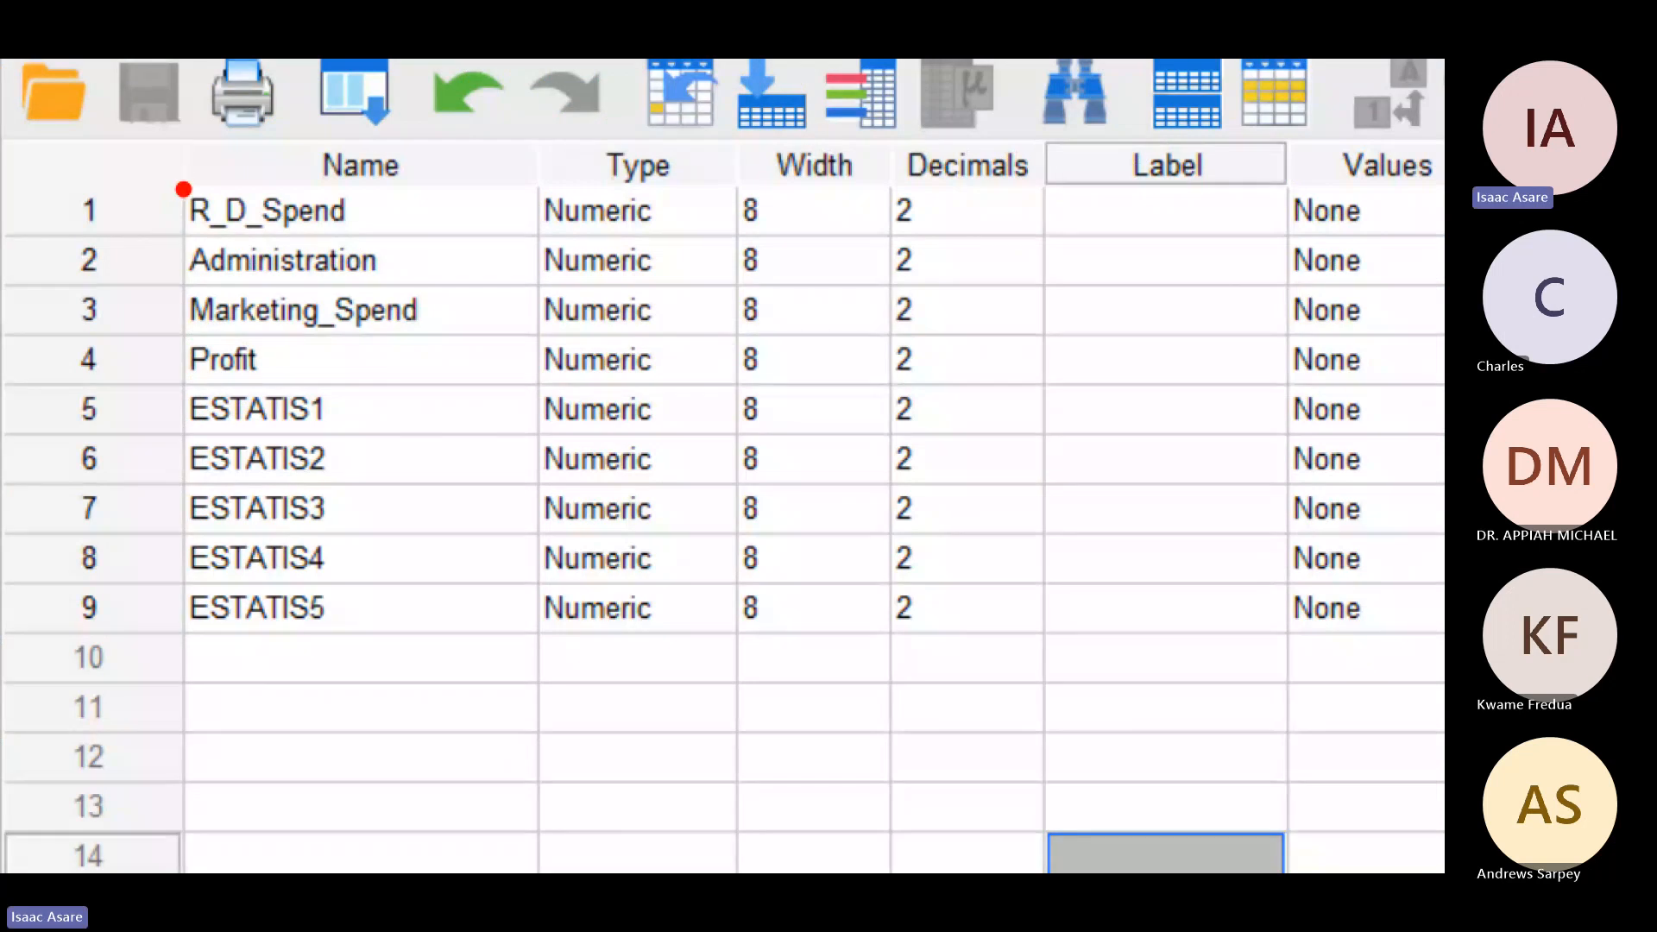
Step: Mark up the variable list with a box around Profit, ticks beside R_D_Spend, Administration and Marketing_Spend, and a loop beside ESTATIS1 to ESTATIS5
mouse_move(176, 181)
mouse_down()
mouse_move(350, 181)
mouse_move(400, 212)
mouse_move(371, 238)
mouse_move(181, 230)
mouse_move(174, 183)
mouse_up()
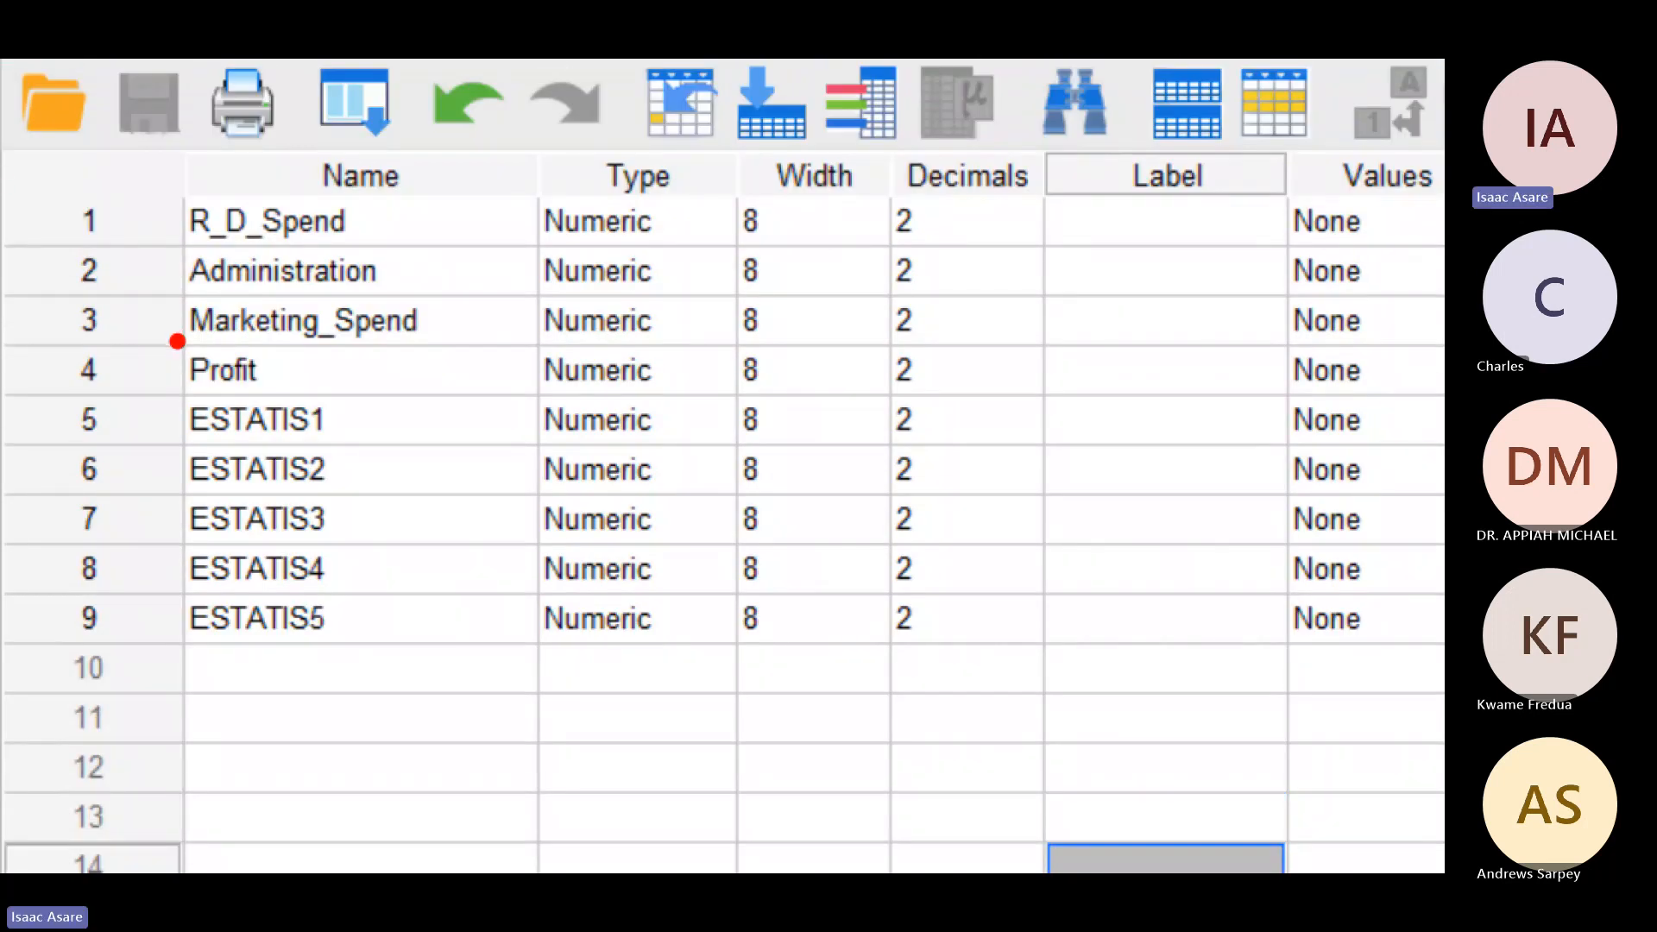
mouse_move(172, 343)
mouse_down()
mouse_move(350, 358)
mouse_move(349, 399)
mouse_up()
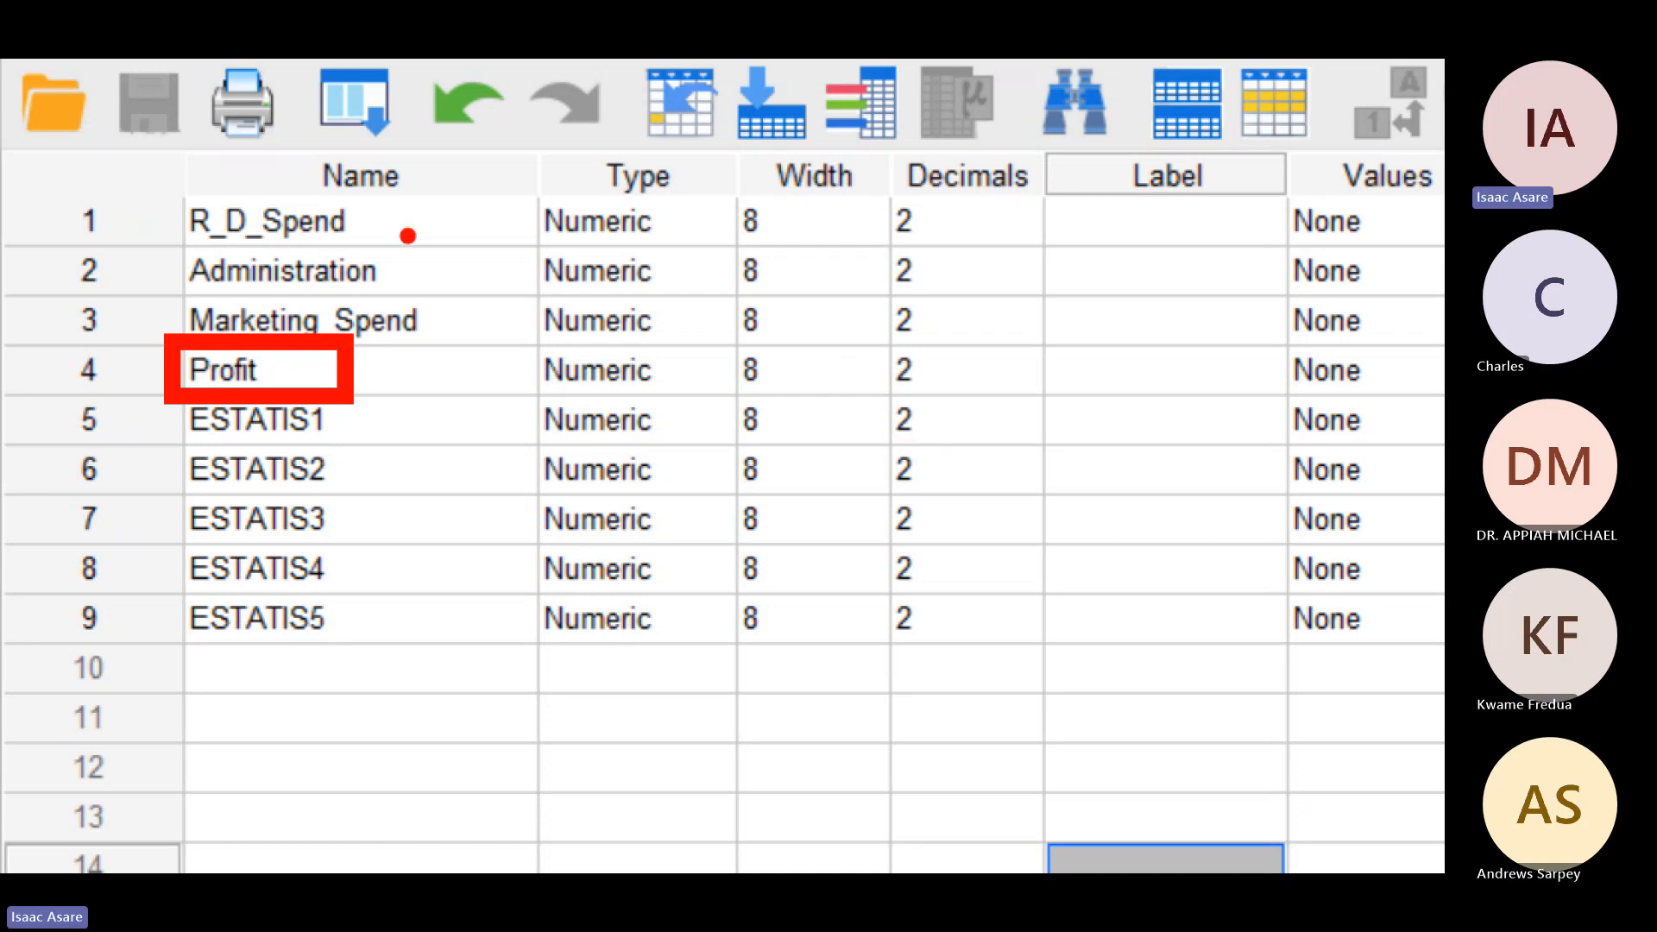
mouse_move(407, 235)
mouse_down()
mouse_move(442, 243)
mouse_move(479, 218)
mouse_up()
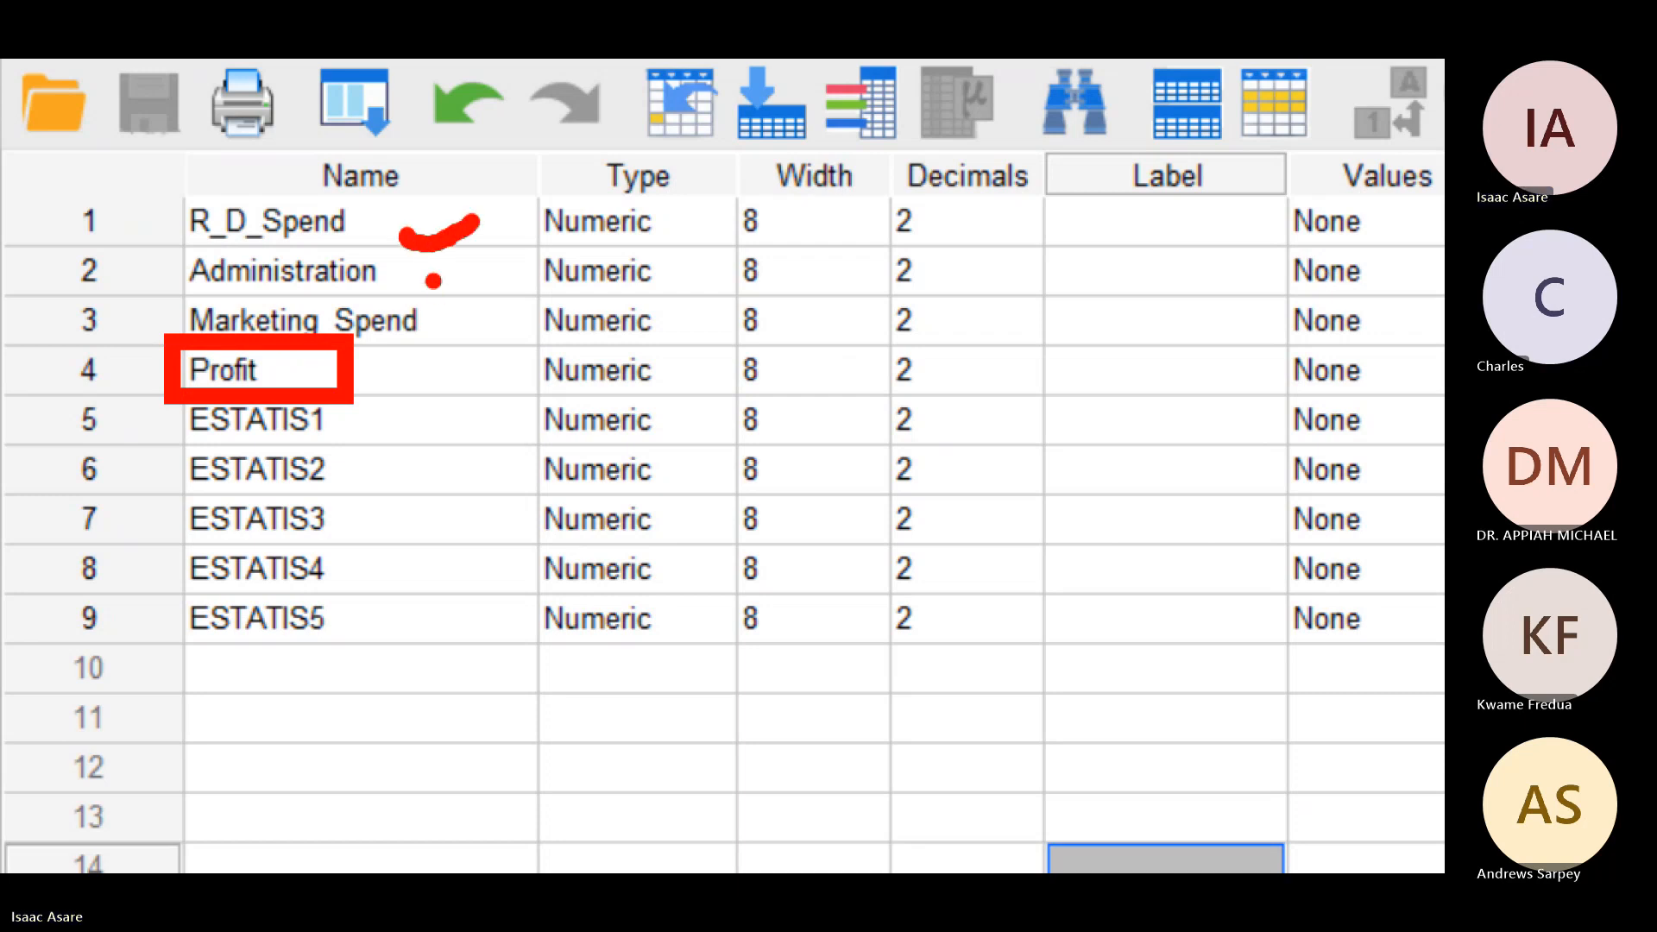
mouse_move(433, 280)
mouse_down()
mouse_move(476, 292)
mouse_move(550, 255)
mouse_up()
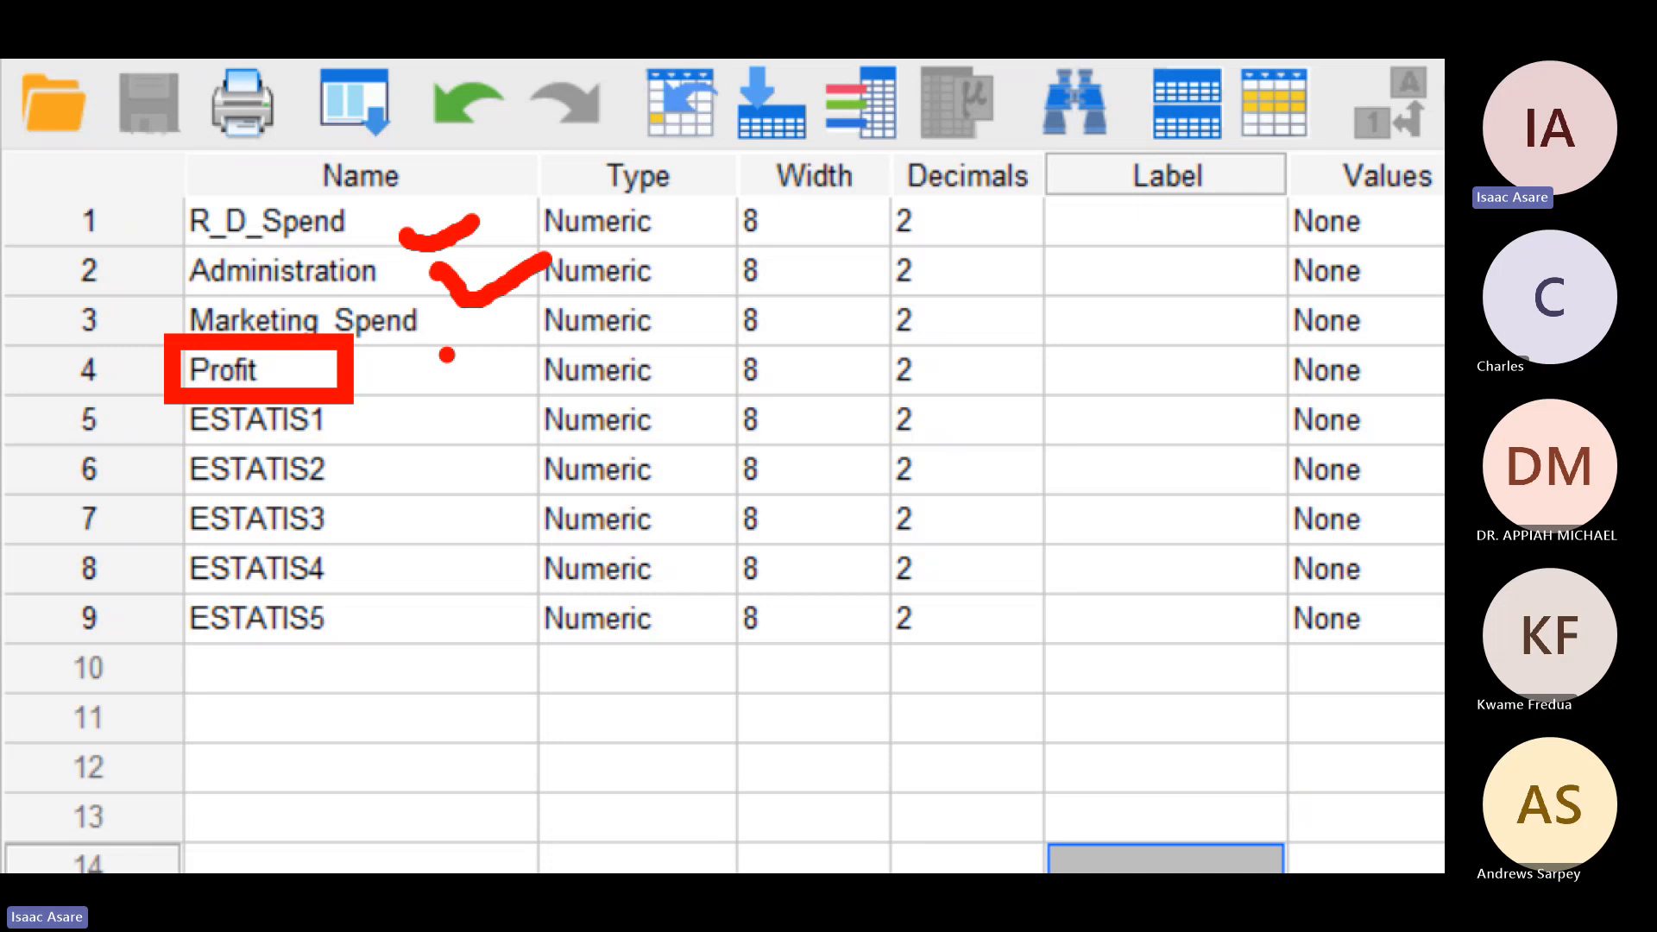
drag(440, 326, 523, 330)
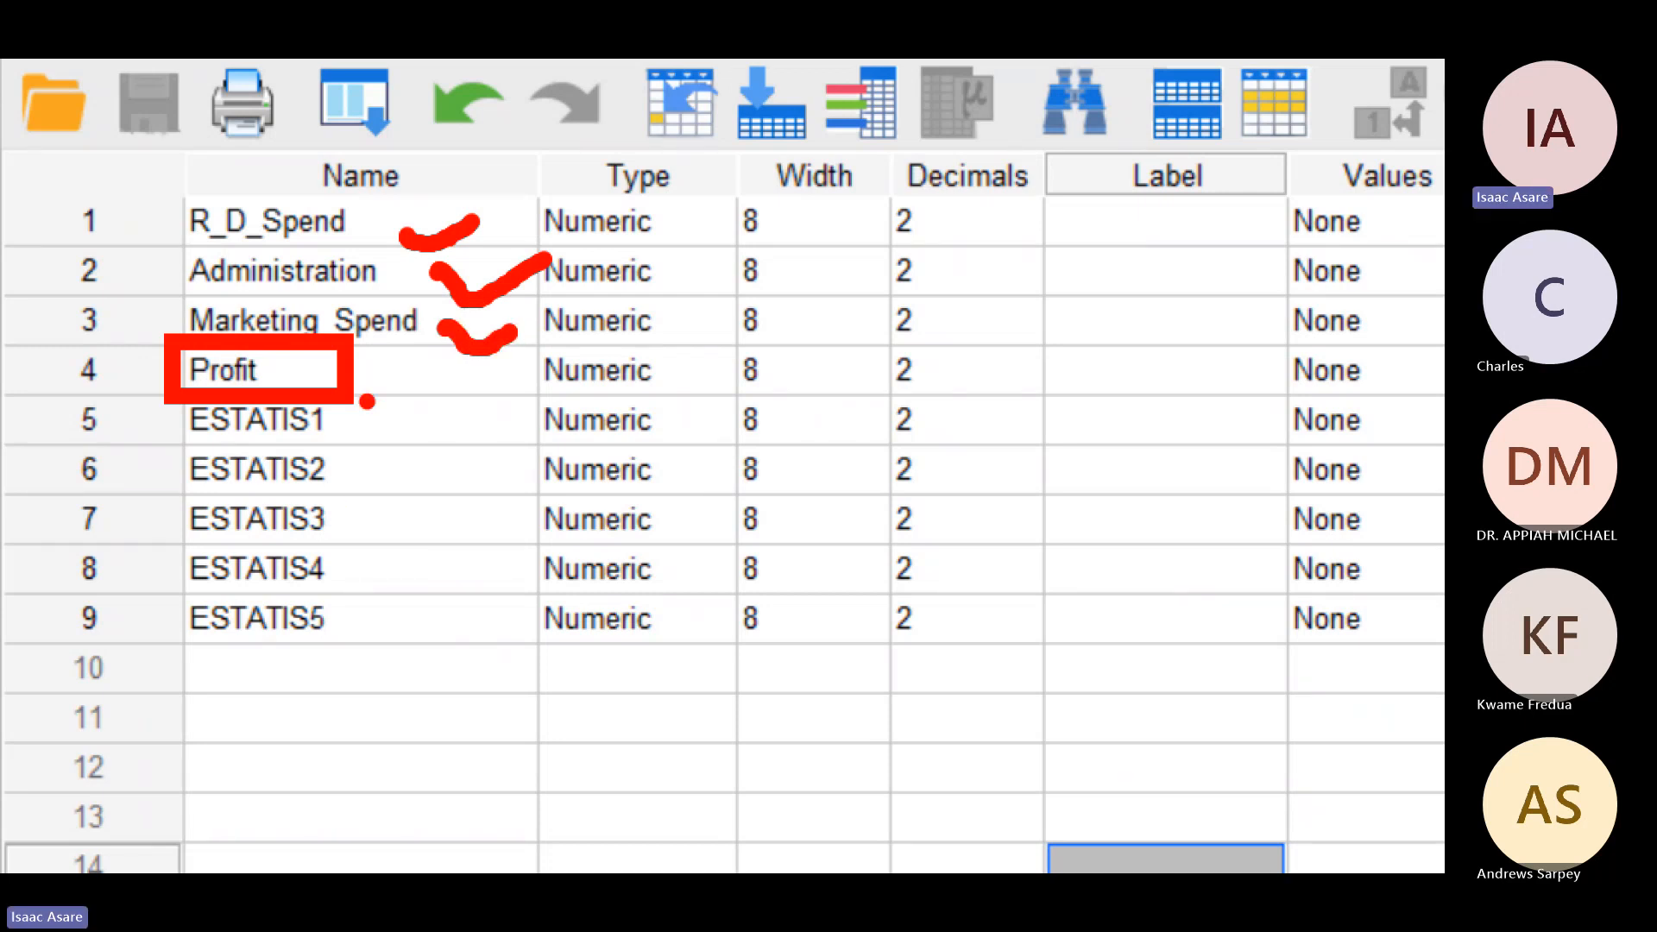
mouse_move(367, 399)
mouse_down()
mouse_move(354, 649)
mouse_move(384, 630)
mouse_move(418, 469)
mouse_move(362, 398)
mouse_up()
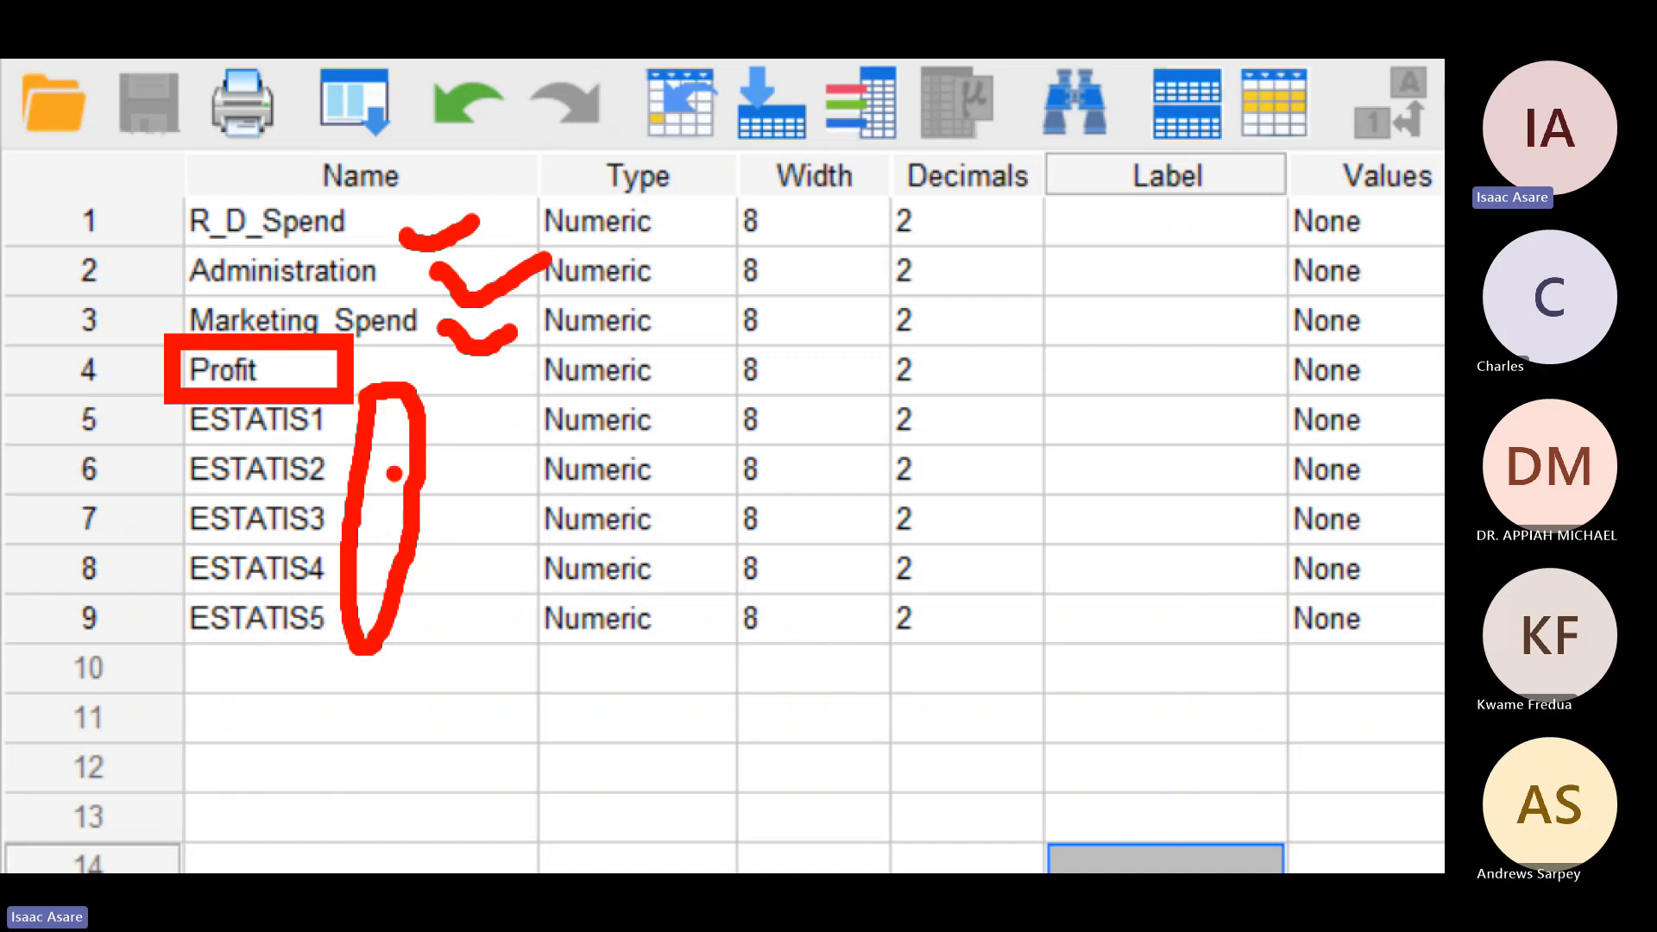
mouse_move(391, 473)
mouse_down()
mouse_move(478, 446)
mouse_move(478, 426)
mouse_move(449, 488)
mouse_up()
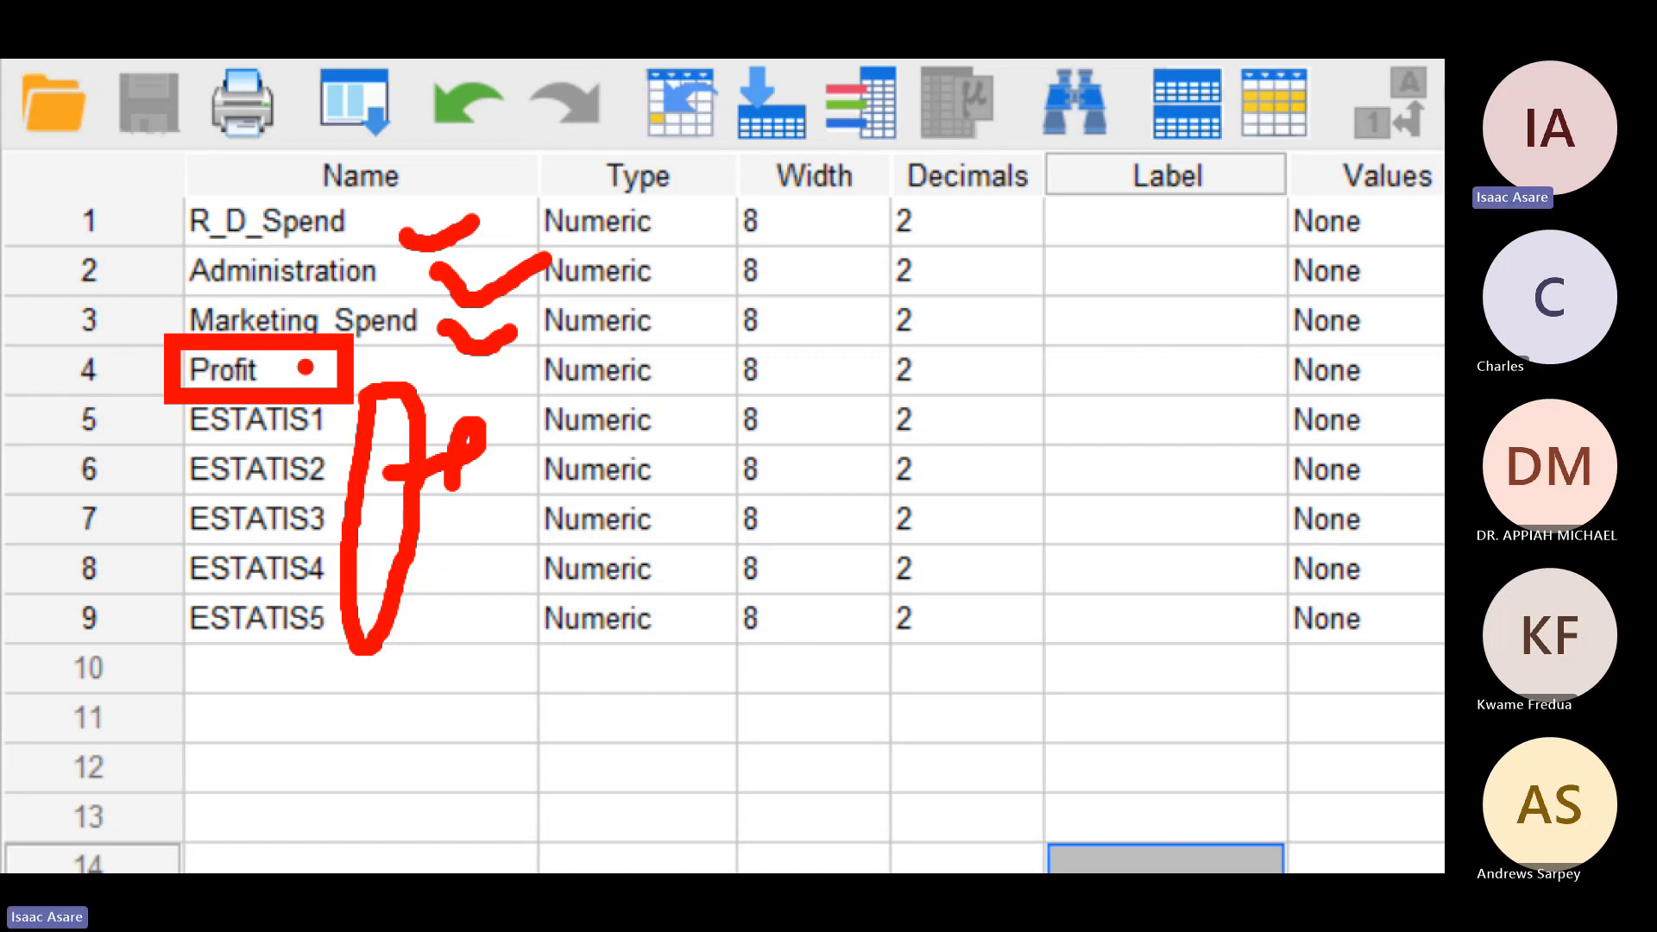
mouse_move(305, 368)
mouse_down()
mouse_move(330, 442)
mouse_move(348, 431)
mouse_up()
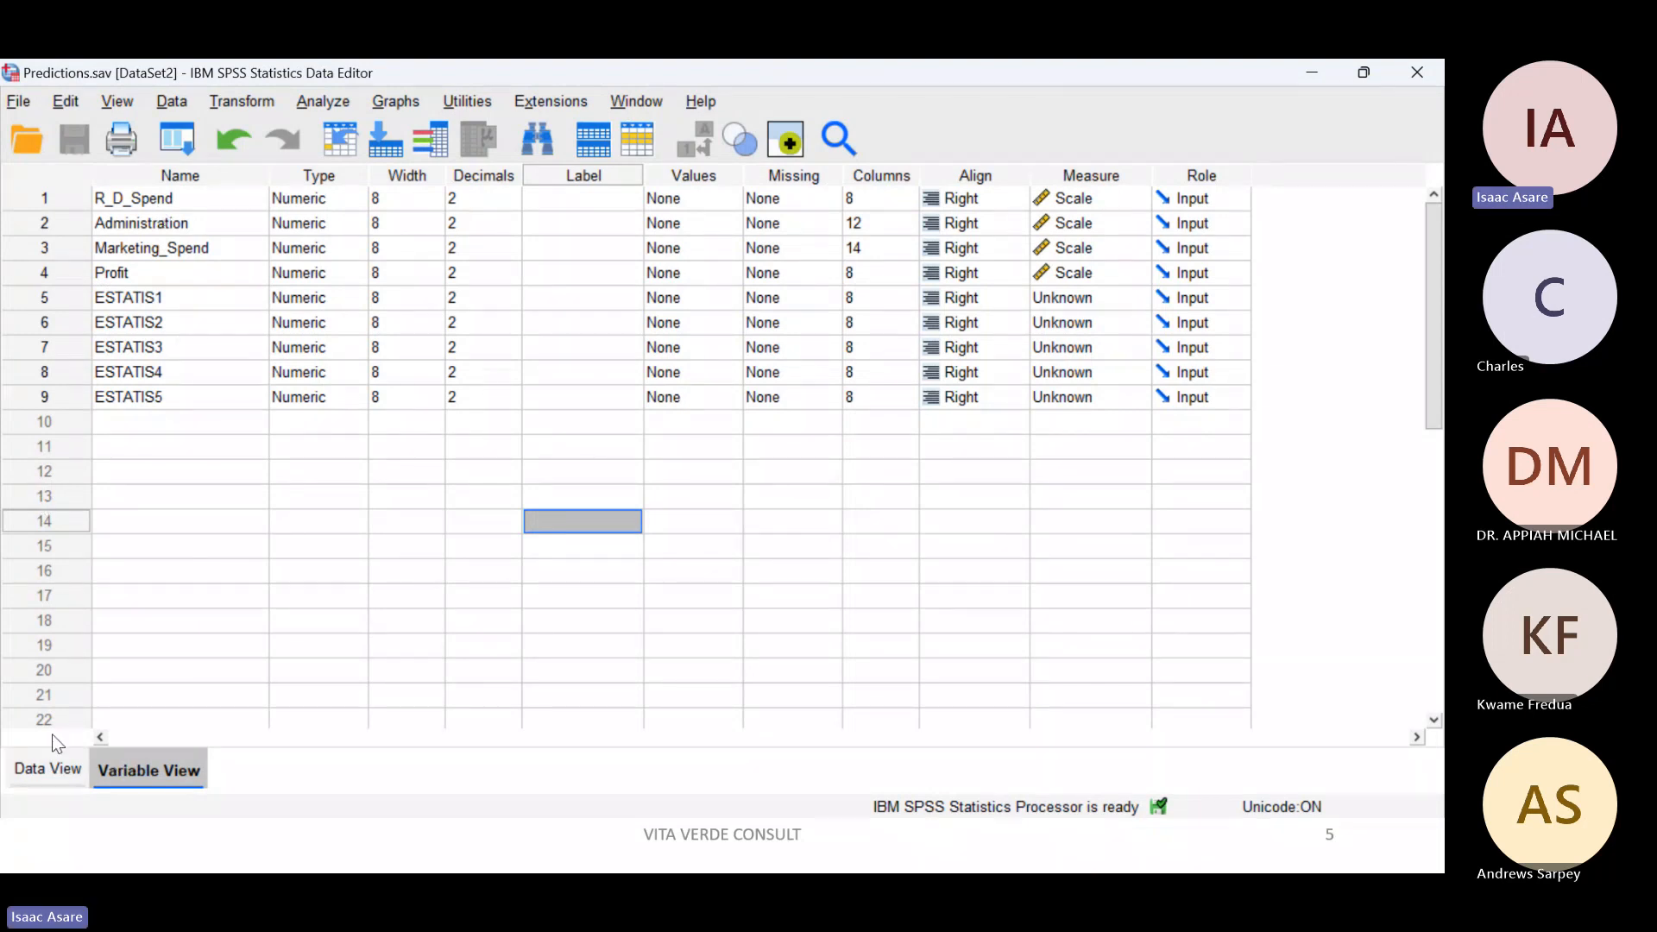
Step: Show the dataset's case values and mark the Data View and Variable View labels on screen
click(47, 768)
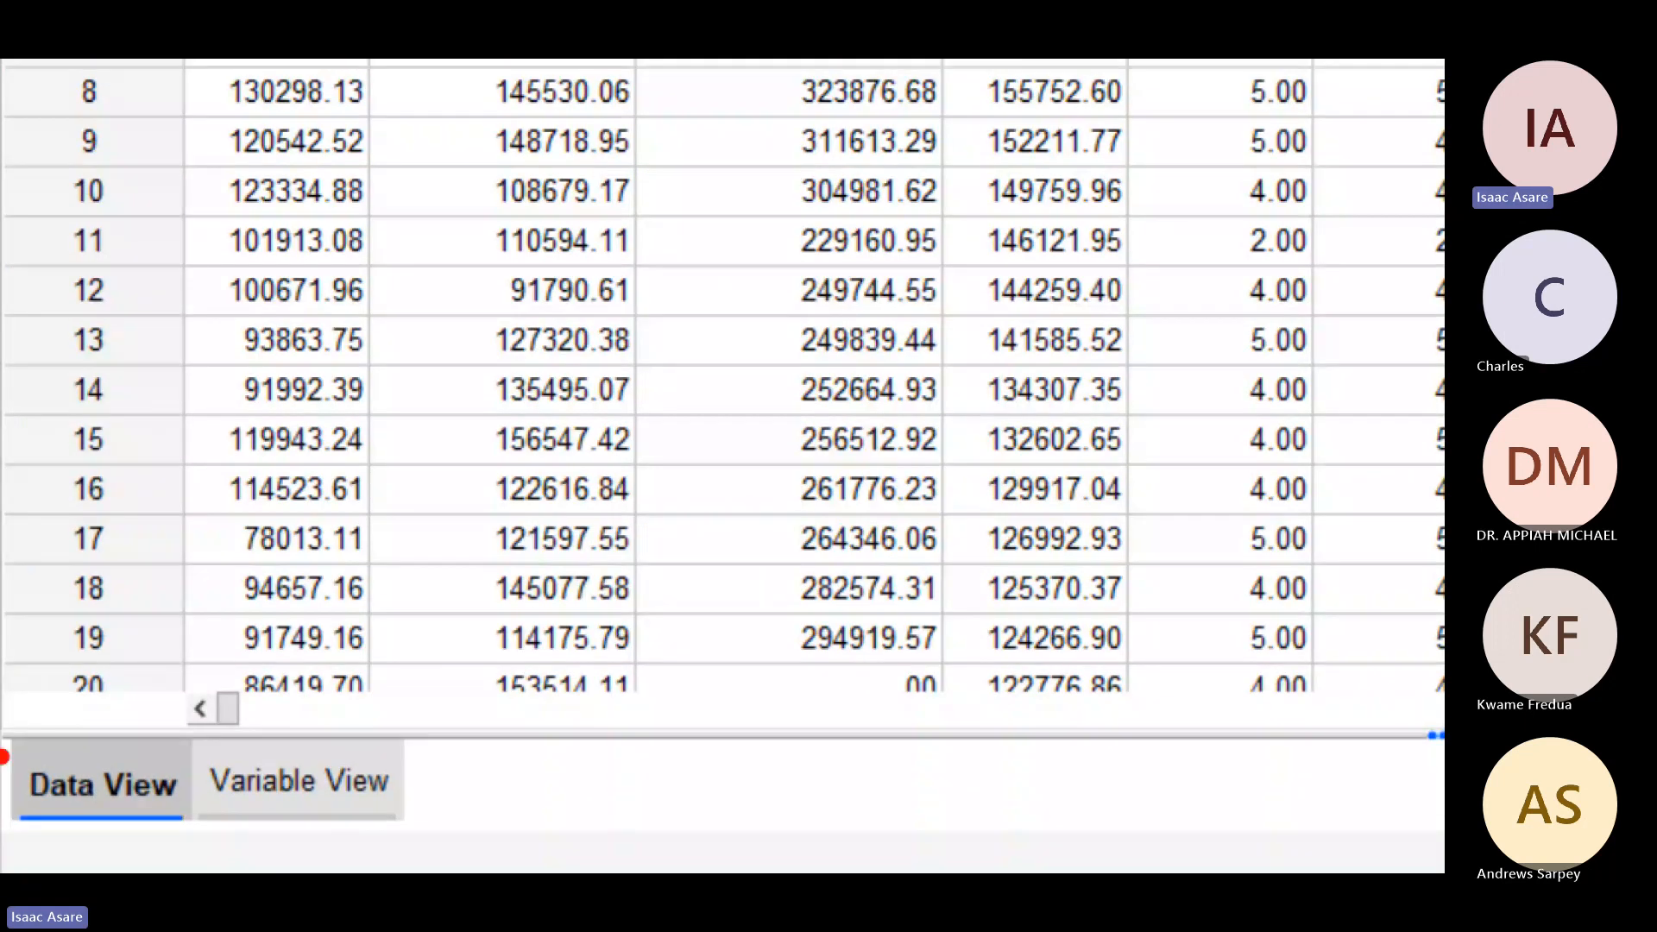
mouse_move(82, 734)
mouse_down()
mouse_move(186, 811)
mouse_move(31, 807)
mouse_move(6, 742)
mouse_up()
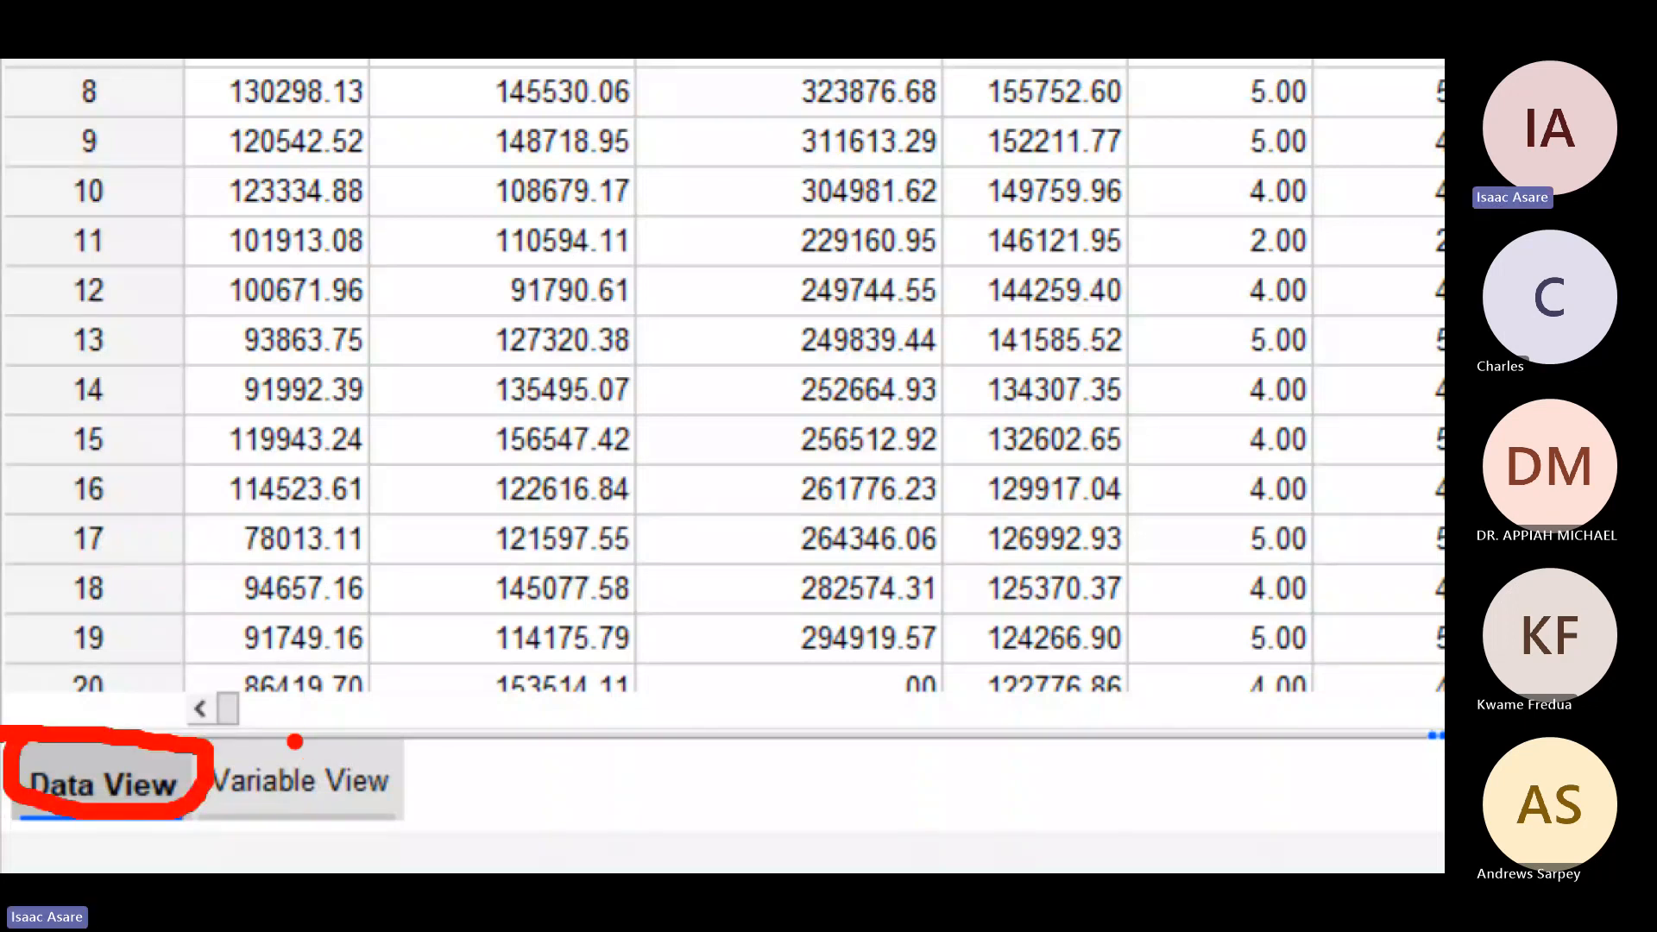
mouse_move(294, 741)
mouse_down()
mouse_move(212, 755)
mouse_move(275, 817)
mouse_up()
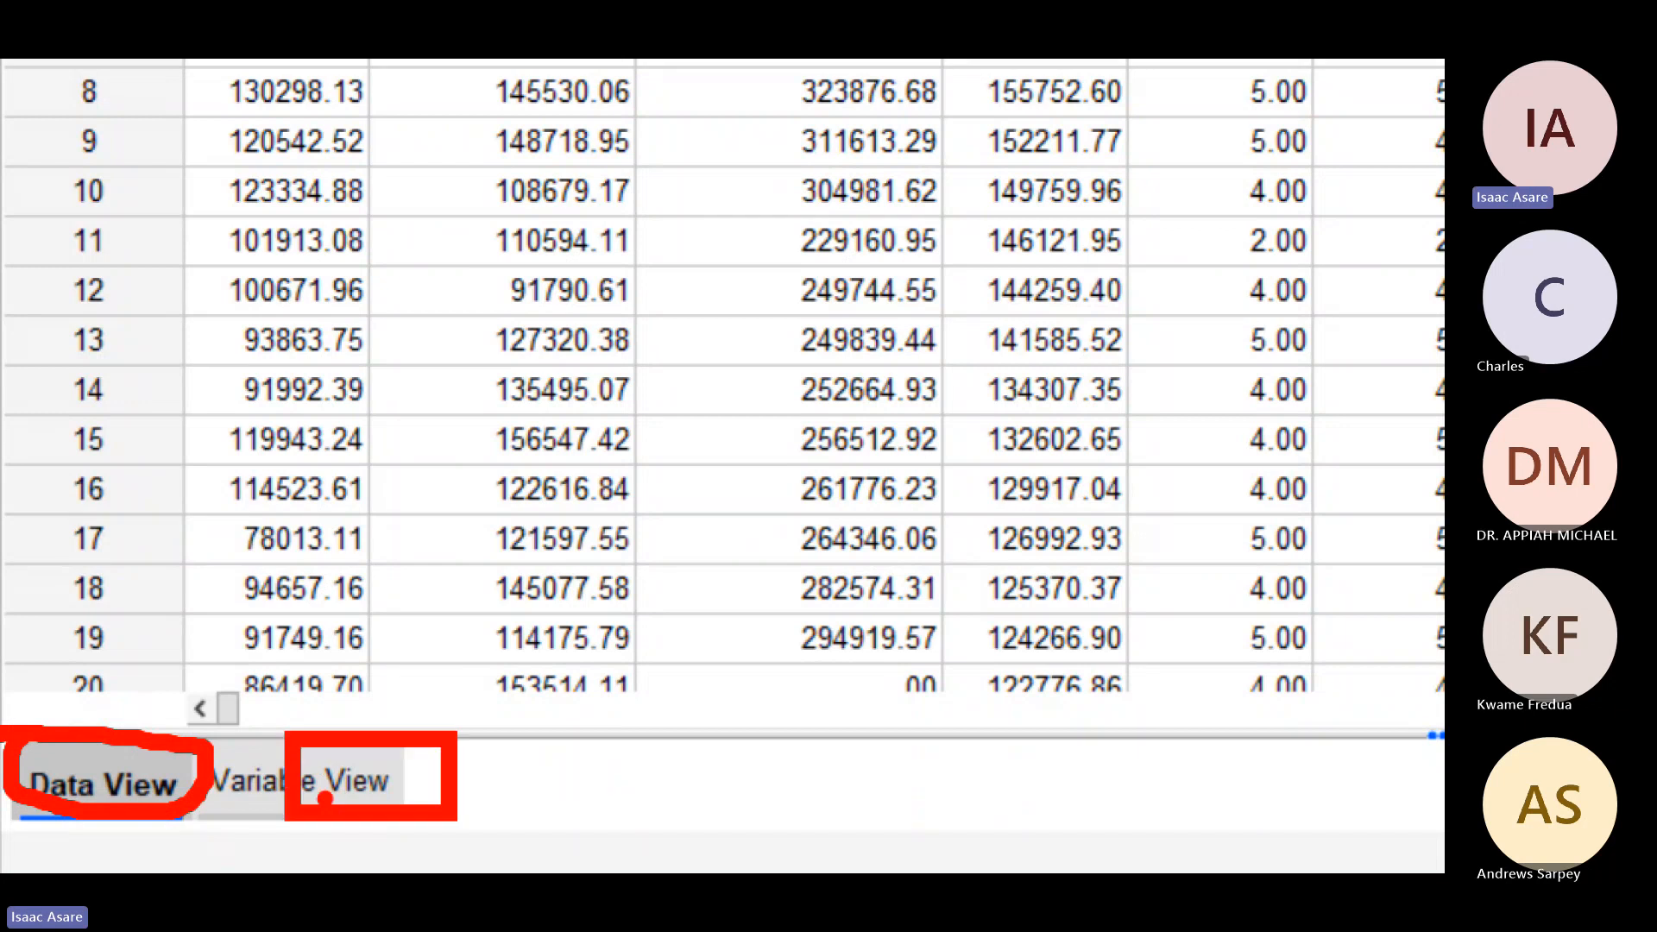
drag(86, 764, 152, 732)
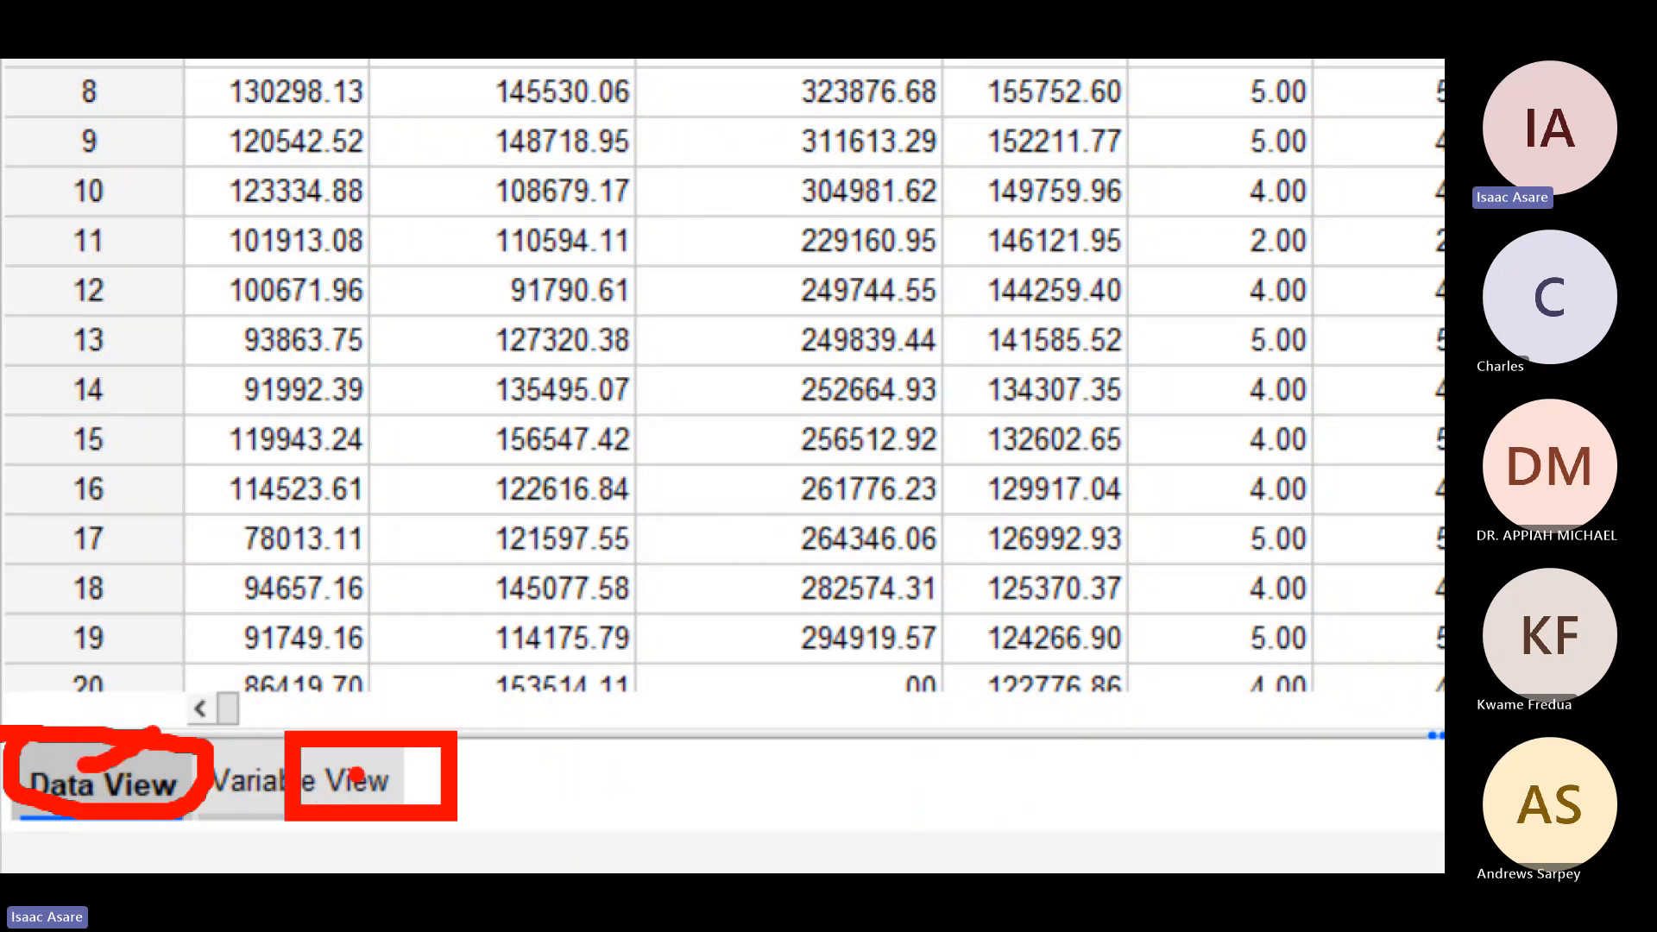
drag(357, 754, 457, 765)
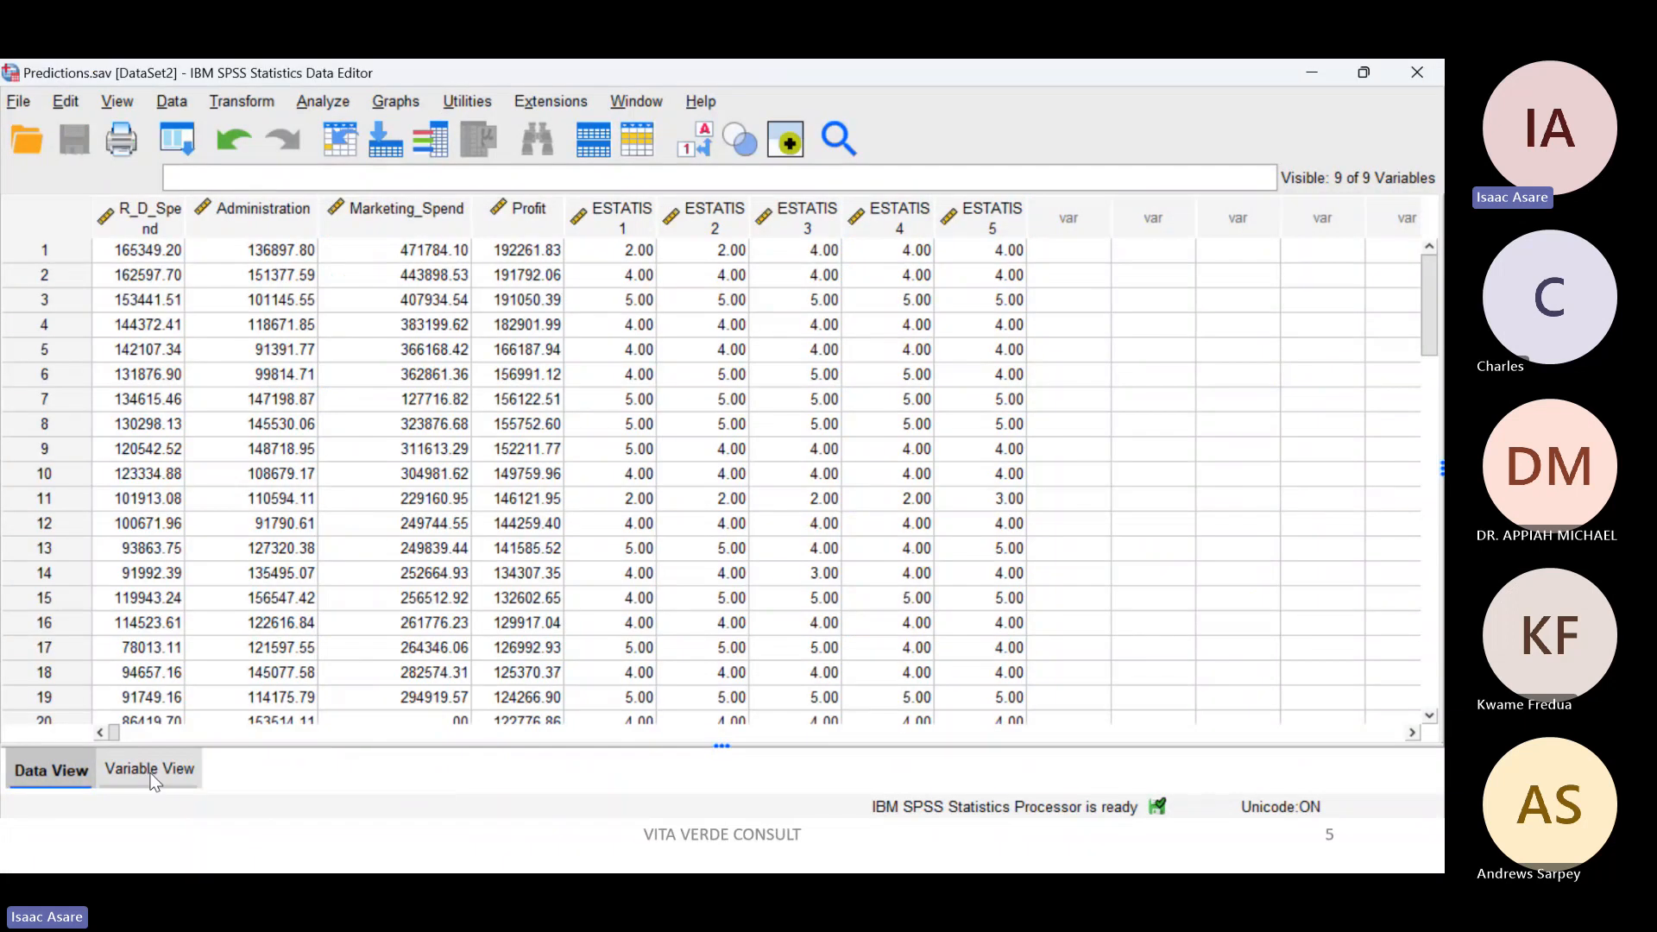
Step: Review the variable definitions, clear the on-screen markings, and return to the case values
click(152, 770)
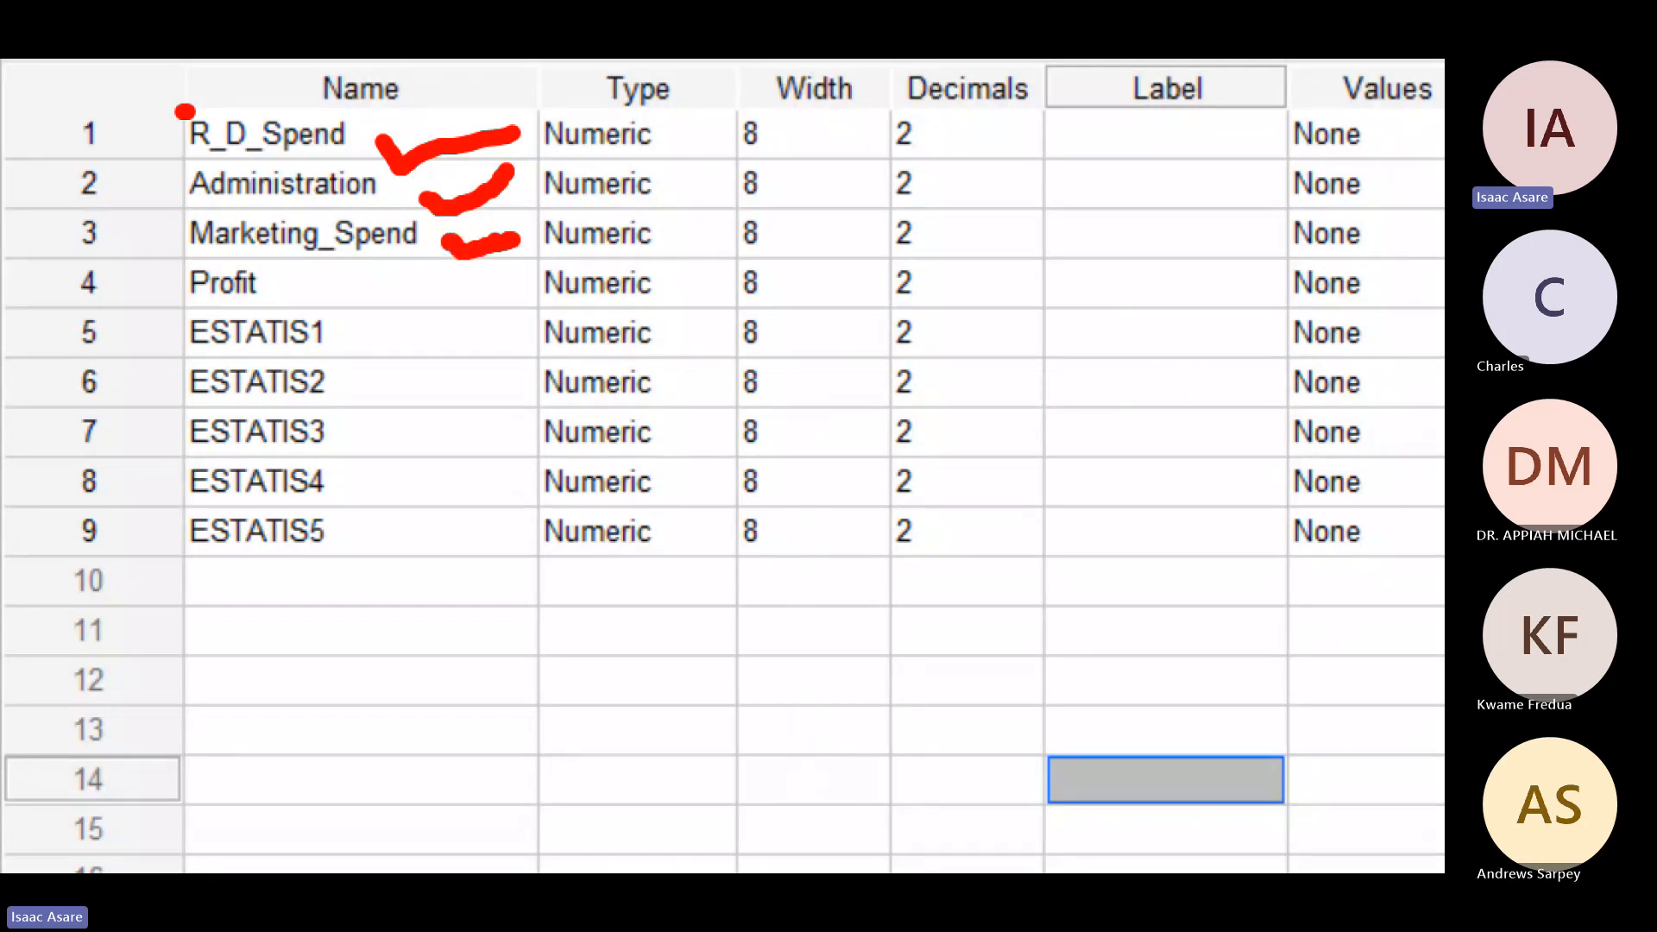
key(Escape)
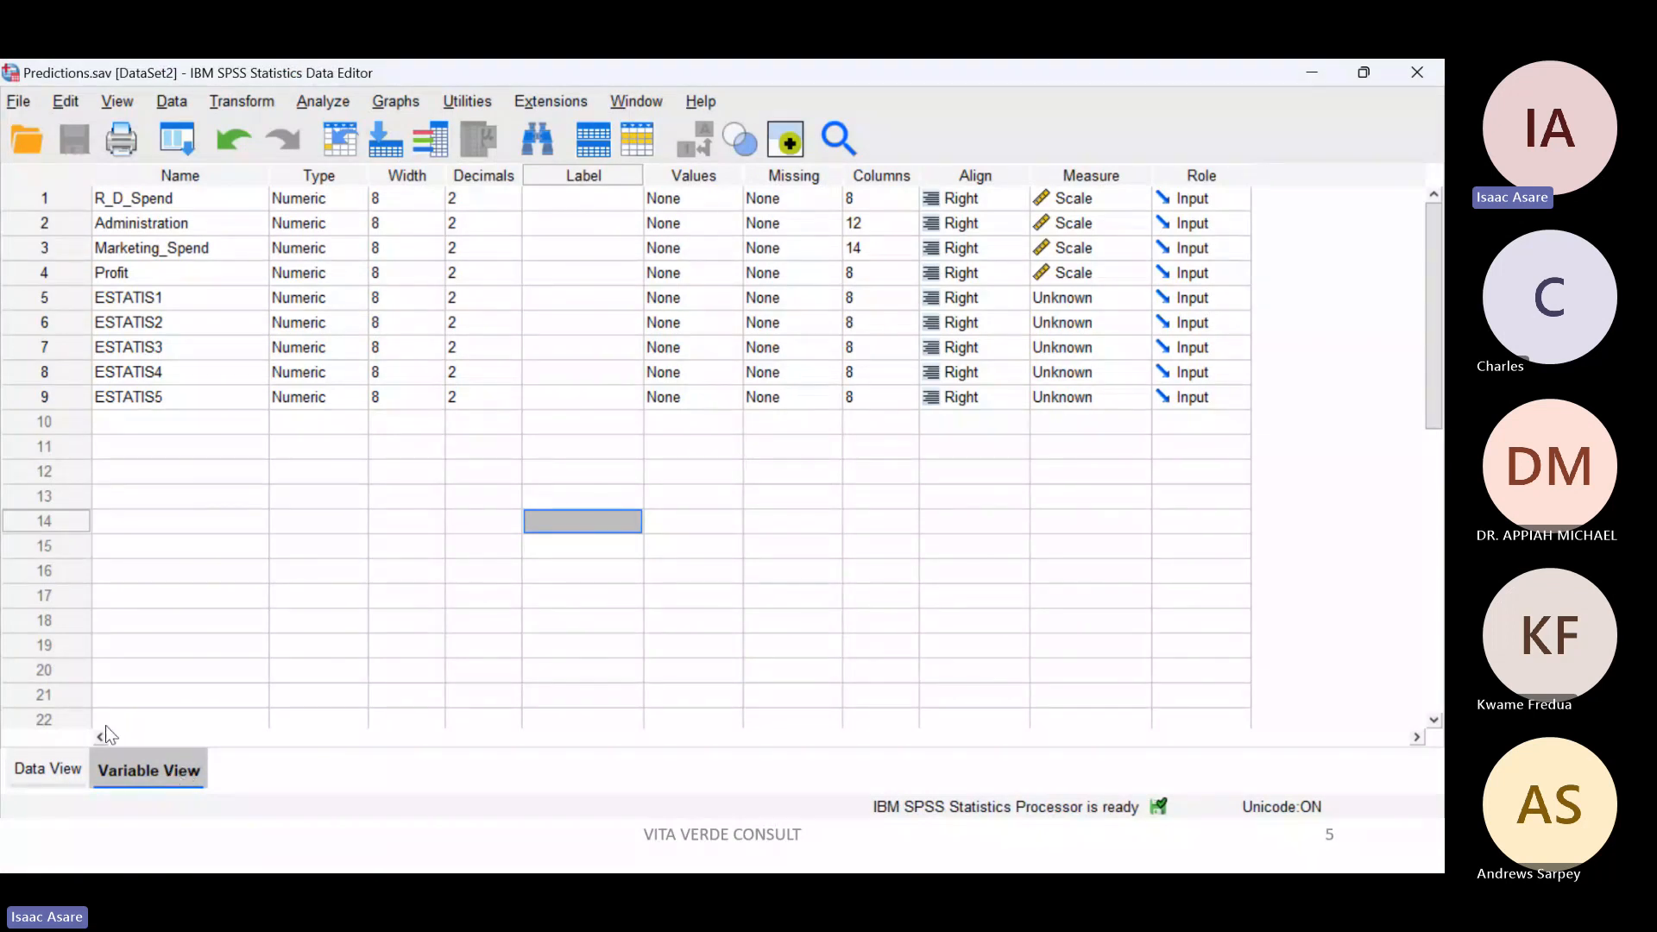
click(43, 774)
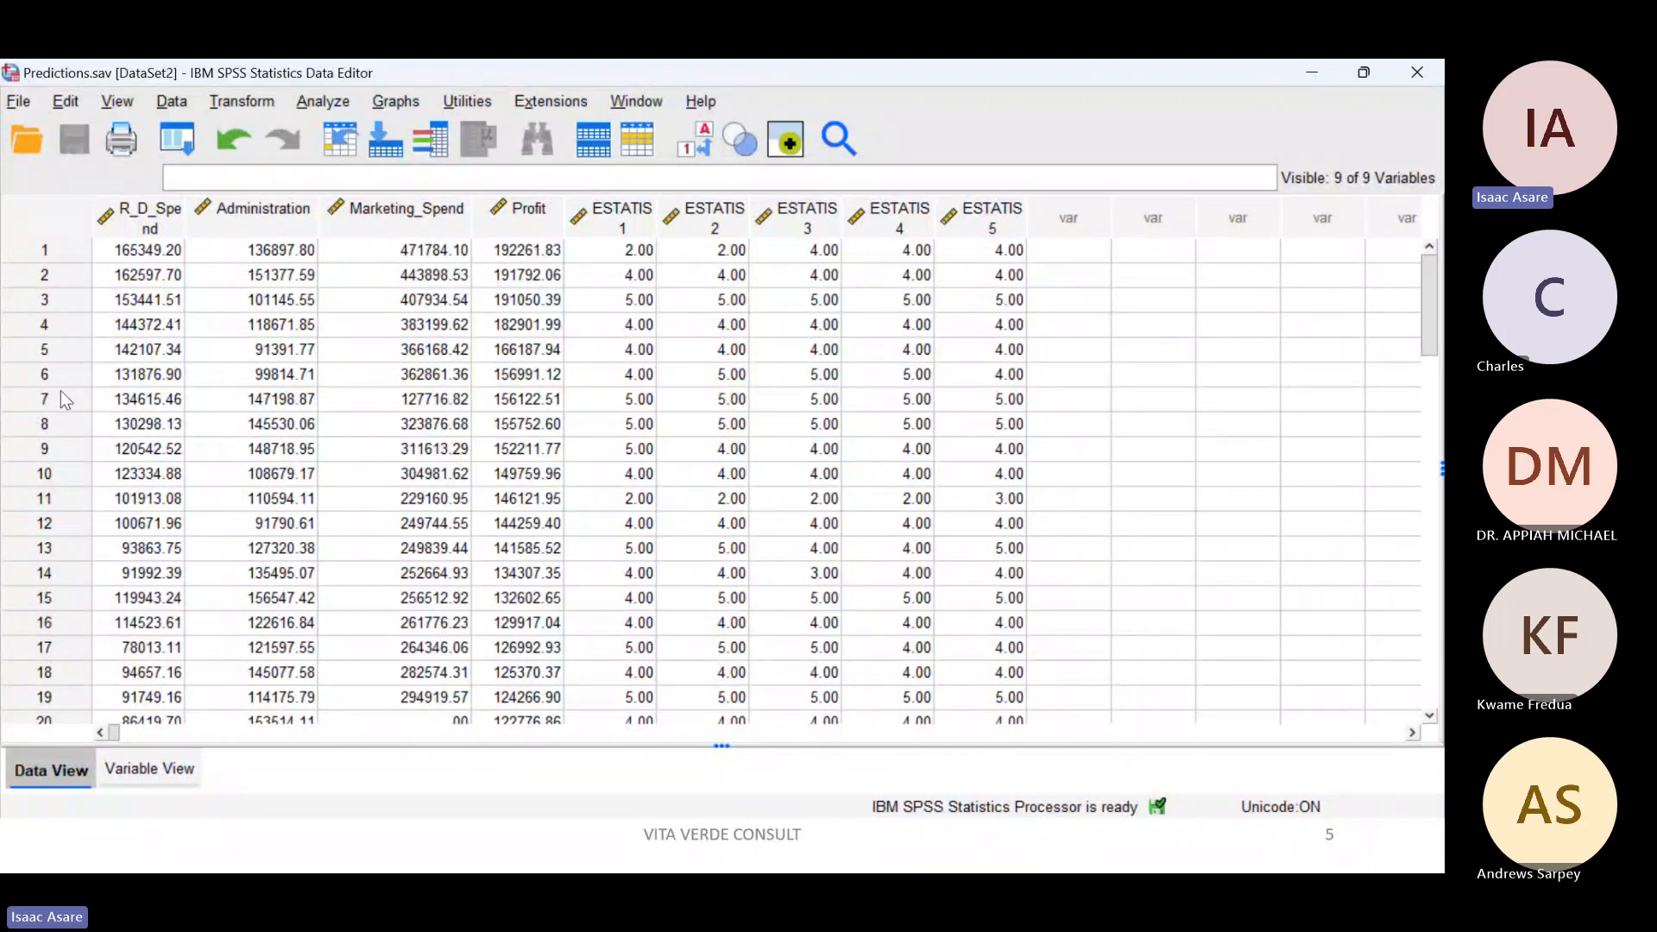
Step: Define a new variable named Age in row 11 of the variable definitions
click(156, 768)
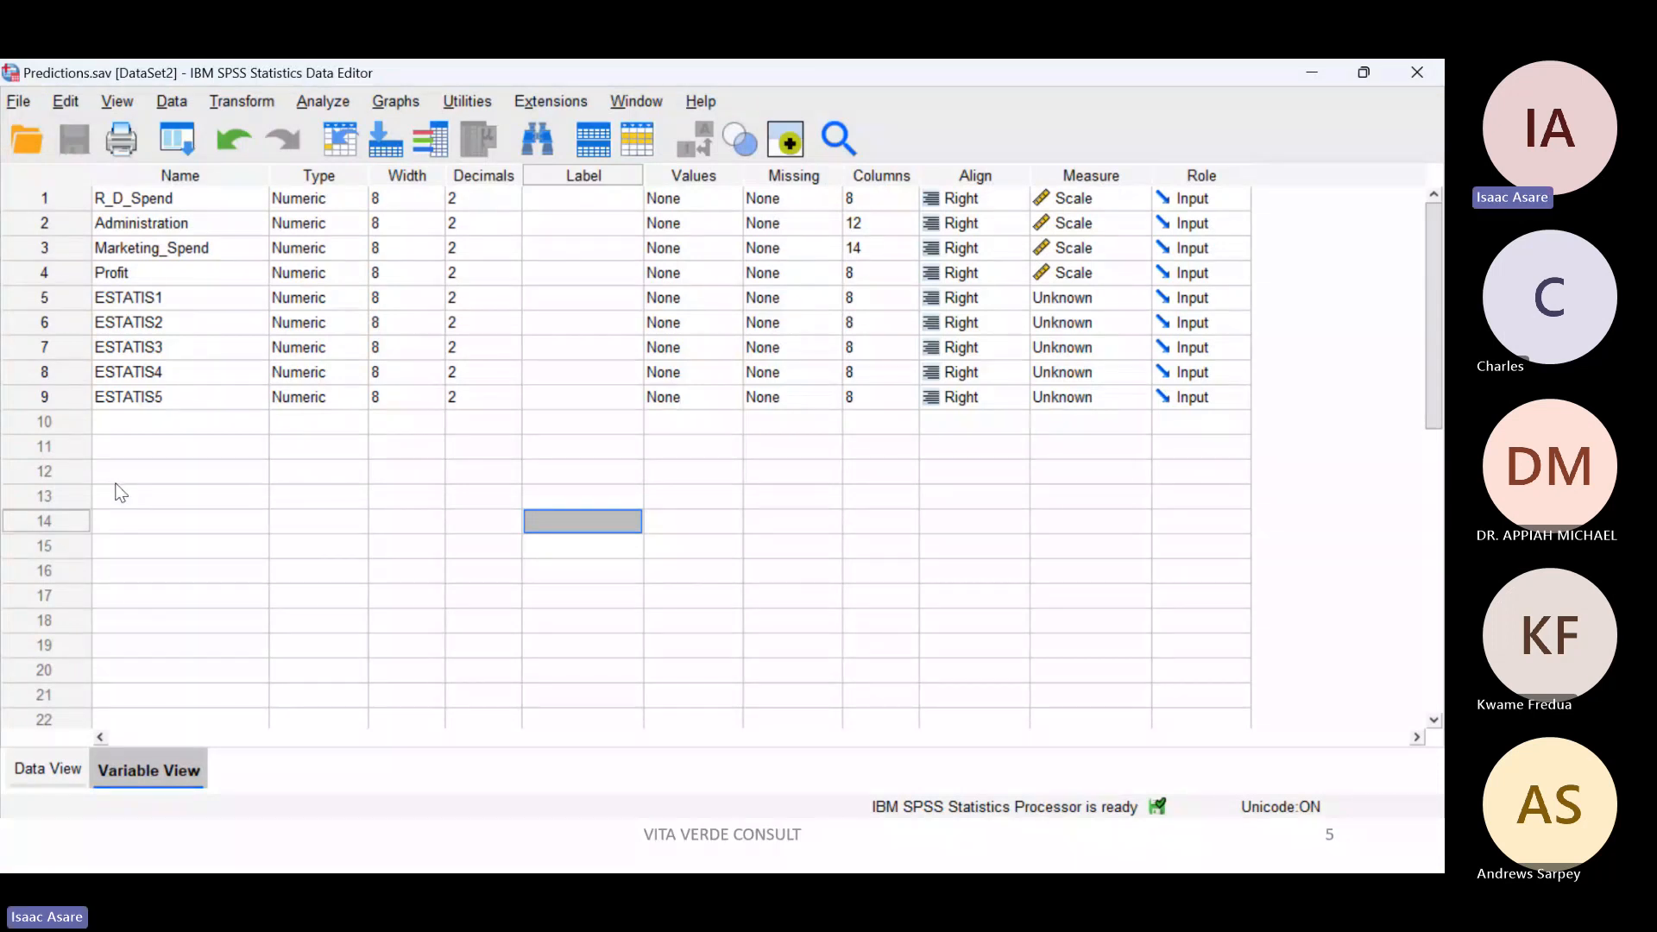
double_click(146, 448)
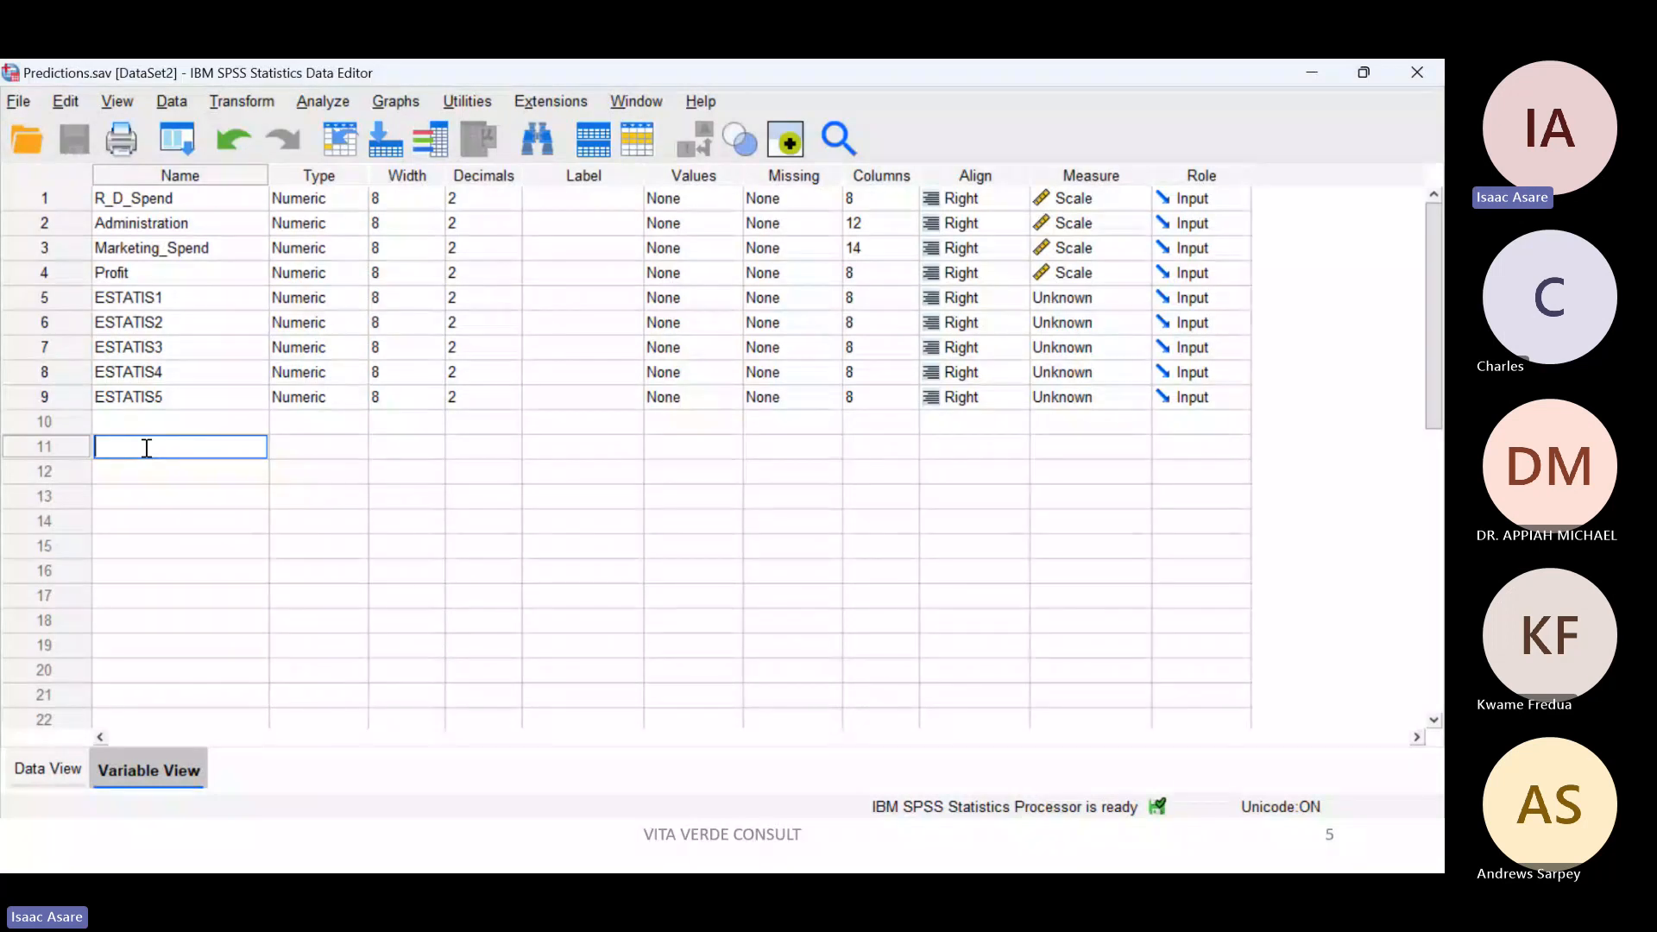
text(Age)
click(179, 479)
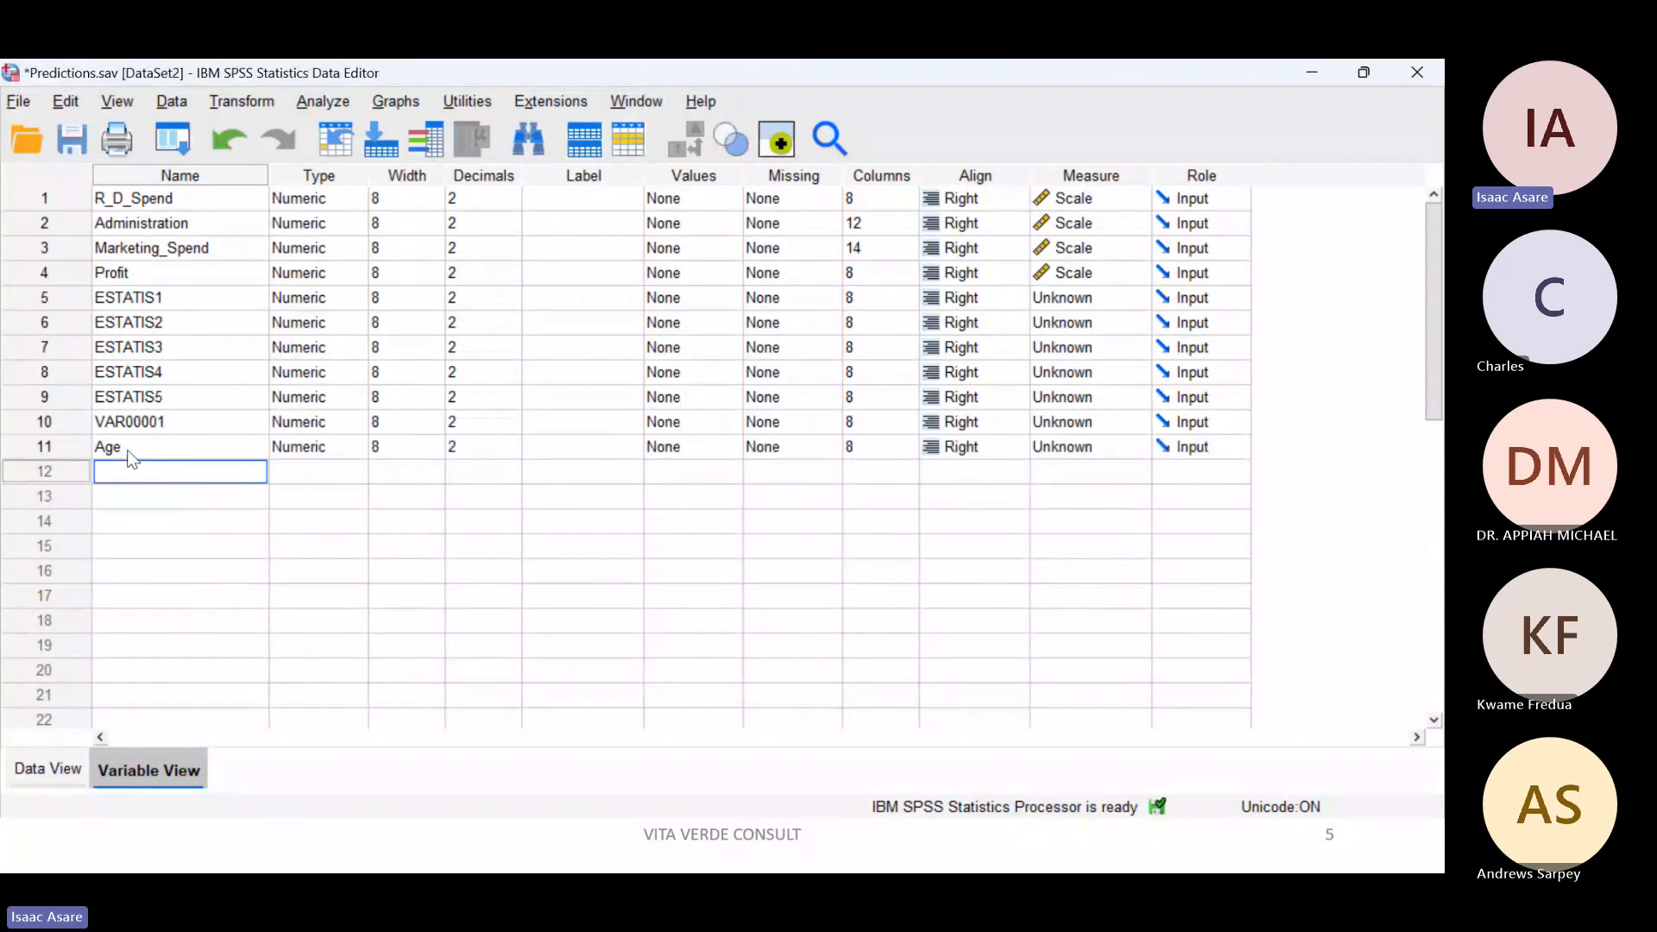
Step: Enter the Age values 20, 45, 66 and 39 for cases 1 to 4 in the data
click(35, 768)
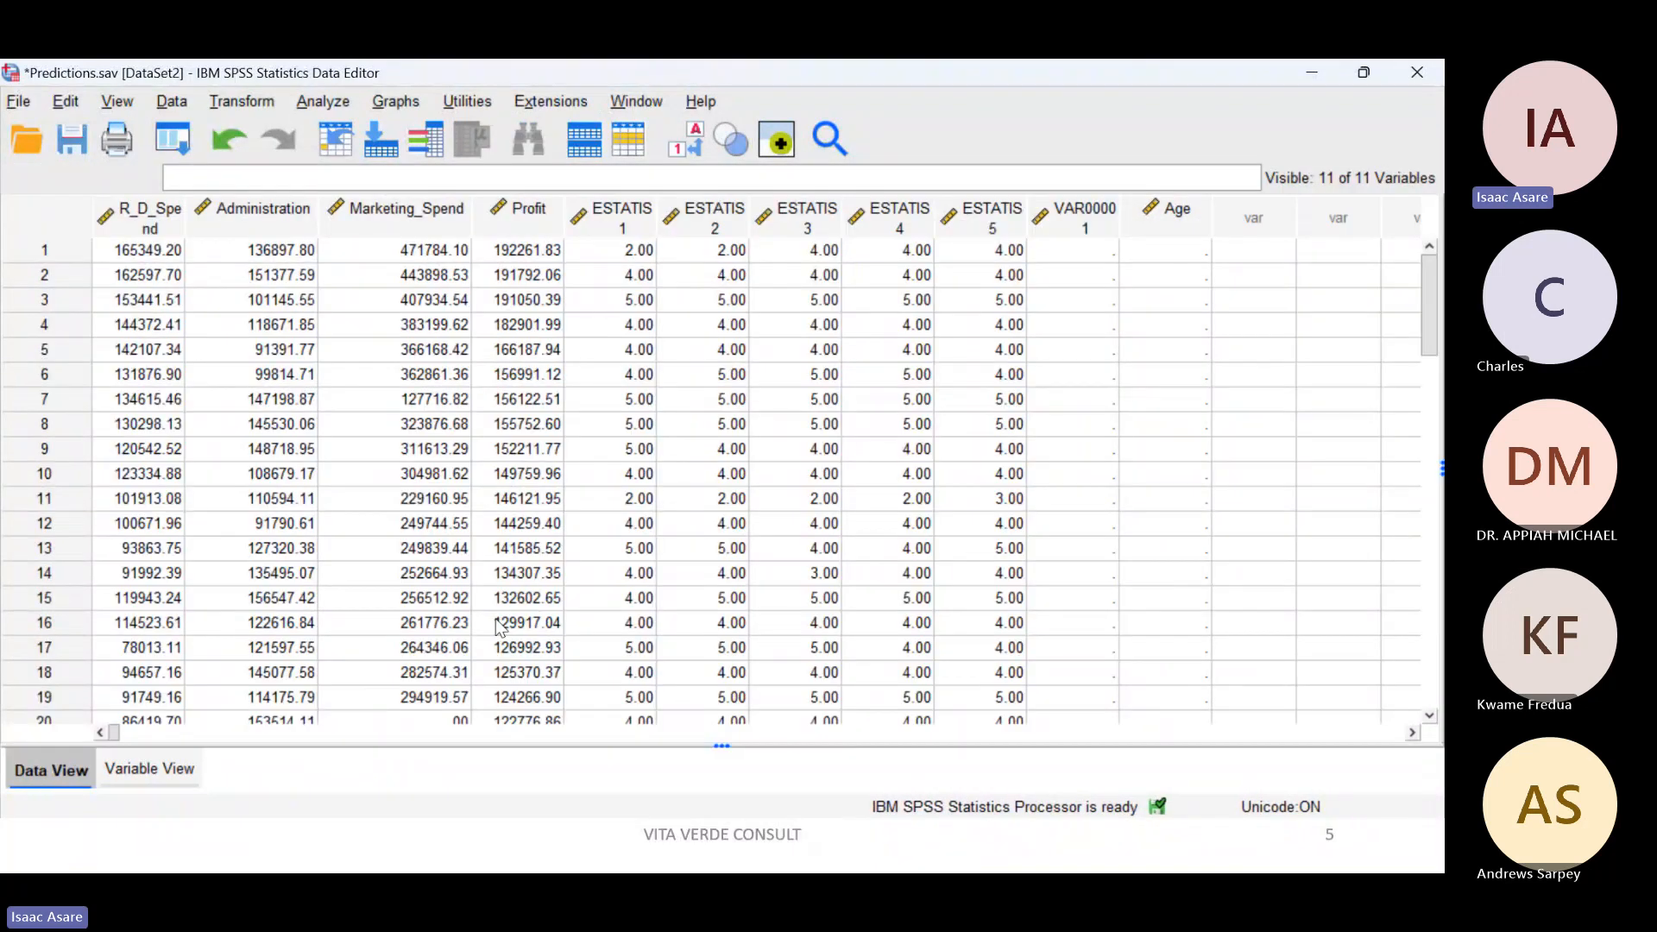
click(1189, 254)
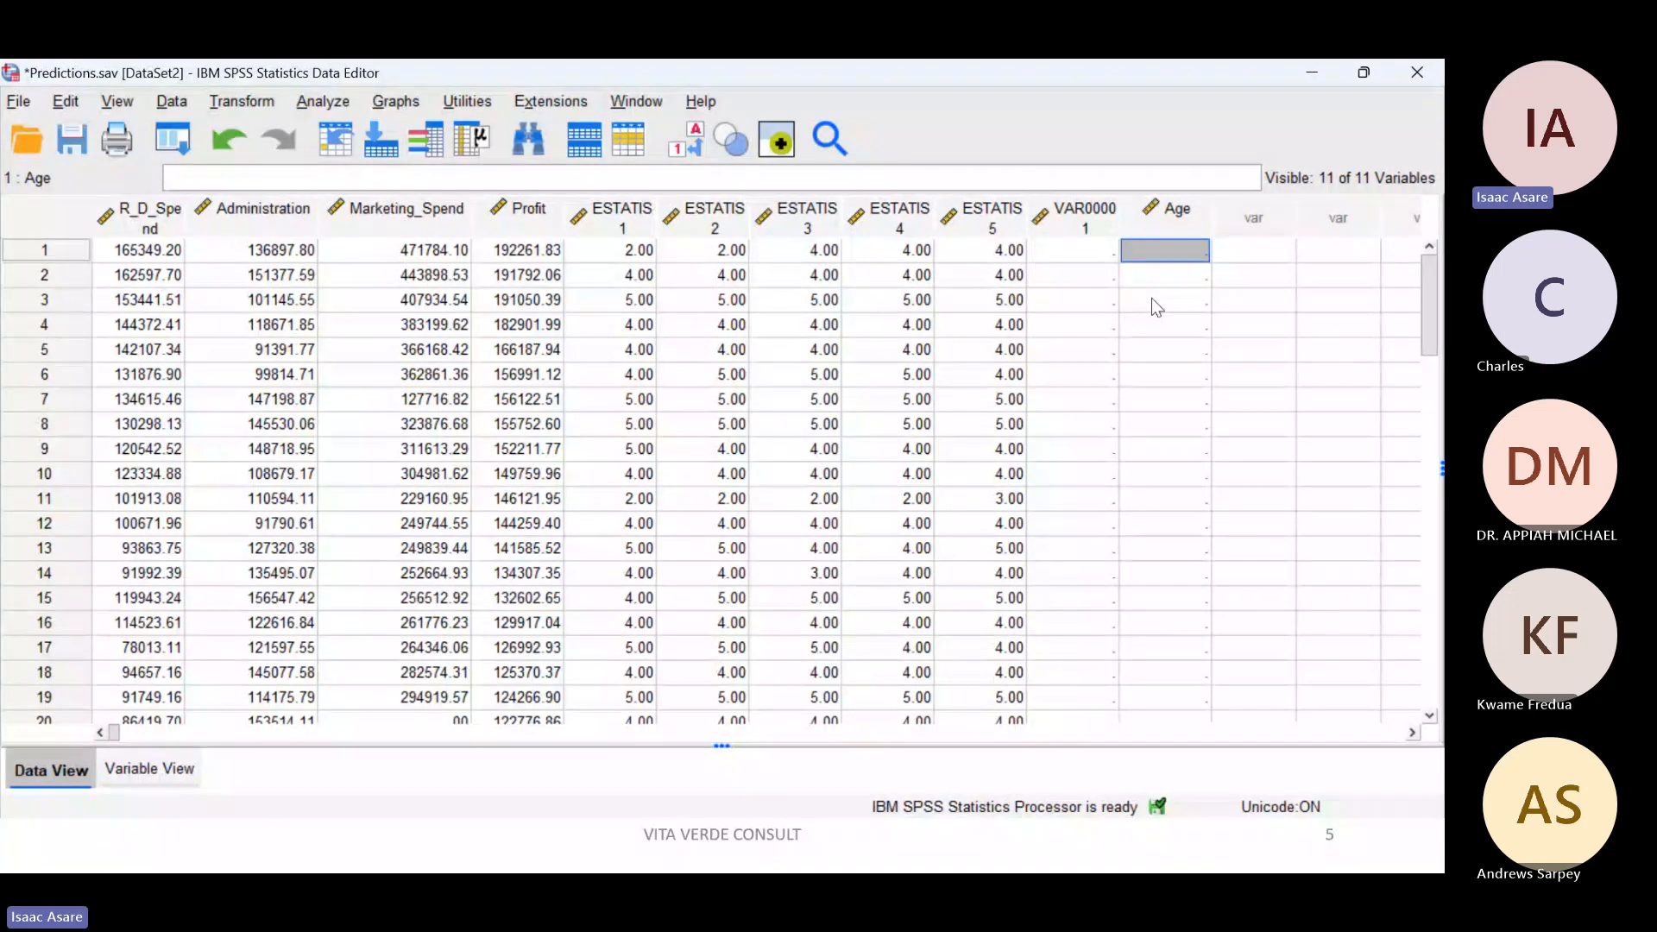
text(20)
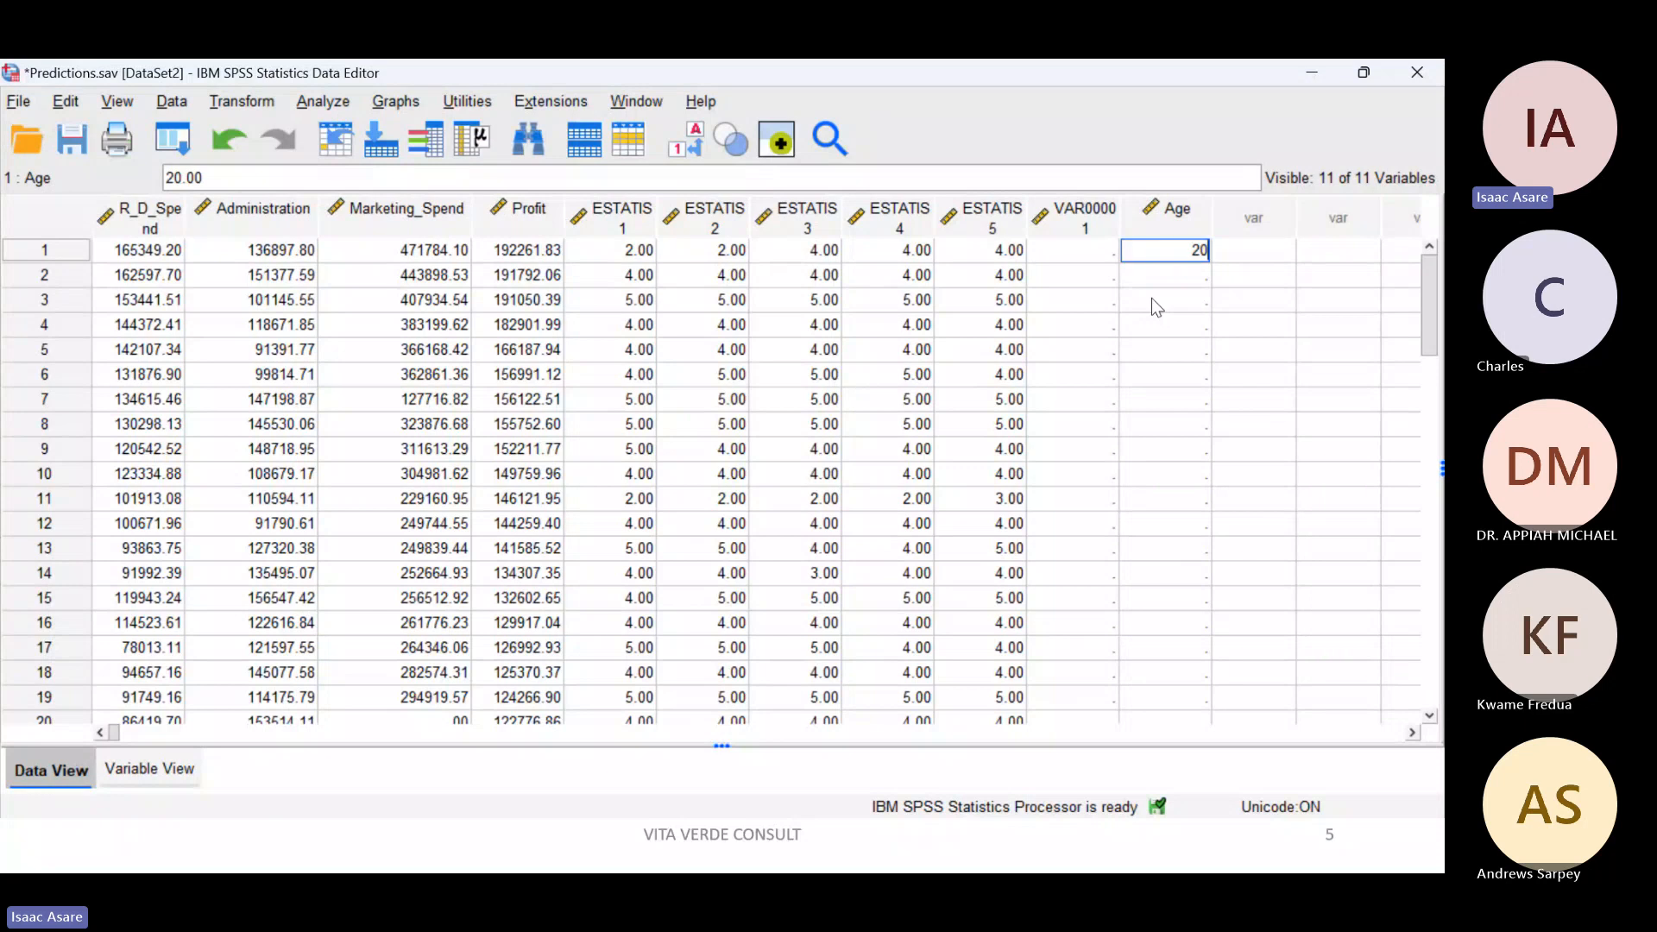
key(Return)
text(45)
key(Return)
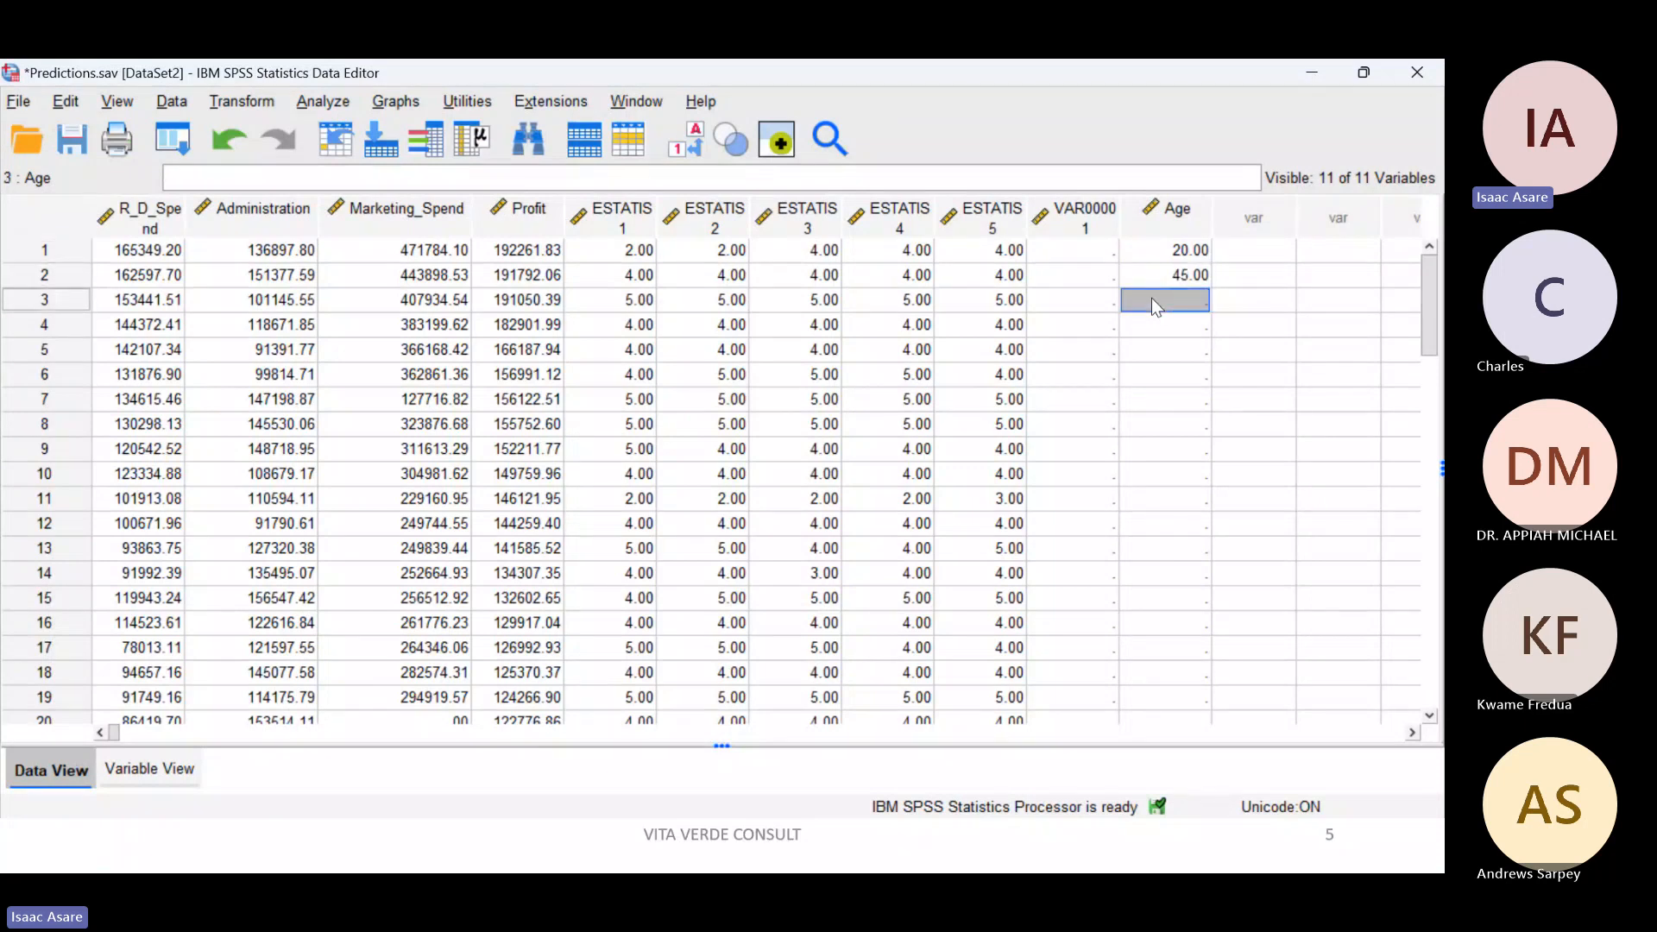
text(66)
key(Return)
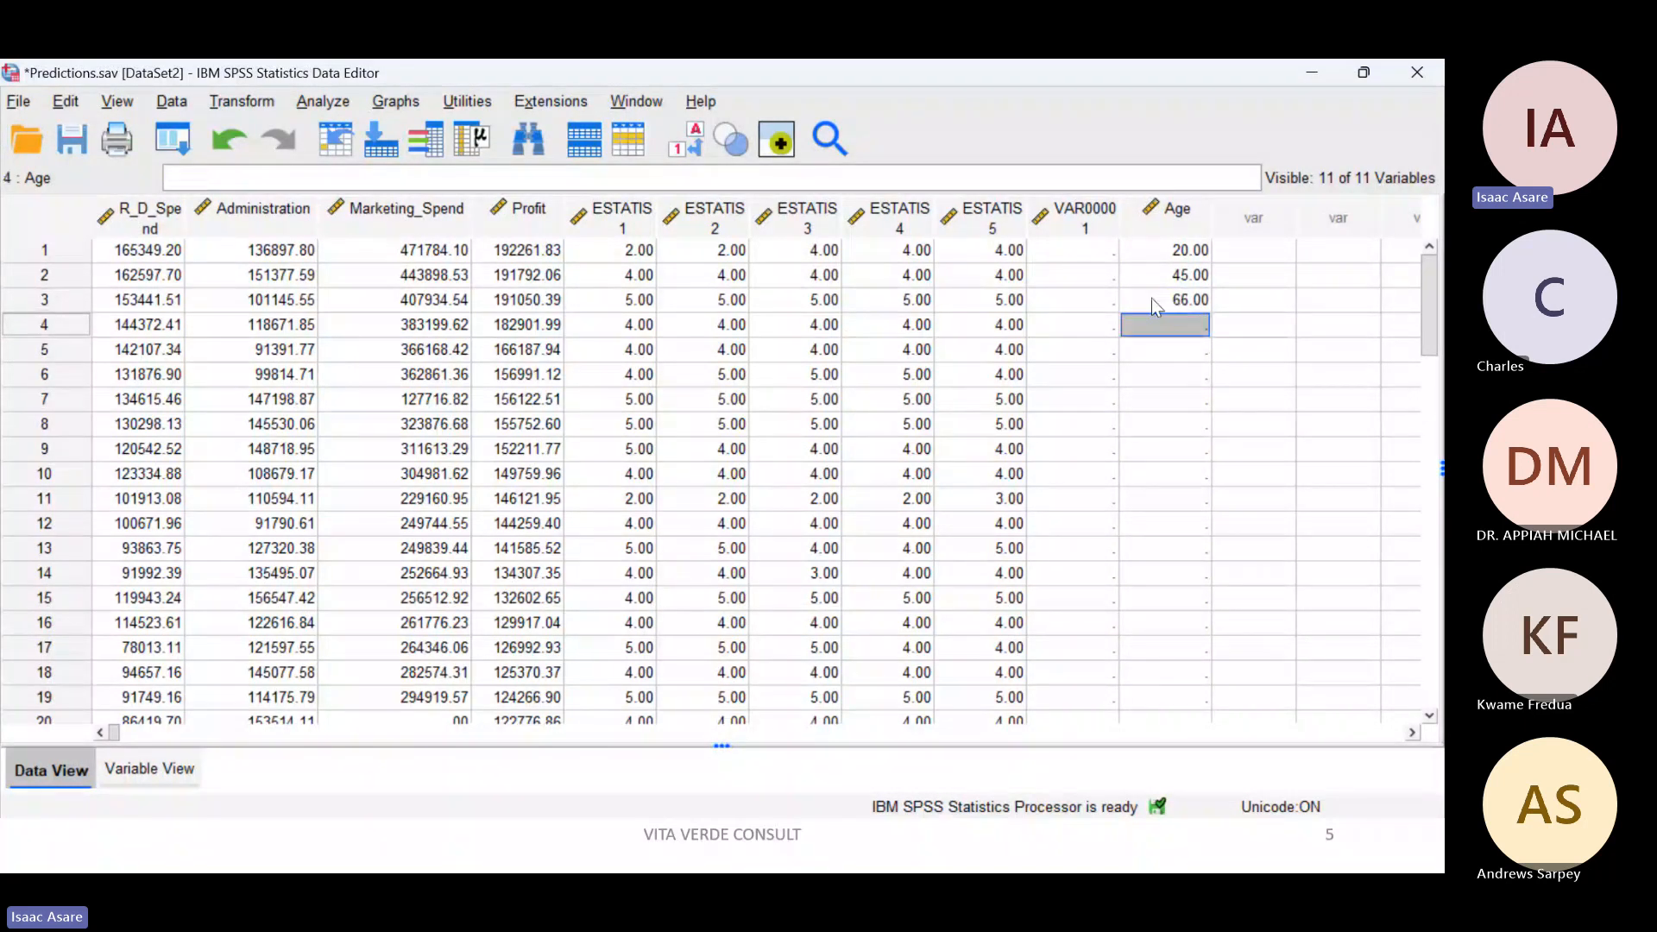
text(39)
key(Return)
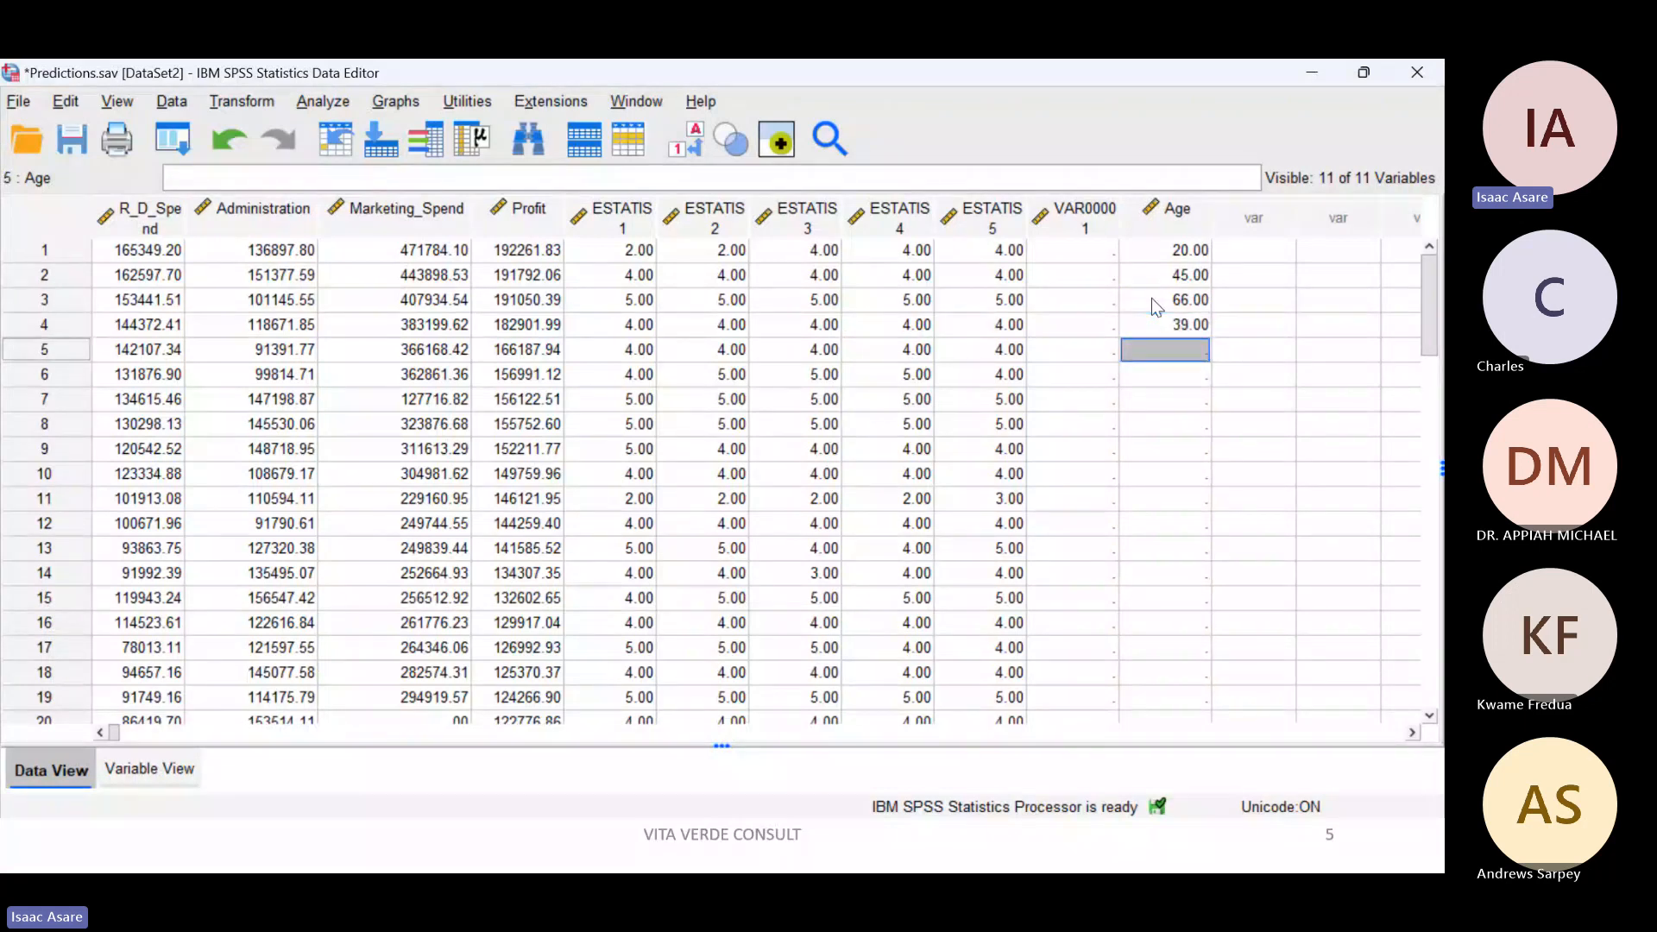
Step: Return to the variable definitions and mark up the Name column, its heading, and the Type entries of R_D_Spend and Administration
click(138, 766)
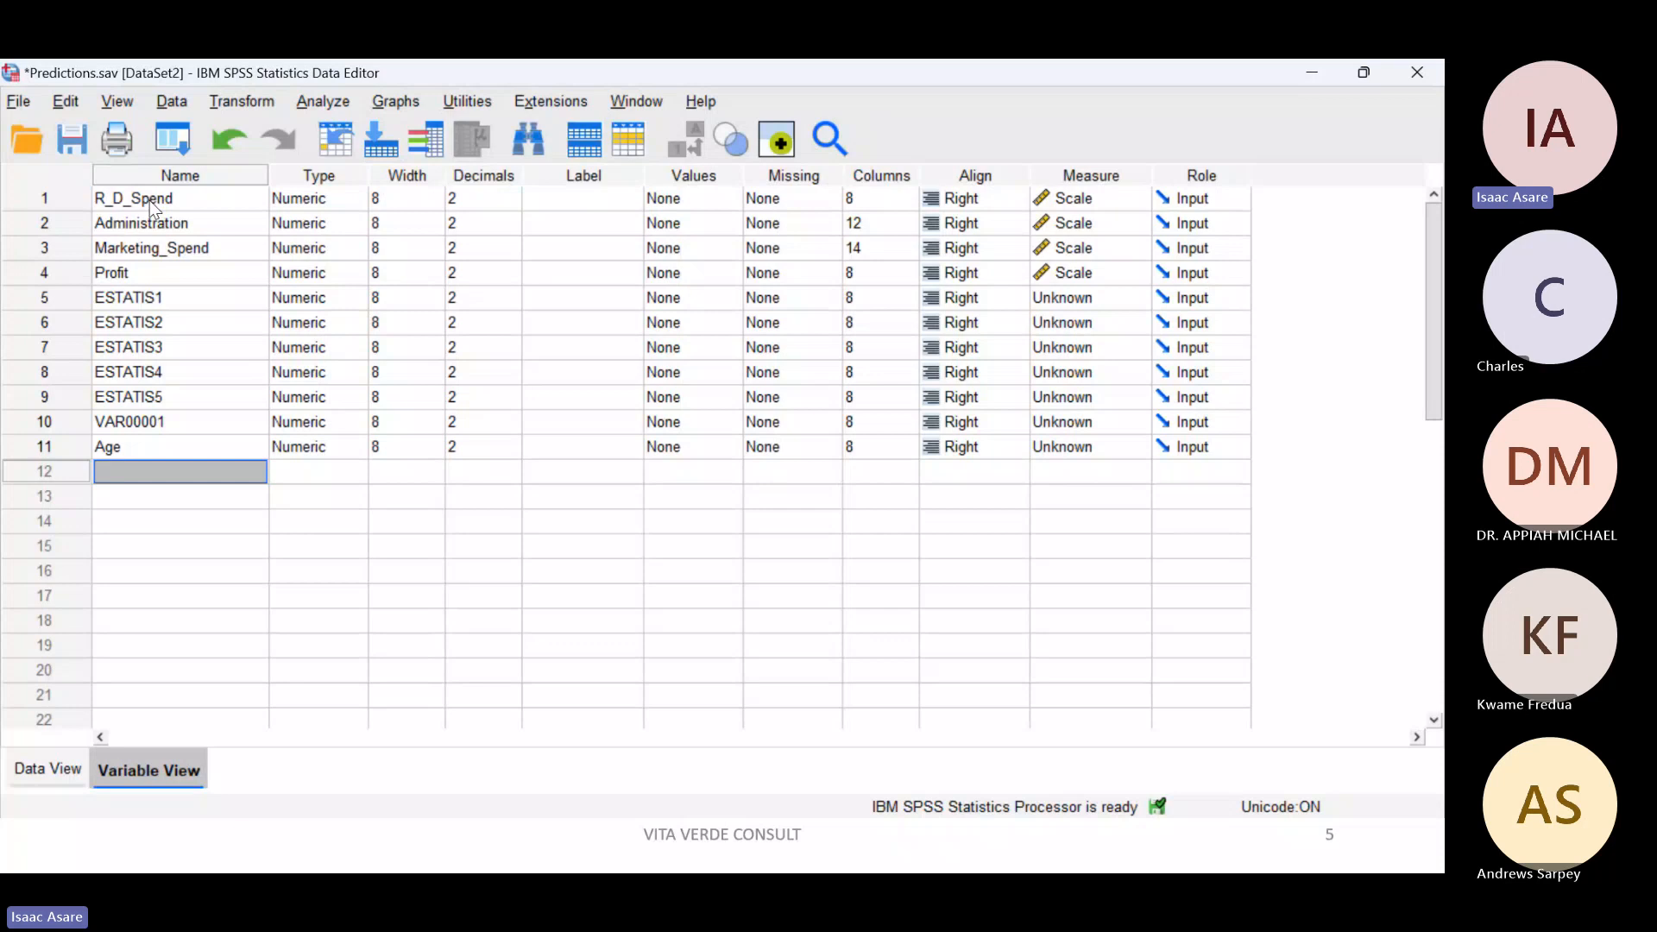
key(ctrl+1)
click(173, 163)
mouse_move(173, 163)
mouse_down()
mouse_move(466, 237)
mouse_move(505, 371)
mouse_move(238, 729)
mouse_move(152, 672)
mouse_move(207, 157)
mouse_up()
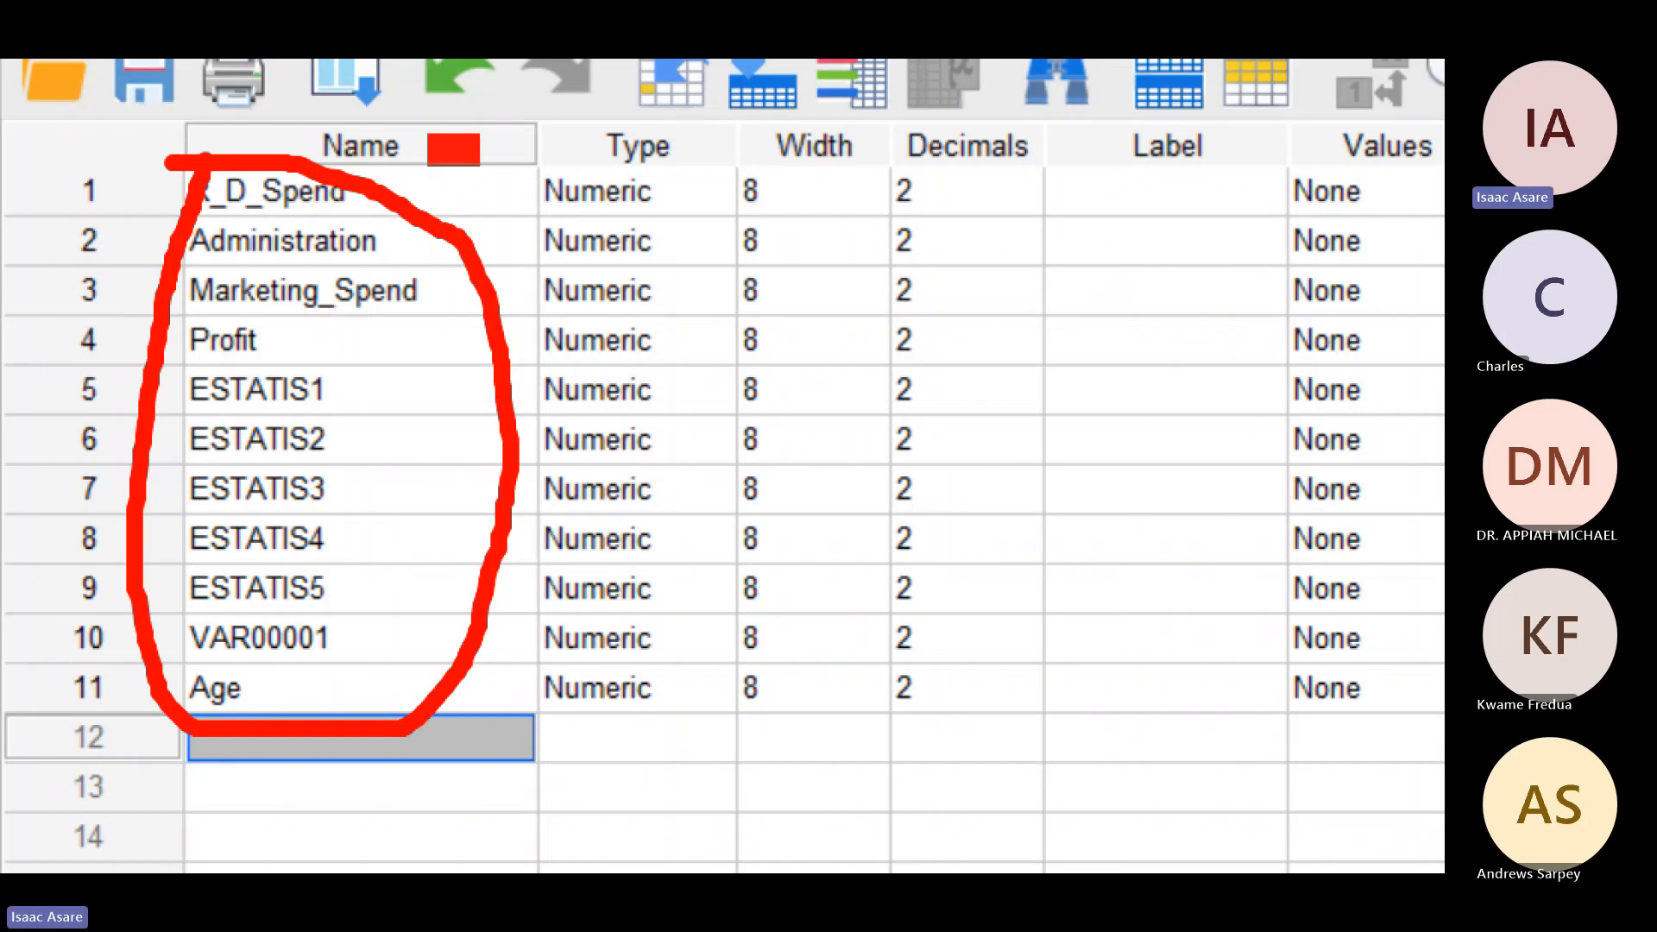
drag(466, 148, 482, 149)
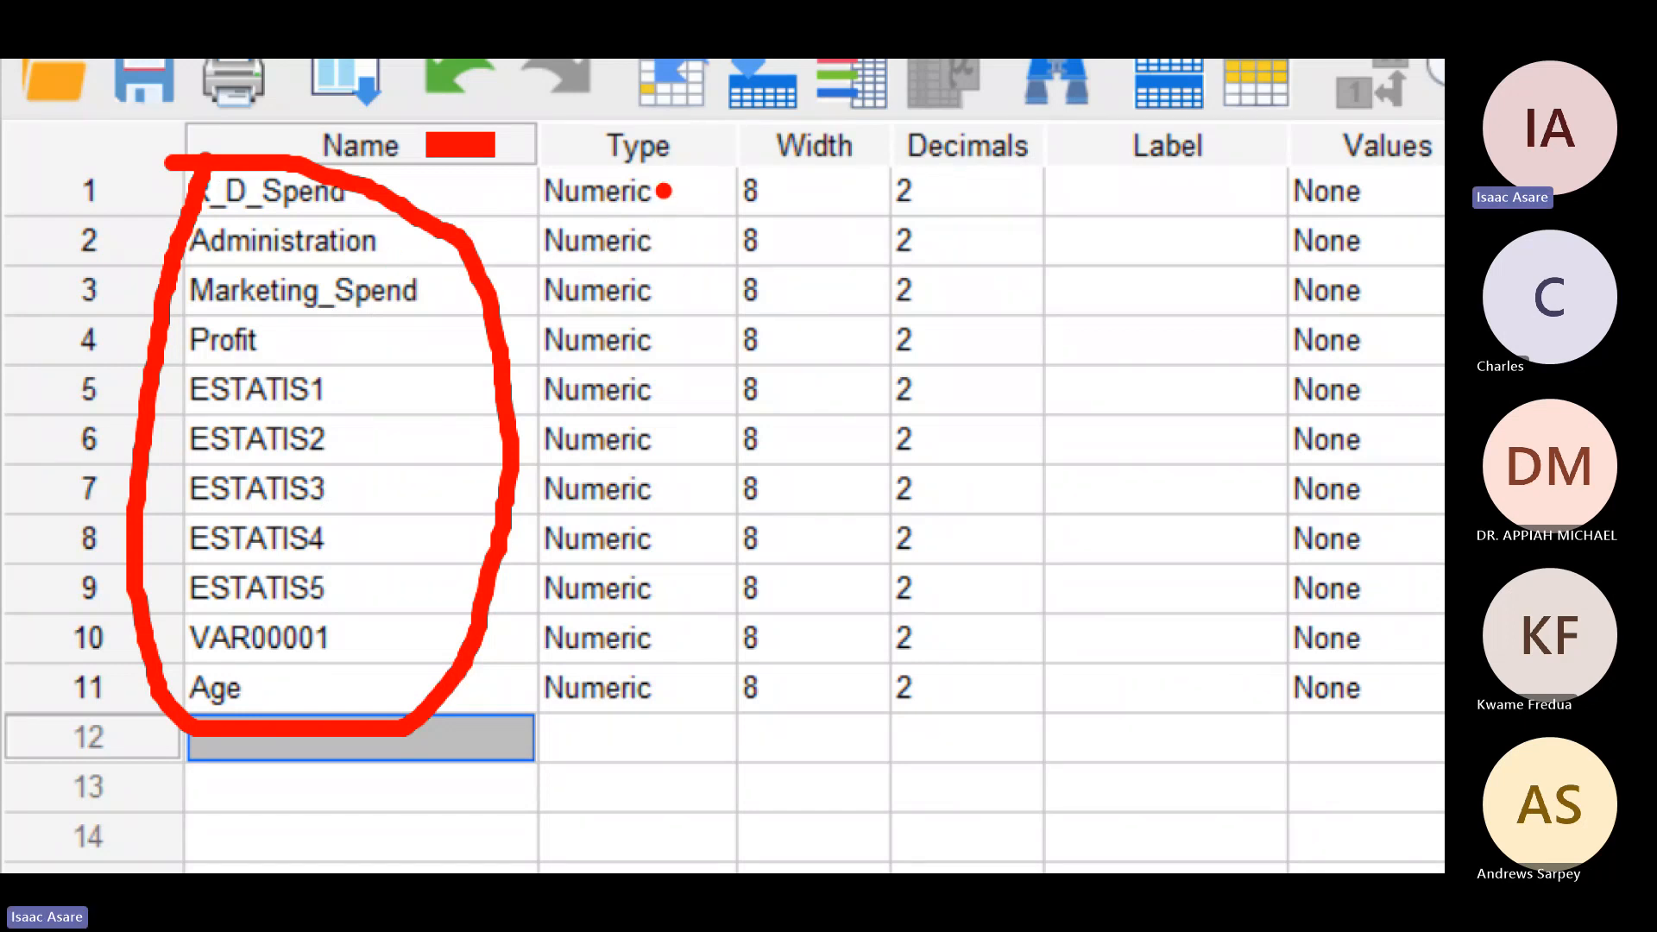
mouse_move(661, 192)
mouse_down()
mouse_move(684, 204)
mouse_move(730, 174)
mouse_up()
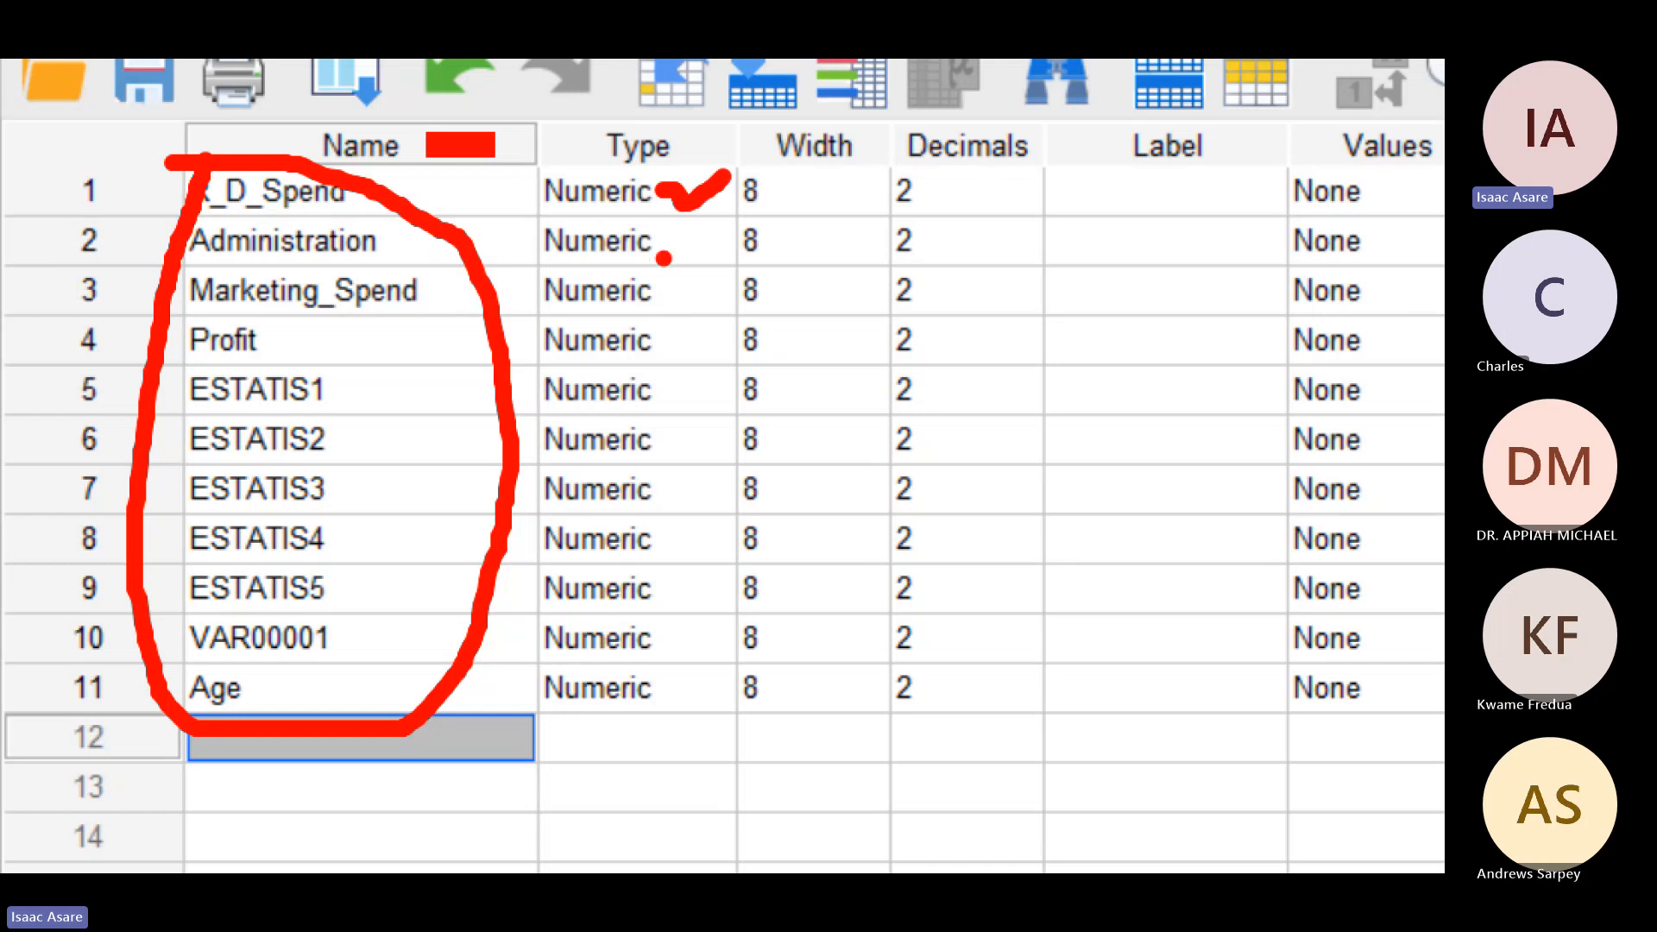
drag(661, 251, 733, 225)
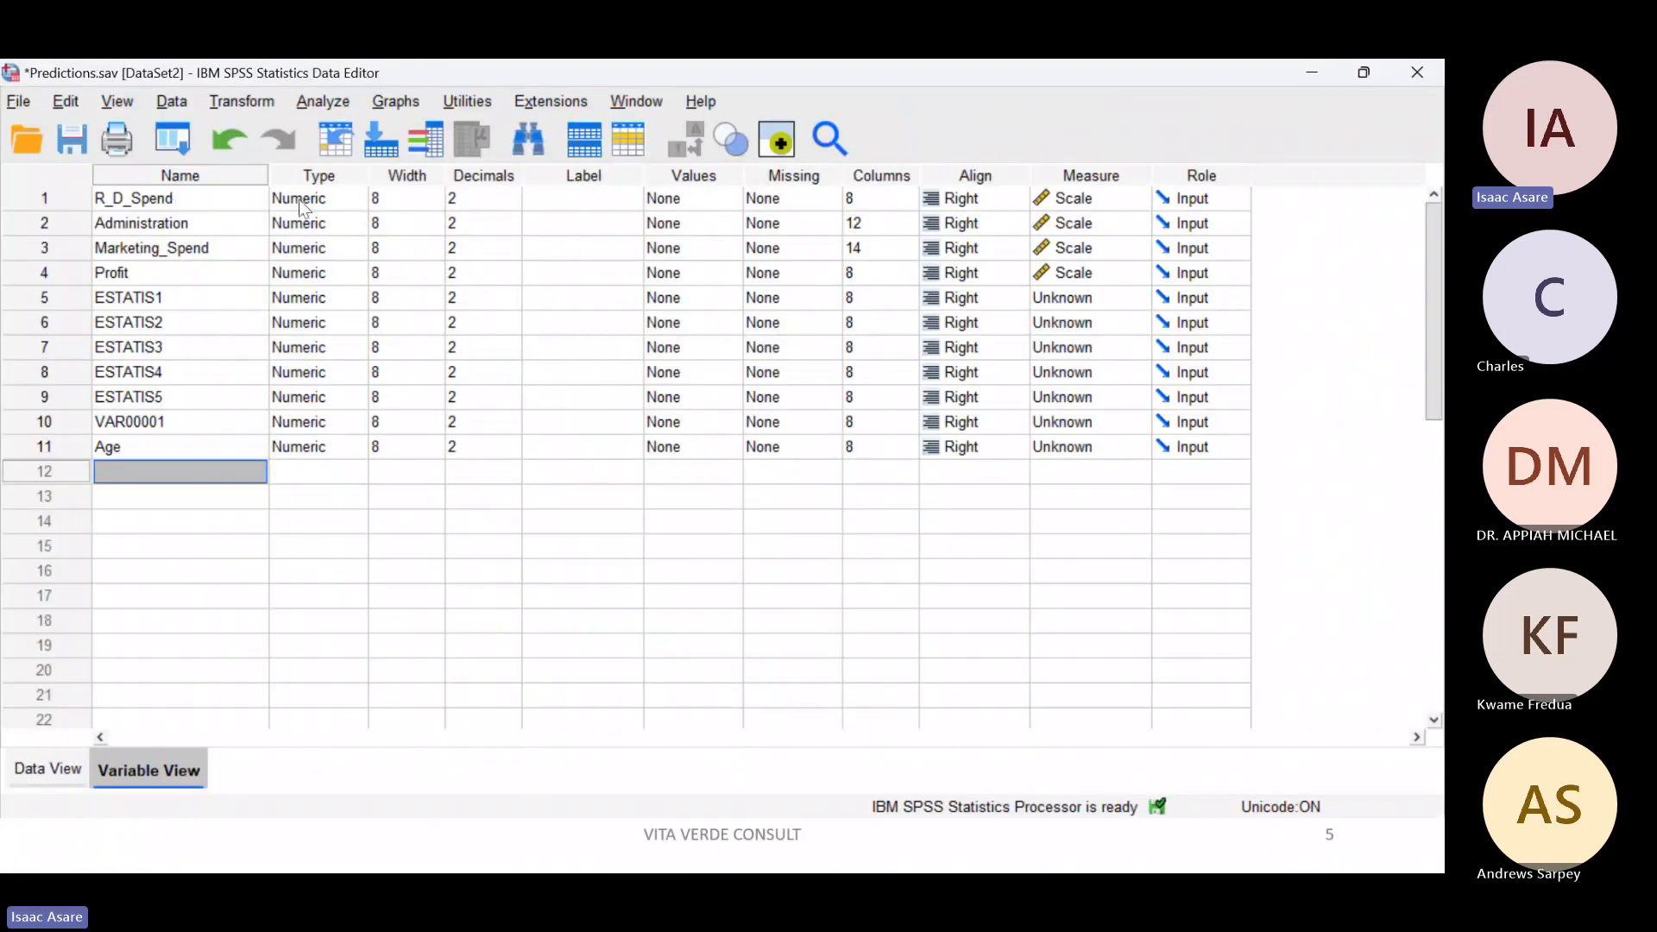
Step: View the Variable Type options for R_D_Spend and close them without changing anything
click(359, 201)
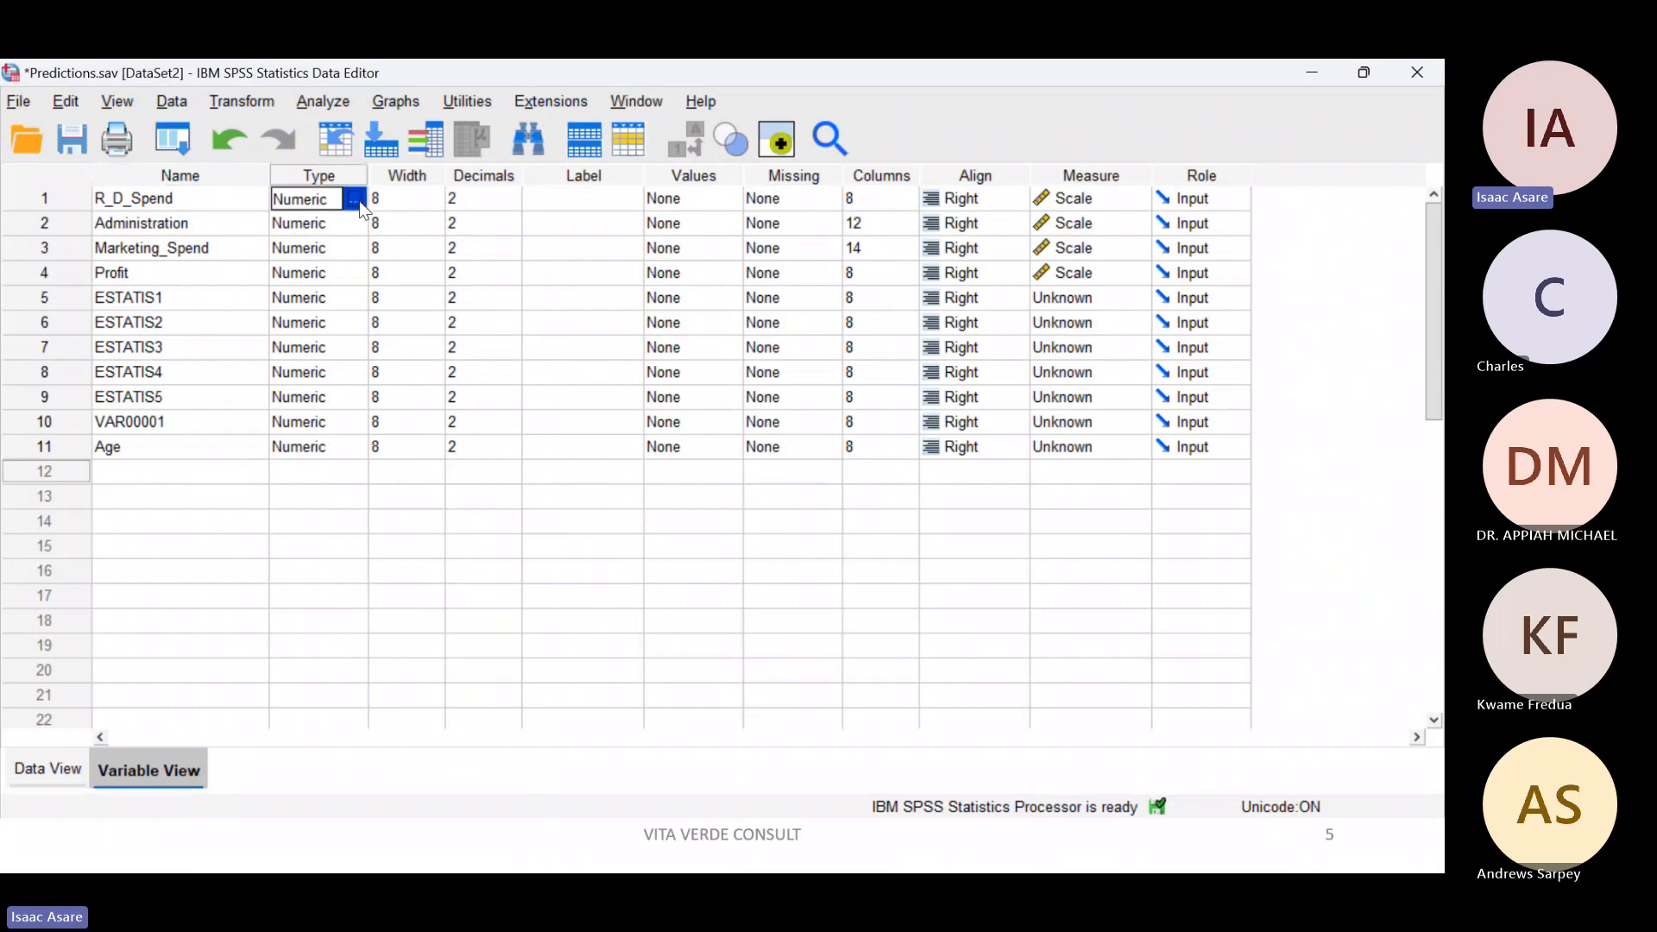
click(359, 200)
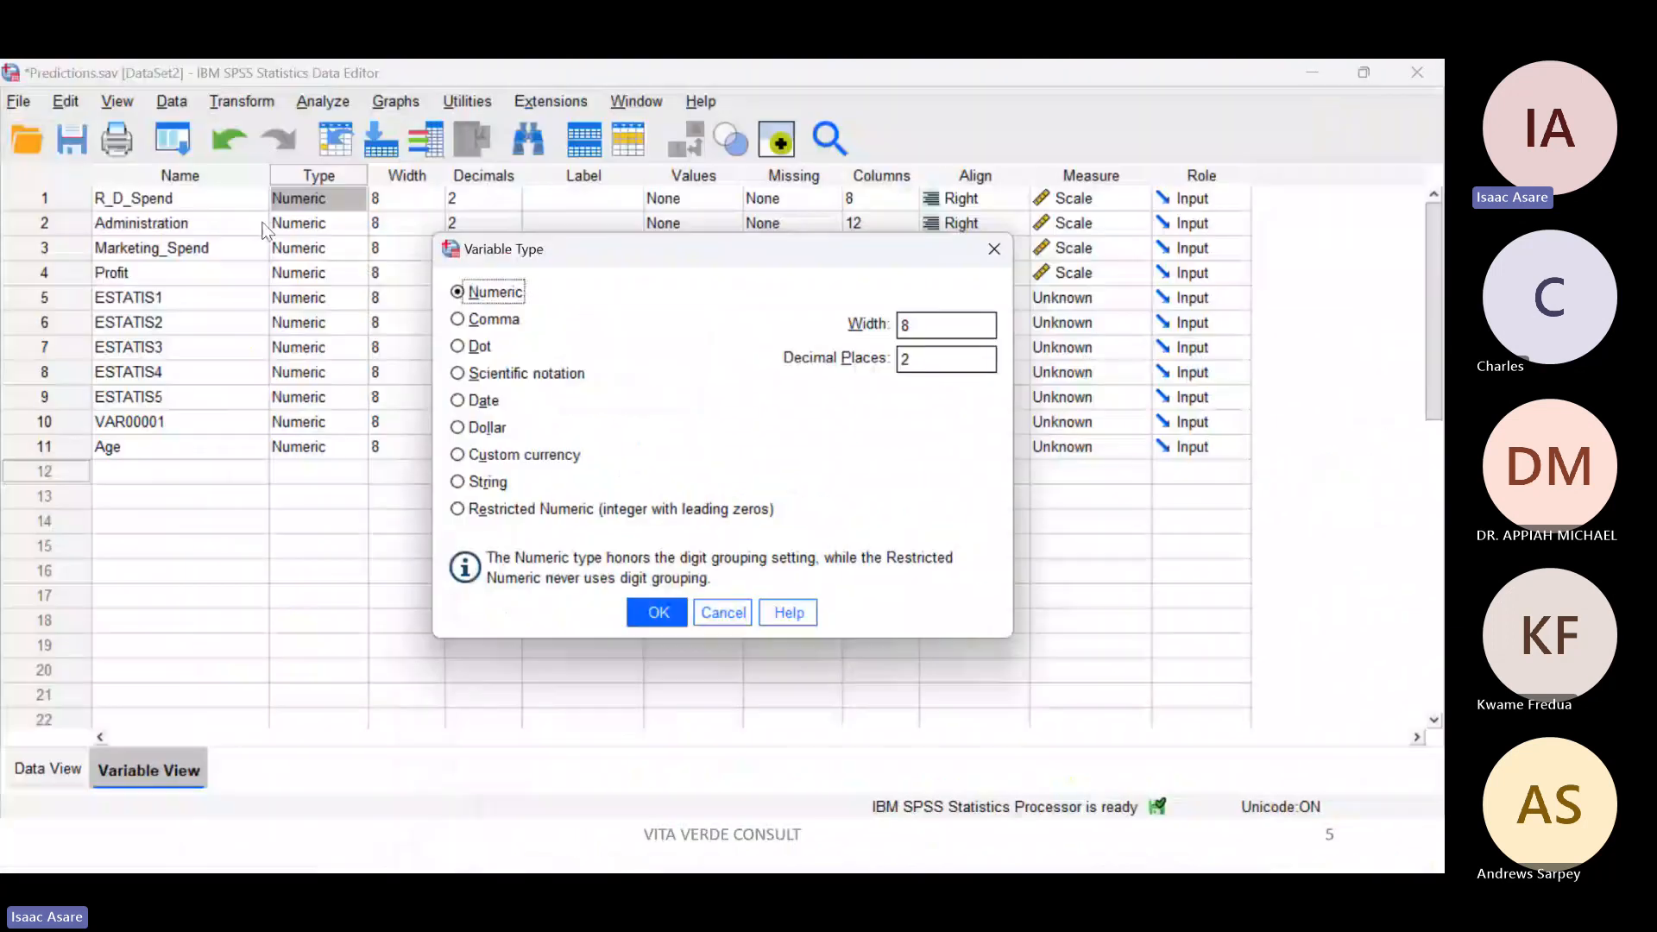
click(997, 250)
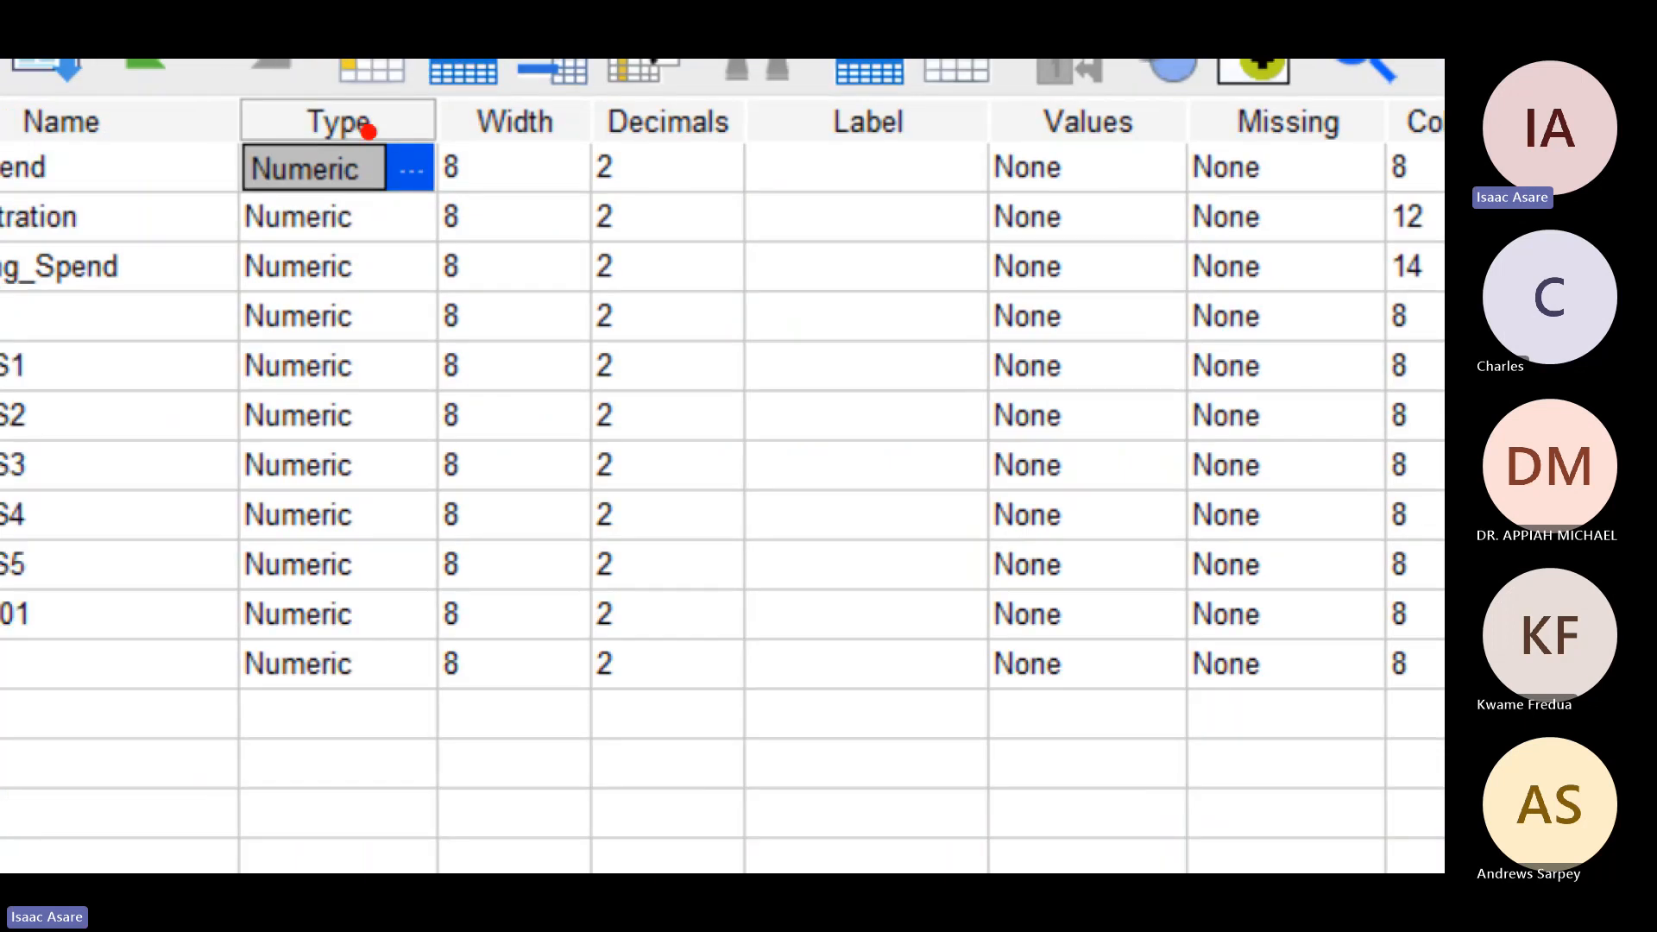
Step: Mark up the type options control of R_D_Spend, review the available variable types, and close them without changes
drag(368, 132, 467, 161)
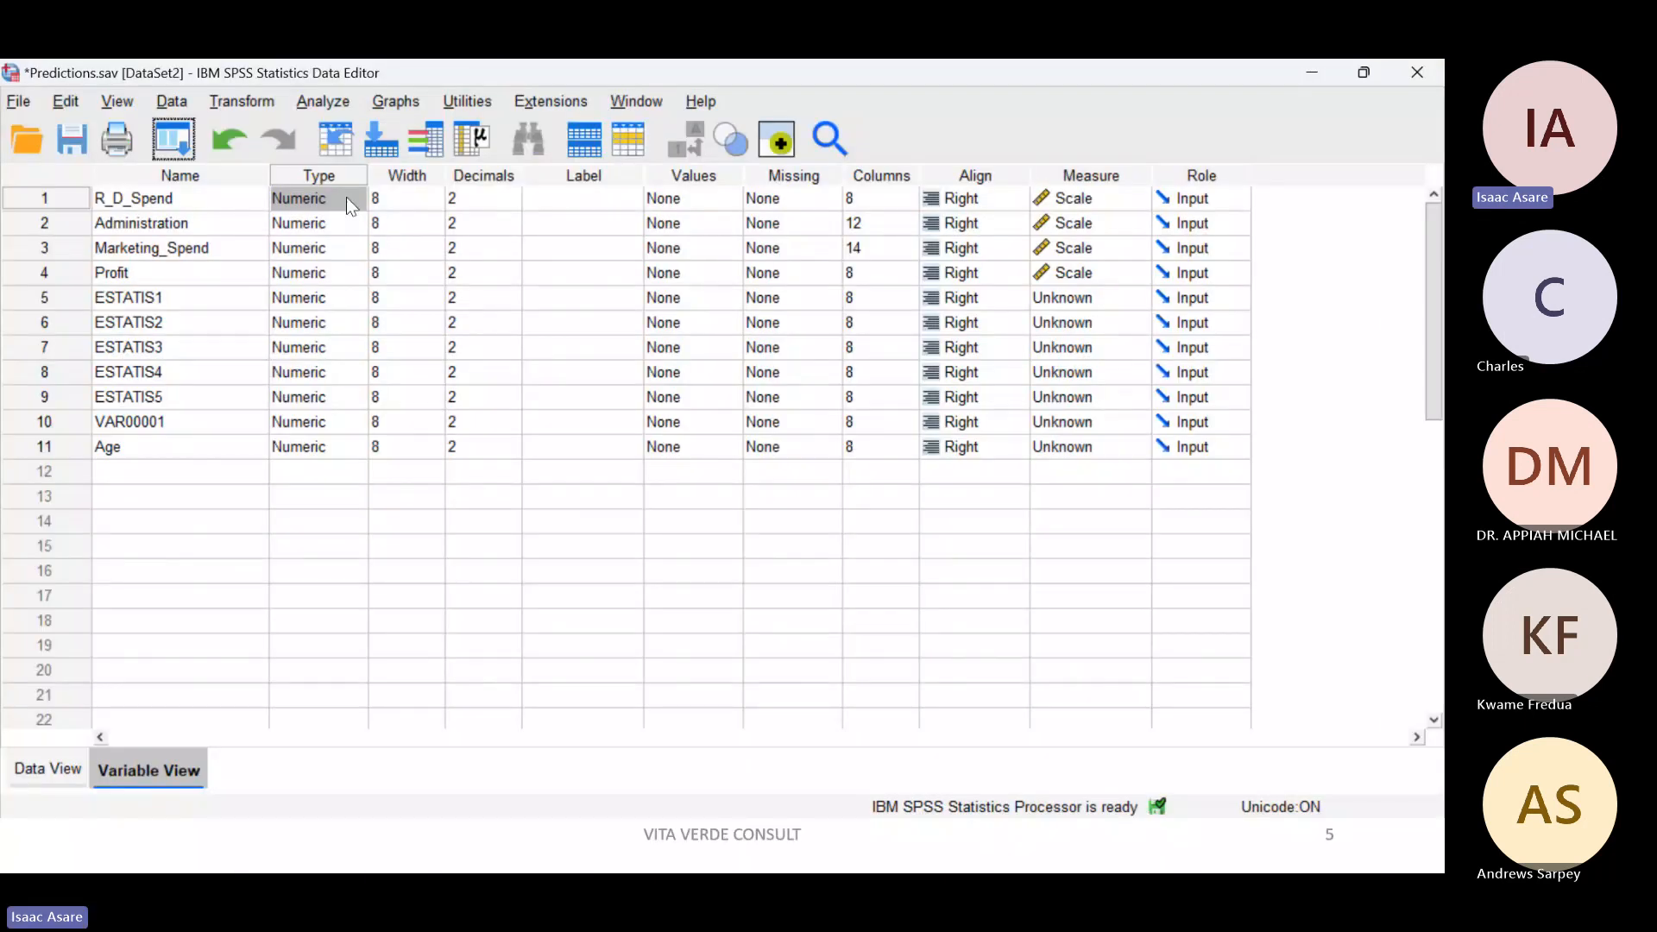
click(355, 199)
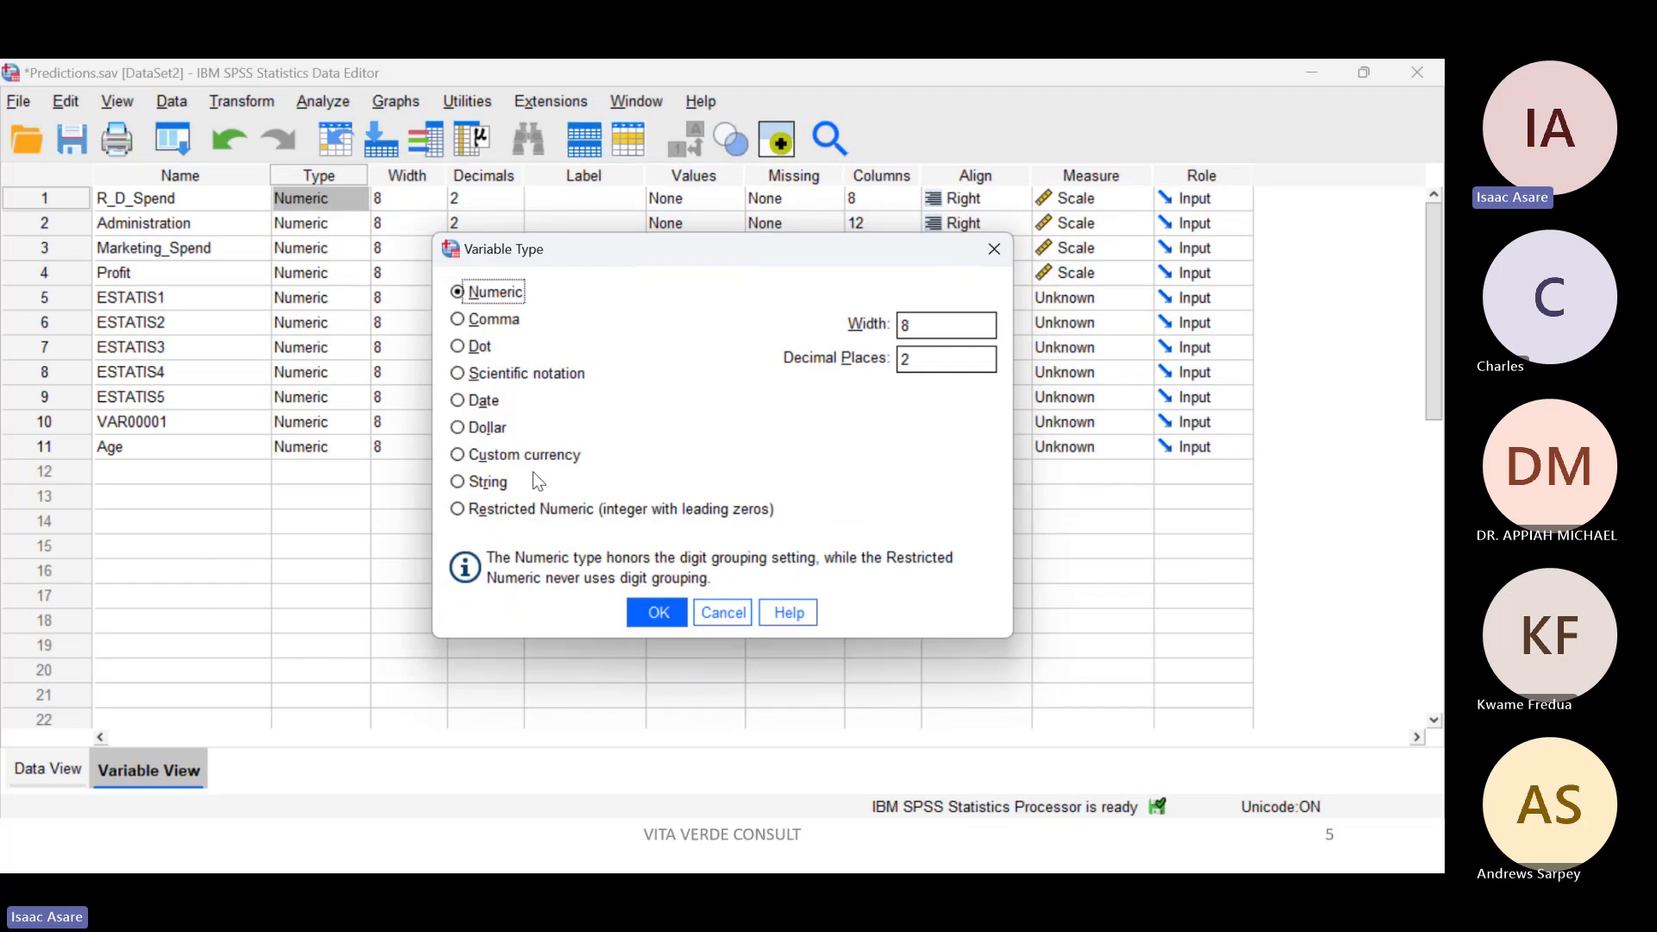
click(998, 251)
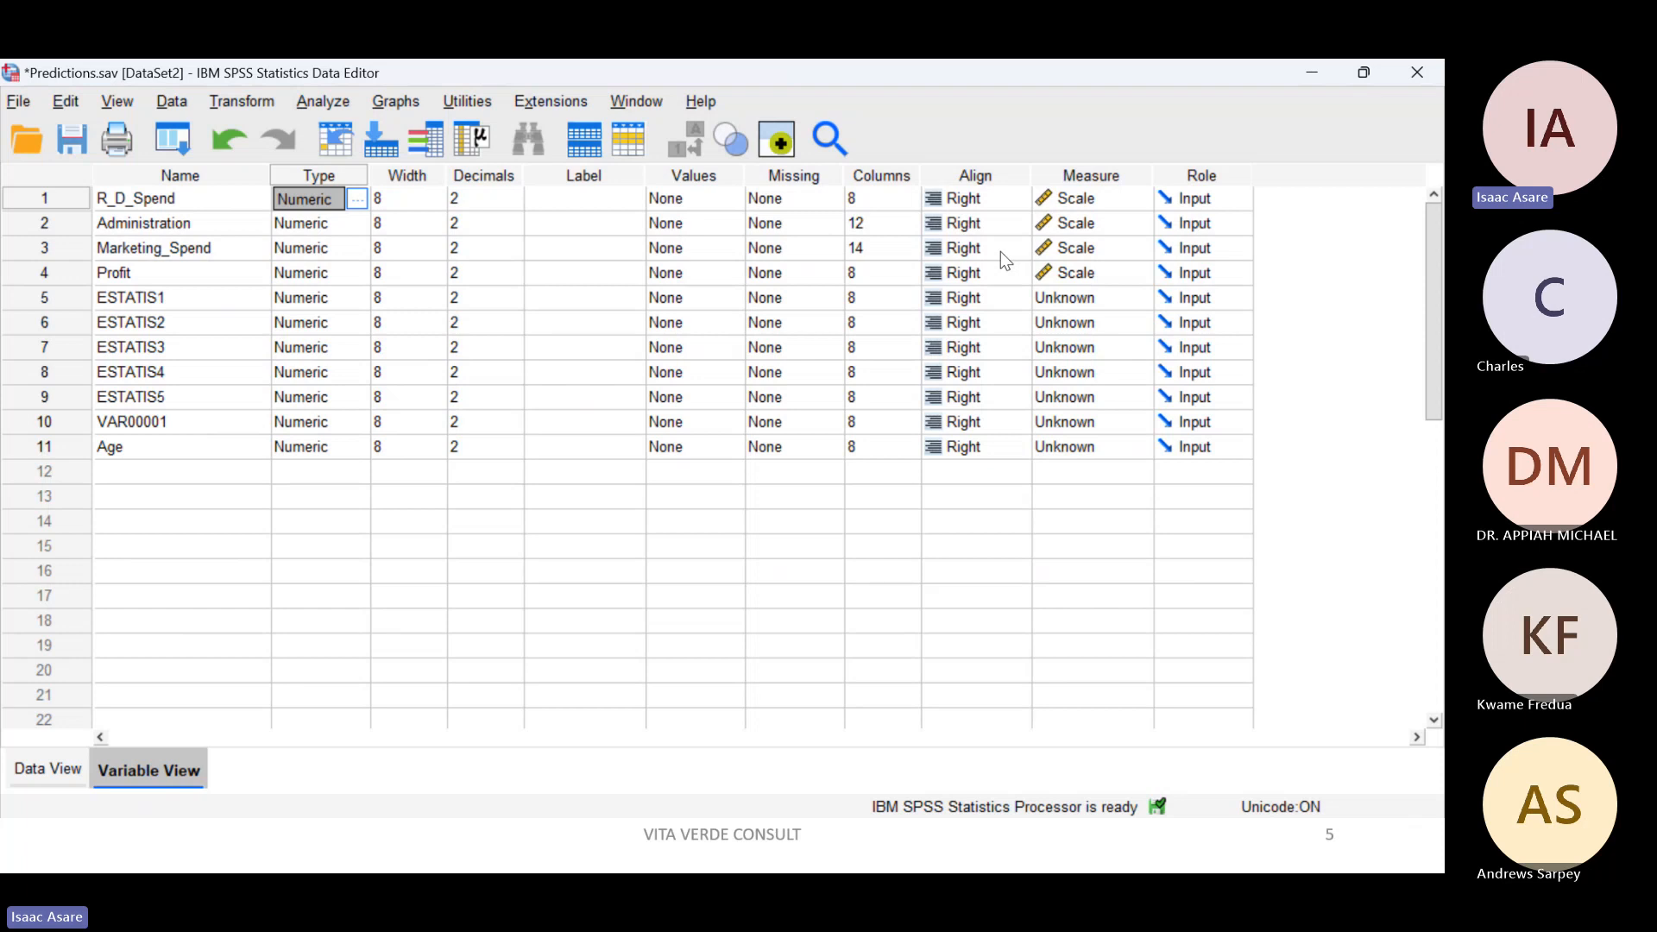
click(356, 200)
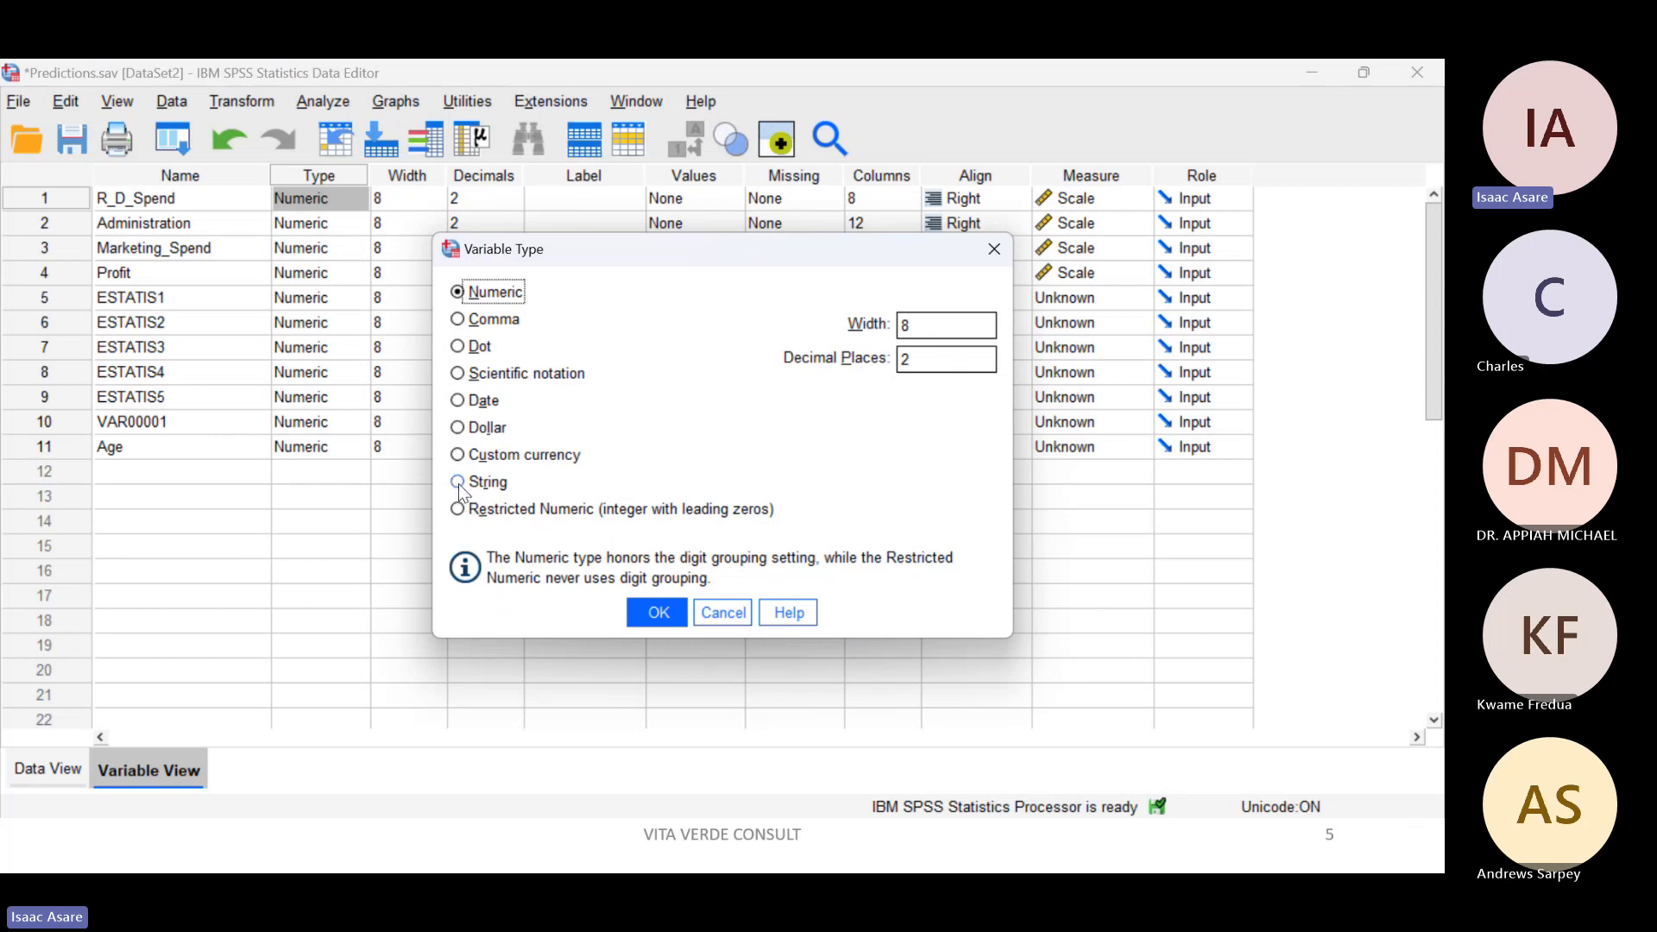
click(995, 250)
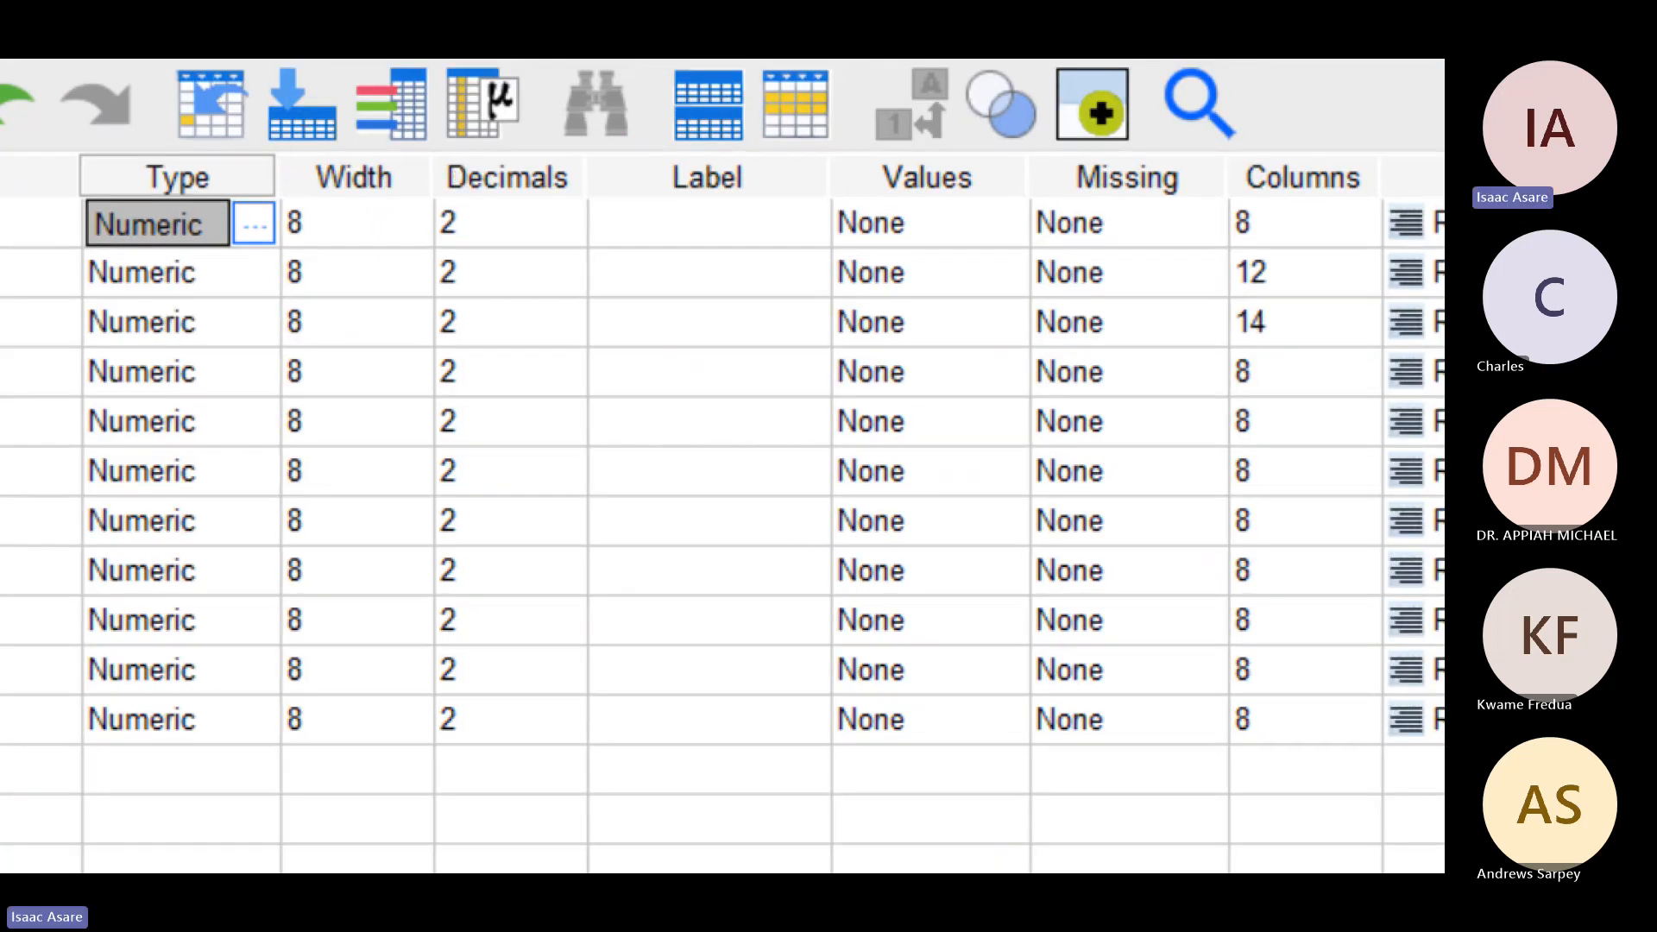
Step: Set the decimals of R_D_Spend to 1 and widen the Label column
drag(276, 155, 434, 205)
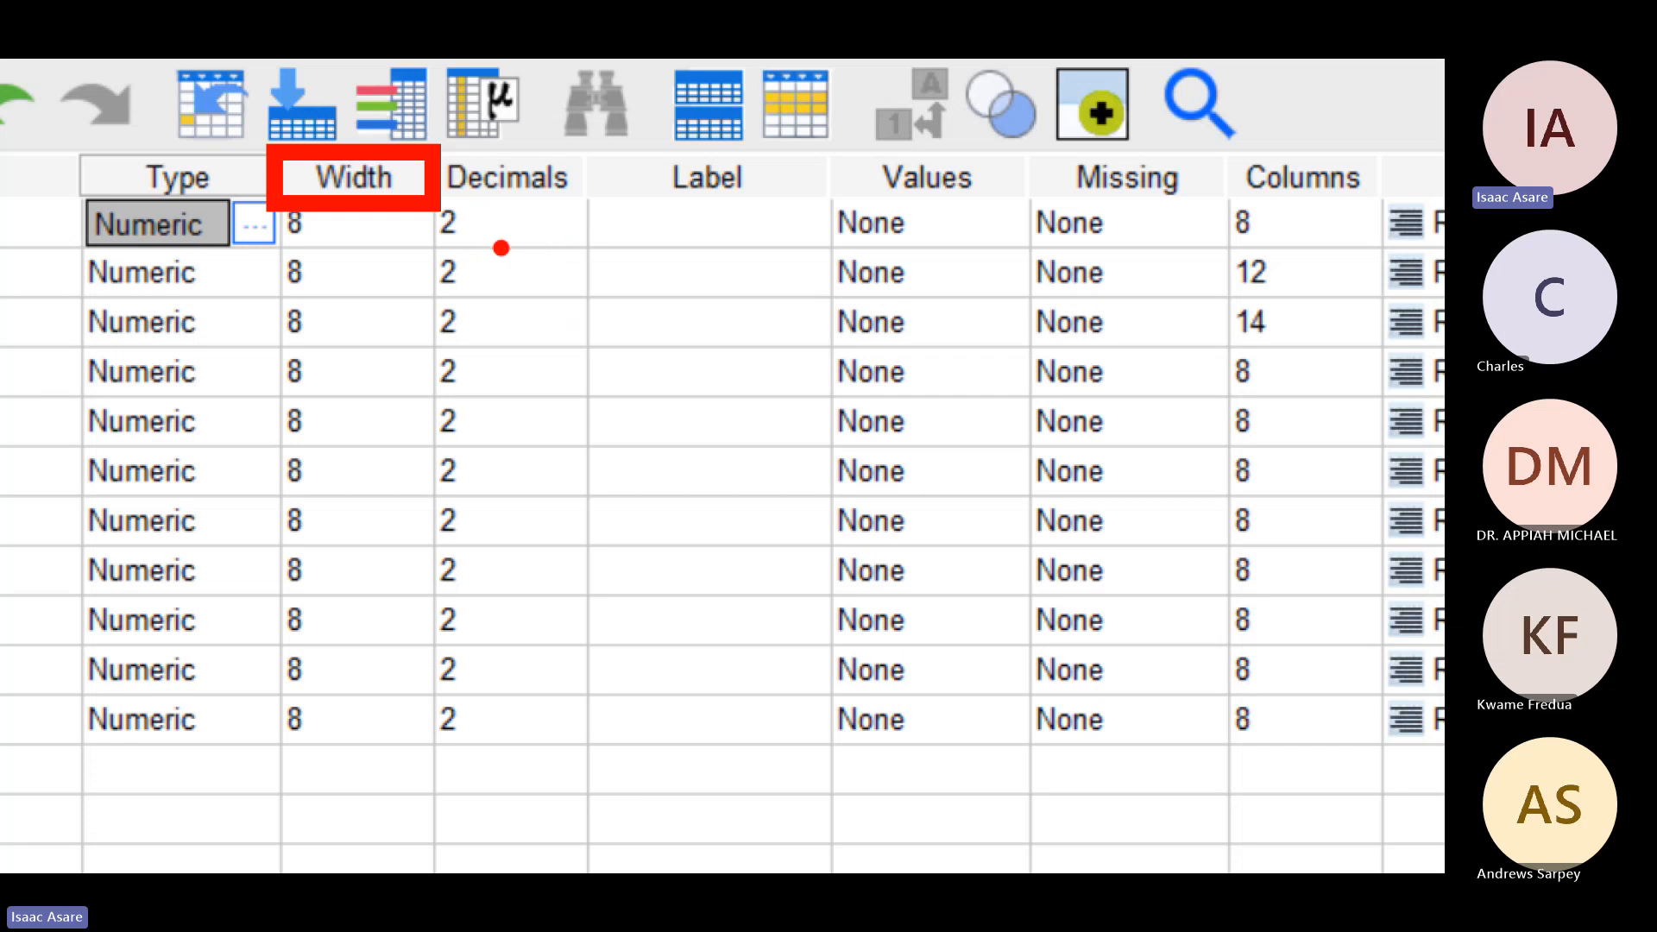
click(530, 220)
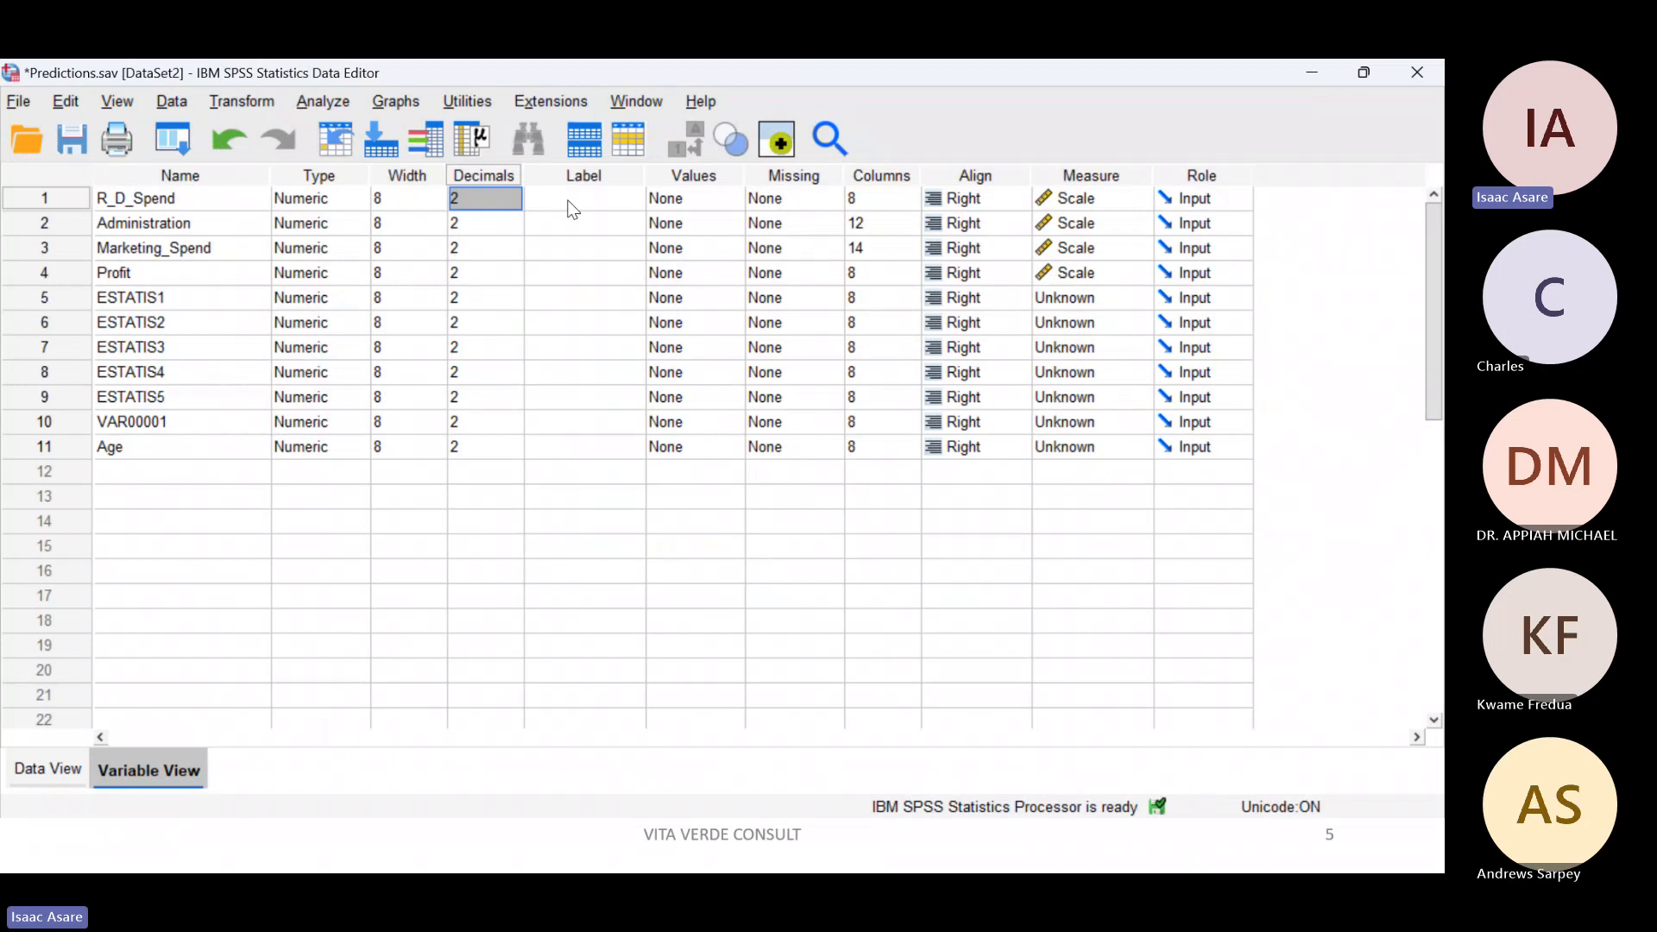
drag(646, 175, 733, 177)
text(1)
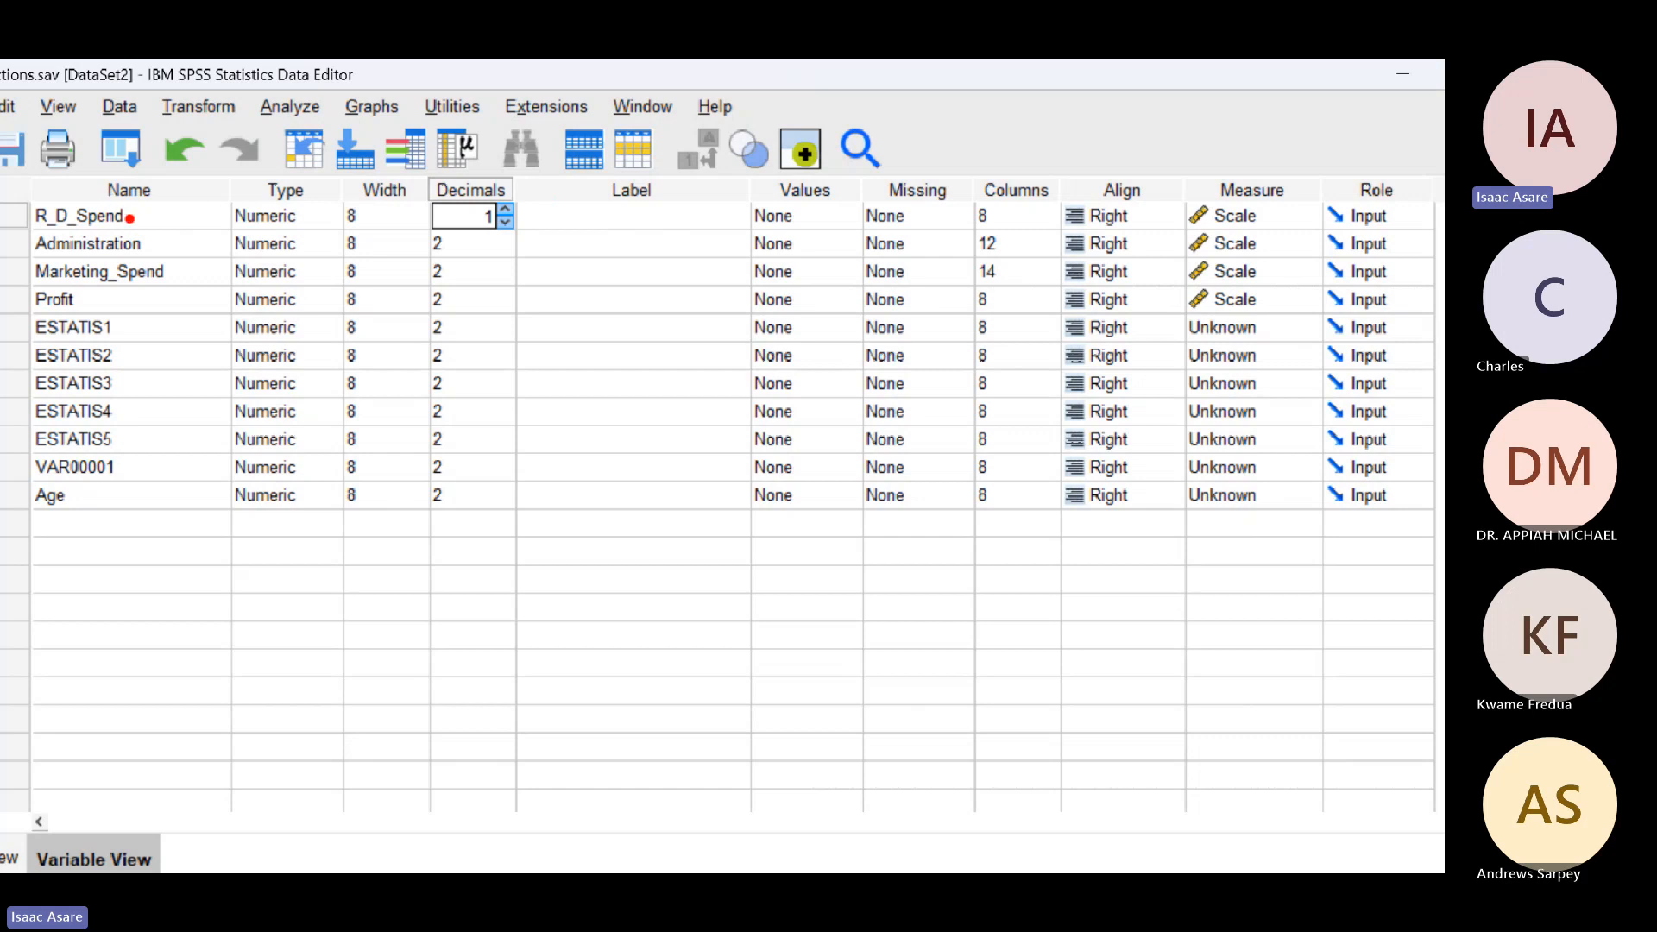
Step: Give R_D_Spend the label "expenses on reaearch and development"
drag(138, 222, 185, 205)
key(Right)
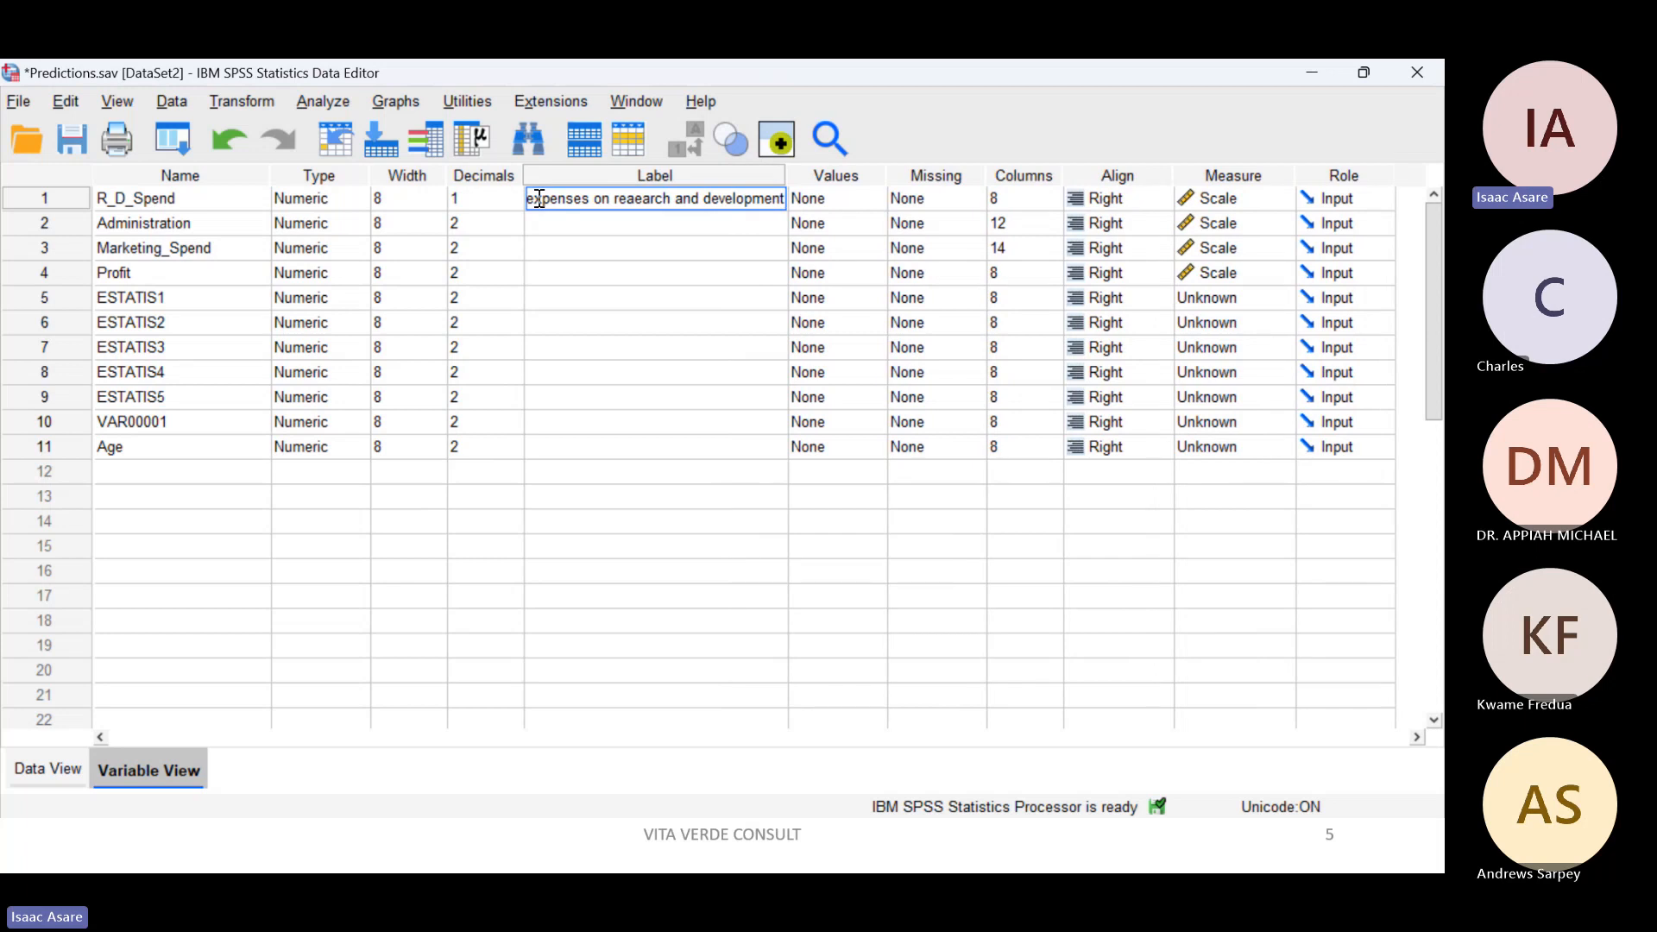
click(577, 304)
Step: Highlight the Label cells and the variable names, and draw an arrow from the Label column to the Name column
drag(573, 226, 594, 439)
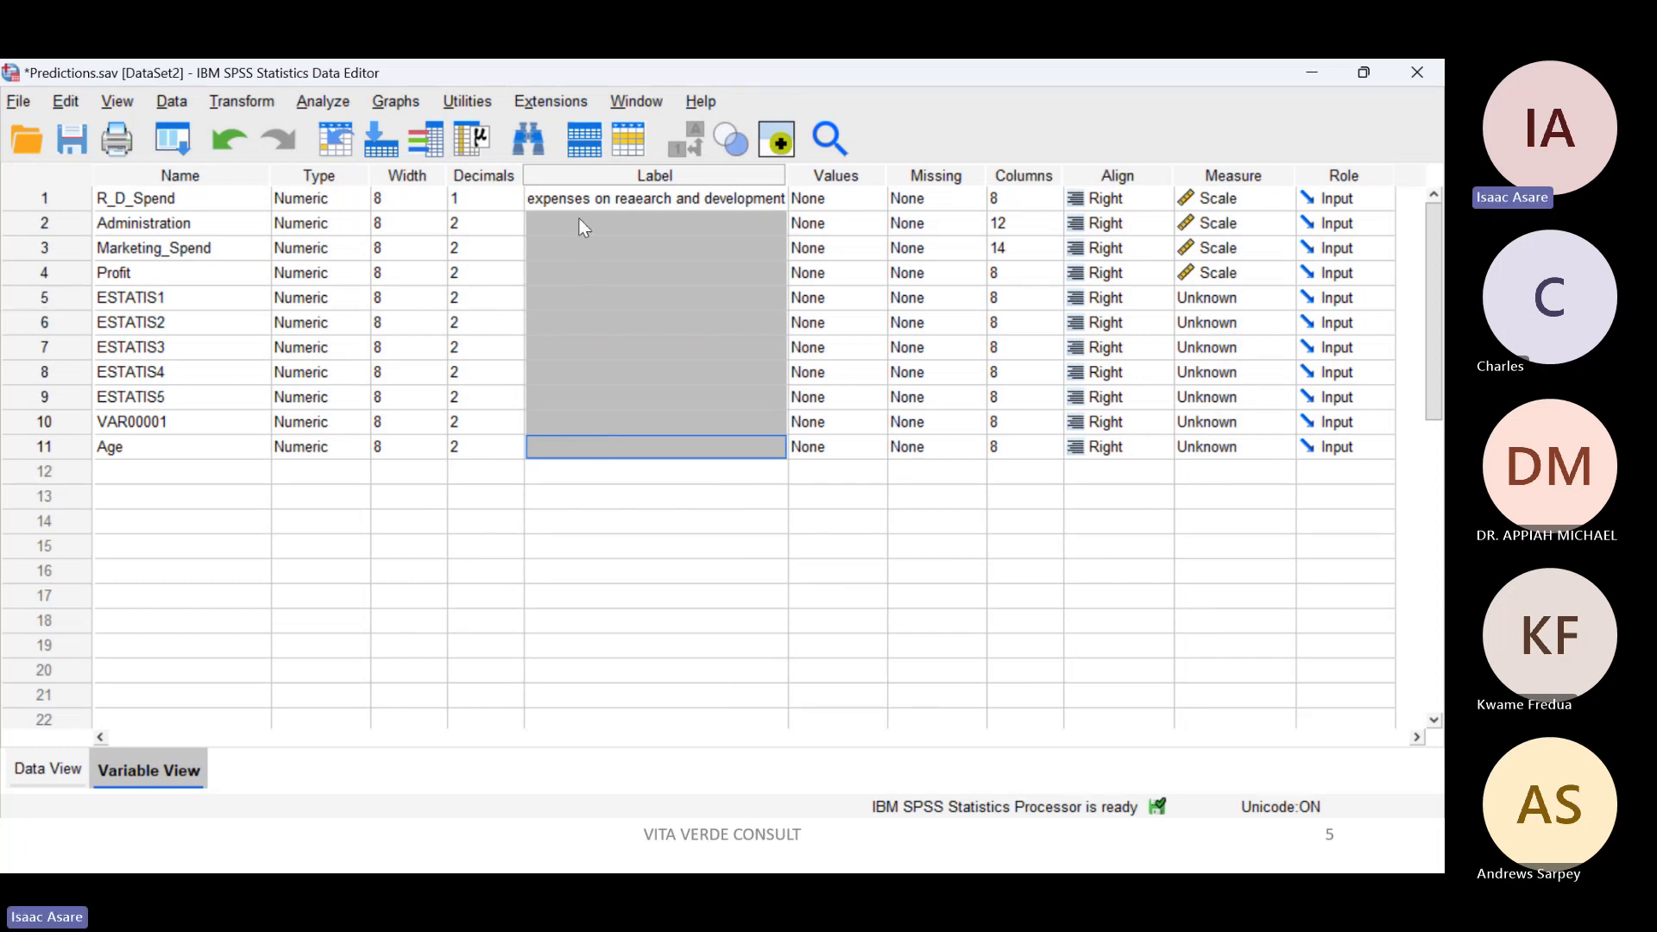
drag(574, 222, 617, 424)
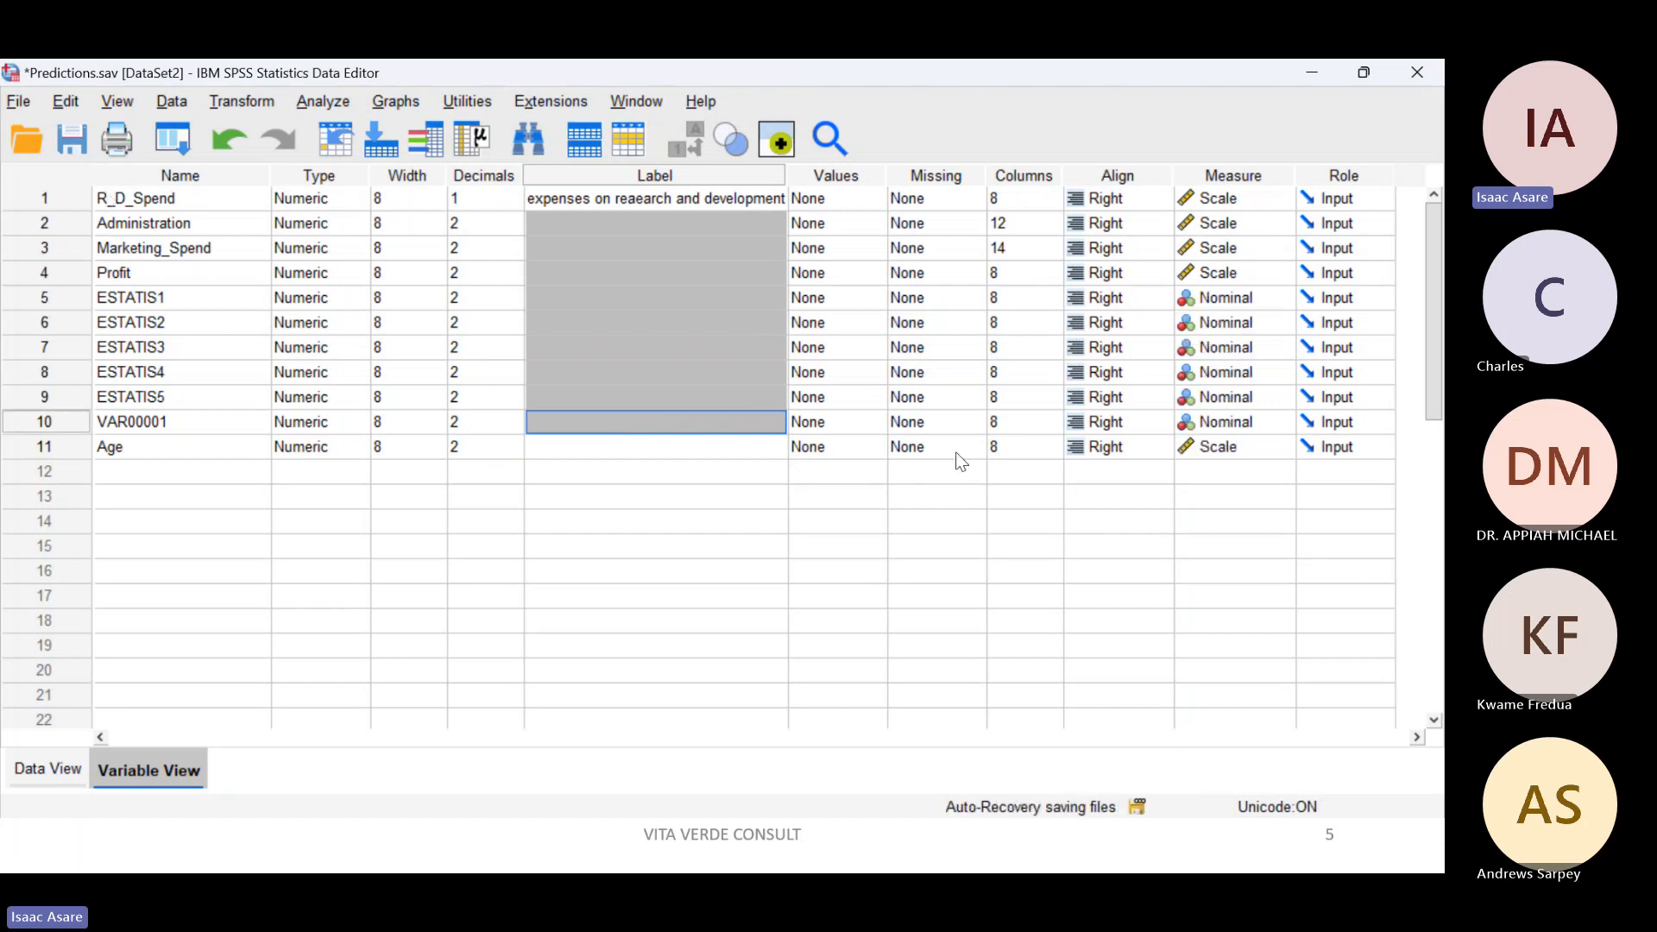
click(613, 330)
click(571, 201)
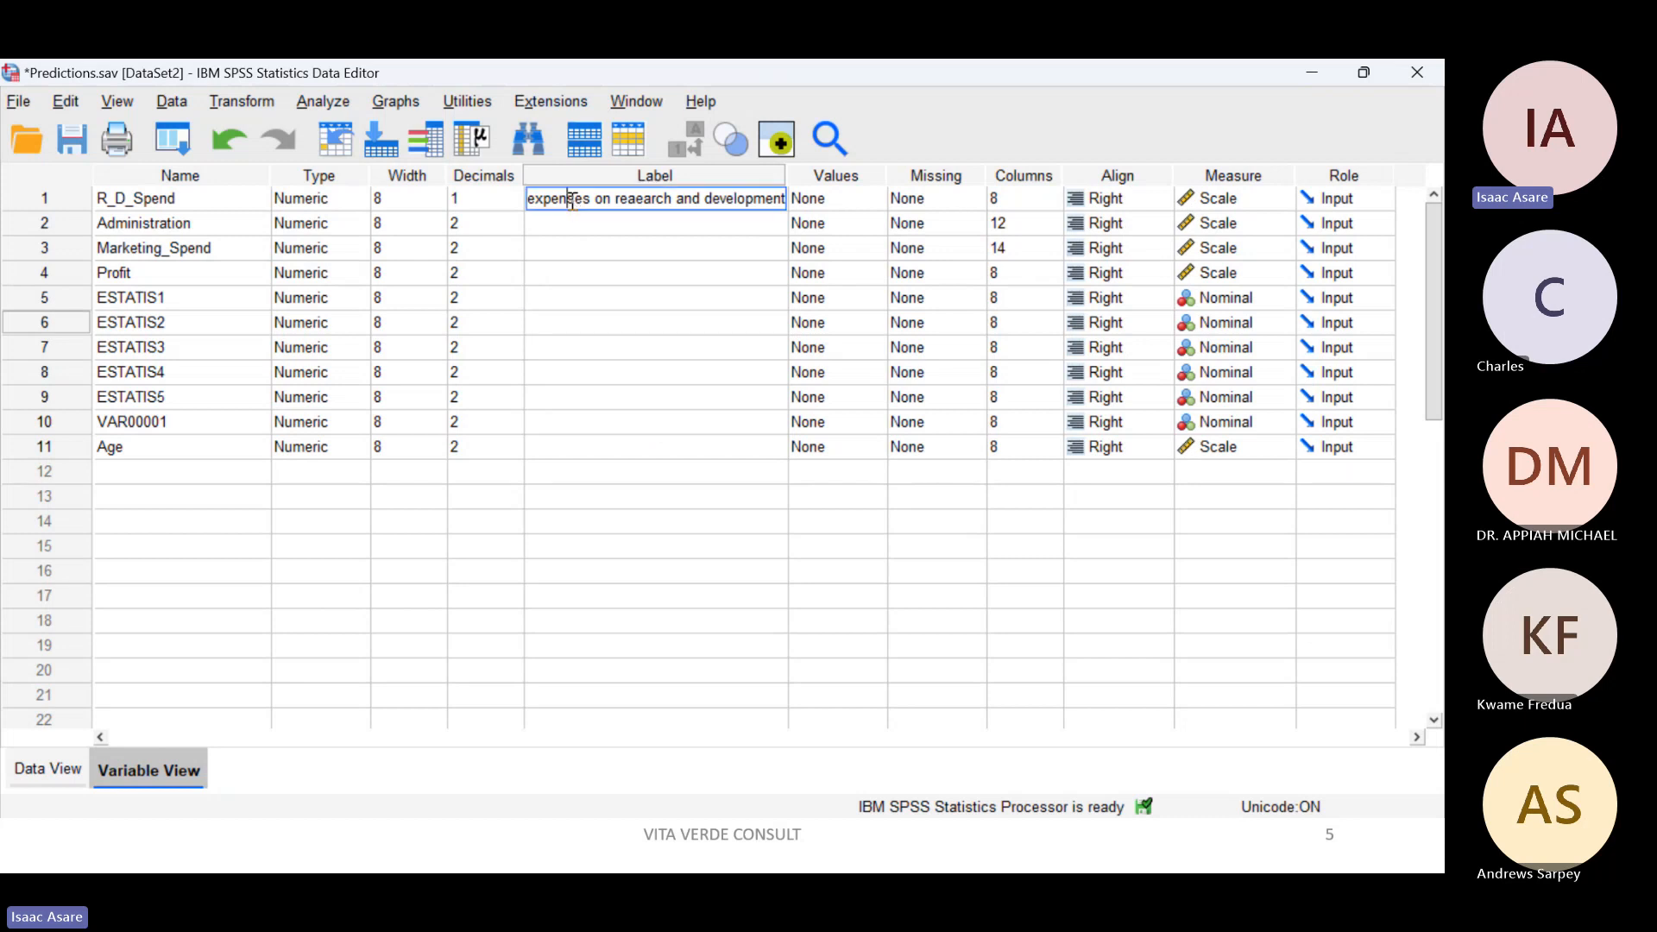
click(590, 251)
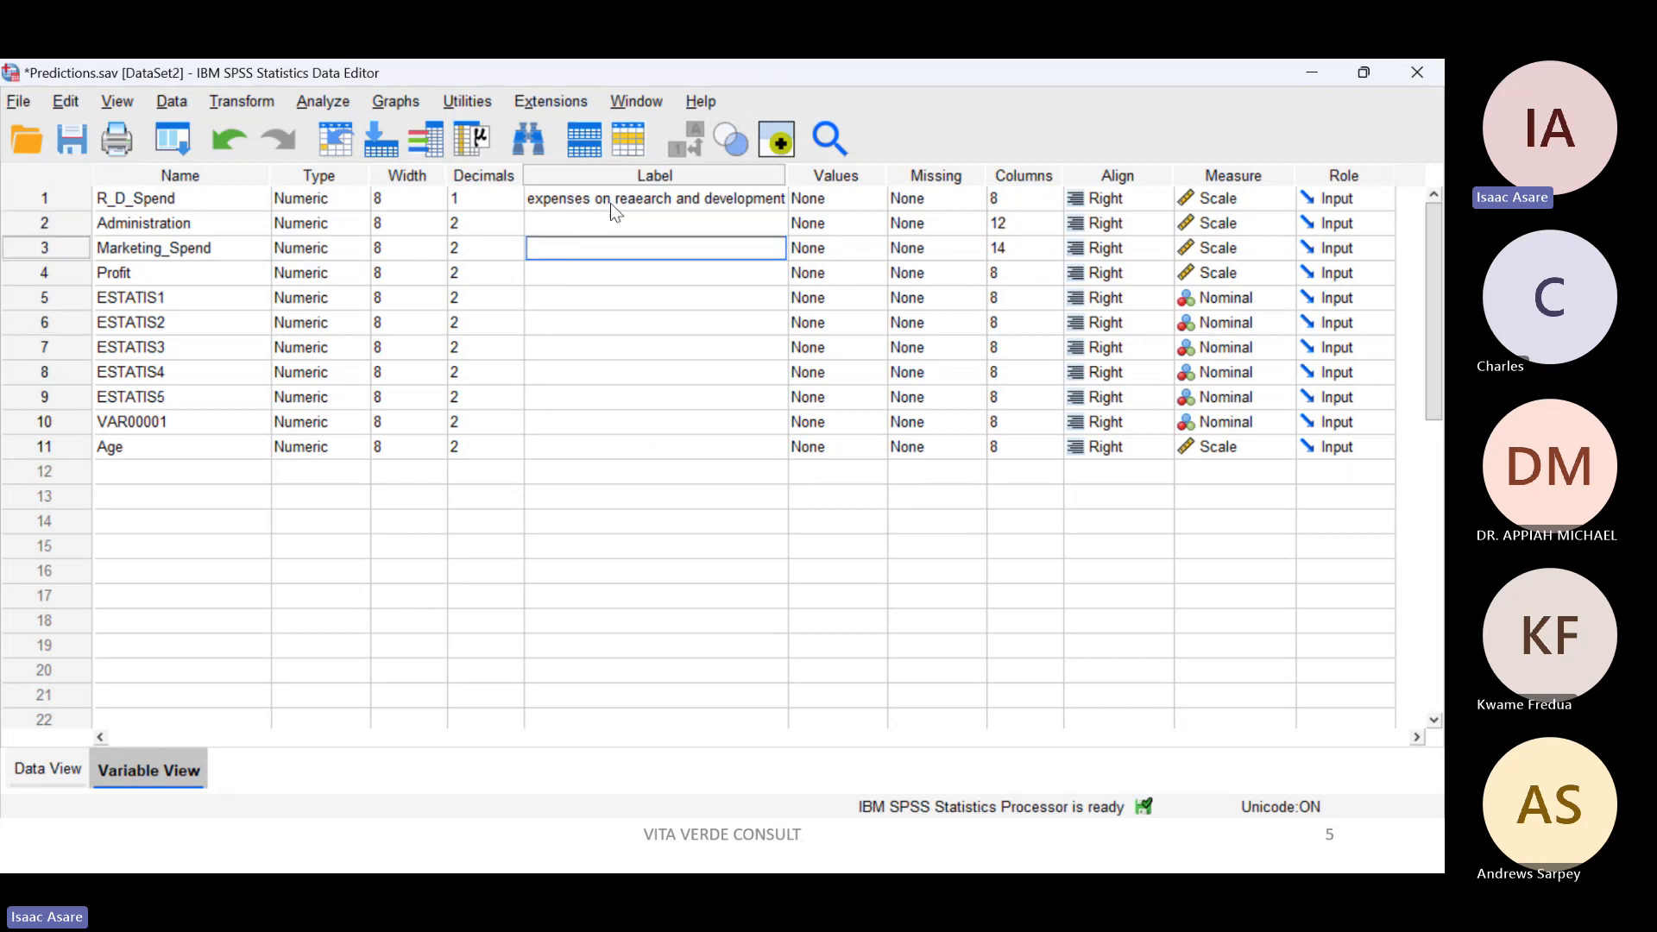
drag(613, 214, 645, 455)
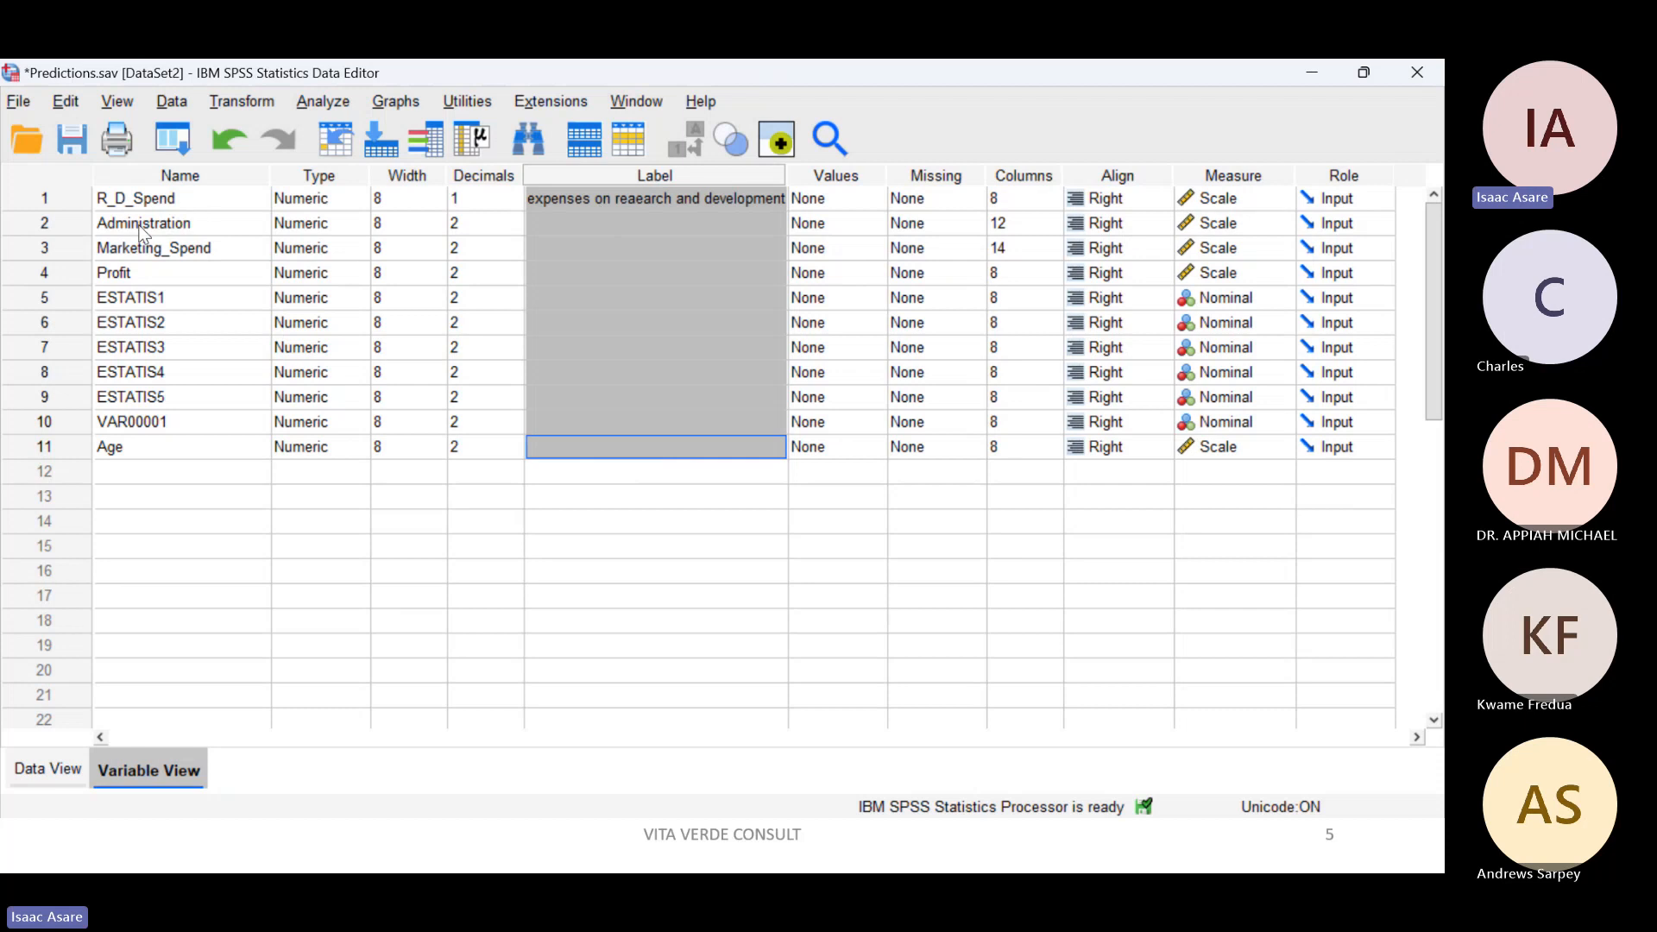
drag(143, 194, 155, 422)
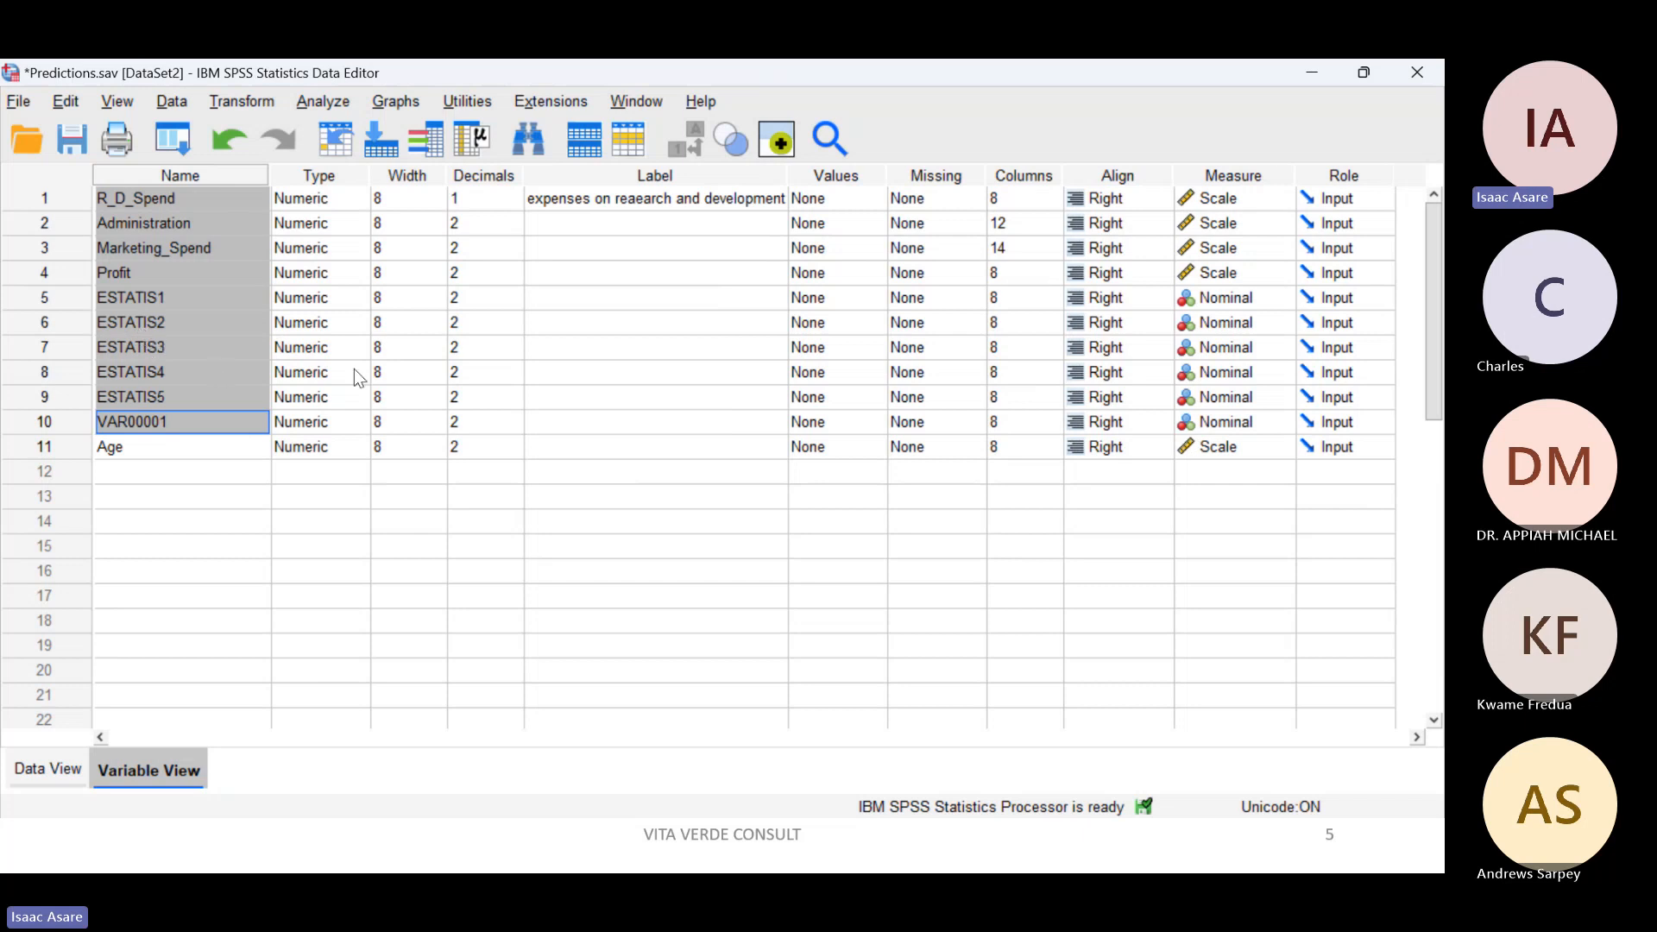
drag(591, 223, 609, 459)
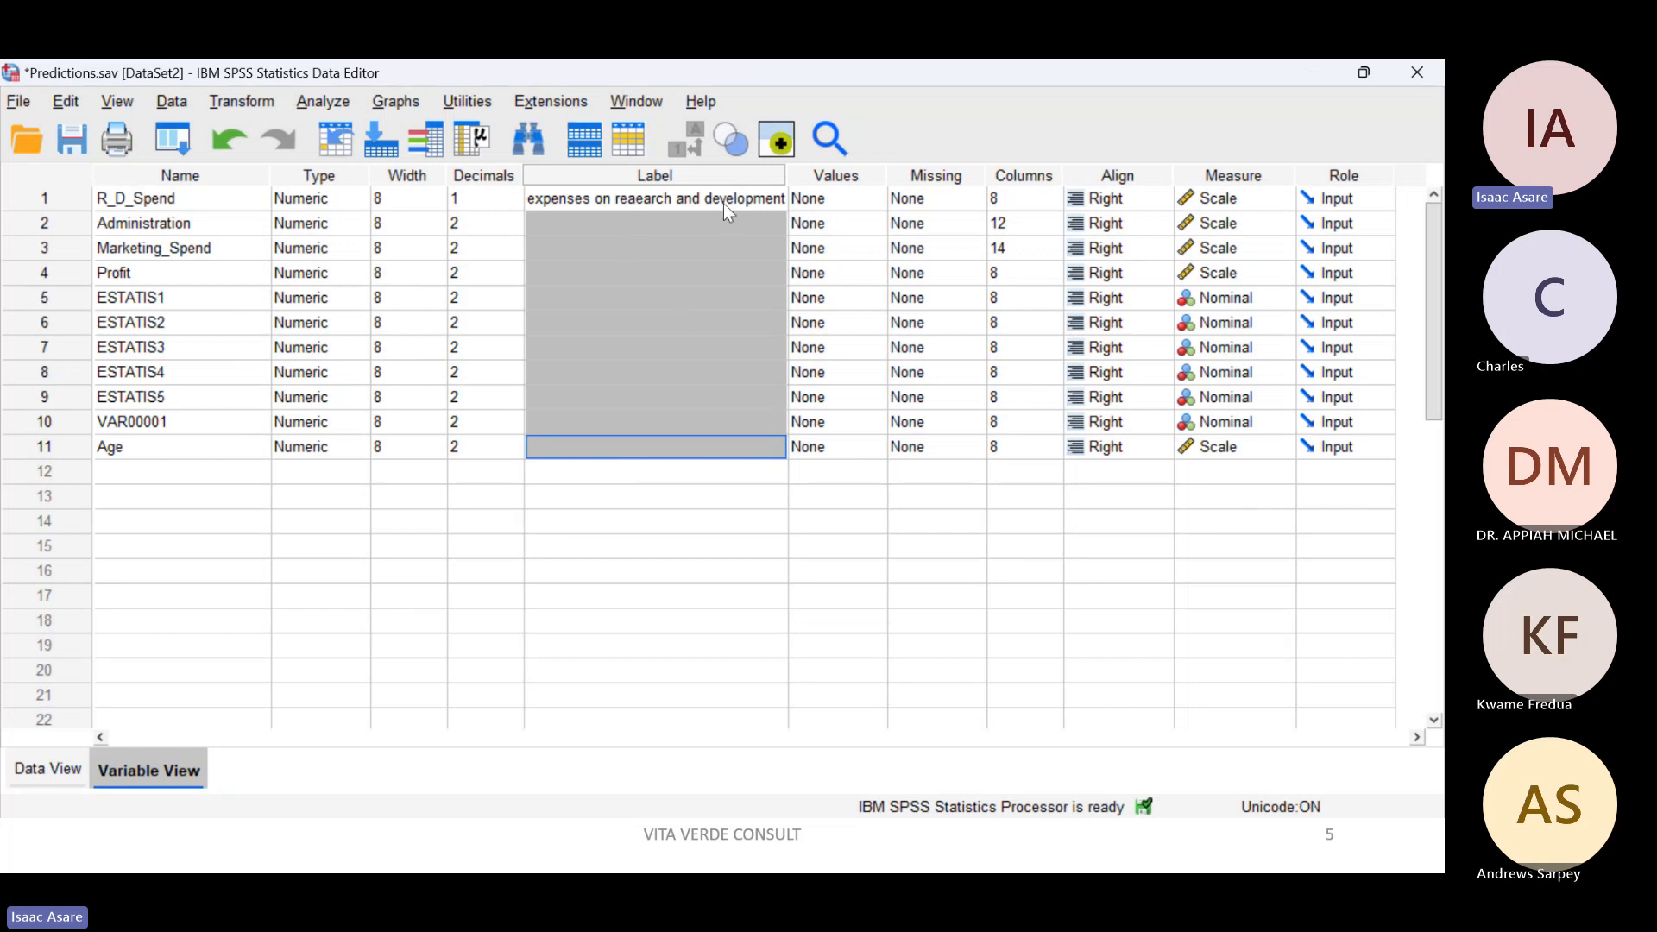
click(636, 331)
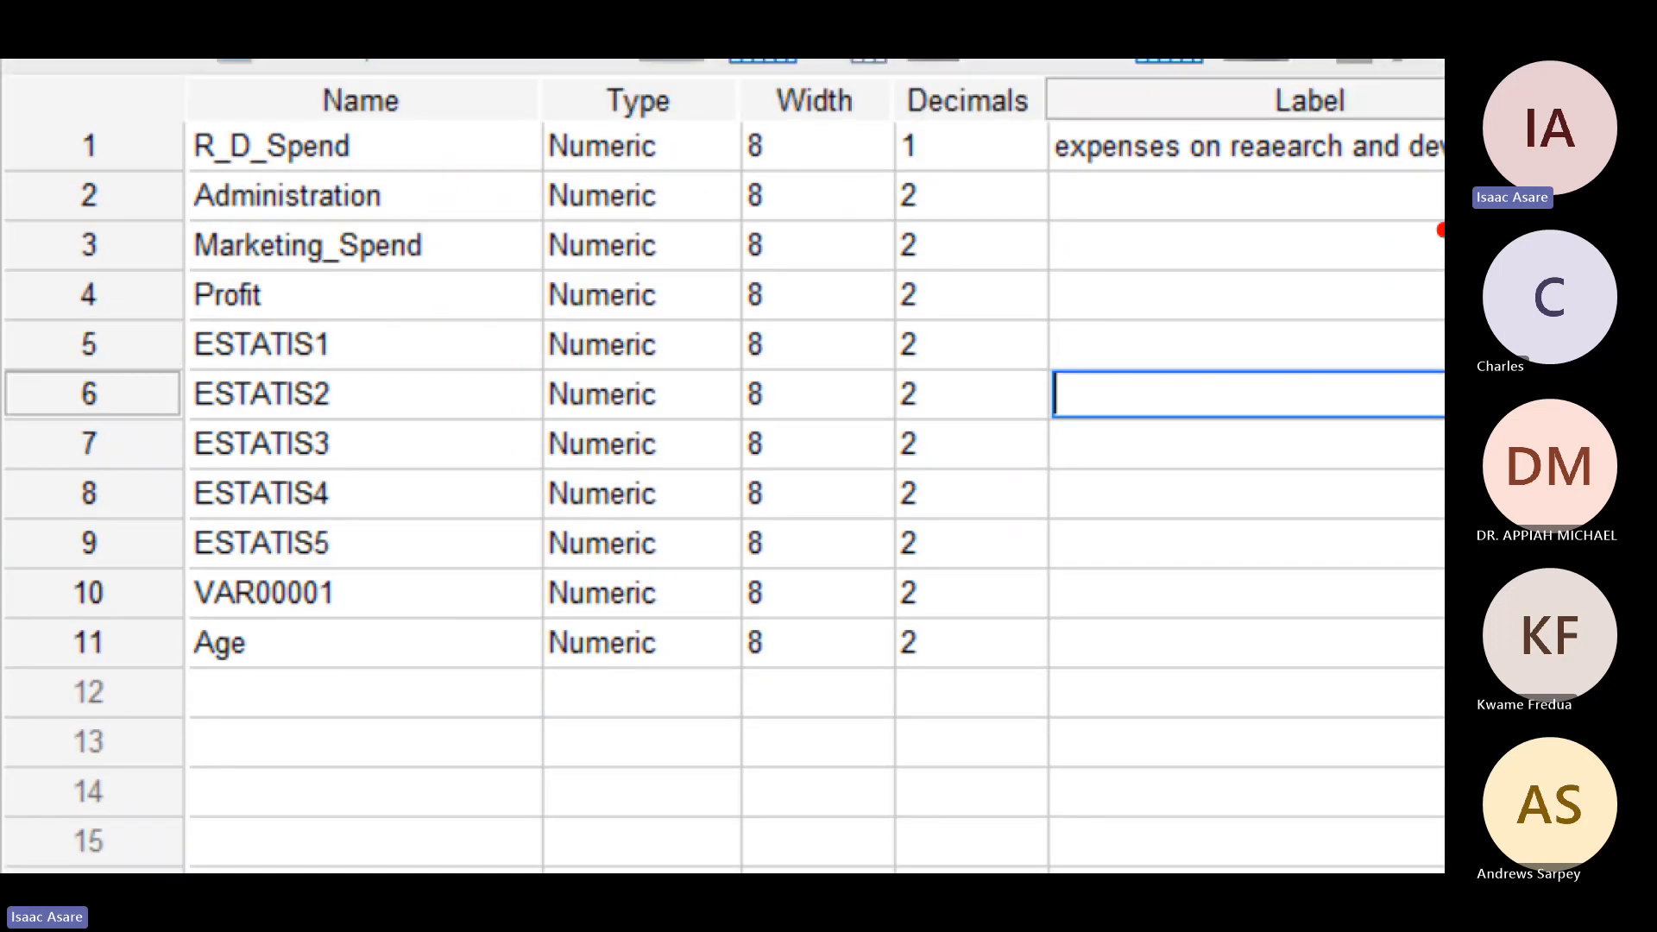
mouse_move(1193, 194)
mouse_down()
mouse_move(312, 185)
mouse_move(306, 212)
mouse_move(423, 233)
mouse_up()
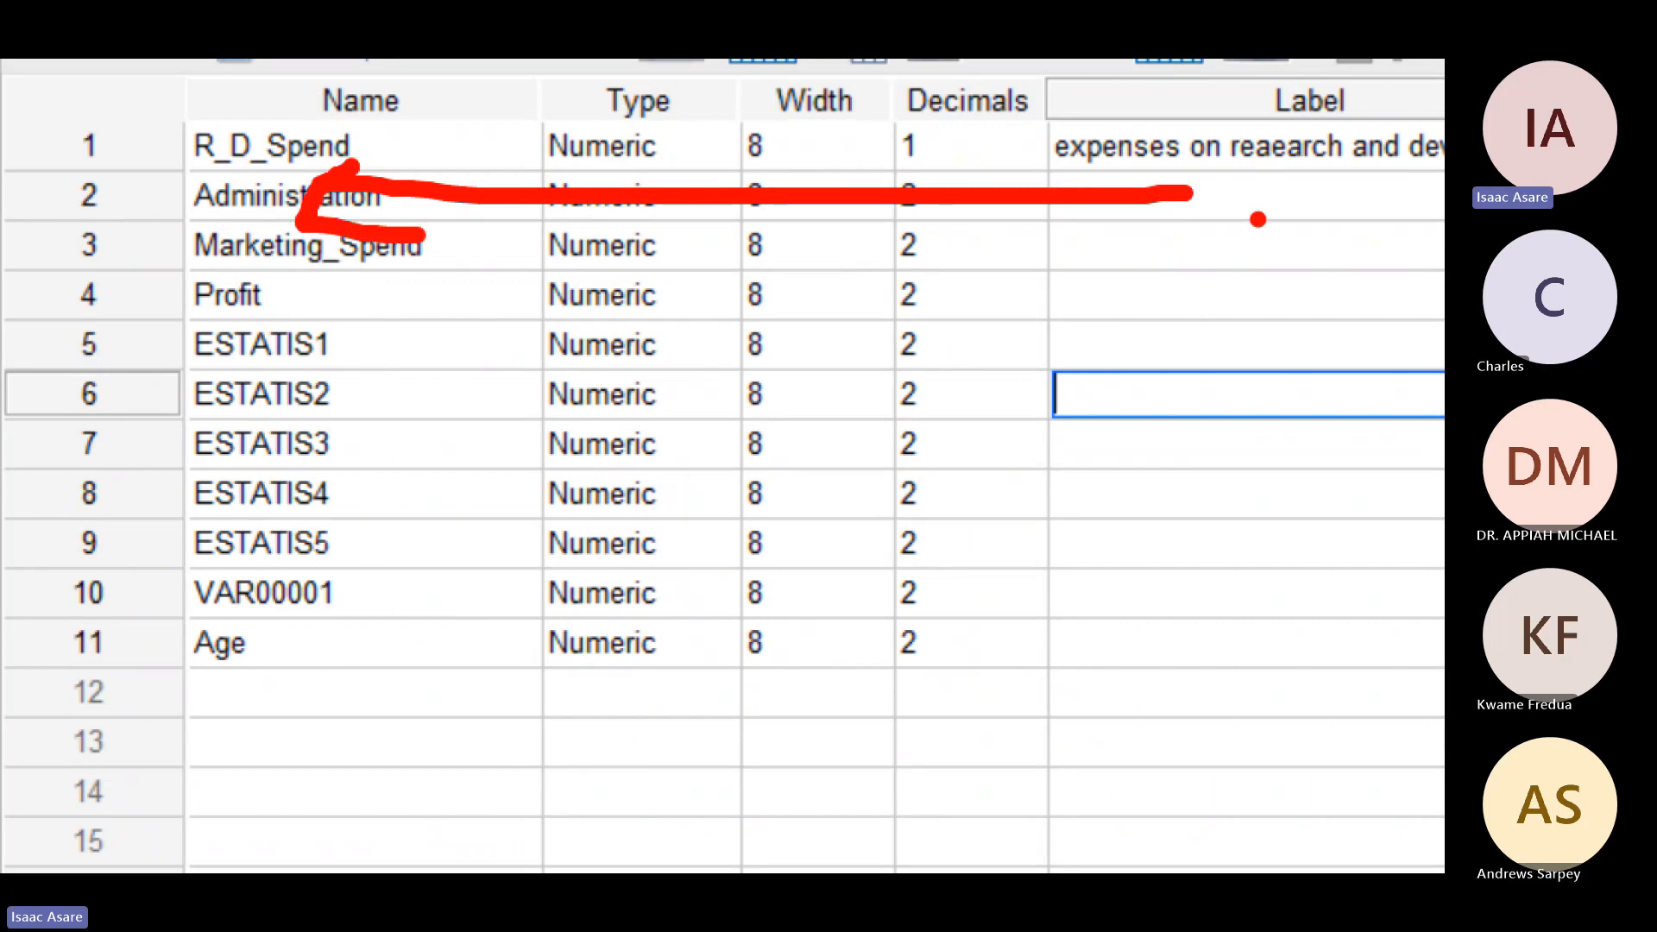
drag(1163, 164, 1184, 244)
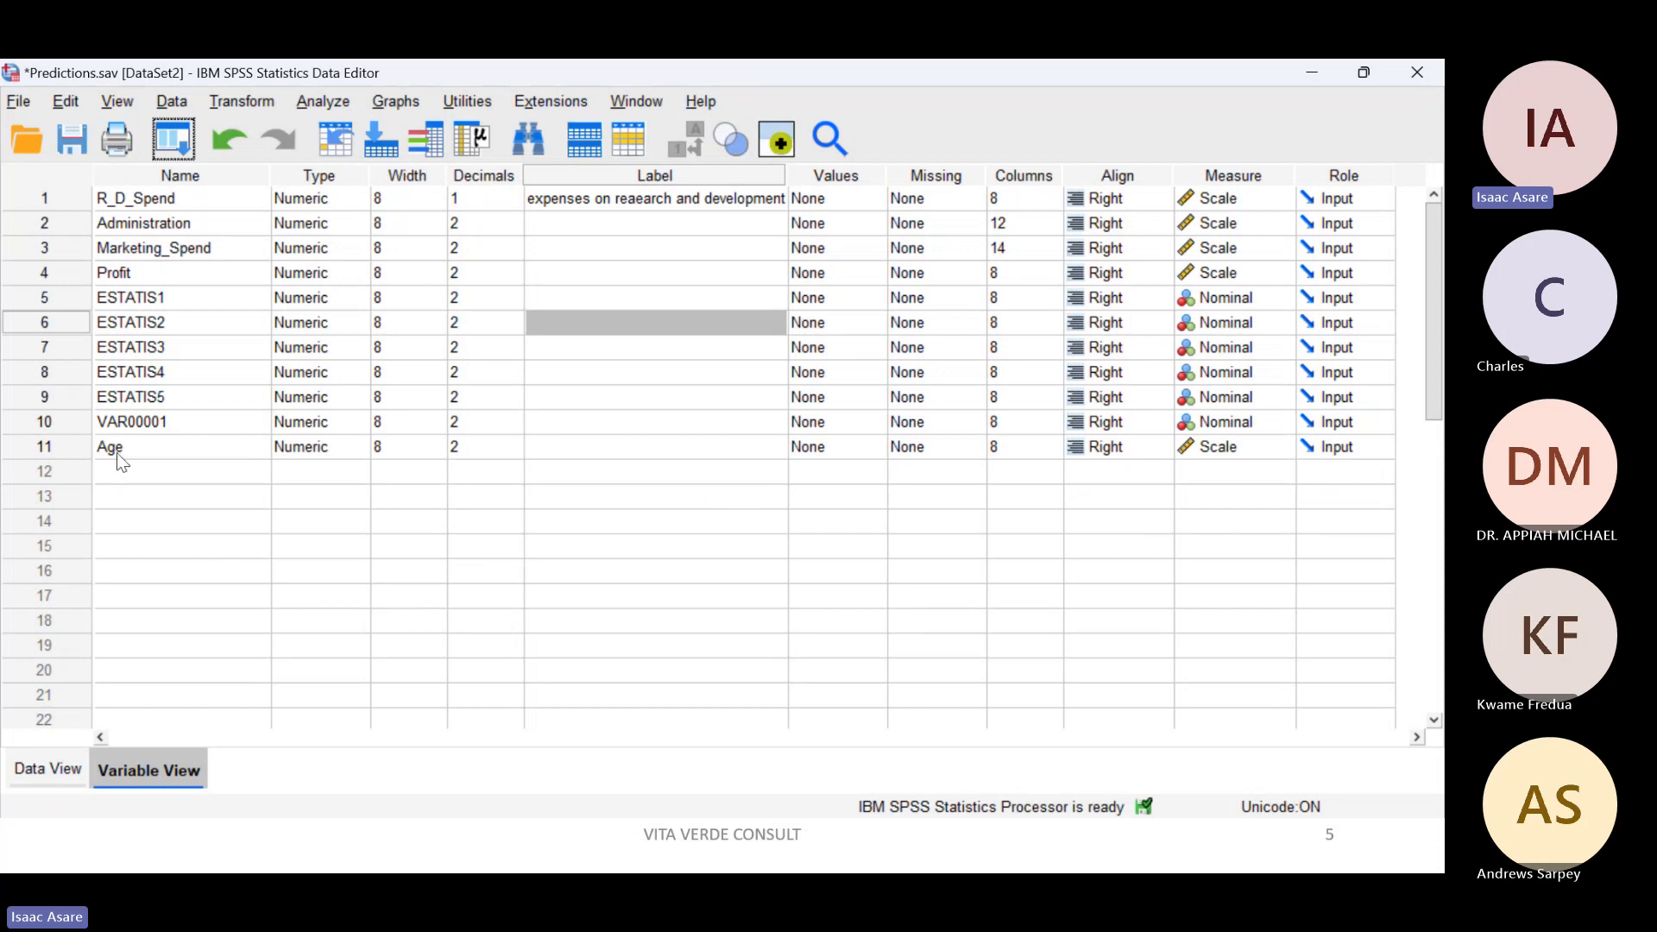
Step: Define a new variable named Gender in row 12 of the variable definitions
double_click(160, 449)
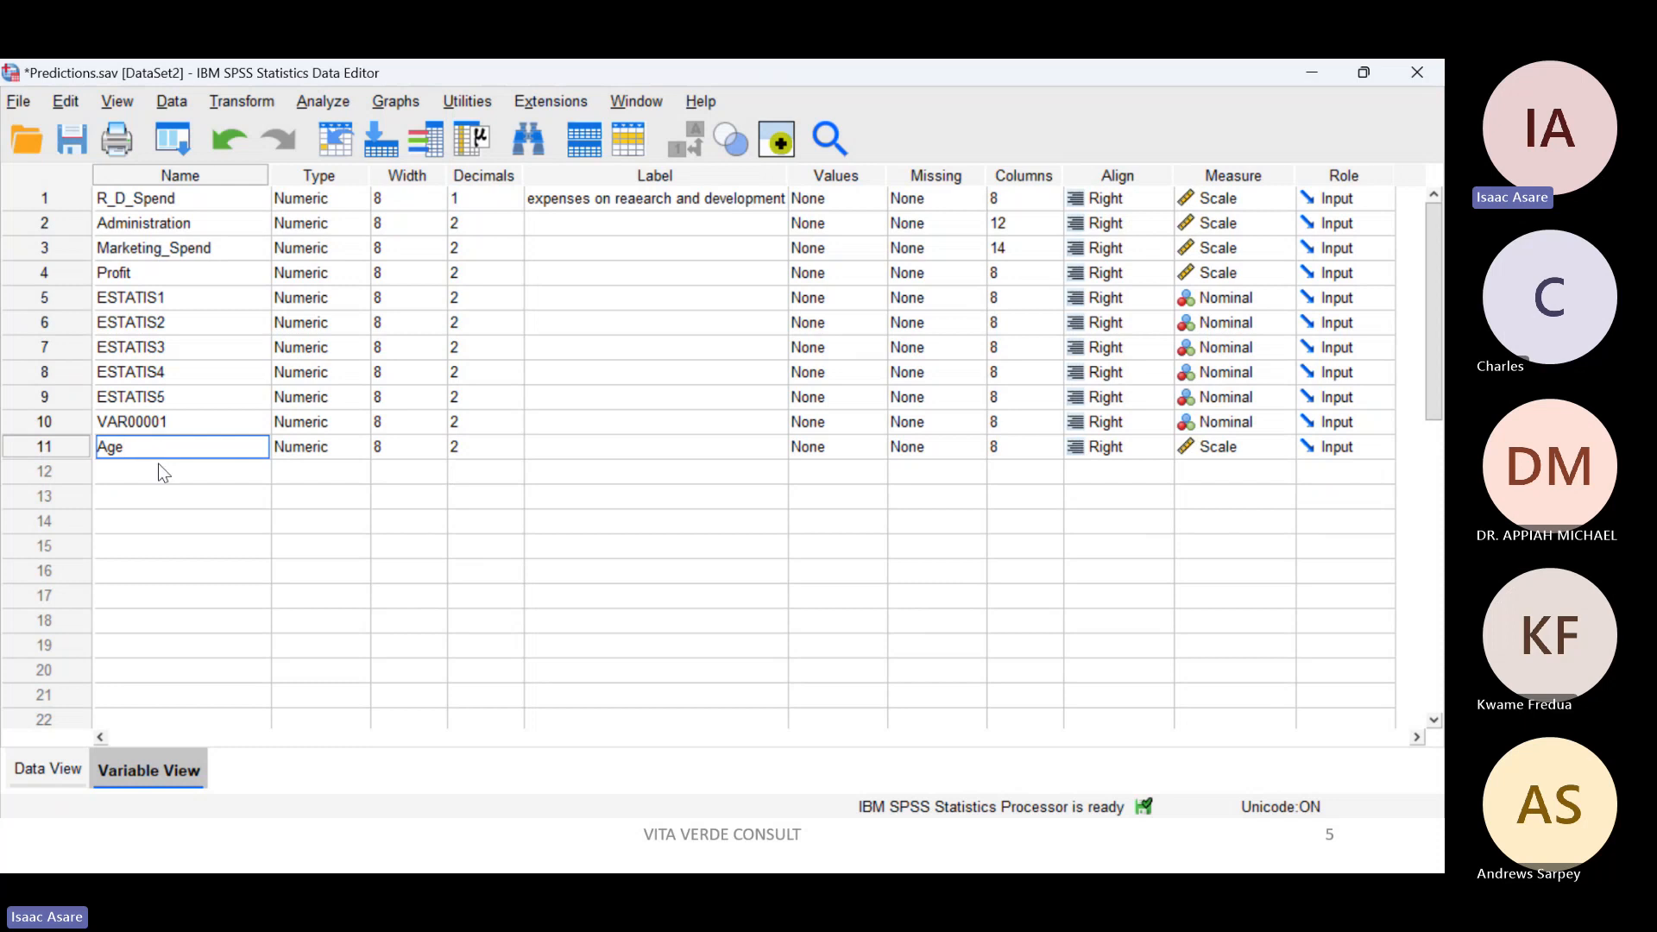
click(158, 477)
text(Gend)
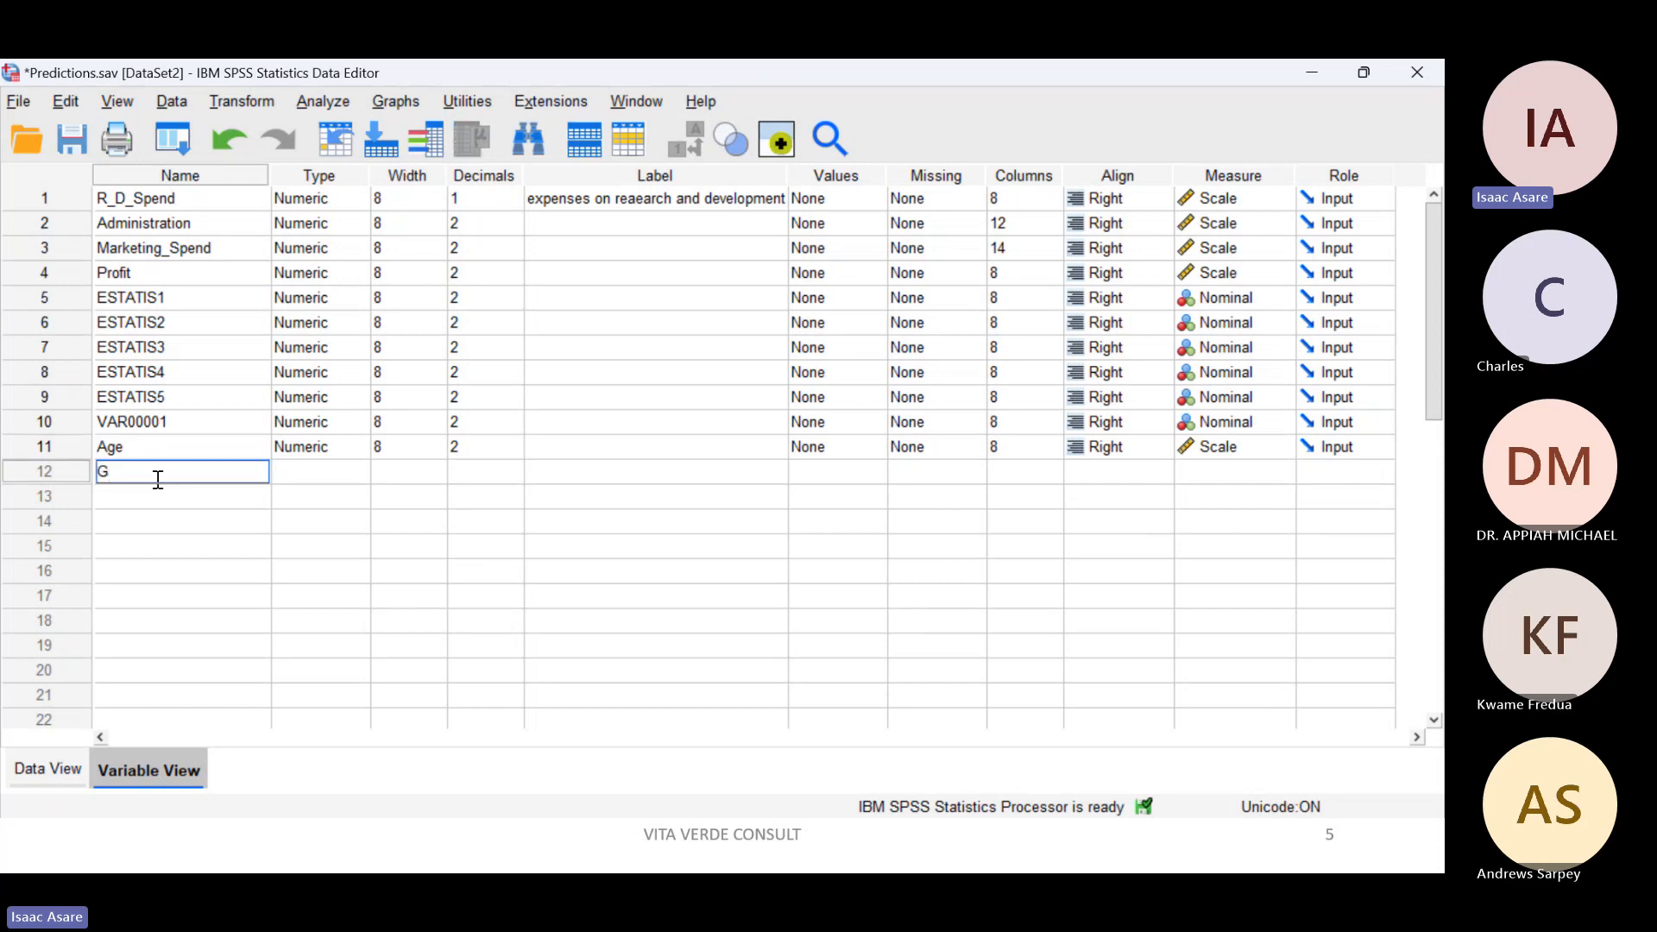
text(er)
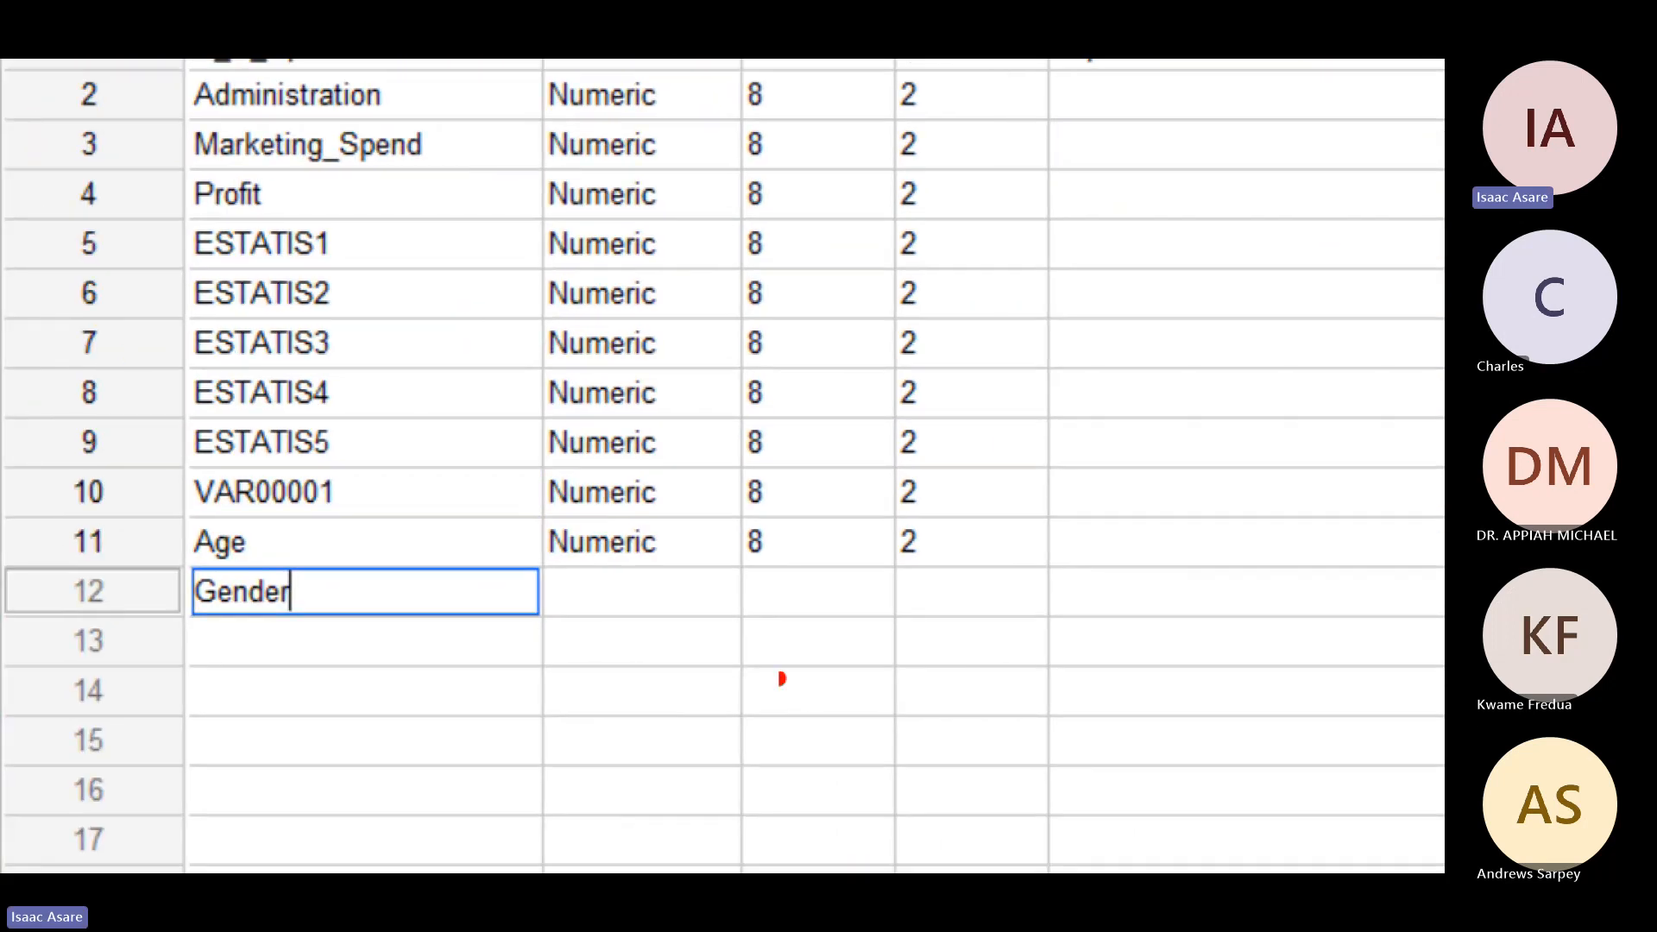
Step: Handwrite the letters M and F near the Gender row, and clear the marks
mouse_move(770, 630)
mouse_down()
mouse_move(889, 567)
mouse_move(929, 658)
mouse_up()
mouse_move(788, 690)
mouse_down()
mouse_move(830, 676)
mouse_move(849, 817)
mouse_up()
drag(788, 766, 926, 747)
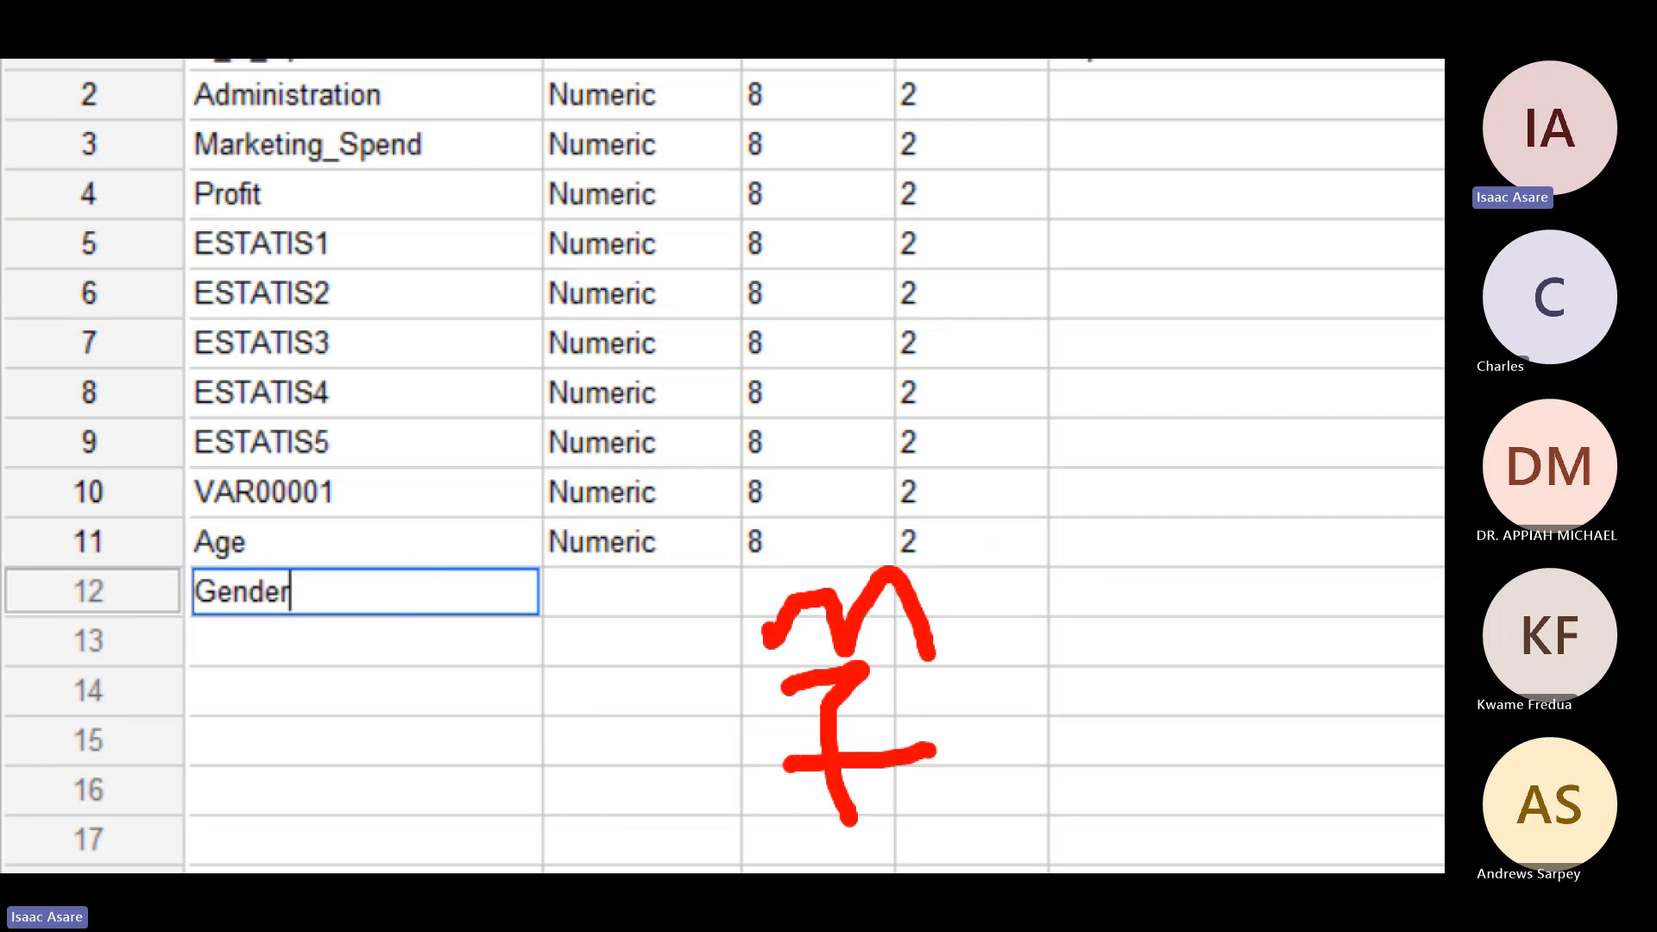
key(Escape)
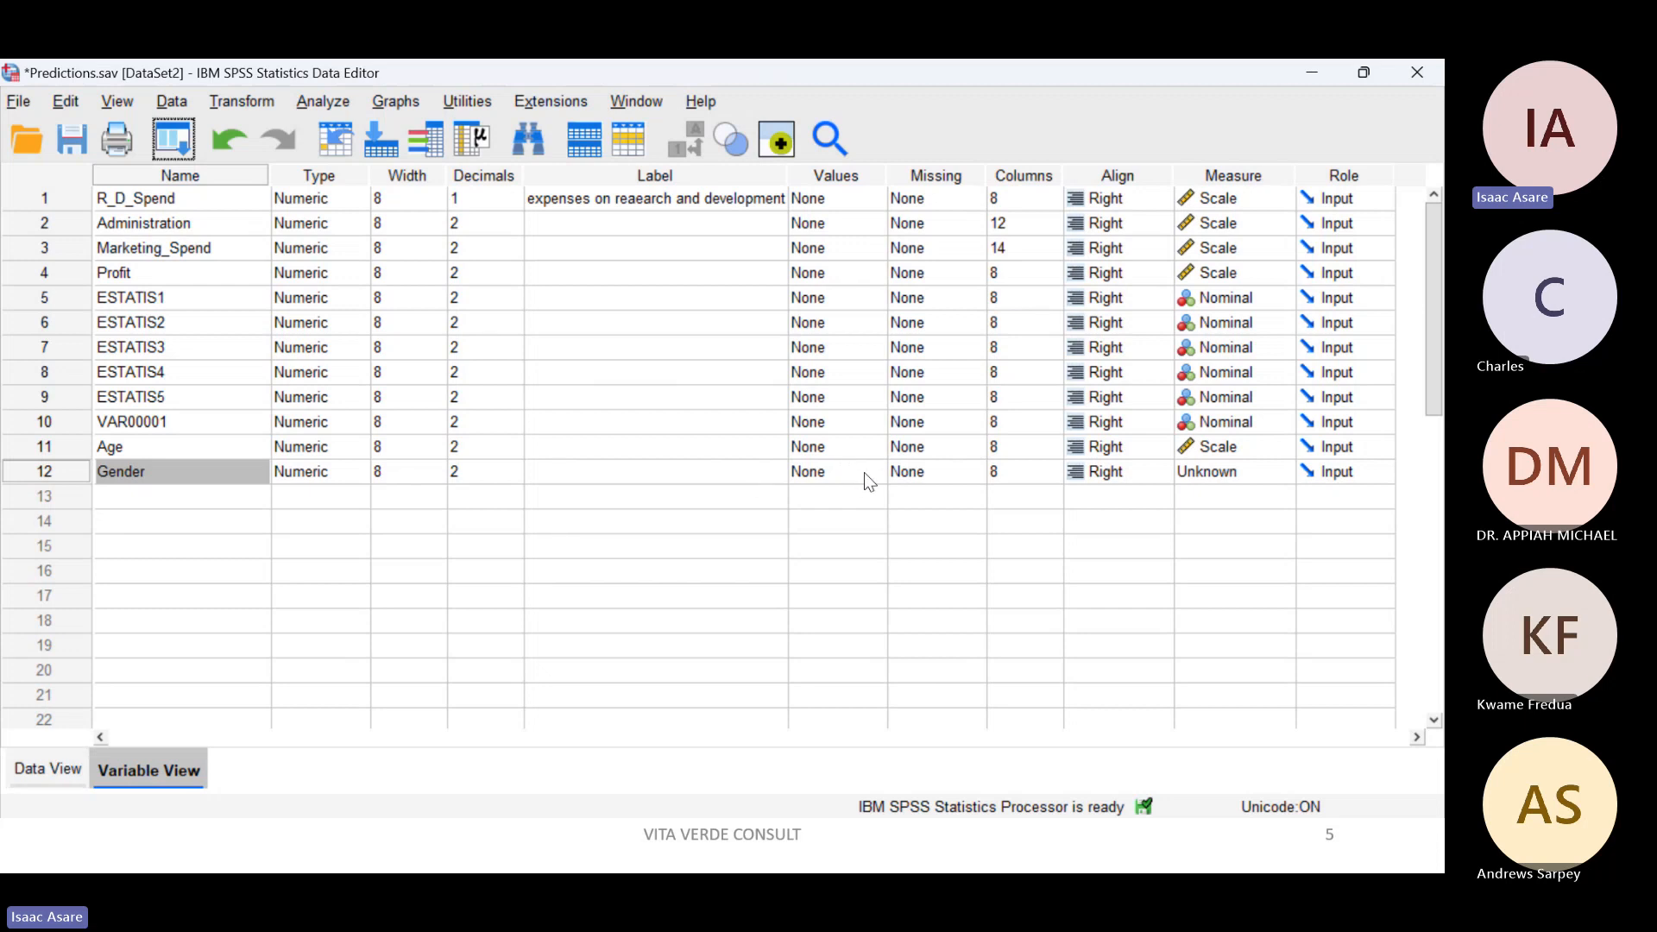
Step: Narrow the Label column and view the value label settings of Gender, closing them without changes
drag(788, 177, 590, 179)
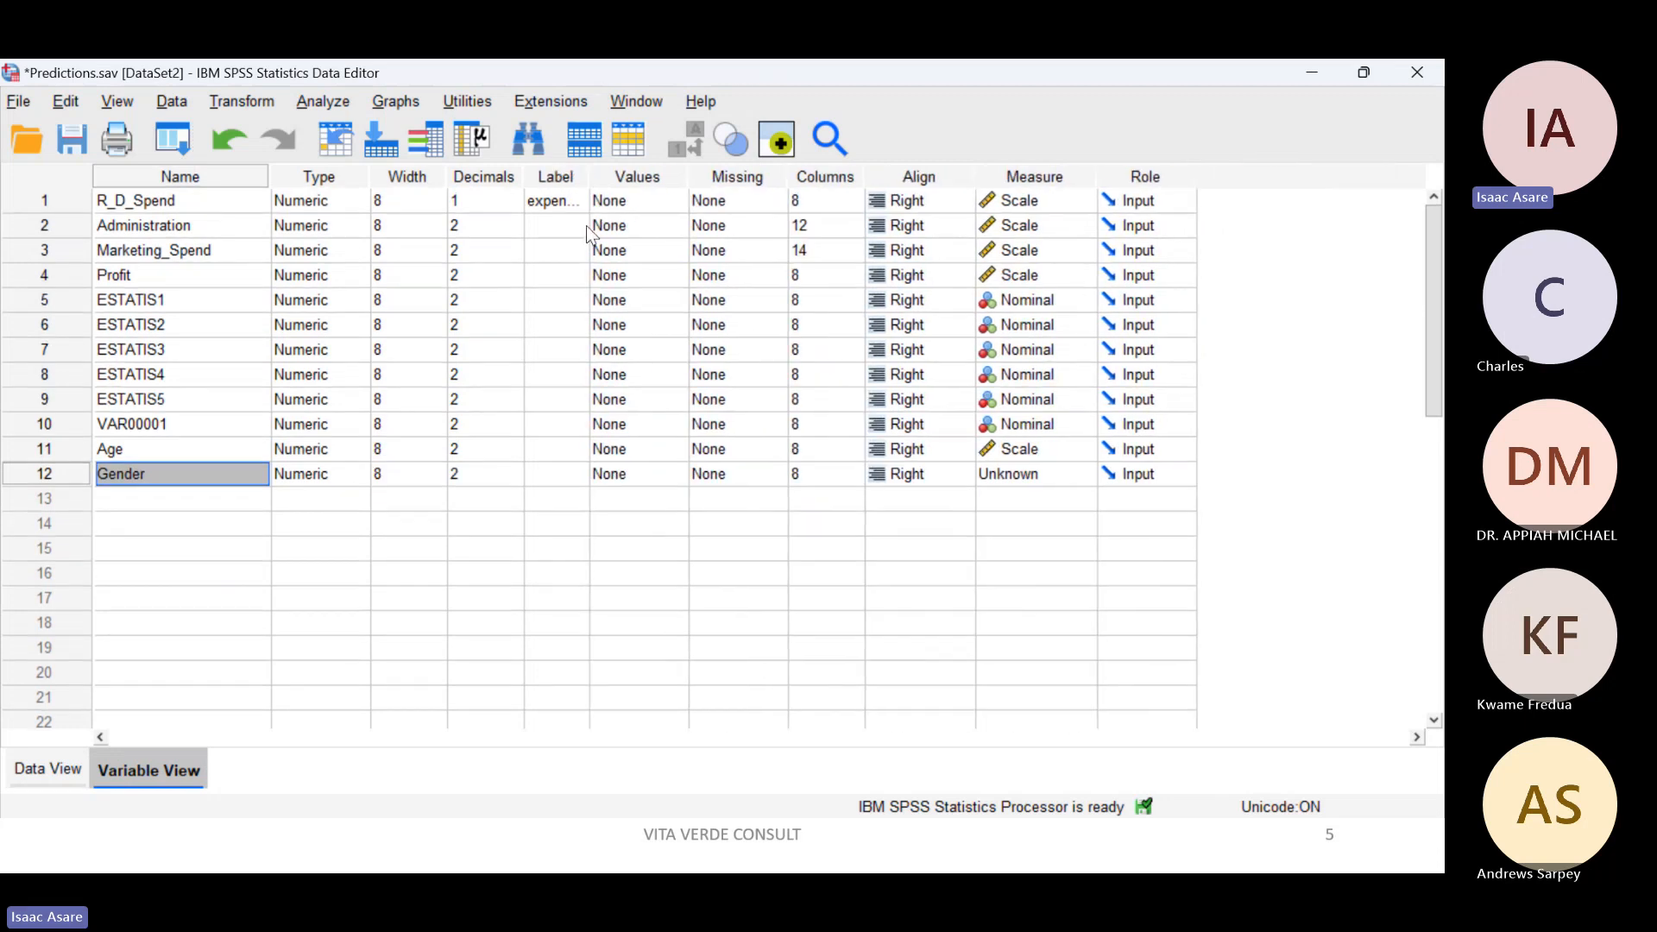
click(677, 474)
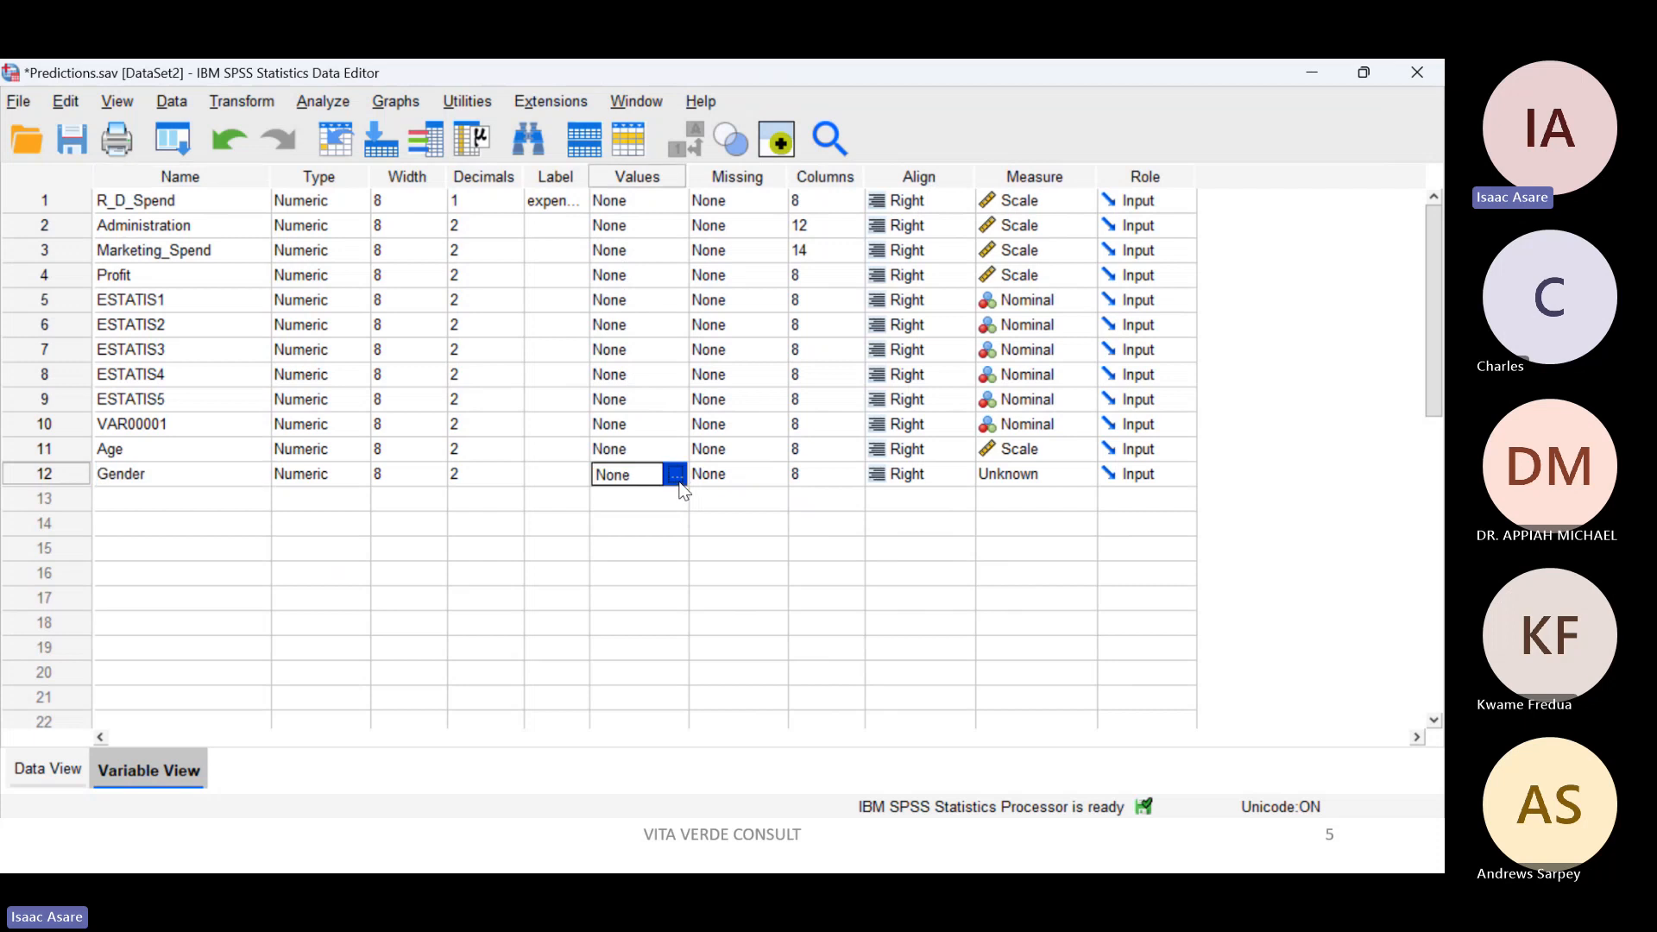
click(680, 474)
click(960, 284)
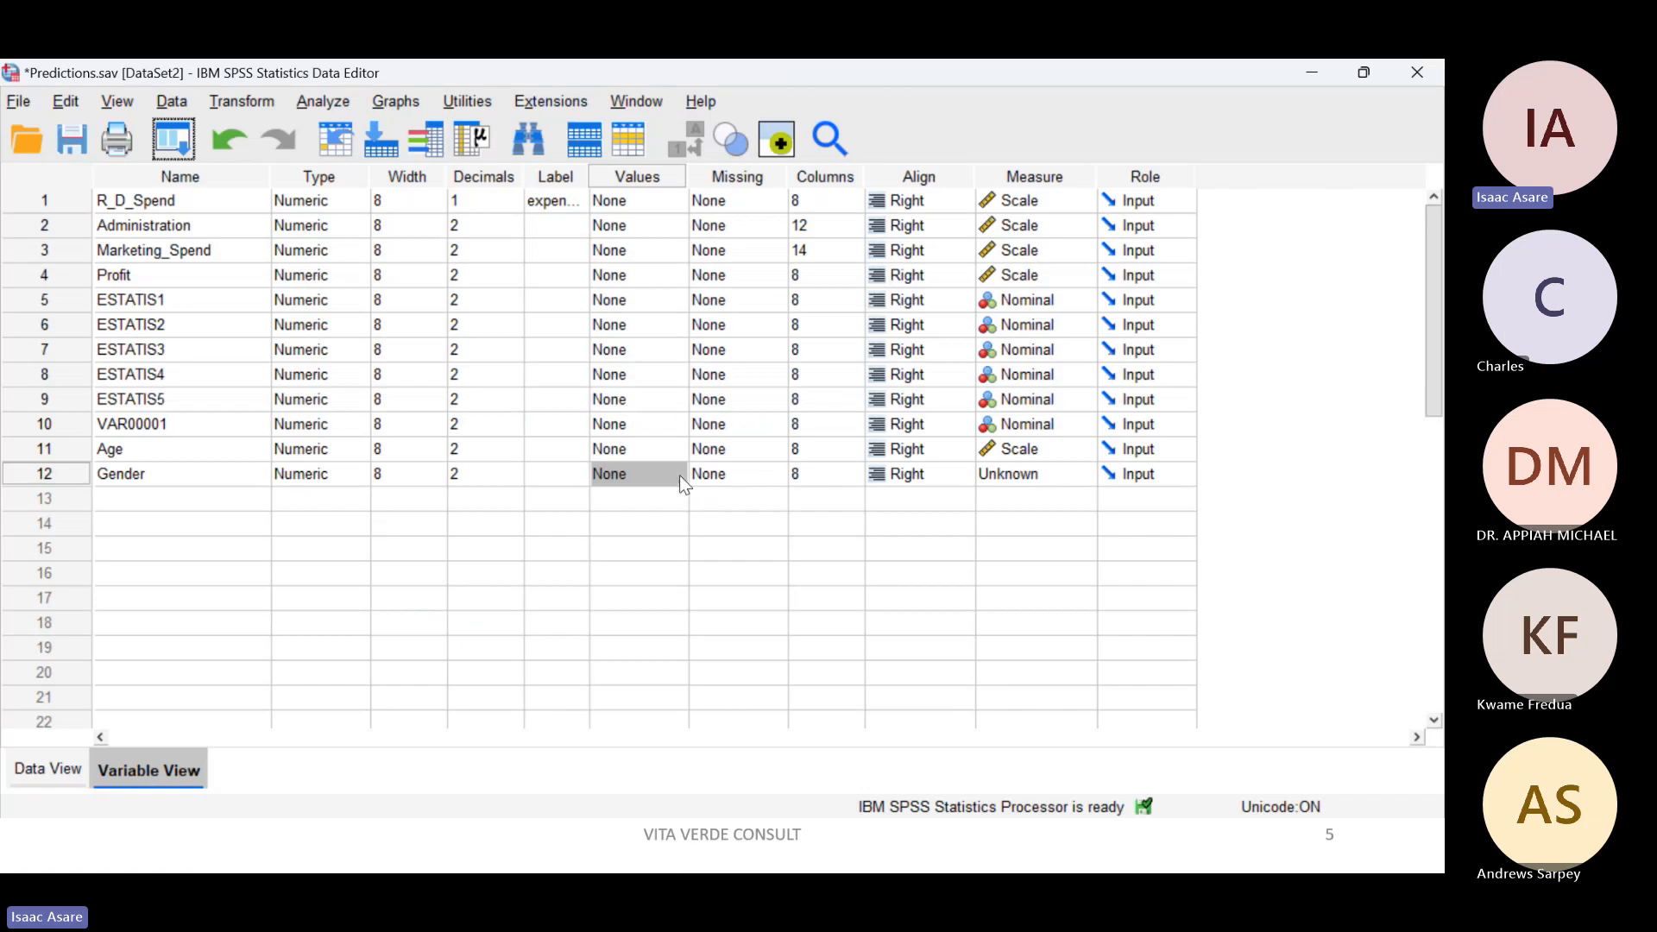
Step: Add a value label for Gender that assigns Male to the value 1
click(662, 450)
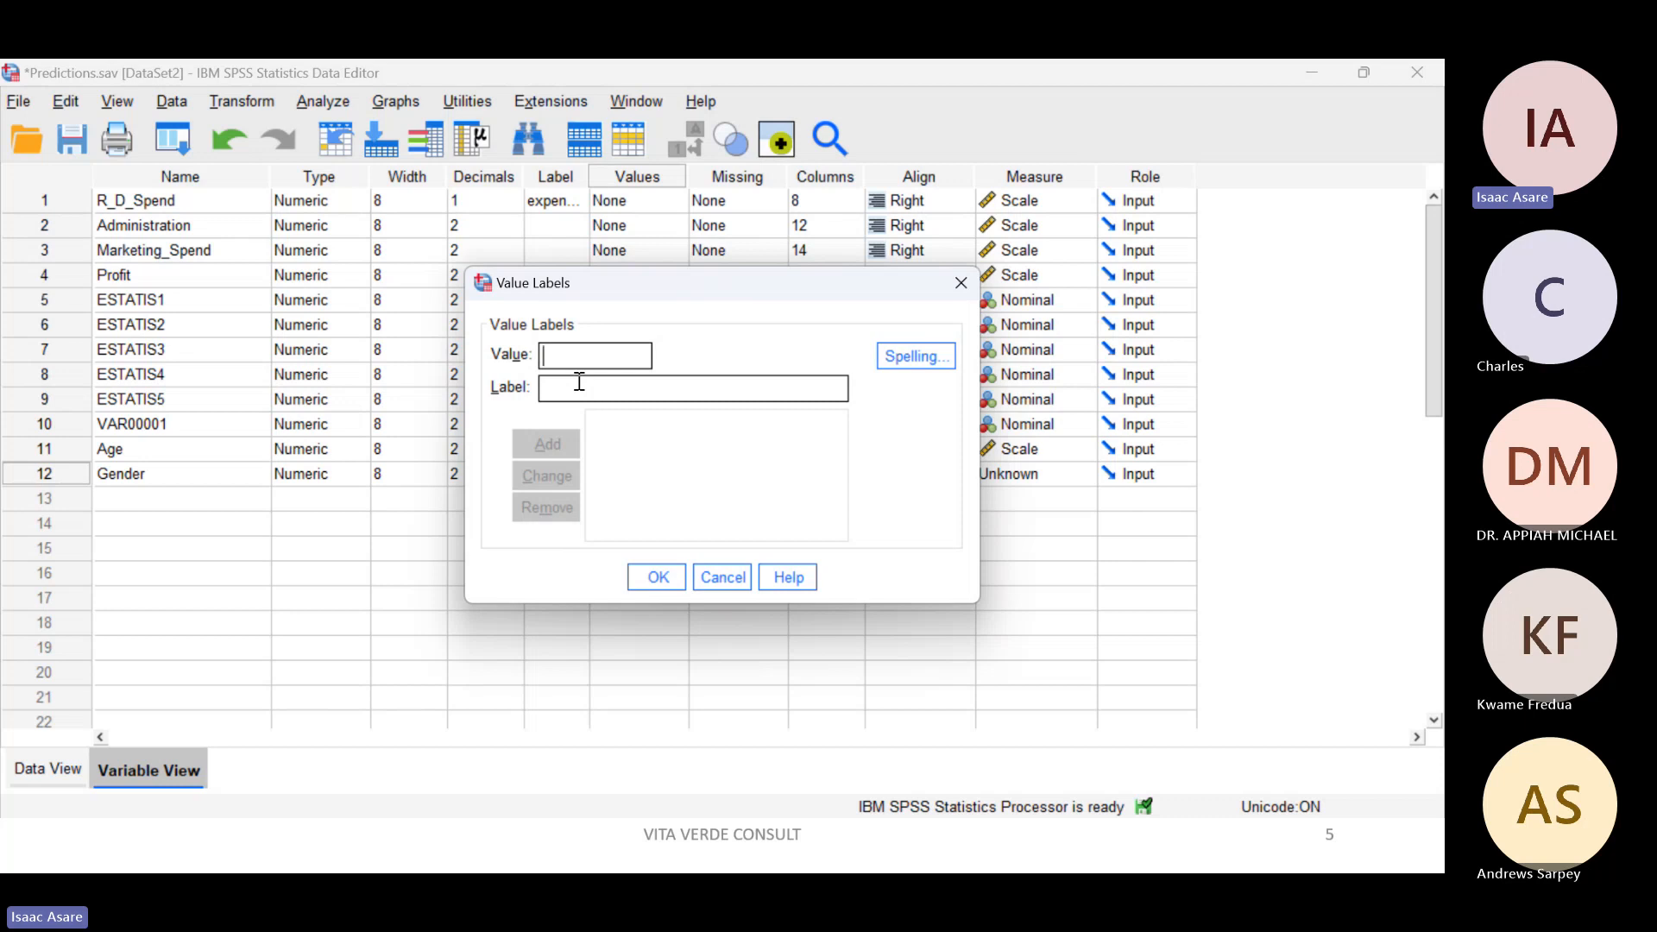
text(1)
click(579, 381)
click(580, 393)
text(M)
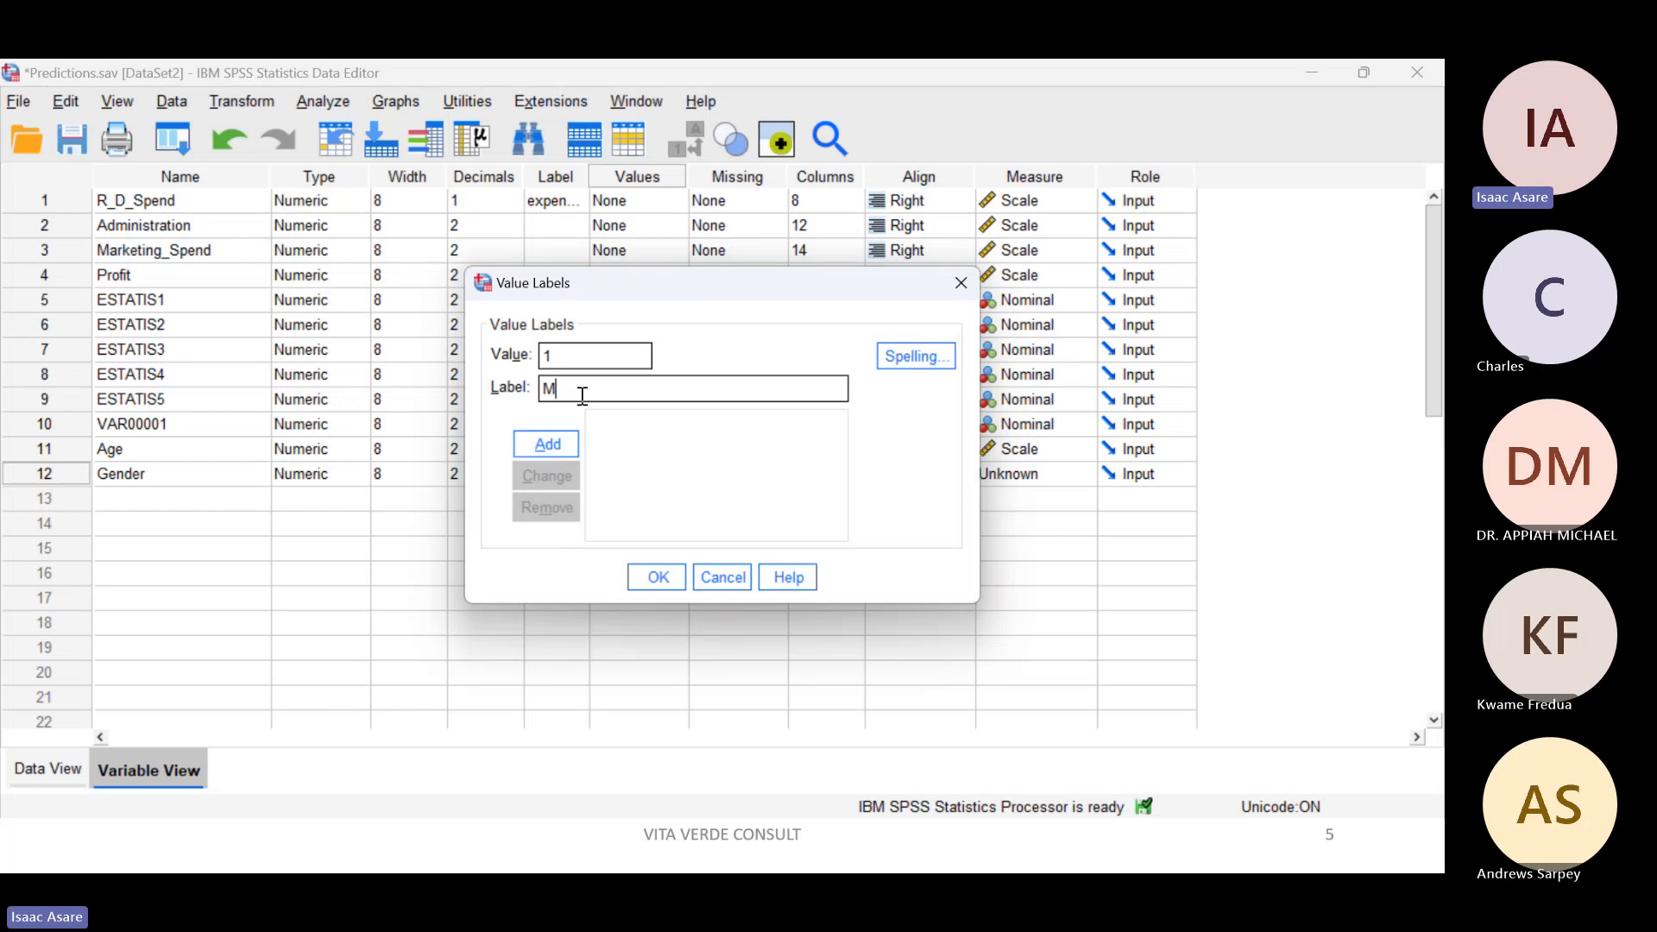
text(ale)
click(547, 448)
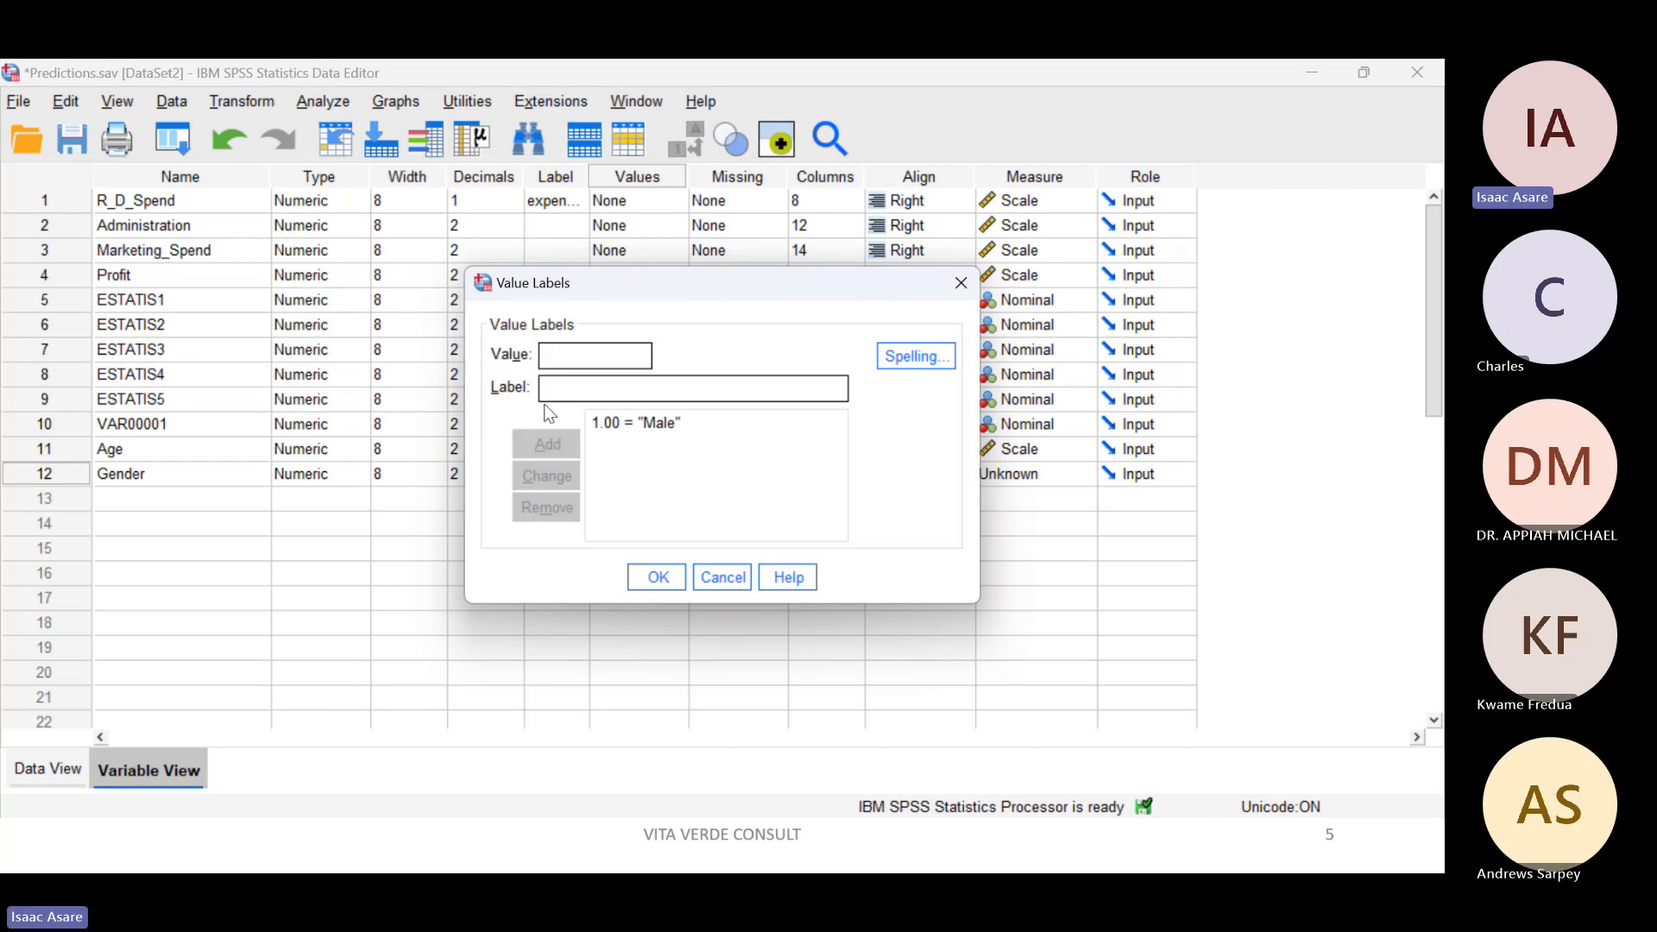
Step: Add the label Female for the value 2 and apply the Gender value labels
text(2)
key(Tab)
text(Female)
click(546, 446)
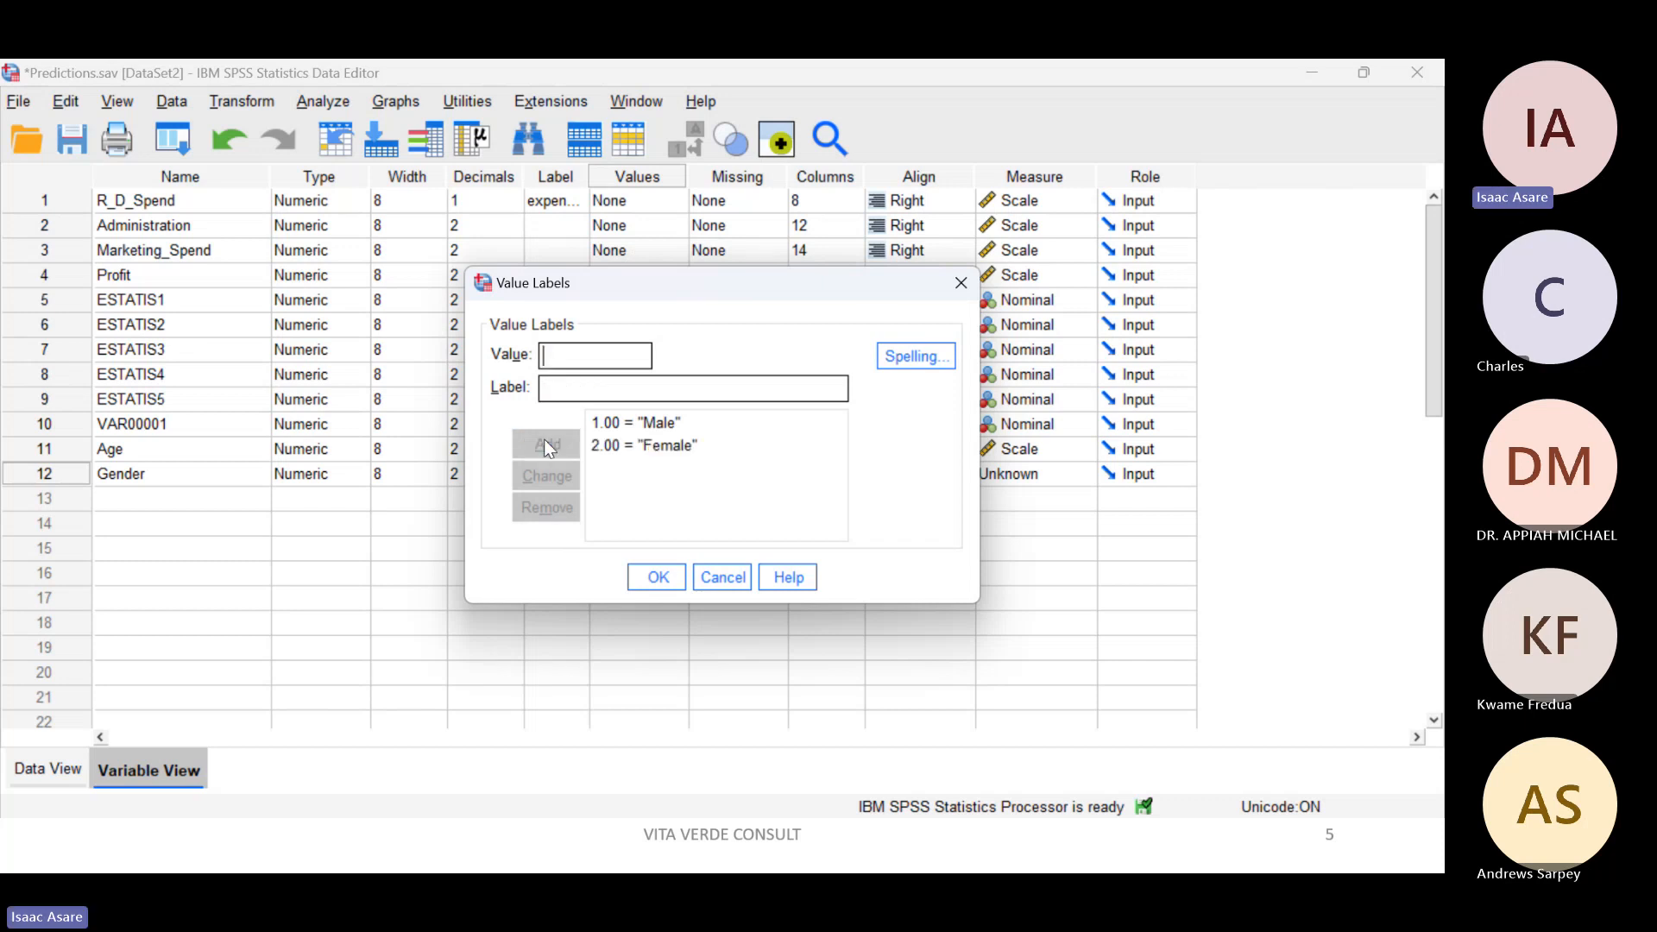
click(654, 578)
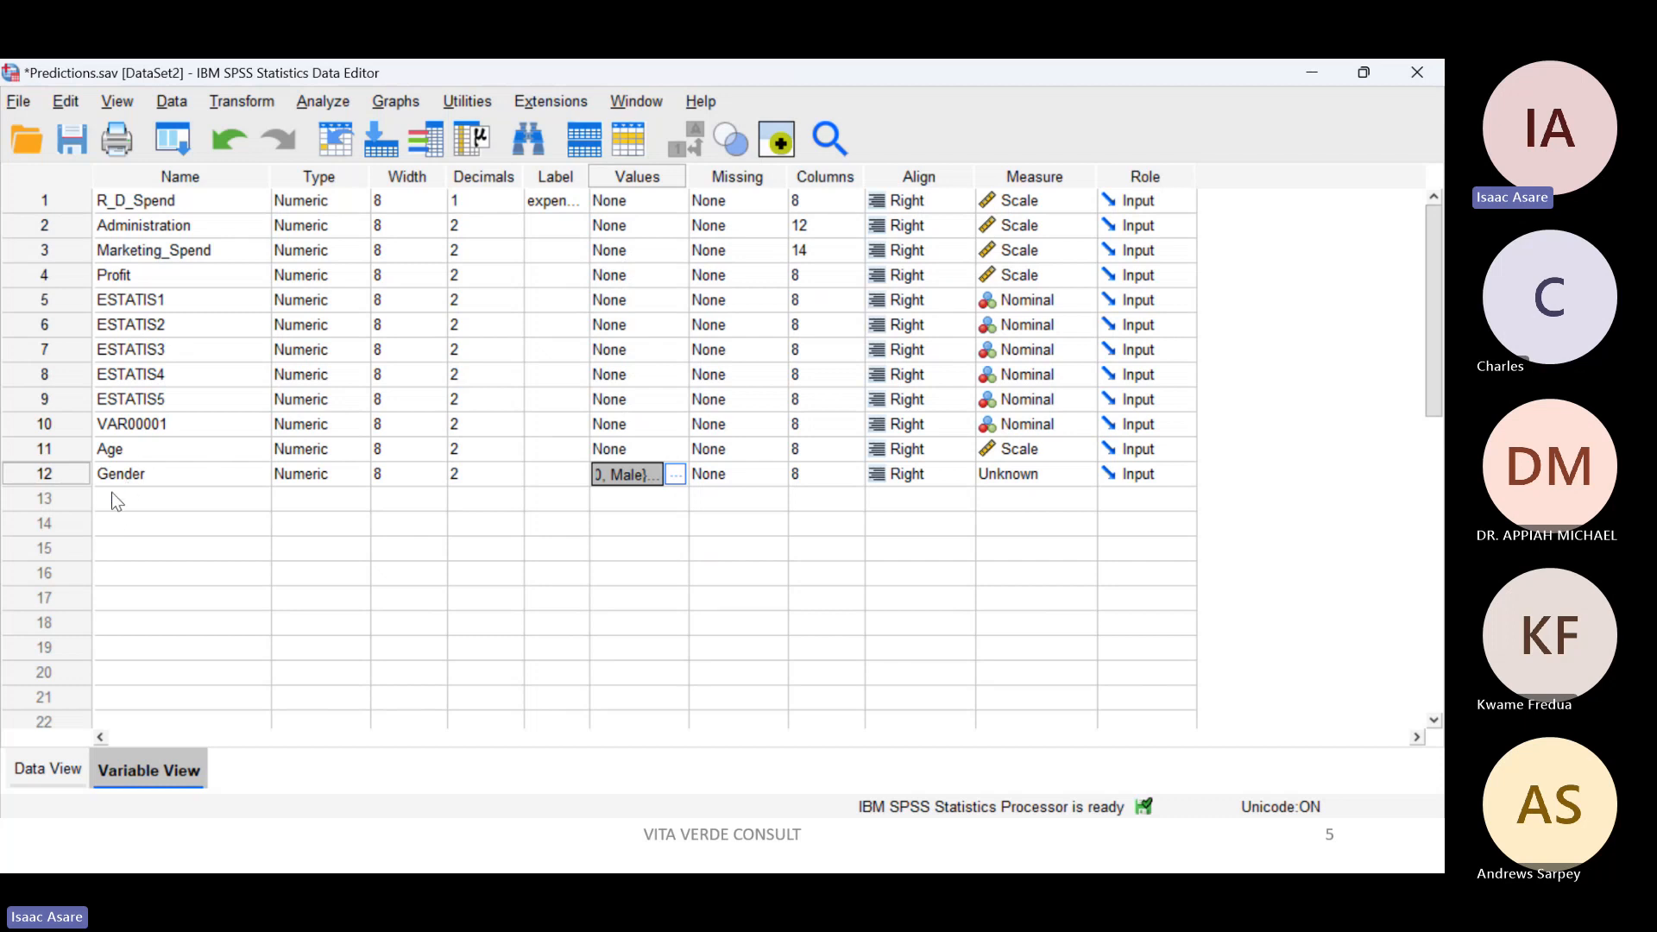
Step: Show the data and handwrite the sample codes 1, 2, 1 and 2 over the Gender cells of cases 1 to 4
click(36, 779)
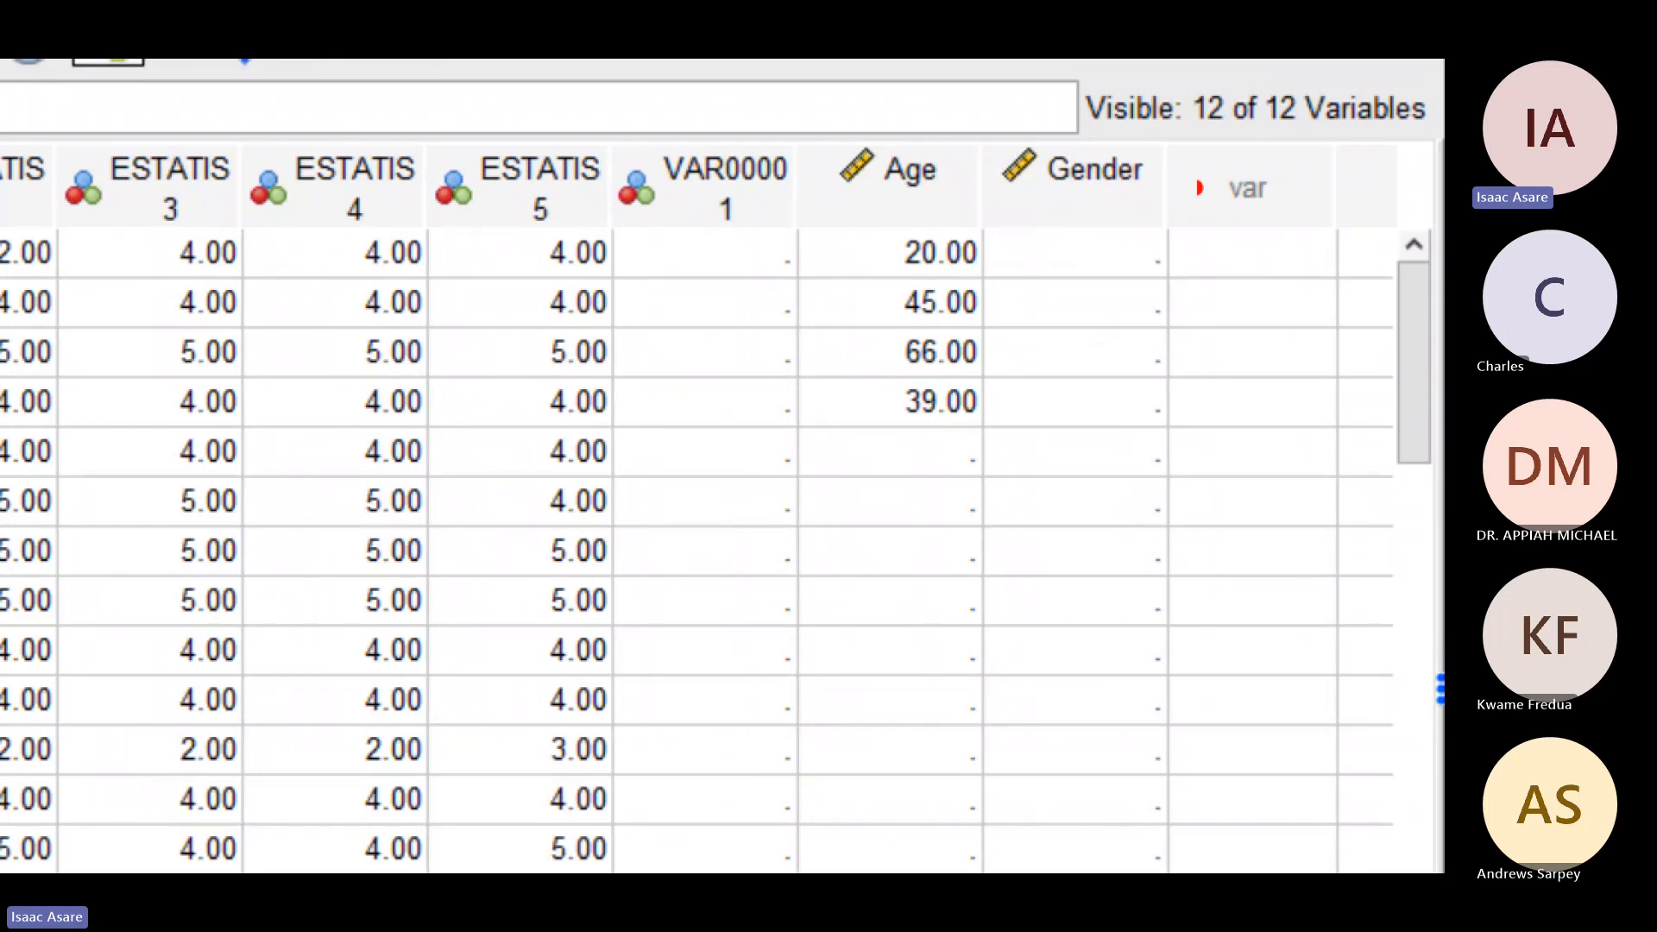
mouse_move(1058, 233)
mouse_down()
mouse_move(1063, 299)
mouse_move(1113, 317)
mouse_up()
mouse_move(1075, 340)
mouse_down()
mouse_move(1077, 399)
mouse_move(1150, 409)
mouse_up()
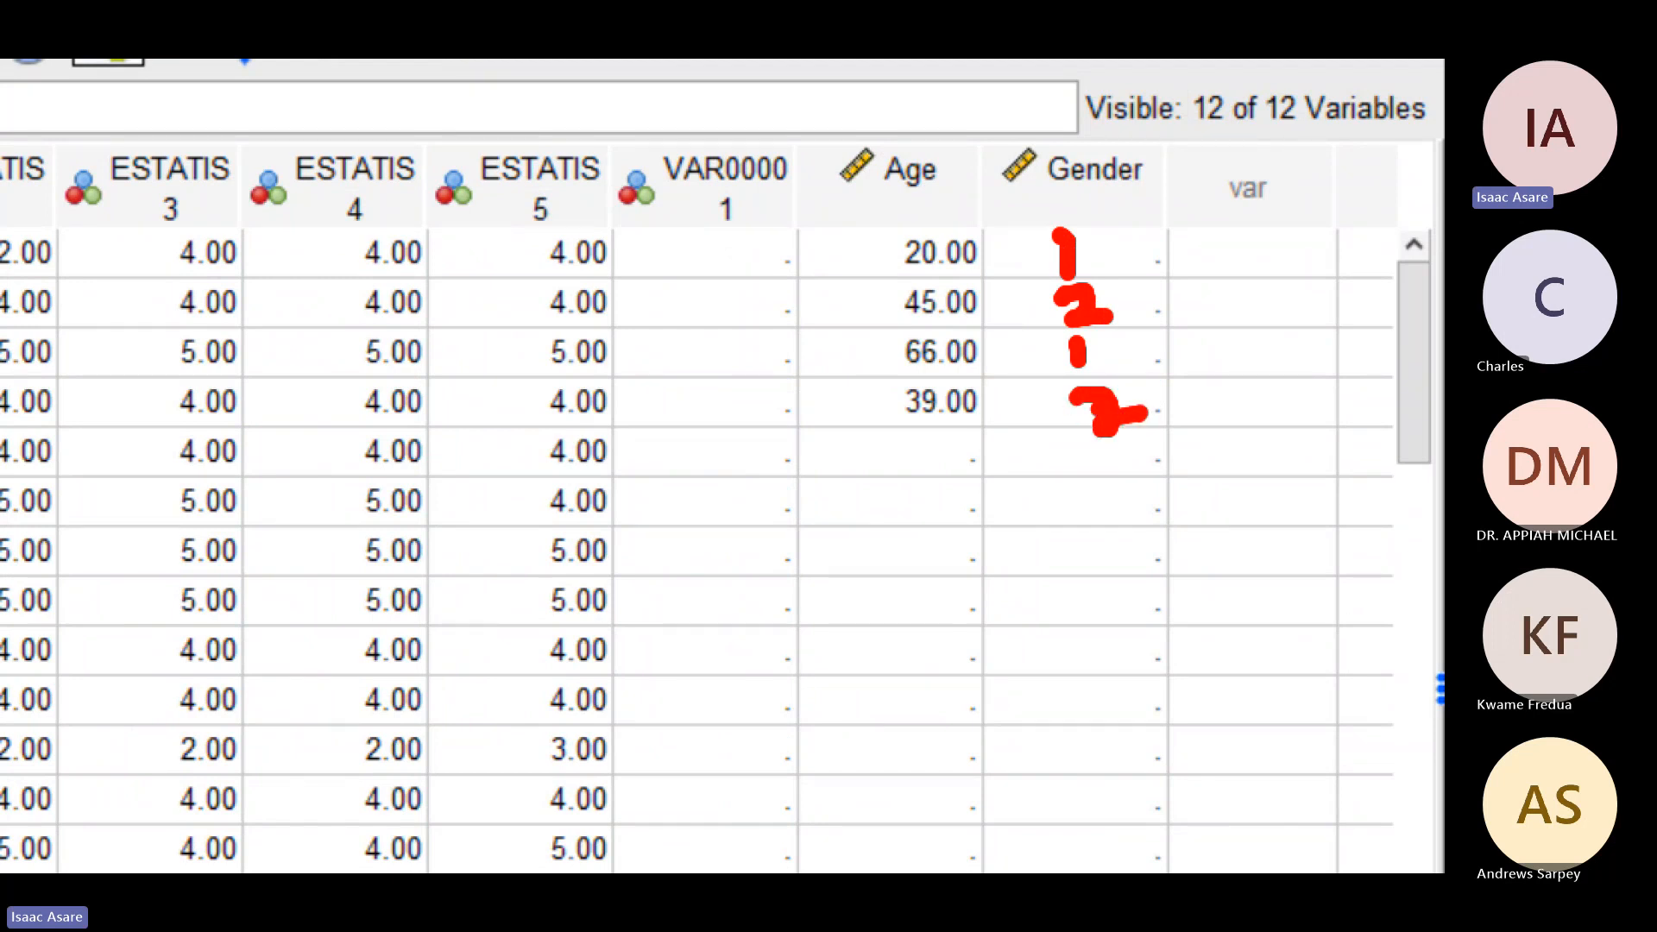
key(Escape)
Step: Enter the Gender codes 1, 2, 1, 2, 1 and 2 for cases 1 to 6
click(1245, 248)
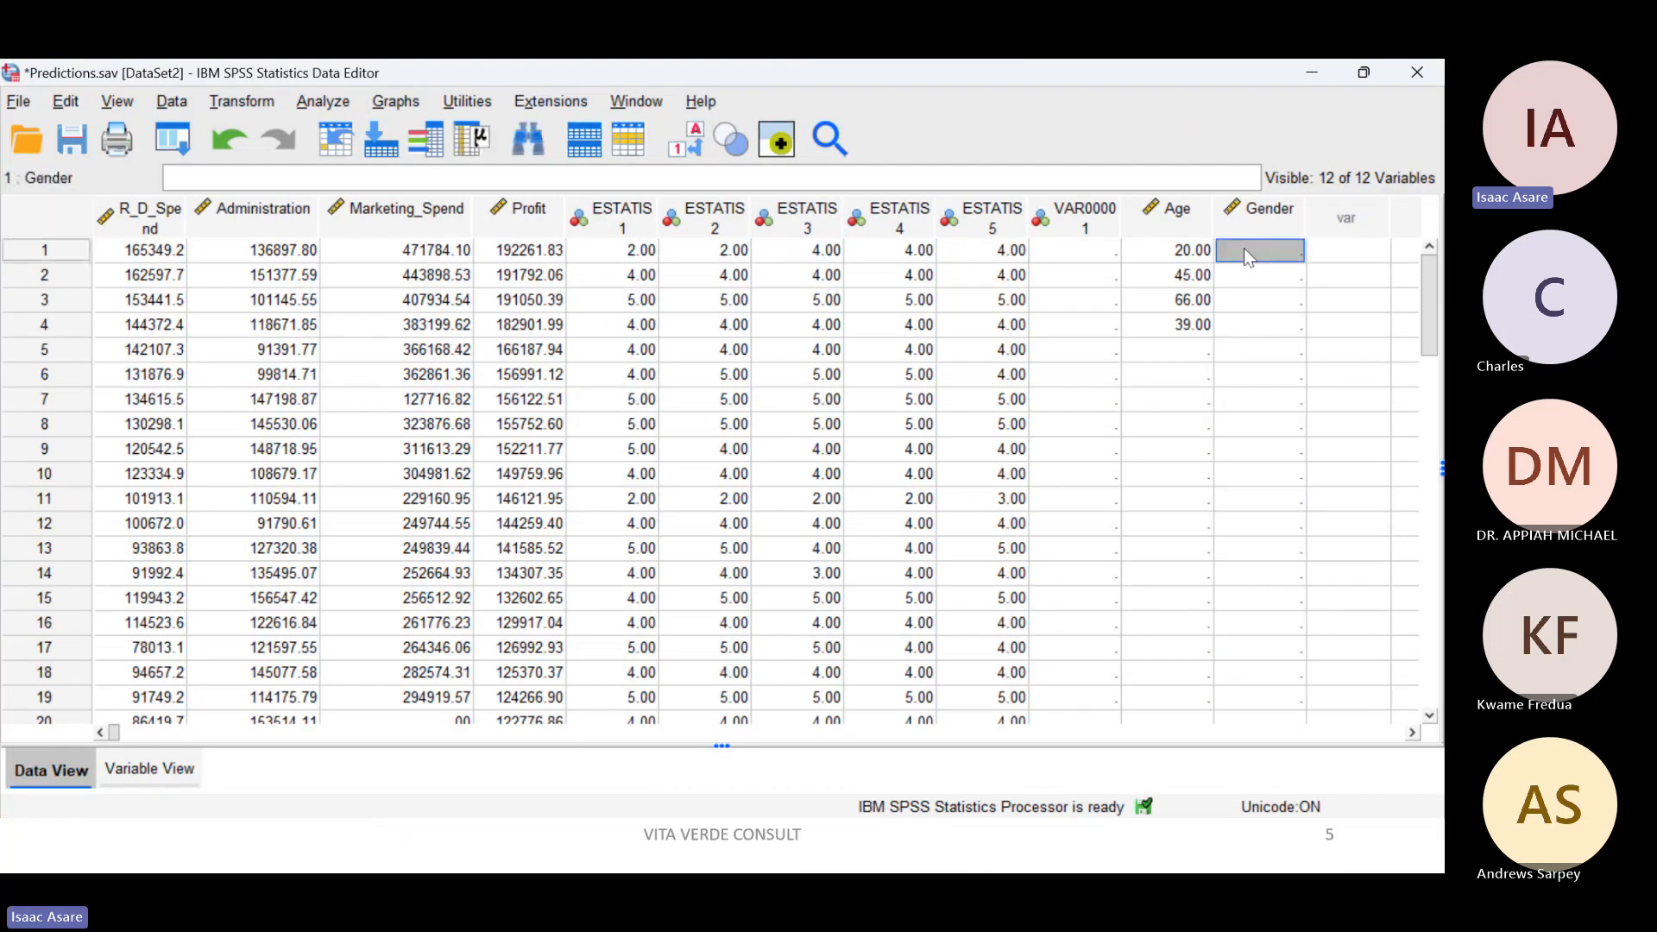
text(1)
key(Return)
text(2)
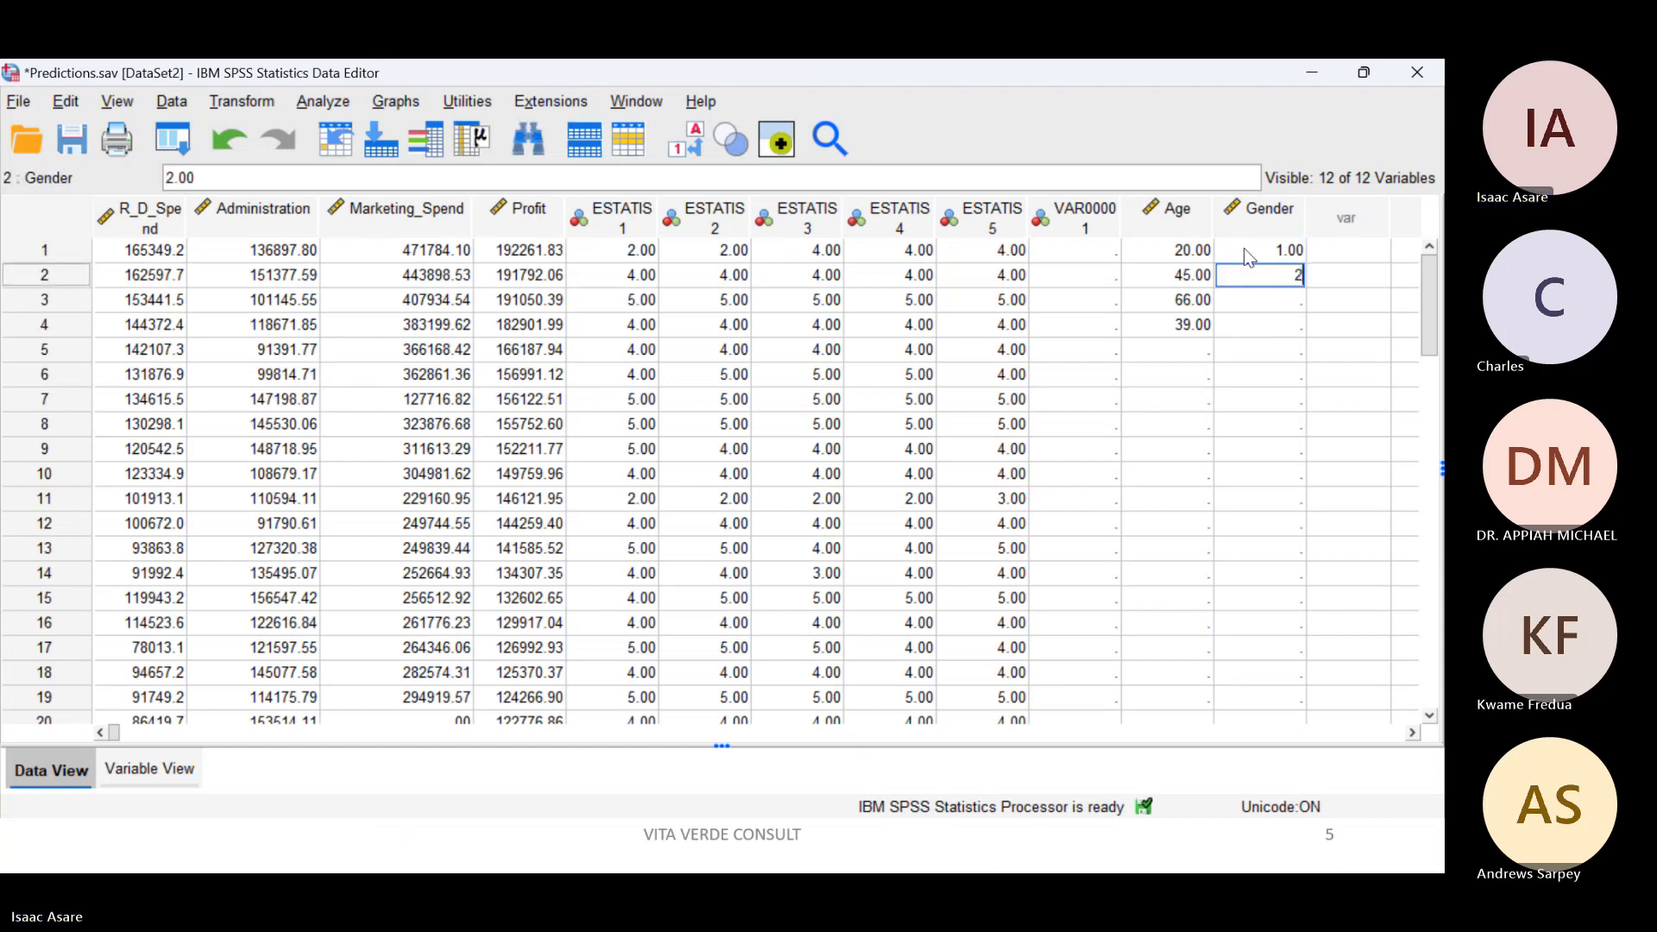
key(Return)
text(1)
key(Return)
text(2)
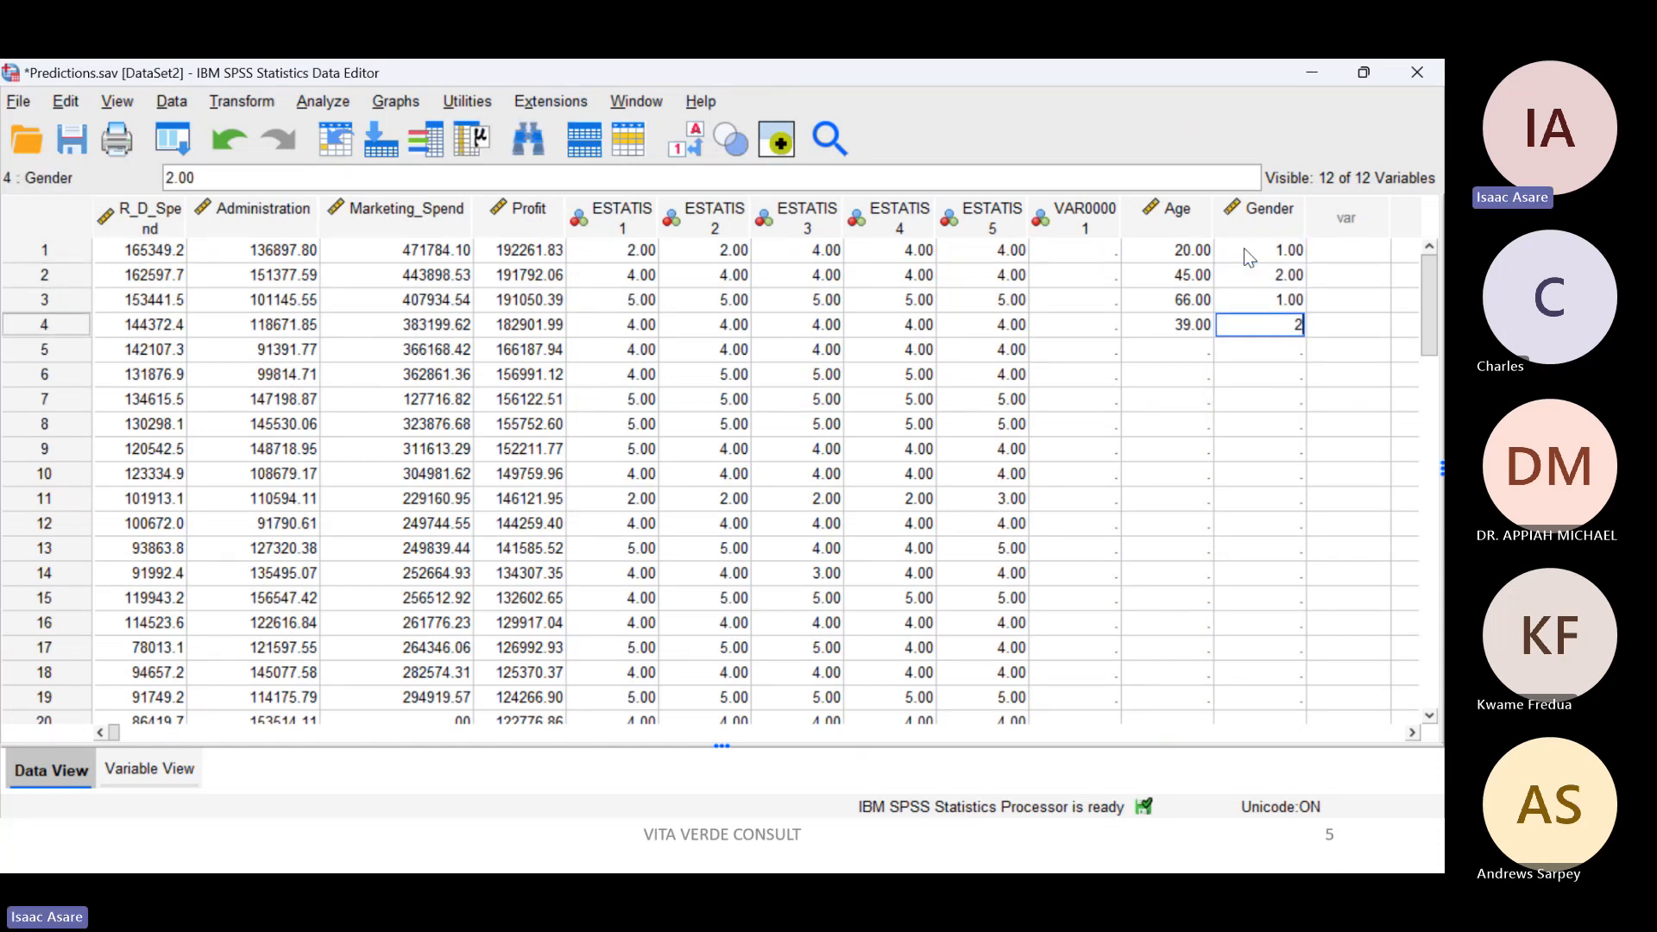
key(Return)
text(1)
key(Return)
text(2)
key(Return)
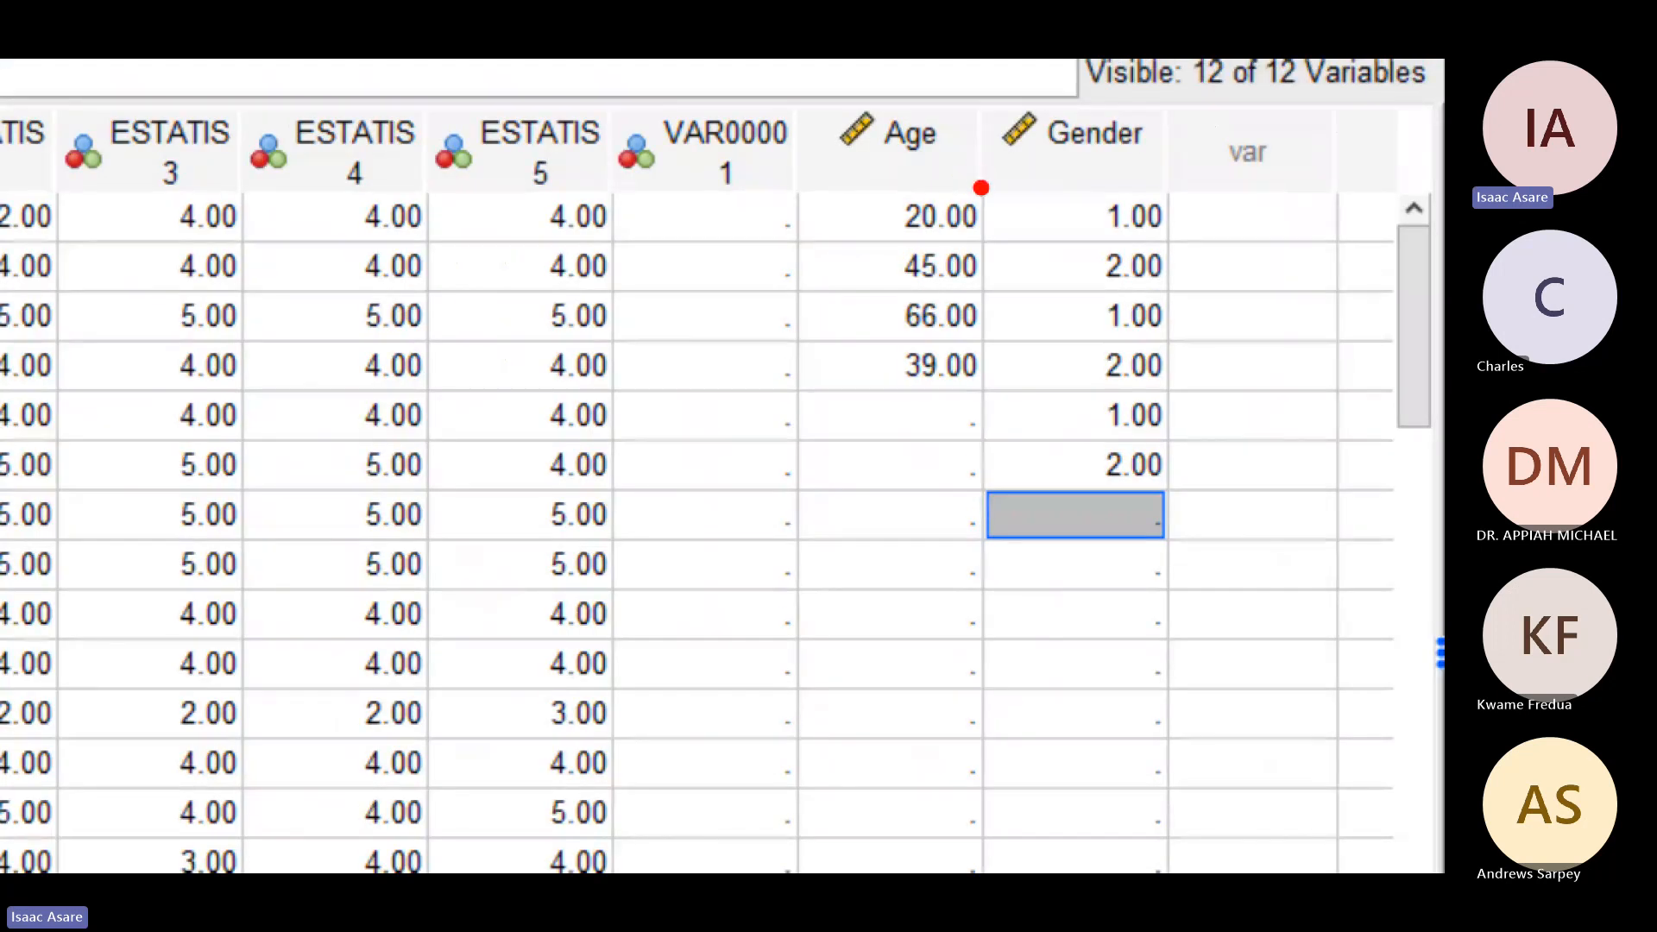
Step: Outline the Gender codes on screen and check the variable's definition before returning to the data
mouse_move(975, 181)
mouse_down()
mouse_move(1167, 237)
mouse_move(1191, 548)
mouse_up()
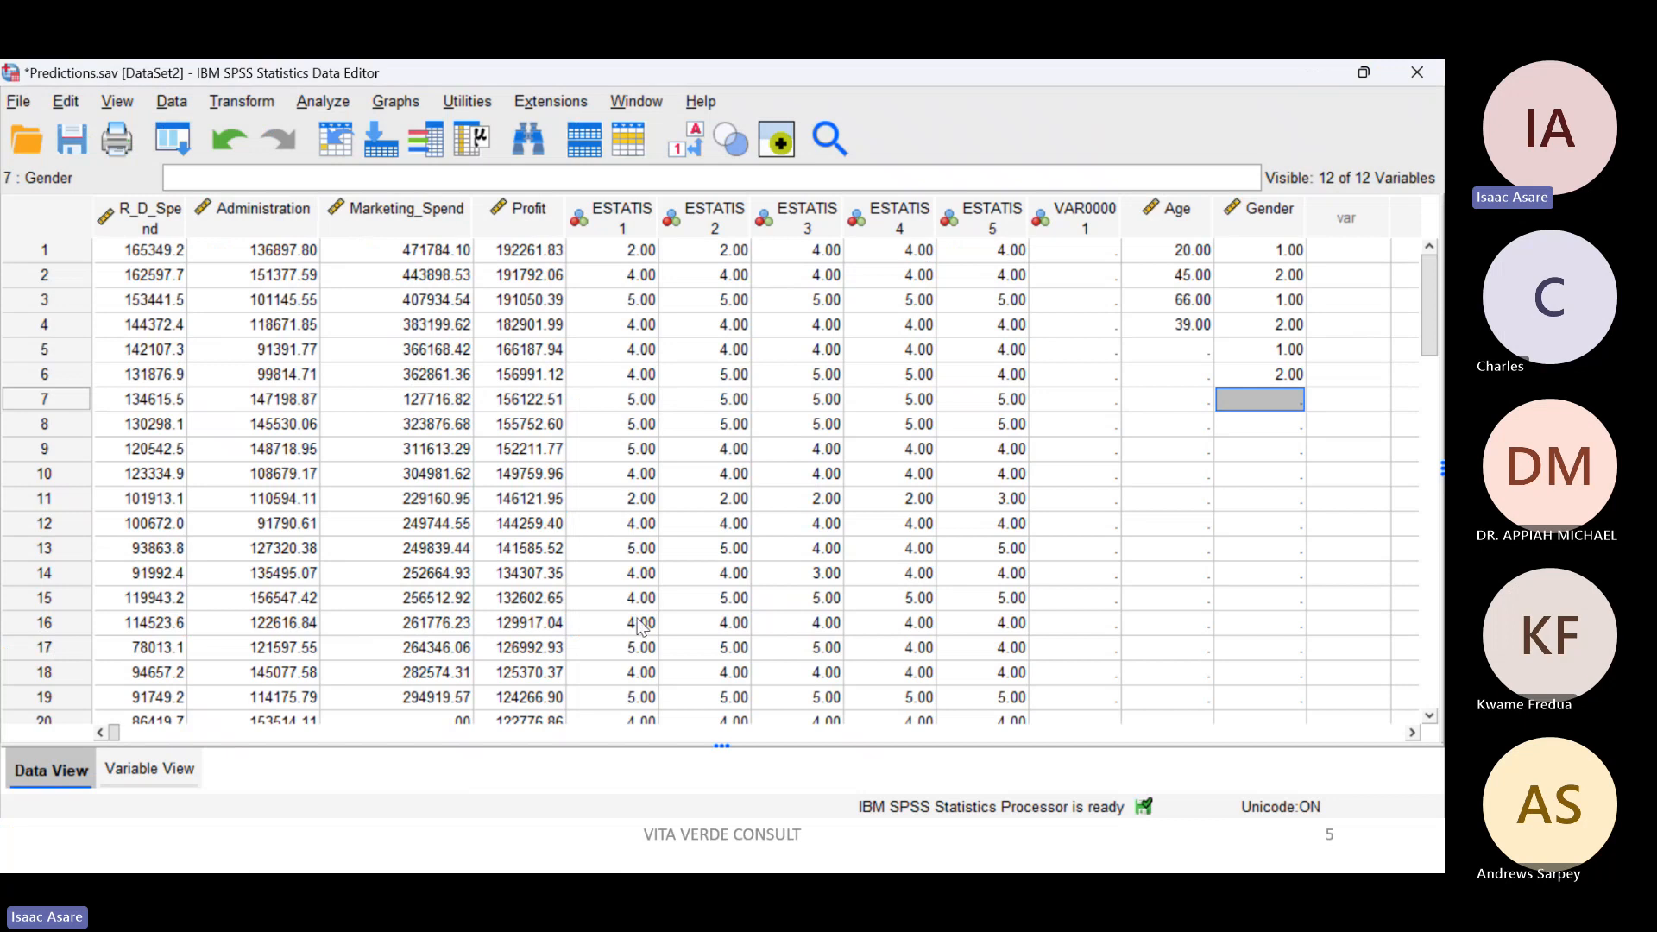
click(163, 765)
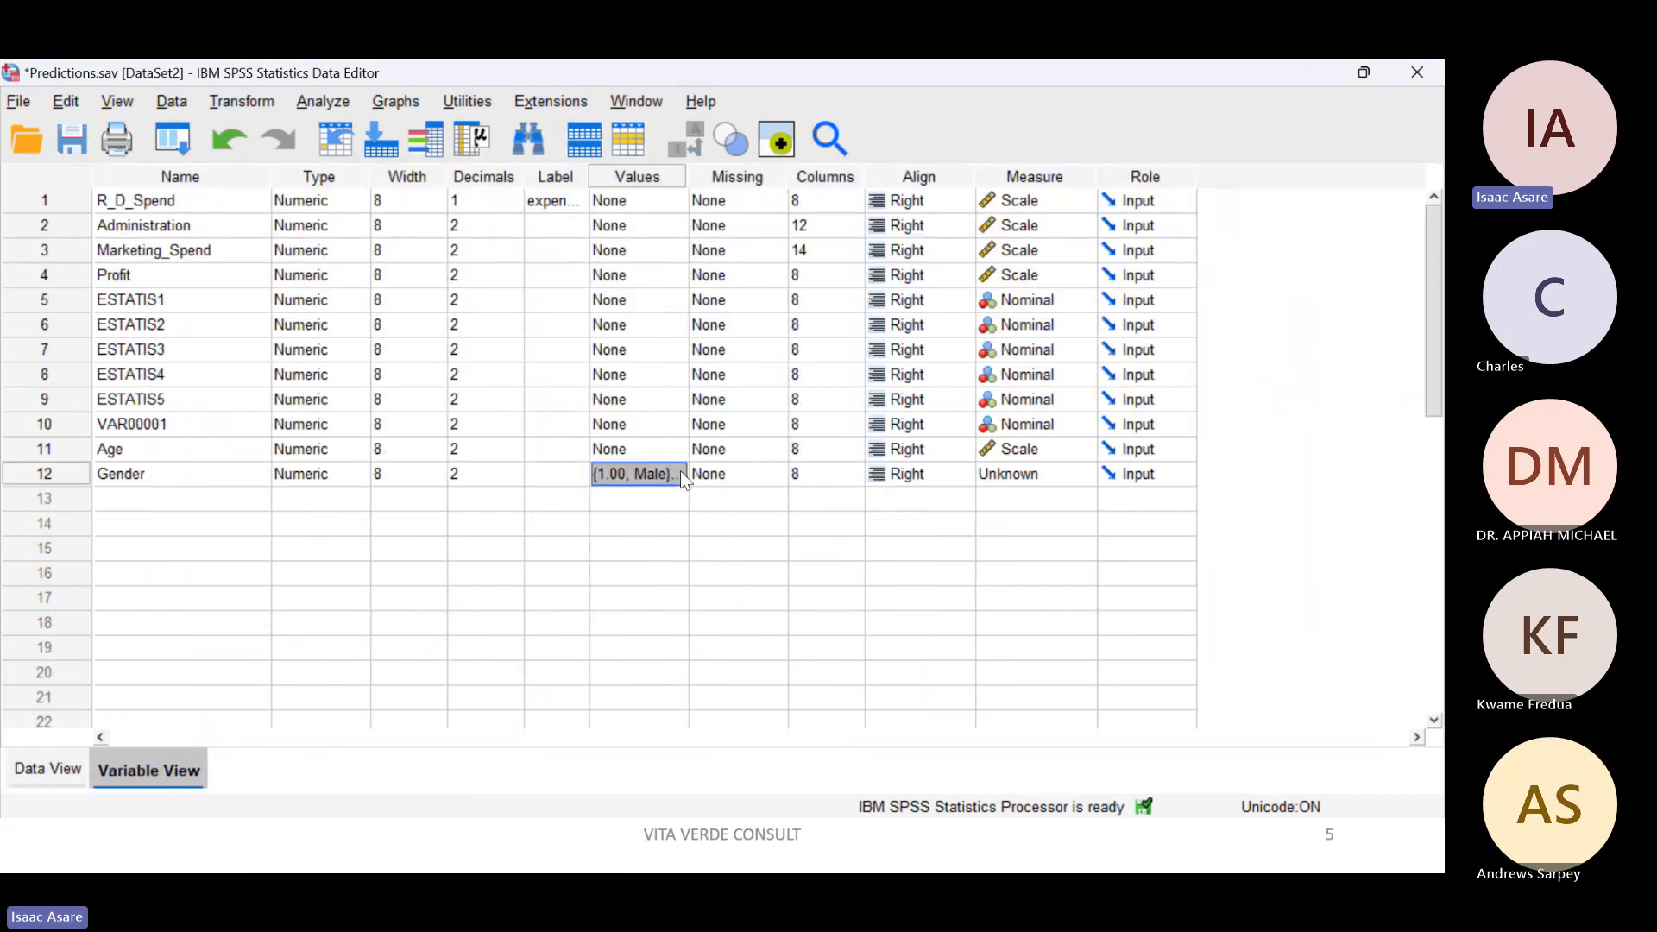
click(55, 767)
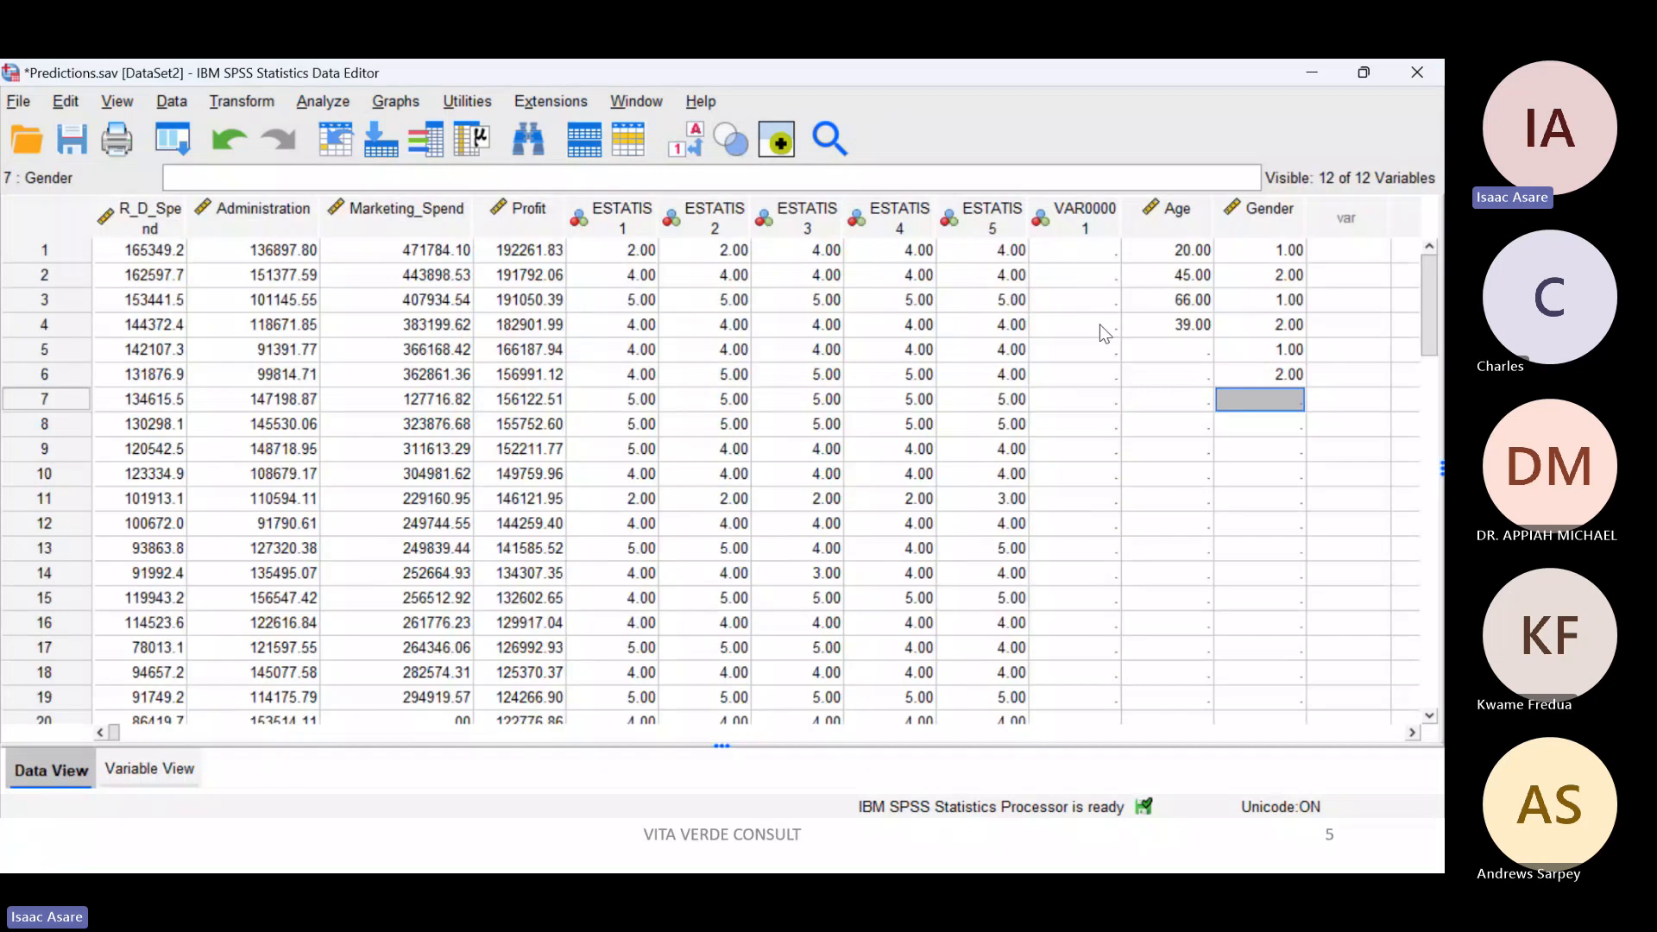
Step: Try to enter the words male and female as the Gender values of cases 1 and 2
click(1249, 245)
text(male)
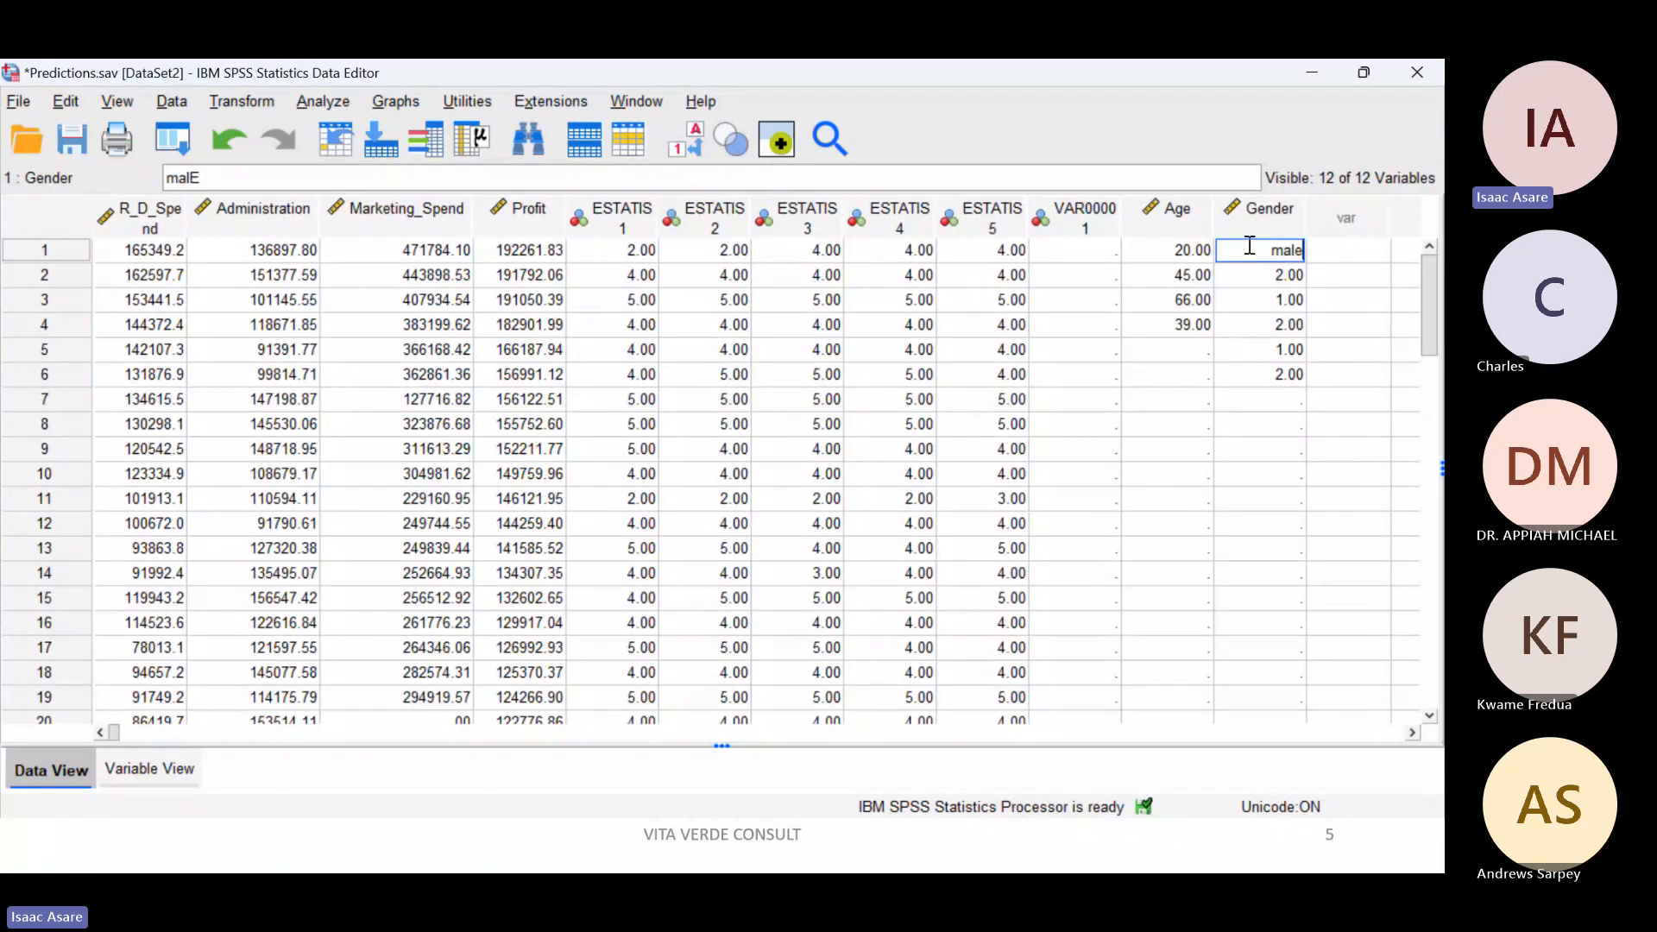
key(Return)
text(fEmalE)
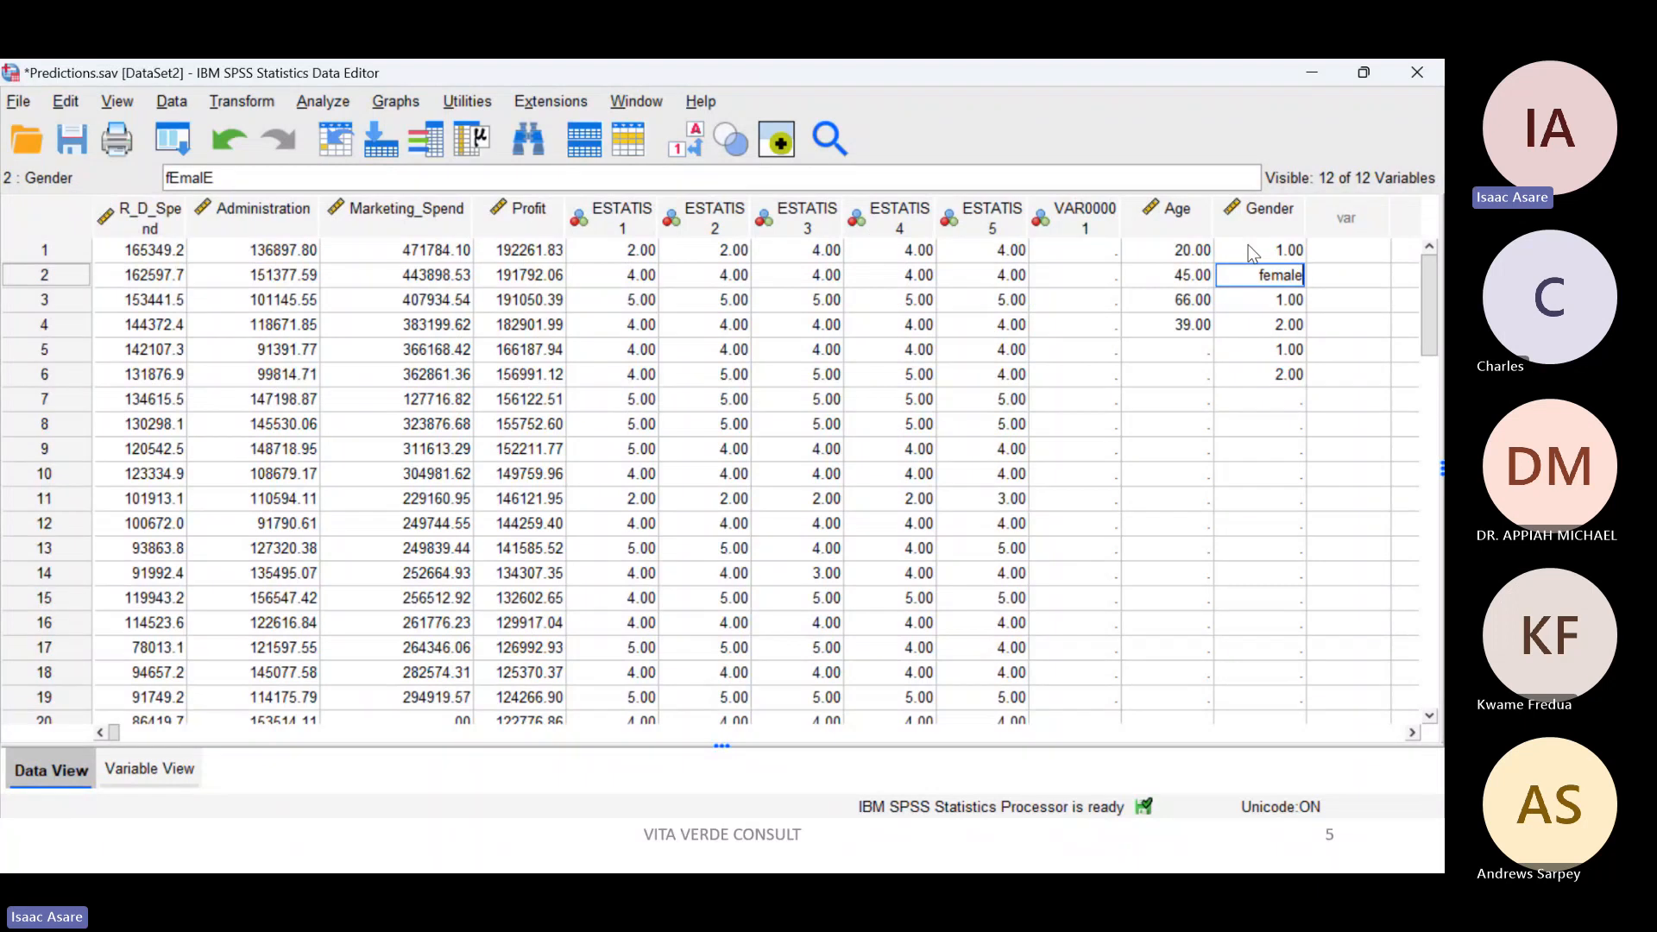
key(Return)
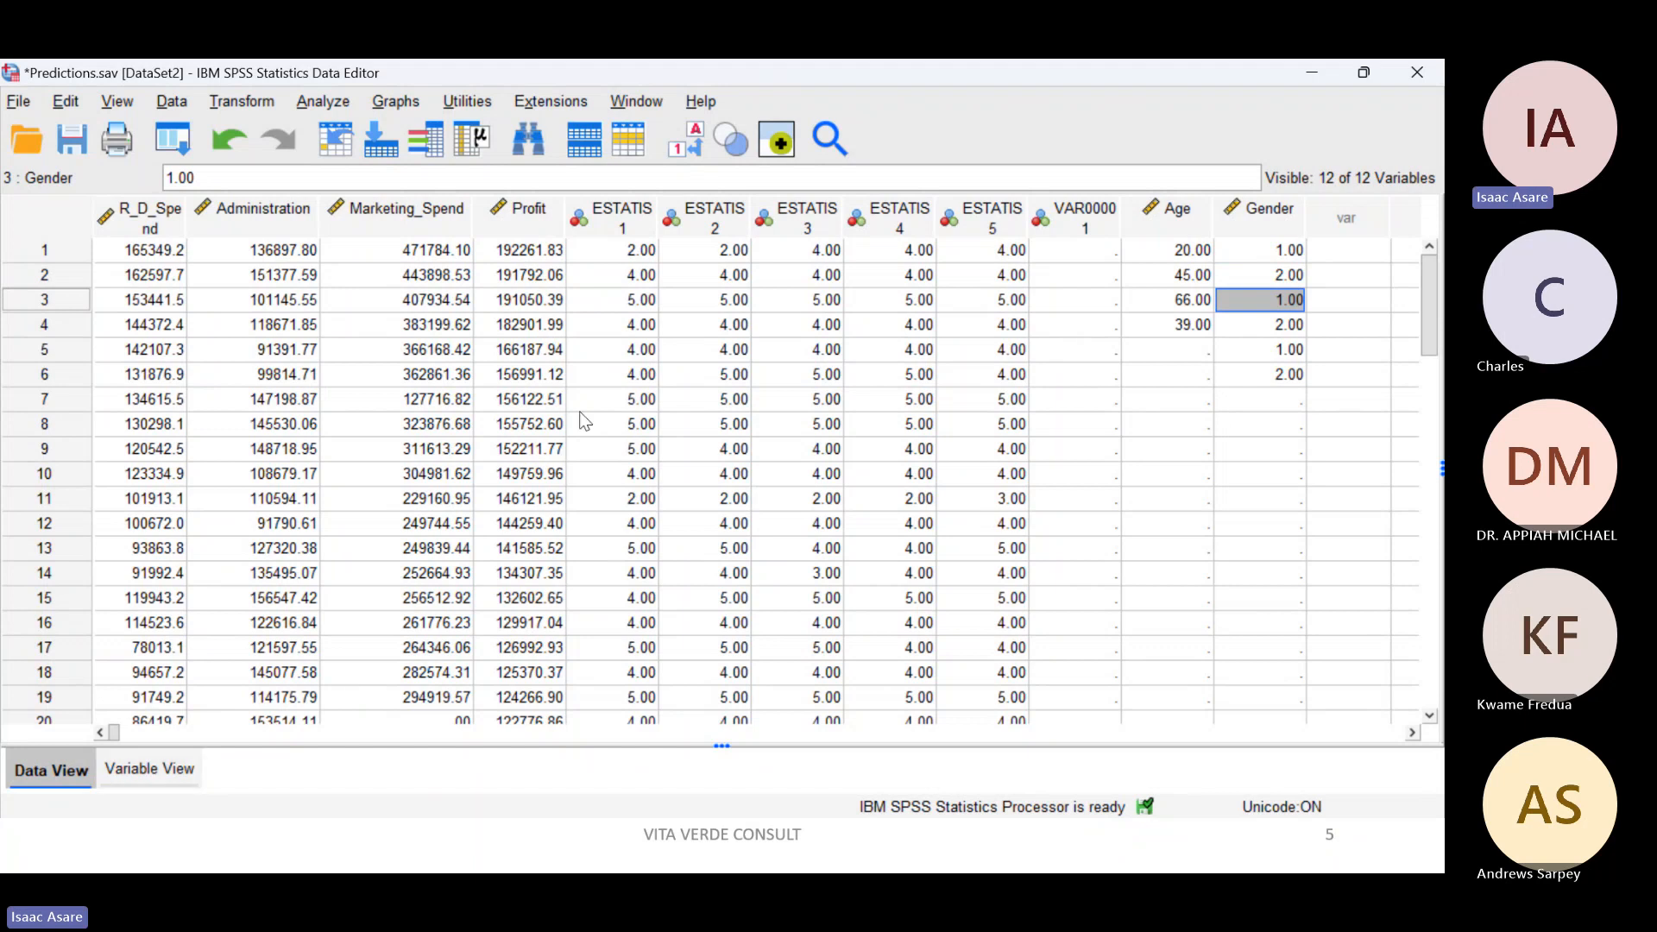
Step: Show the variable definitions, then check the Teams meeting window and minimise it
click(166, 770)
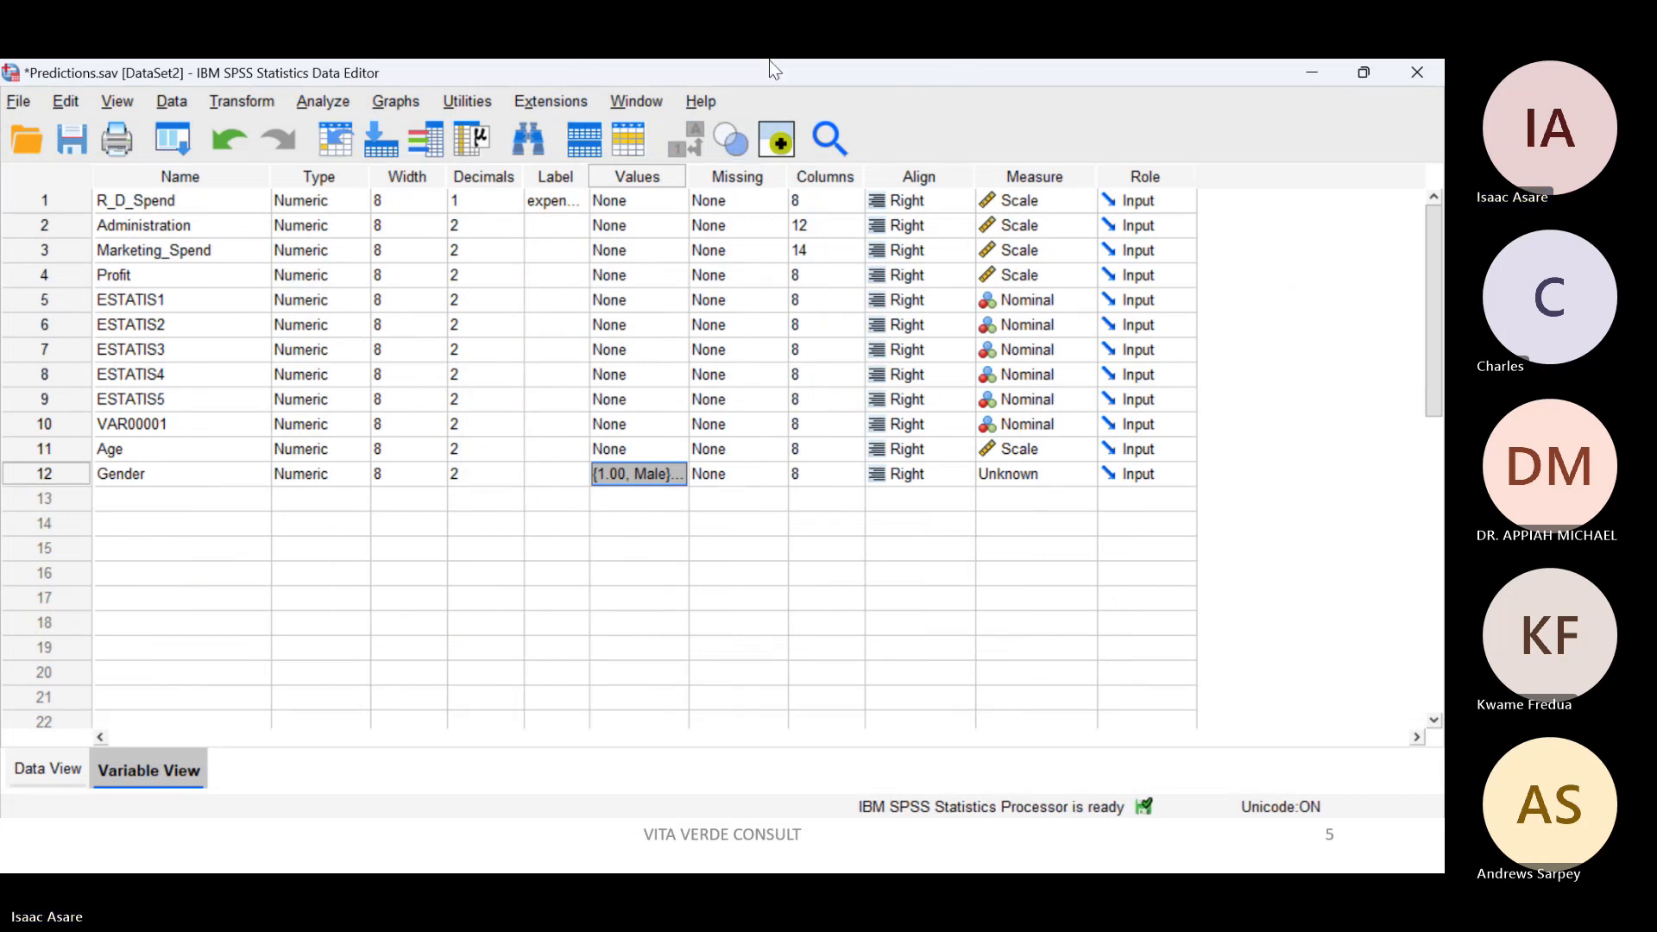
click(907, 91)
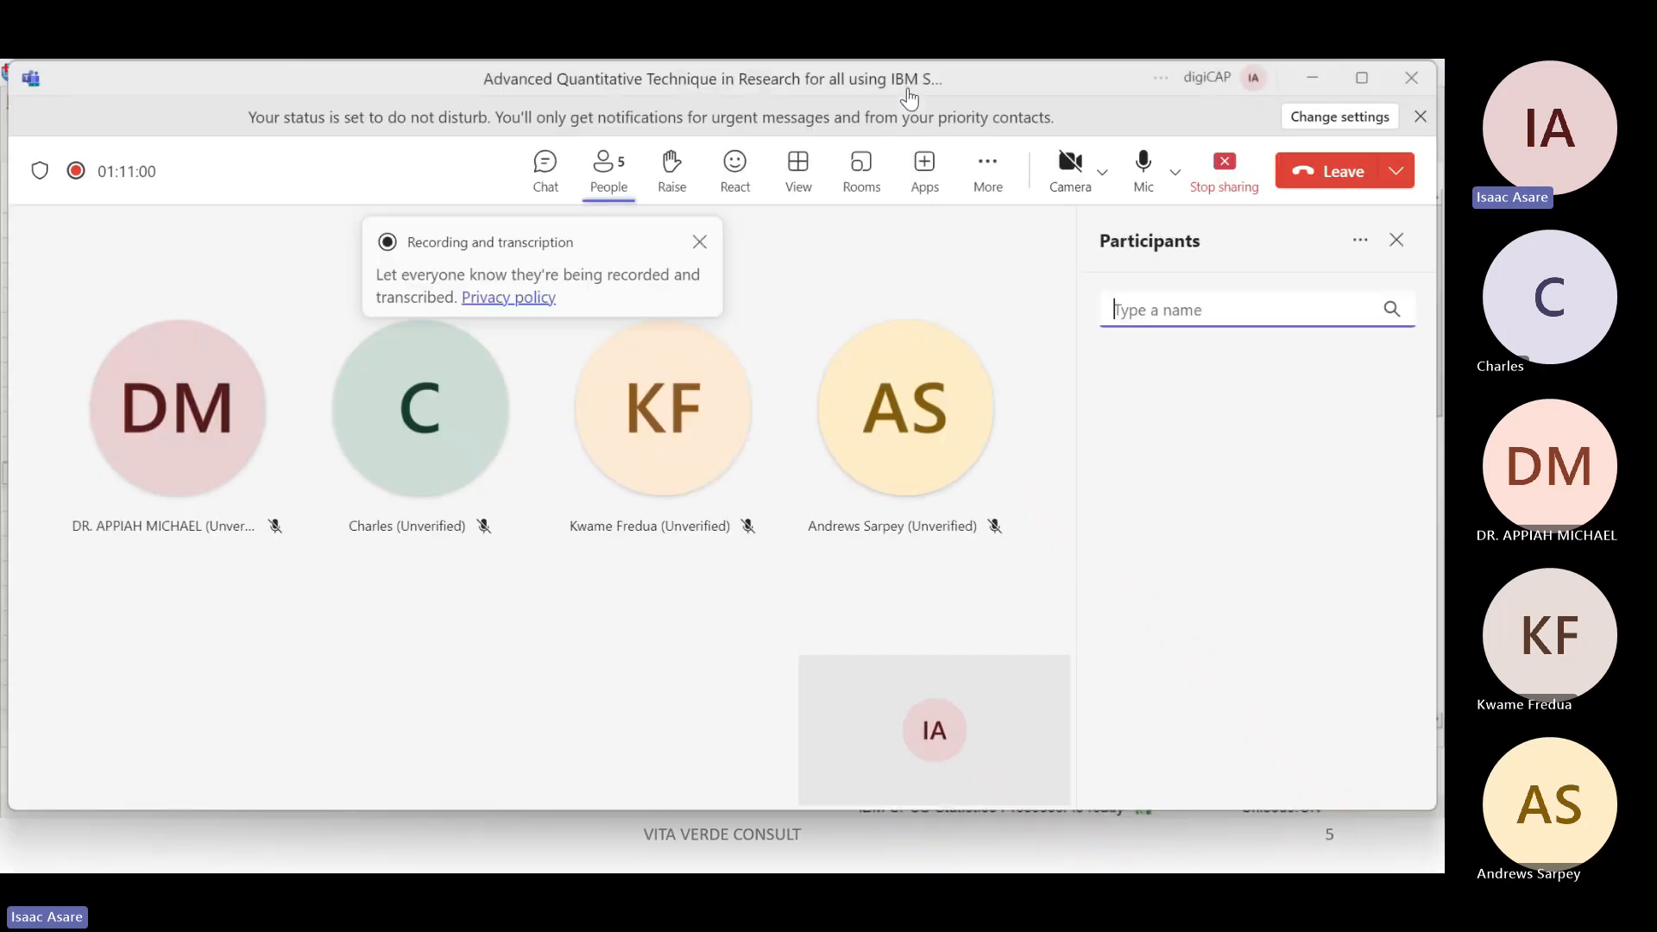
click(1310, 82)
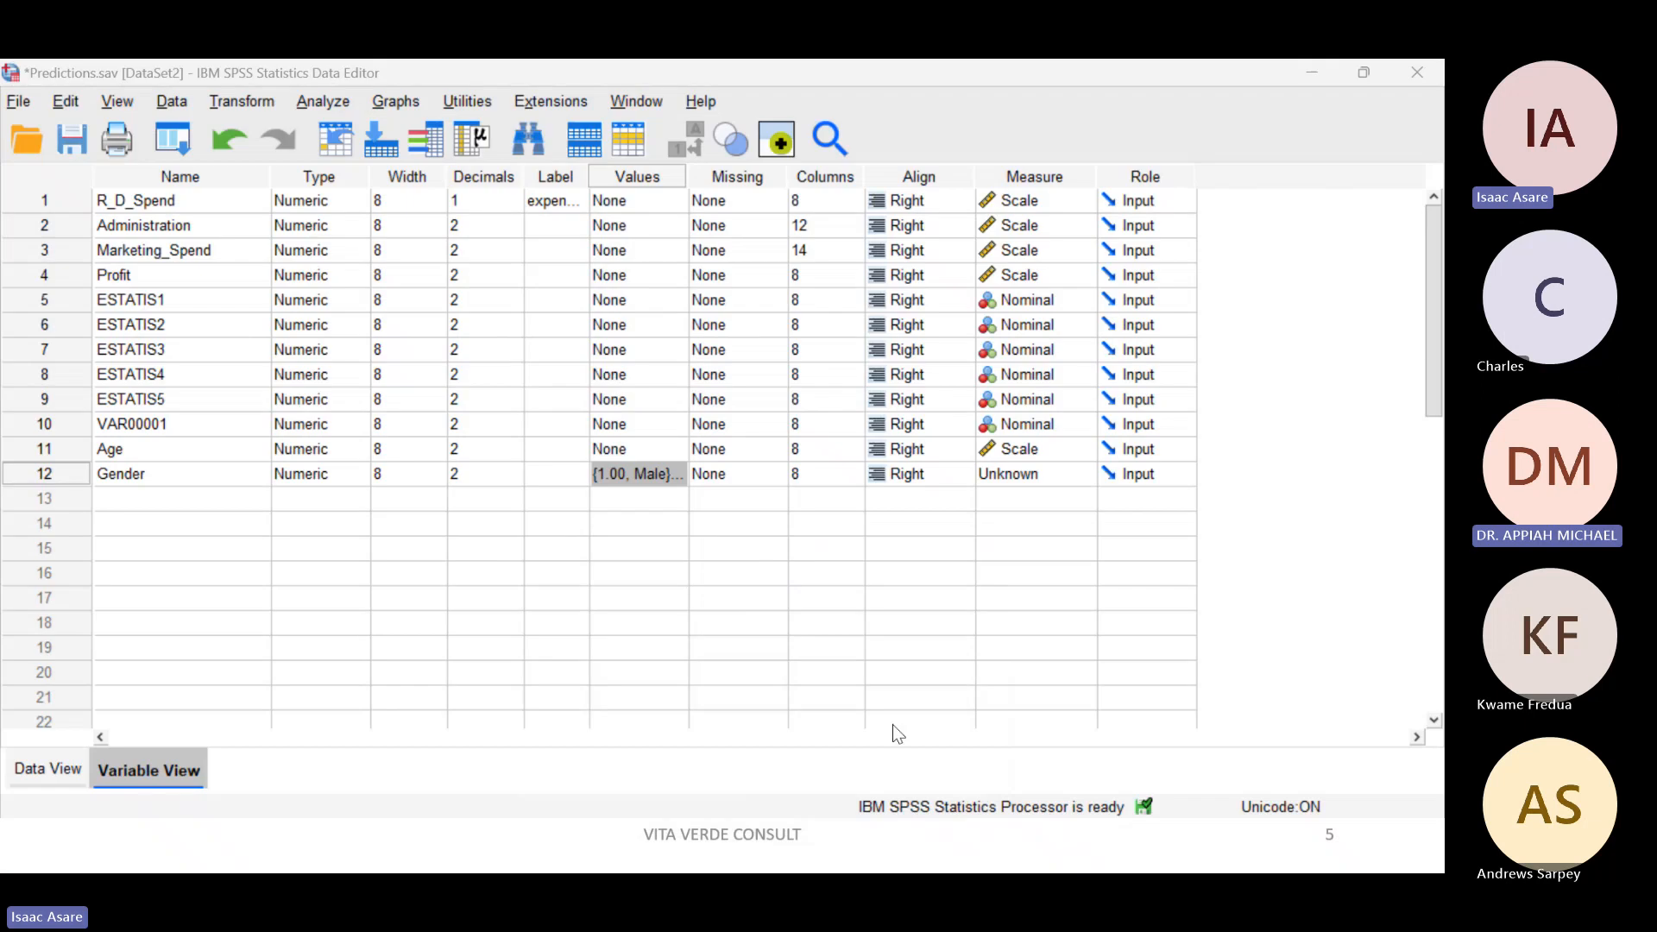
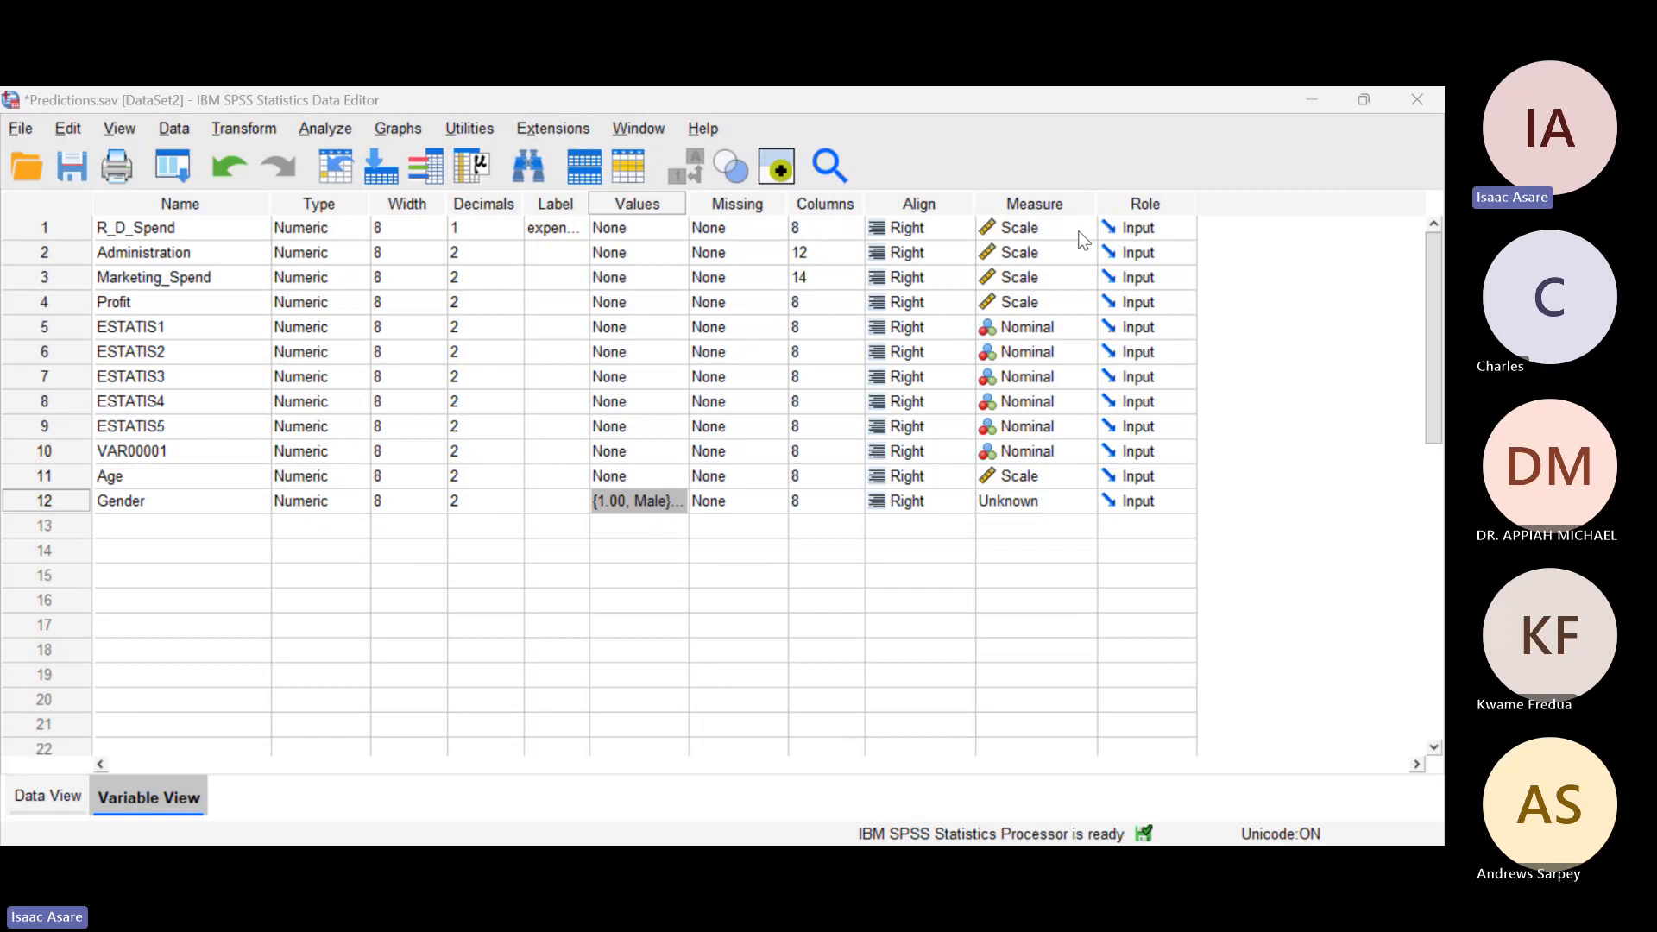
Step: Show the available measurement levels for the R_D_Spend variable
click(1075, 229)
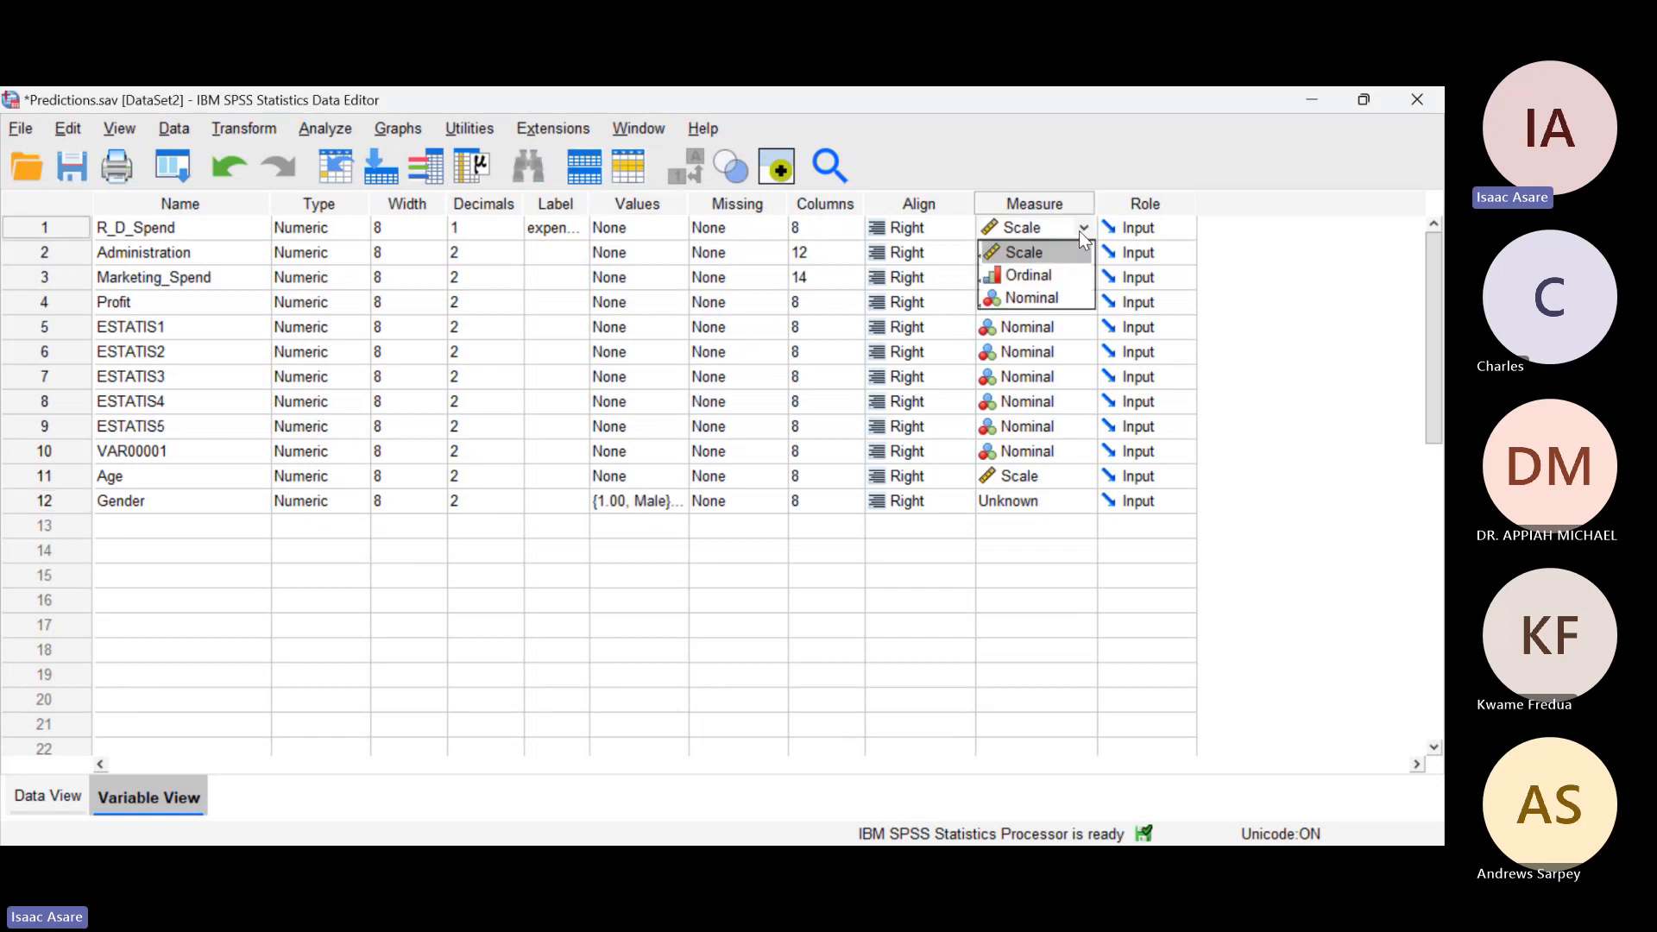
click(1278, 236)
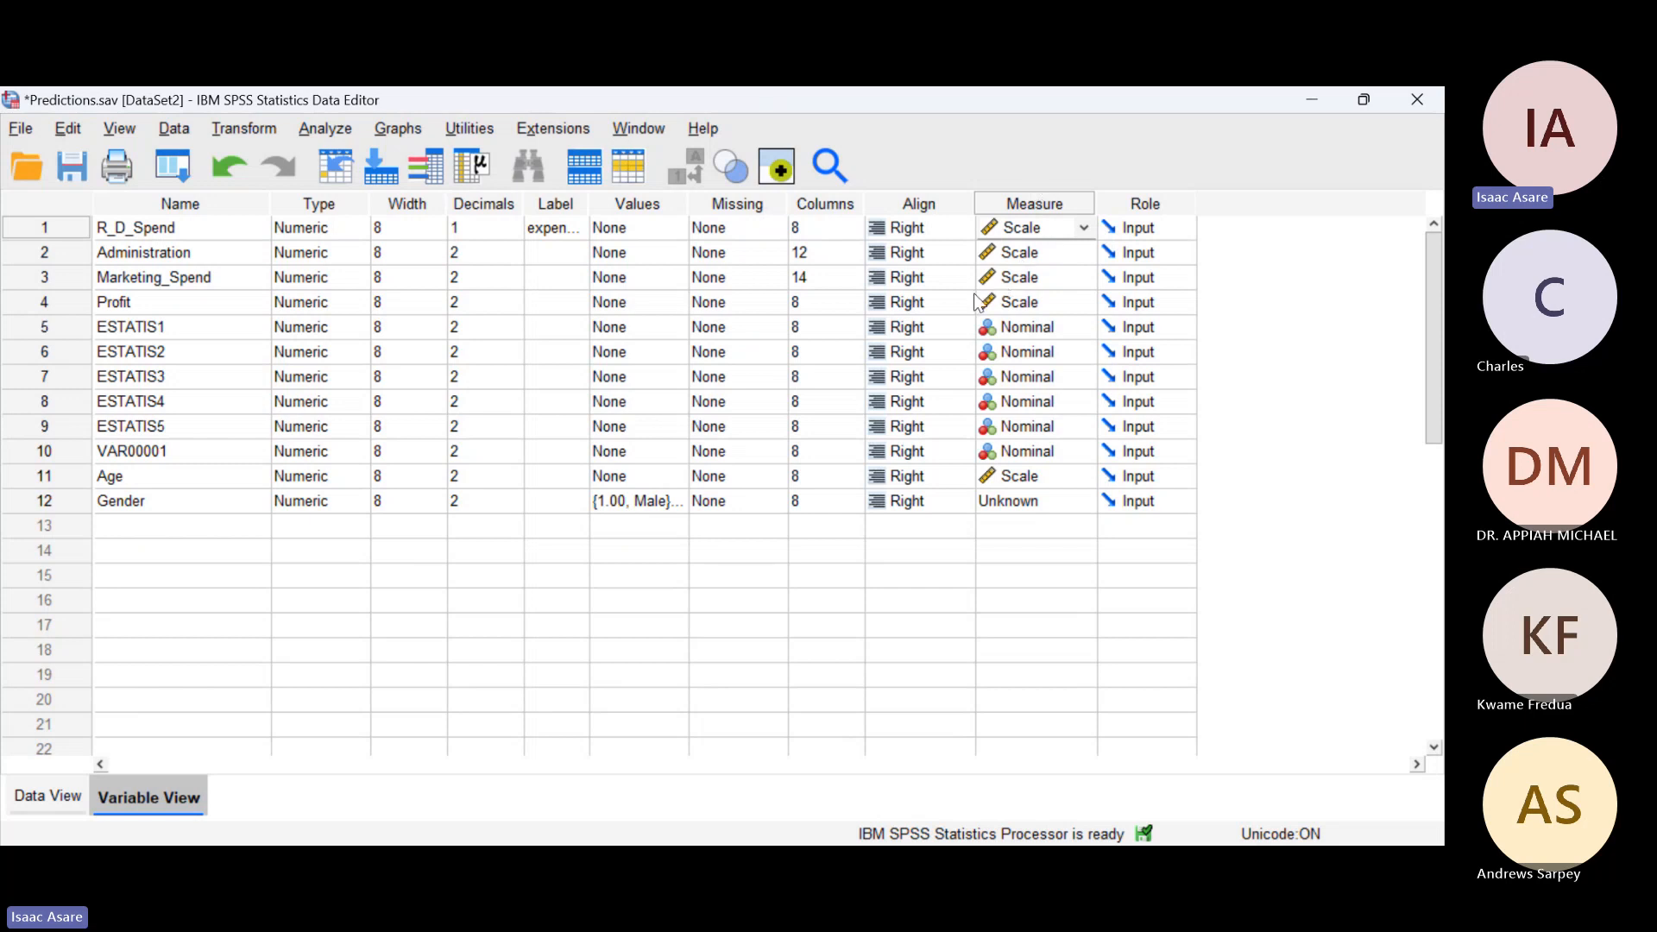
click(1082, 228)
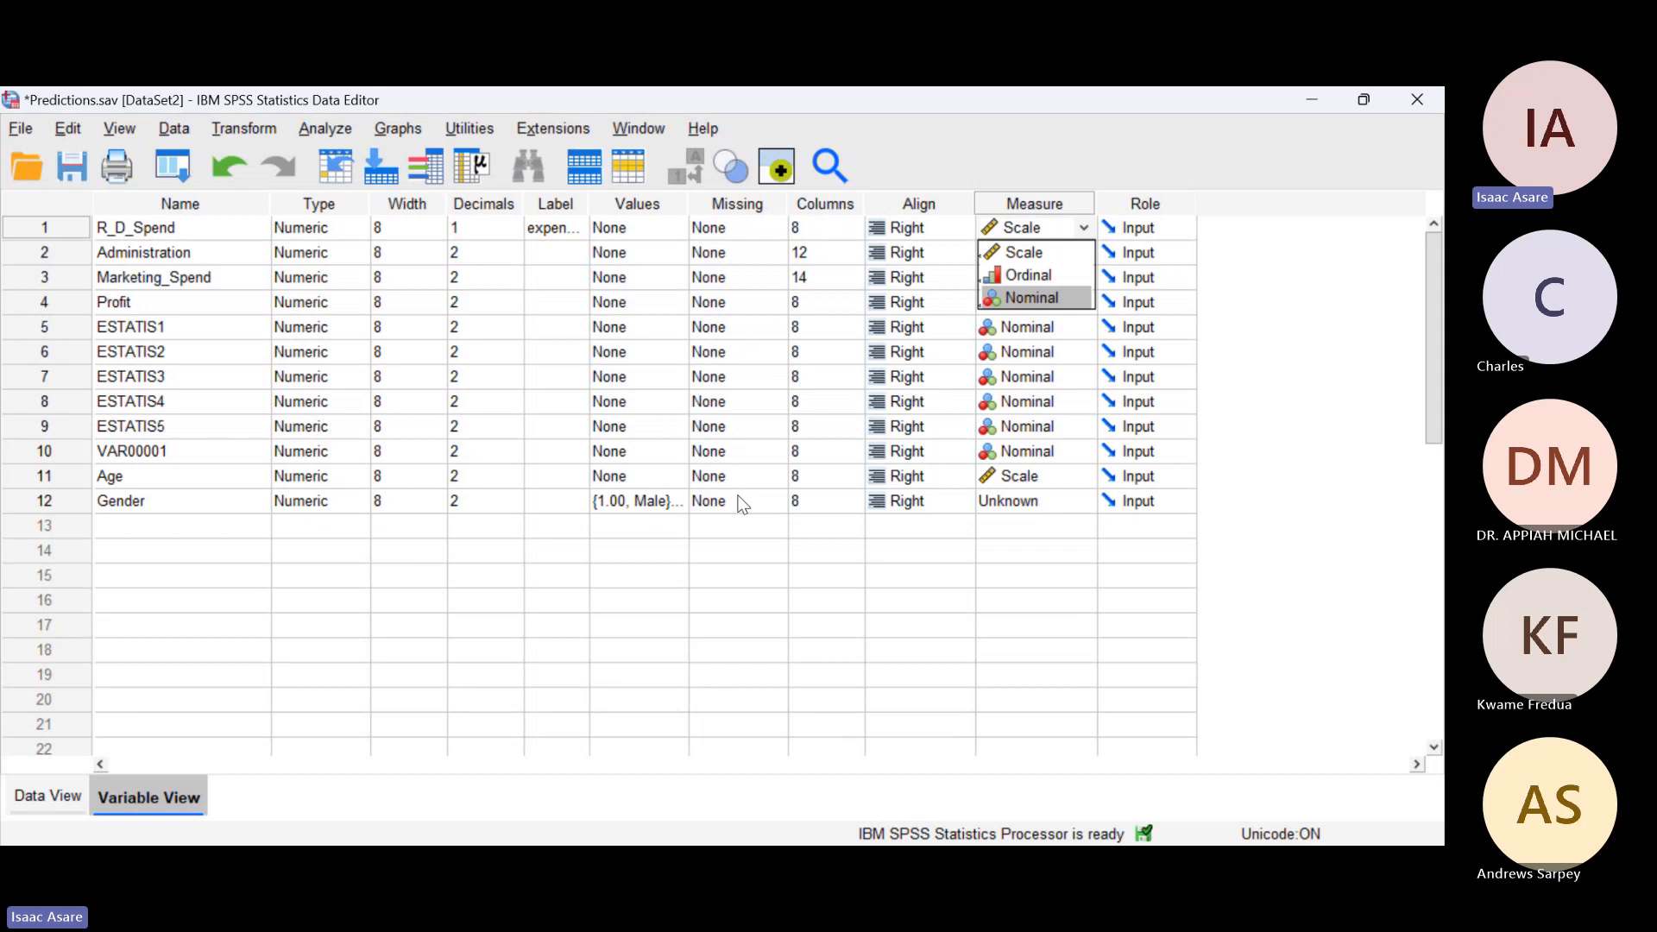
key(alt+Tab)
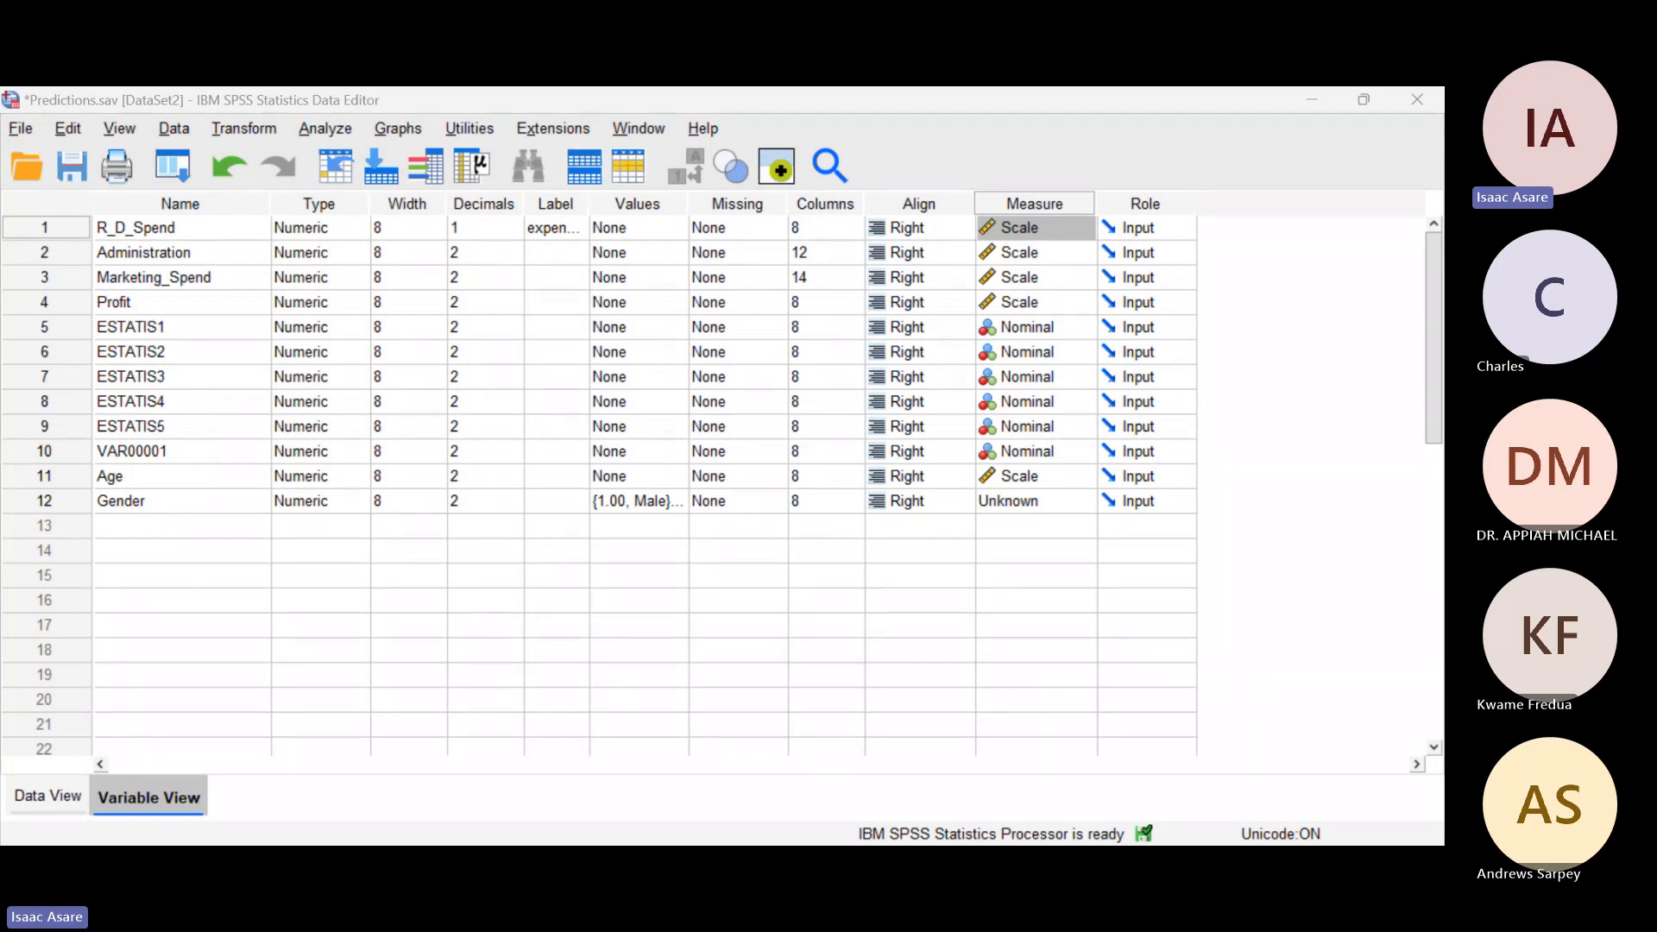
key(alt+Tab)
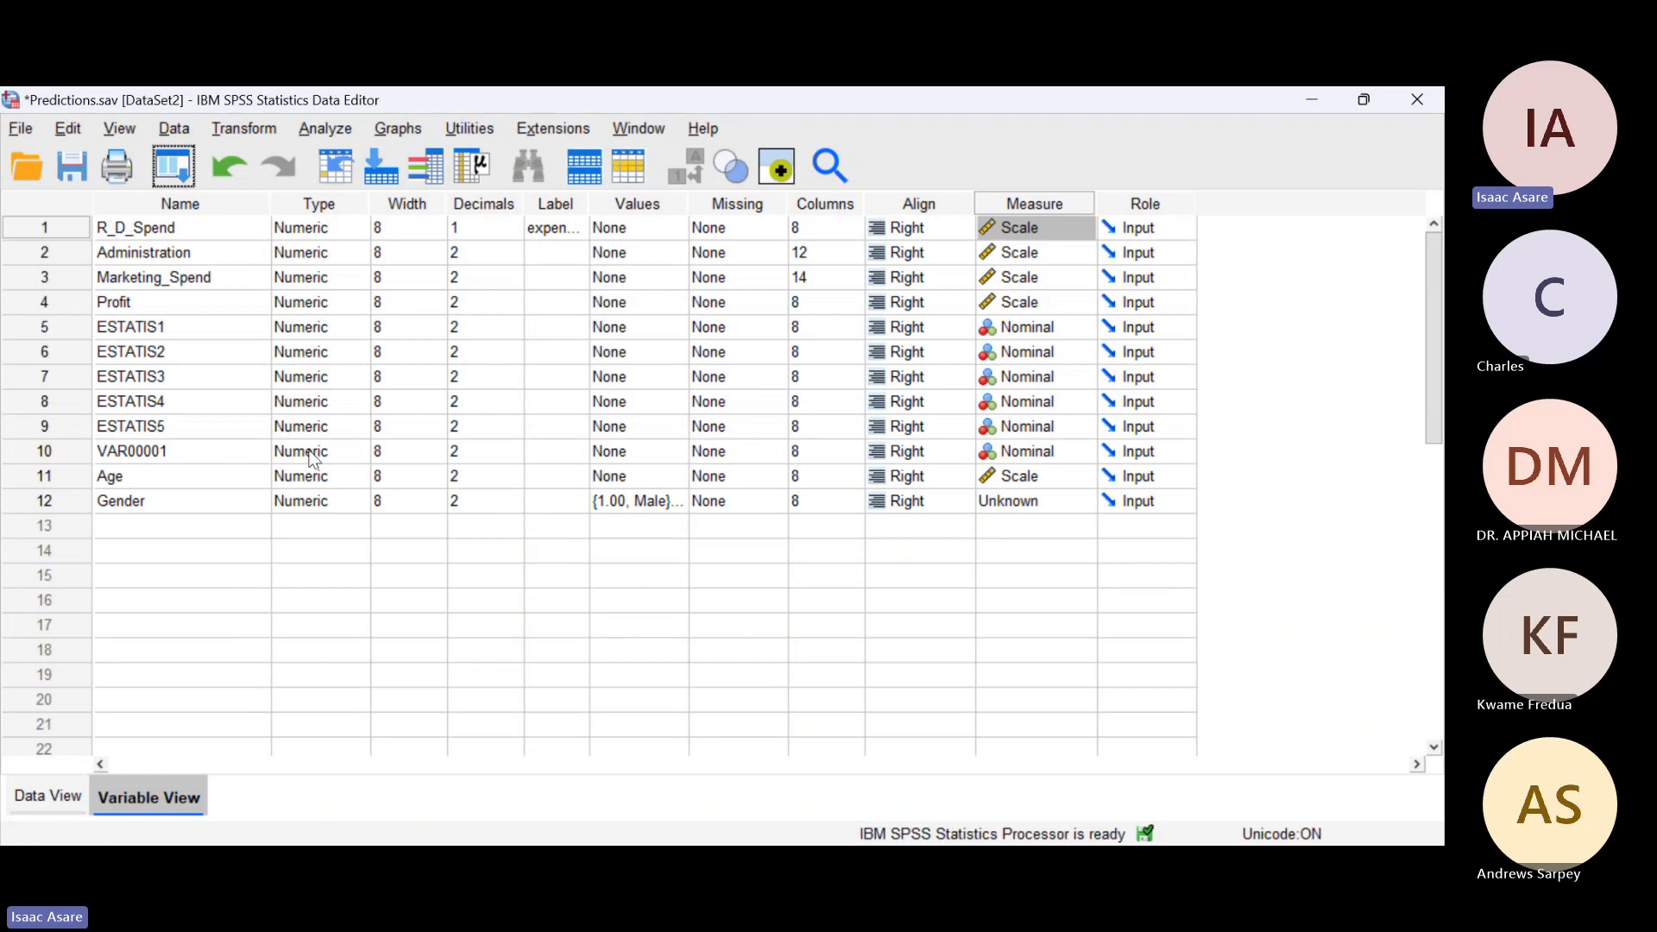
Step: Enter the Age values 57, 67 and 89 for cases 5 to 7 in the data
click(48, 798)
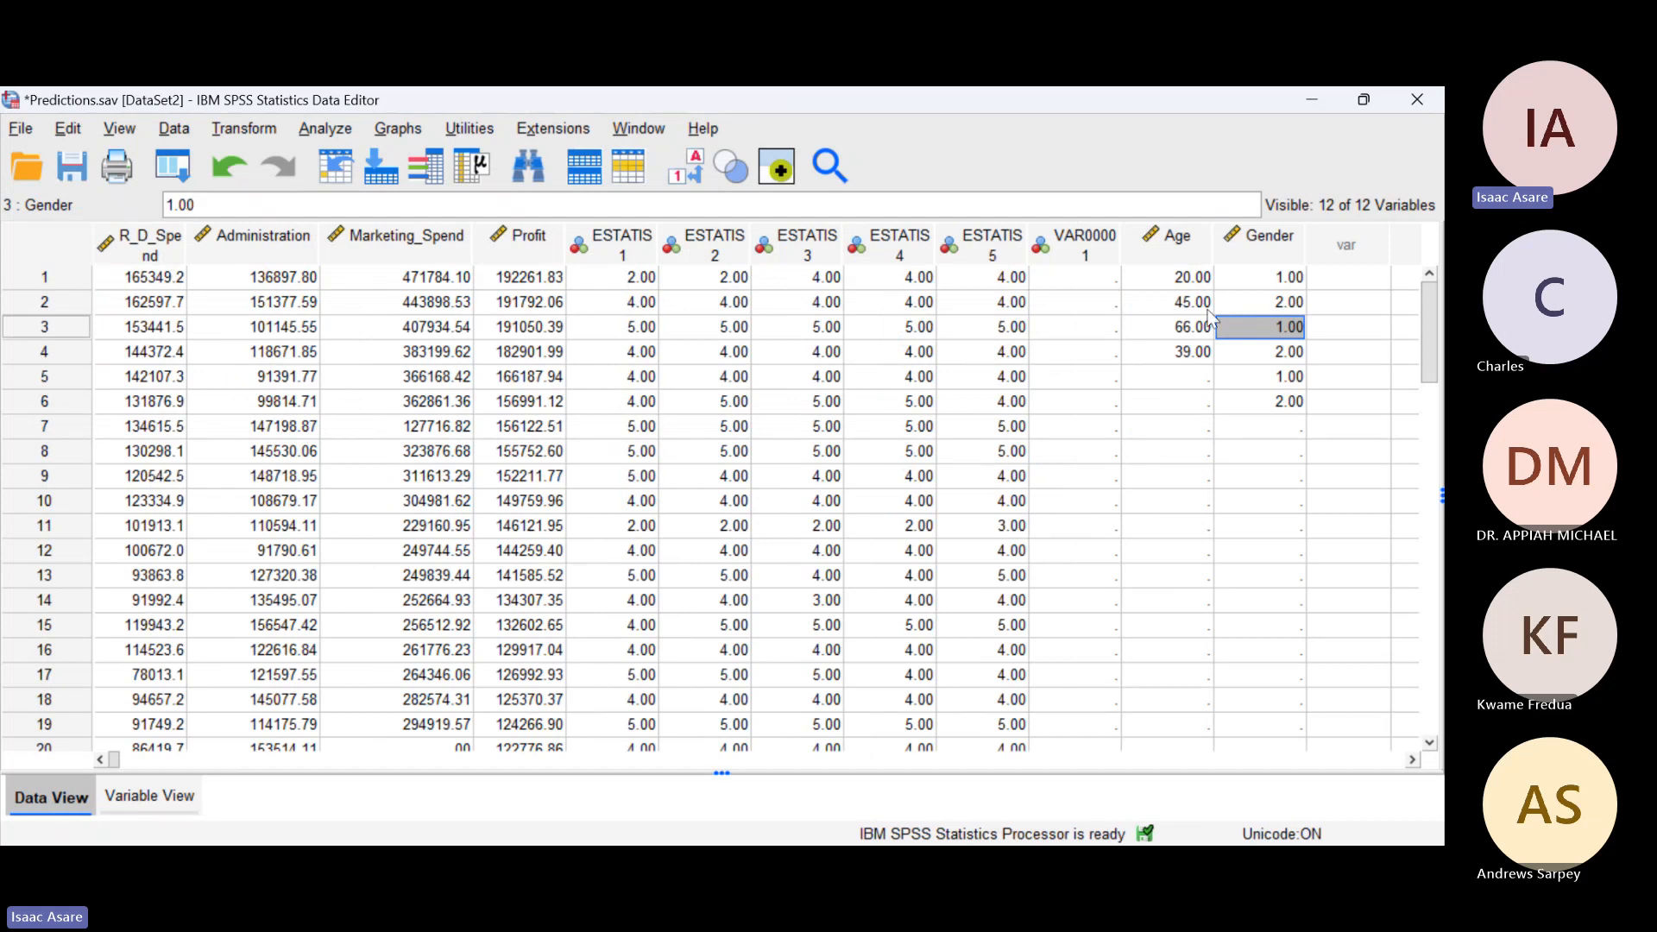
click(1176, 383)
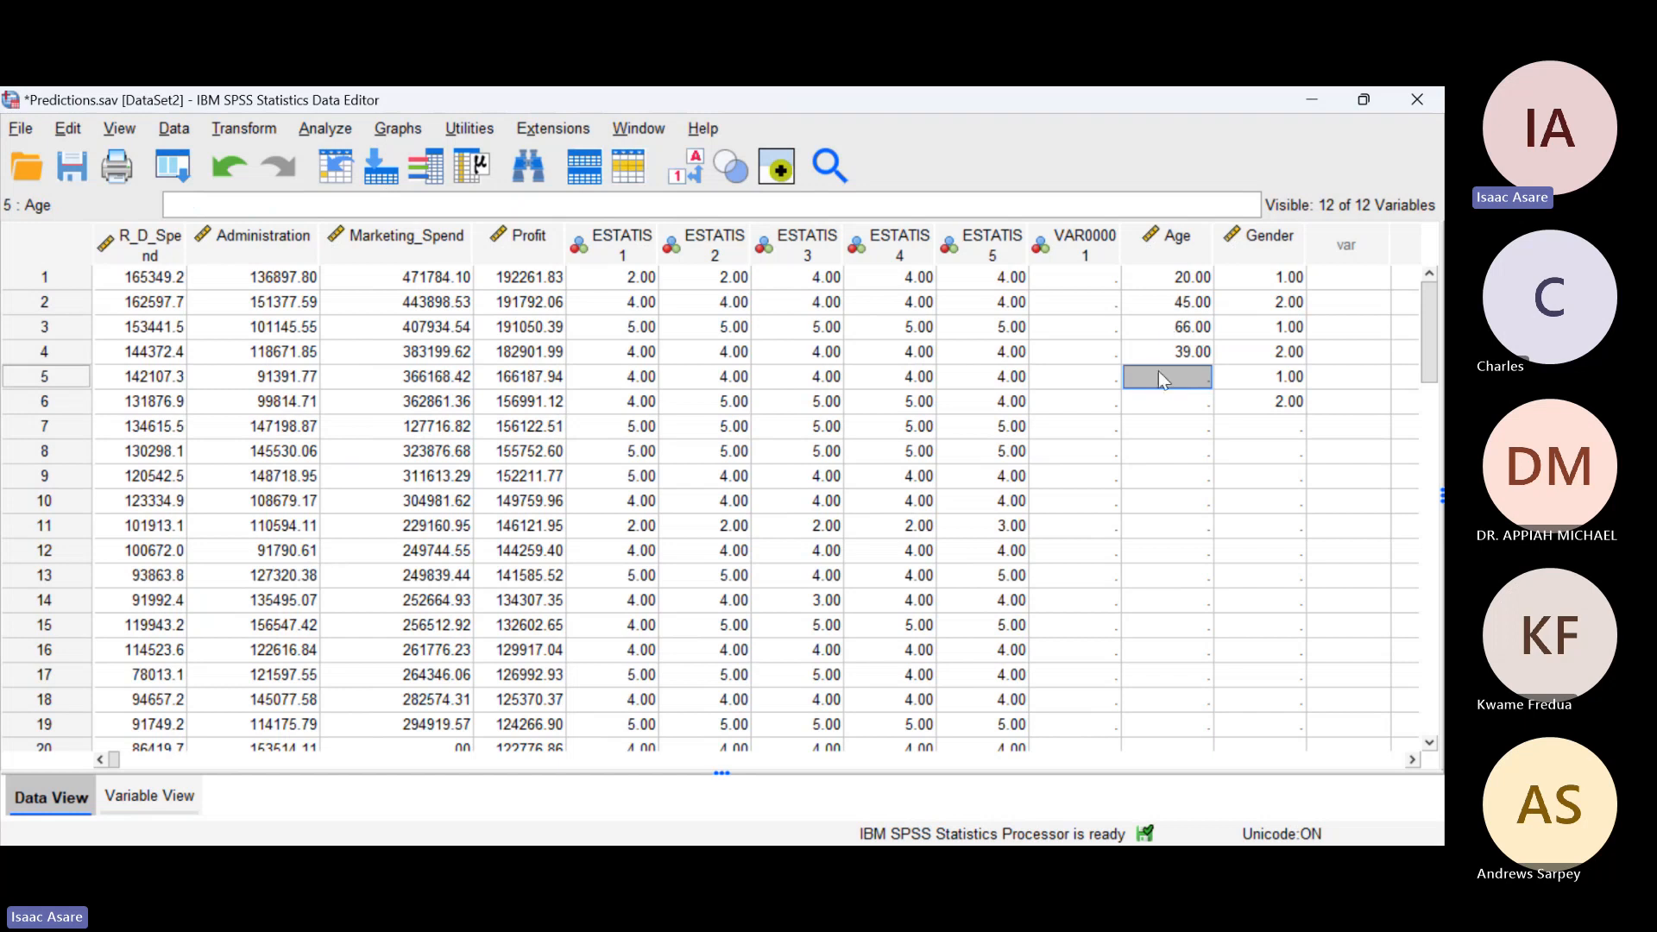
text(5)
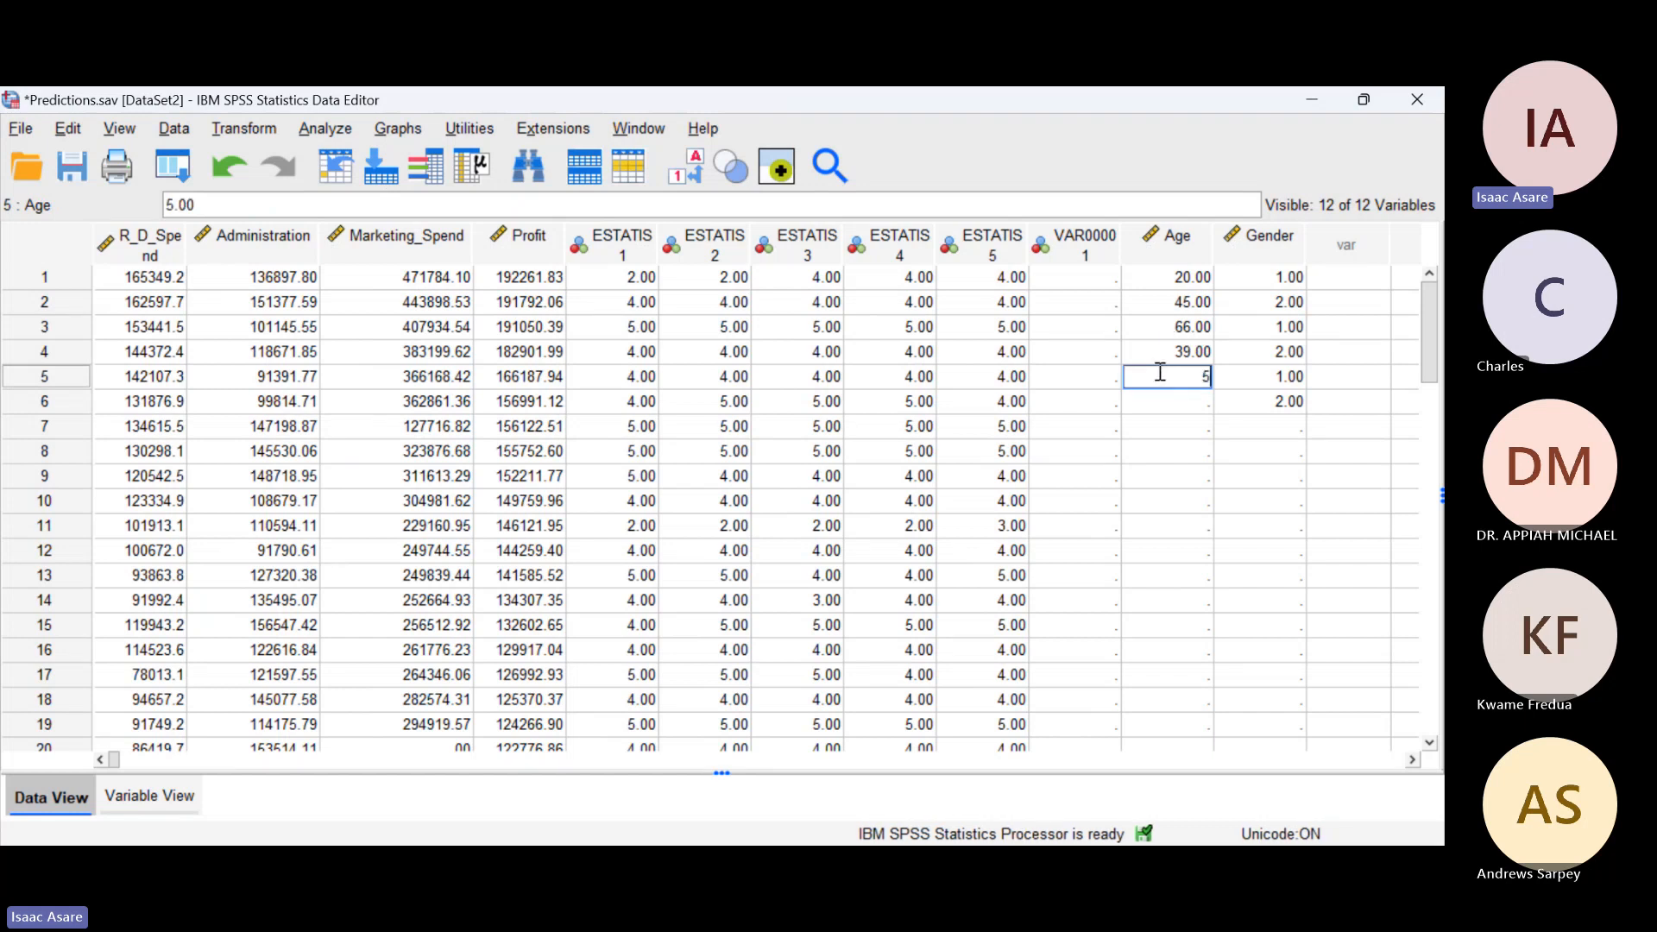
text(7)
key(Return)
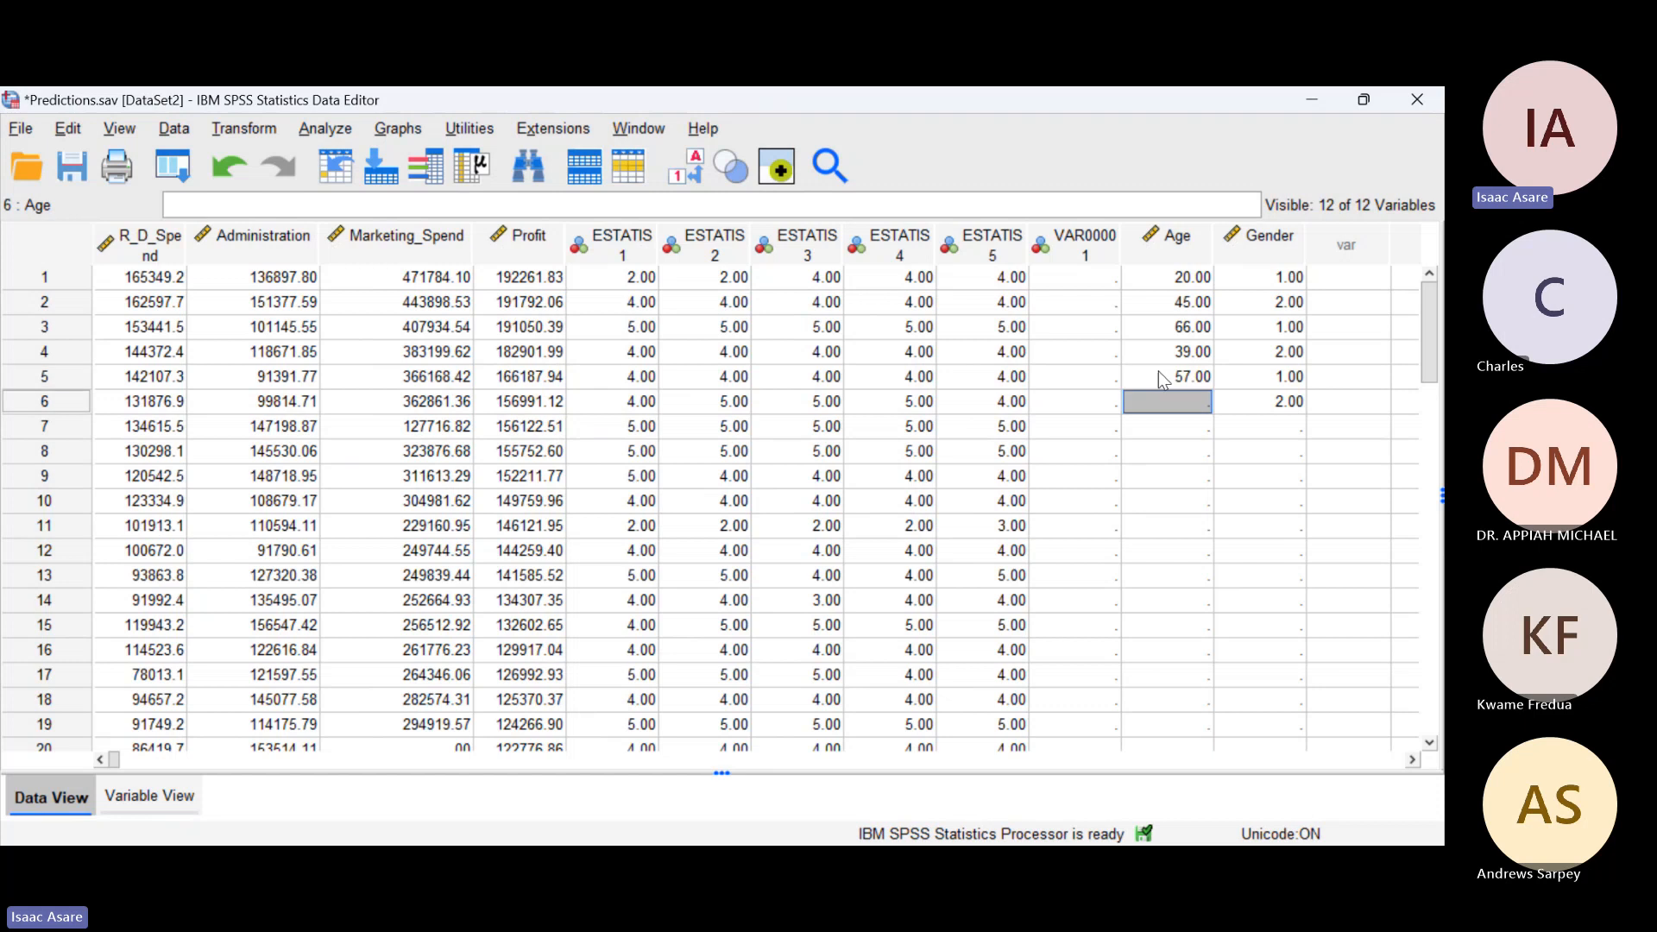
text(67)
key(Return)
text(89)
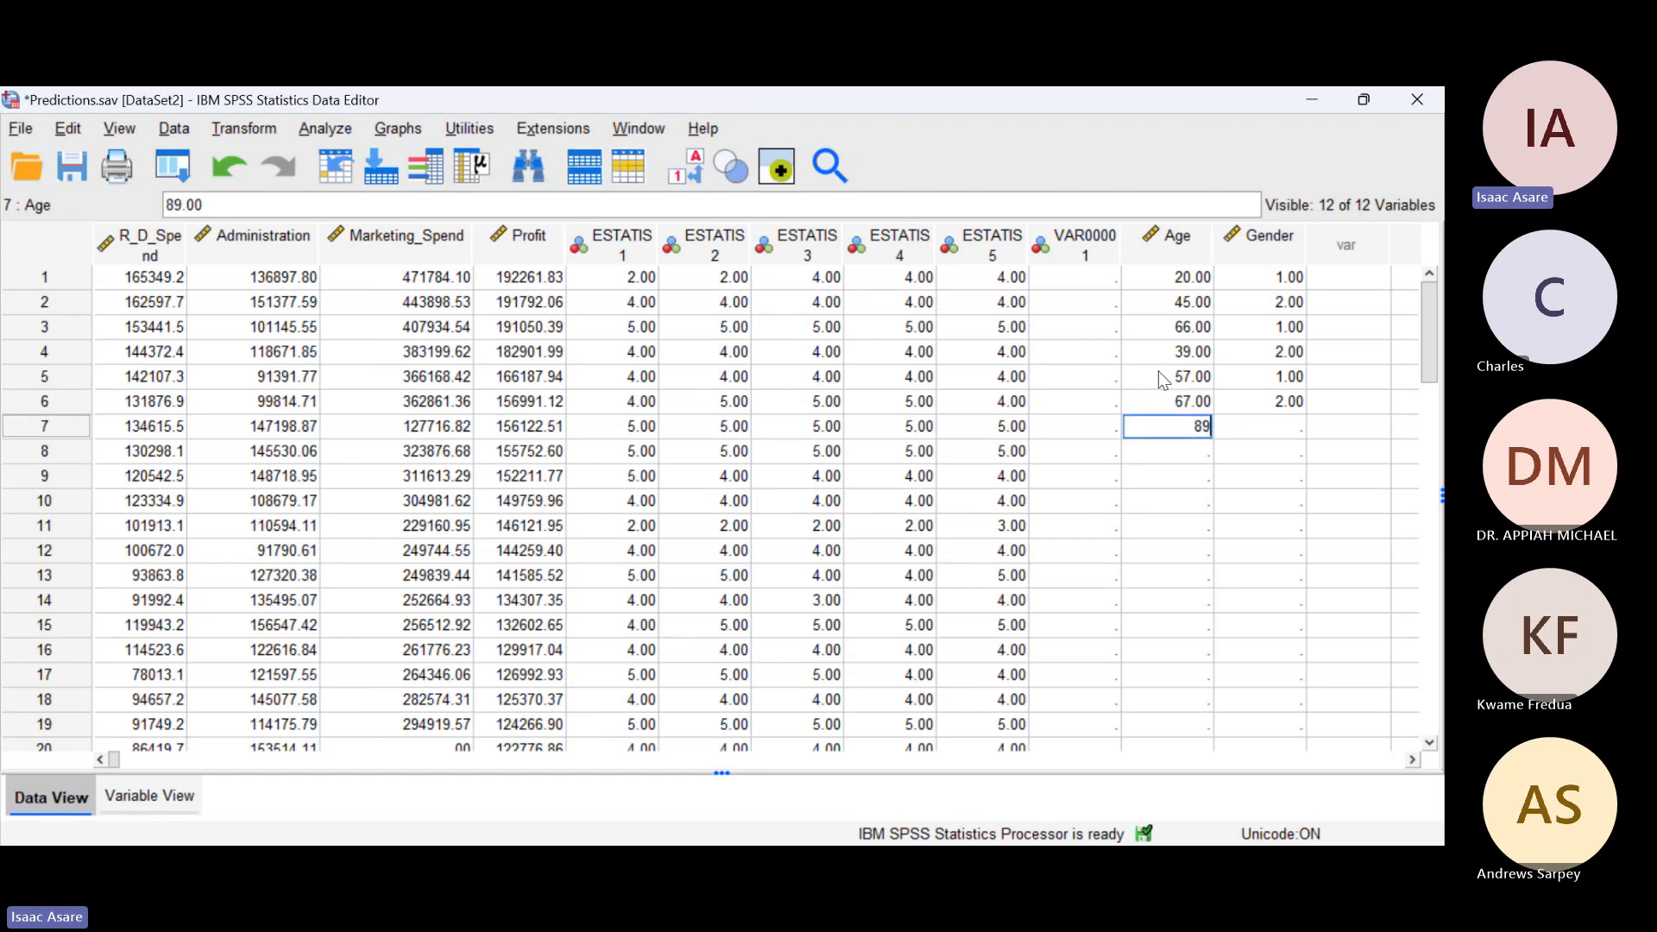
key(Return)
Step: Enter 87 as the Gender value of case 7
click(1292, 426)
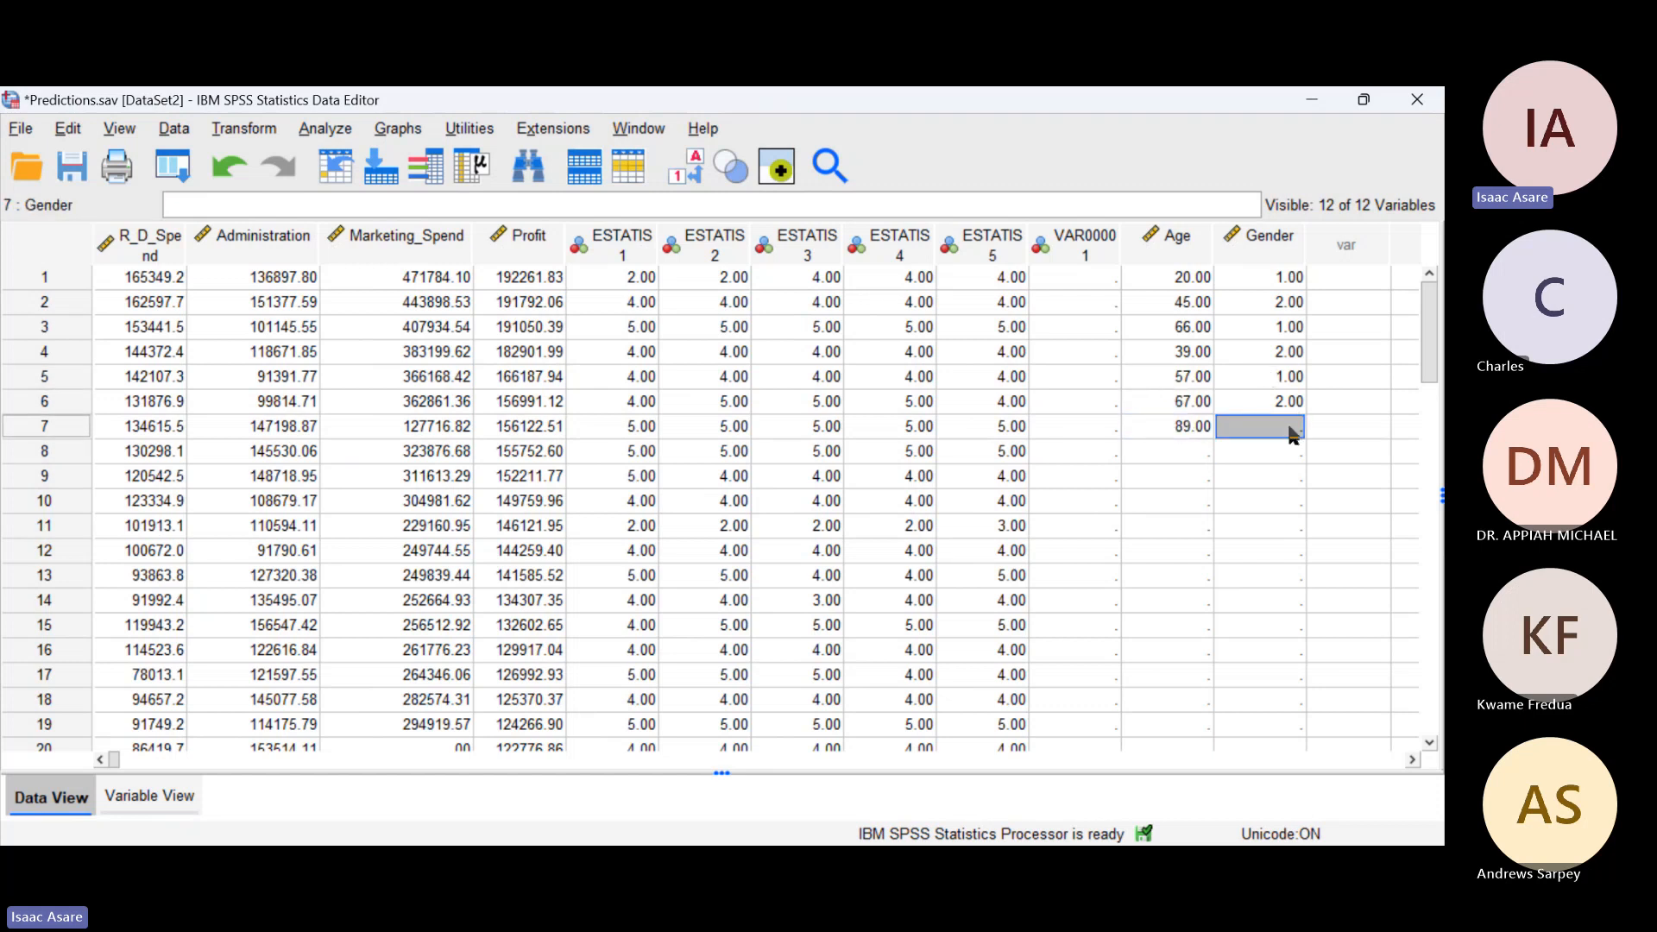
text(87)
key(Return)
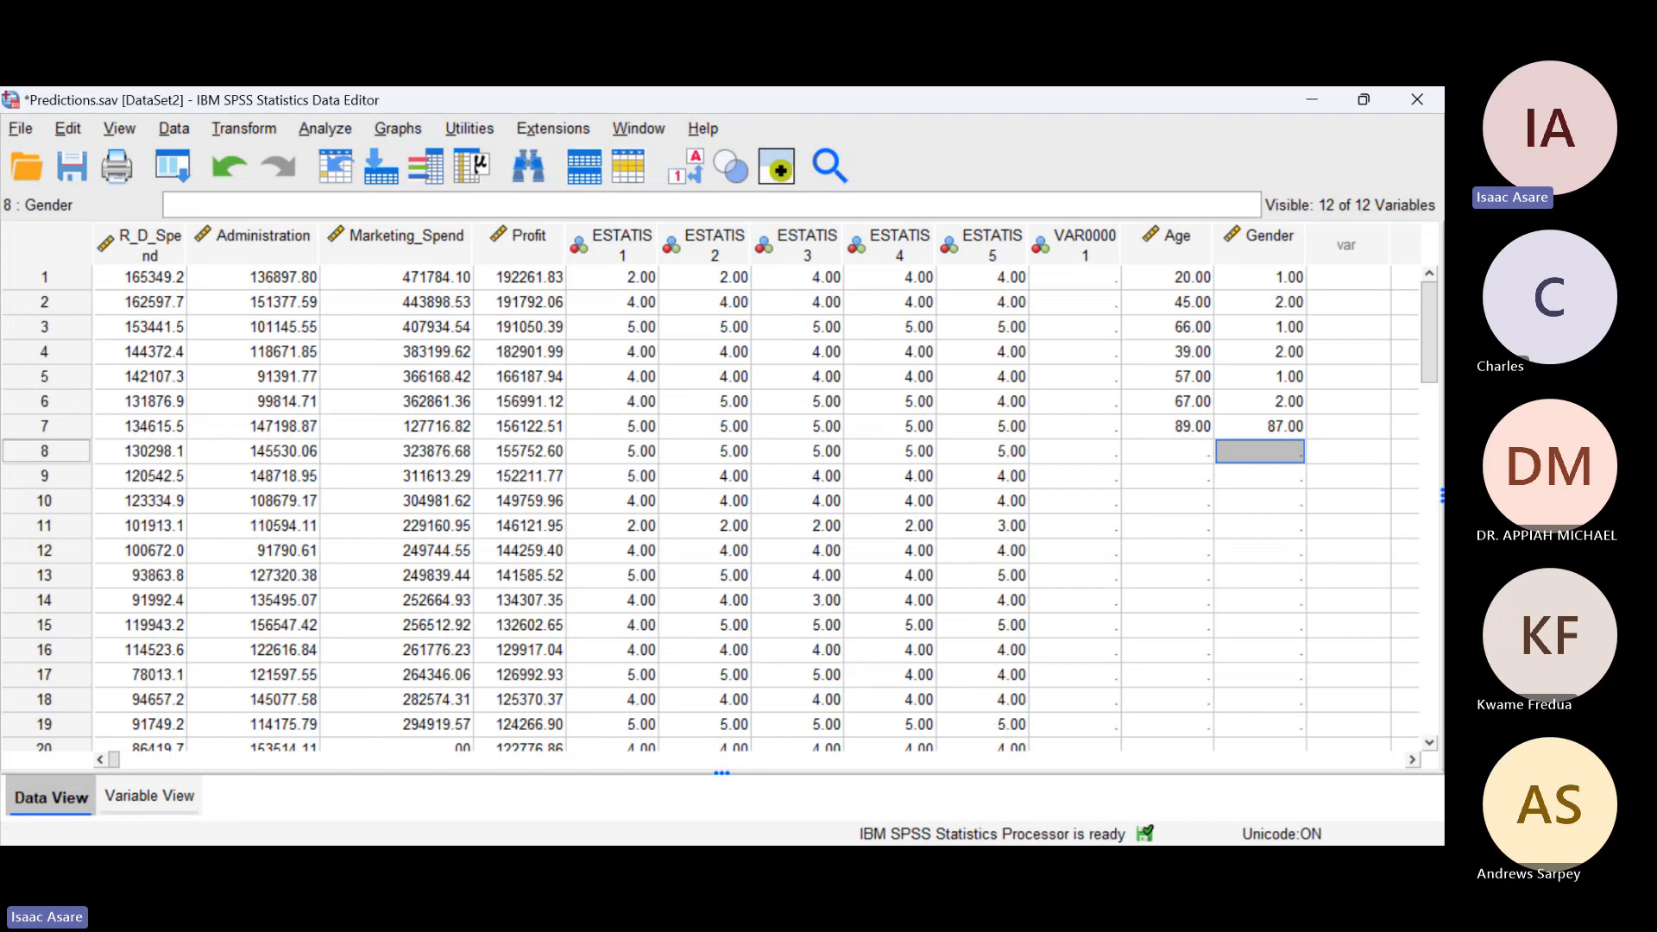
click(955, 716)
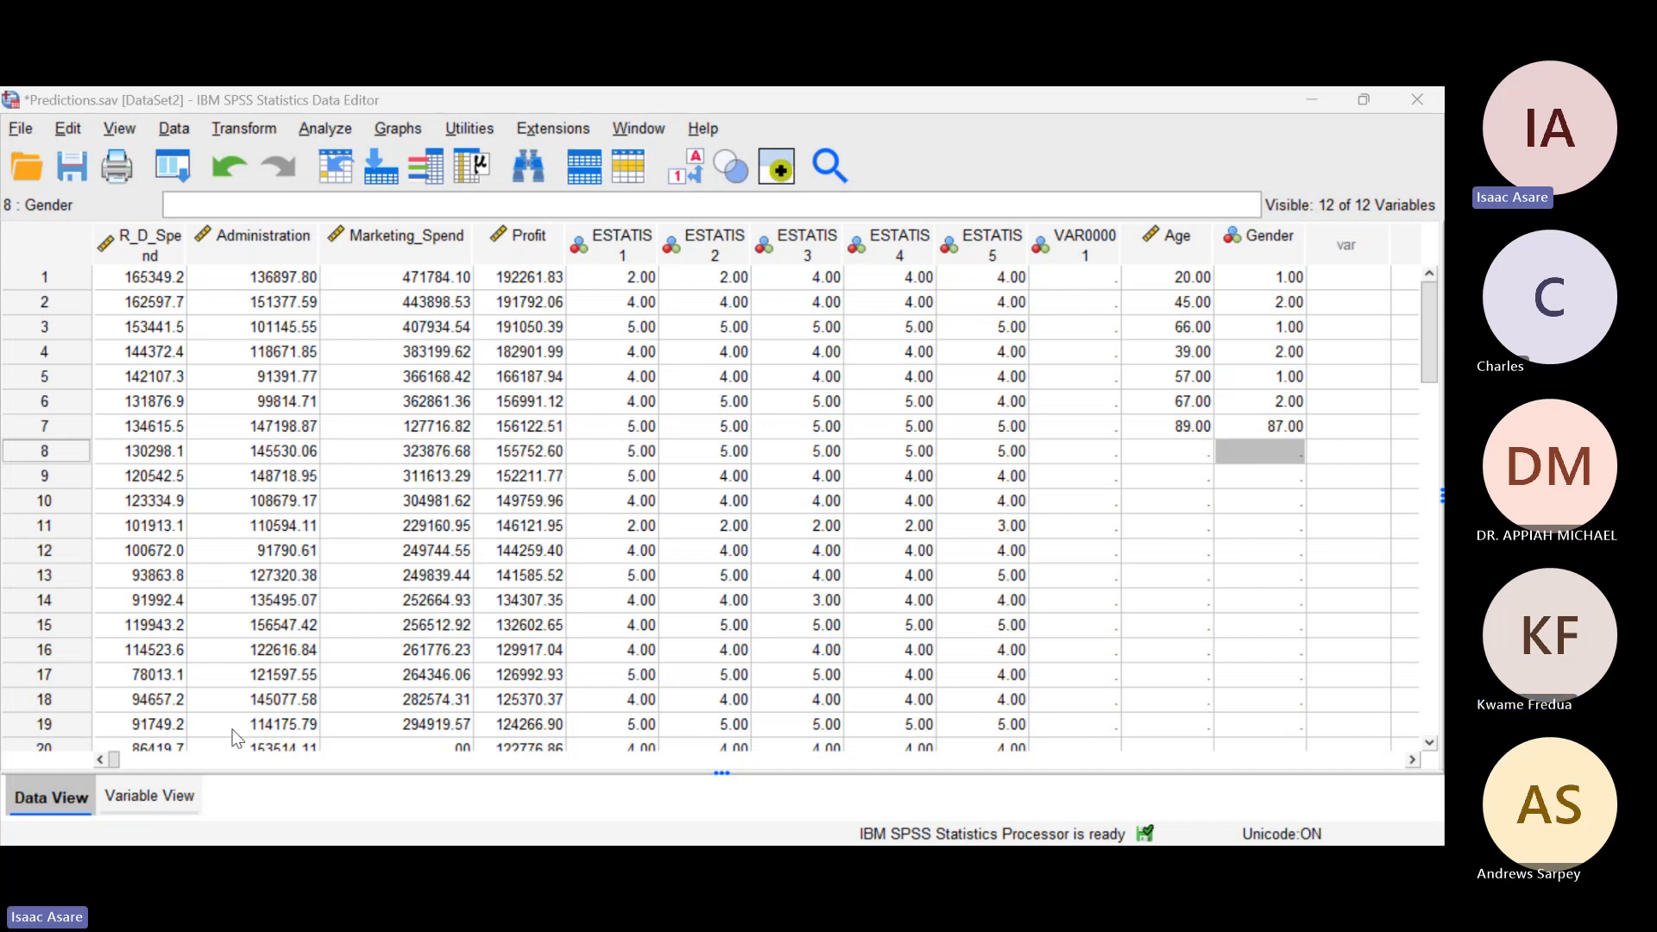
Step: Add a new variable named age_group below Gender in the variable definitions
click(139, 793)
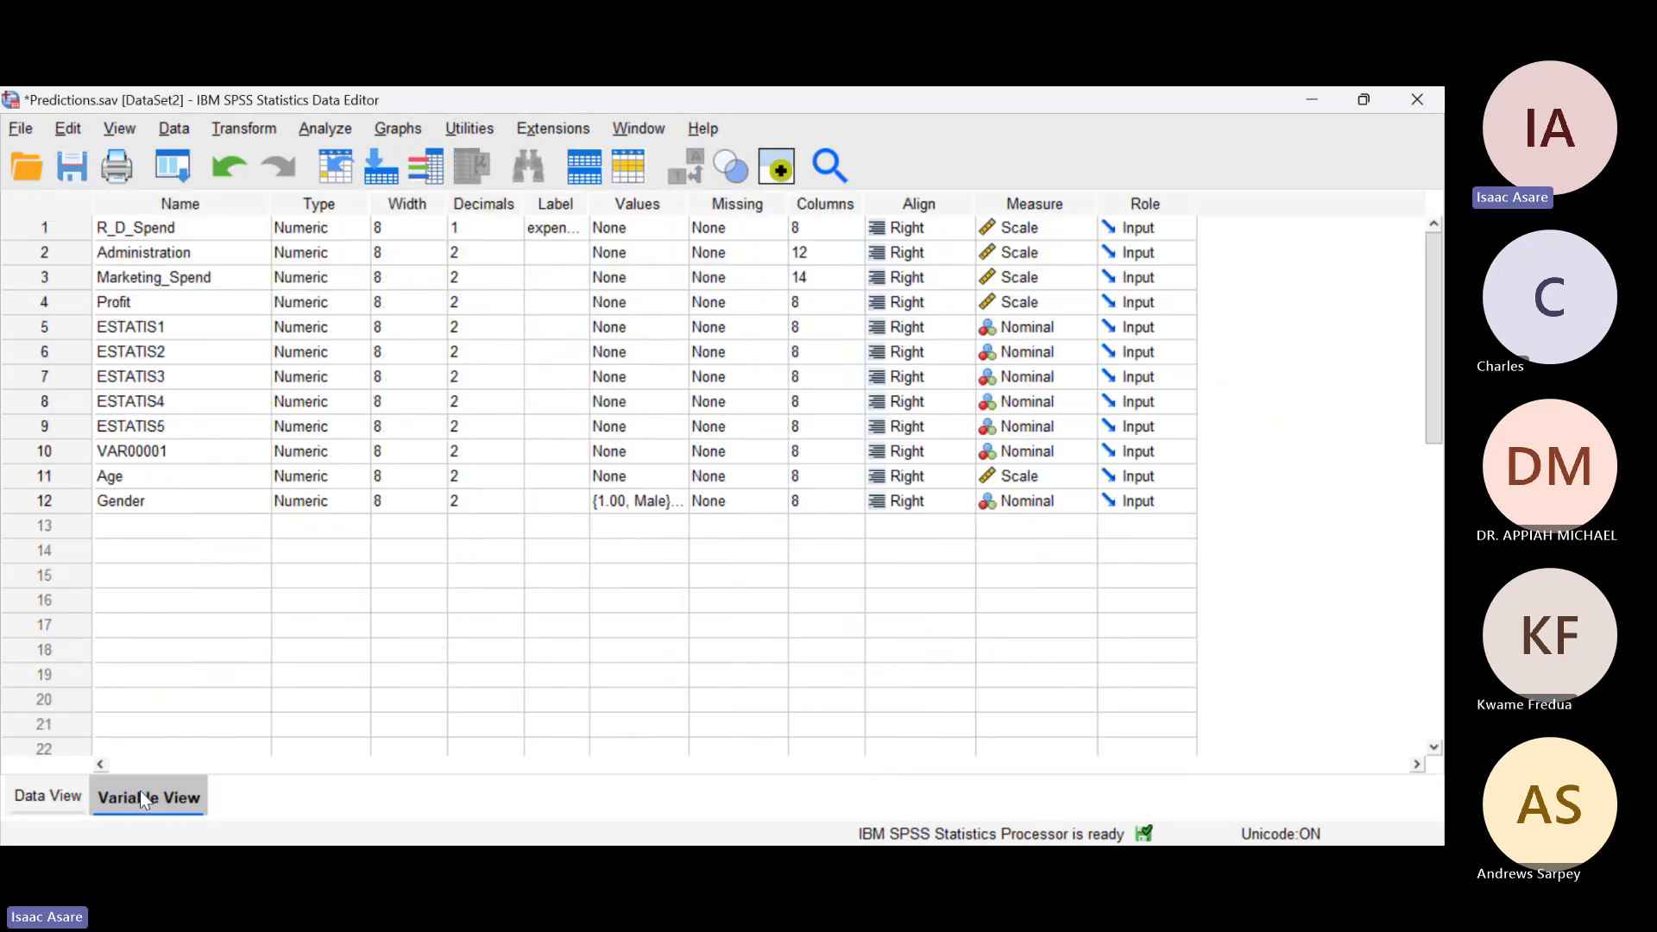
click(129, 524)
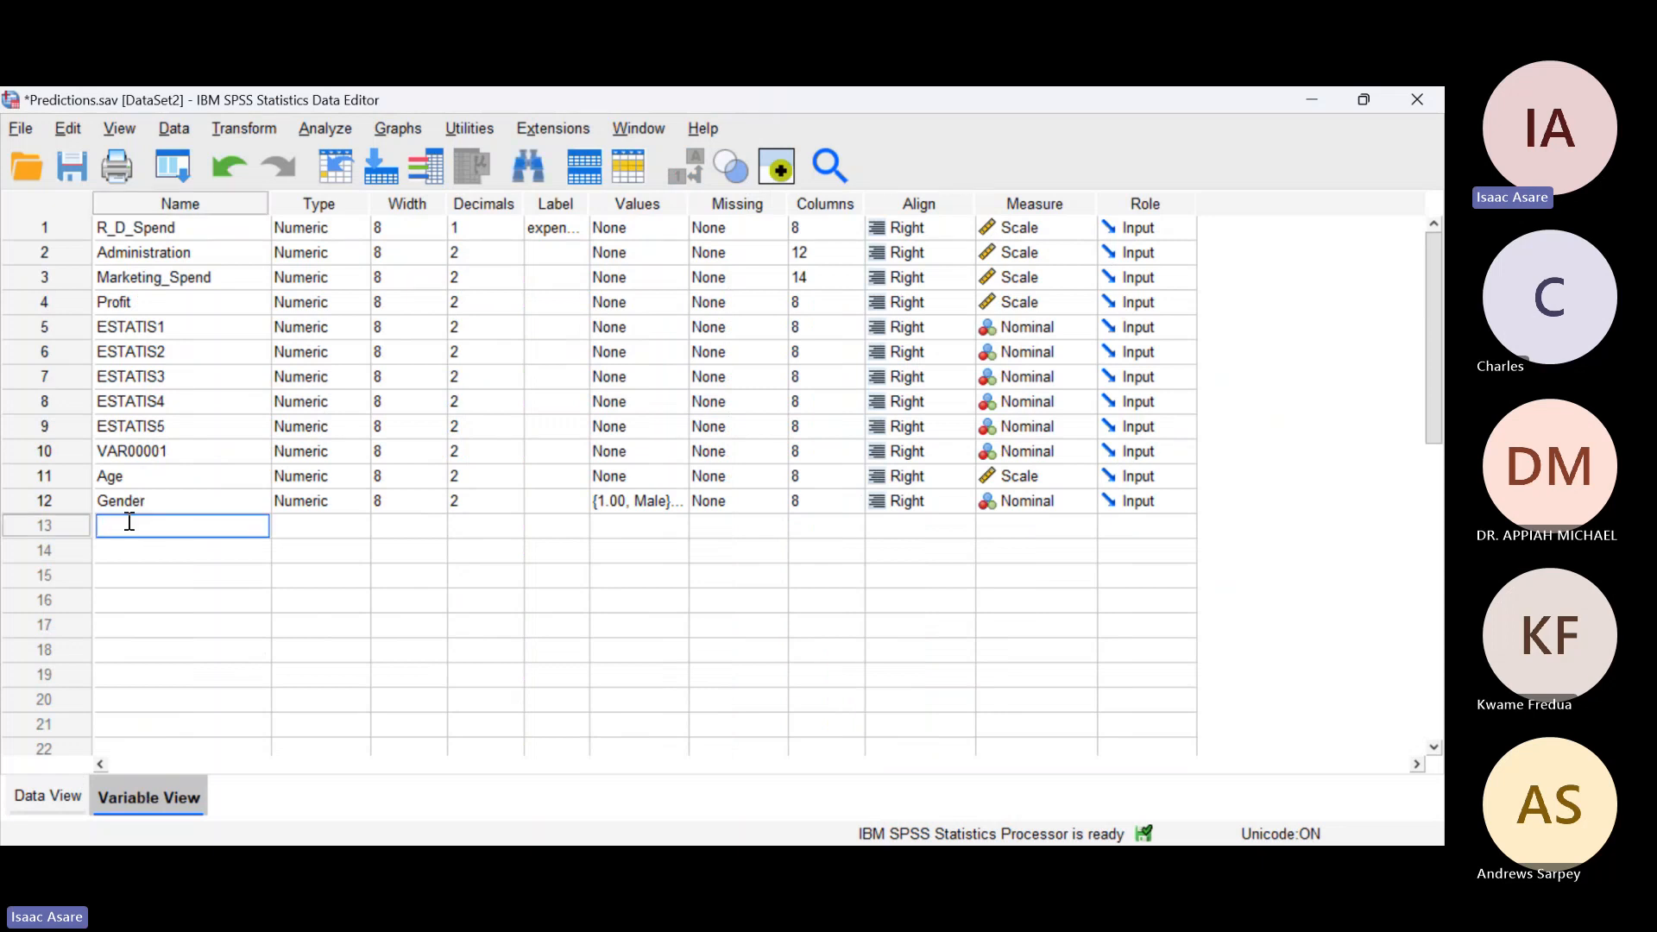
text(age_group)
key(Return)
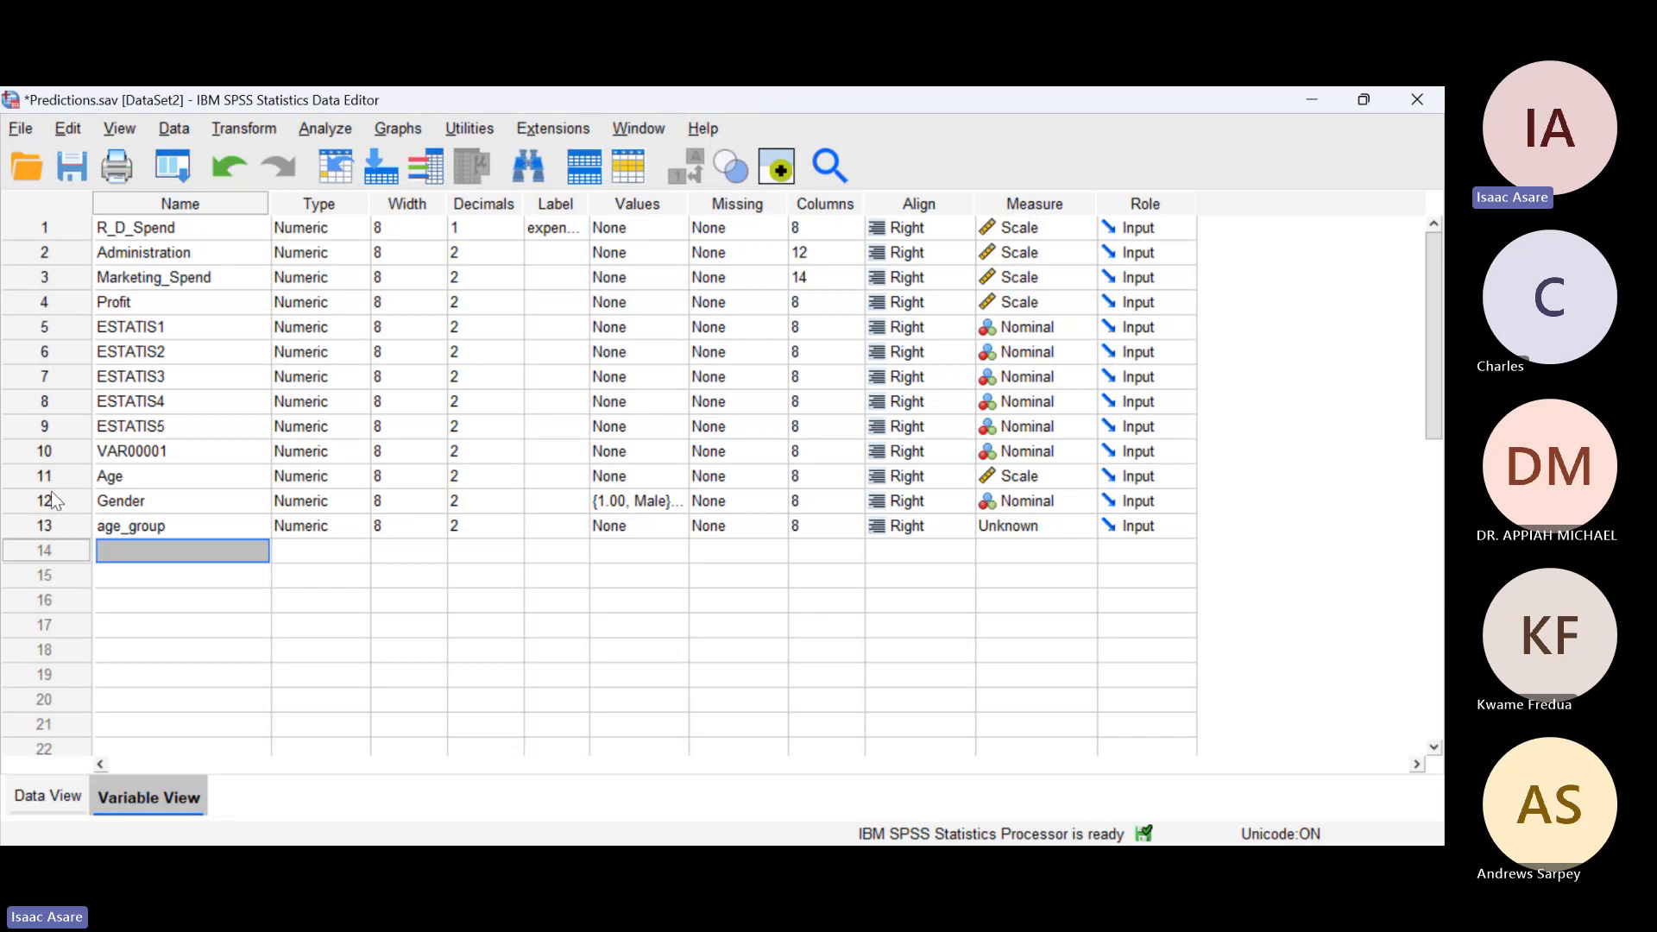
Step: Return to the data and highlight the Age values of cases 1 to 7
click(45, 796)
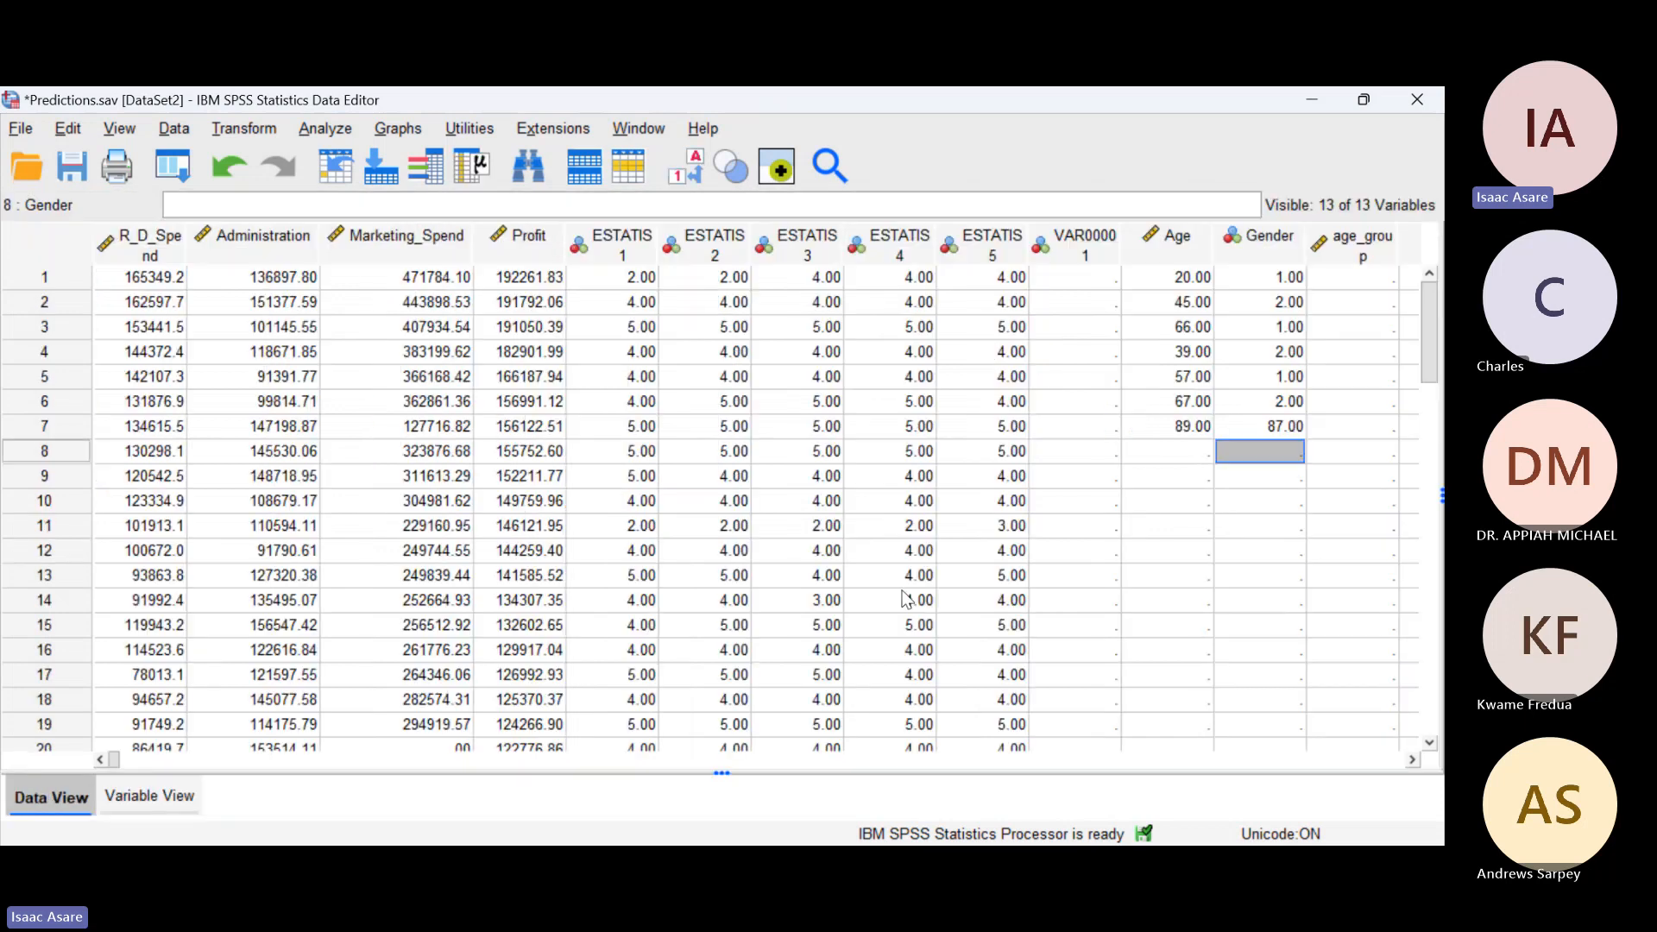
click(1185, 278)
drag(1185, 278, 1178, 427)
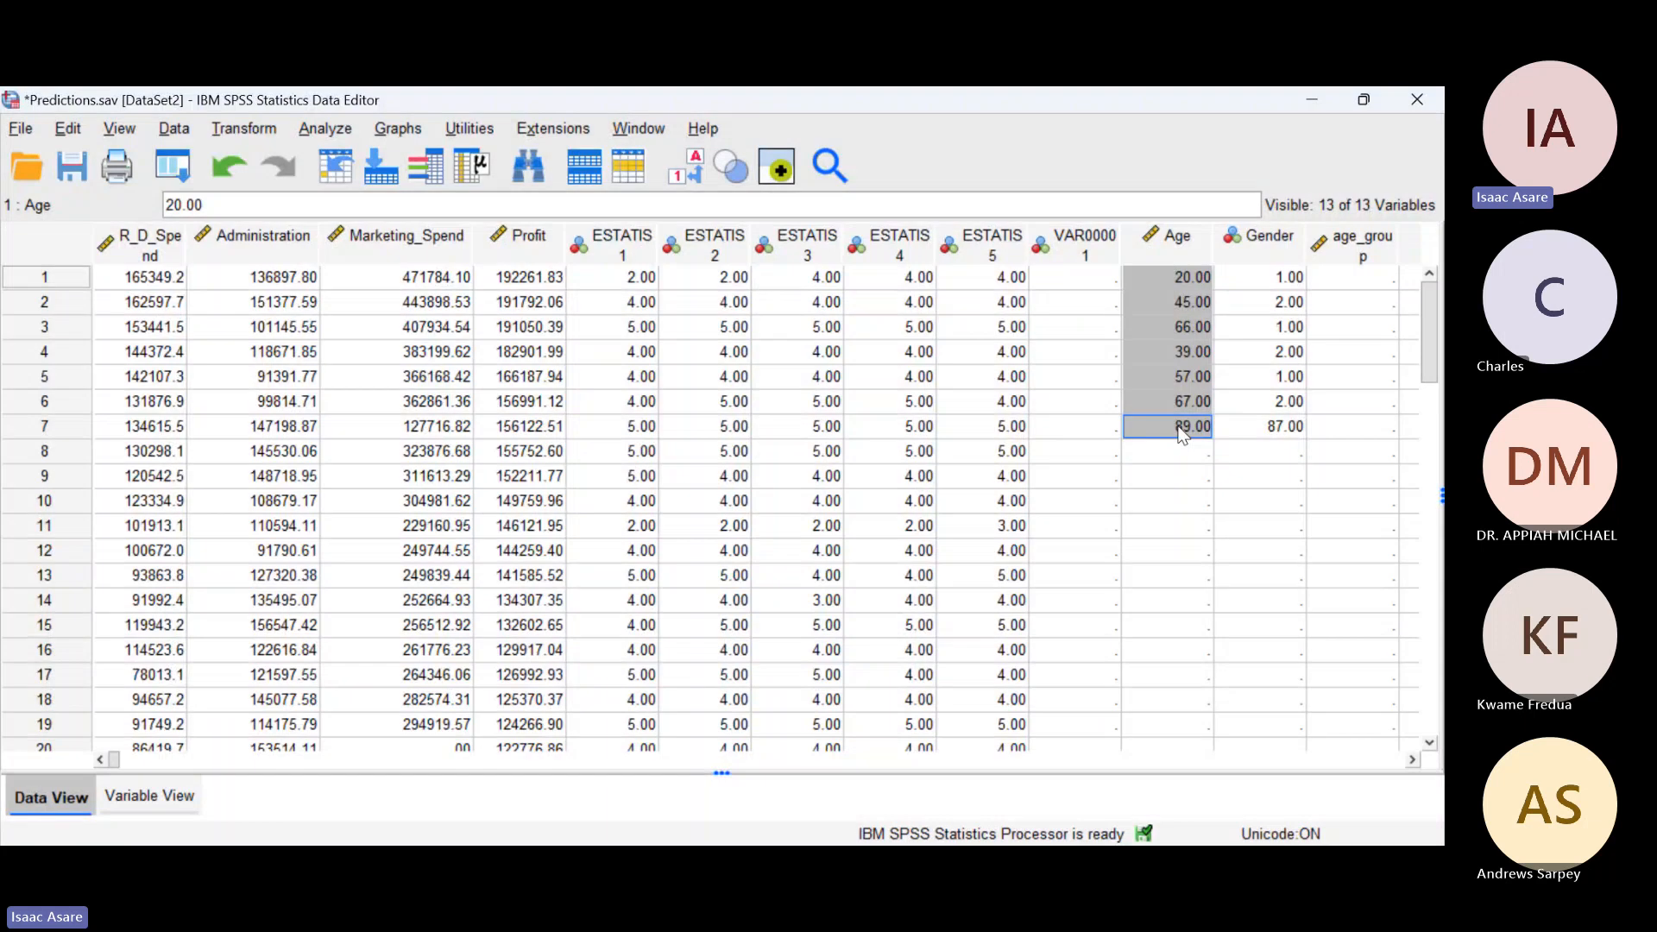
Step: Start the value labels of age_group by assigning the label 18-25 to value 1
click(147, 796)
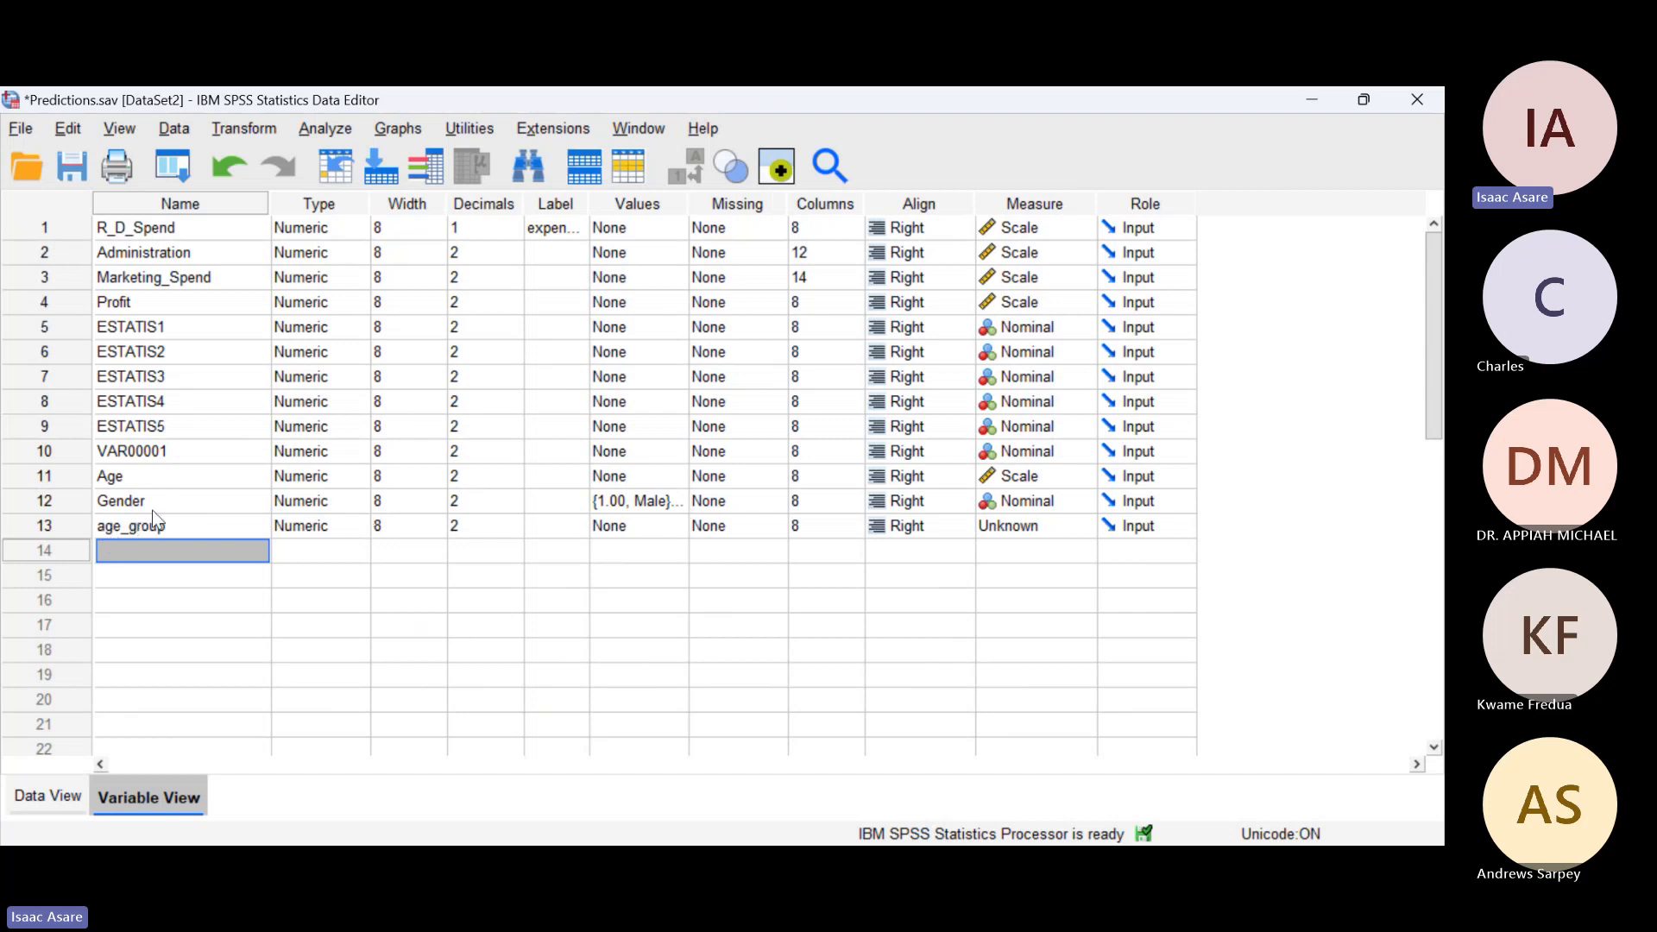
click(674, 531)
click(675, 531)
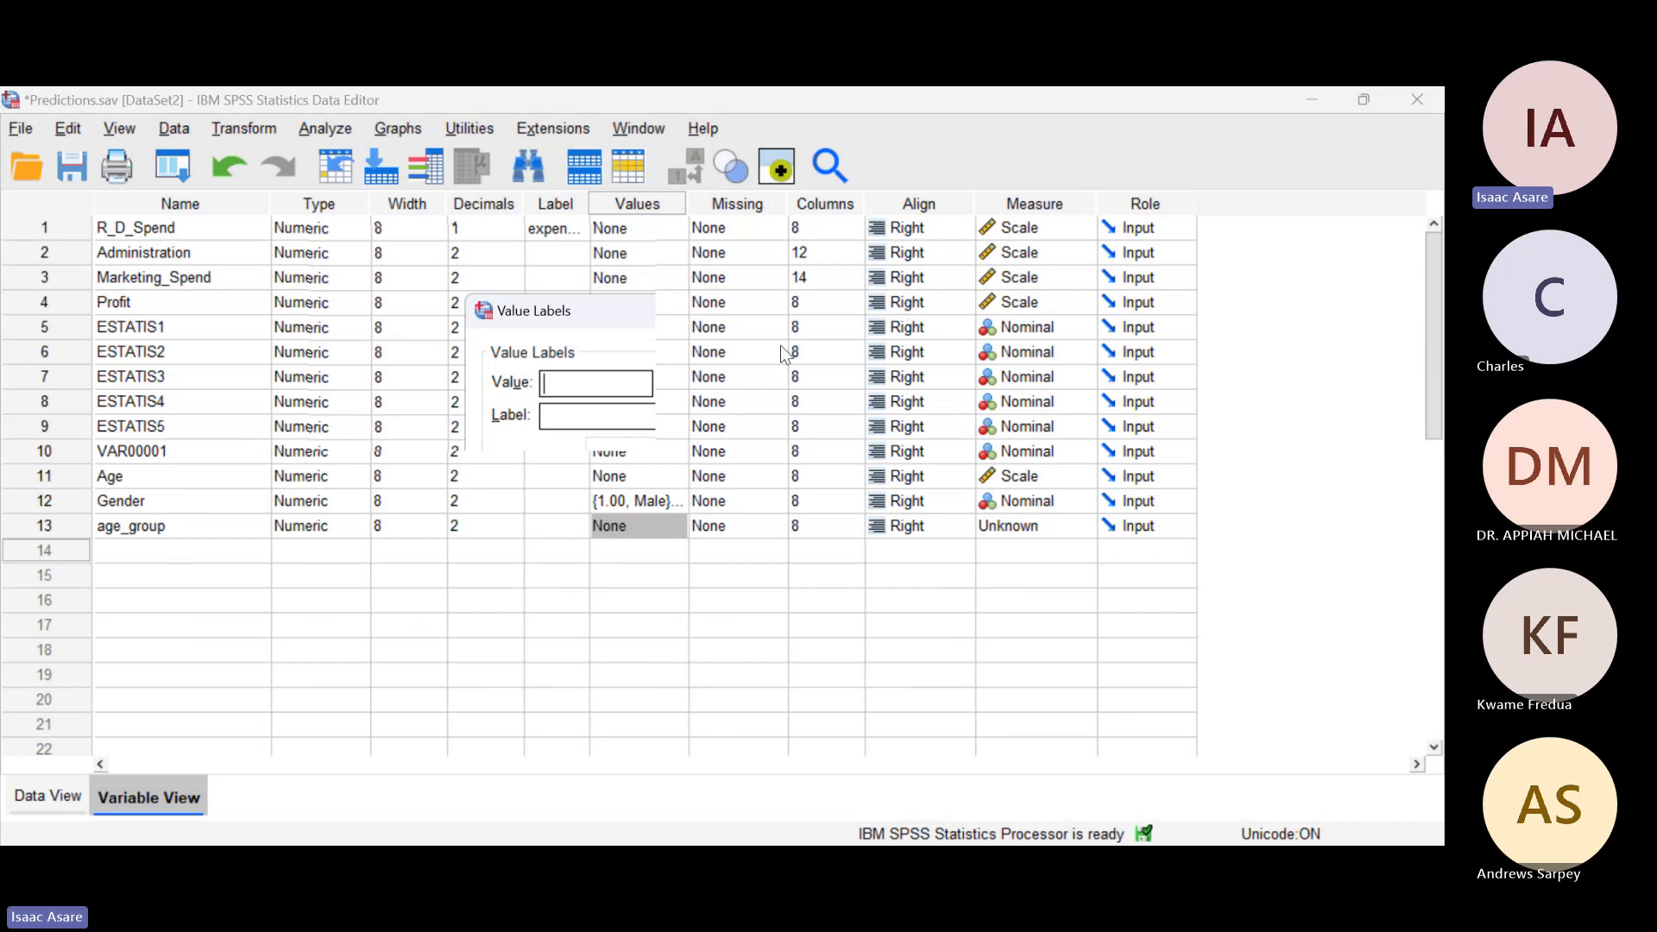
text(1)
text(18-)
text(25)
click(514, 489)
Step: Add the age_group value labels 26-30 for value 2 and 31-35 for value 3, and apply them
text(2)
text(26-)
text(30)
click(543, 464)
text(3)
key(Tab)
text(31-35)
click(545, 474)
click(654, 604)
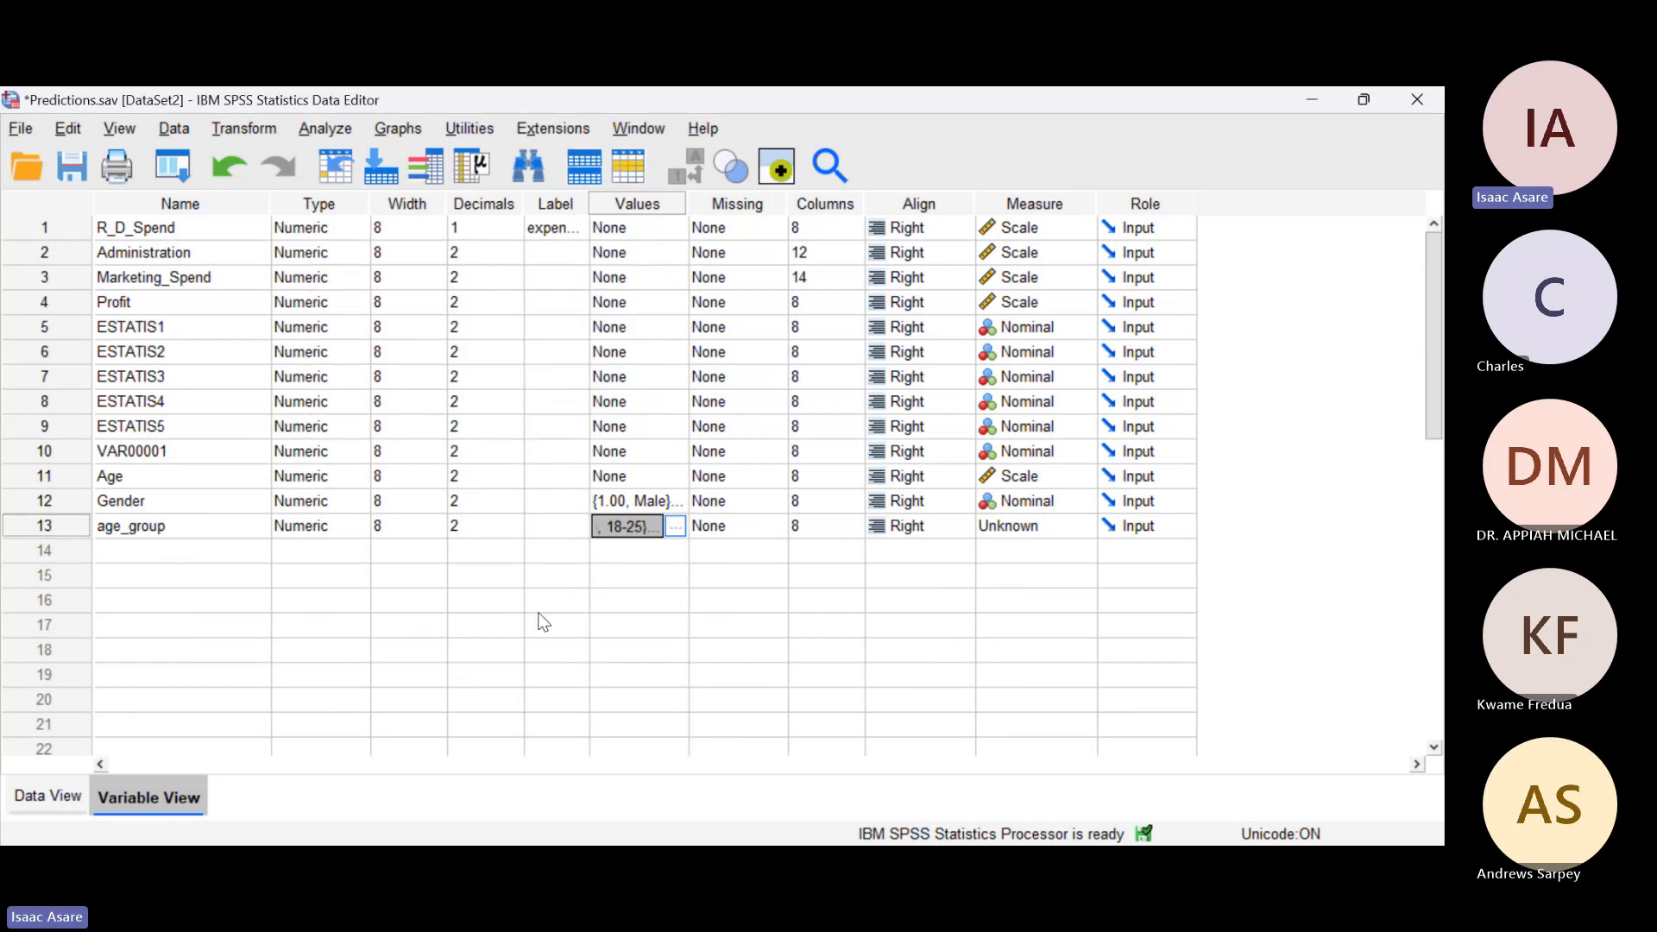
Step: Enter the age_group codes 1, 3, 2, 1, 2, 1 and 2 for cases 1 to 7 in the data
click(18, 794)
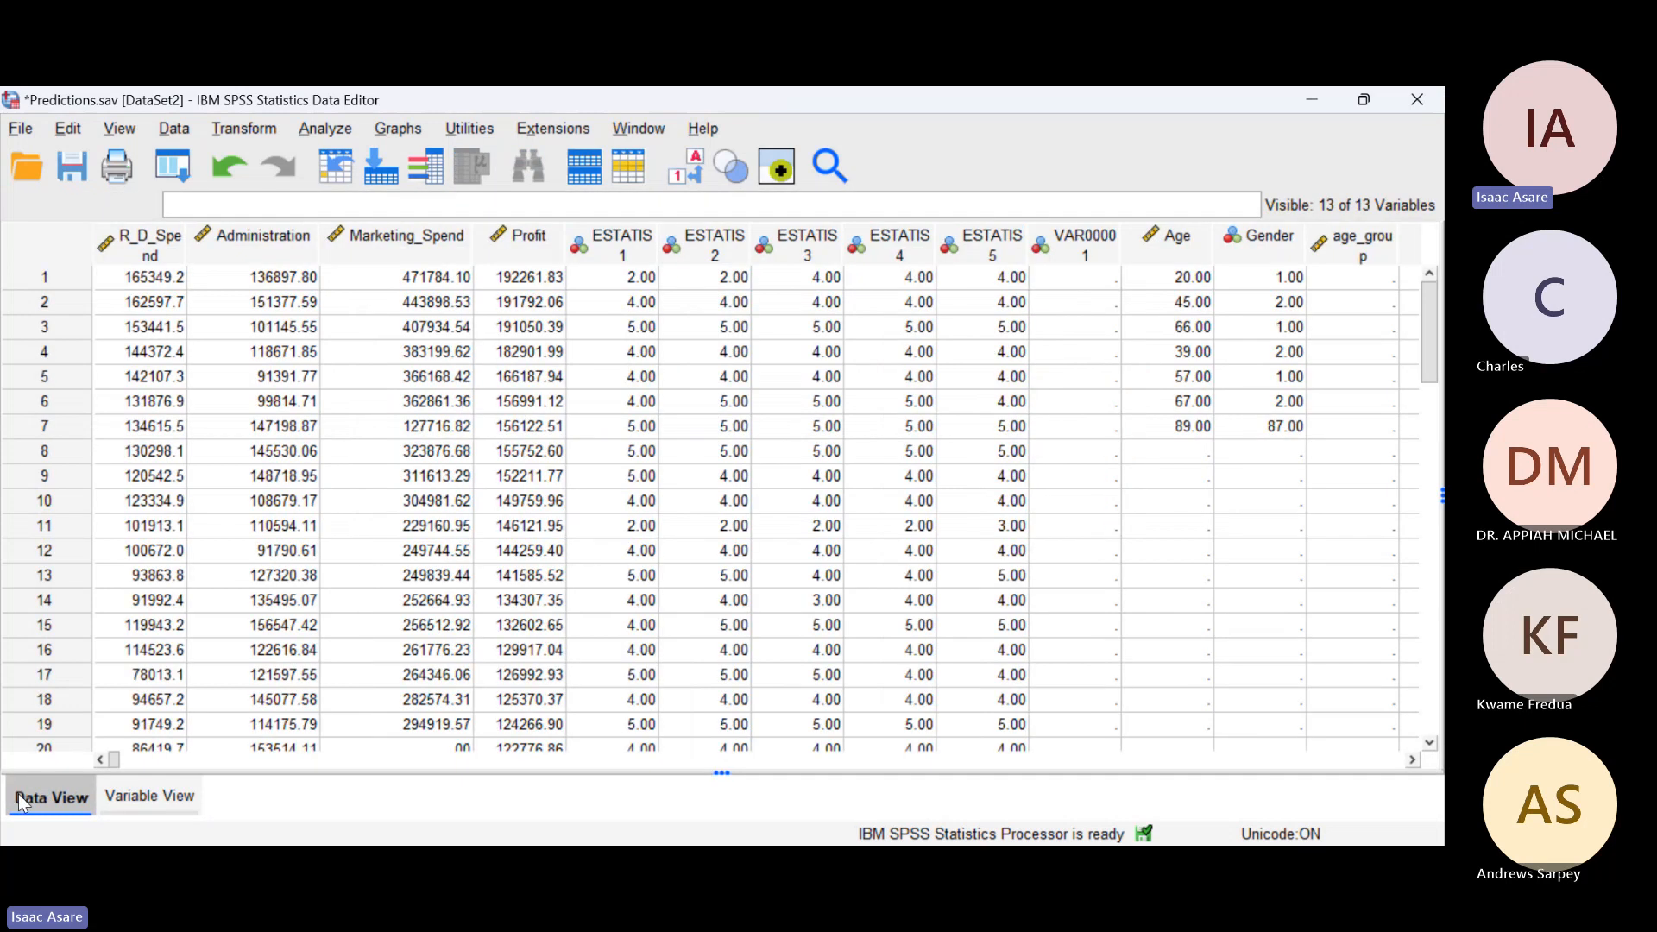
click(1413, 759)
click(1413, 760)
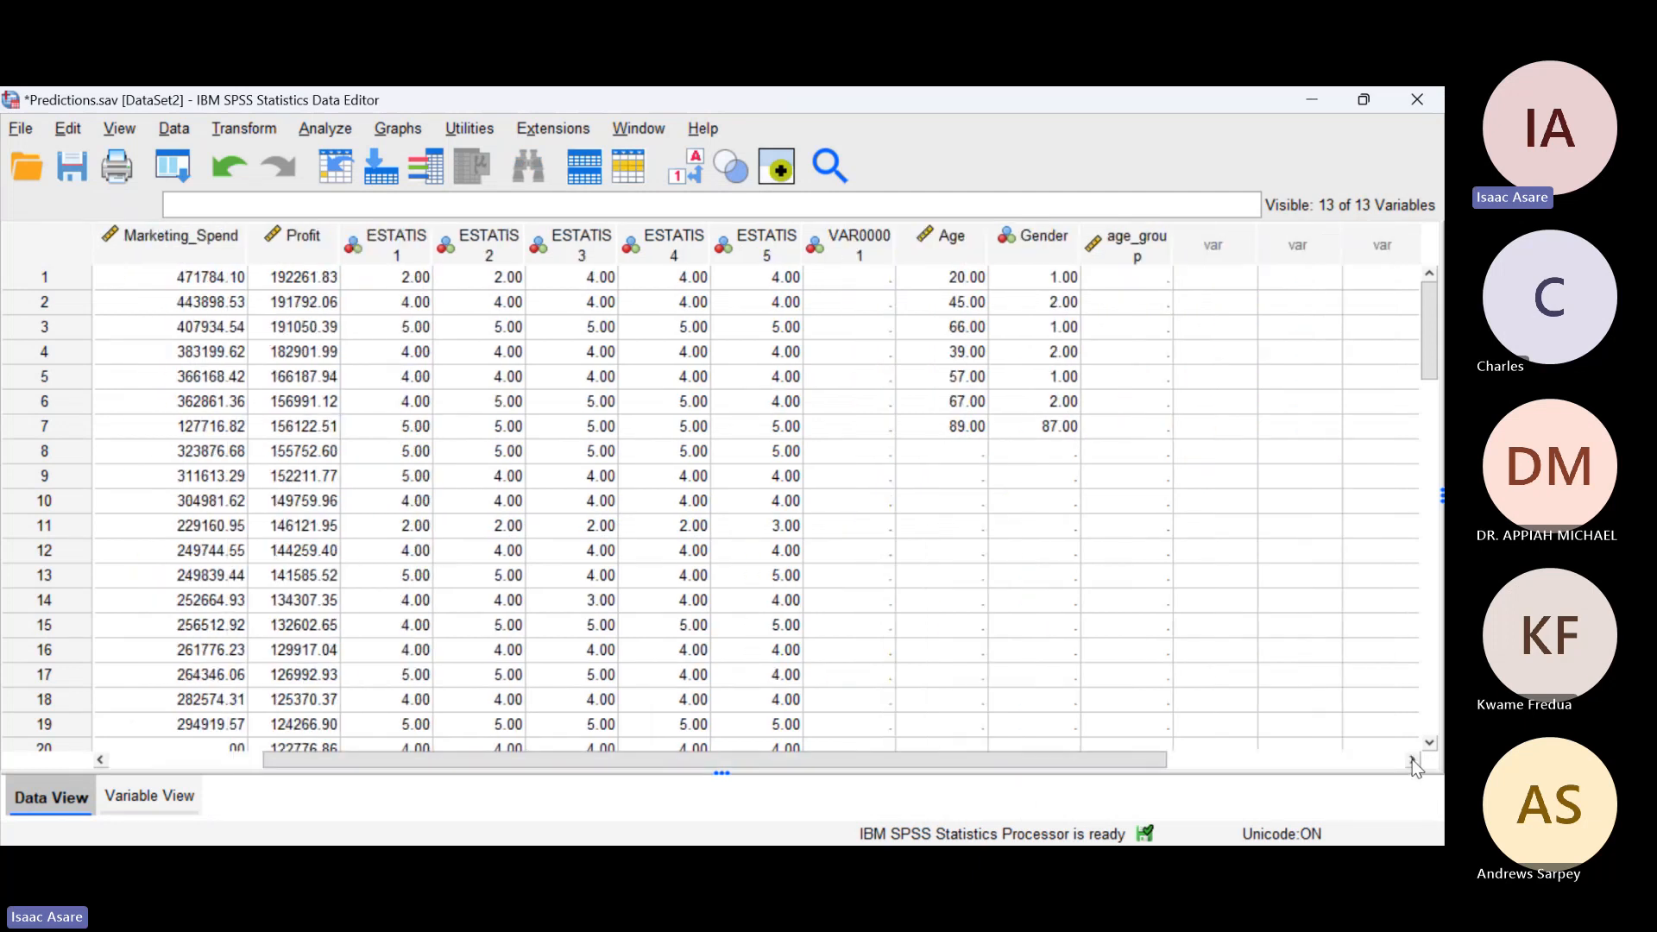
click(1117, 279)
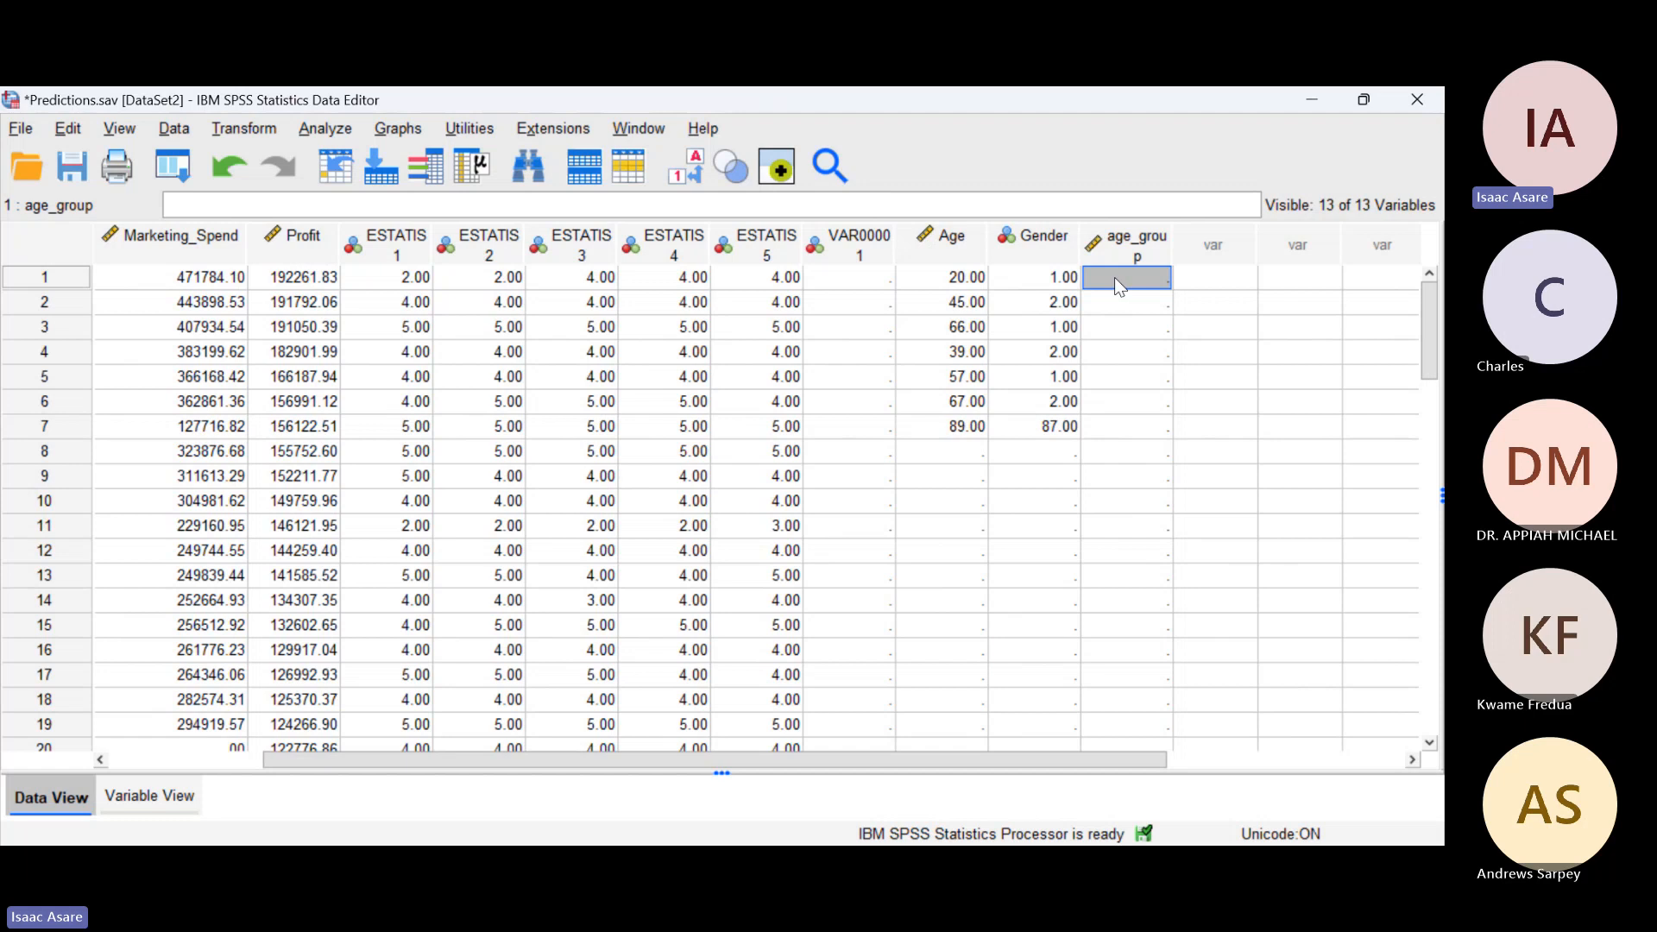
text(1.00)
key(Return)
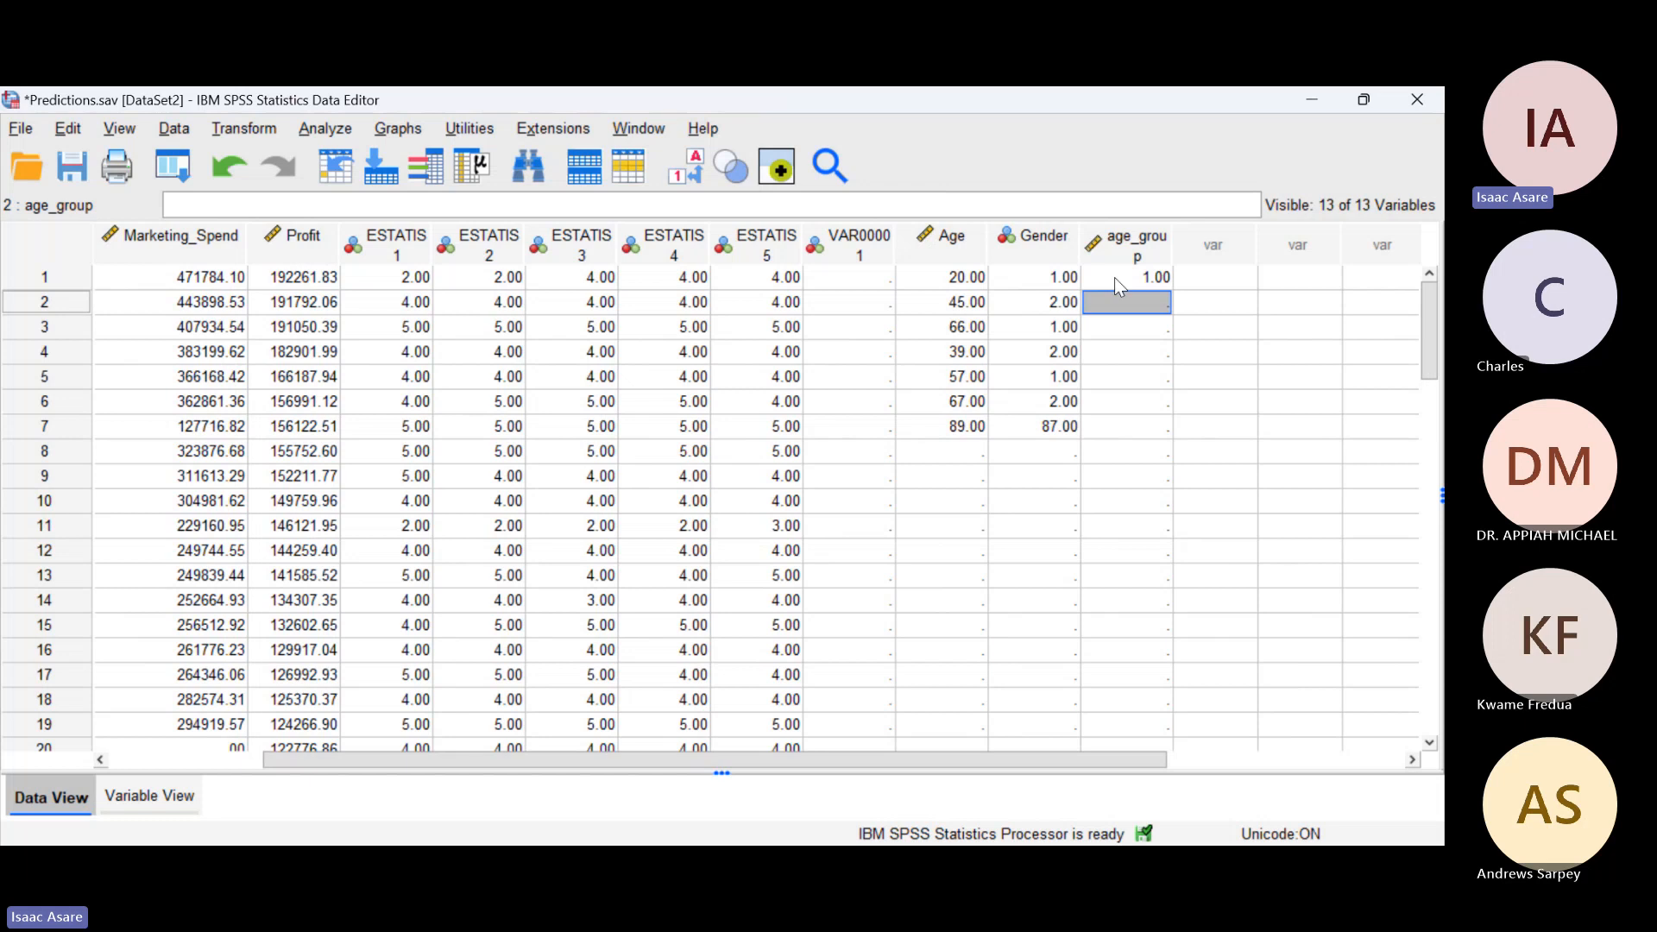
text(3.00)
key(Return)
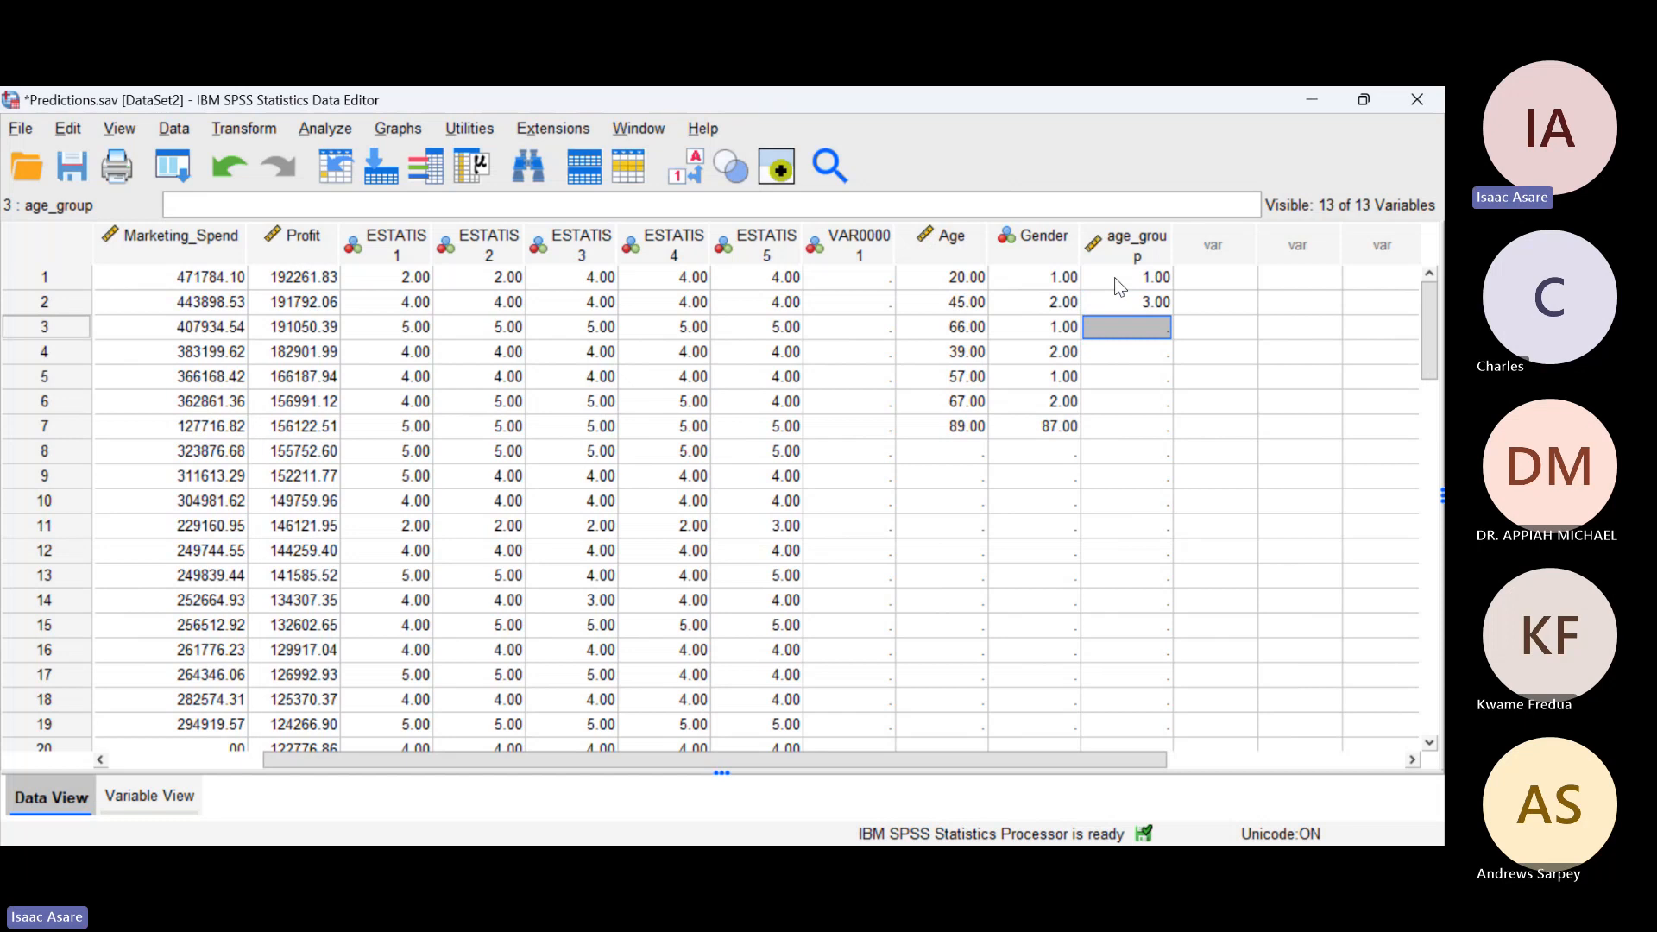
text(2)
key(Return)
text(1)
key(Return)
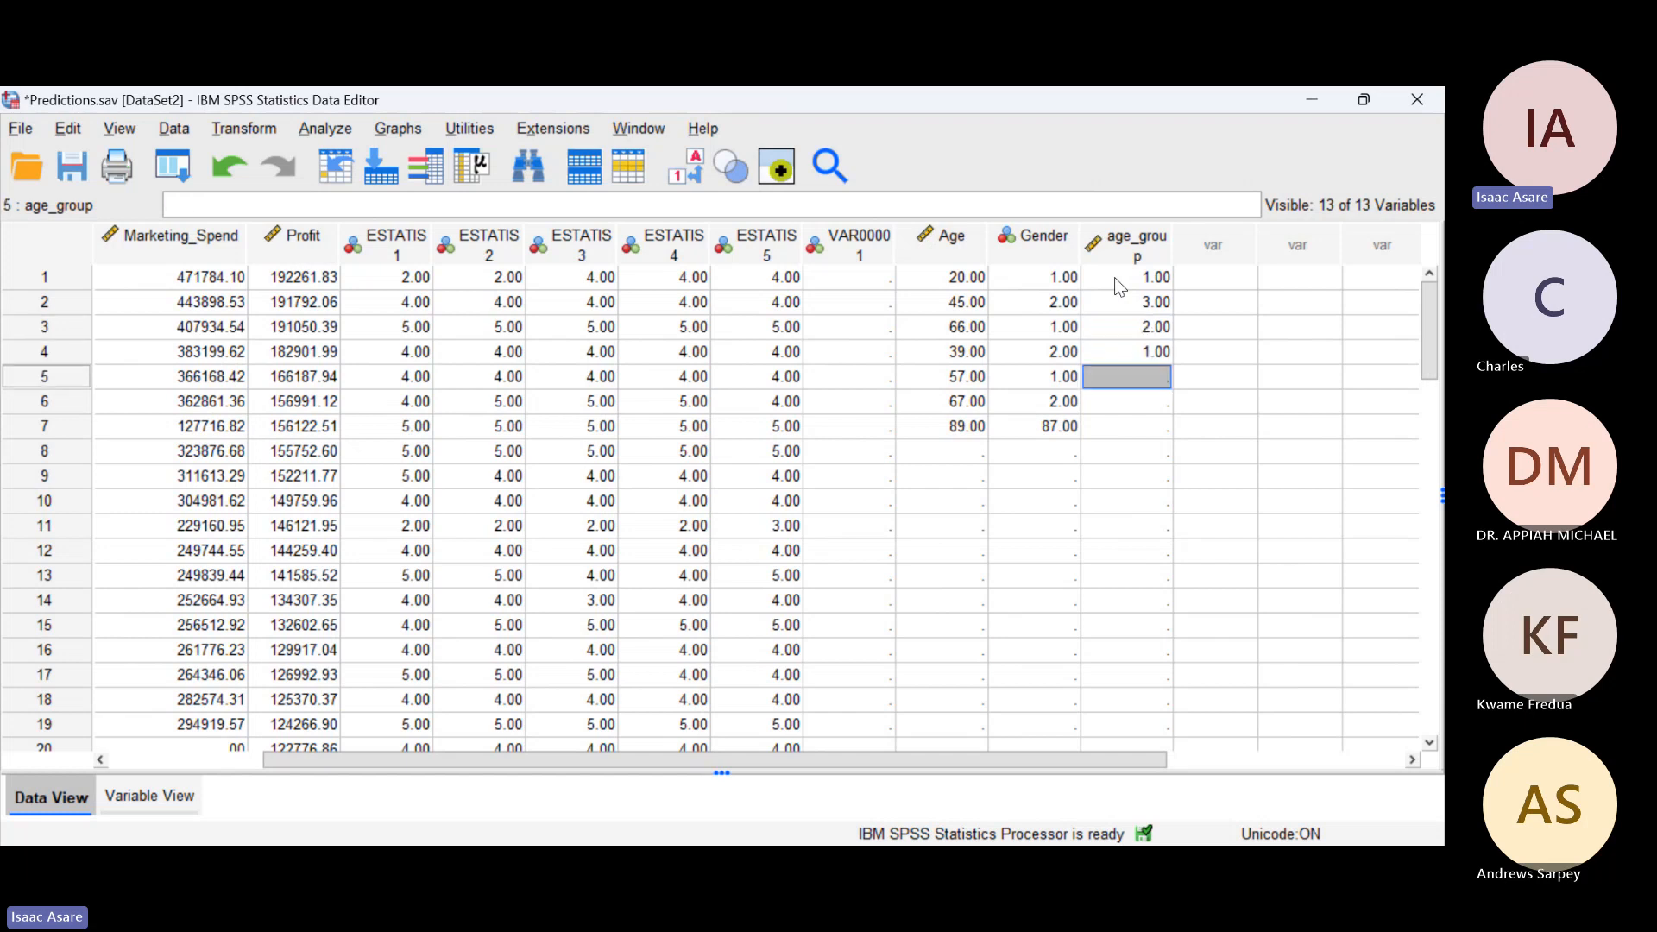
text(2)
key(Return)
text(1)
key(Return)
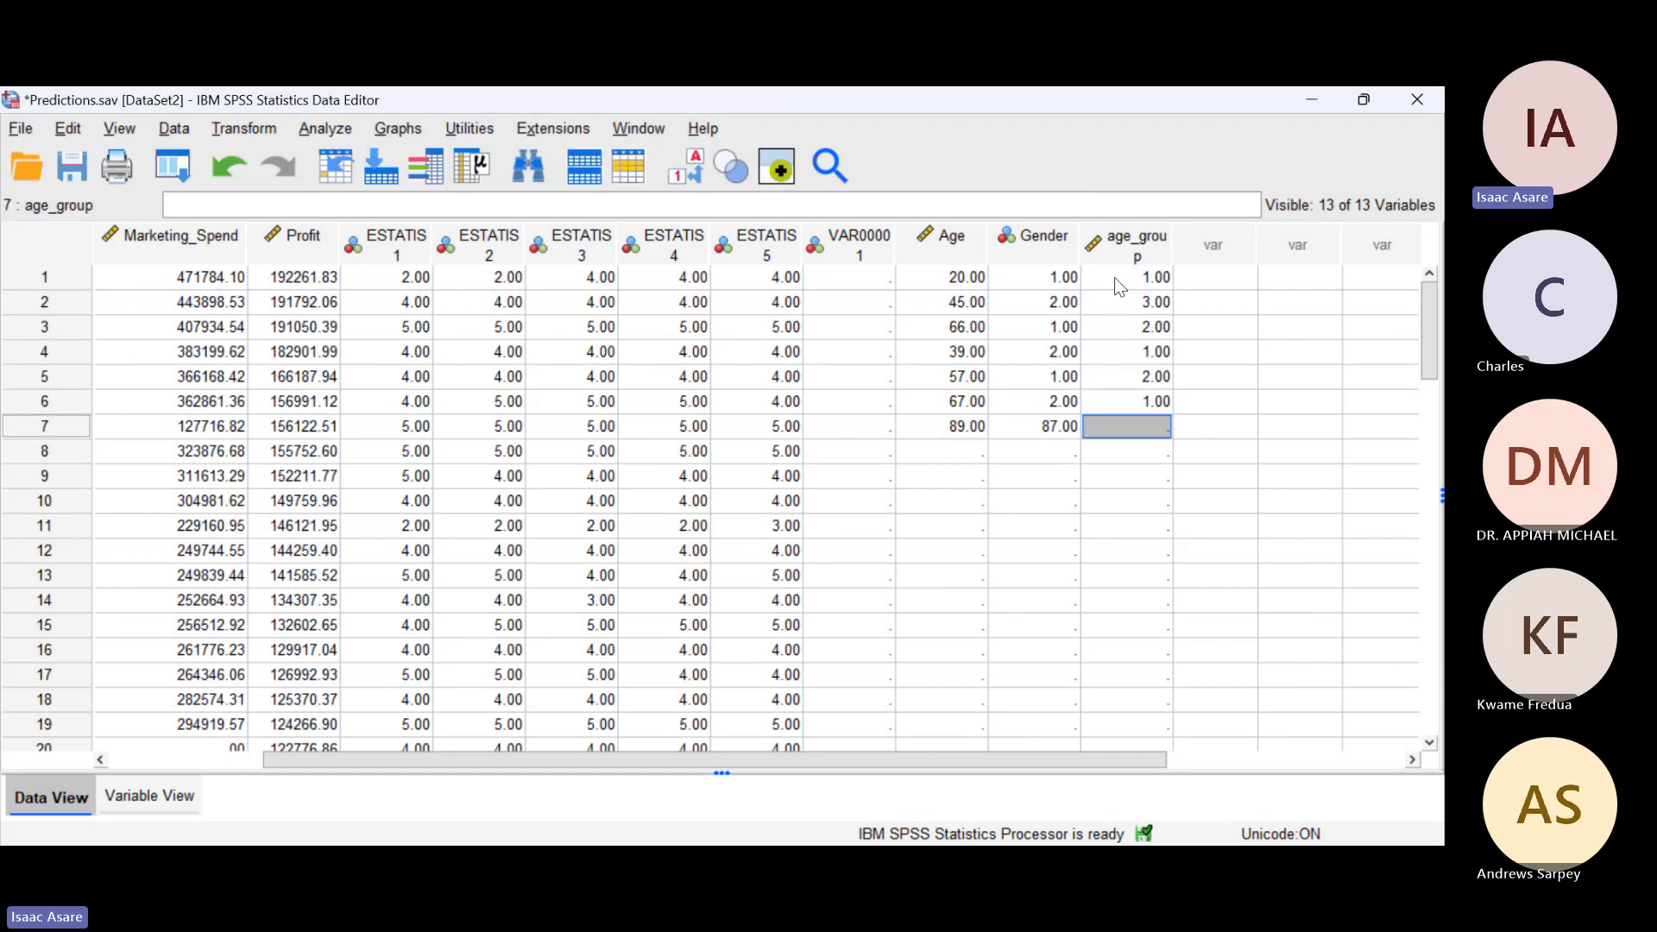
text(2)
key(Return)
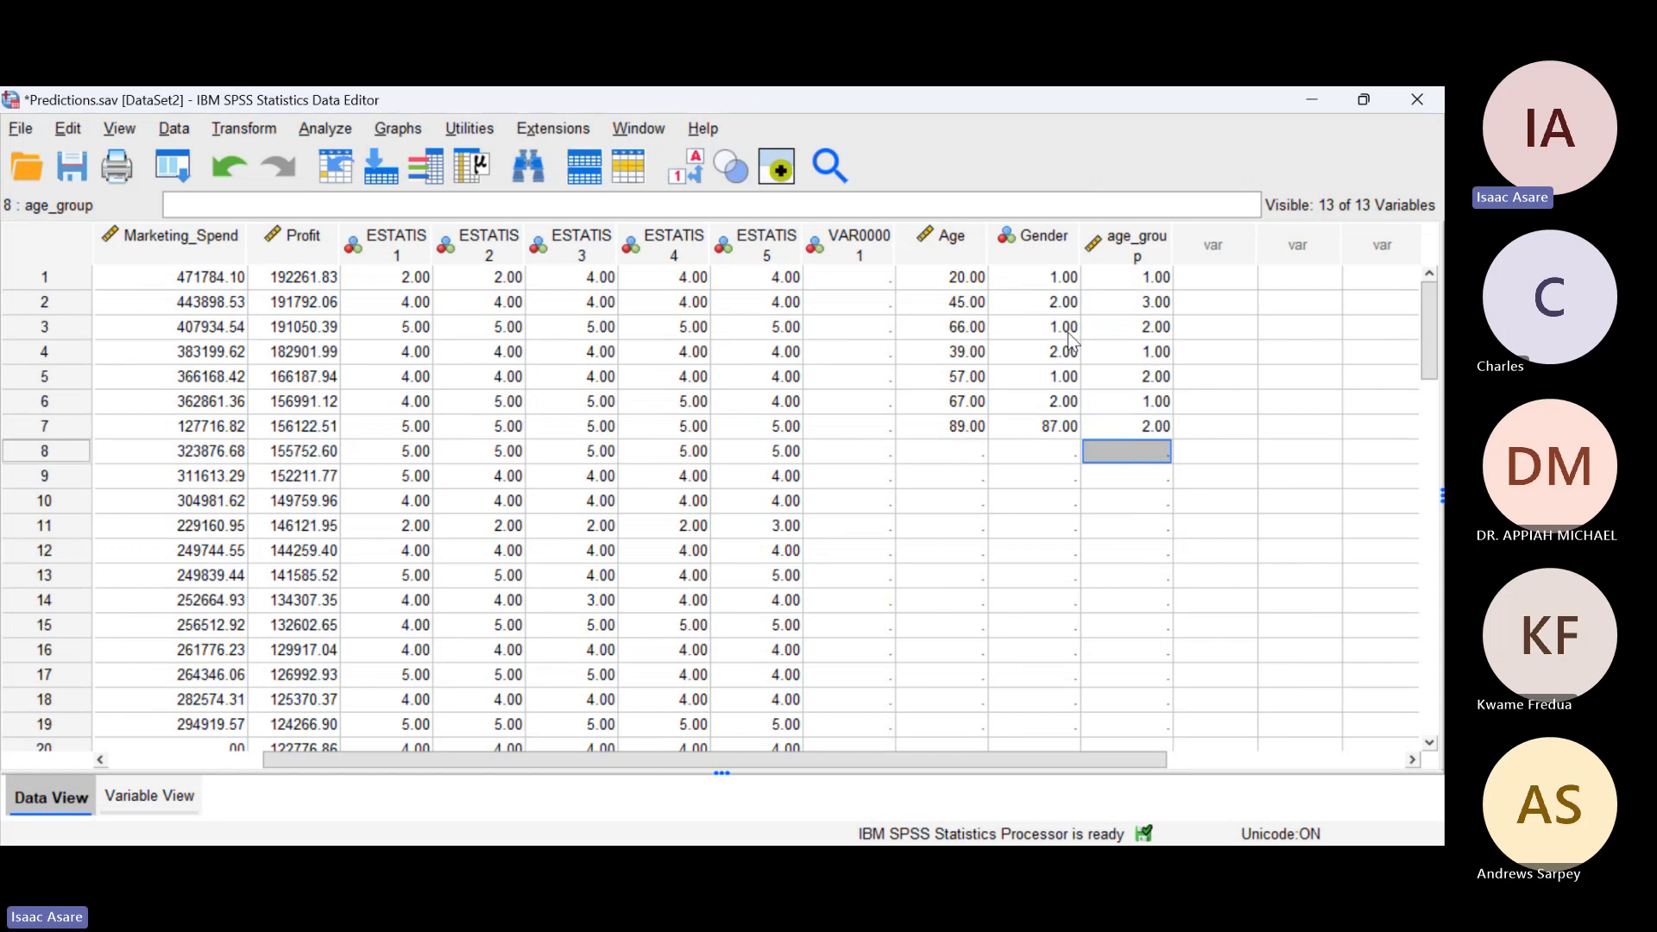
Step: Change the Gender code of case 7 to 1
click(1051, 432)
text(1)
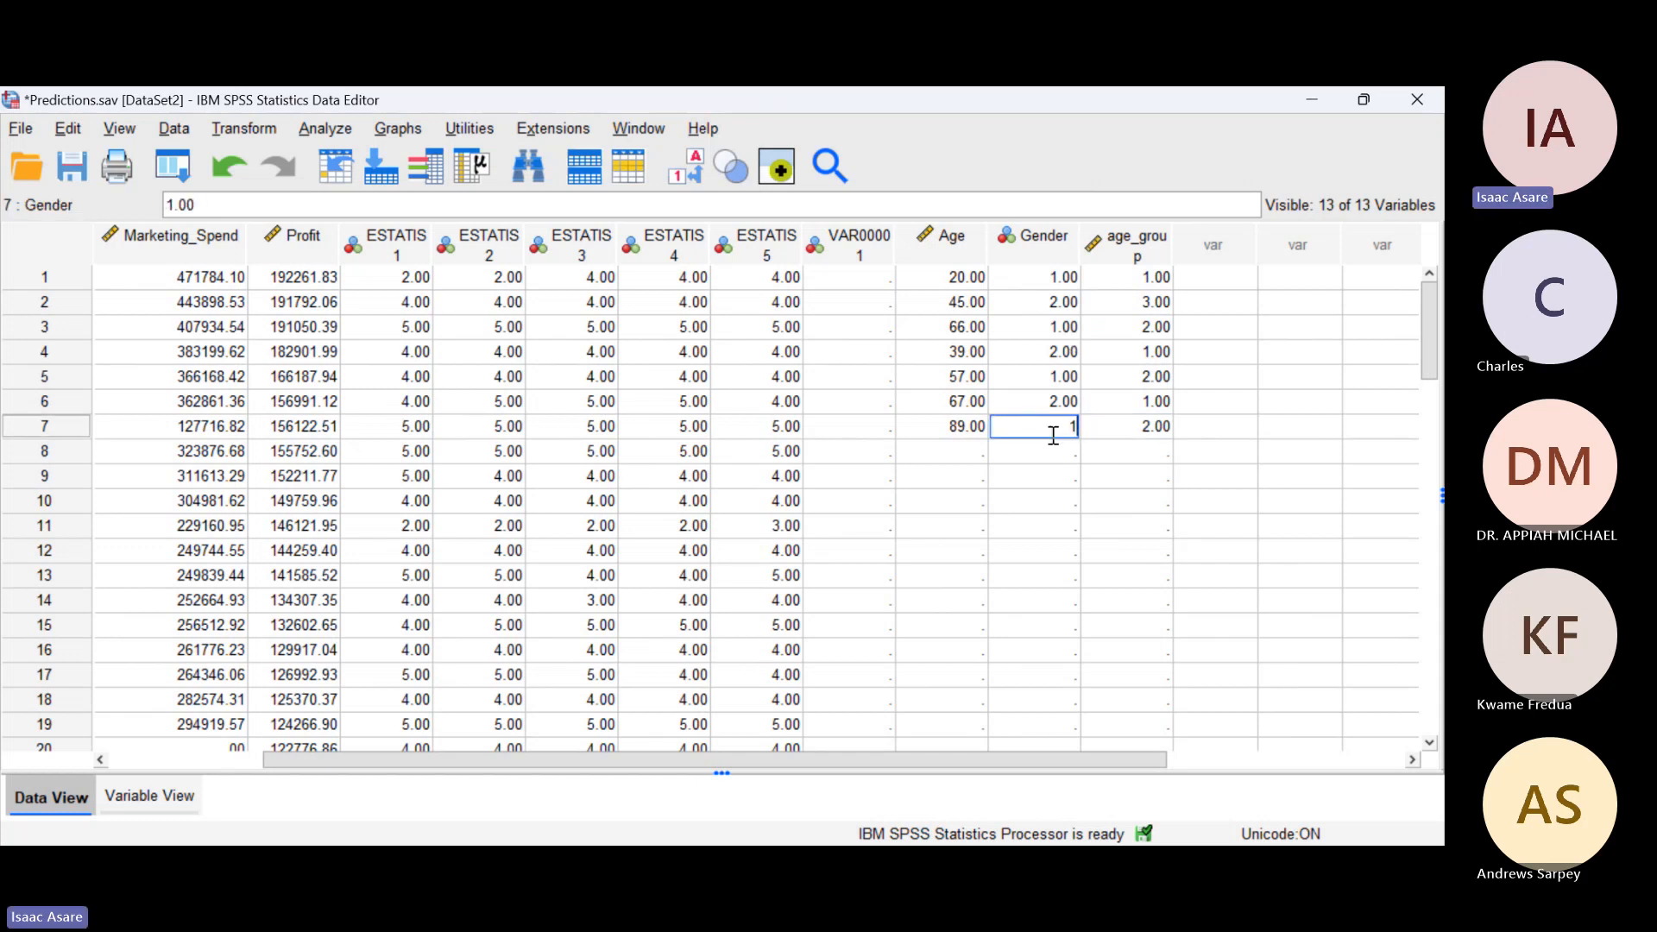
key(Return)
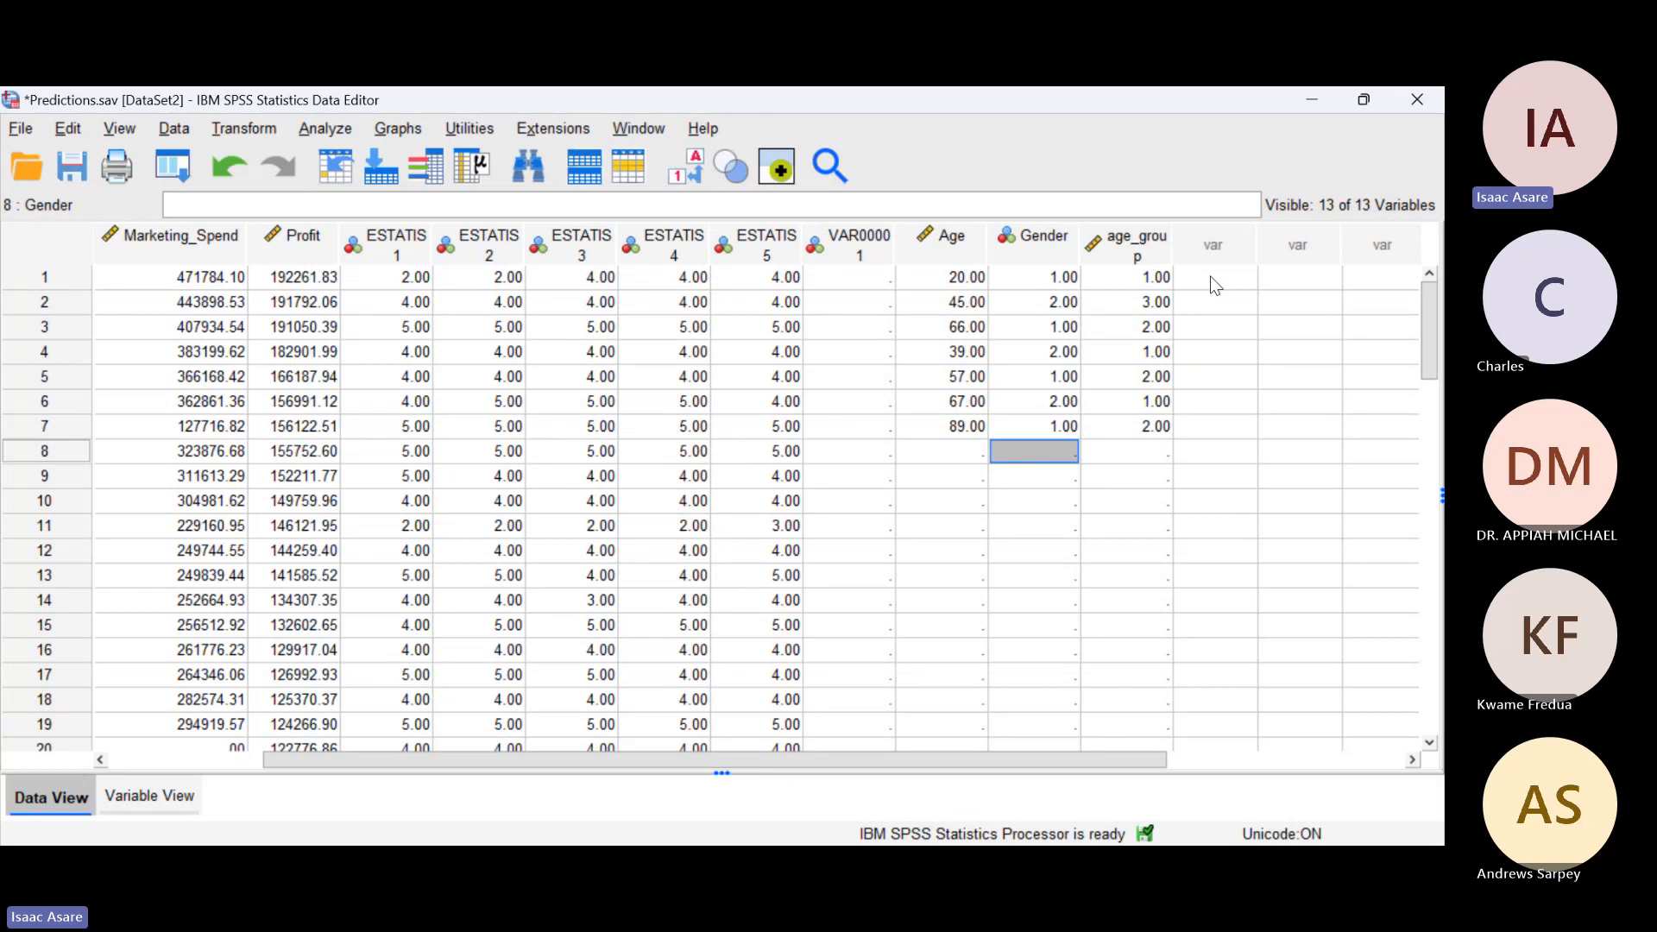
Step: Check the value labels of age_group in the variable definitions, then return to the data
click(169, 799)
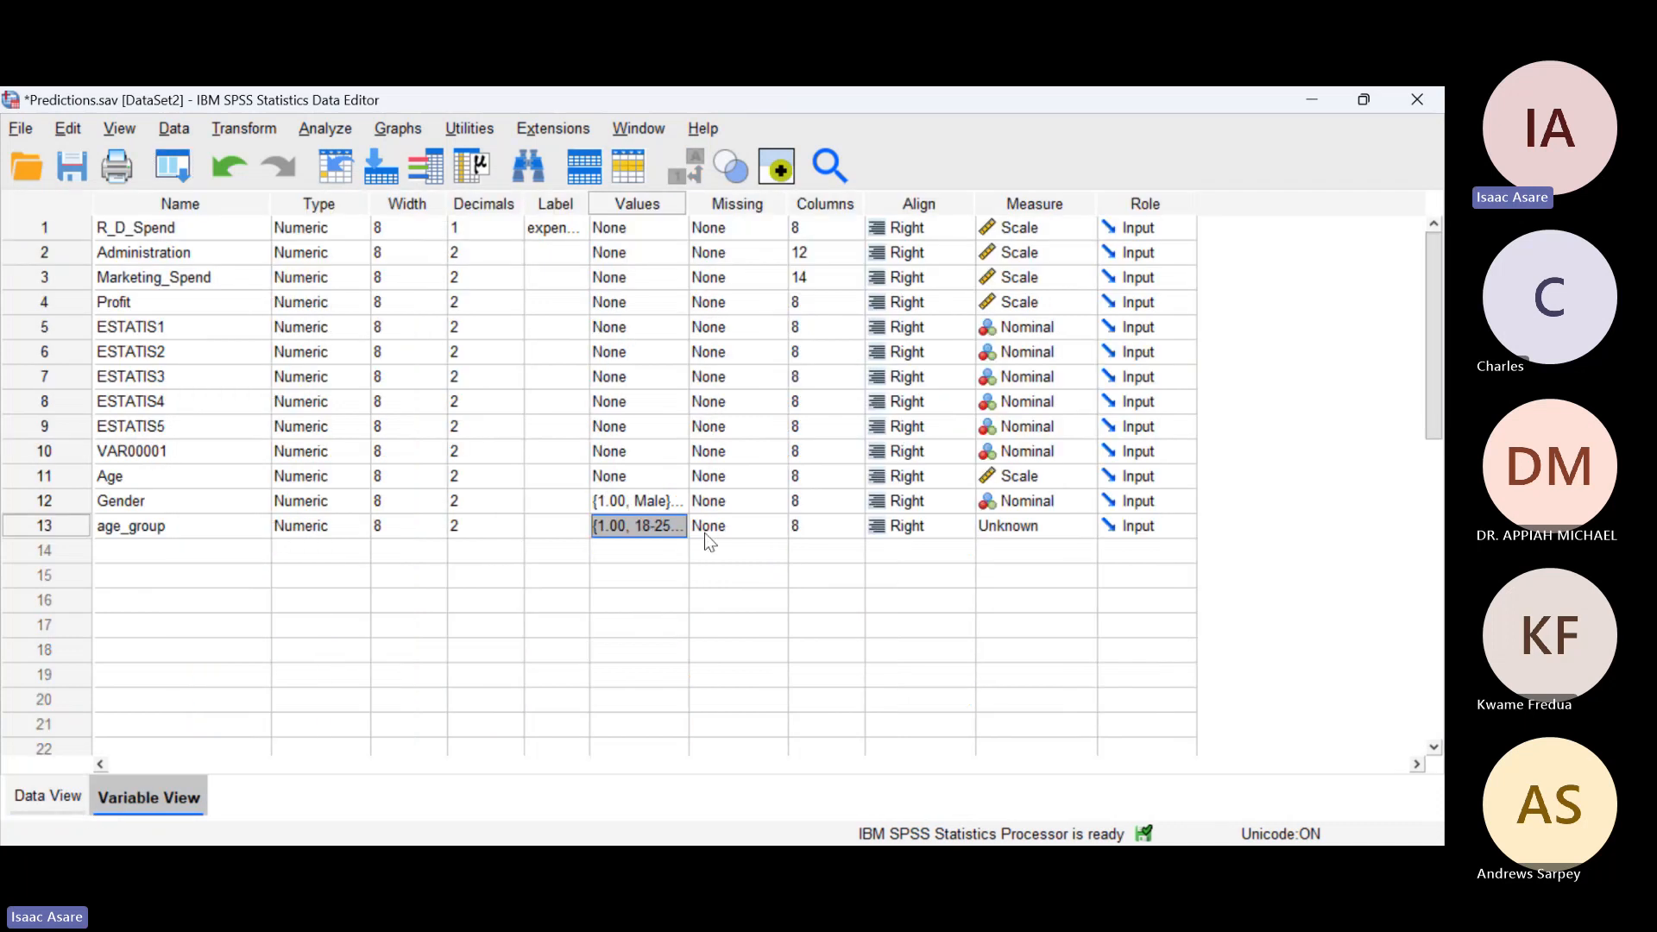
click(679, 528)
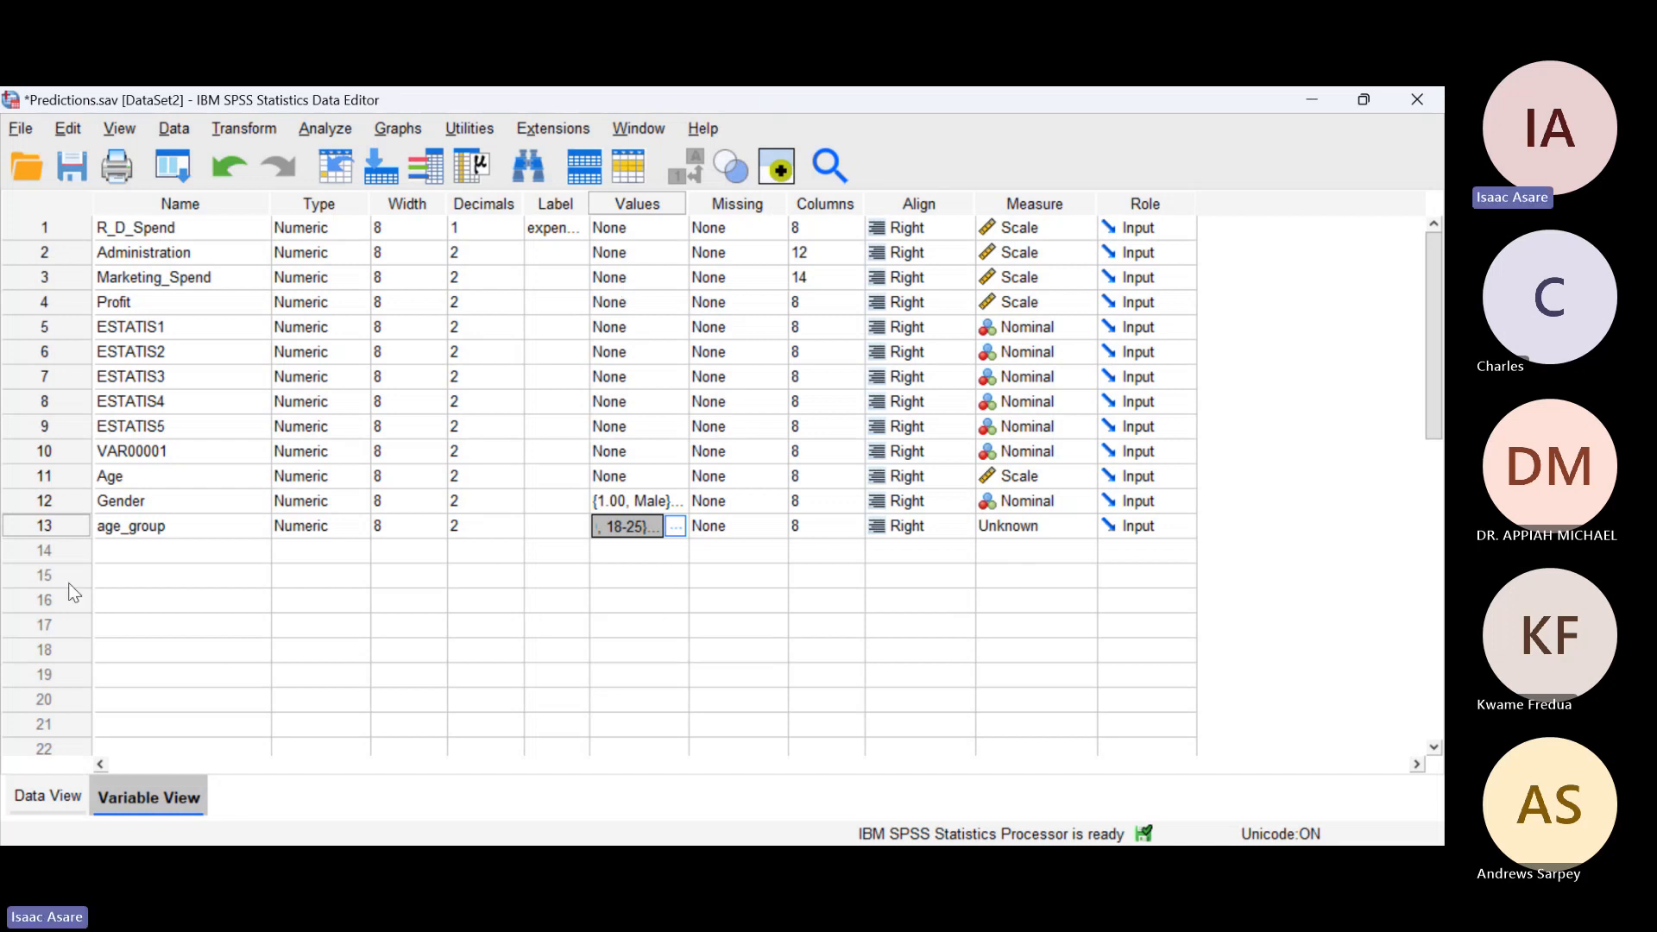
click(50, 794)
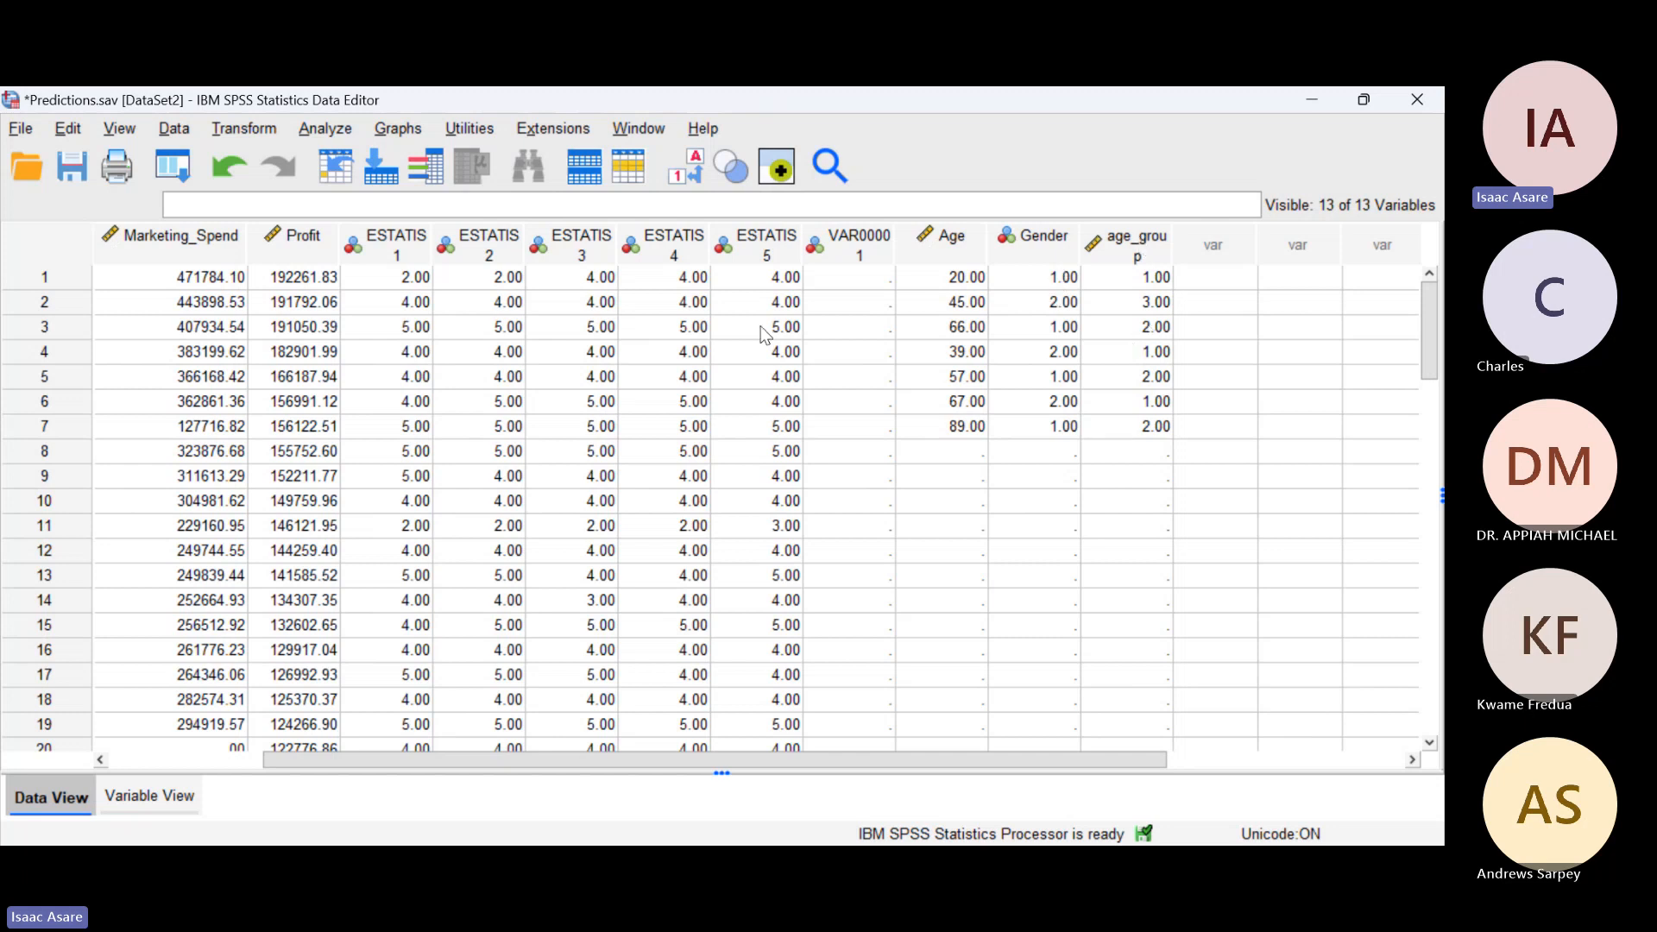
key(alt+Tab)
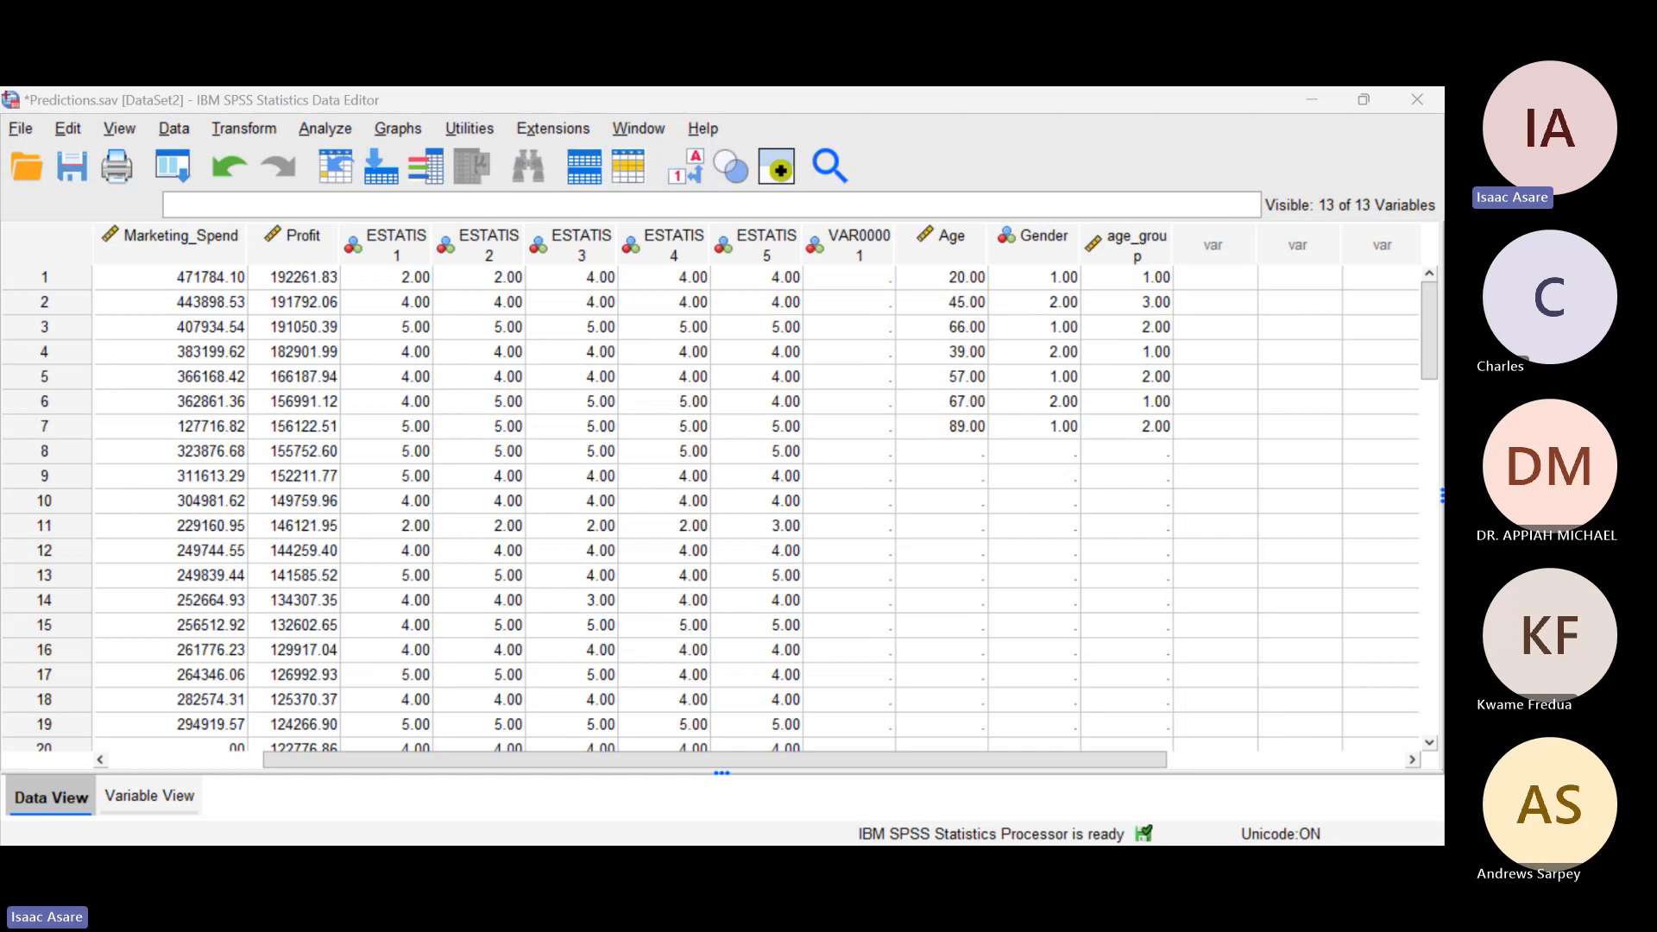
key(alt+Tab)
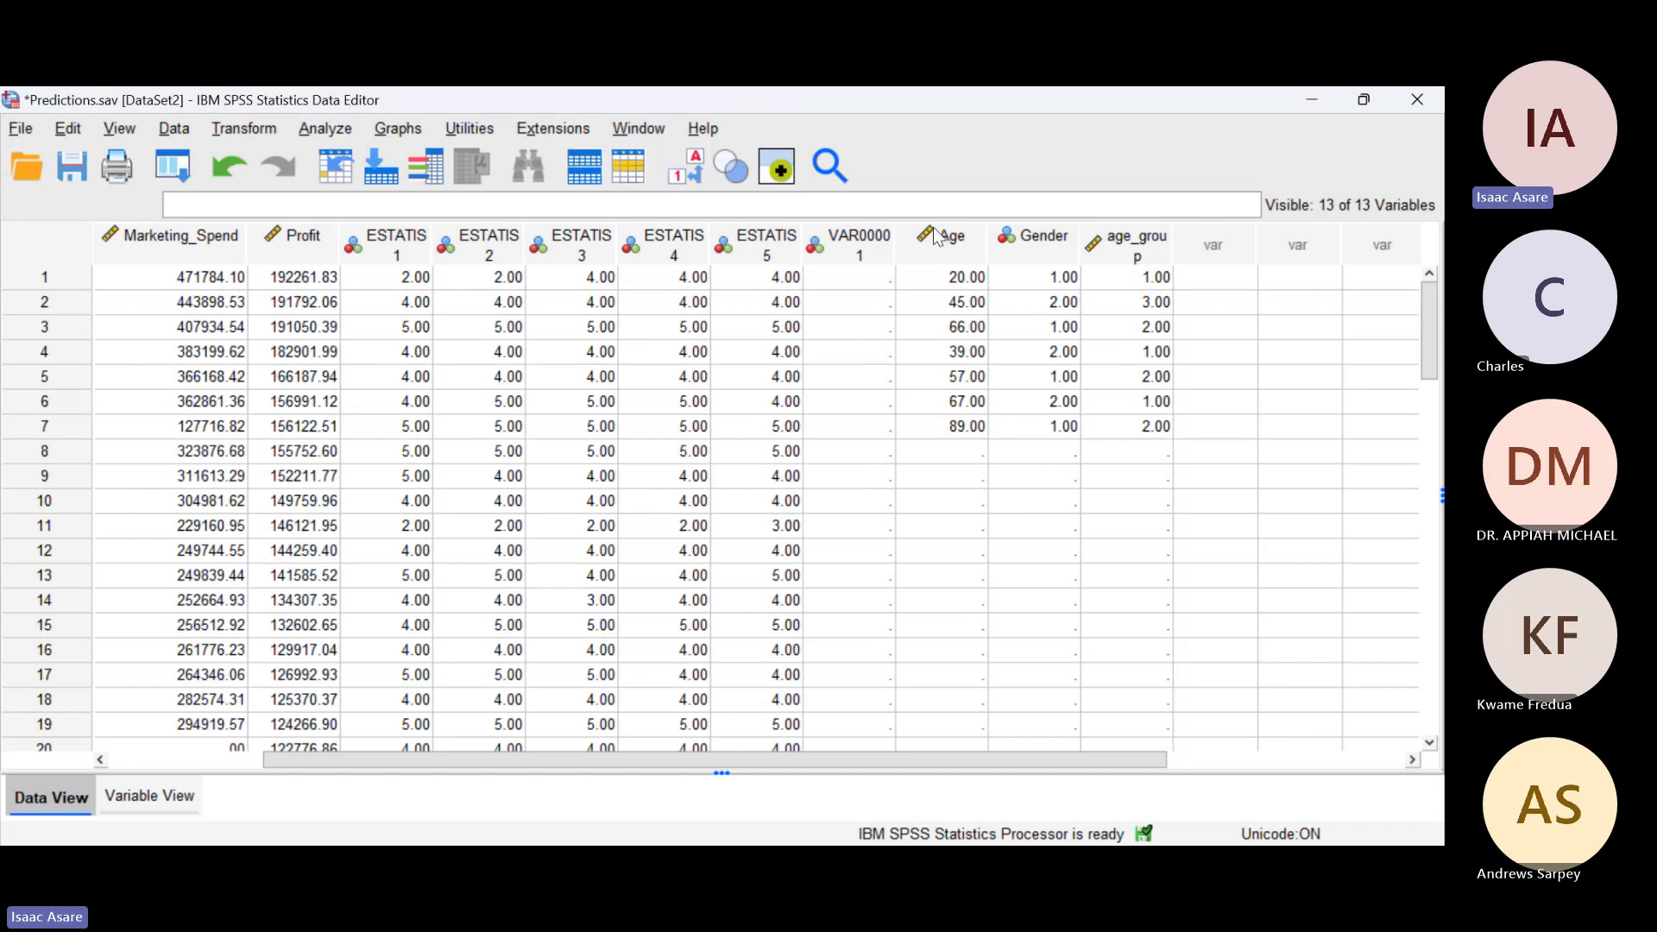
key(alt+Tab)
click(114, 121)
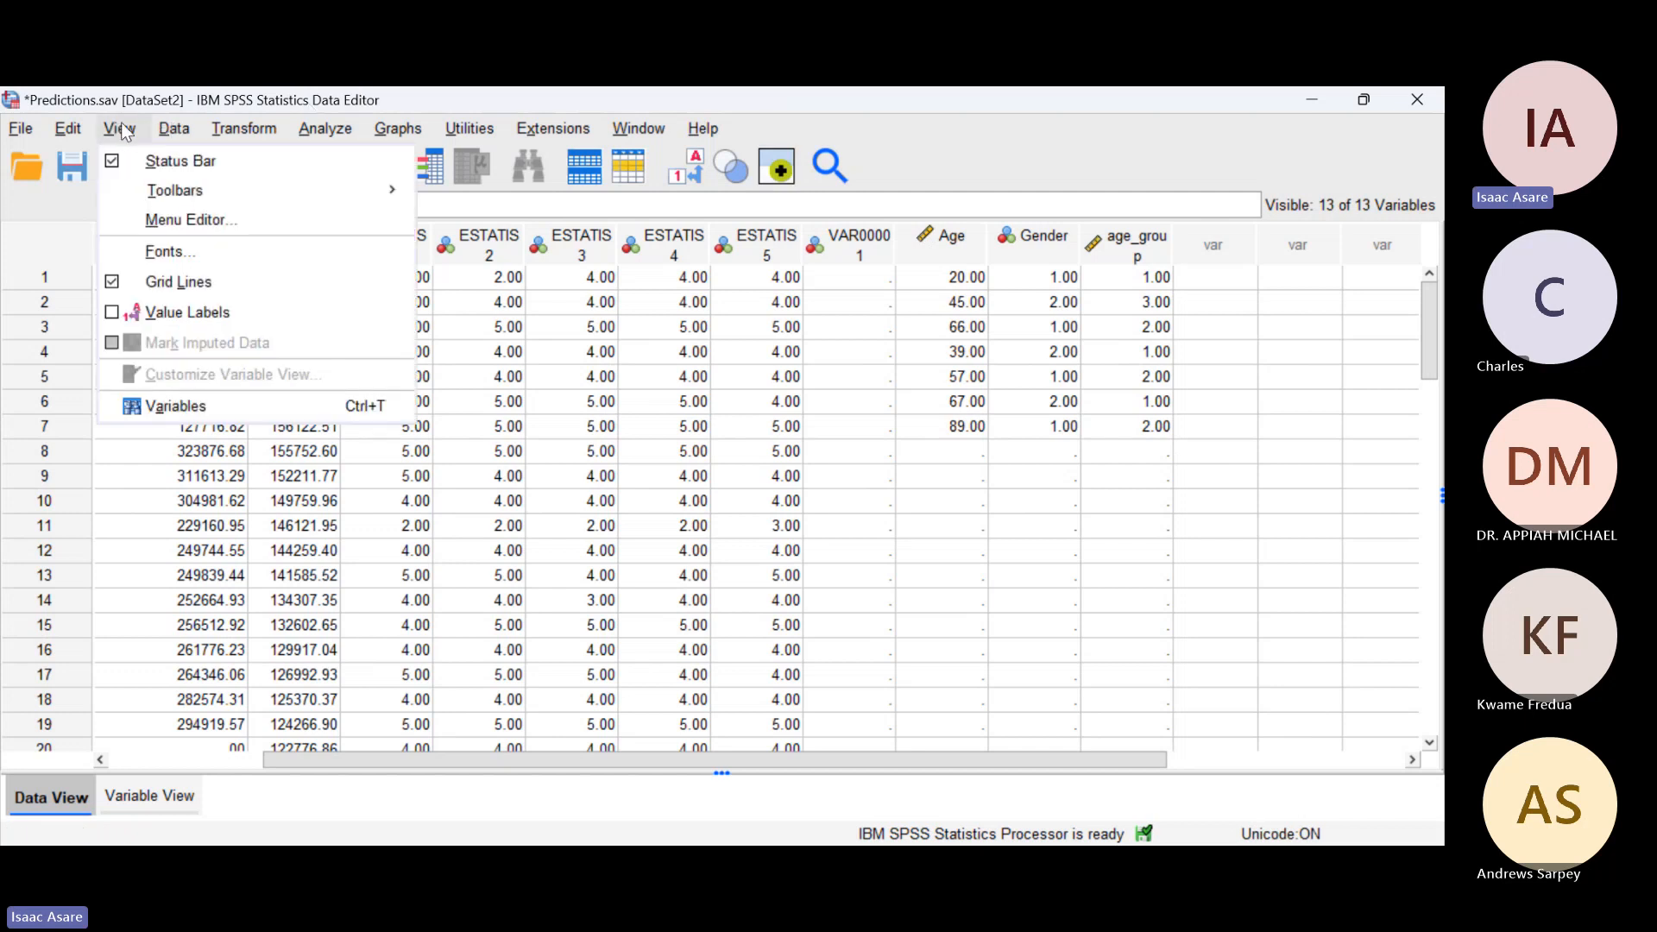
key(alt+Tab)
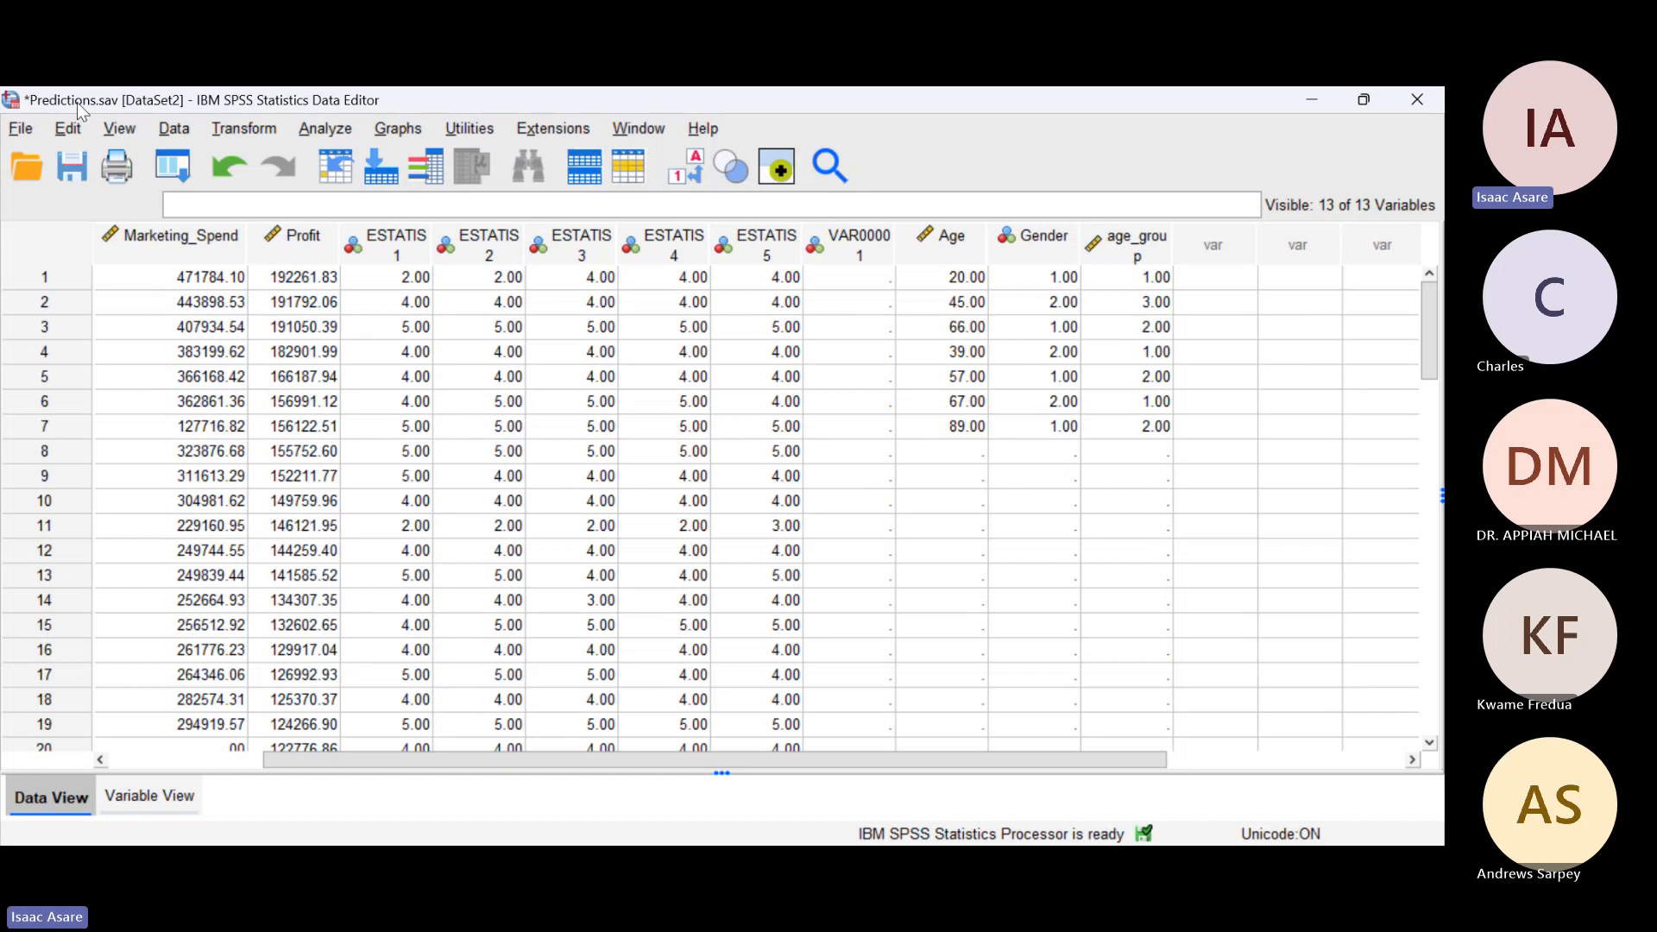
Step: Display value labels instead of numeric codes in the data
click(120, 129)
click(174, 252)
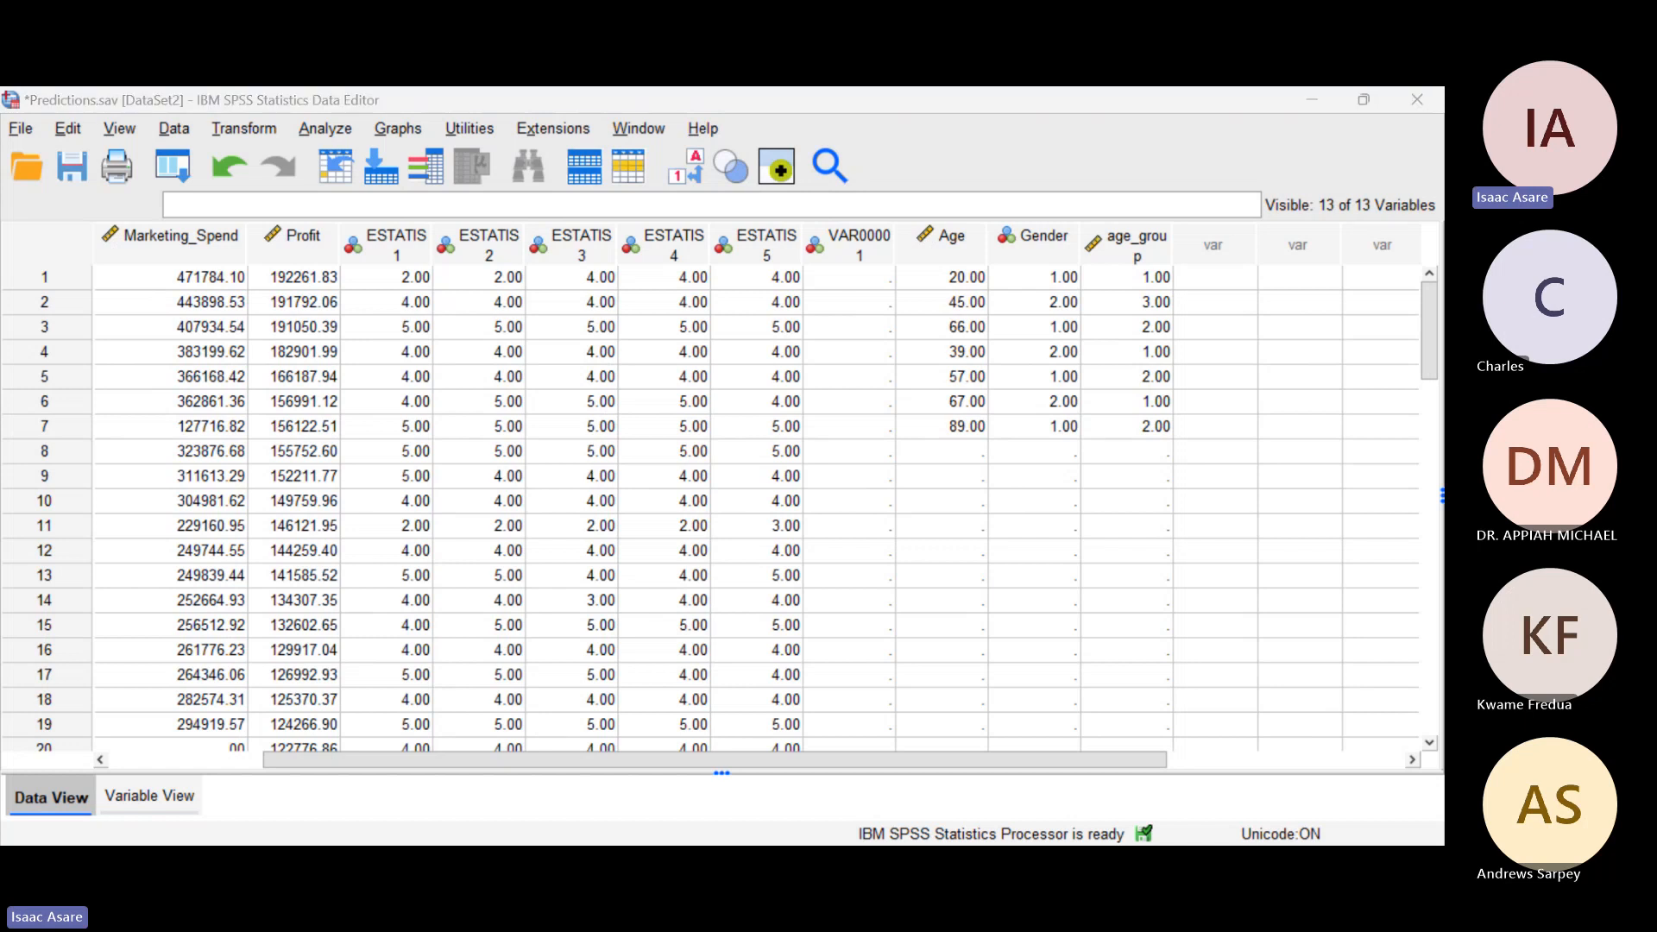
click(37, 125)
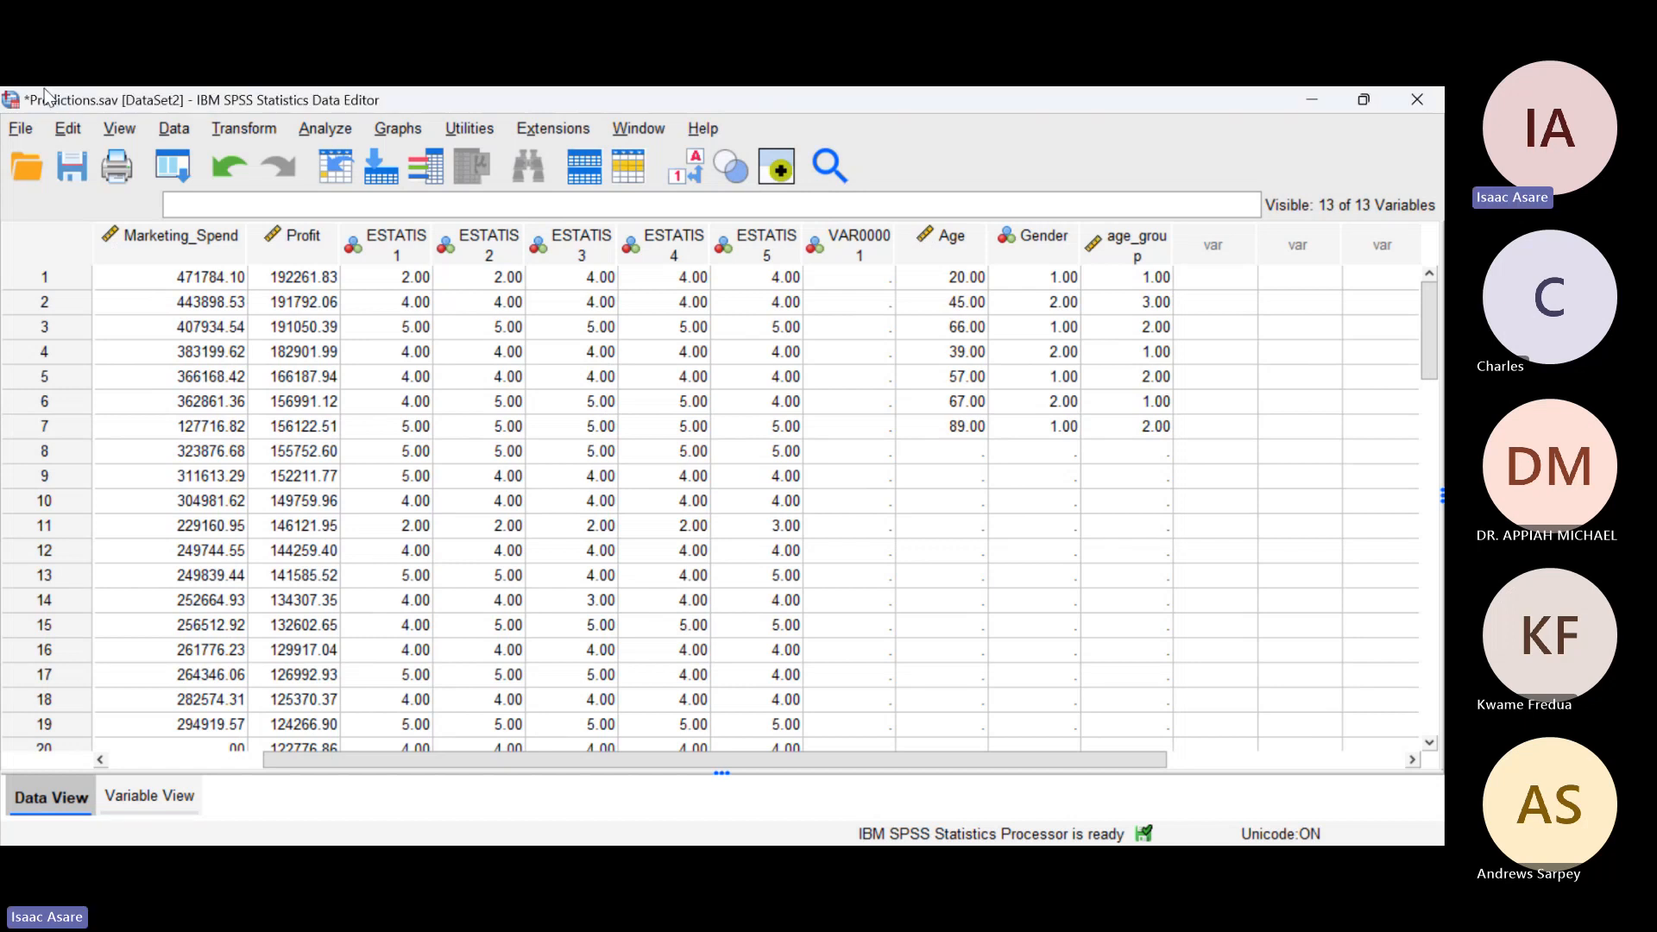
click(106, 128)
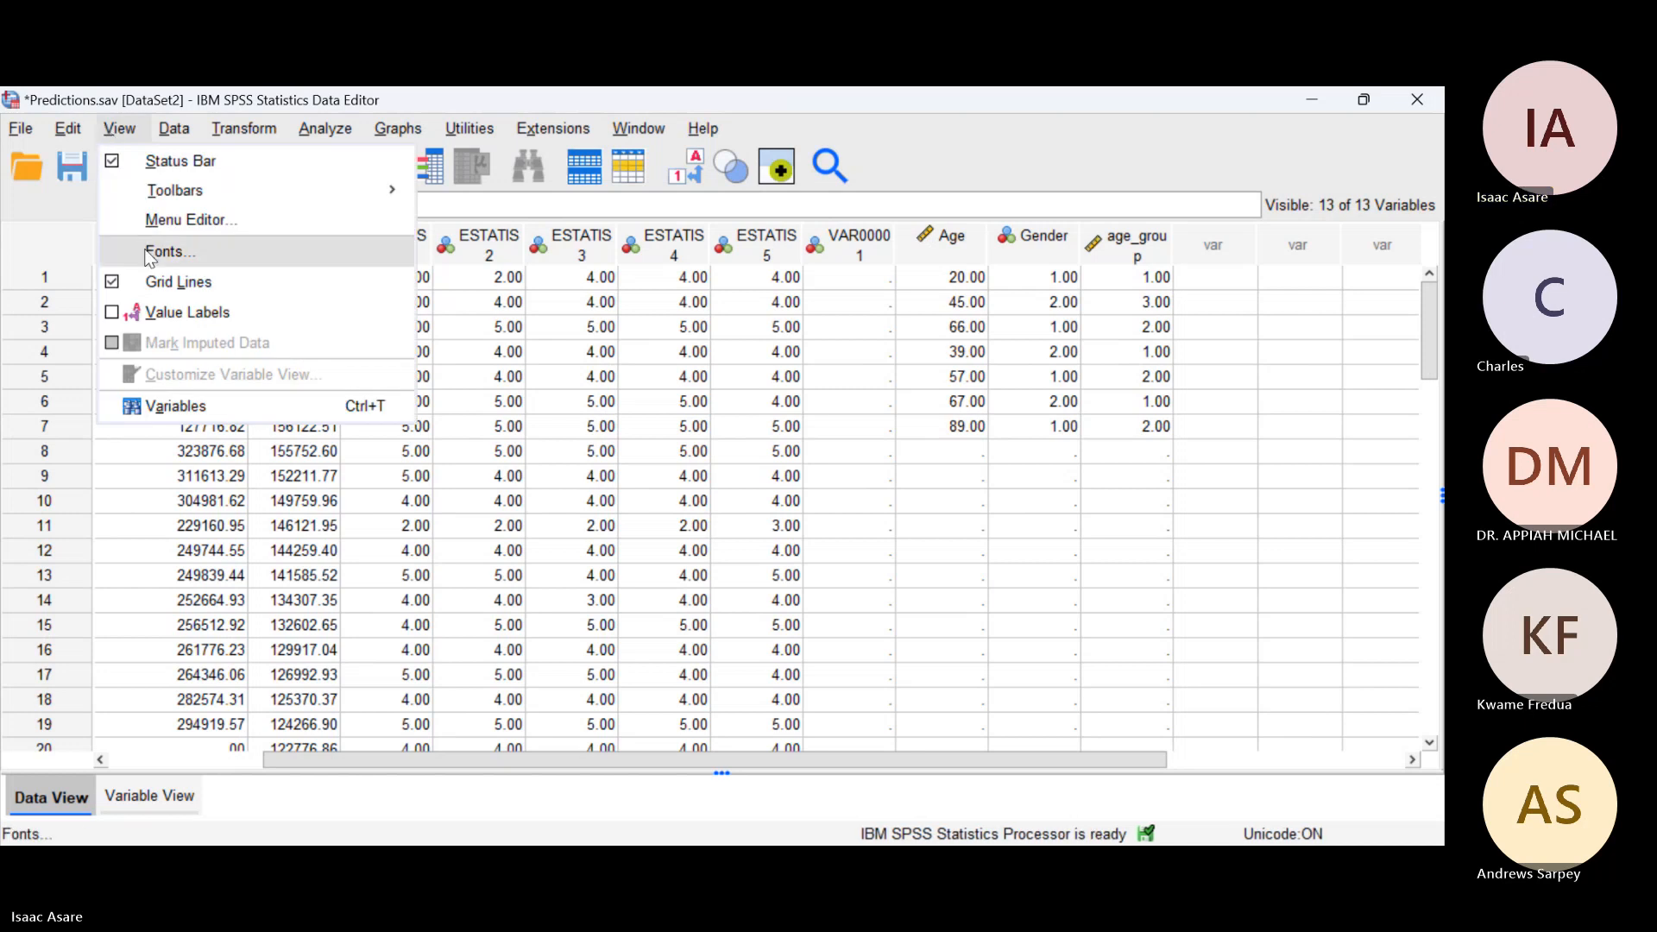
click(178, 315)
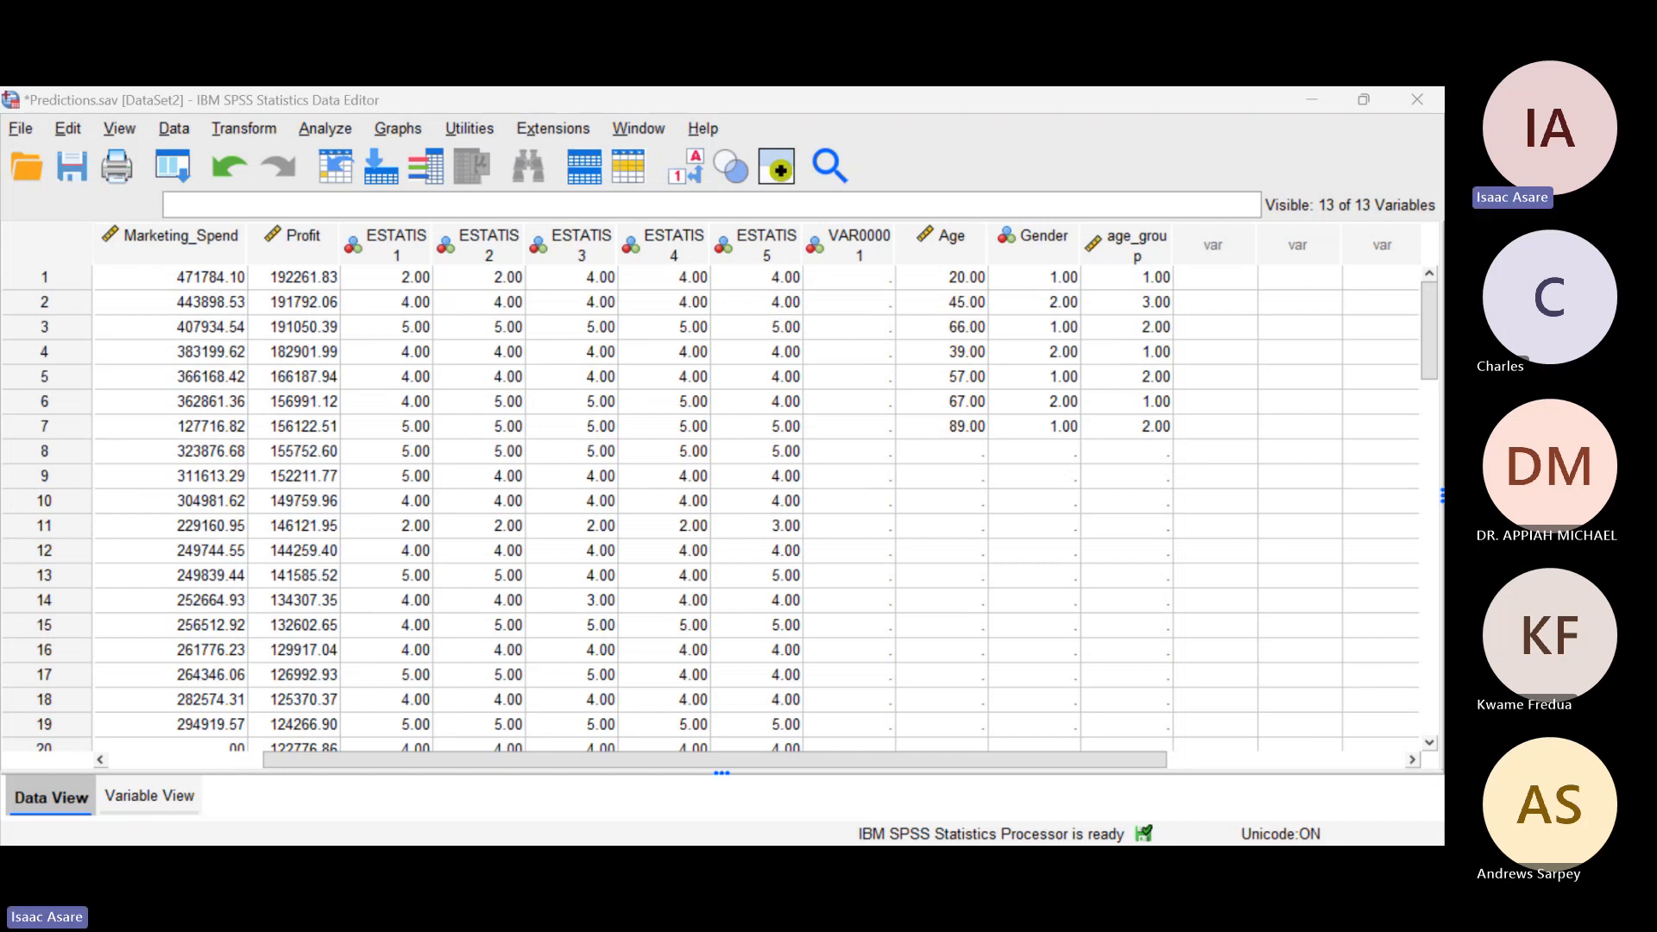
click(119, 127)
click(181, 312)
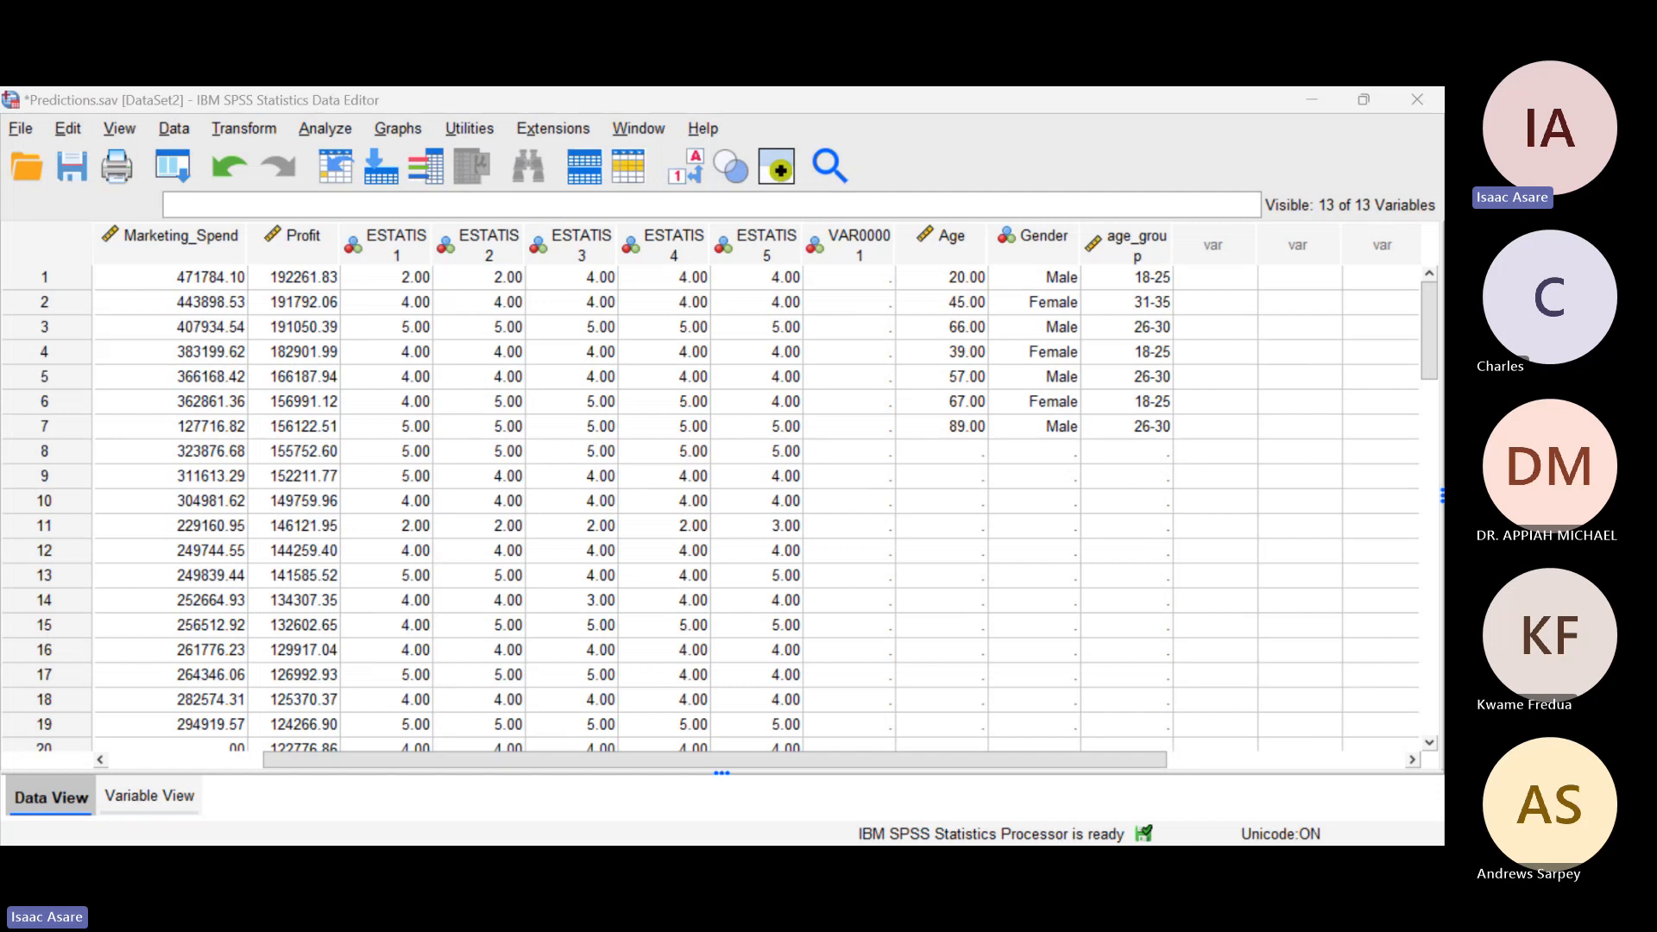
click(1179, 447)
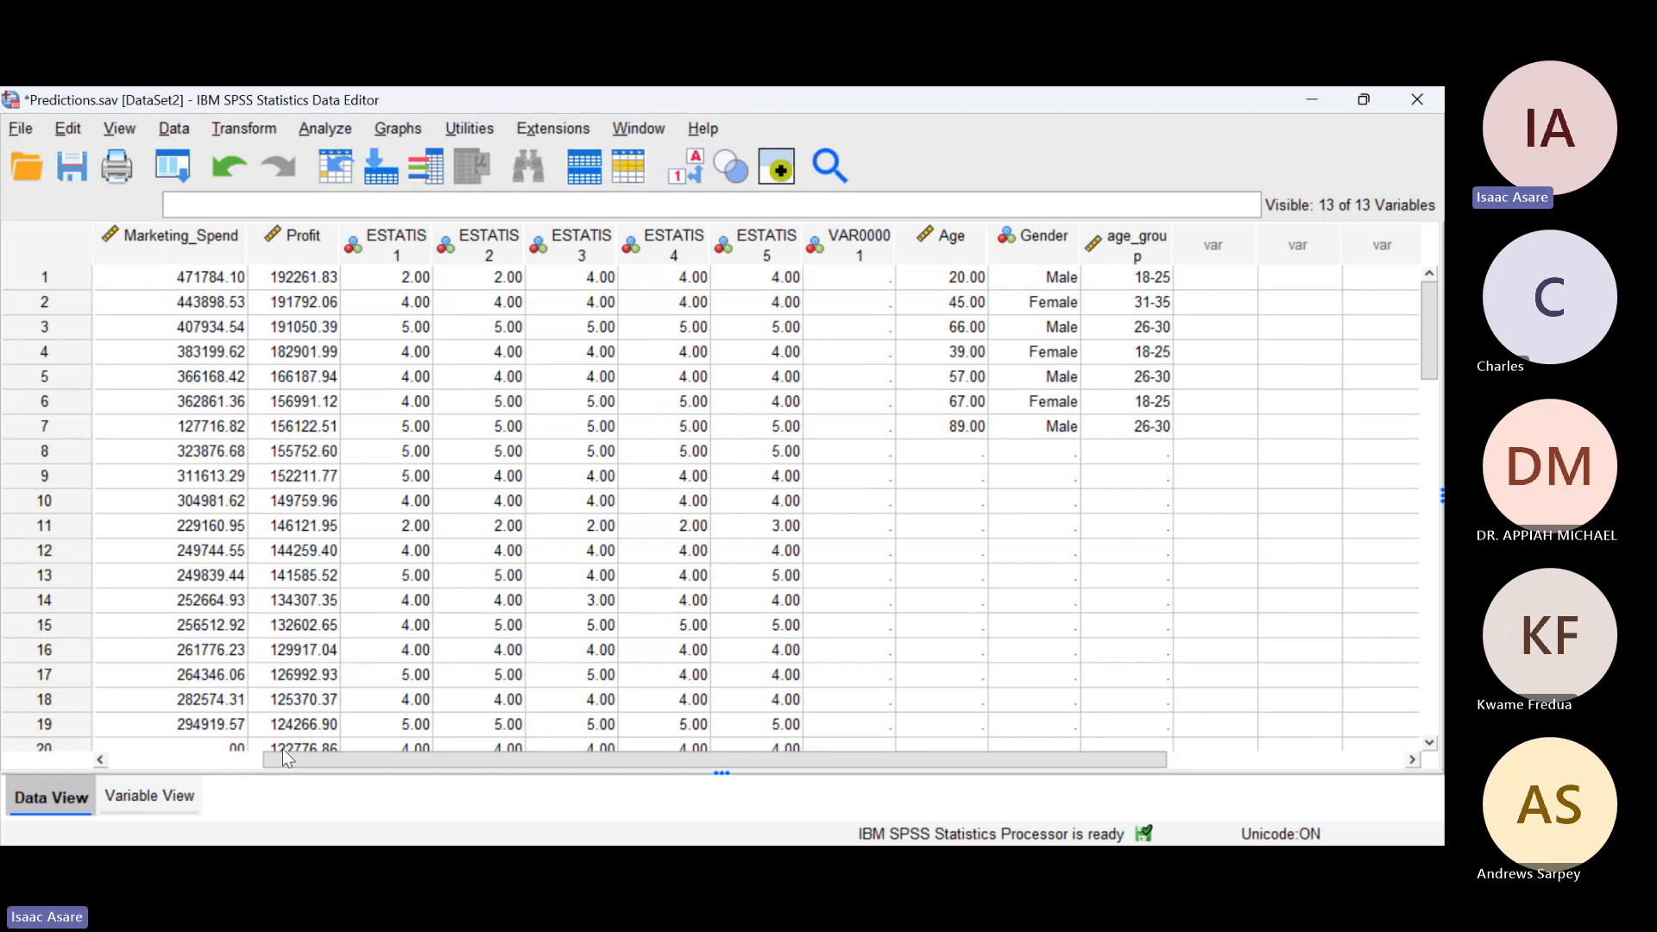
Step: In the variable definitions, add the ESTATIS1 value label "Strongly disgree" for value 1
click(153, 795)
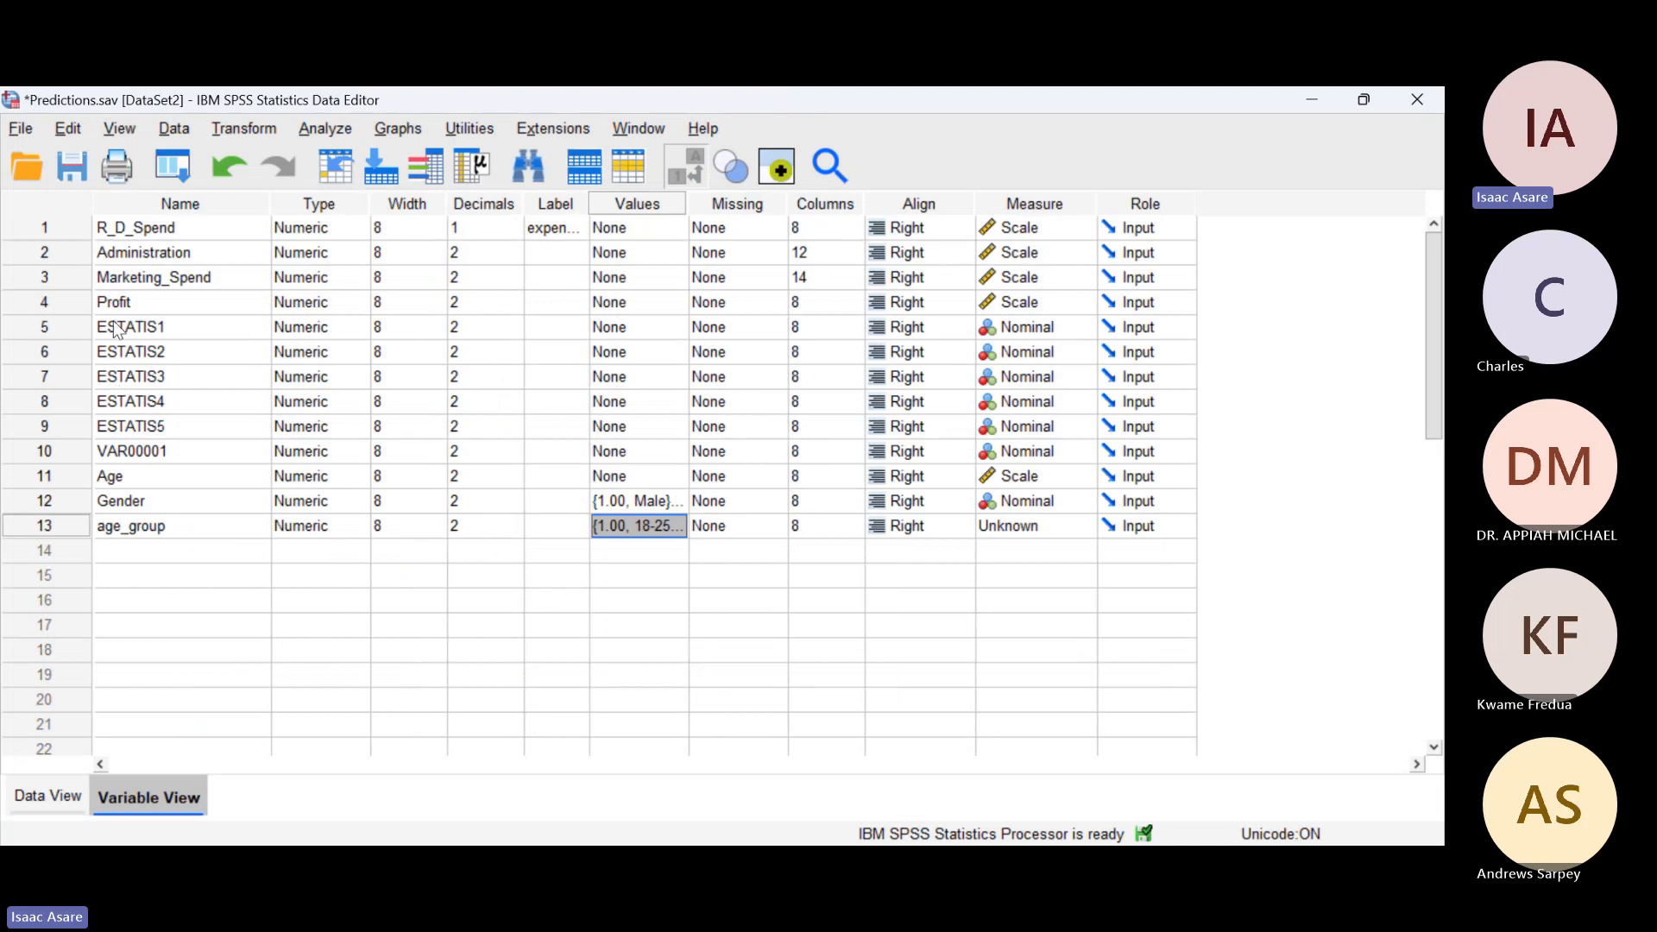
key(alt+Tab)
key(alt+Tab)
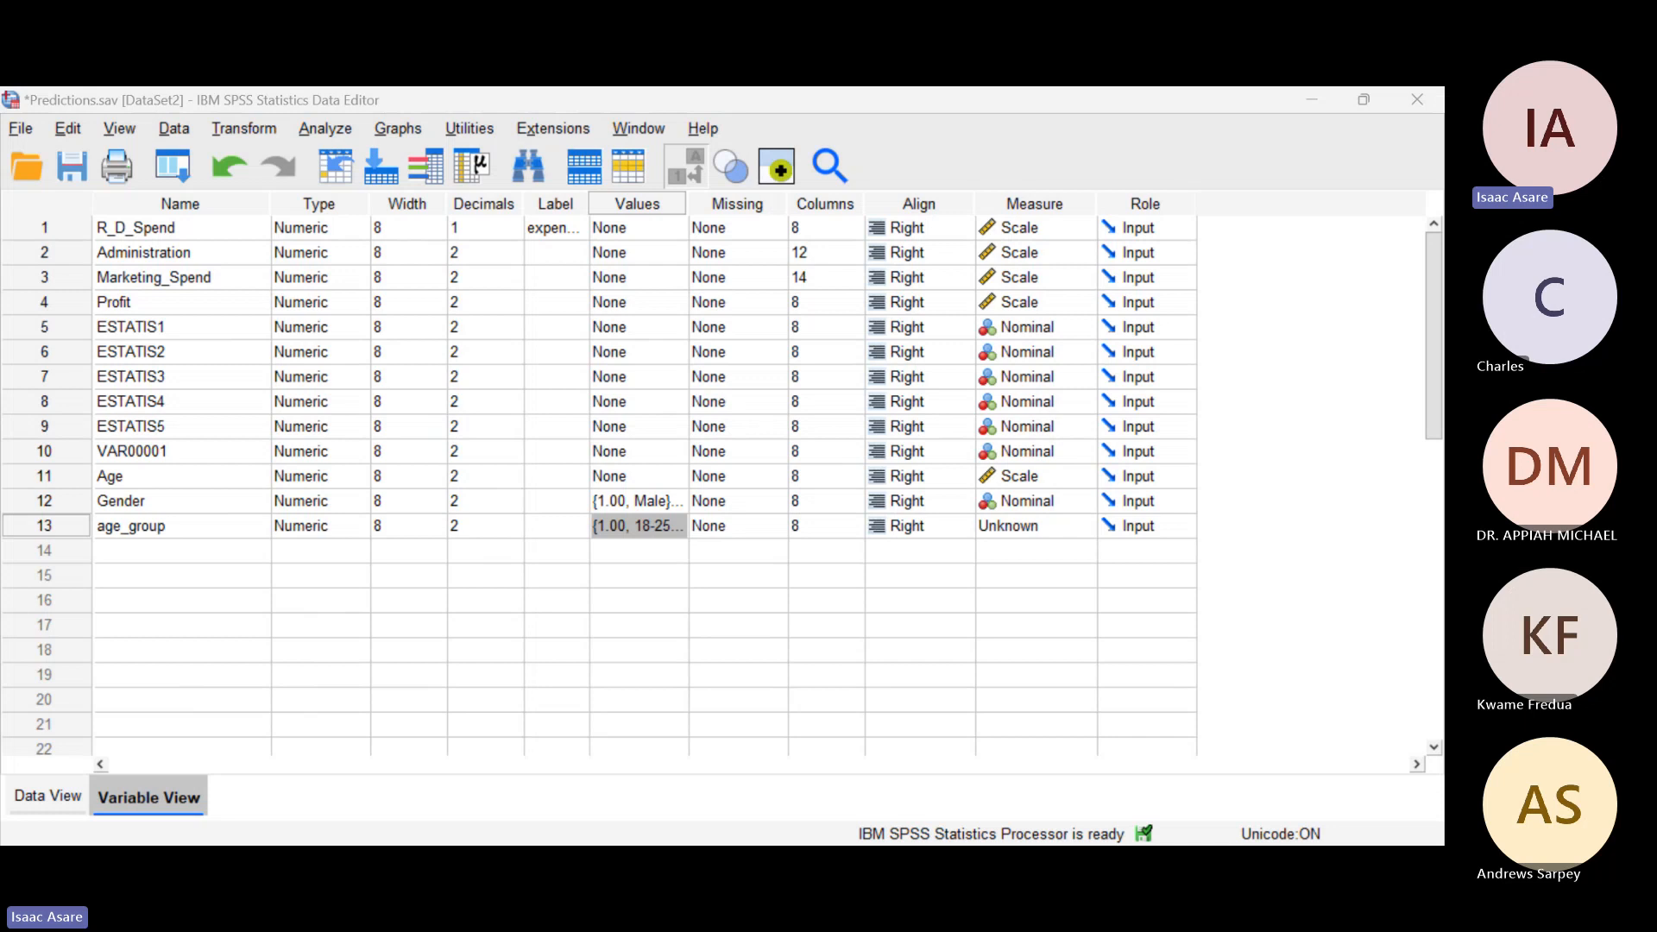
key(alt+Tab)
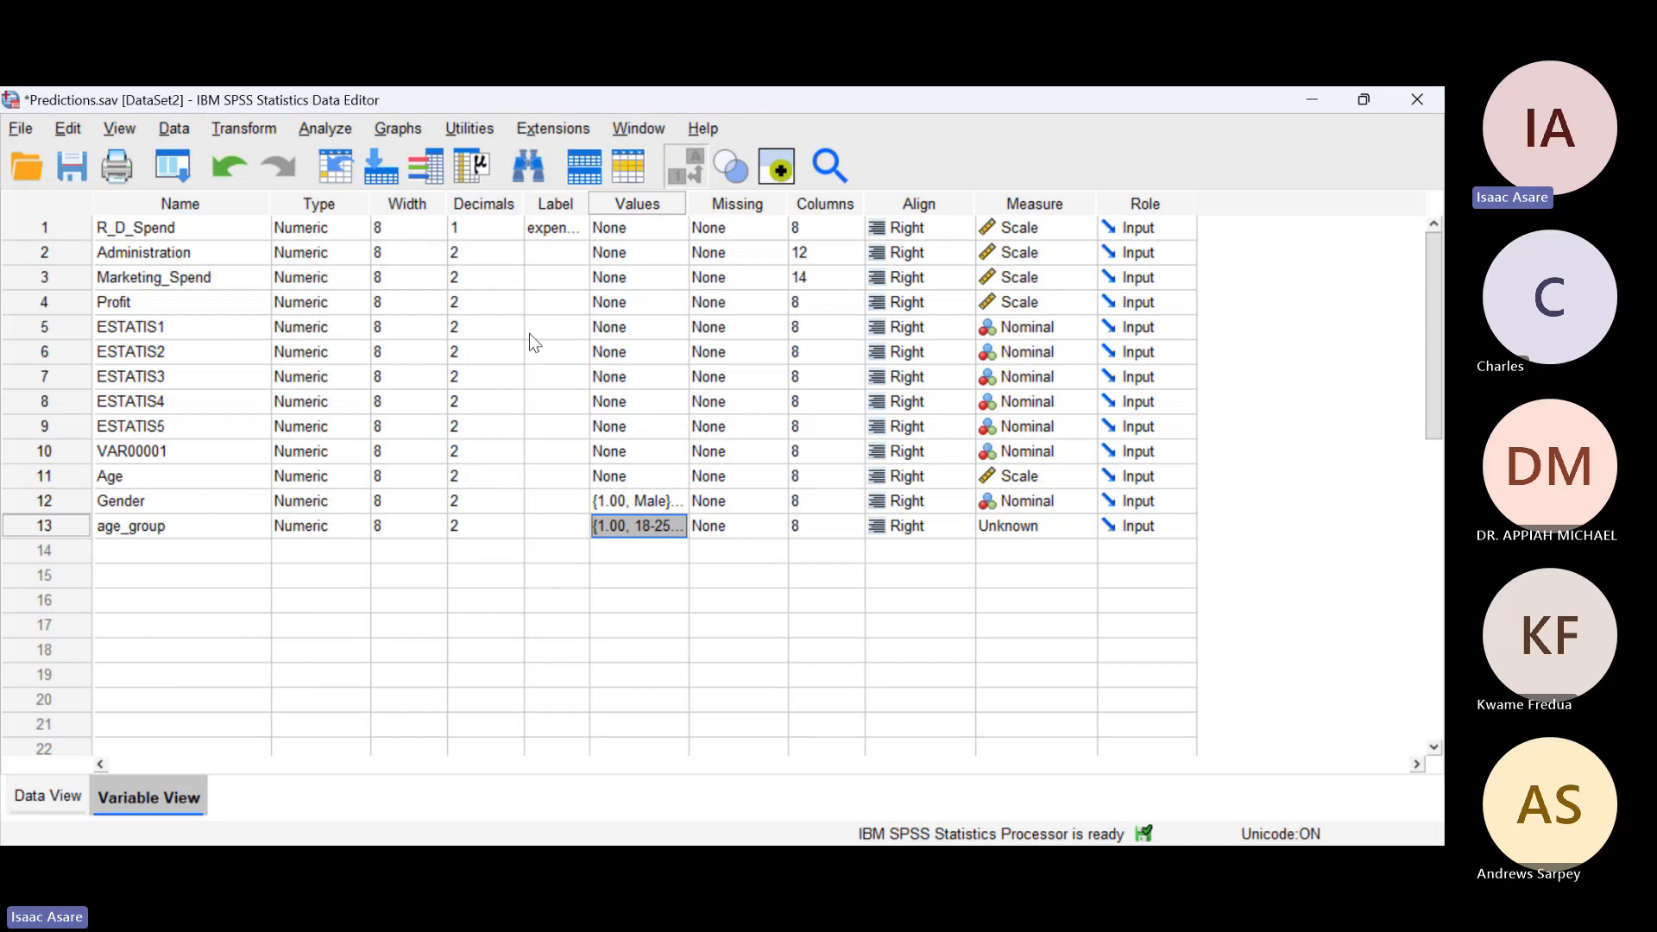
click(677, 328)
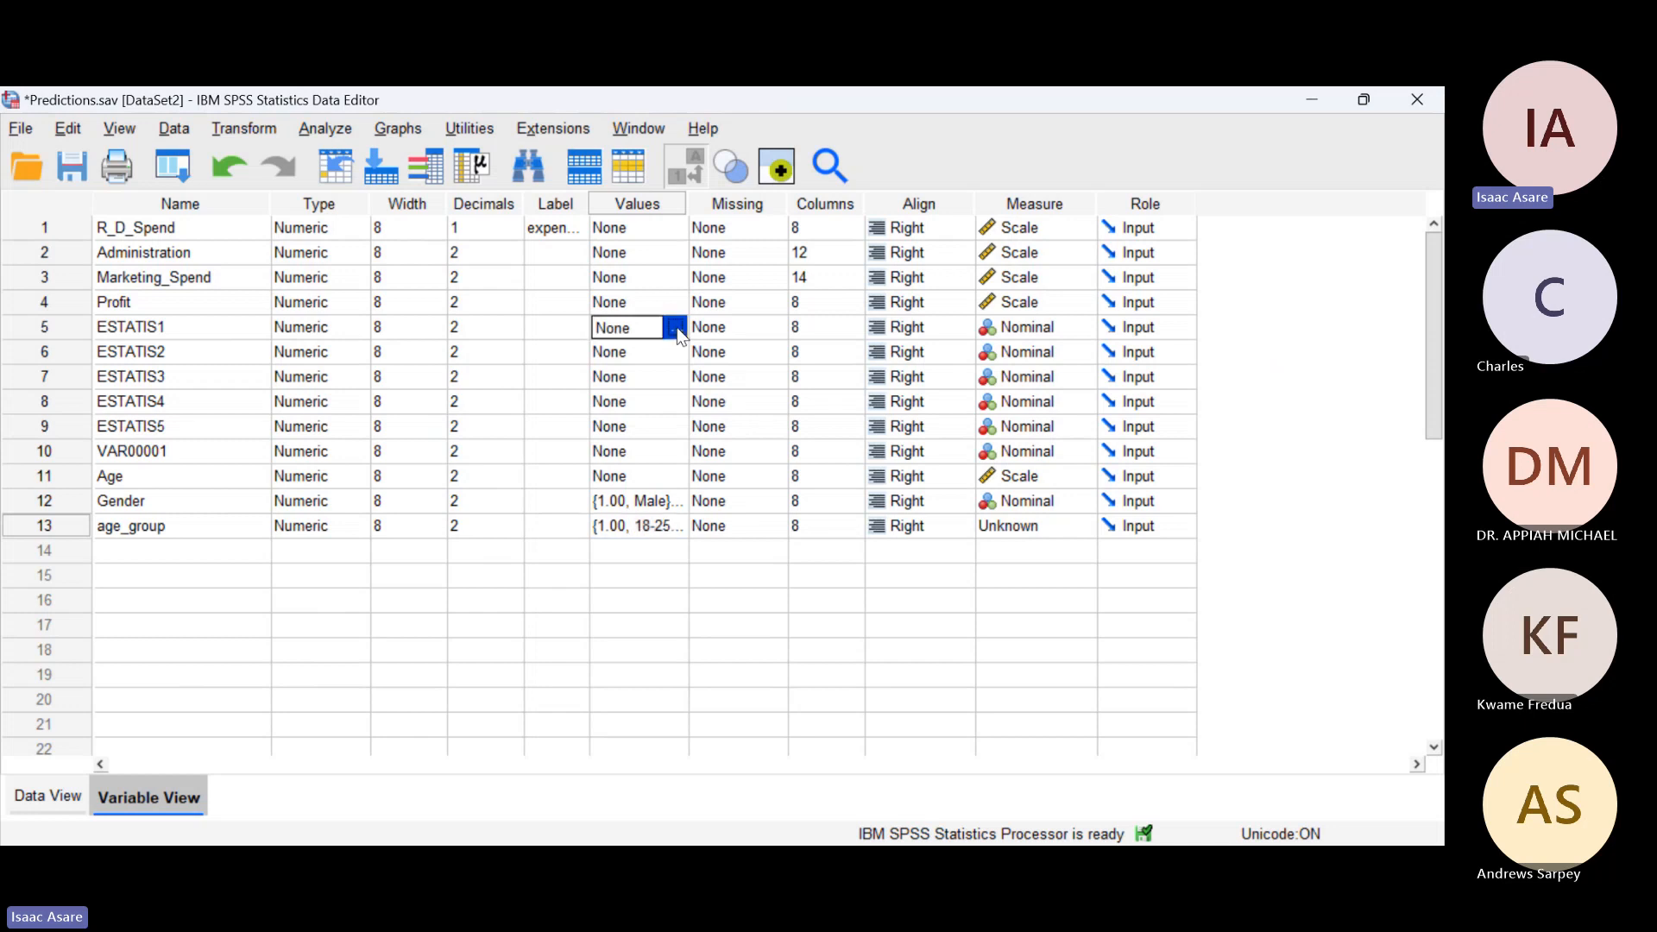
click(678, 328)
text(1)
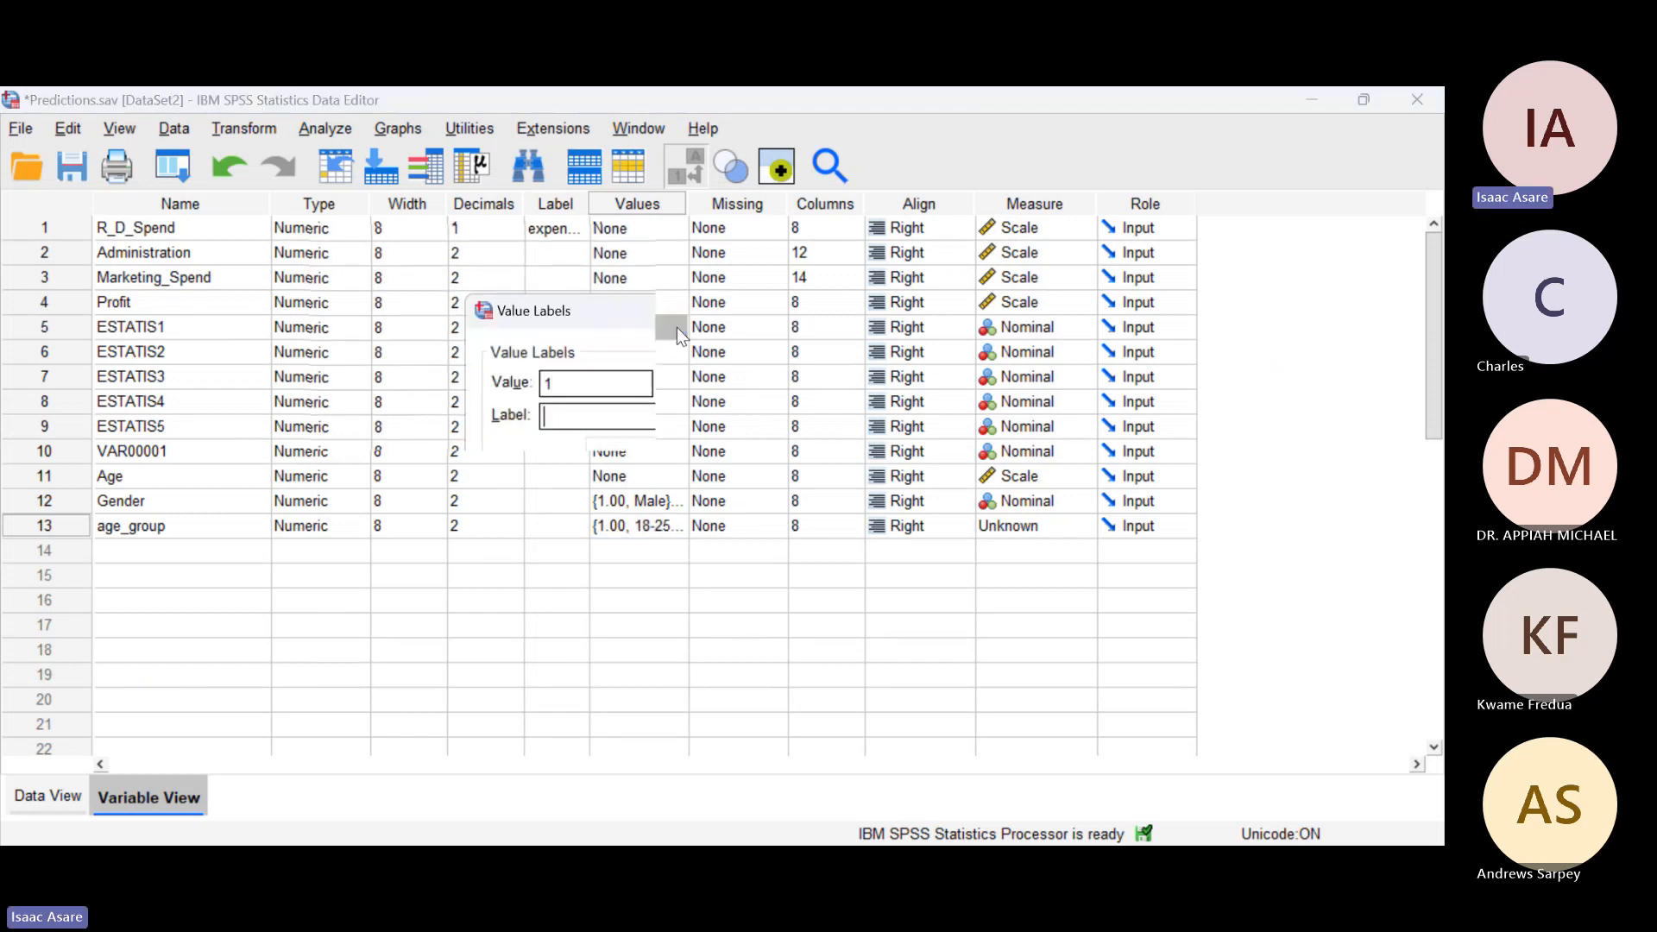
key(Tab)
text(Strongly disgaree)
key(BackSpace)
key(BackSpace)
key(BackSpace)
key(BackSpace)
text(ree)
key(alt+a)
Step: Add the ESTATIS1 value labels "disagree" for value 2 and "neutral" for value 3
text(2)
key(Tab)
text(disg)
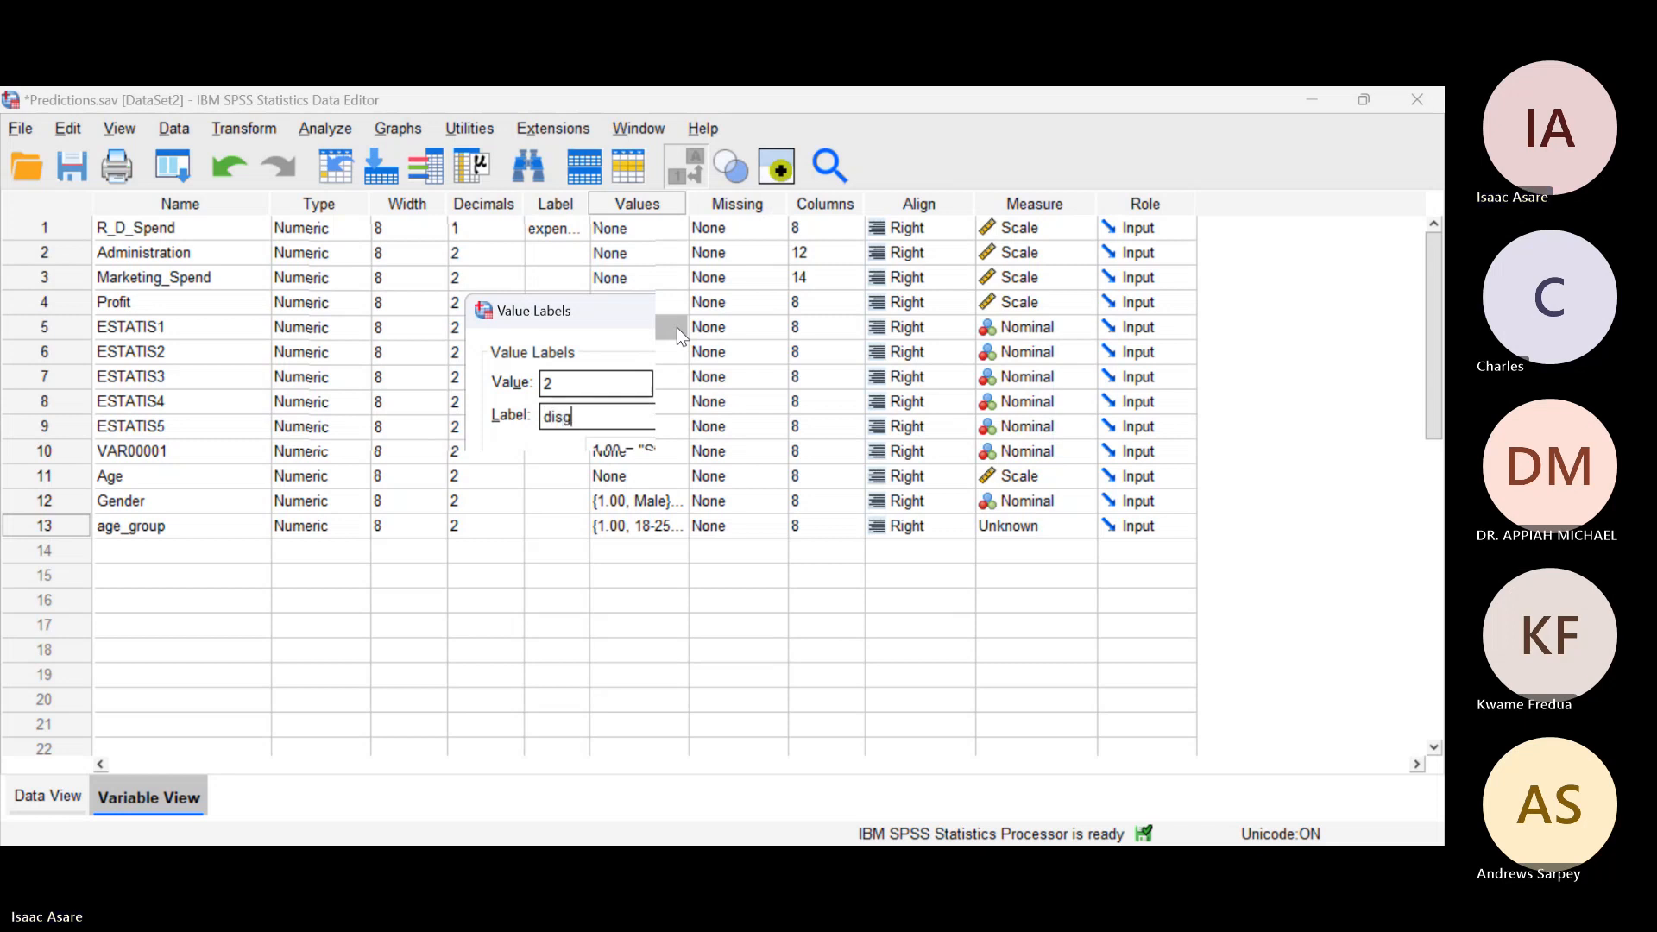
key(BackSpace)
text(agree)
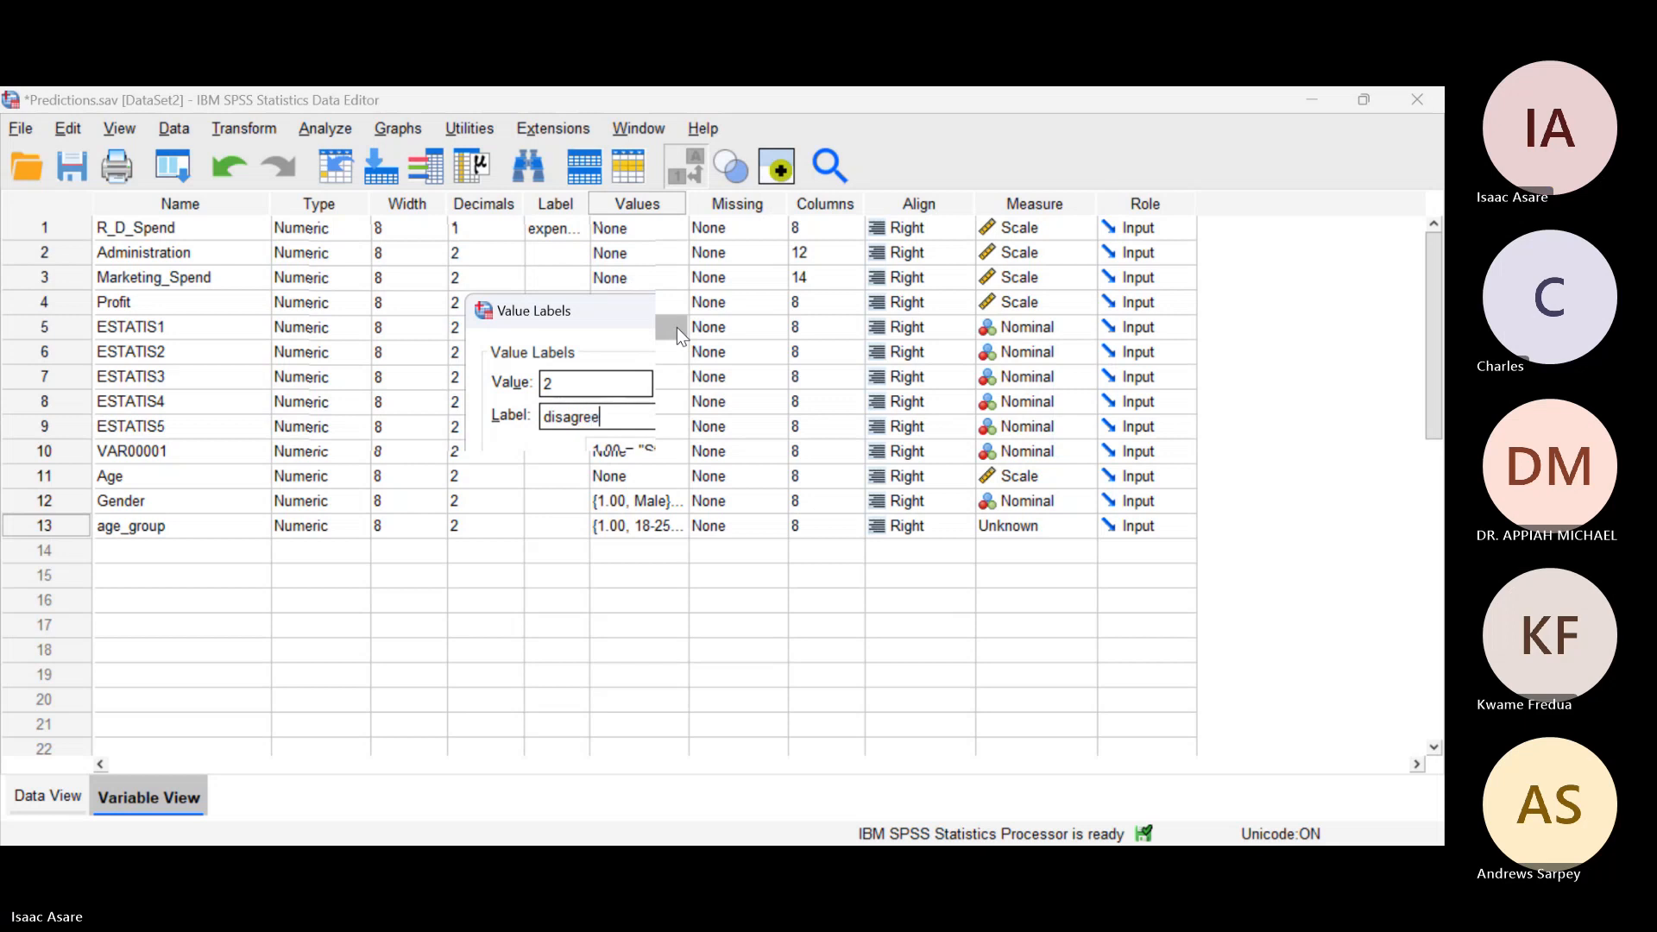
key(alt+a)
text(3)
key(Tab)
text(neut)
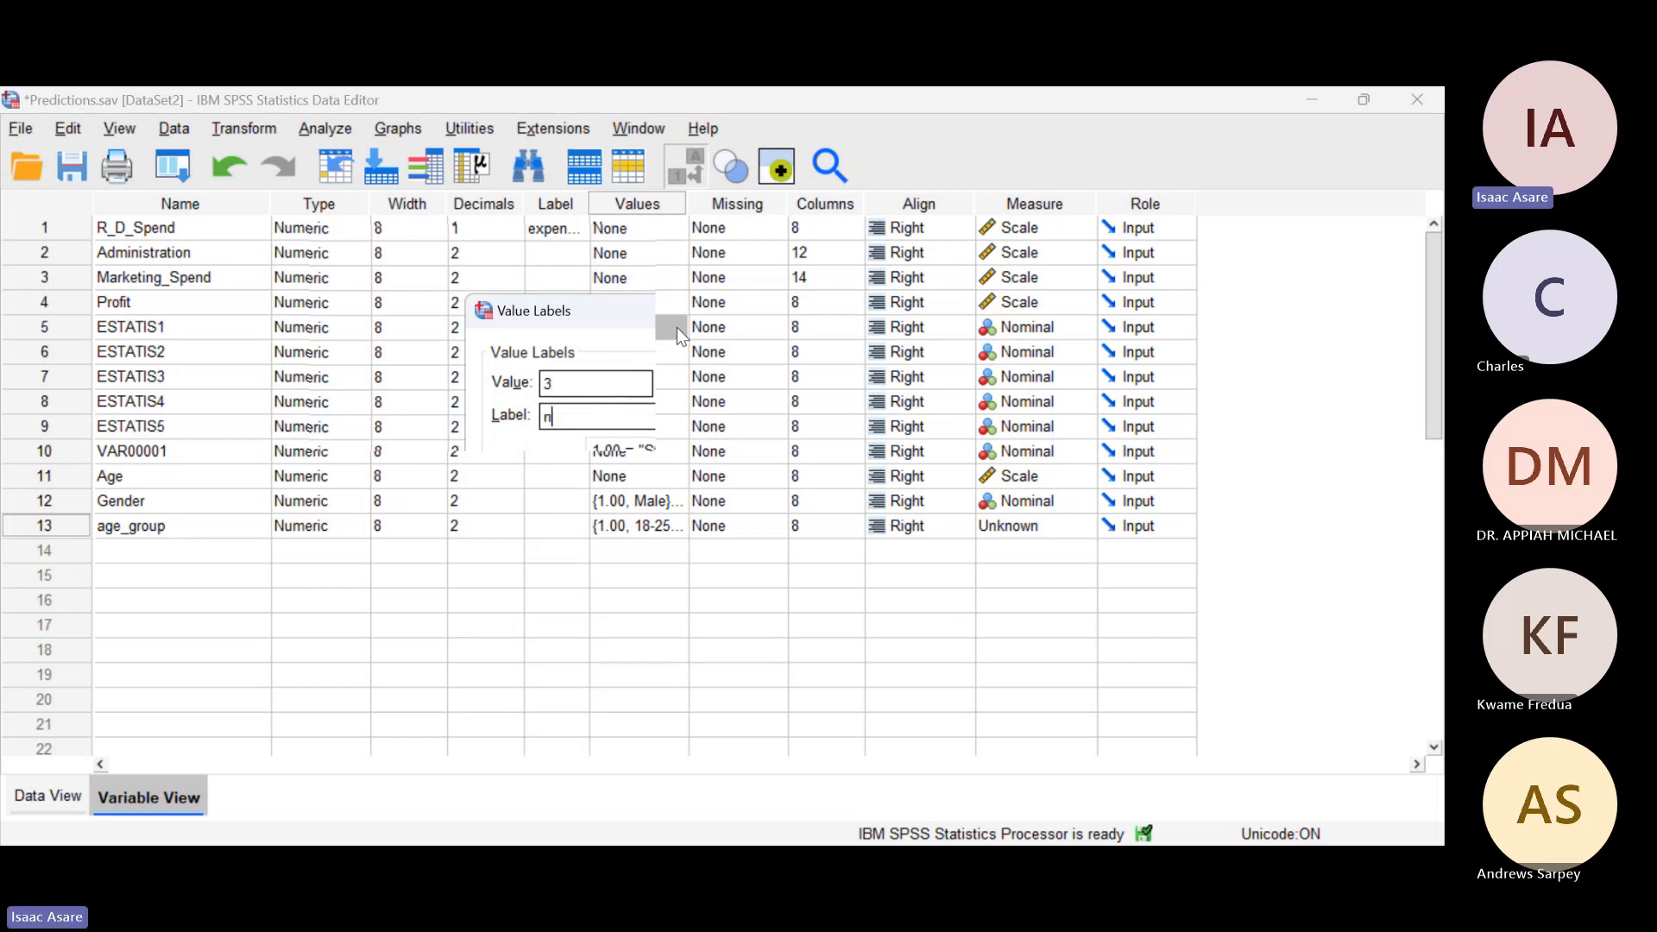
text(ral)
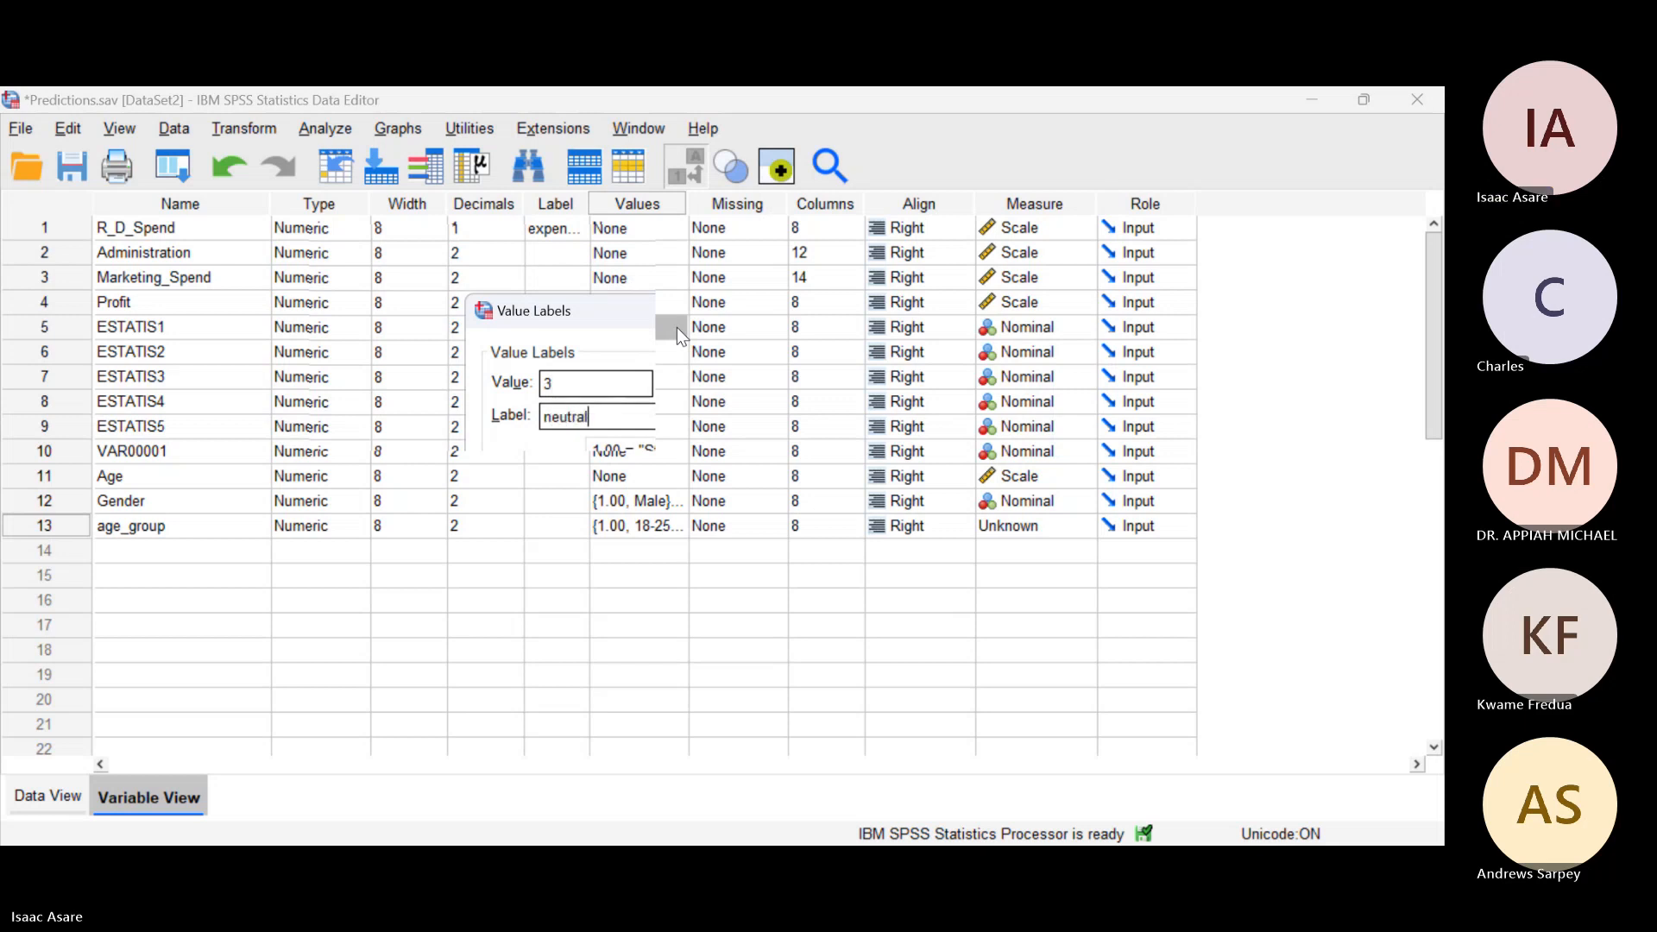
key(alt+a)
Step: Add the ESTATIS1 value labels "agree" for value 4 and "strongly agree" for value 5, and apply them
text(4)
key(Tab)
text(agree)
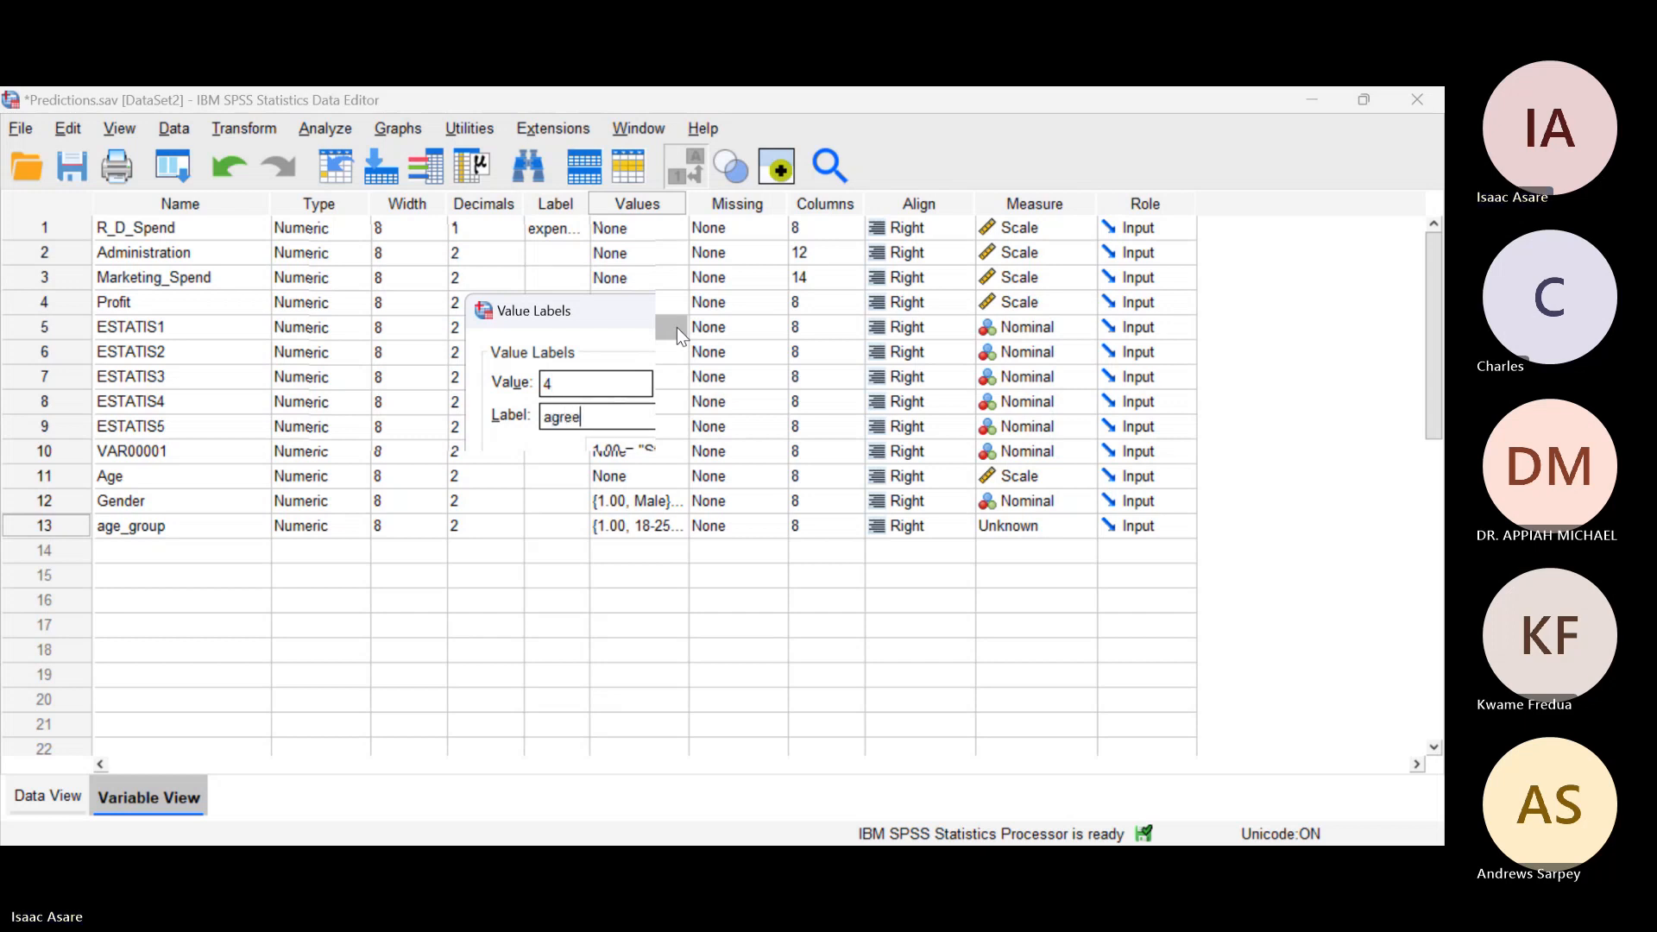
key(alt+a)
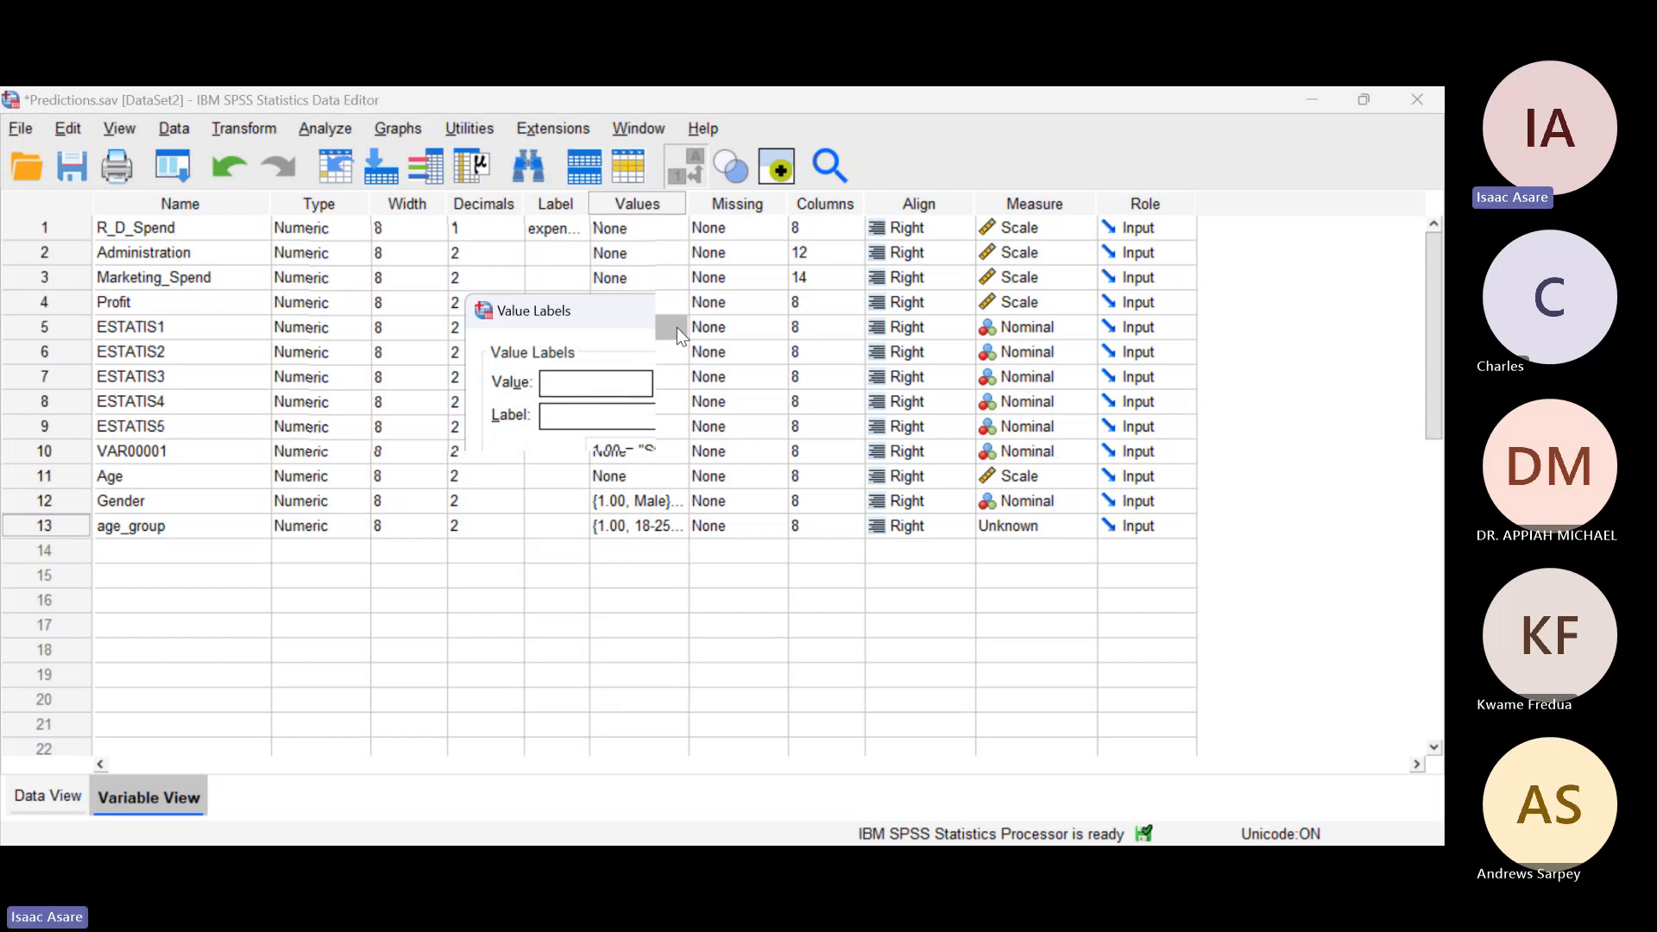
text(5)
key(Tab)
text(strongly agree)
key(alt+a)
click(644, 610)
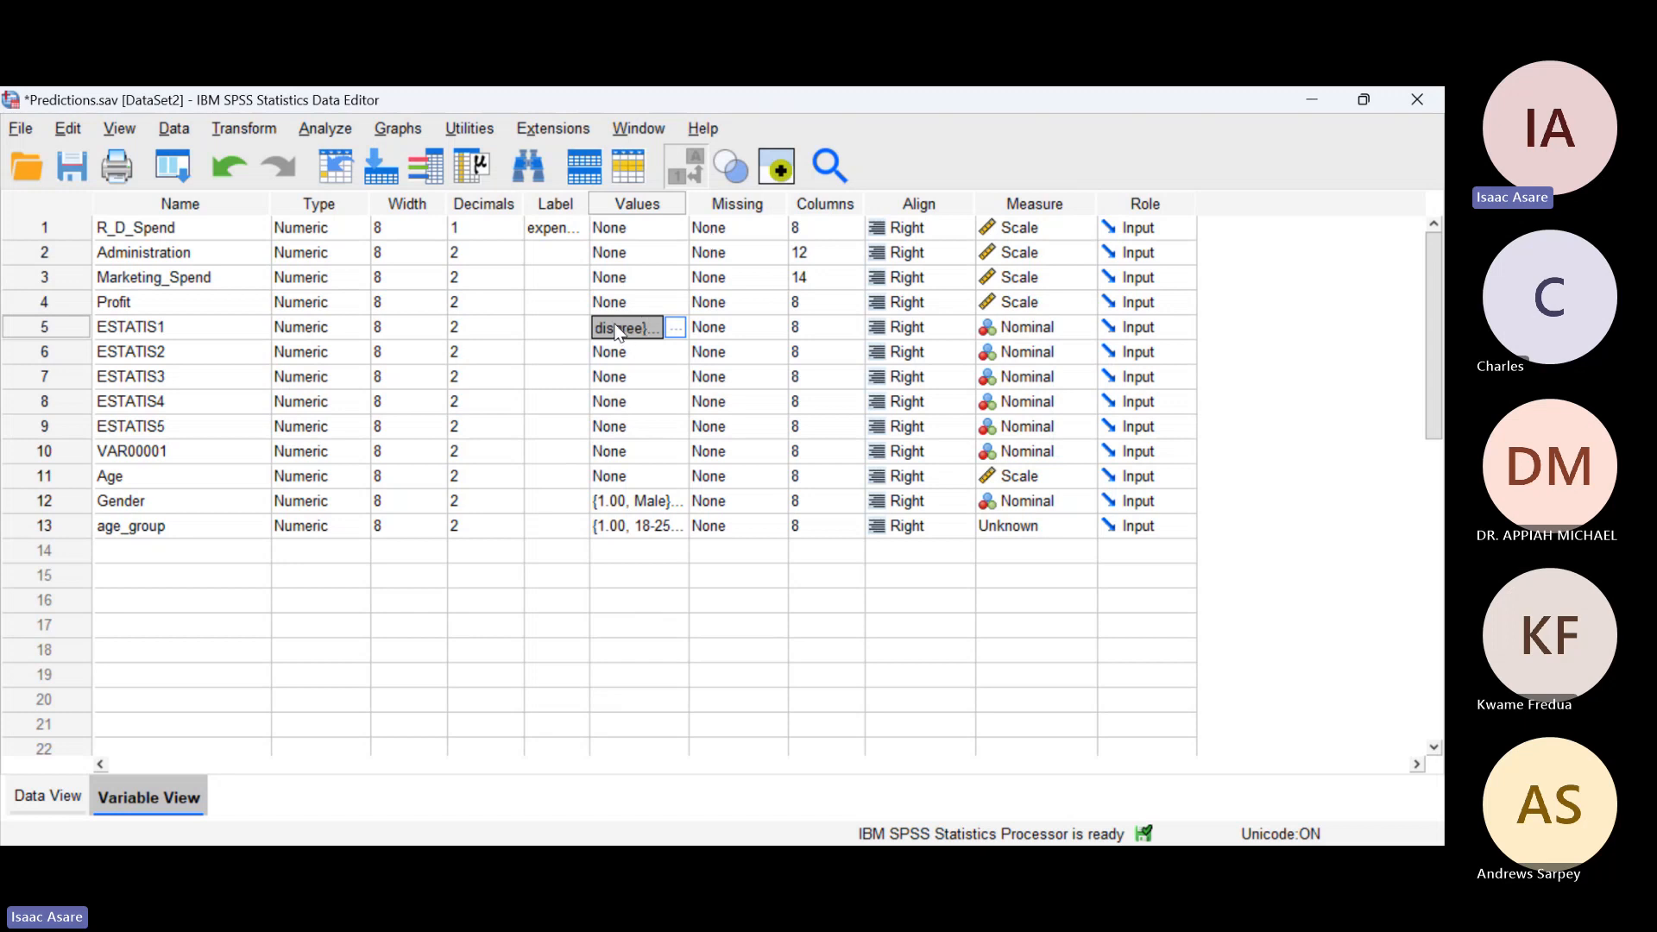
click(681, 352)
click(678, 352)
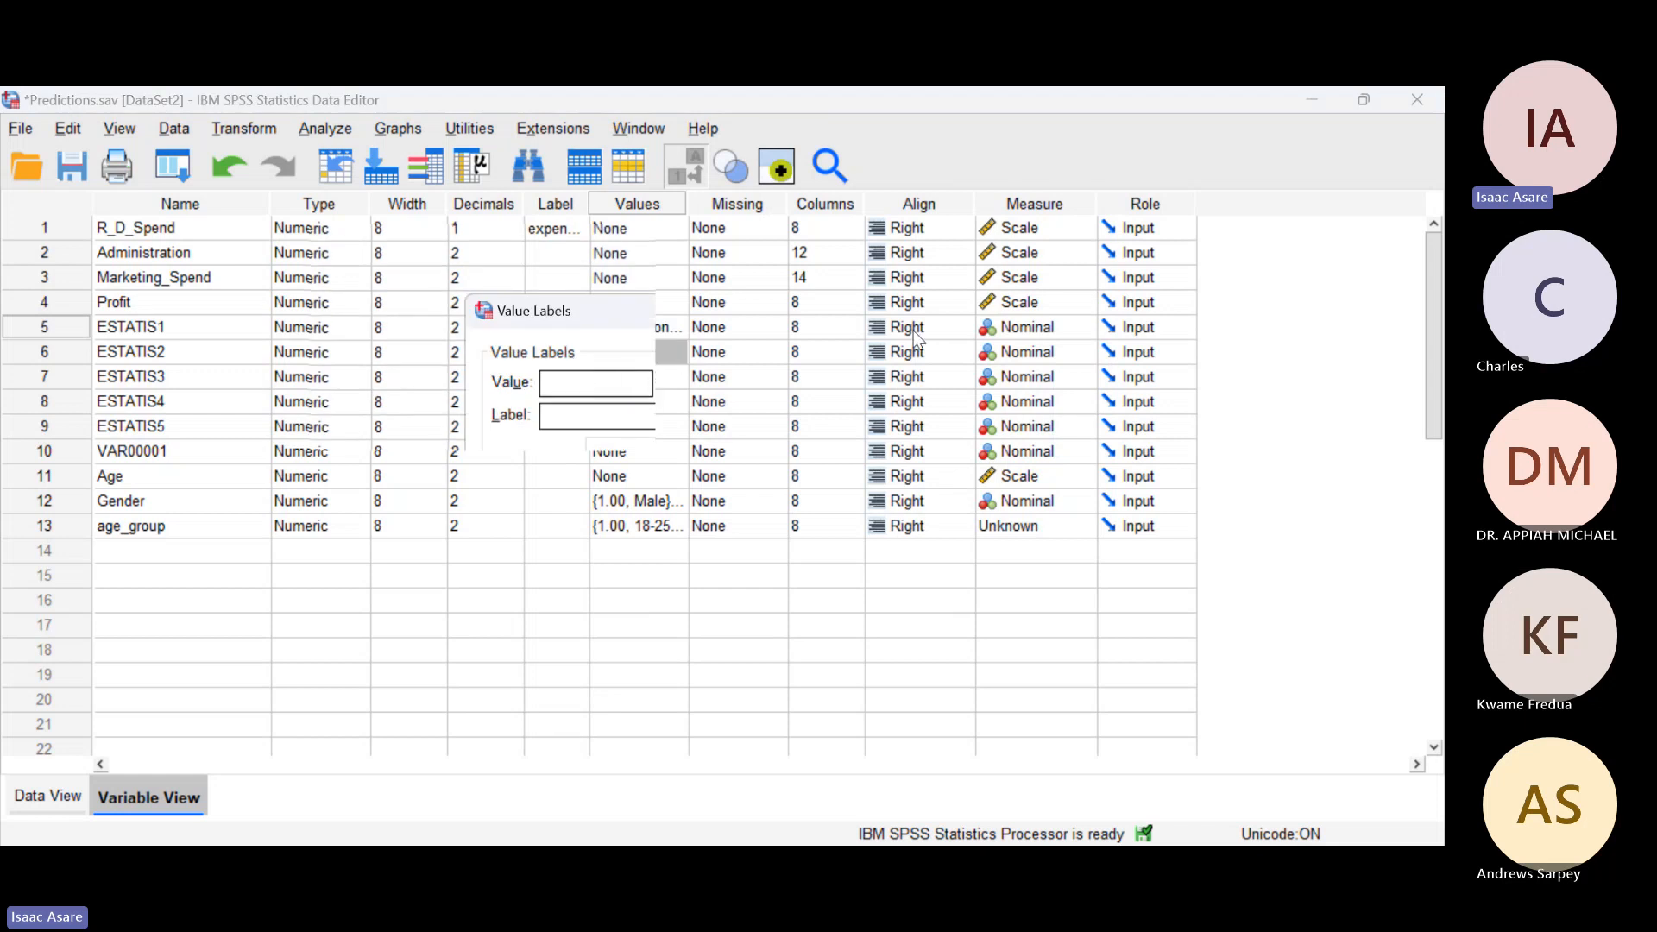
click(967, 312)
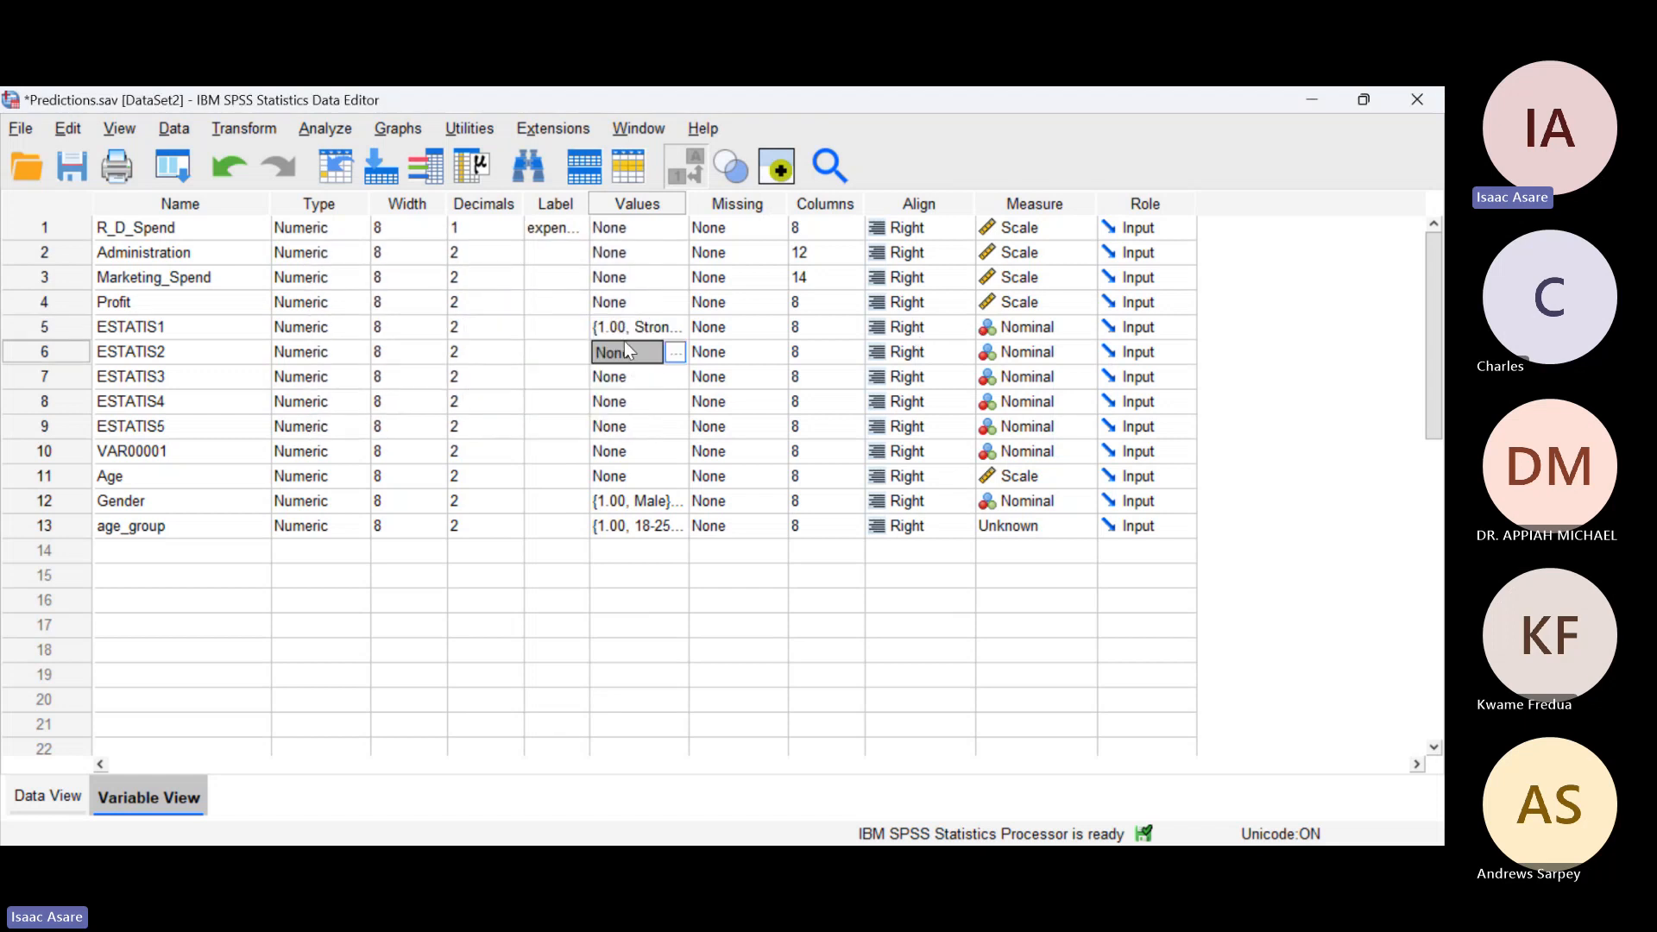
key(Down)
key(Down)
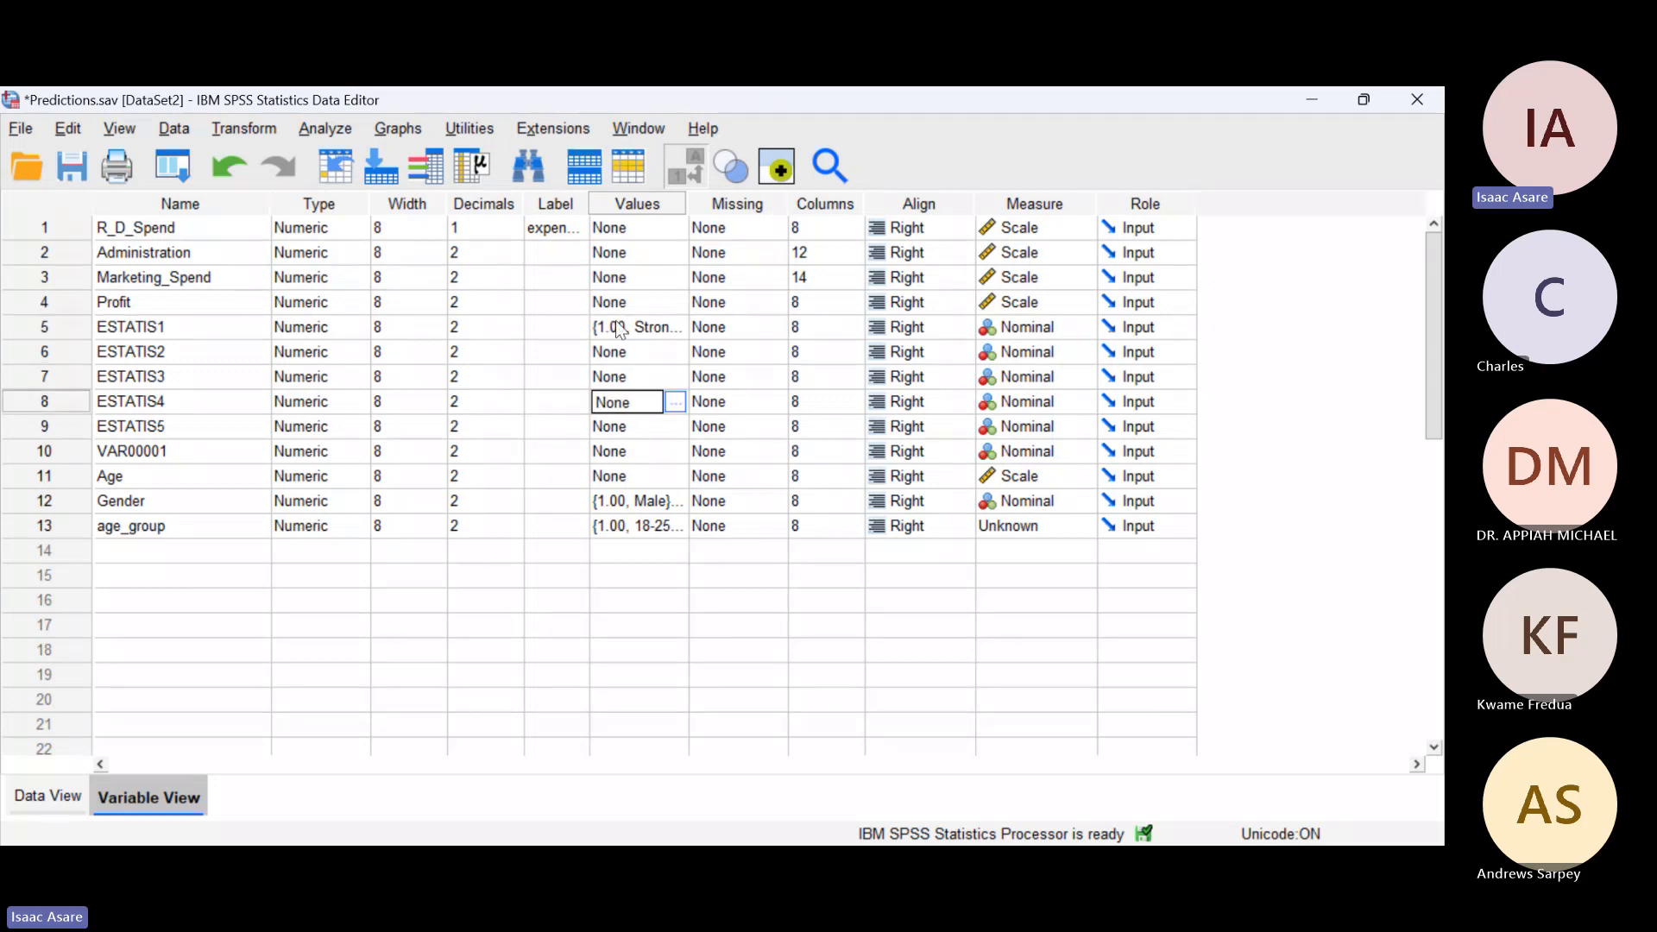
click(675, 402)
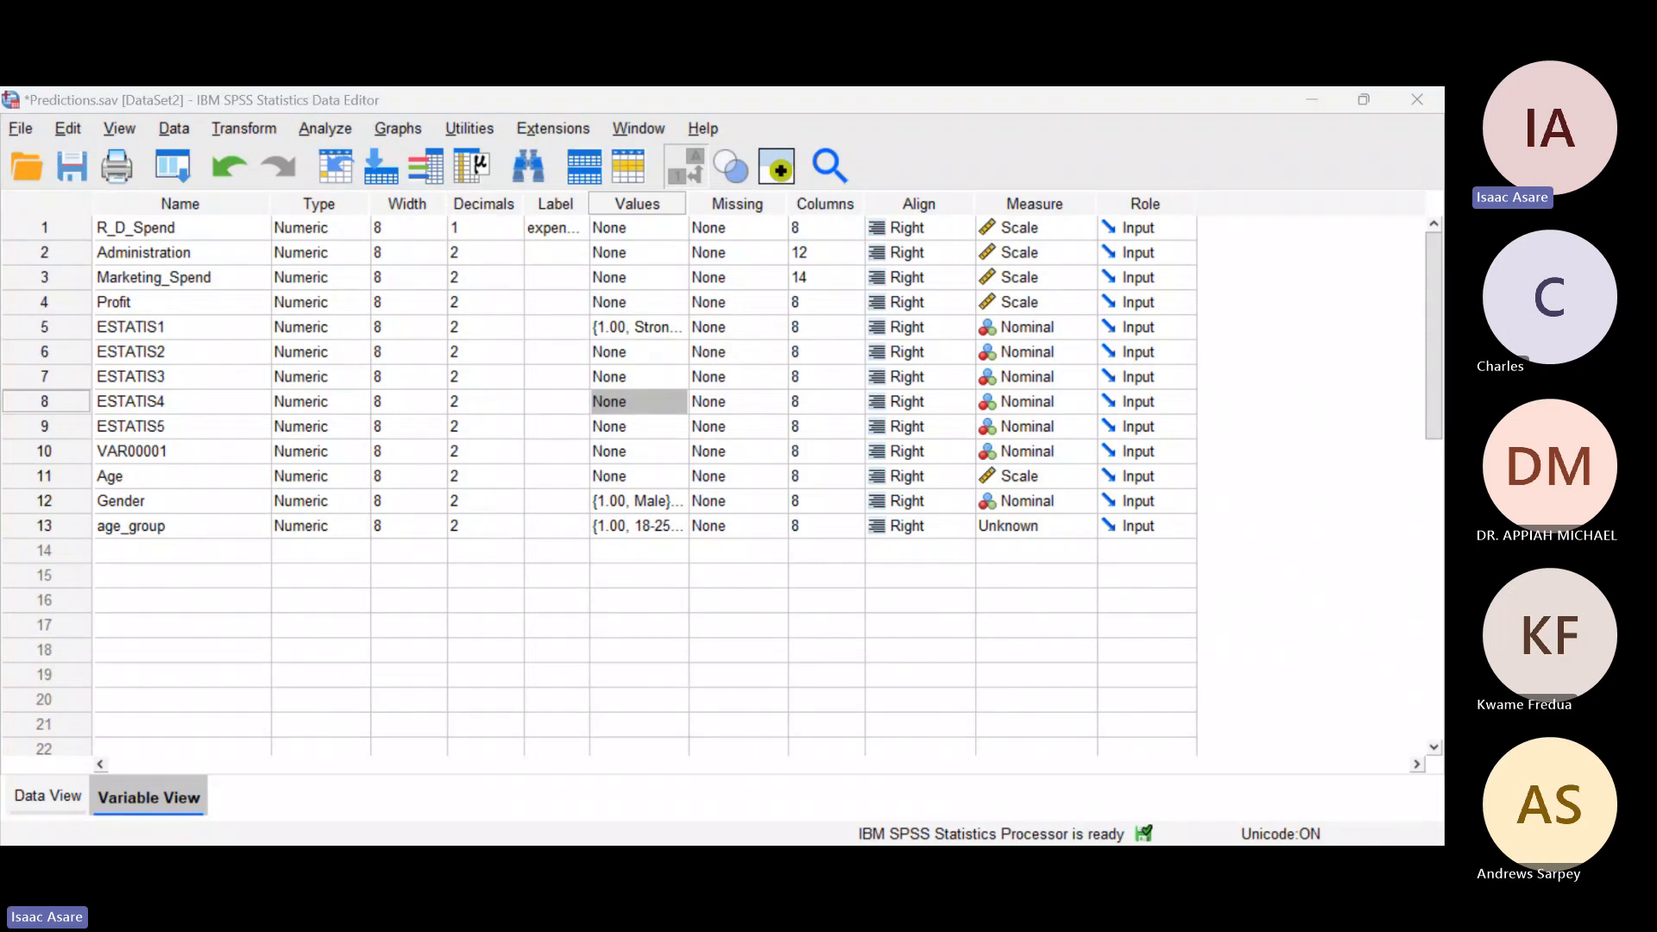
Step: Copy the value labels of ESTATIS1 to ESTATIS2, ESTATIS3, ESTATIS4 and ESTATIS5
right_click(623, 326)
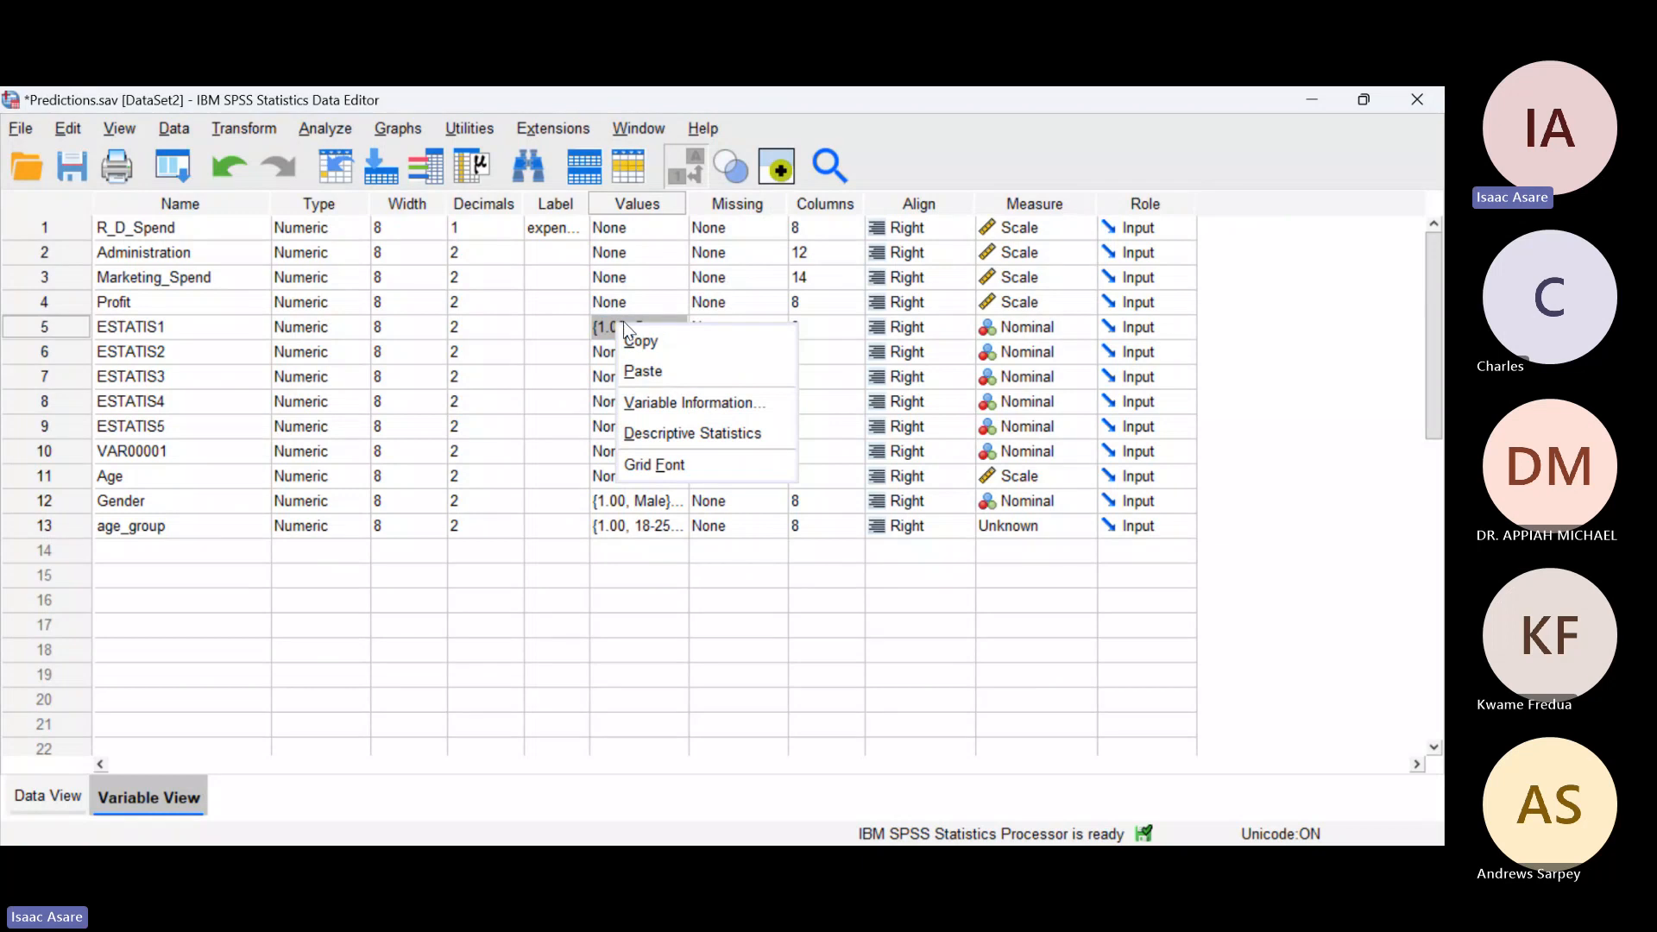
click(637, 340)
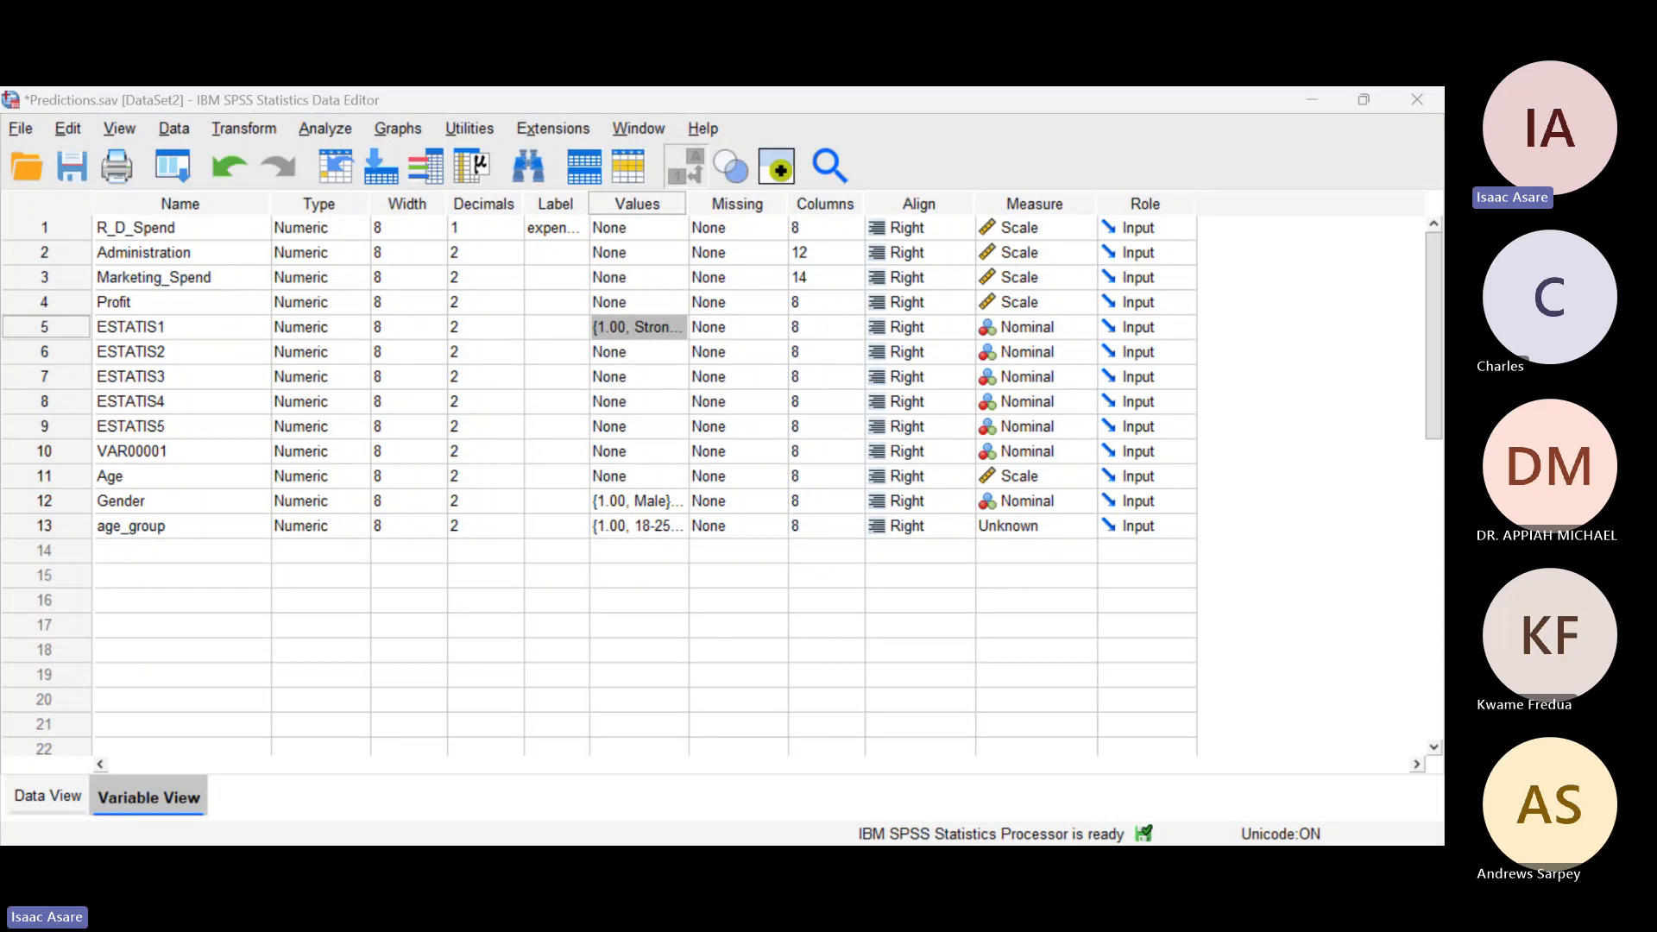
click(600, 354)
right_click(622, 333)
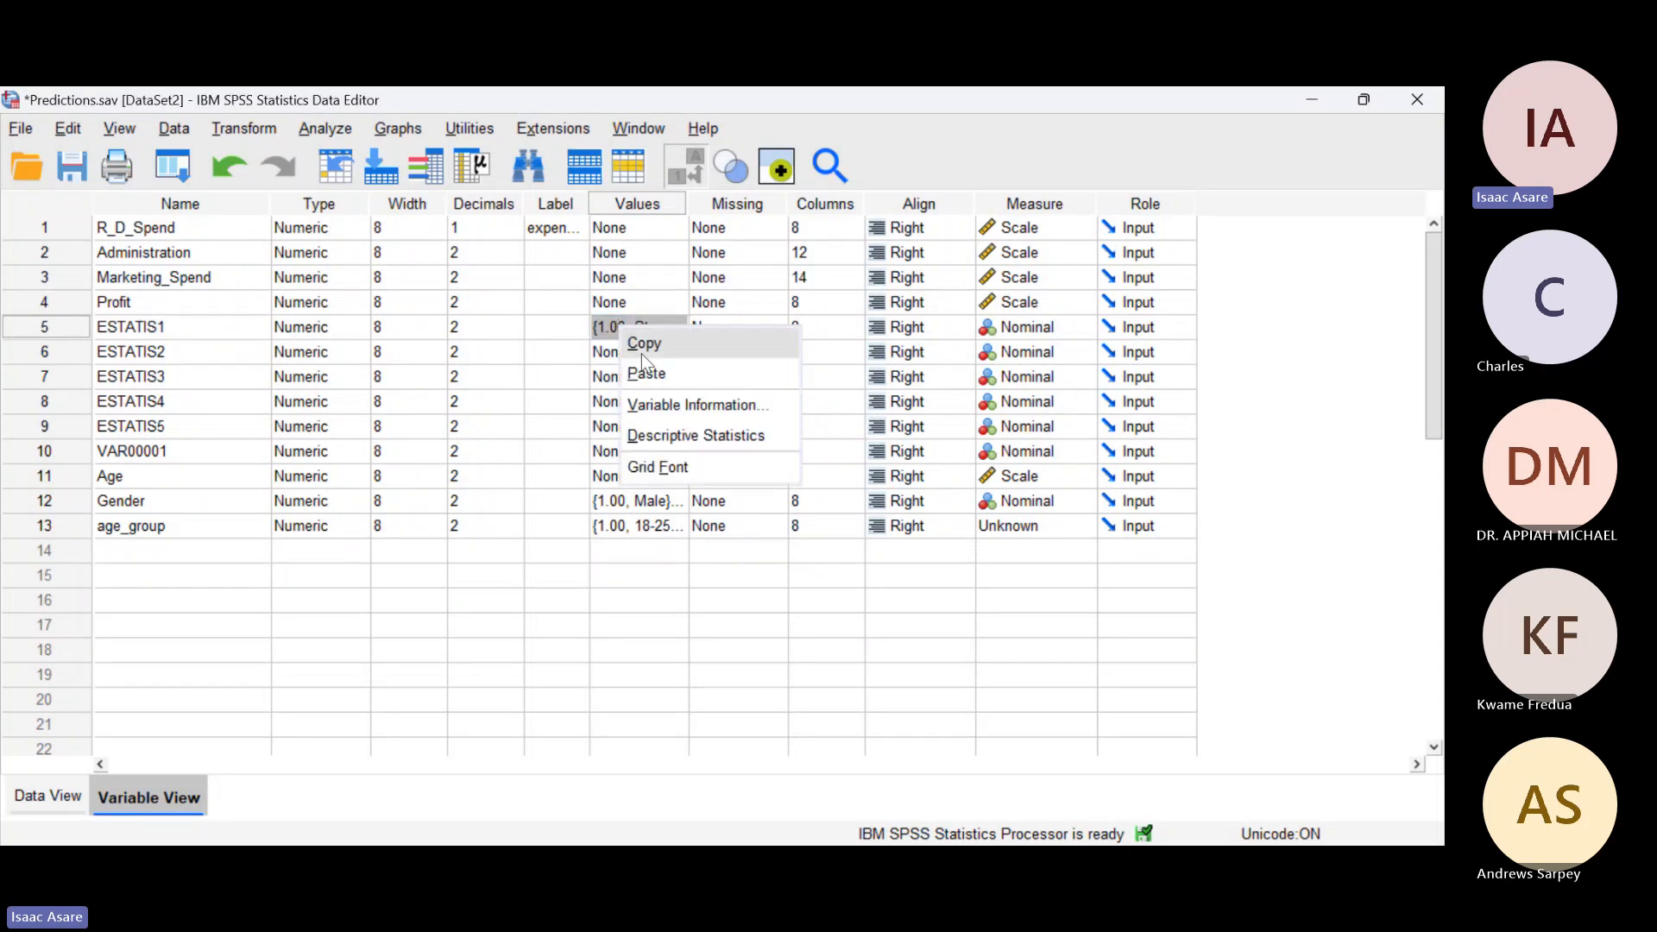
click(645, 342)
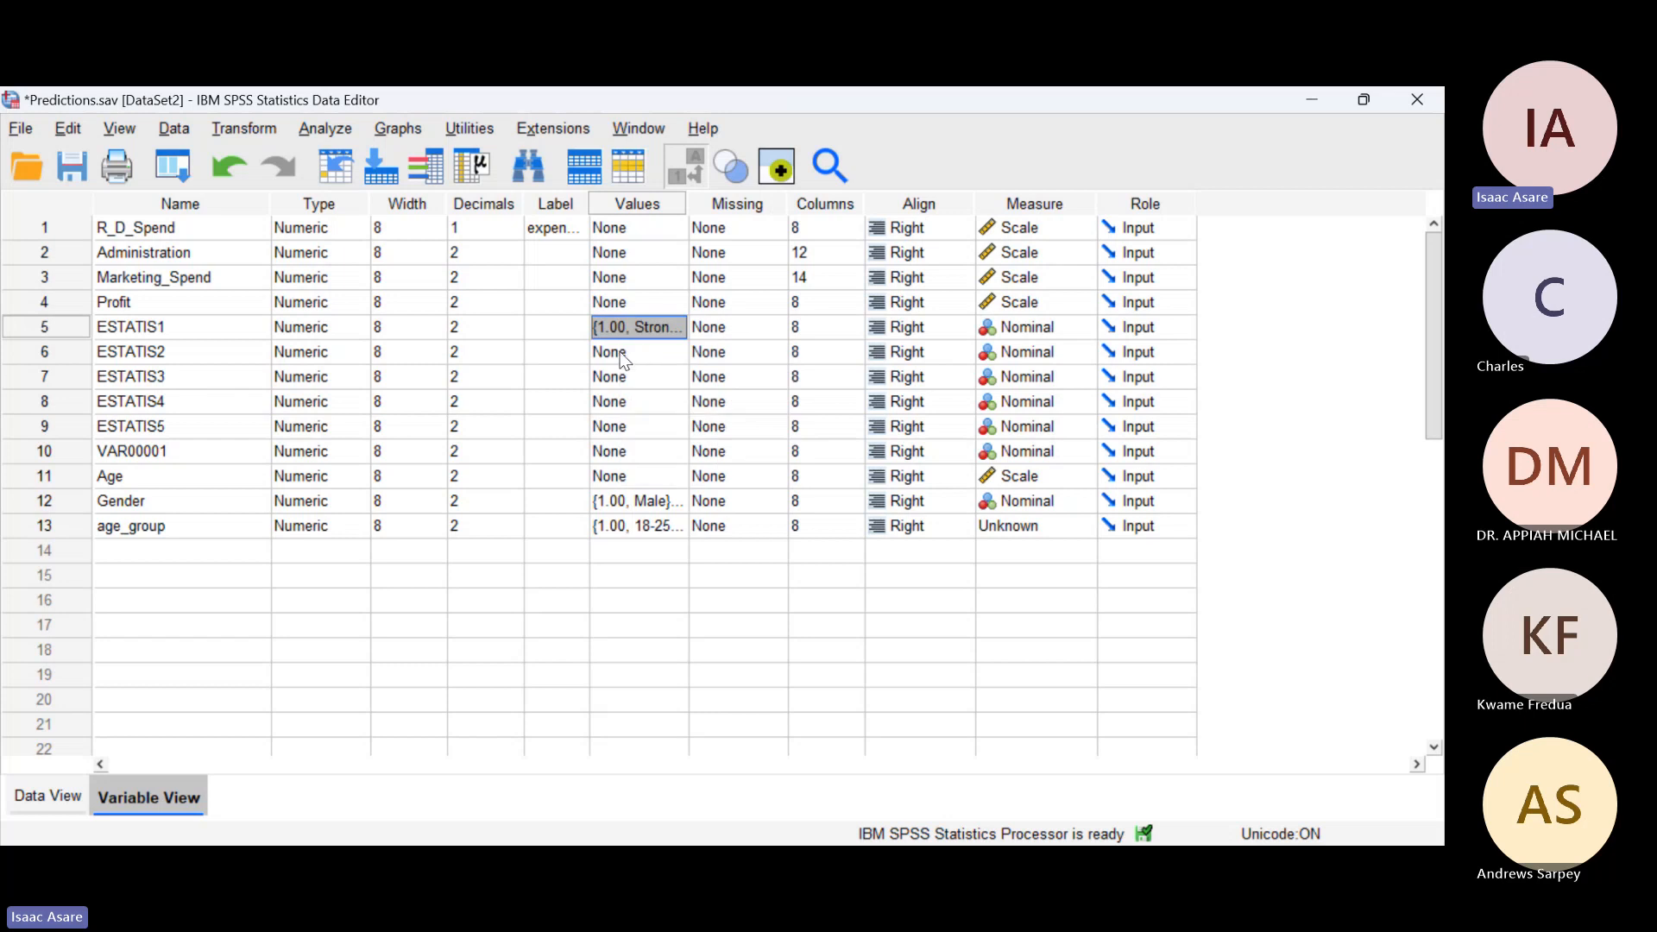
click(624, 354)
drag(623, 357, 633, 426)
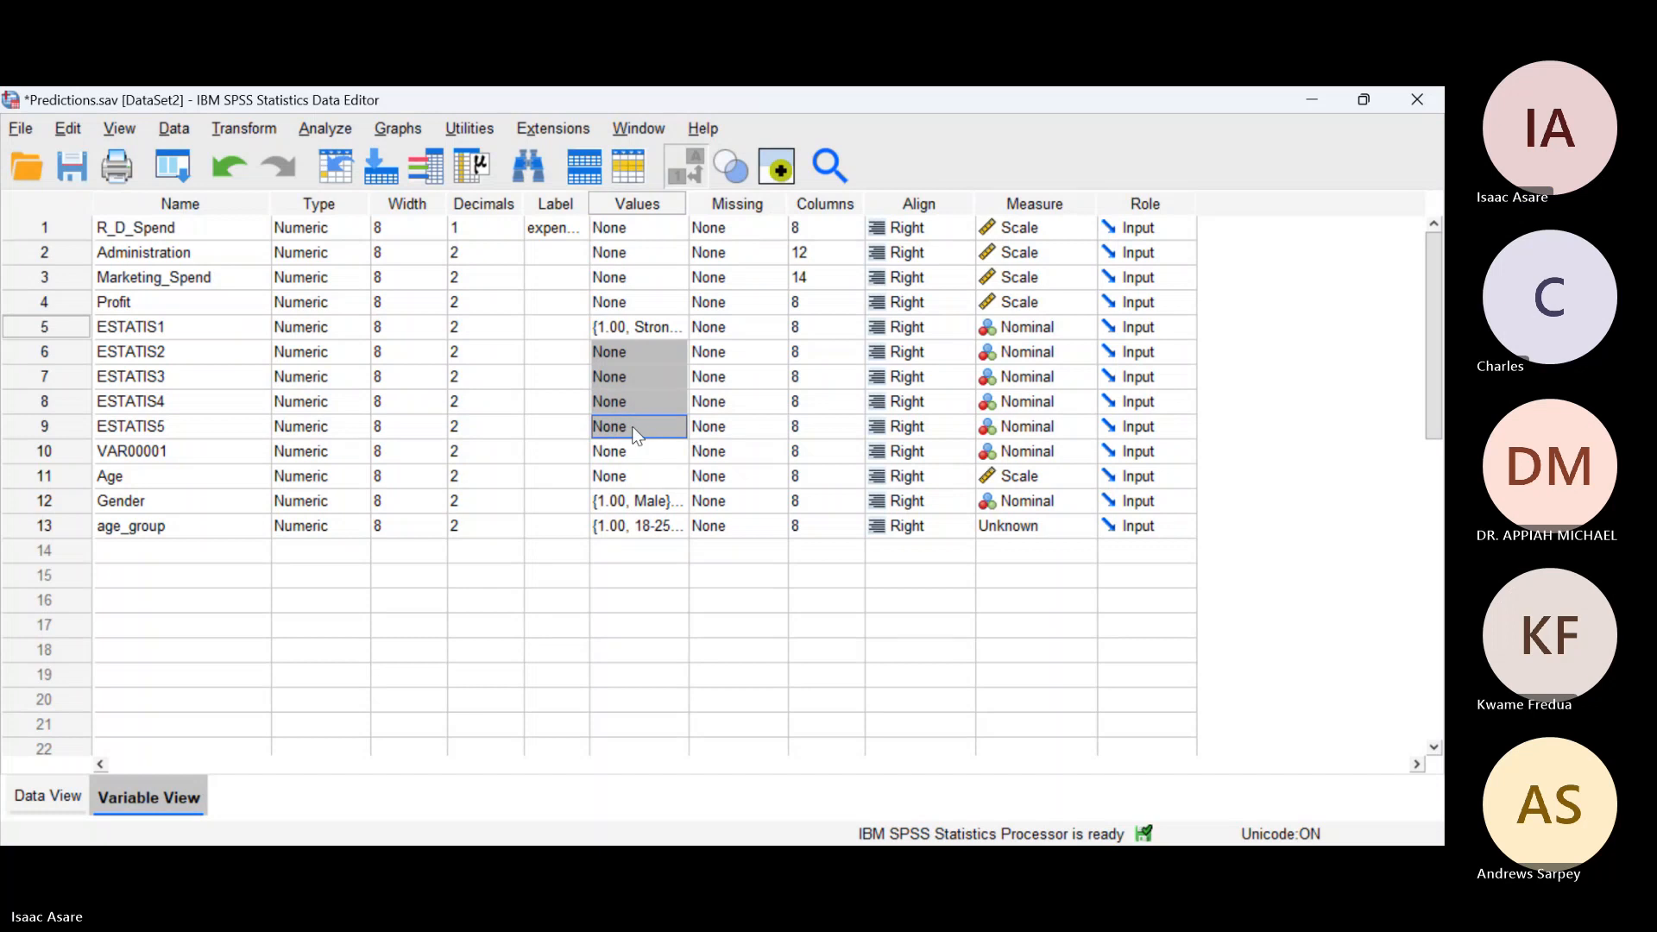
right_click(633, 428)
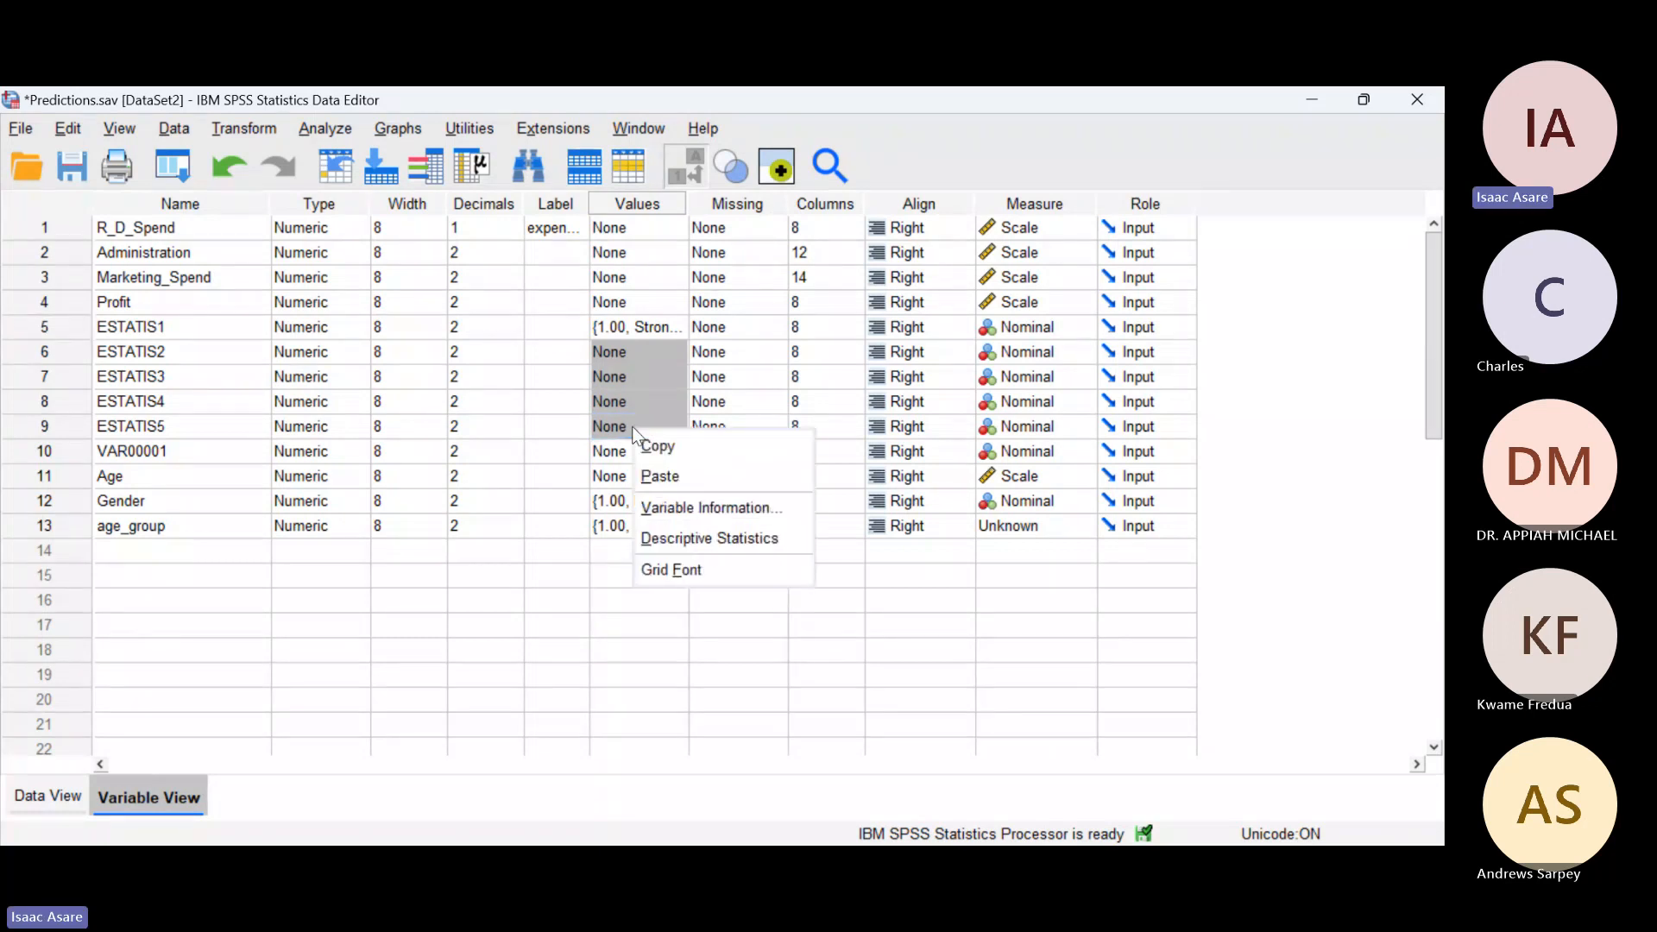
click(659, 473)
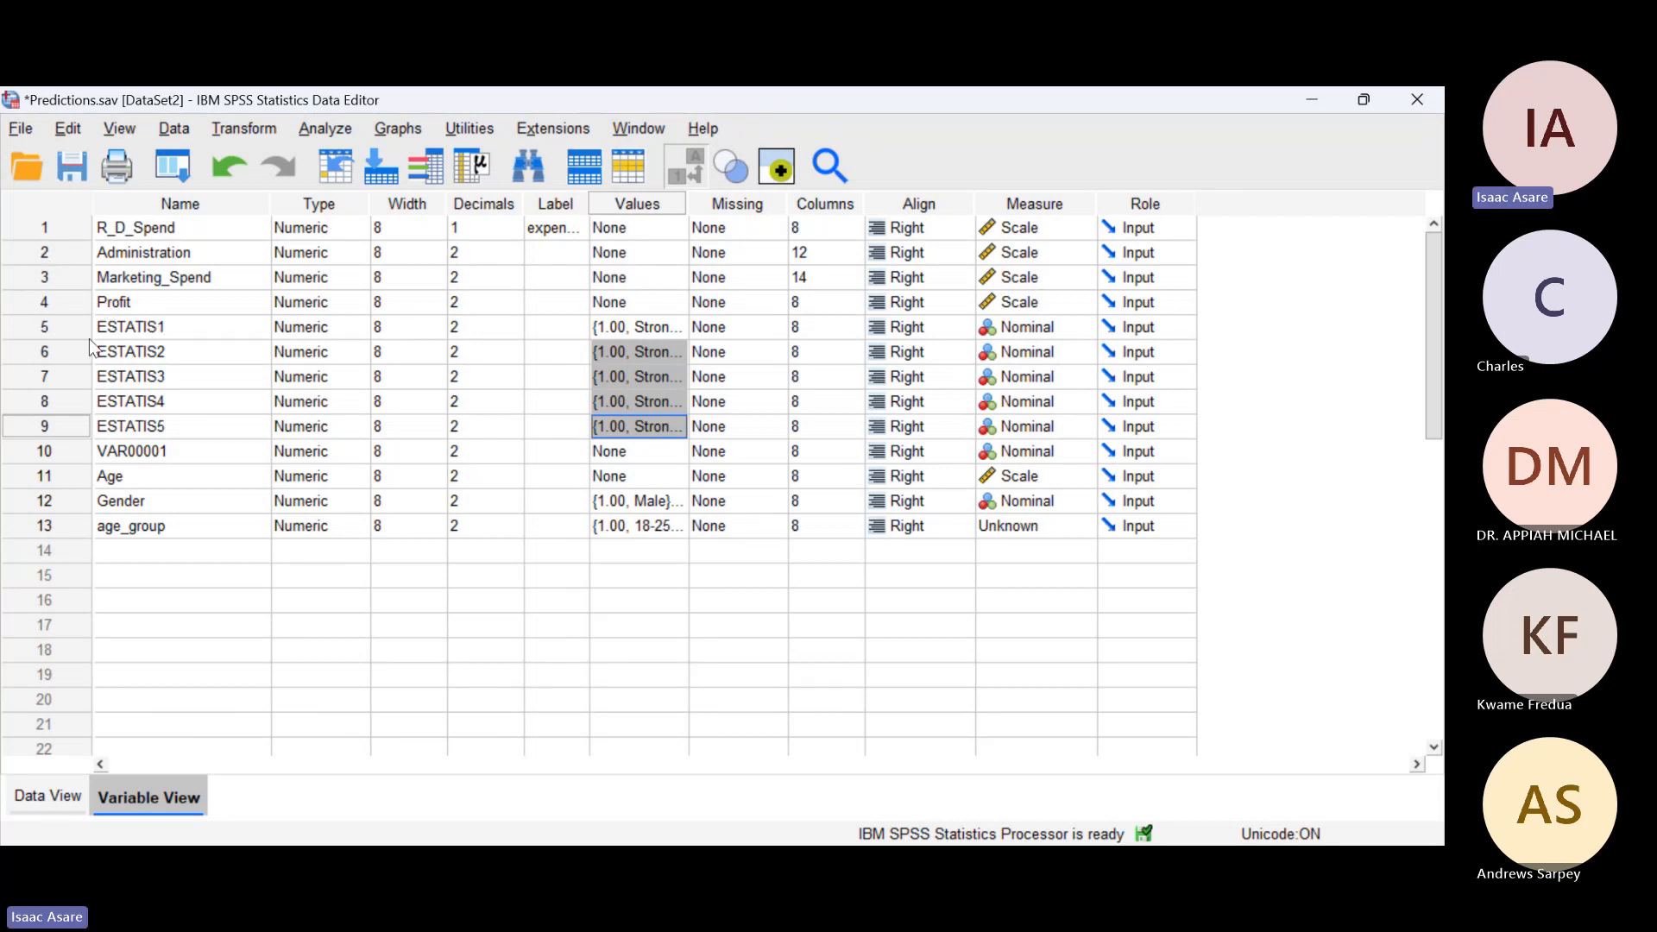
Step: Delete the unused variable VAR00001 from the variable definitions
click(34, 454)
right_click(35, 454)
click(73, 536)
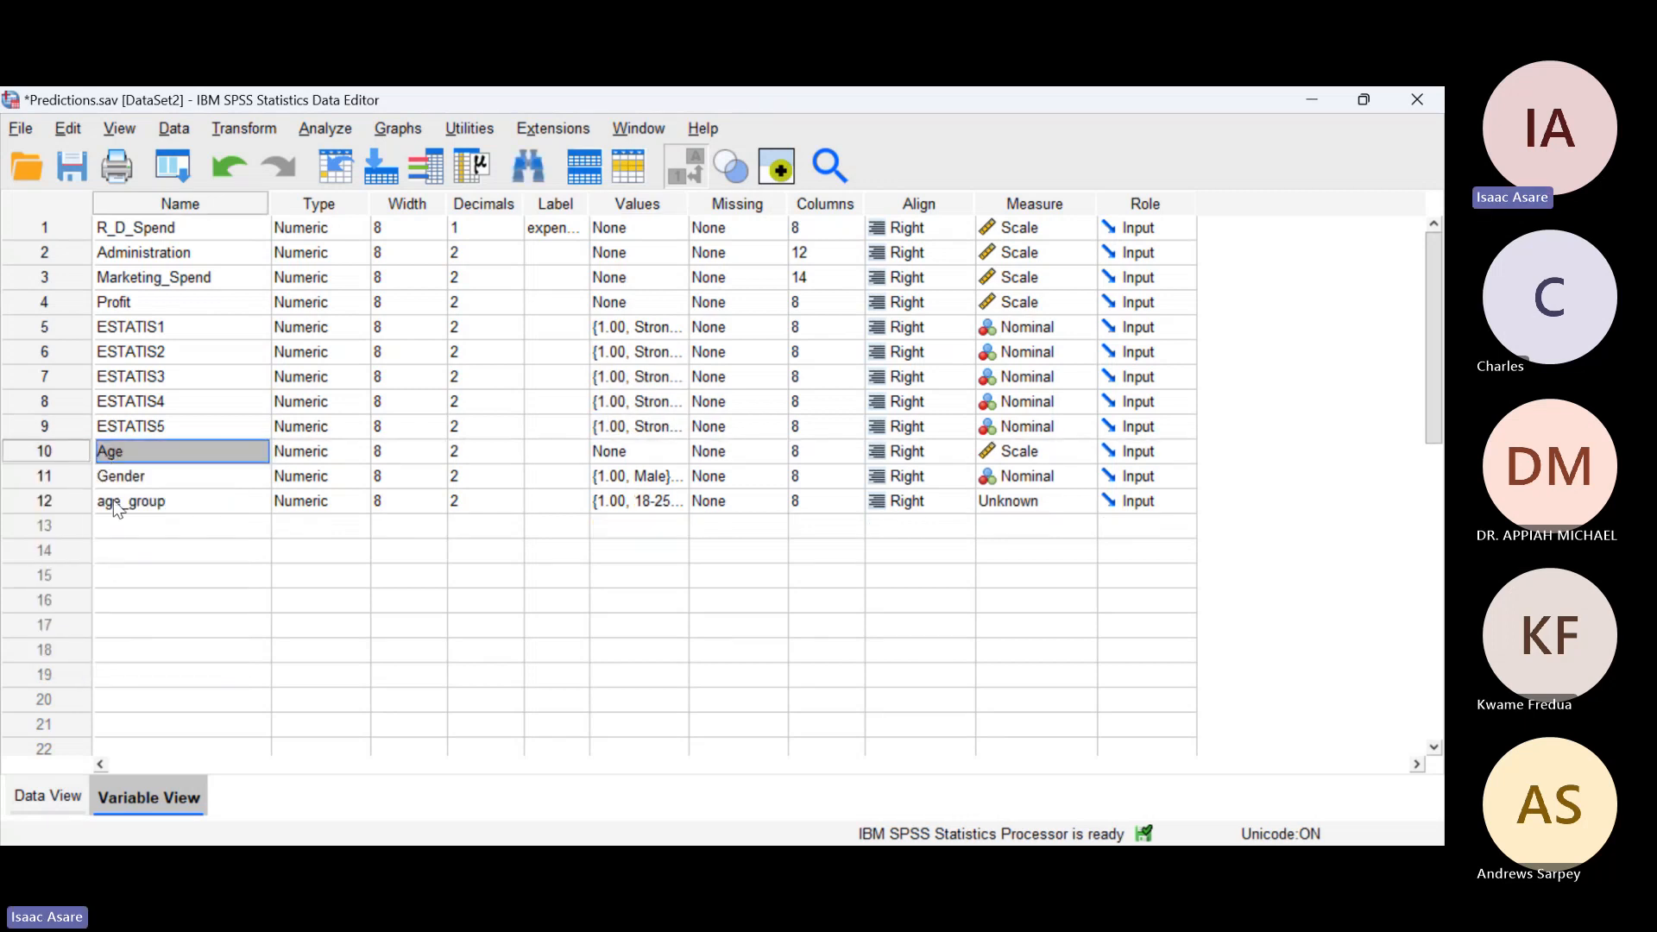
Step: Show numeric codes instead of value labels in the data, then return to the variable definitions
click(40, 790)
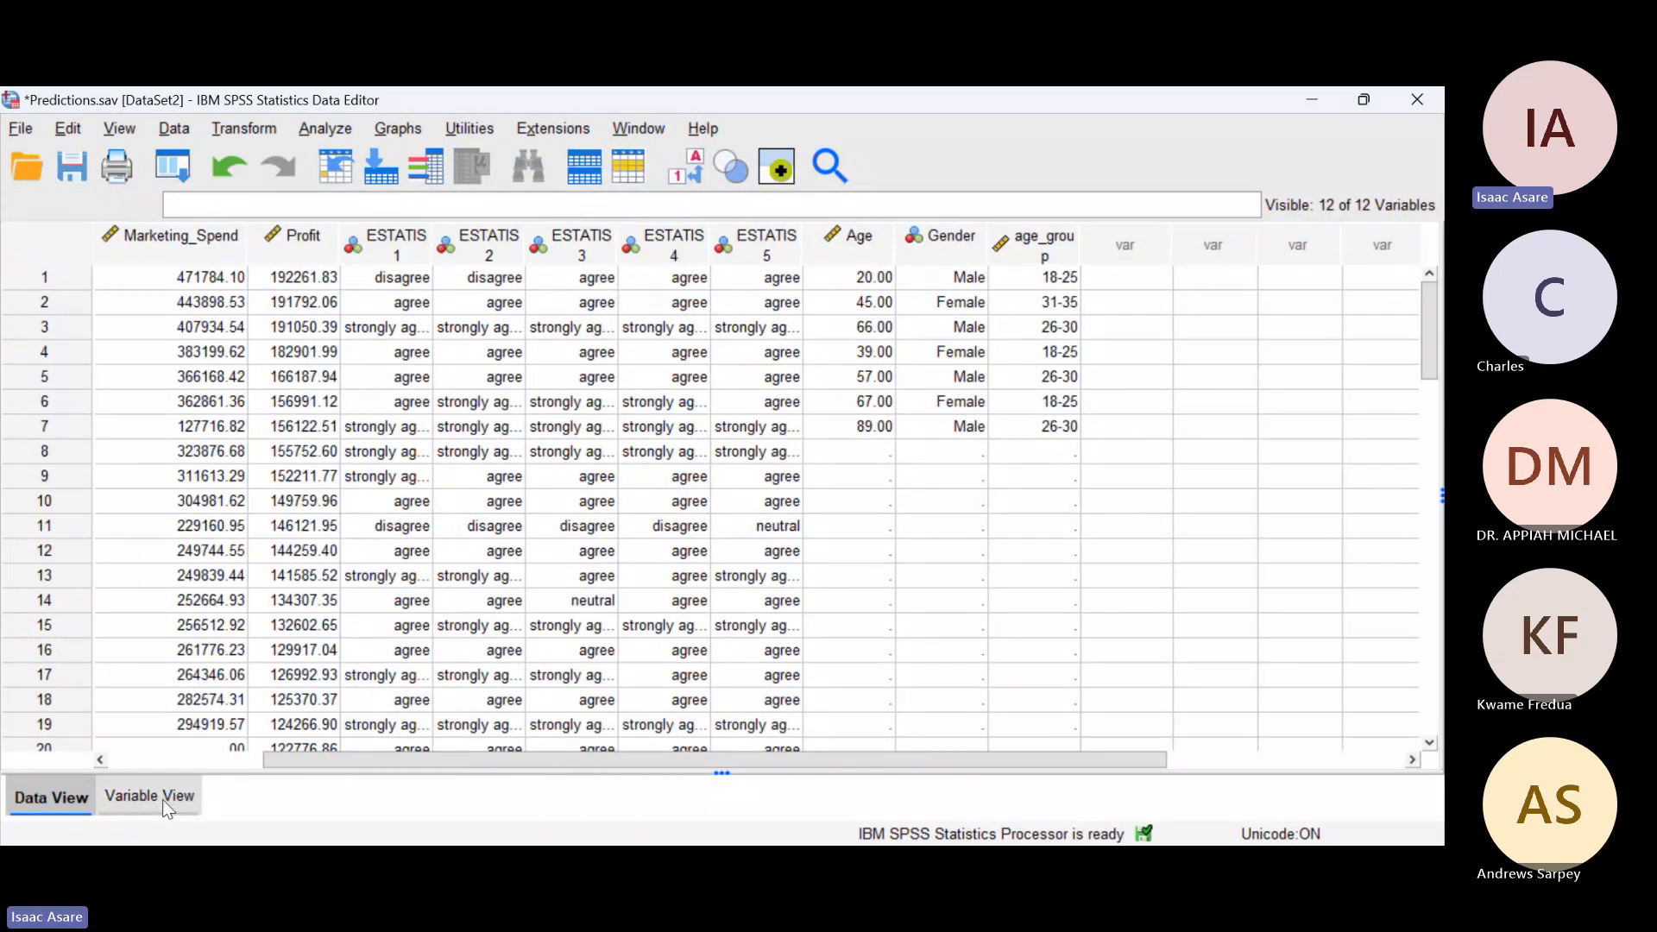
click(111, 136)
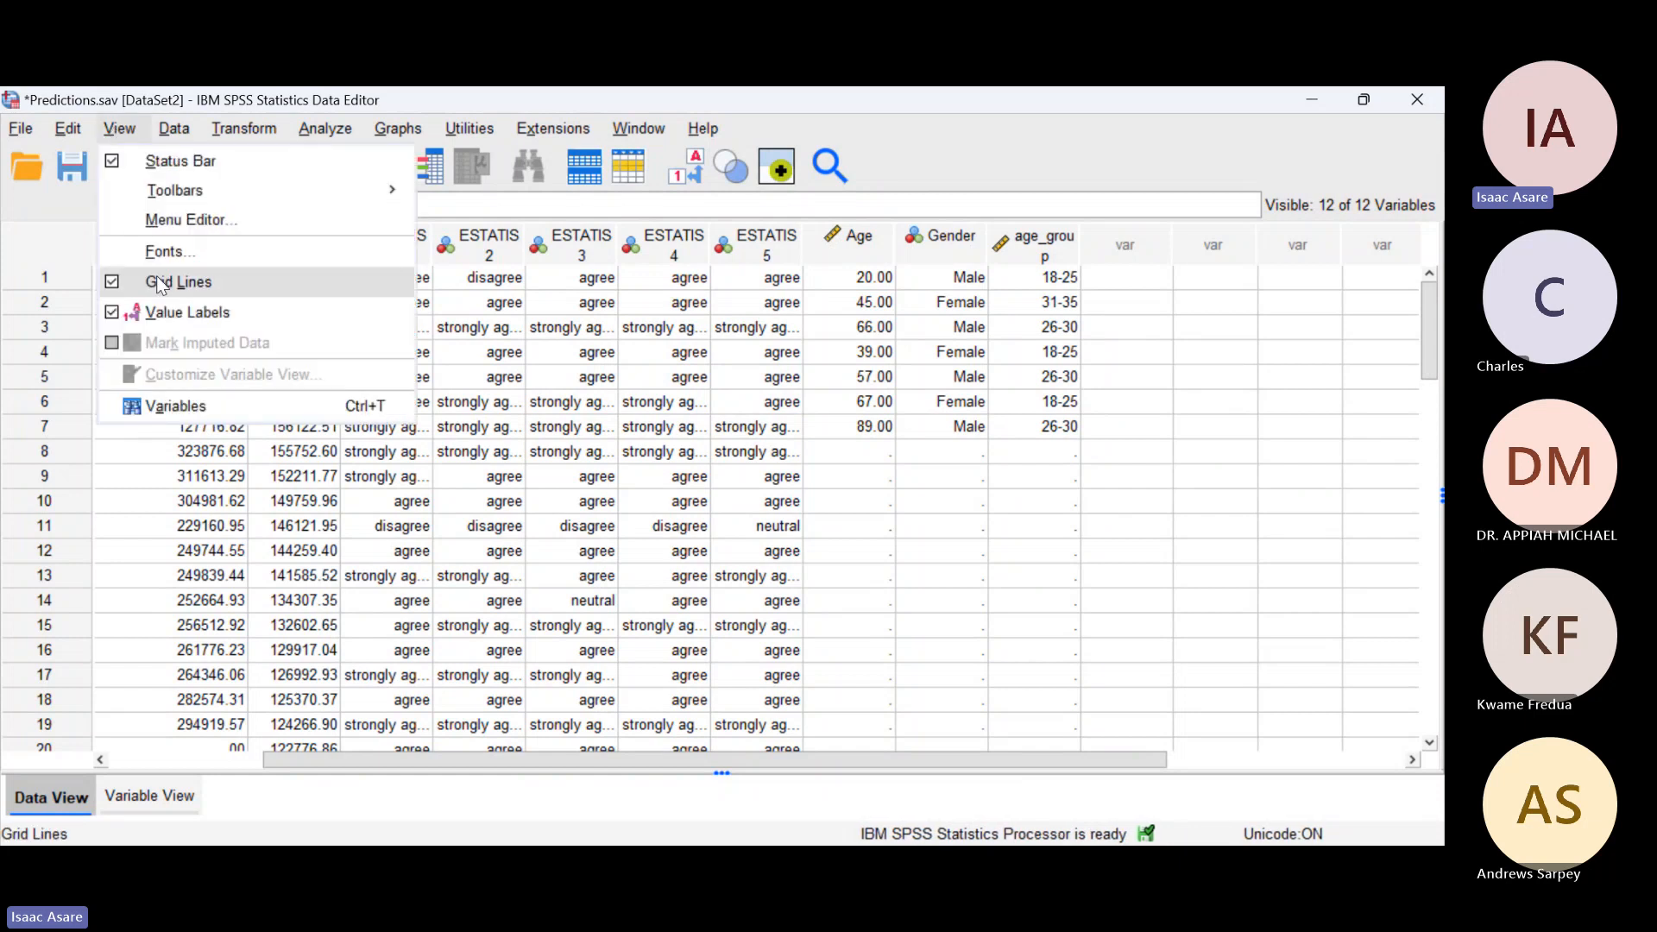
click(177, 330)
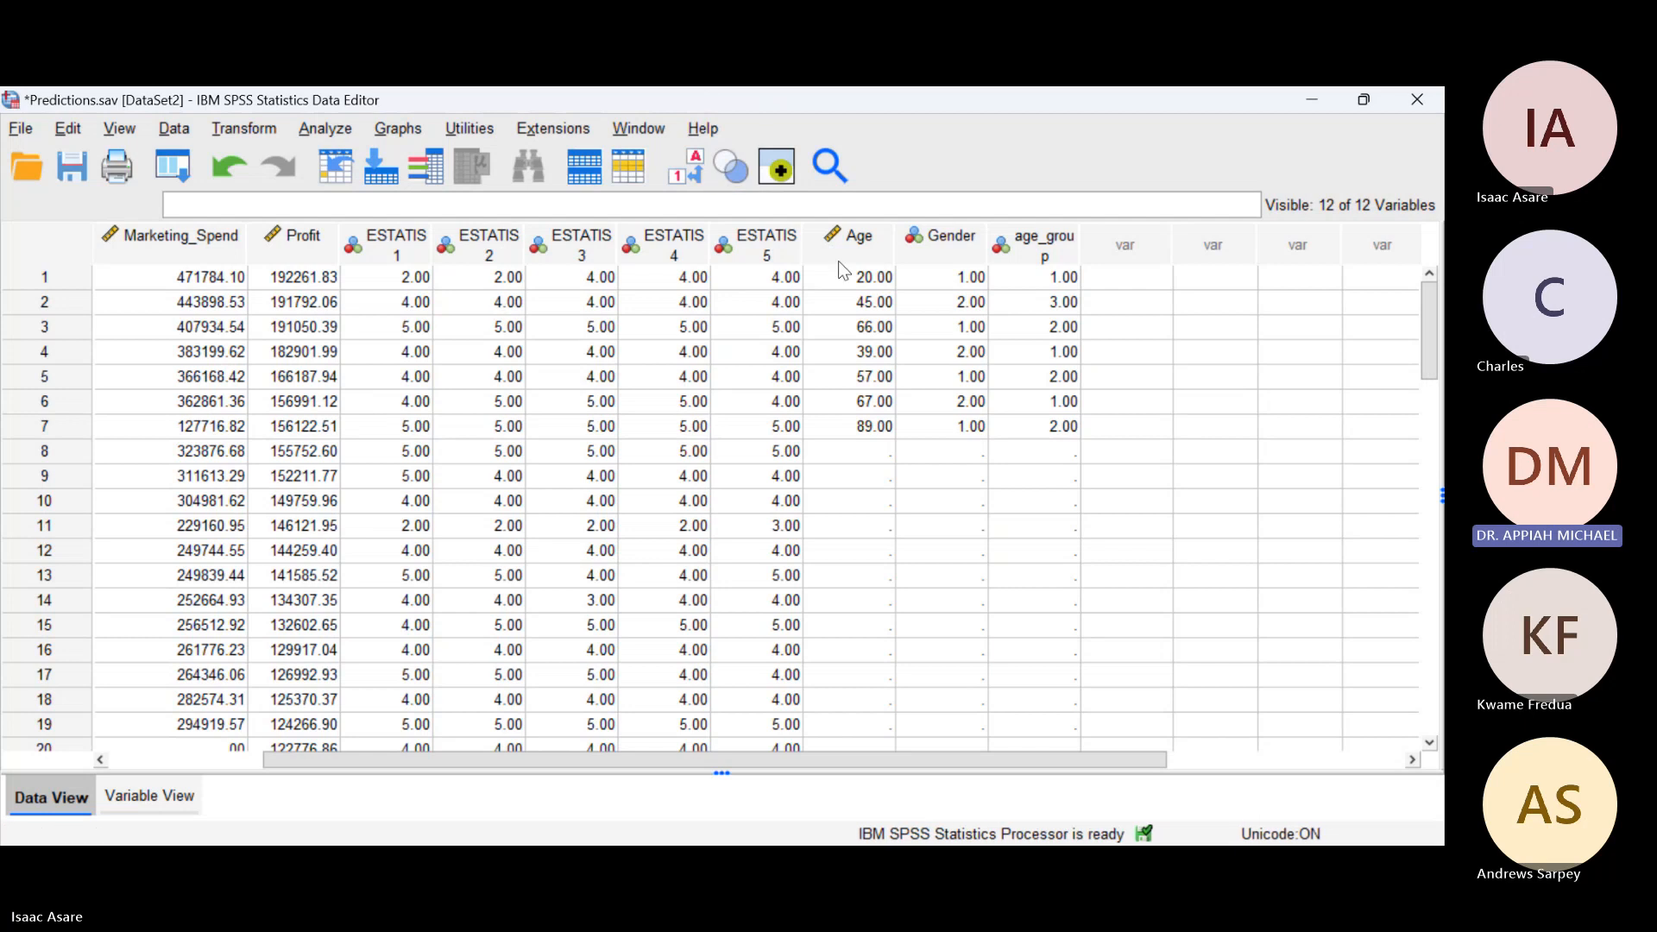
mouse_move(839, 266)
click(121, 799)
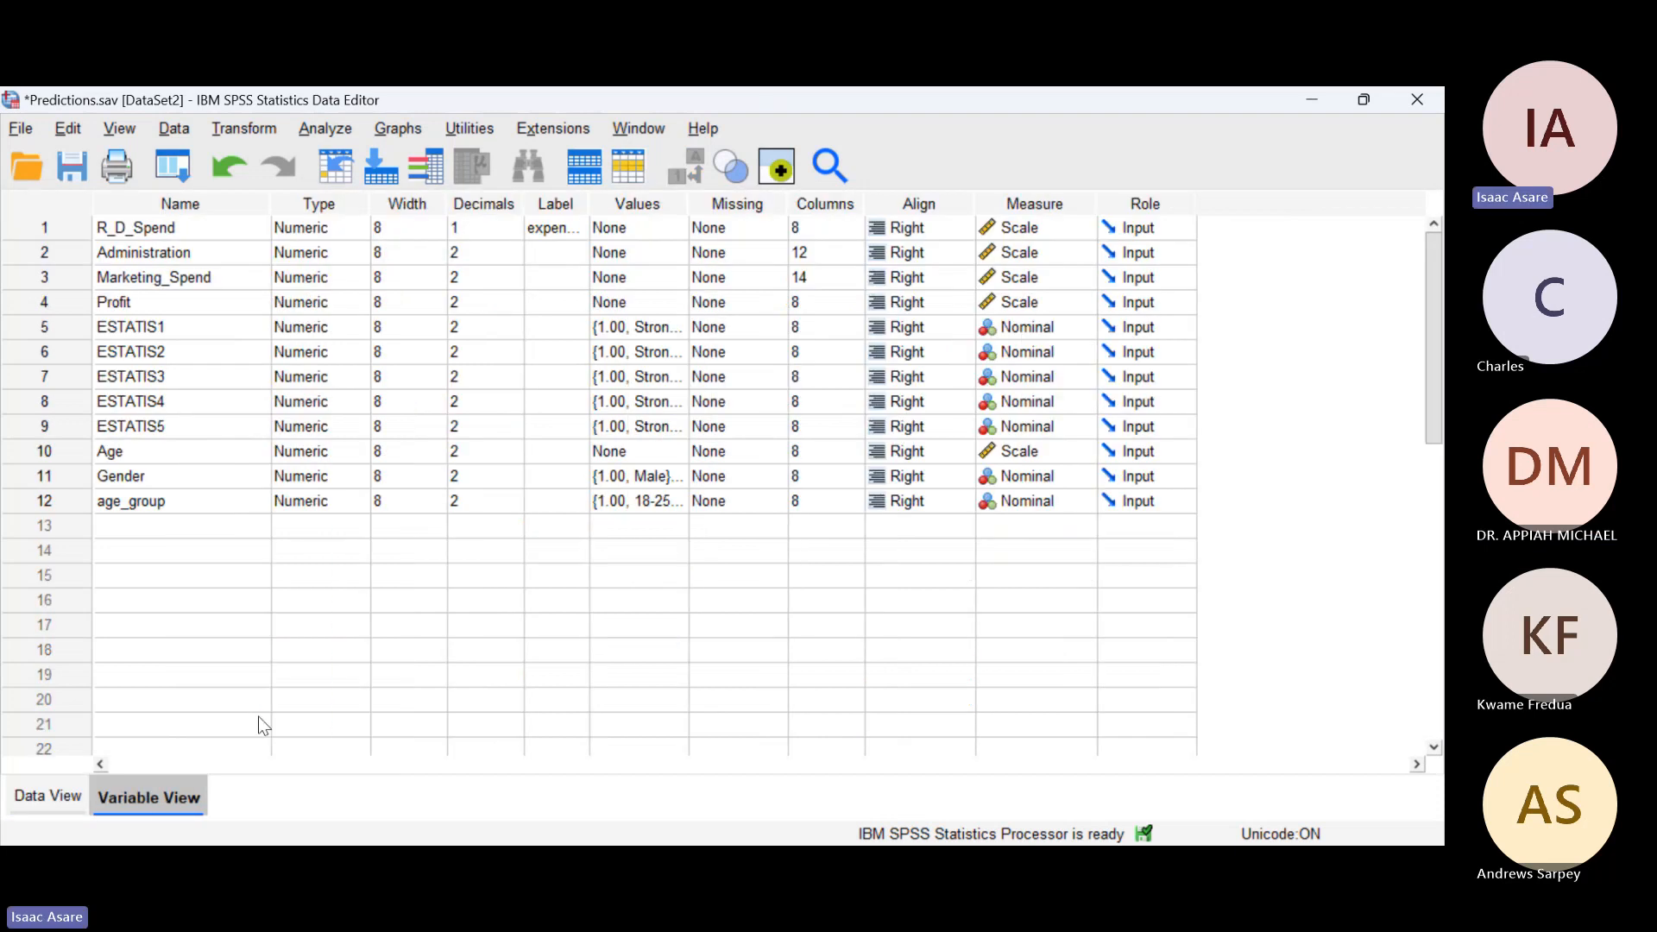
Step: Review the available measurement levels for the R_D_Spend variable
click(1081, 232)
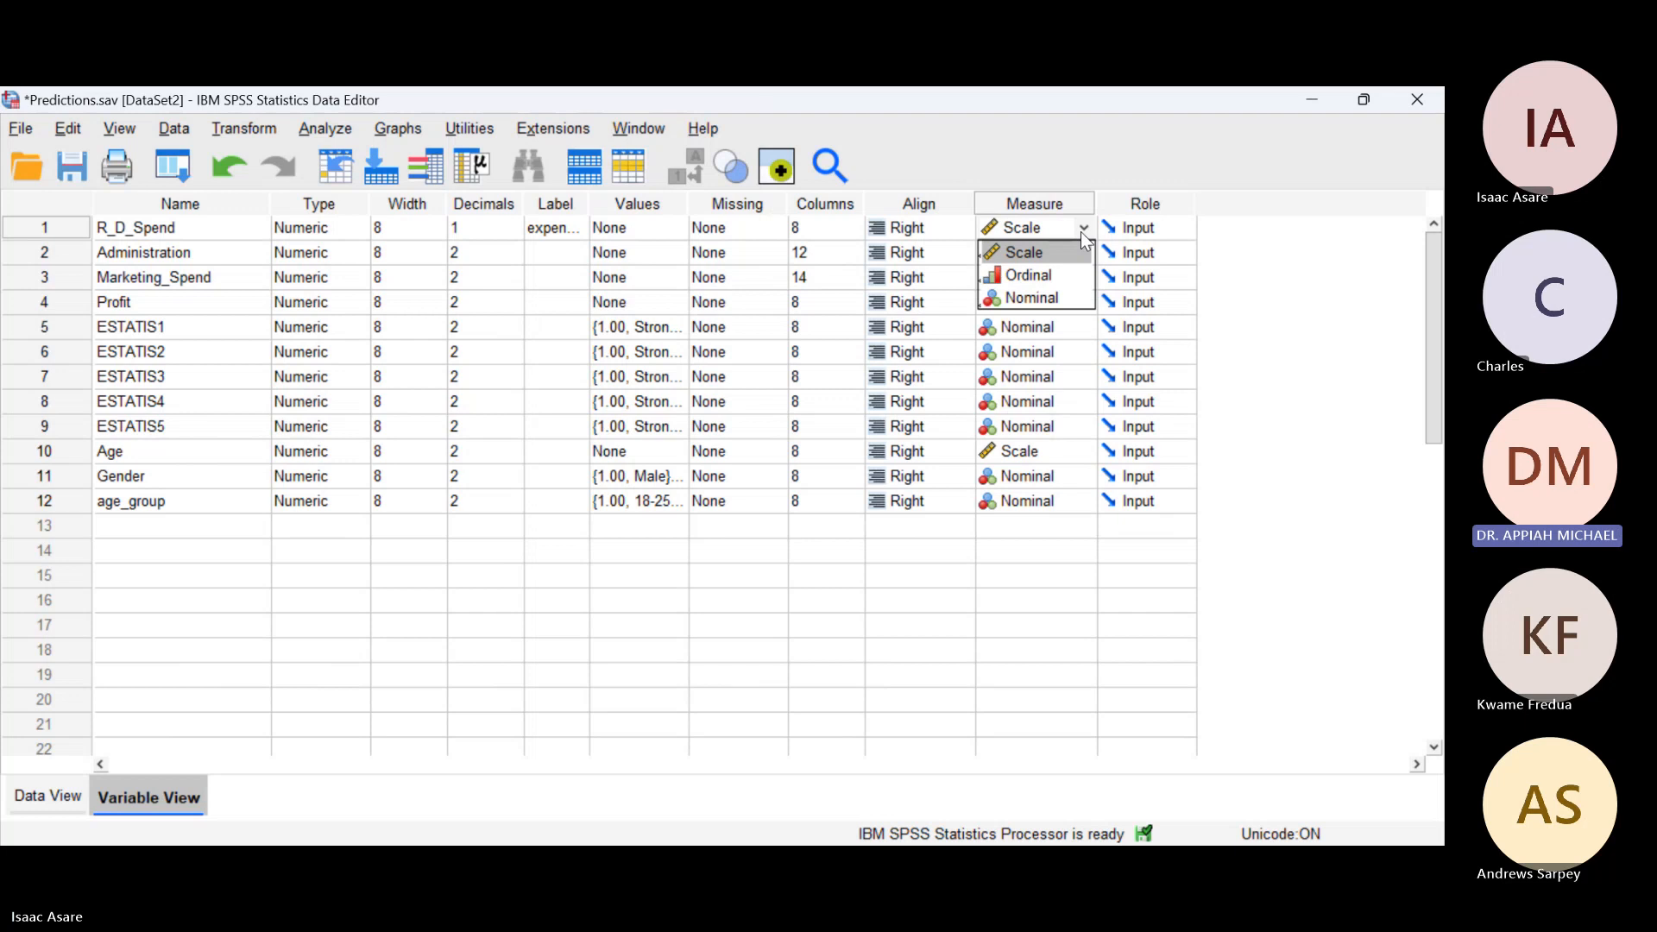
key(alt+Tab)
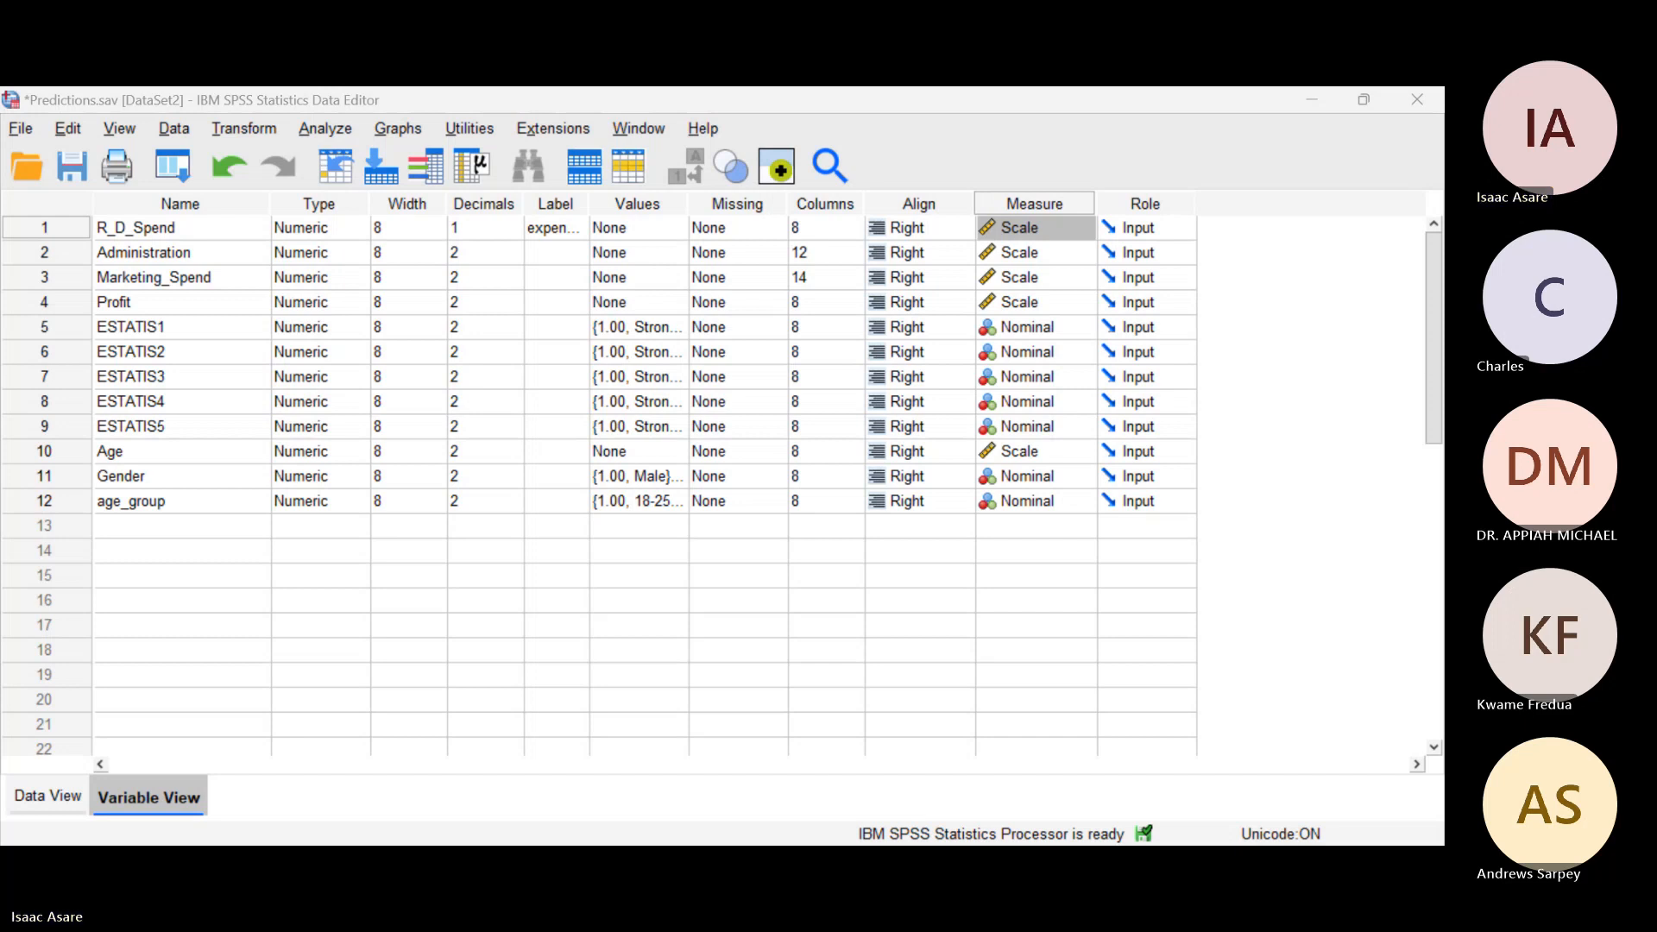
click(1080, 231)
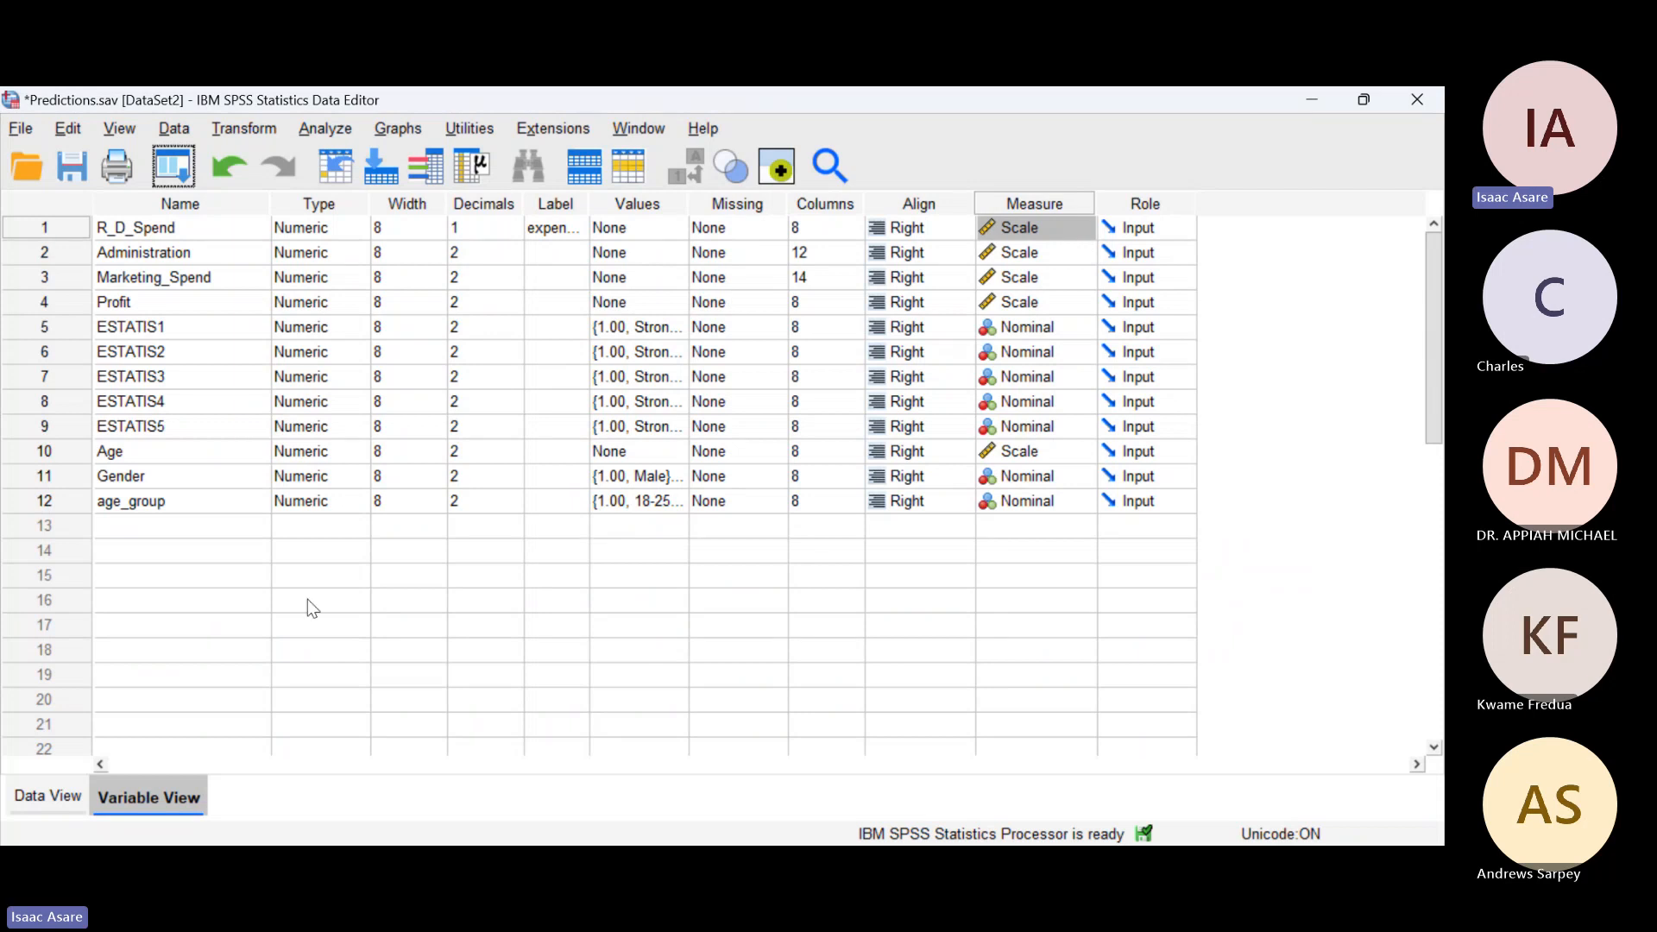
click(40, 796)
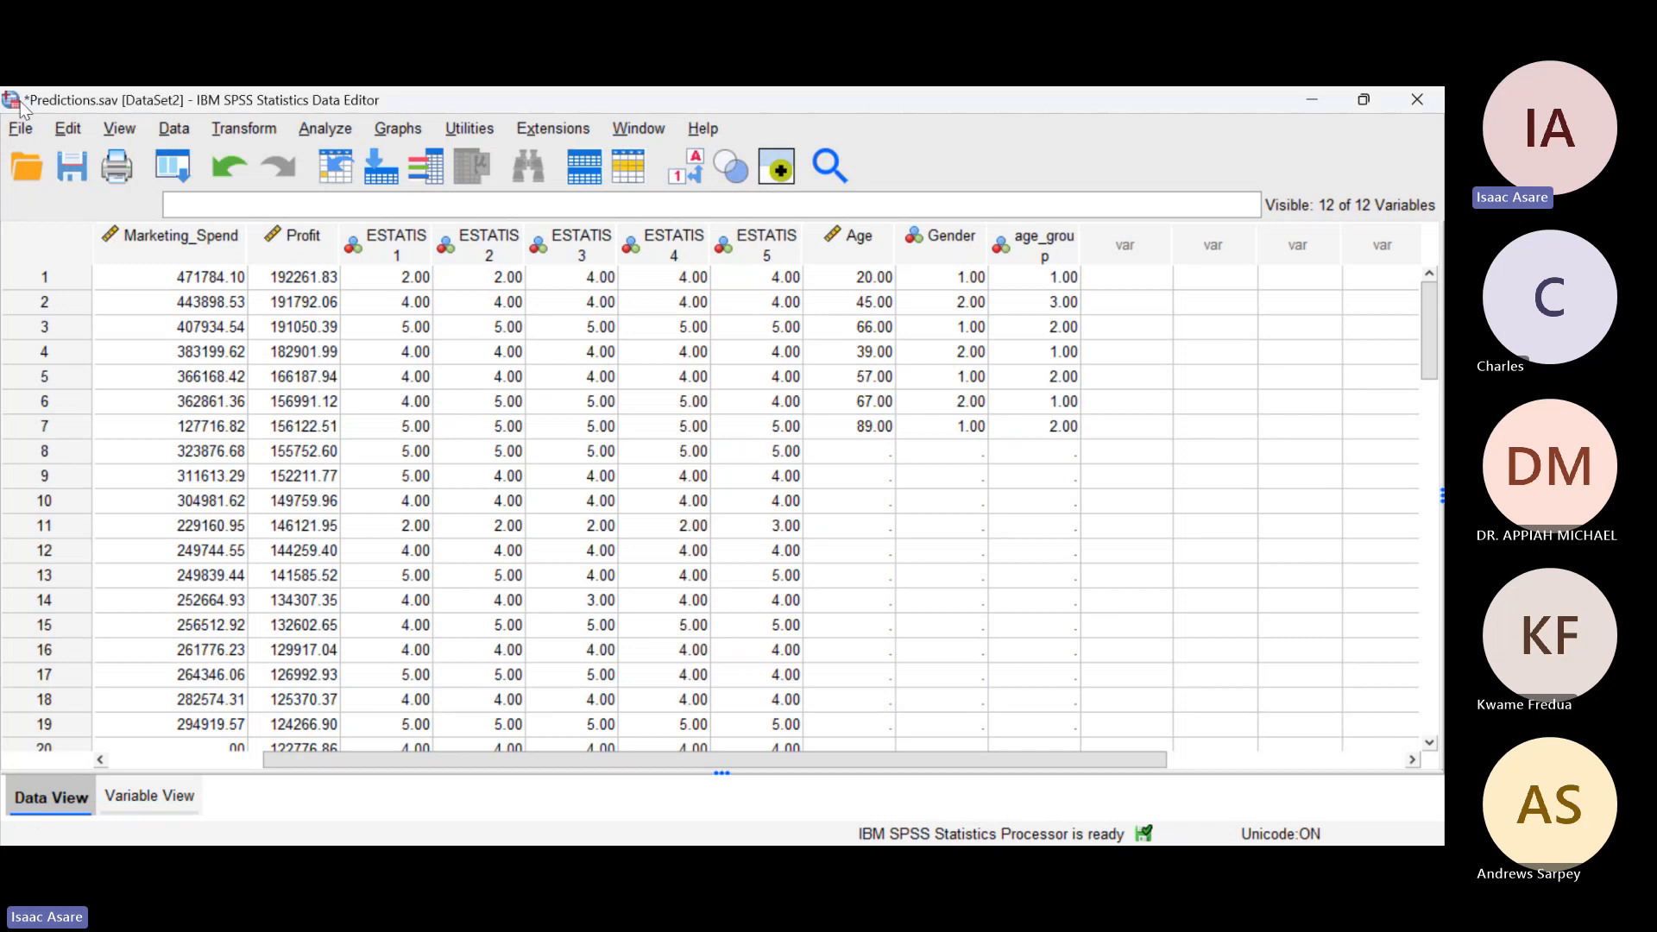
click(312, 128)
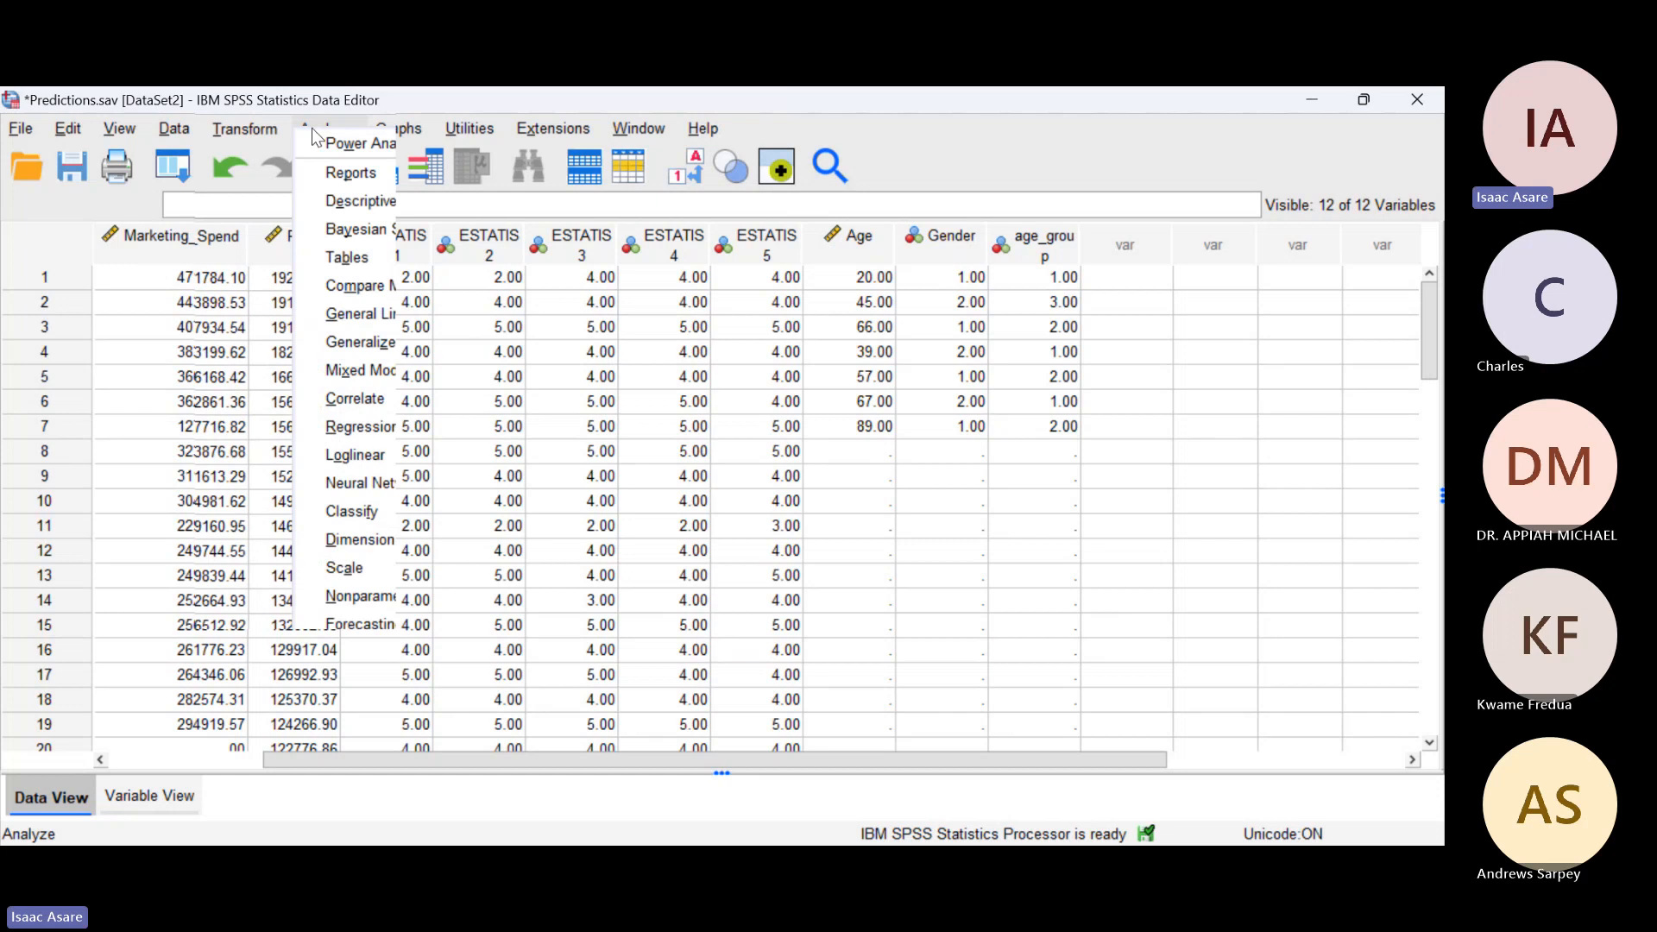
click(349, 207)
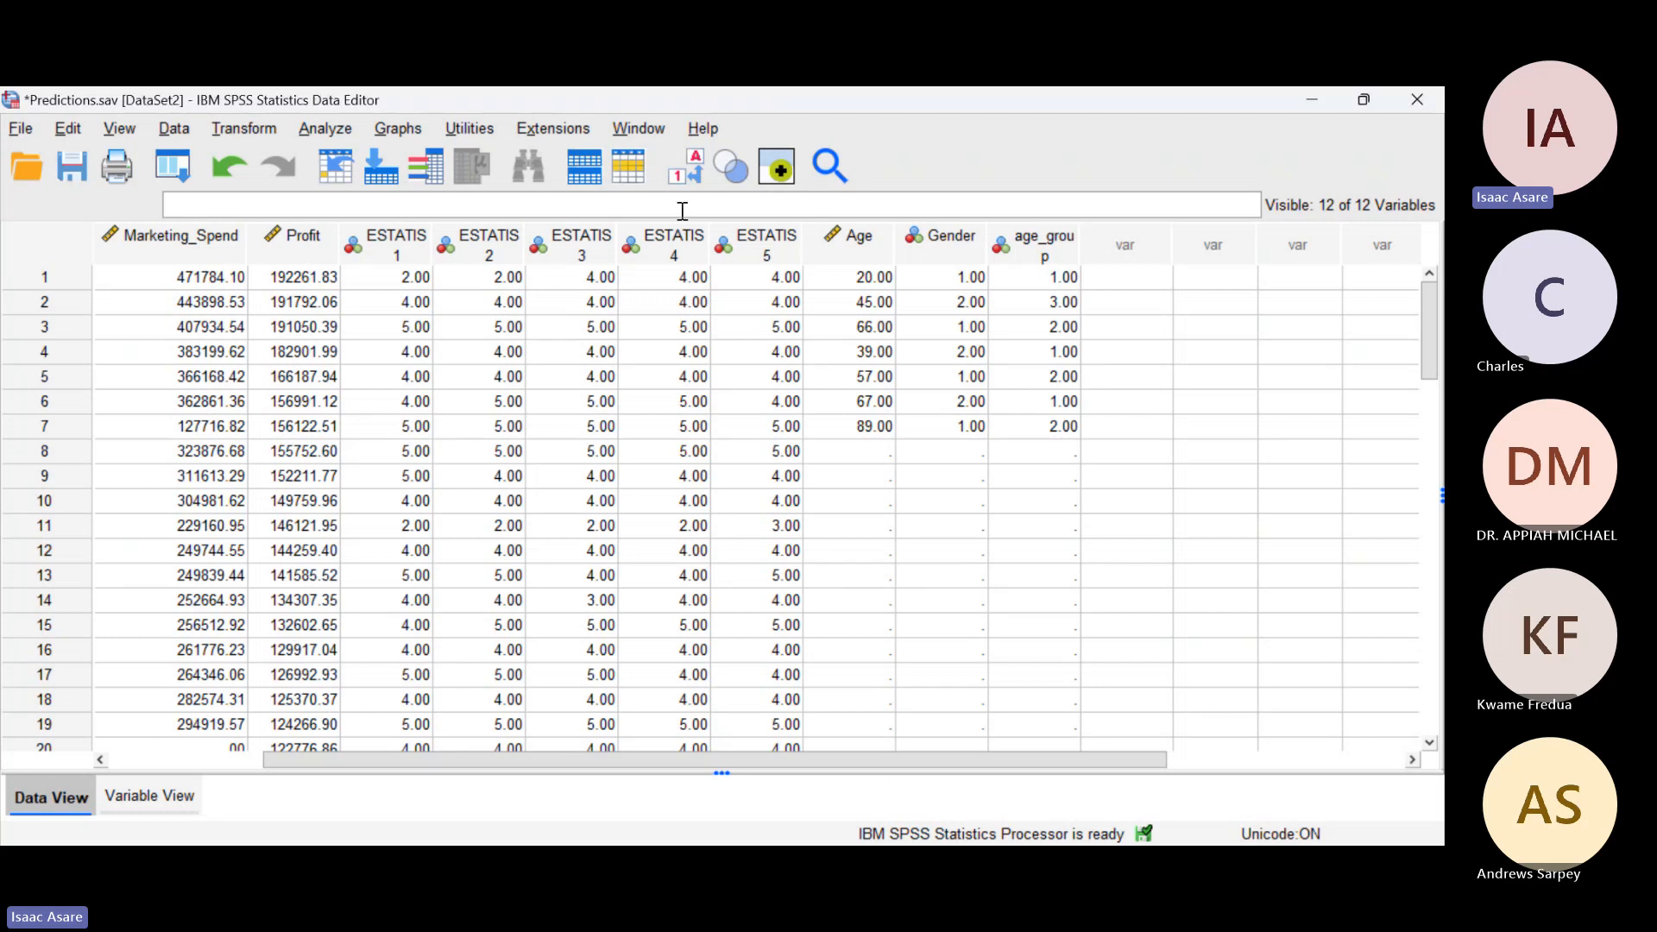
scroll(706, 449, down, 1)
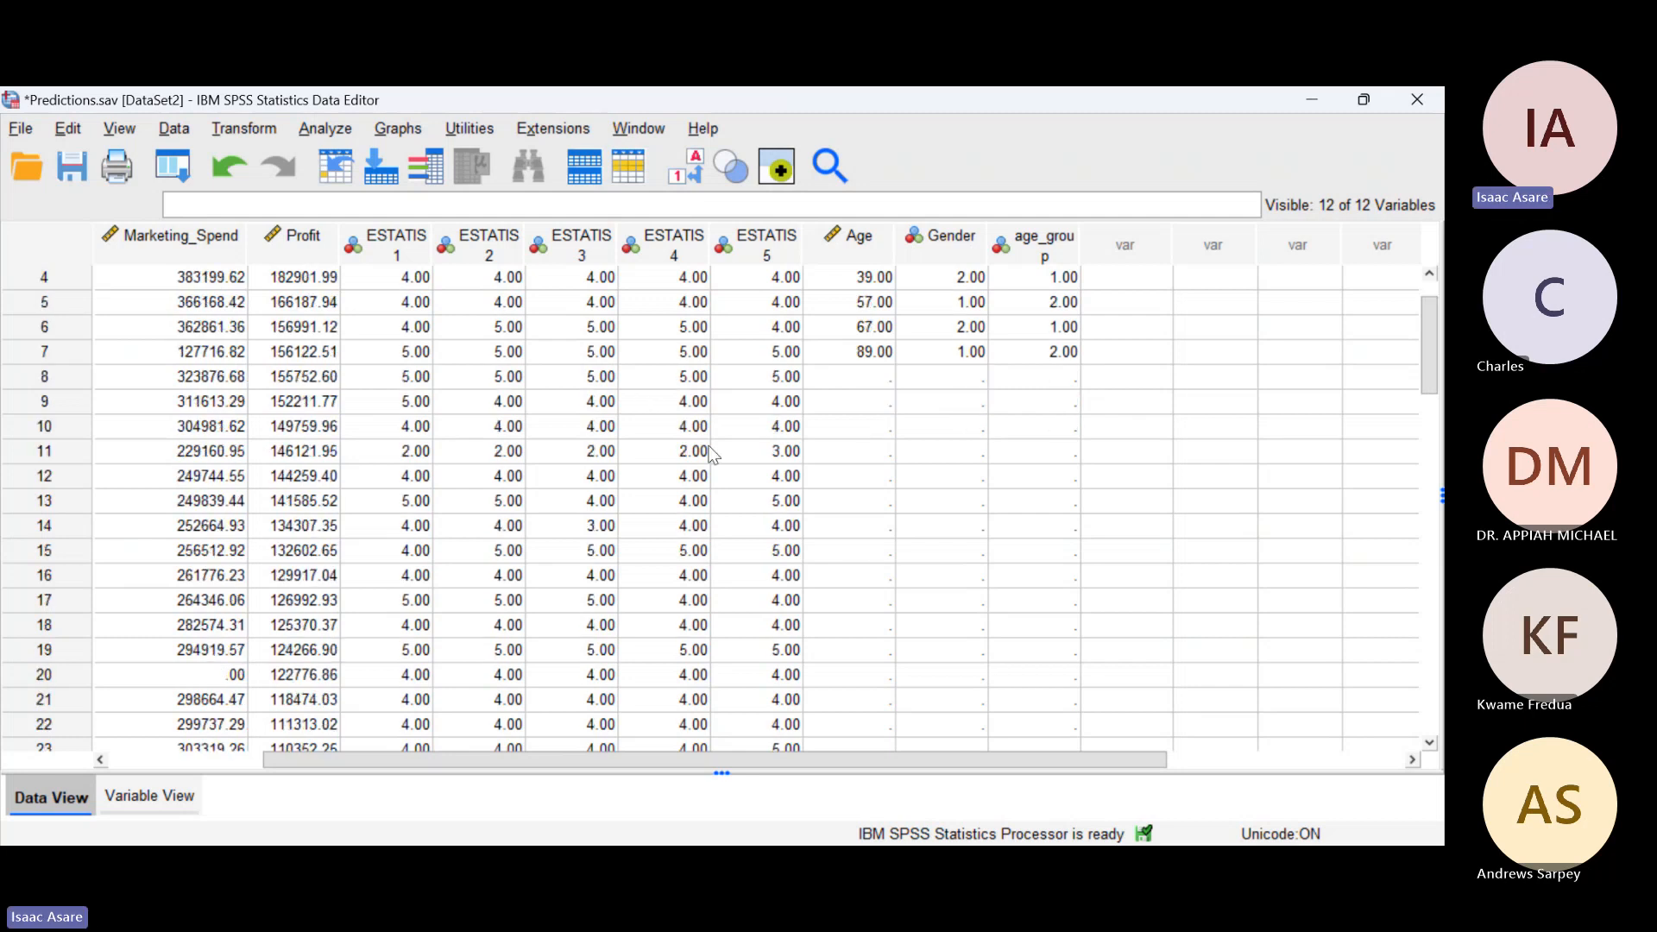
scroll(706, 449, up, 1)
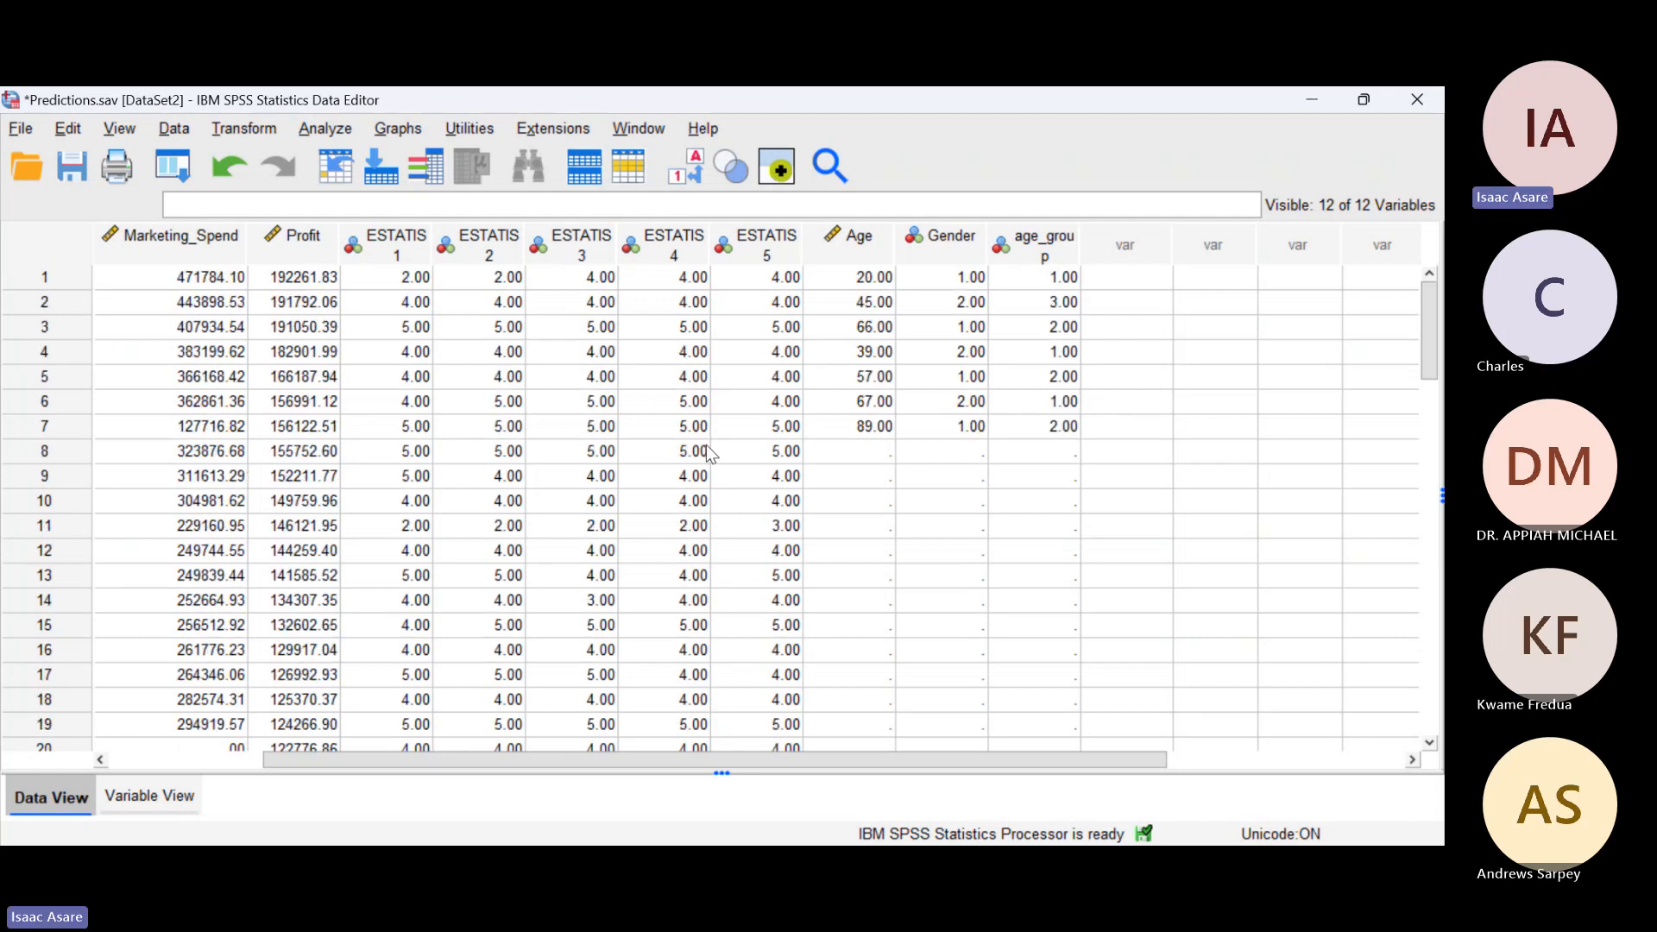
click(328, 128)
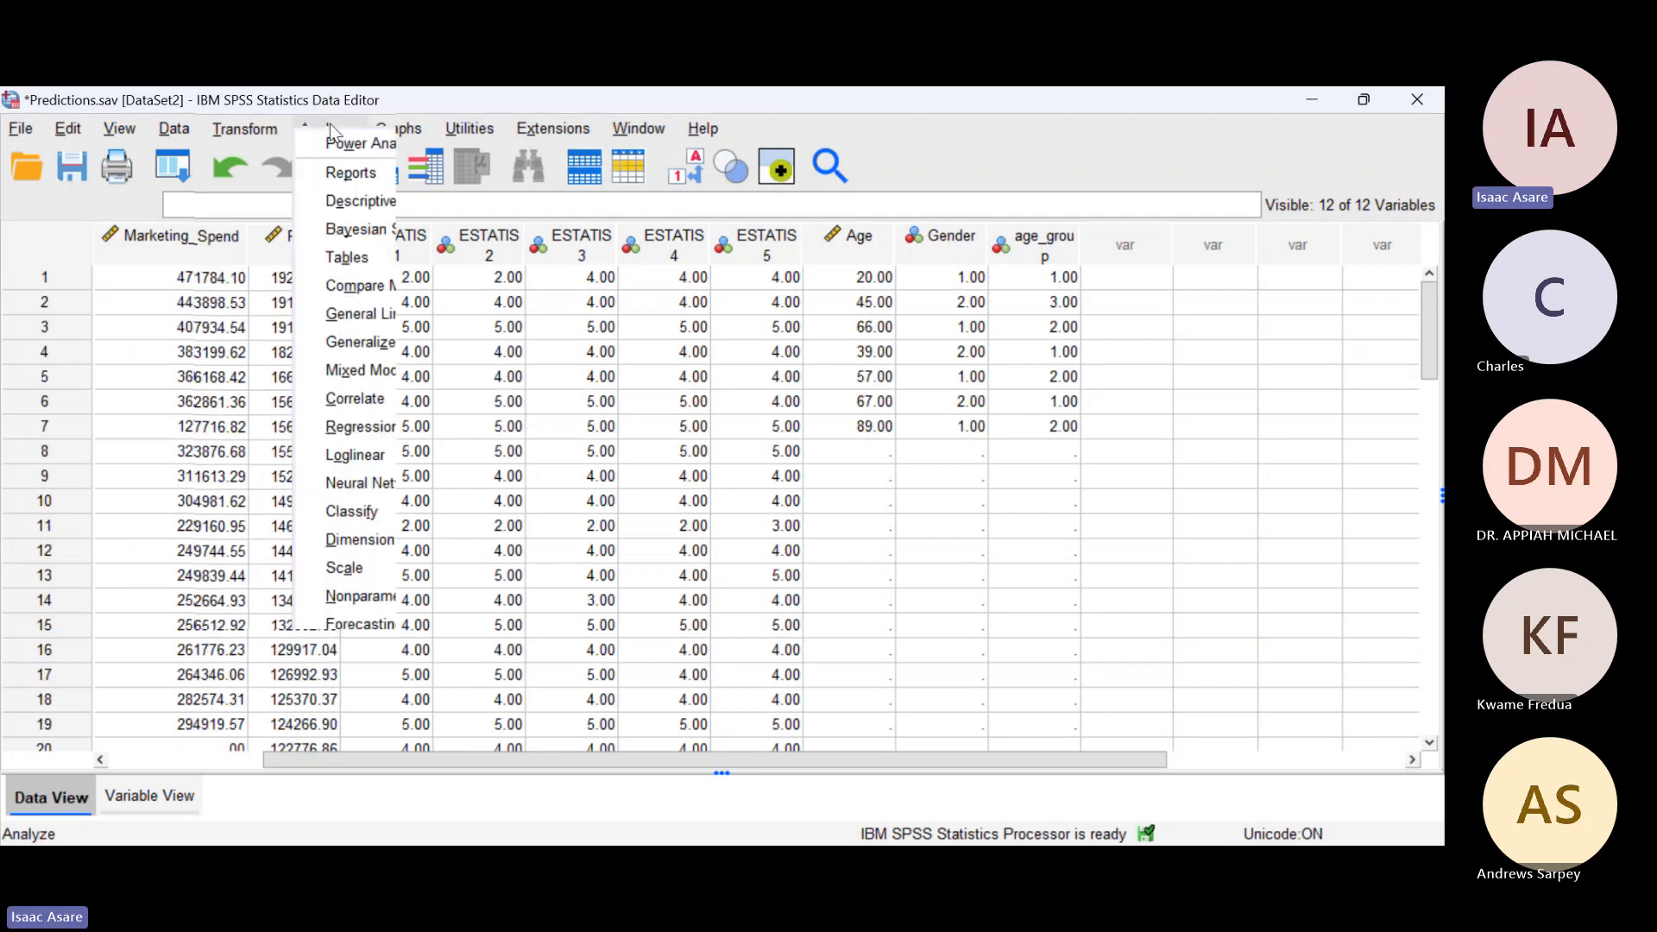
click(648, 211)
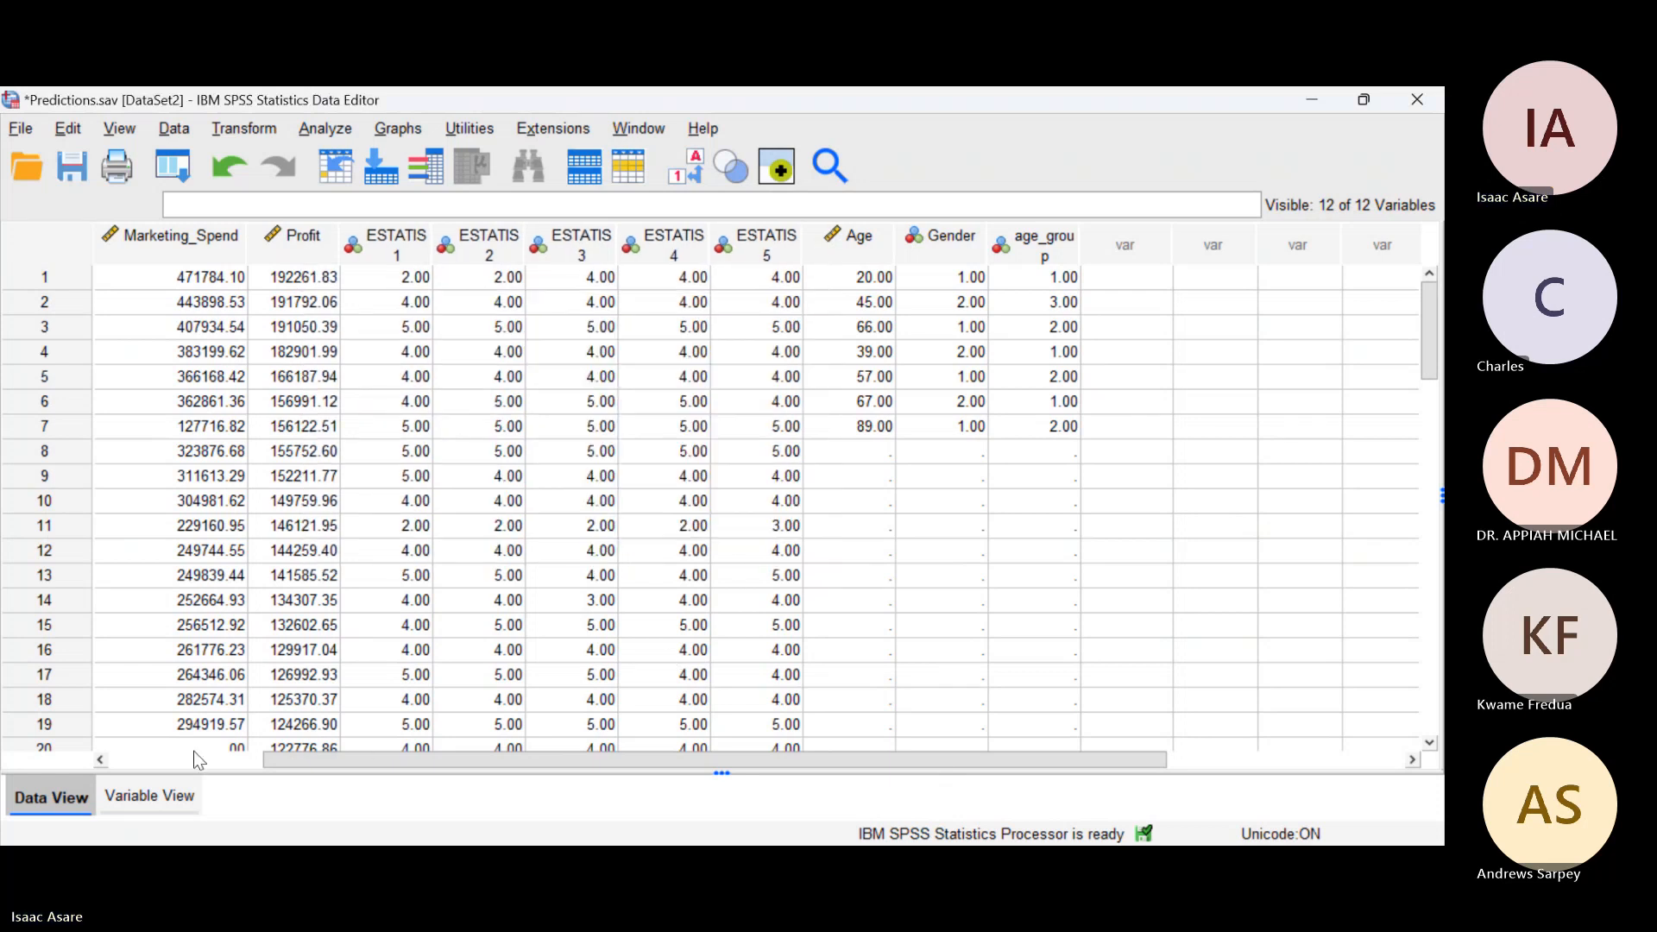
Step: Clear the descriptive label of the R_D_Spend variable in the variable definitions
click(150, 795)
click(559, 228)
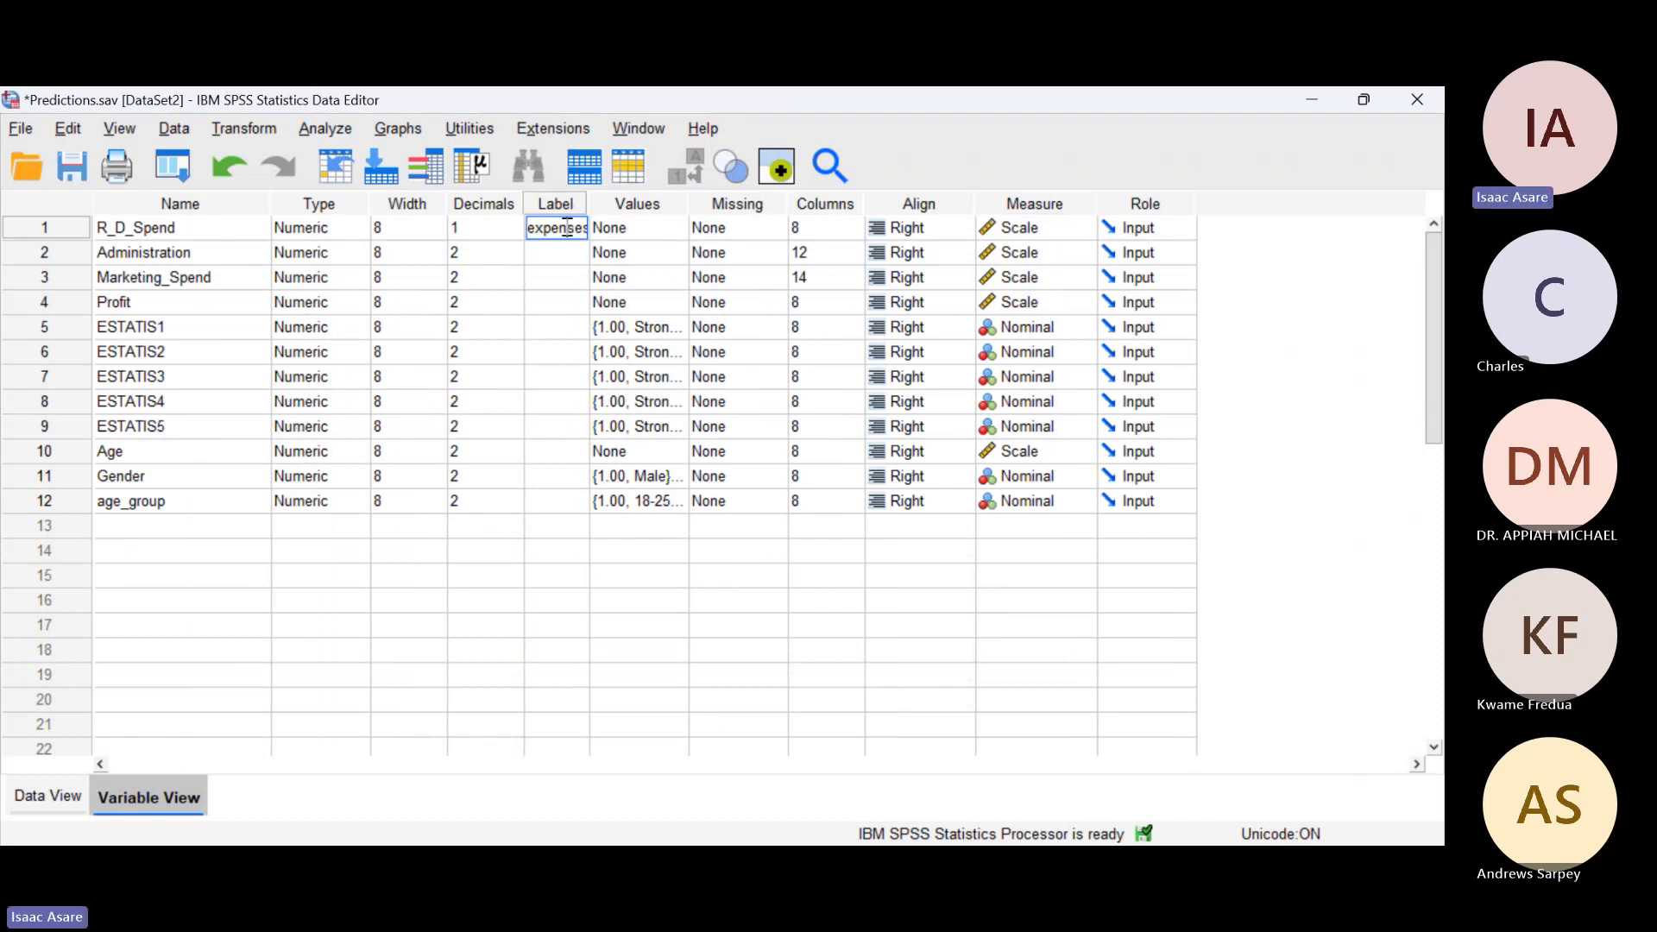
click(564, 238)
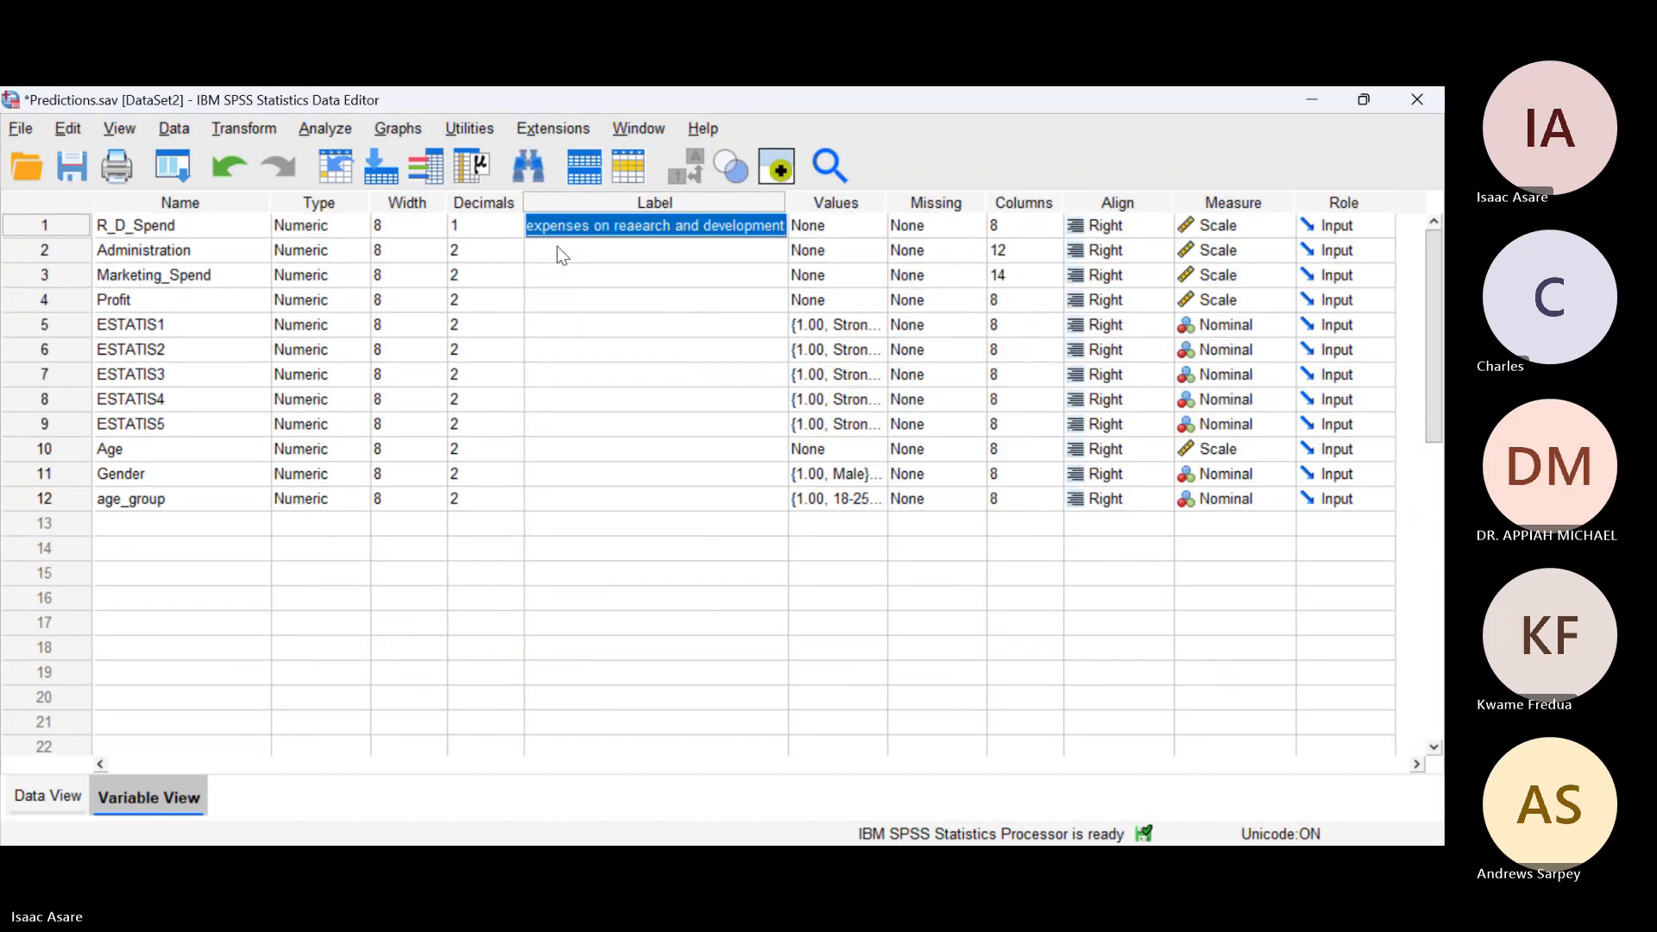
key(Delete)
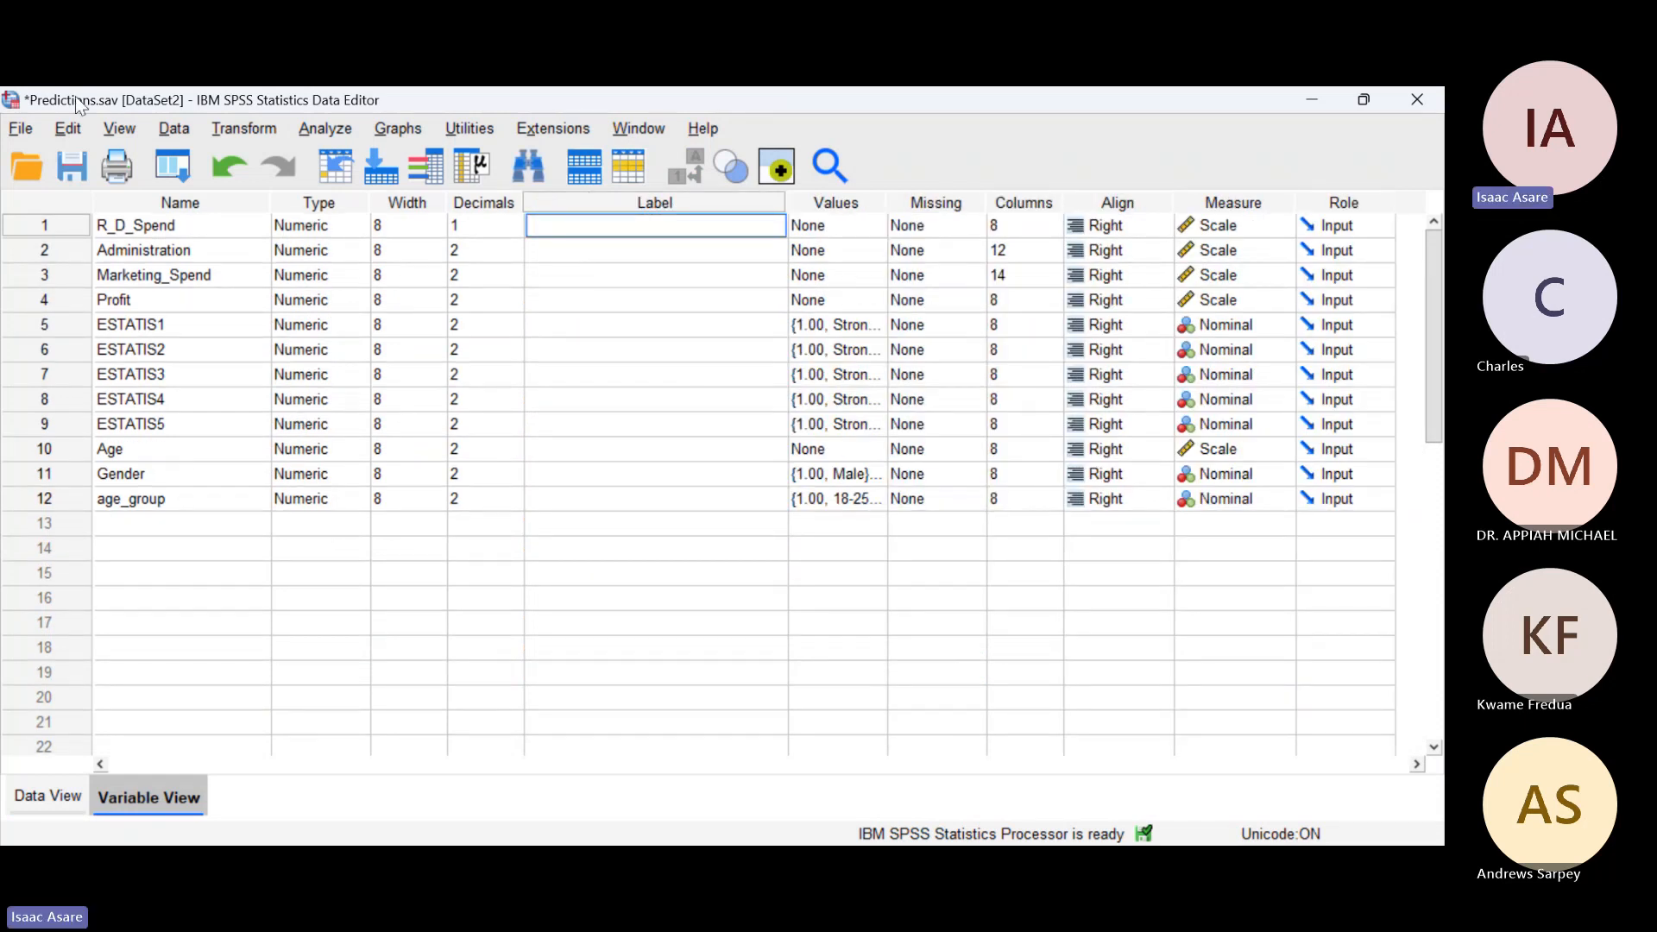
Step: Set up a Frequencies analysis with the variables R_D_Spend, Administration, Marketing_Spend and Profit
click(52, 794)
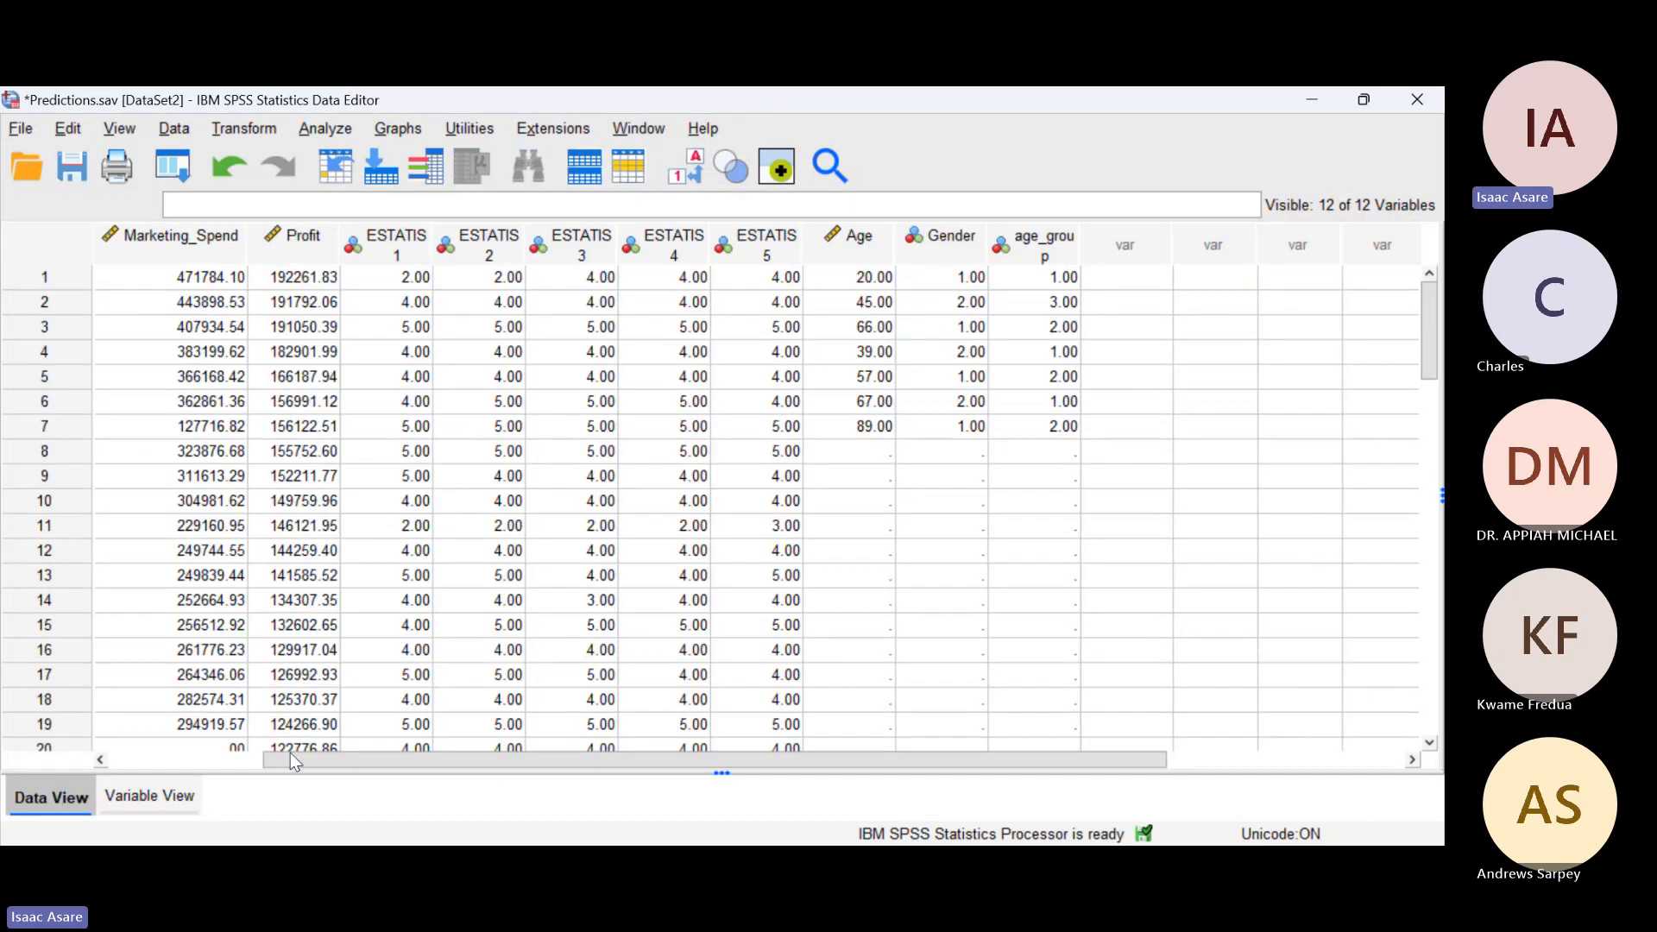
drag(290, 759, 135, 760)
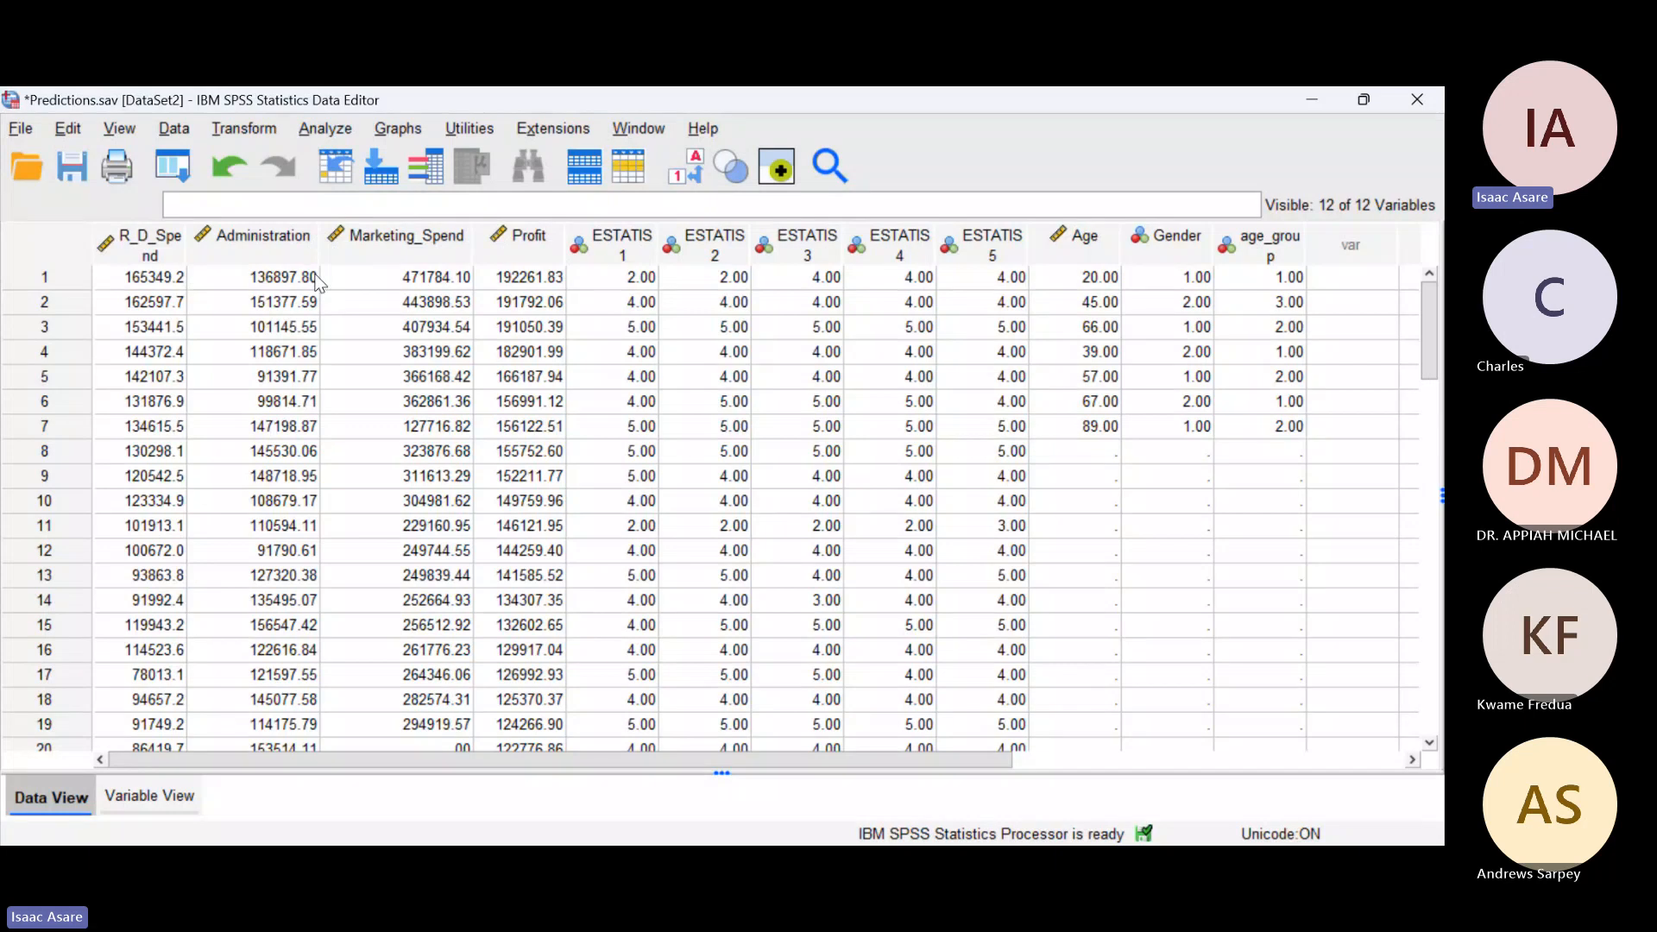
click(328, 130)
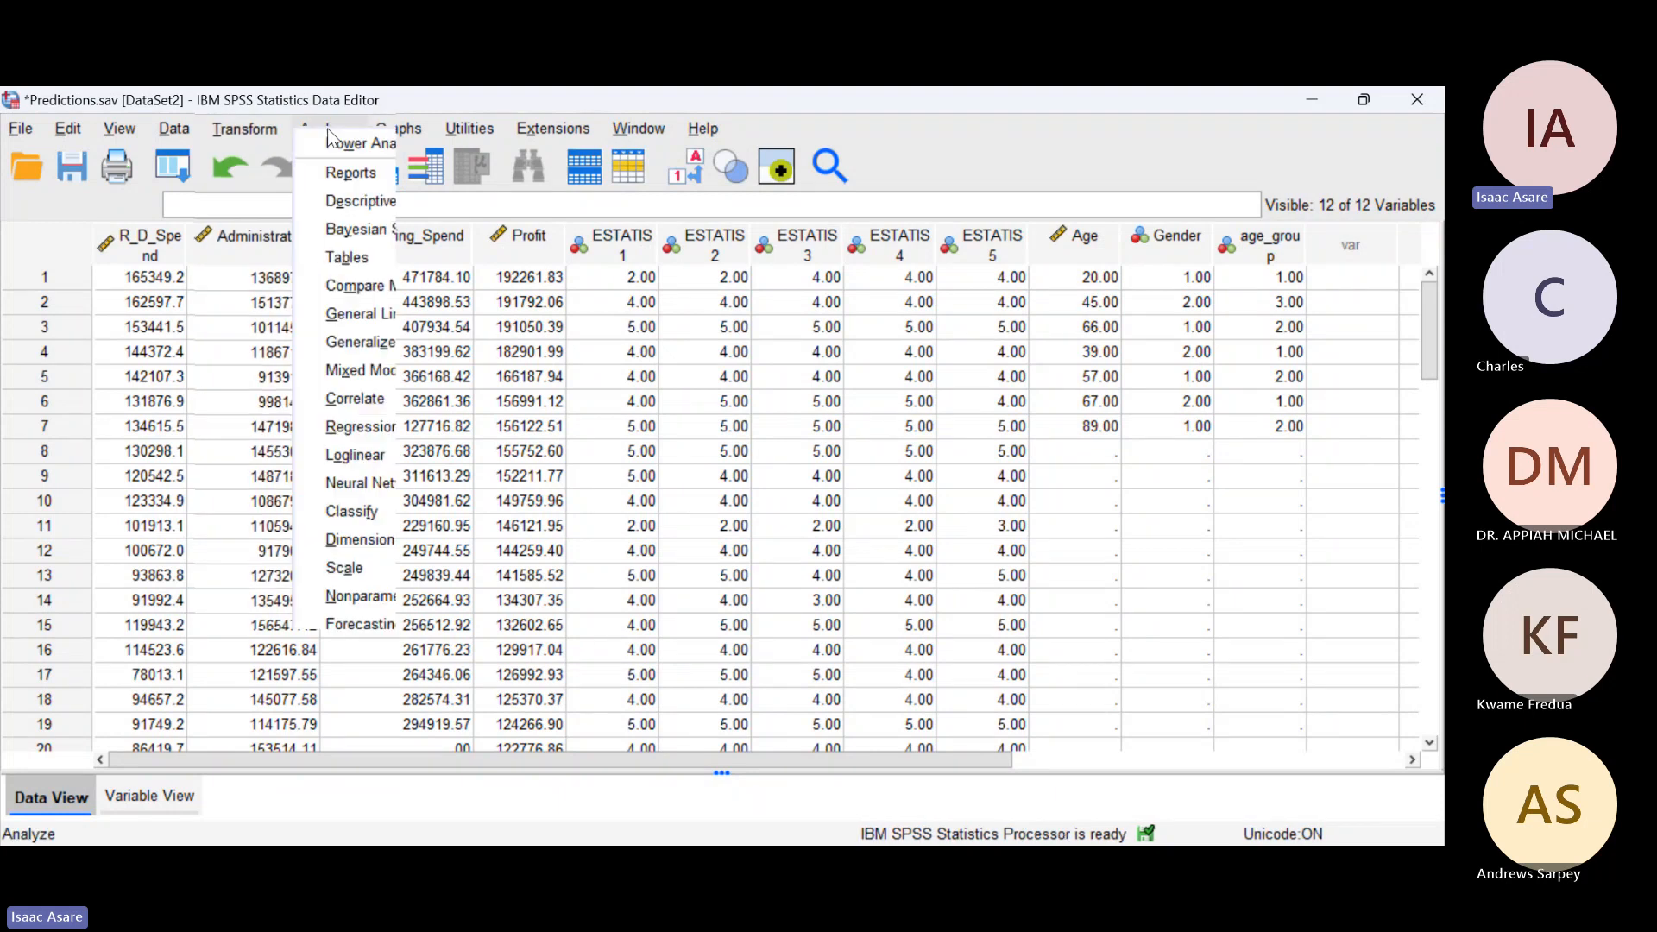
click(568, 202)
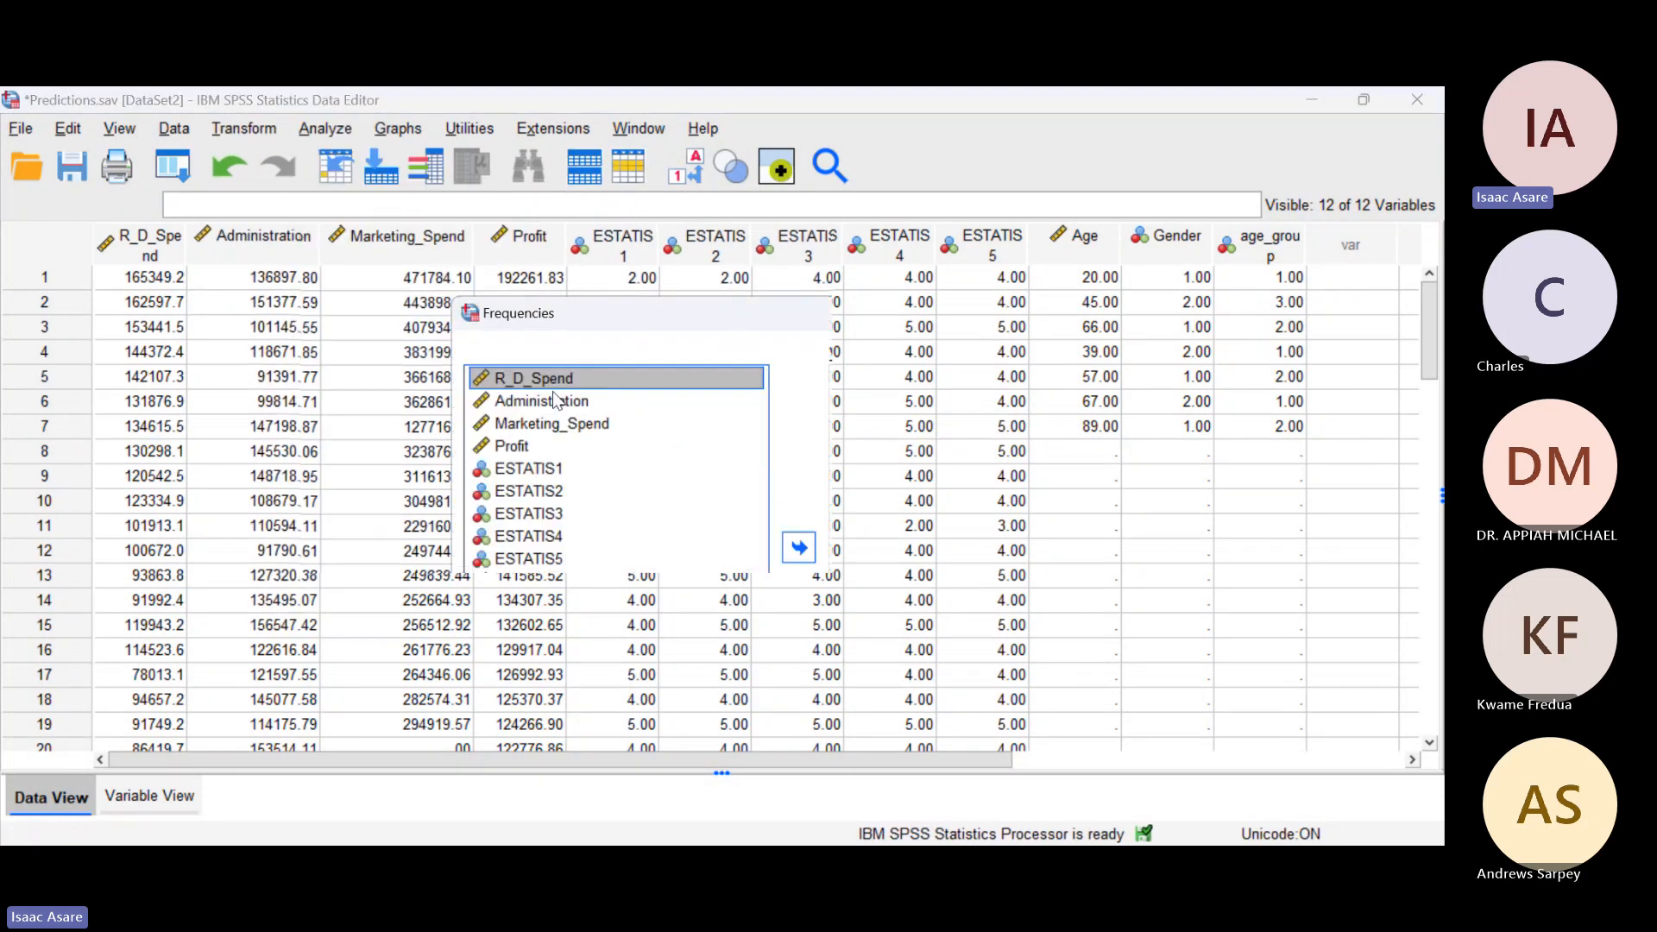
drag(554, 399, 559, 449)
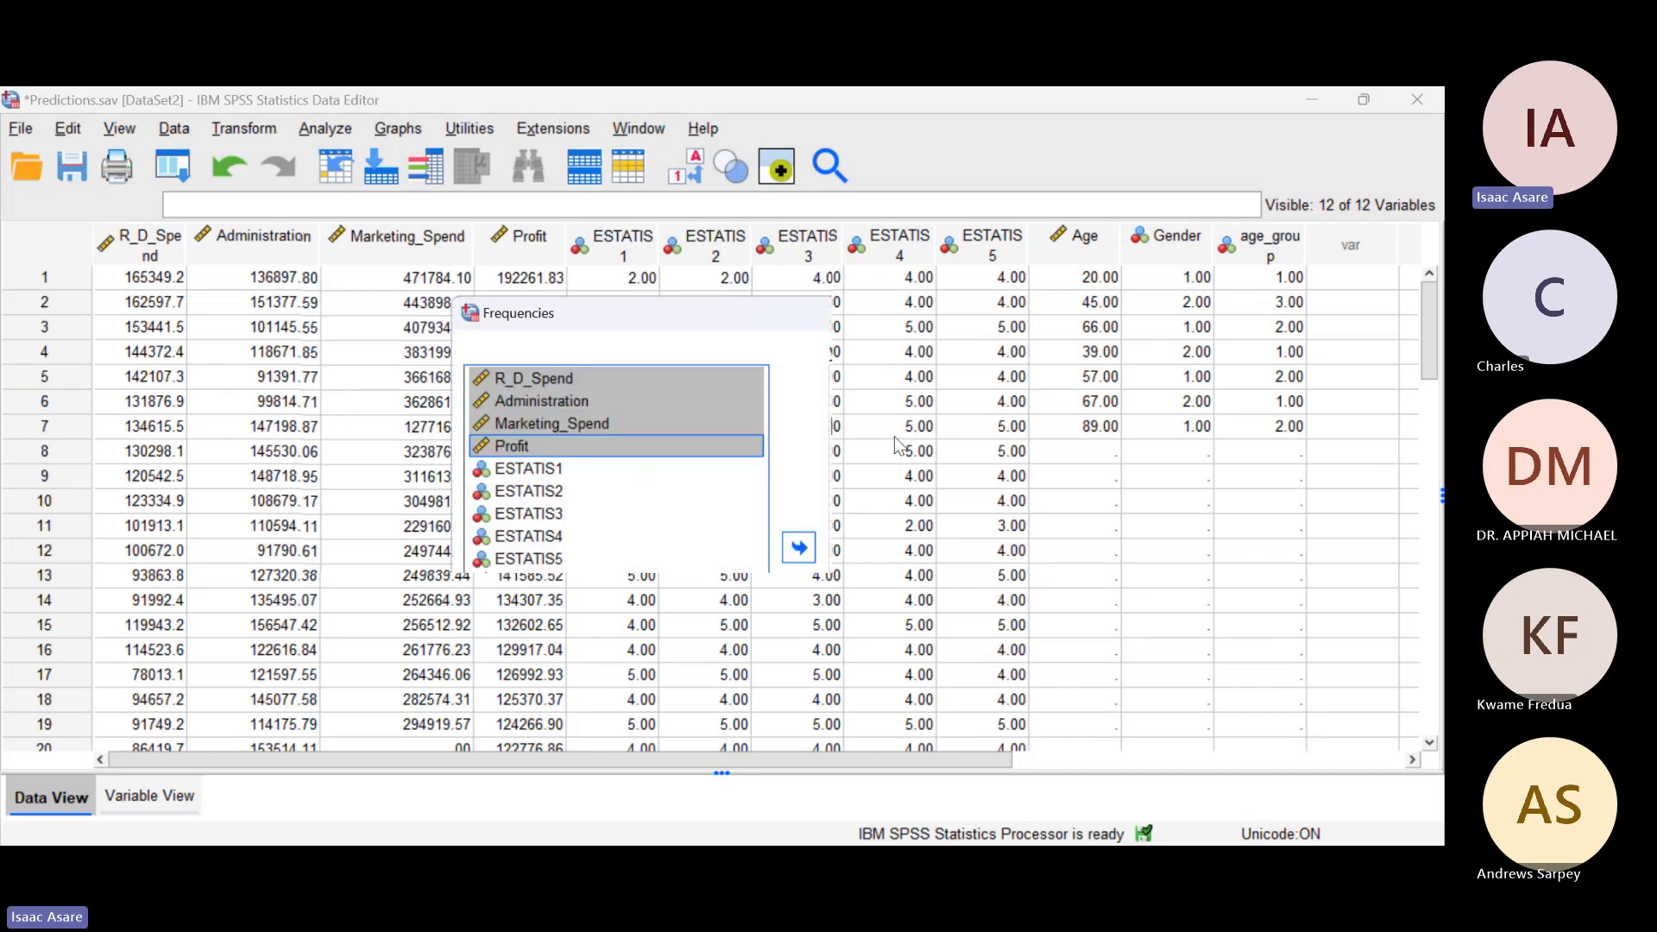
click(798, 548)
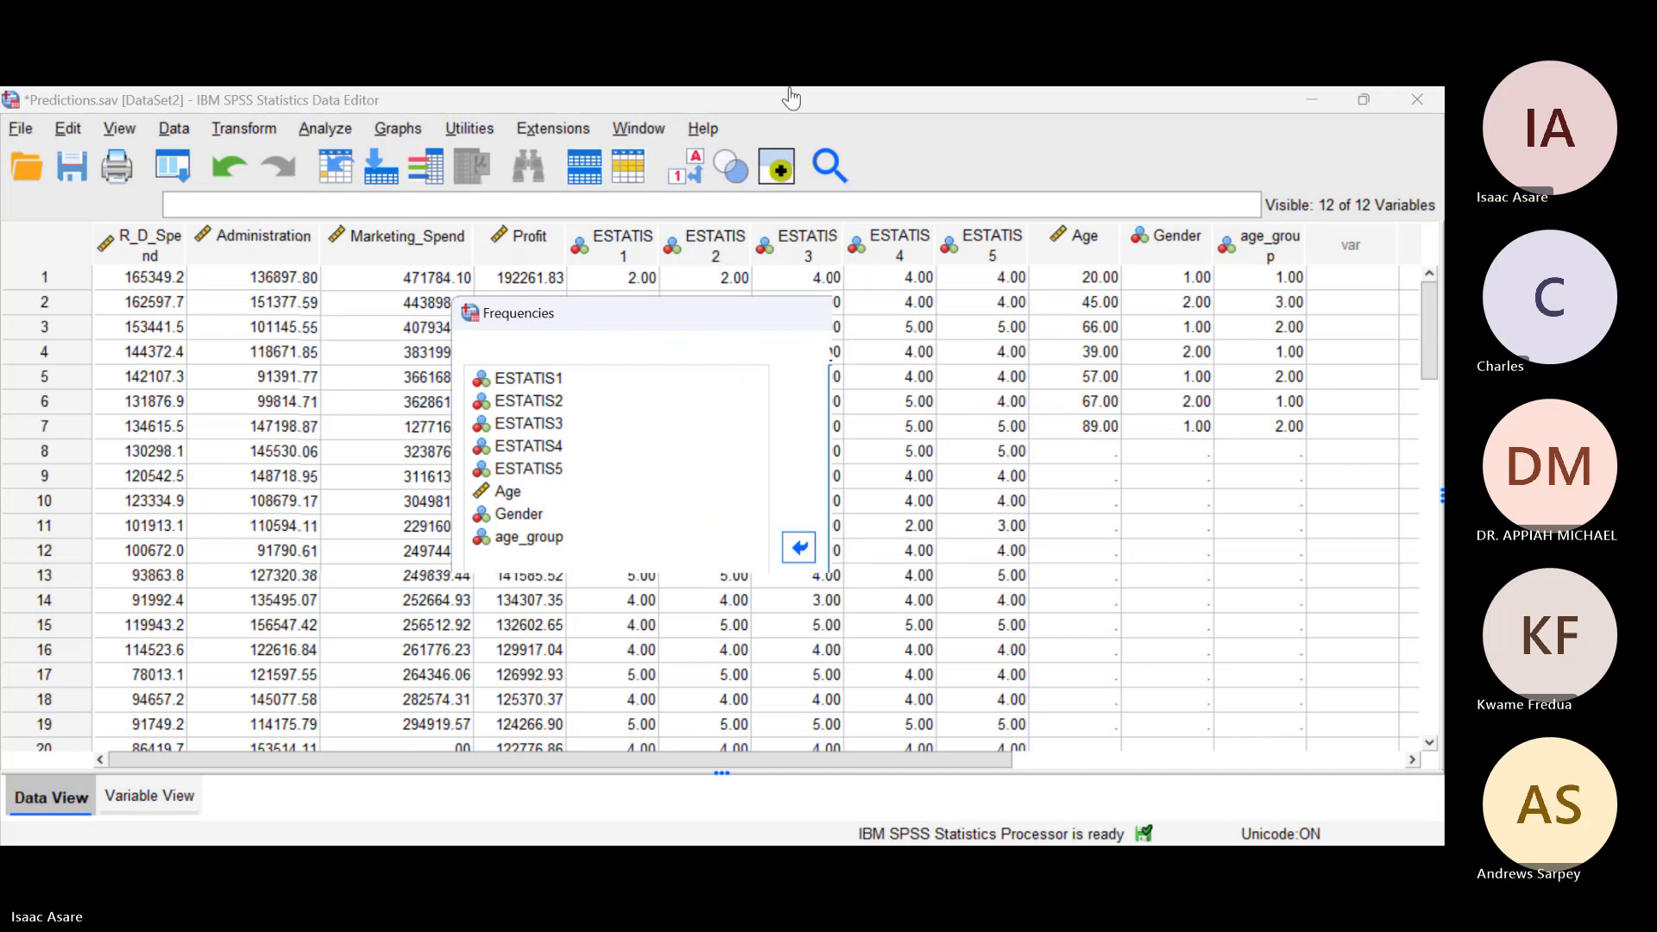
Step: Include the mean, minimum and maximum statistics in the Frequencies analysis and run it
click(1180, 362)
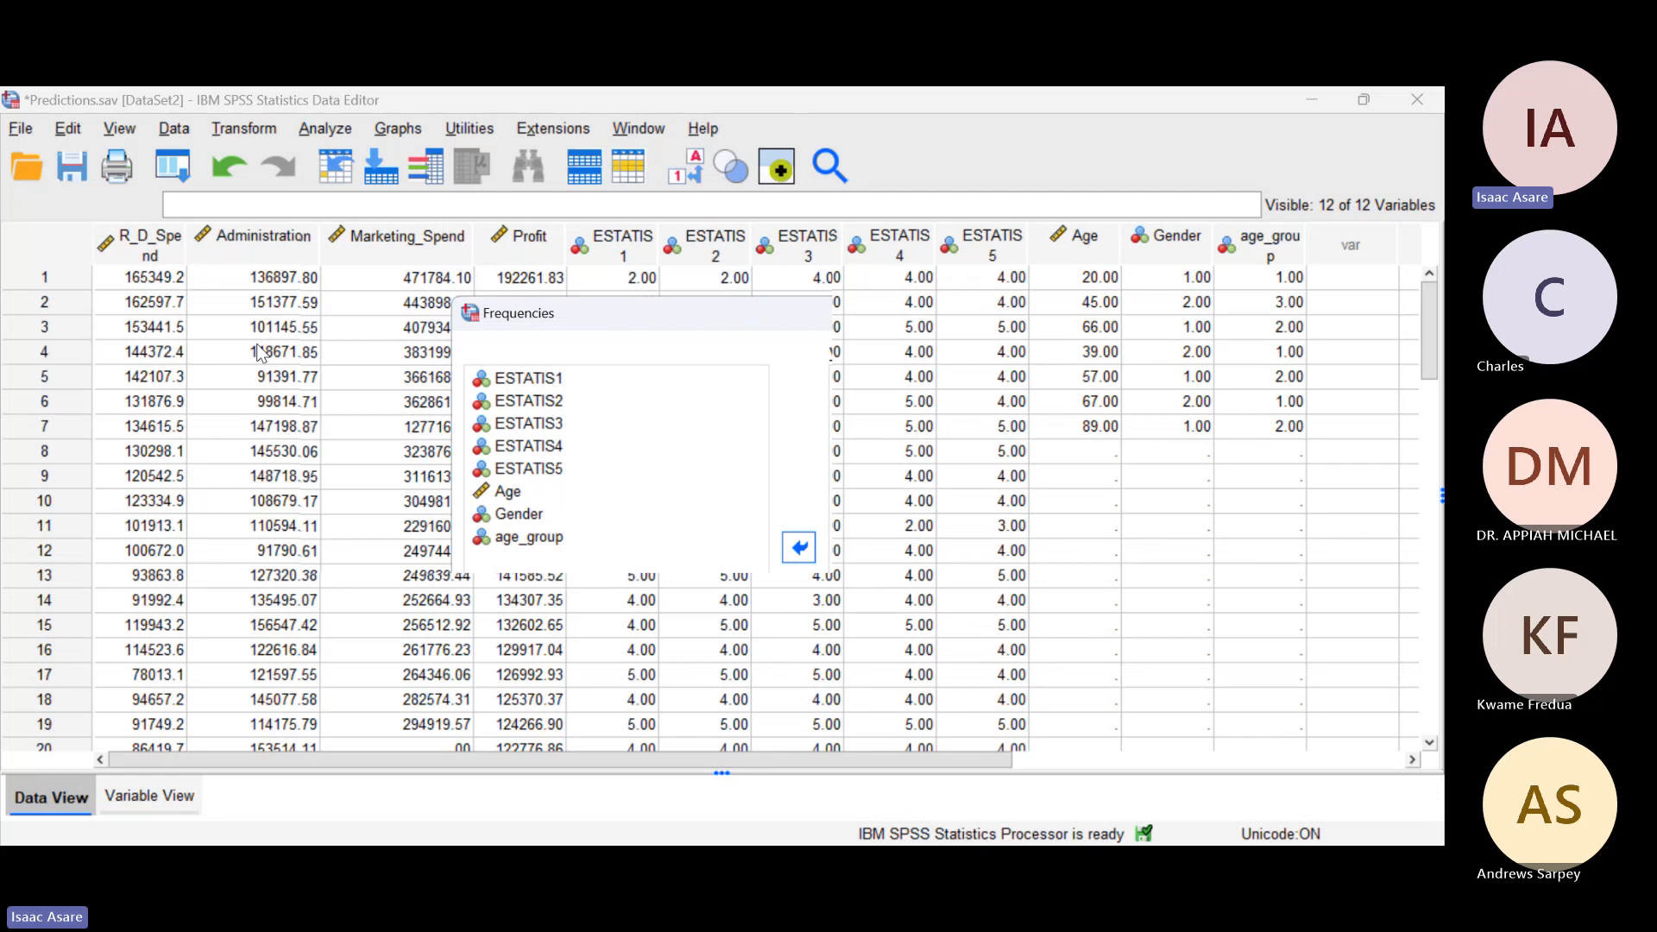
click(1167, 368)
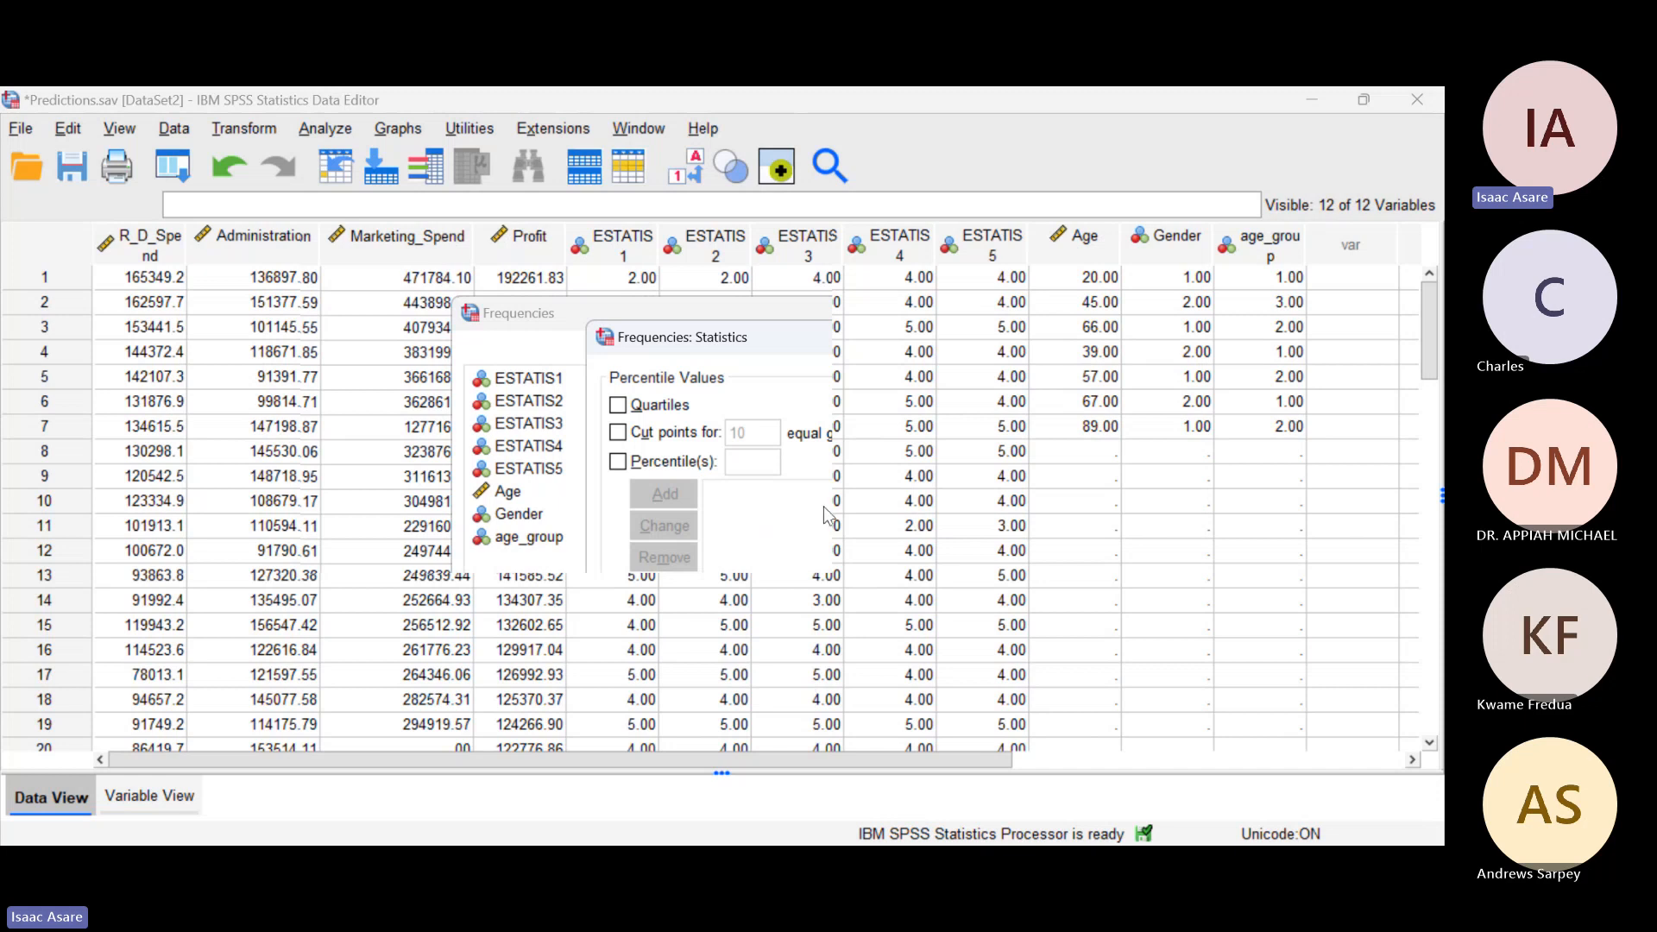
click(771, 759)
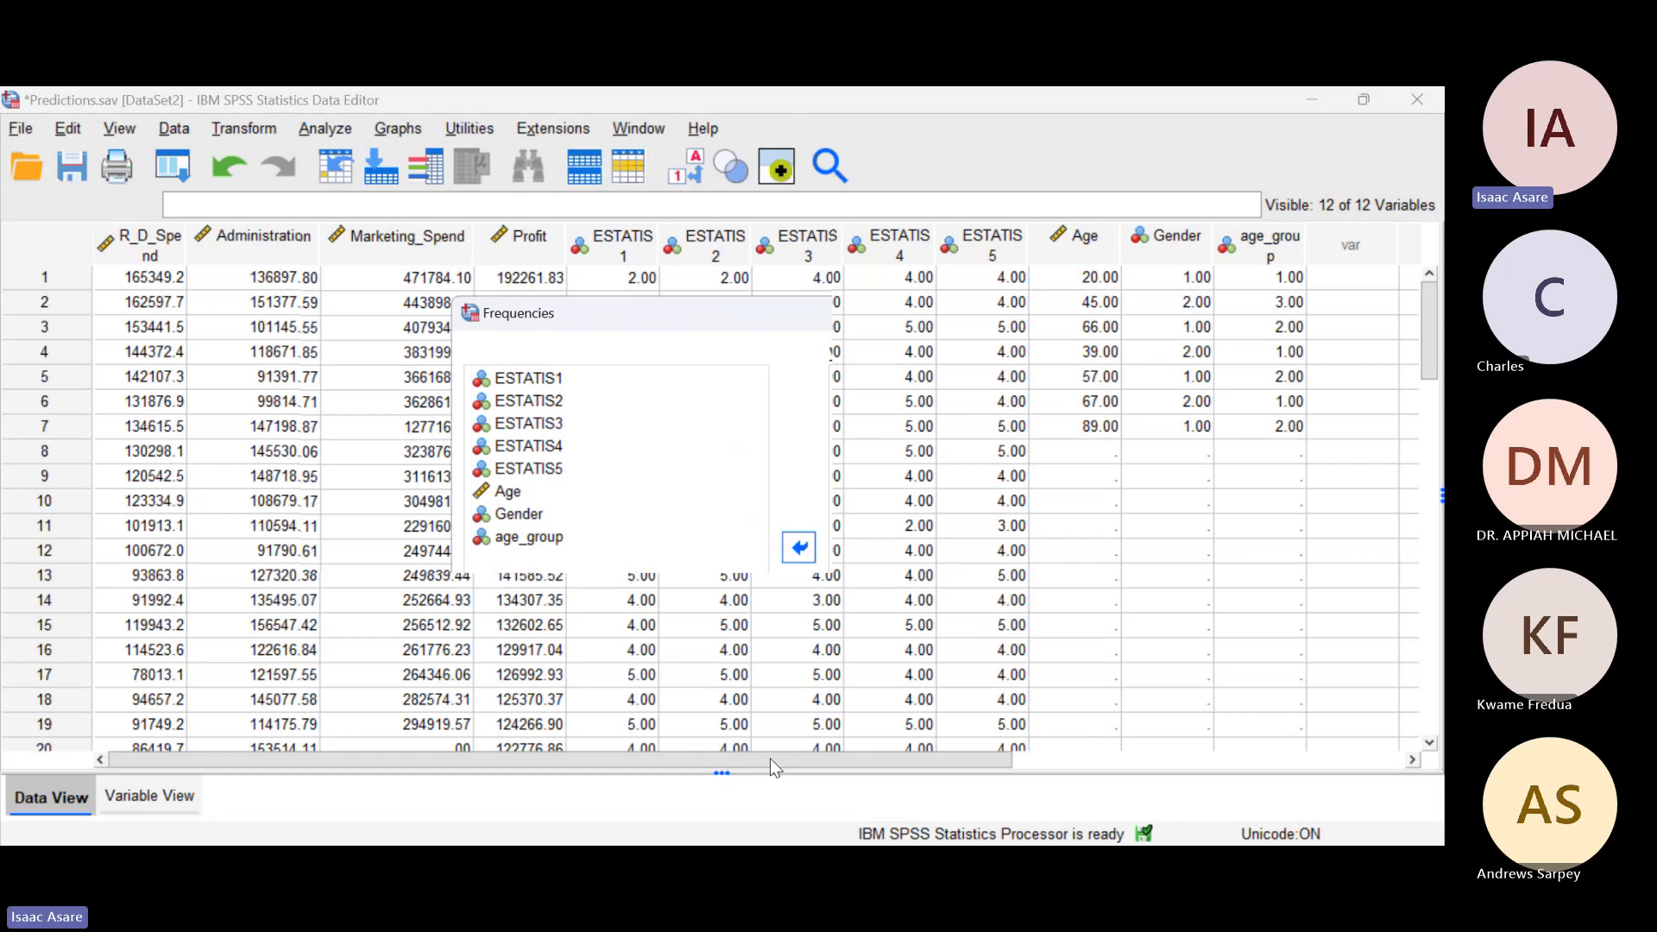
click(725, 796)
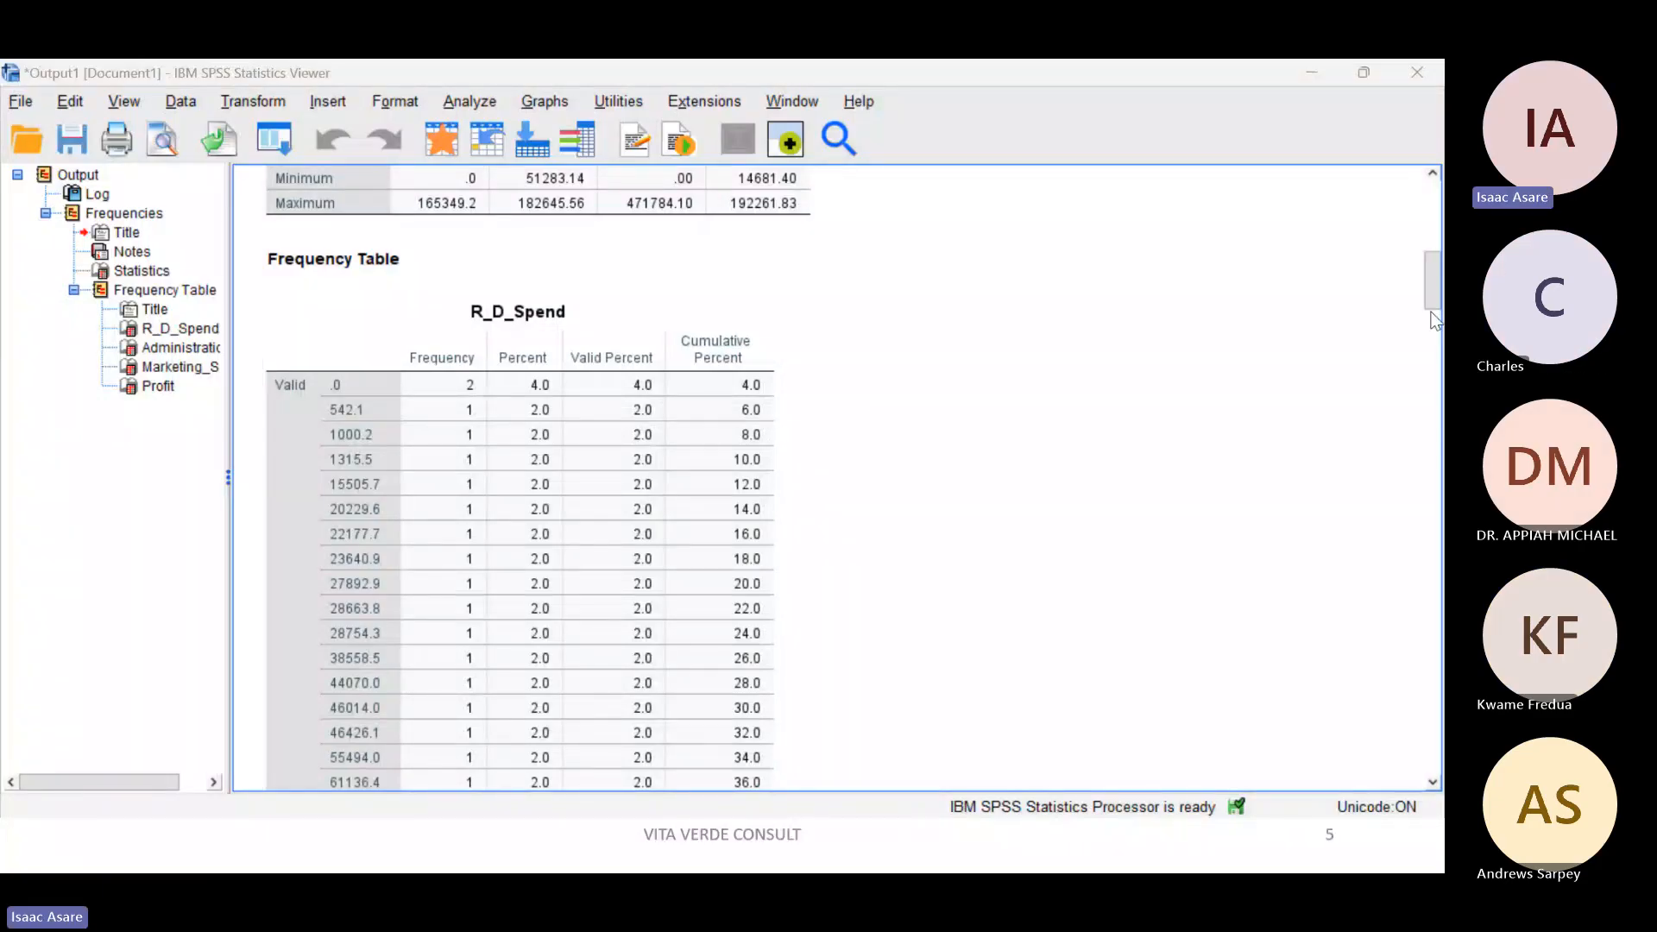
Step: Examine the mean, minimum and maximum of the four variables in the Statistics output table
drag(1431, 291, 1432, 271)
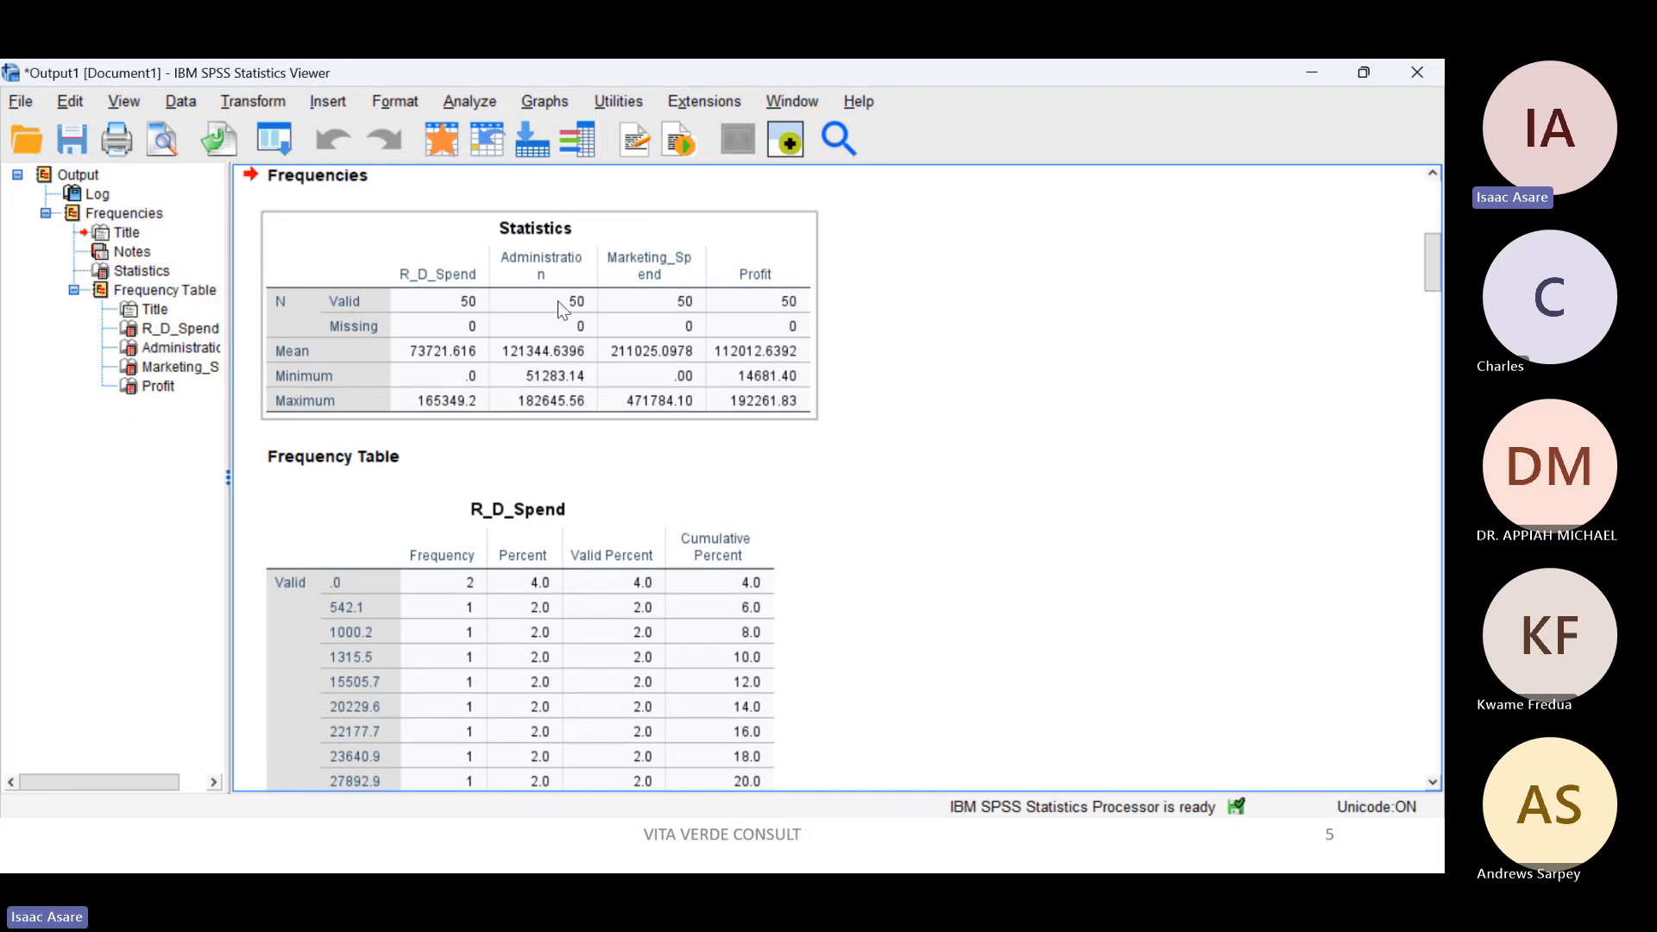
scroll(863, 397, up, 2)
click(471, 380)
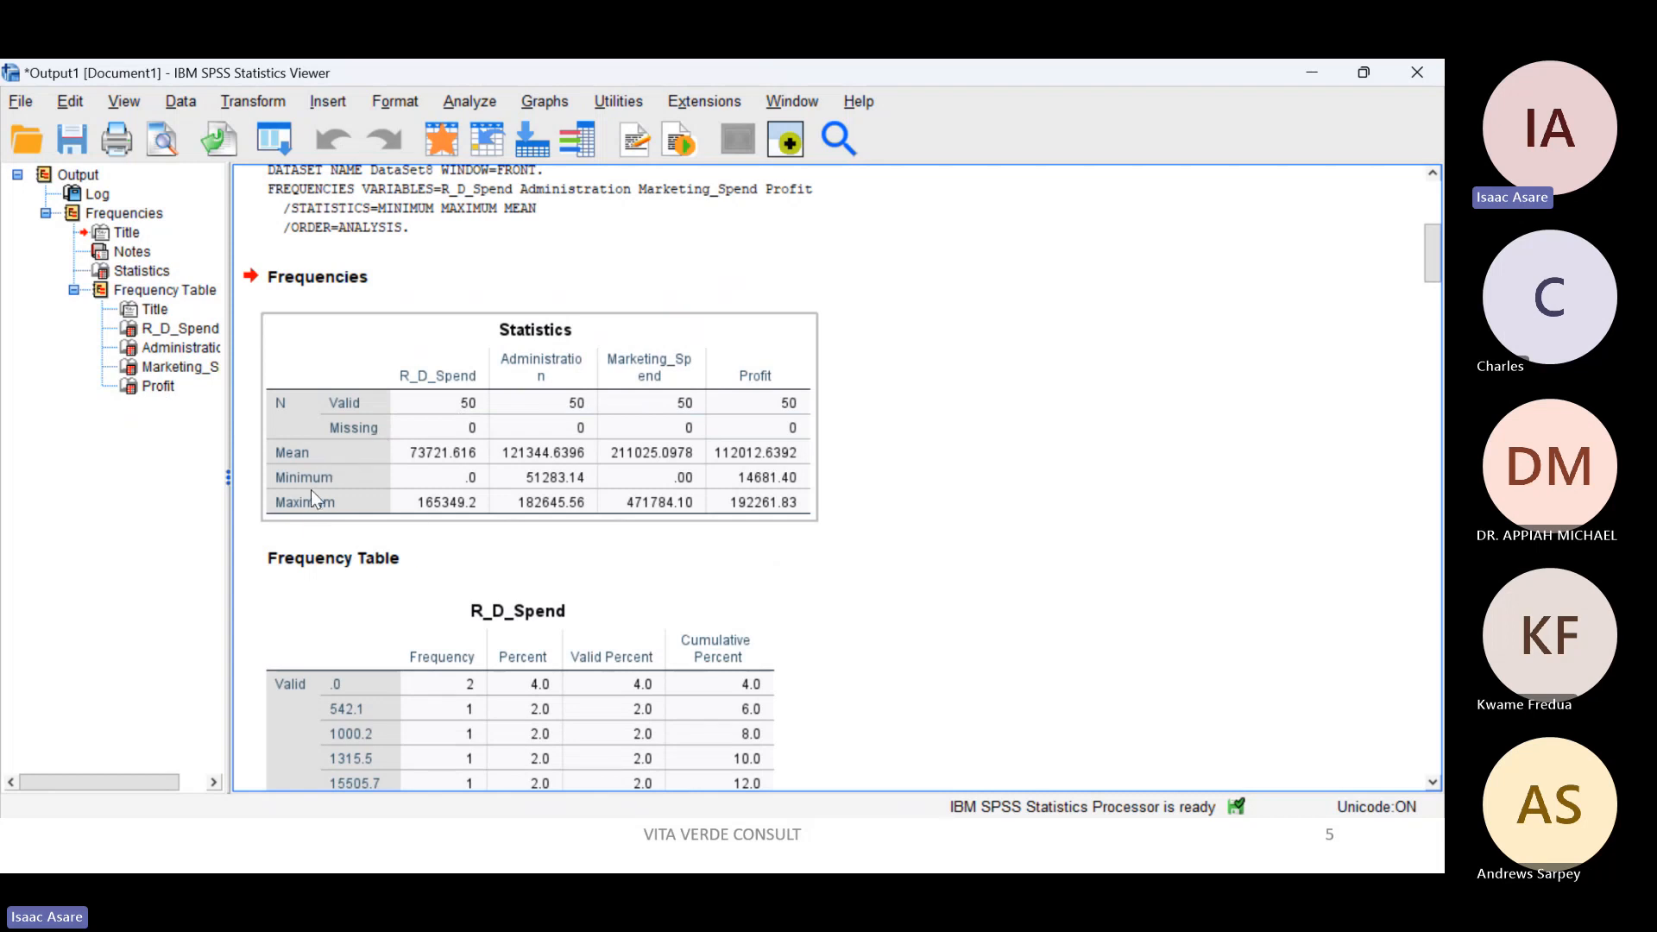
click(929, 410)
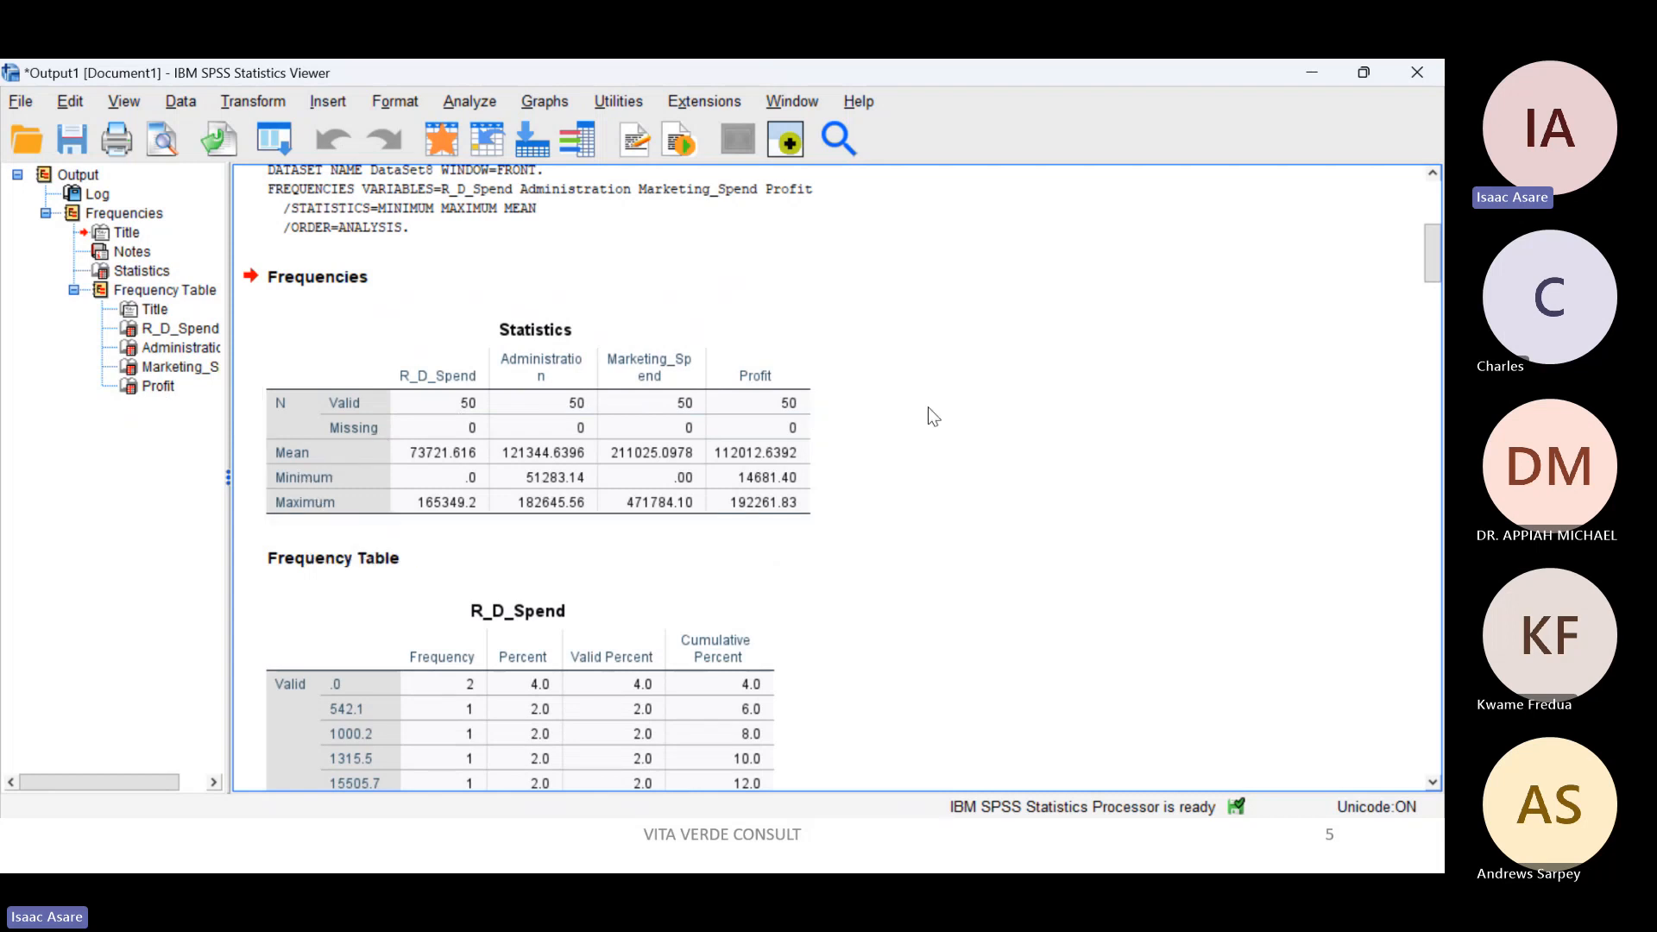
click(505, 440)
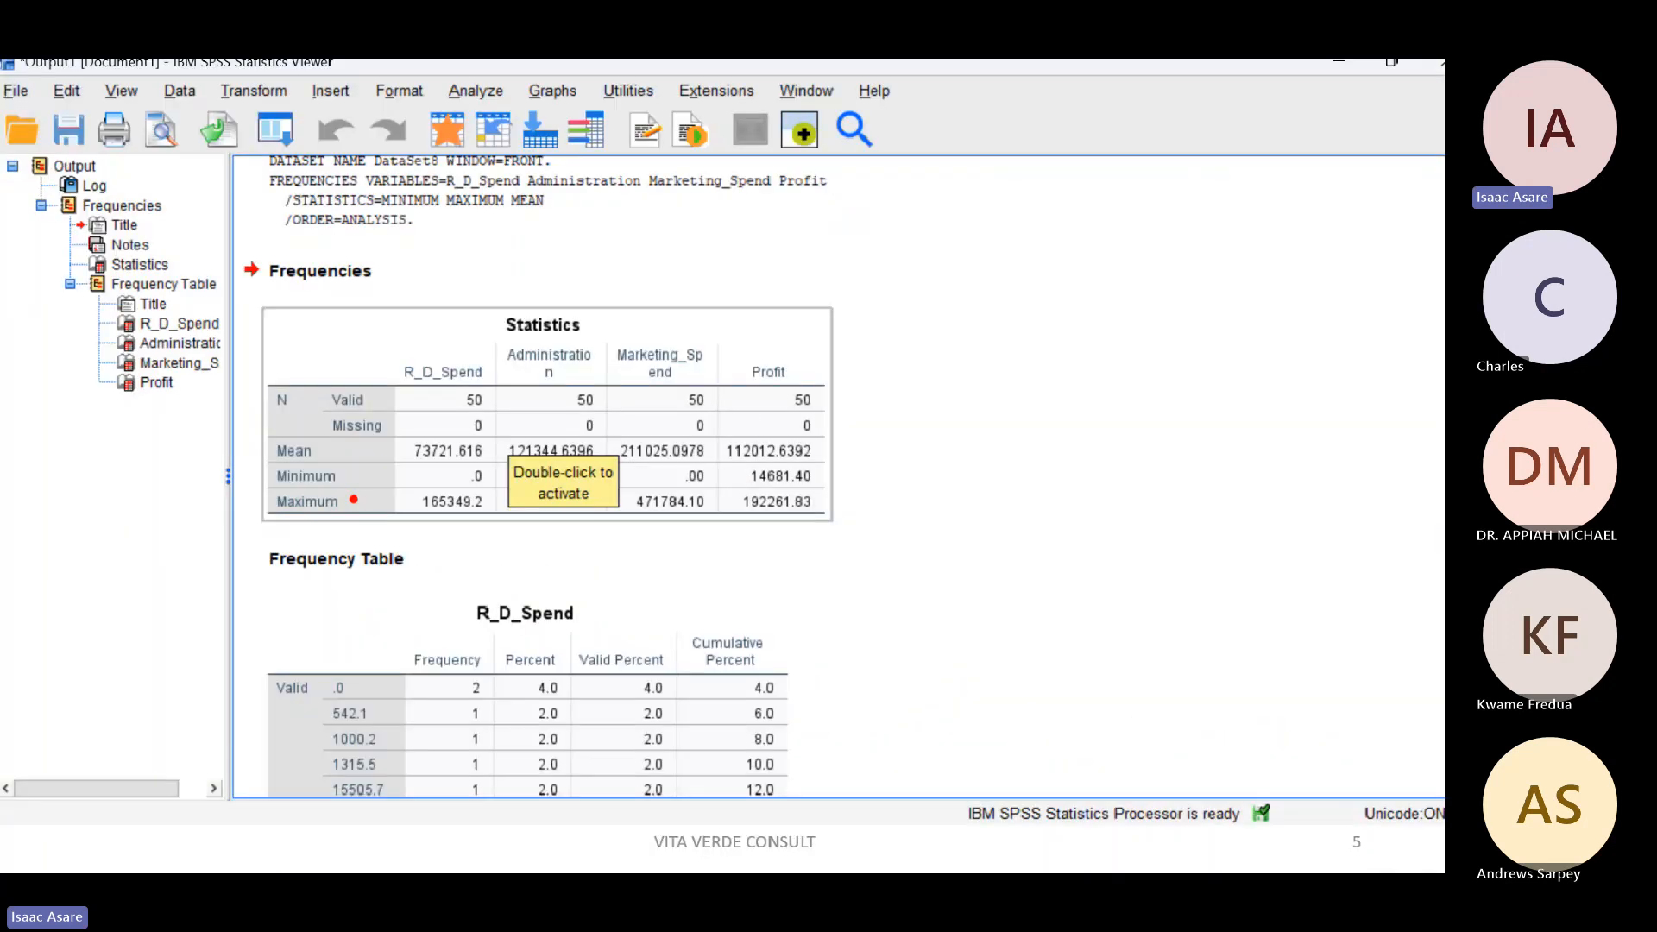
Step: Examine the frequency tables of R_D_Spend and Administration, including their frequencies, percentages and cumulative percentages
scroll(354, 509, down, 4)
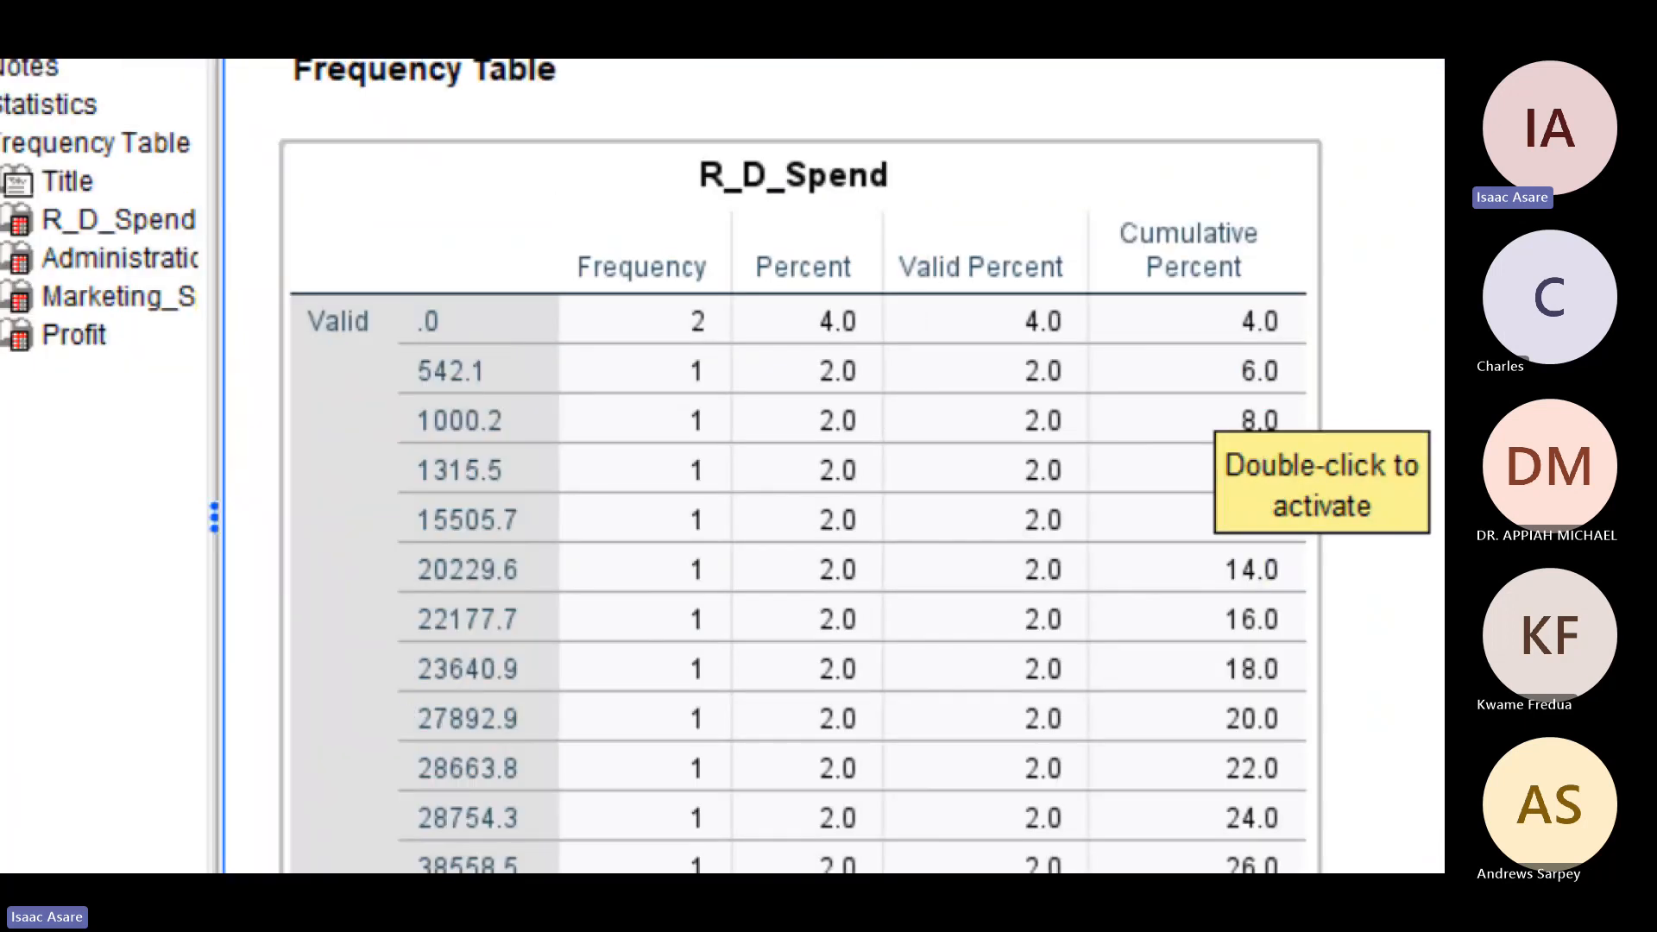
mouse_move(382, 298)
mouse_down()
mouse_move(473, 322)
mouse_move(412, 350)
mouse_move(390, 307)
mouse_up()
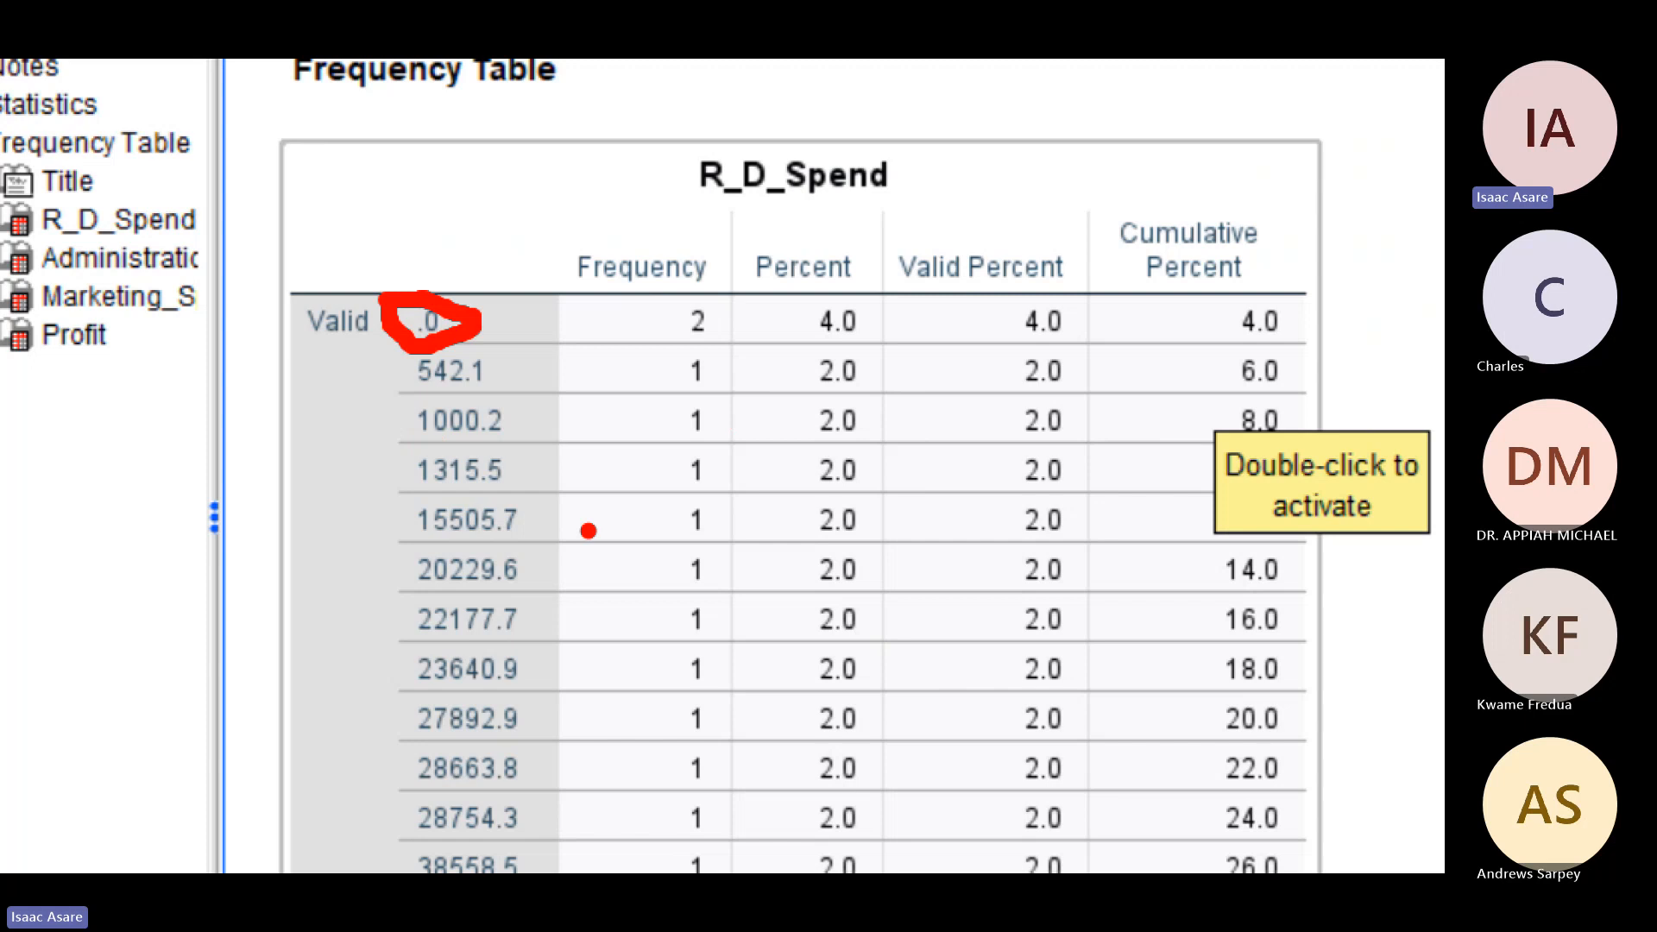
scroll(541, 530, down, 10)
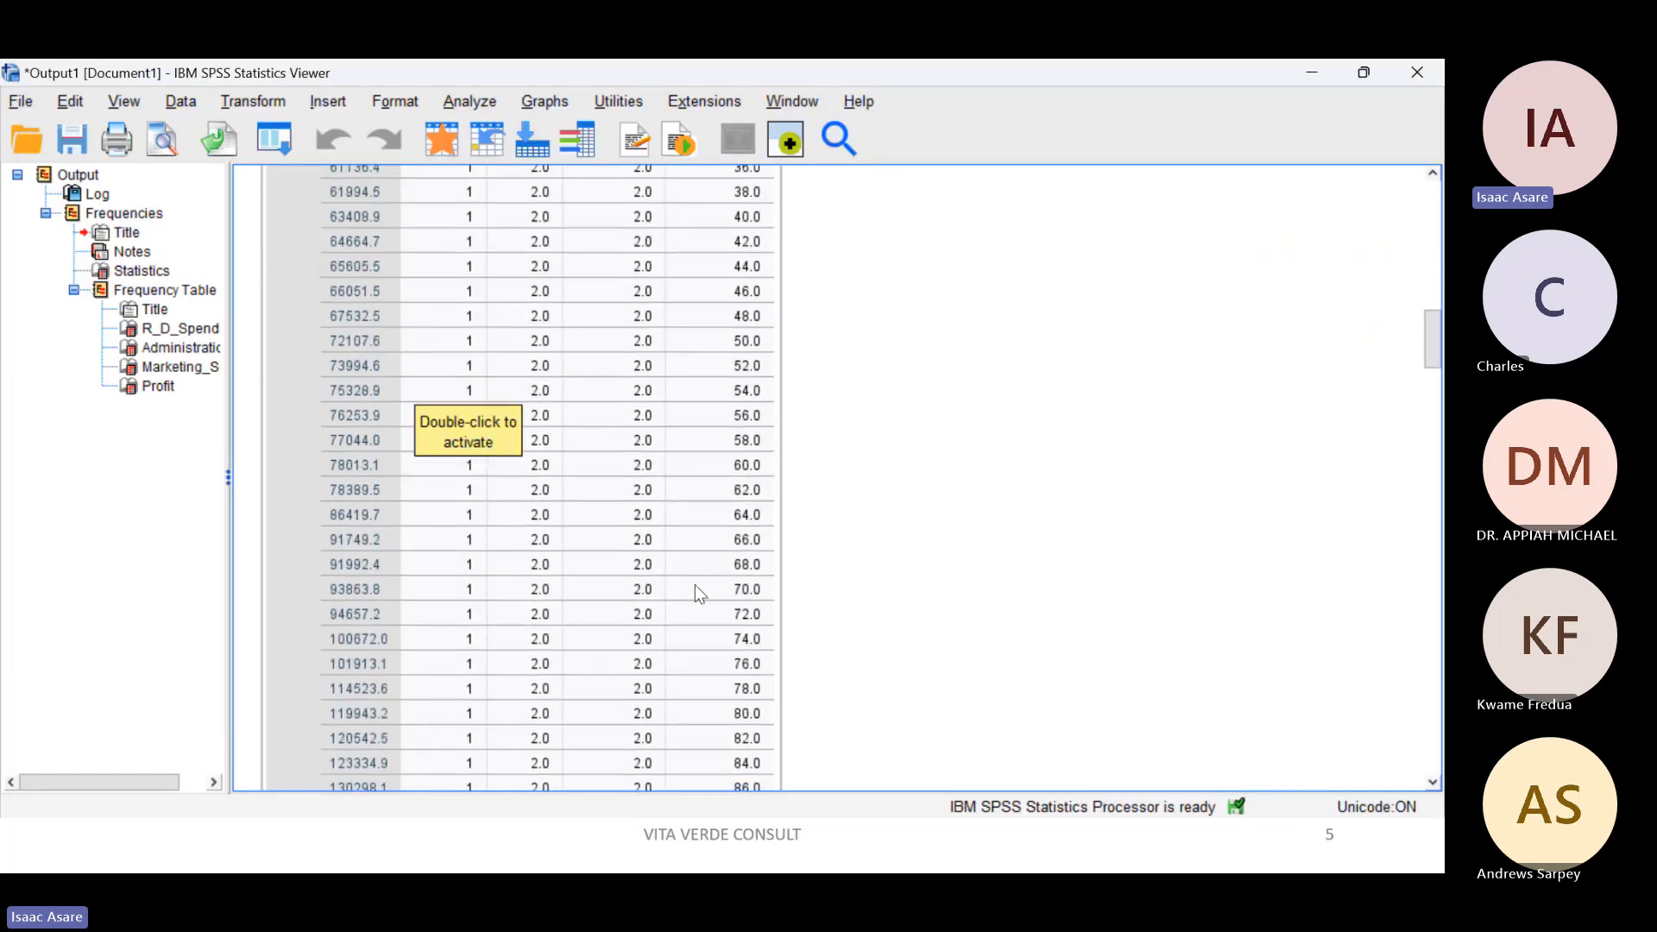
scroll(700, 589, down, 5)
scroll(700, 590, up, 10)
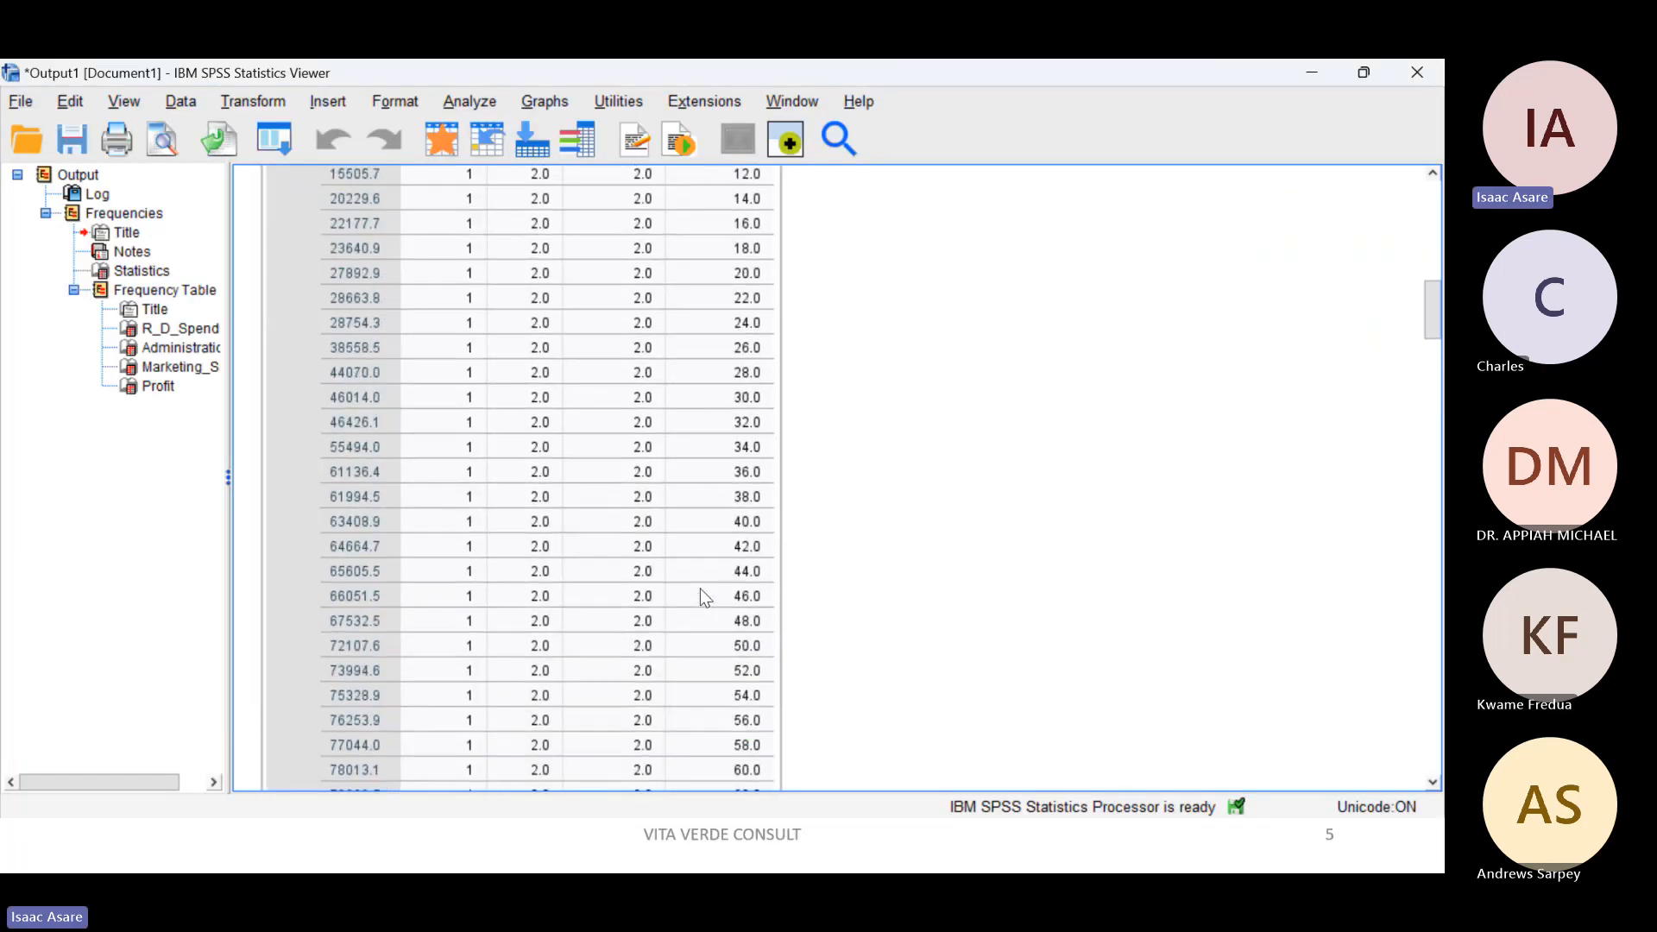
scroll(700, 589, up, 3)
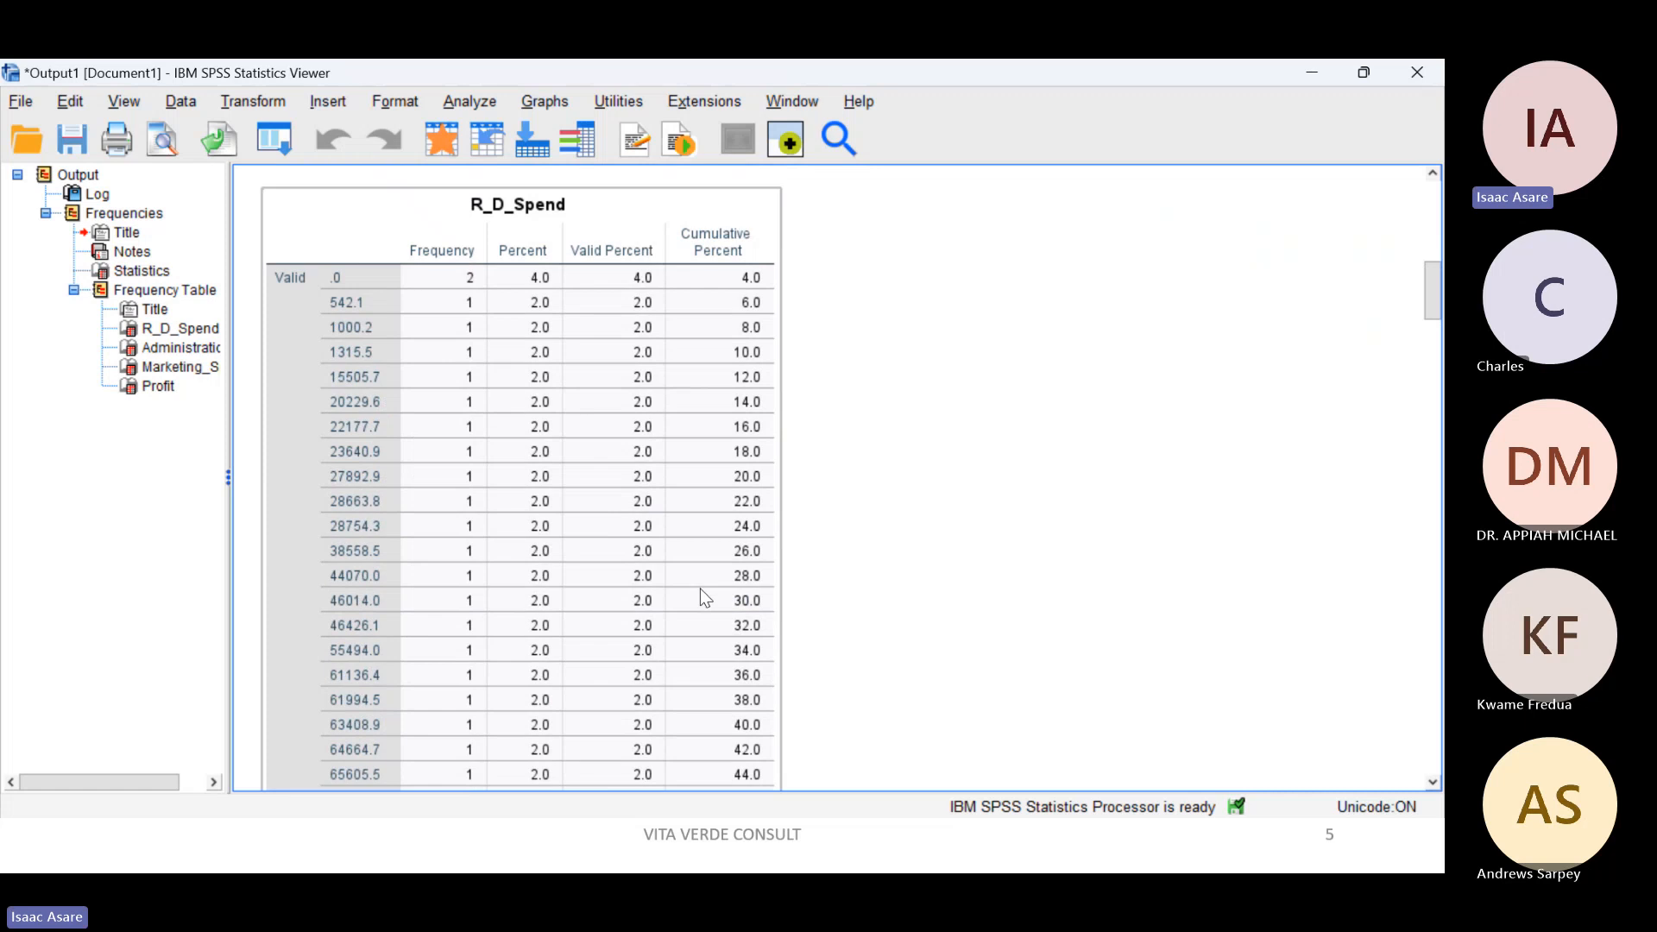
scroll(701, 590, down, 5)
scroll(701, 590, down, 3)
scroll(701, 596, down, 3)
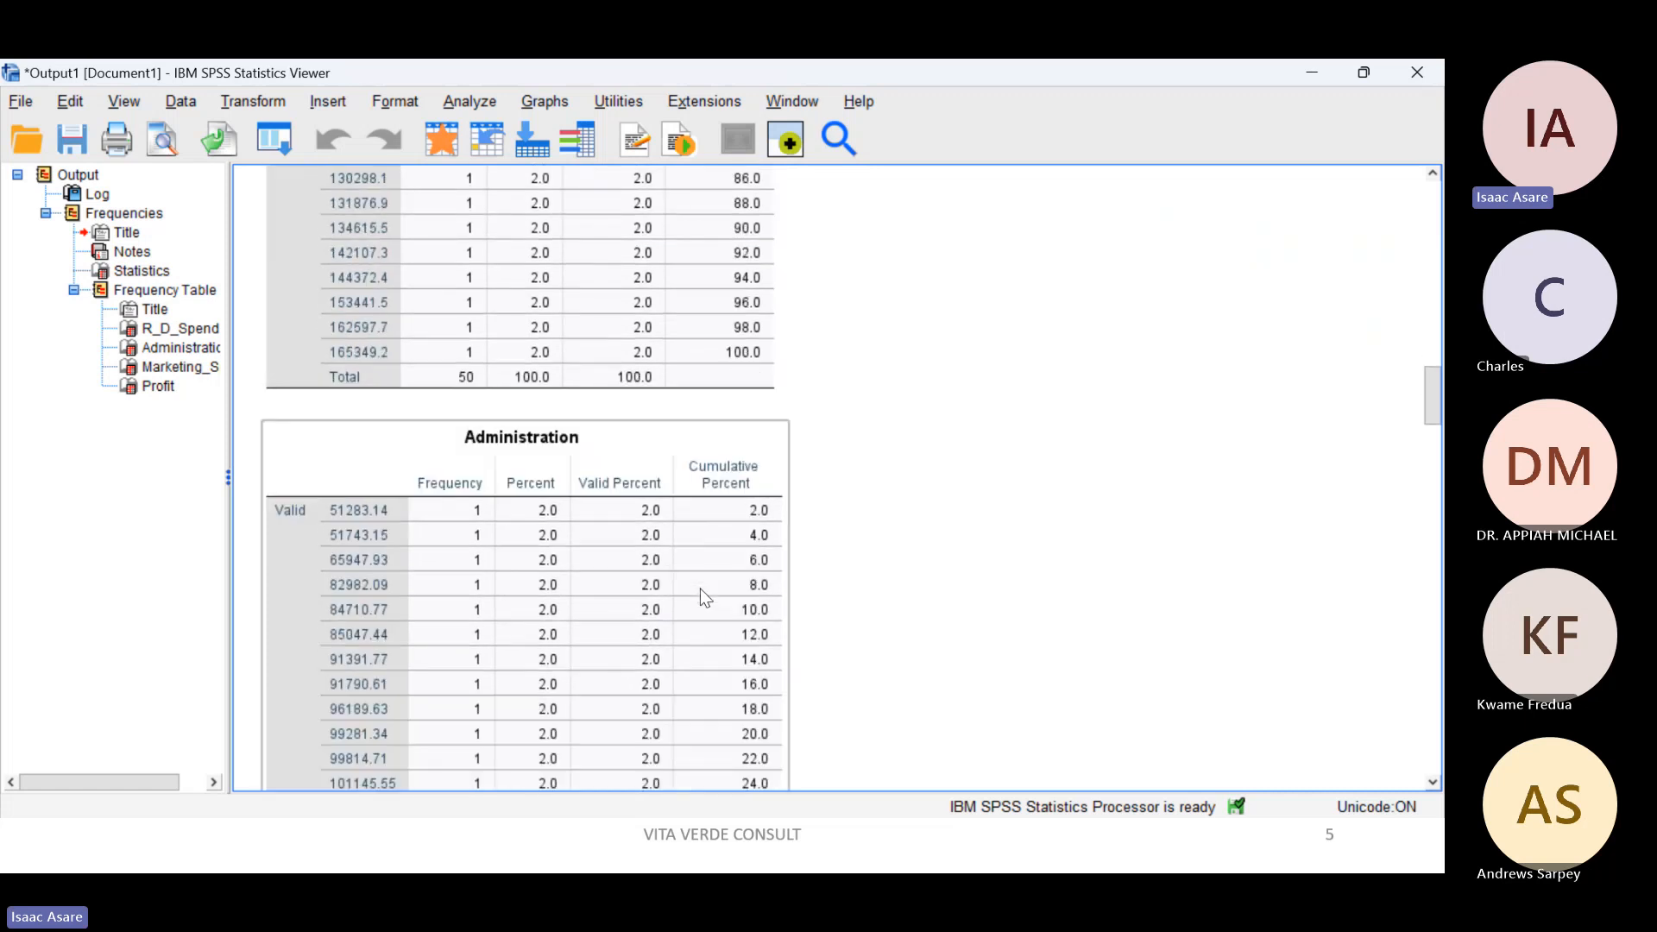
scroll(701, 589, down, 11)
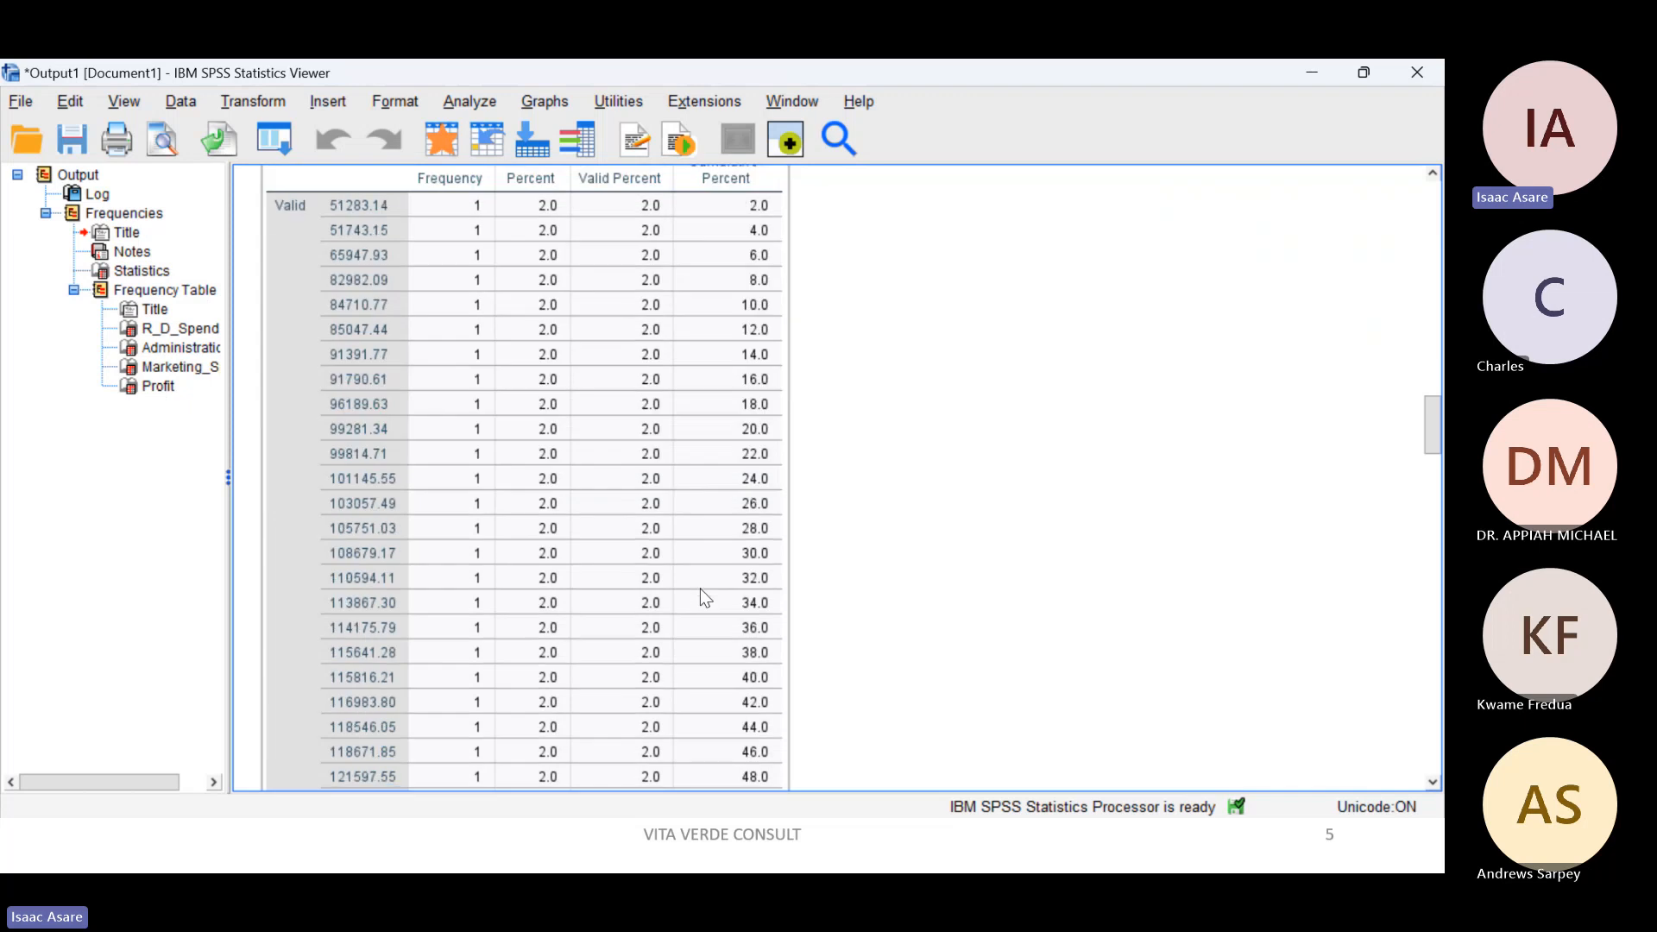
scroll(701, 587, up, 10)
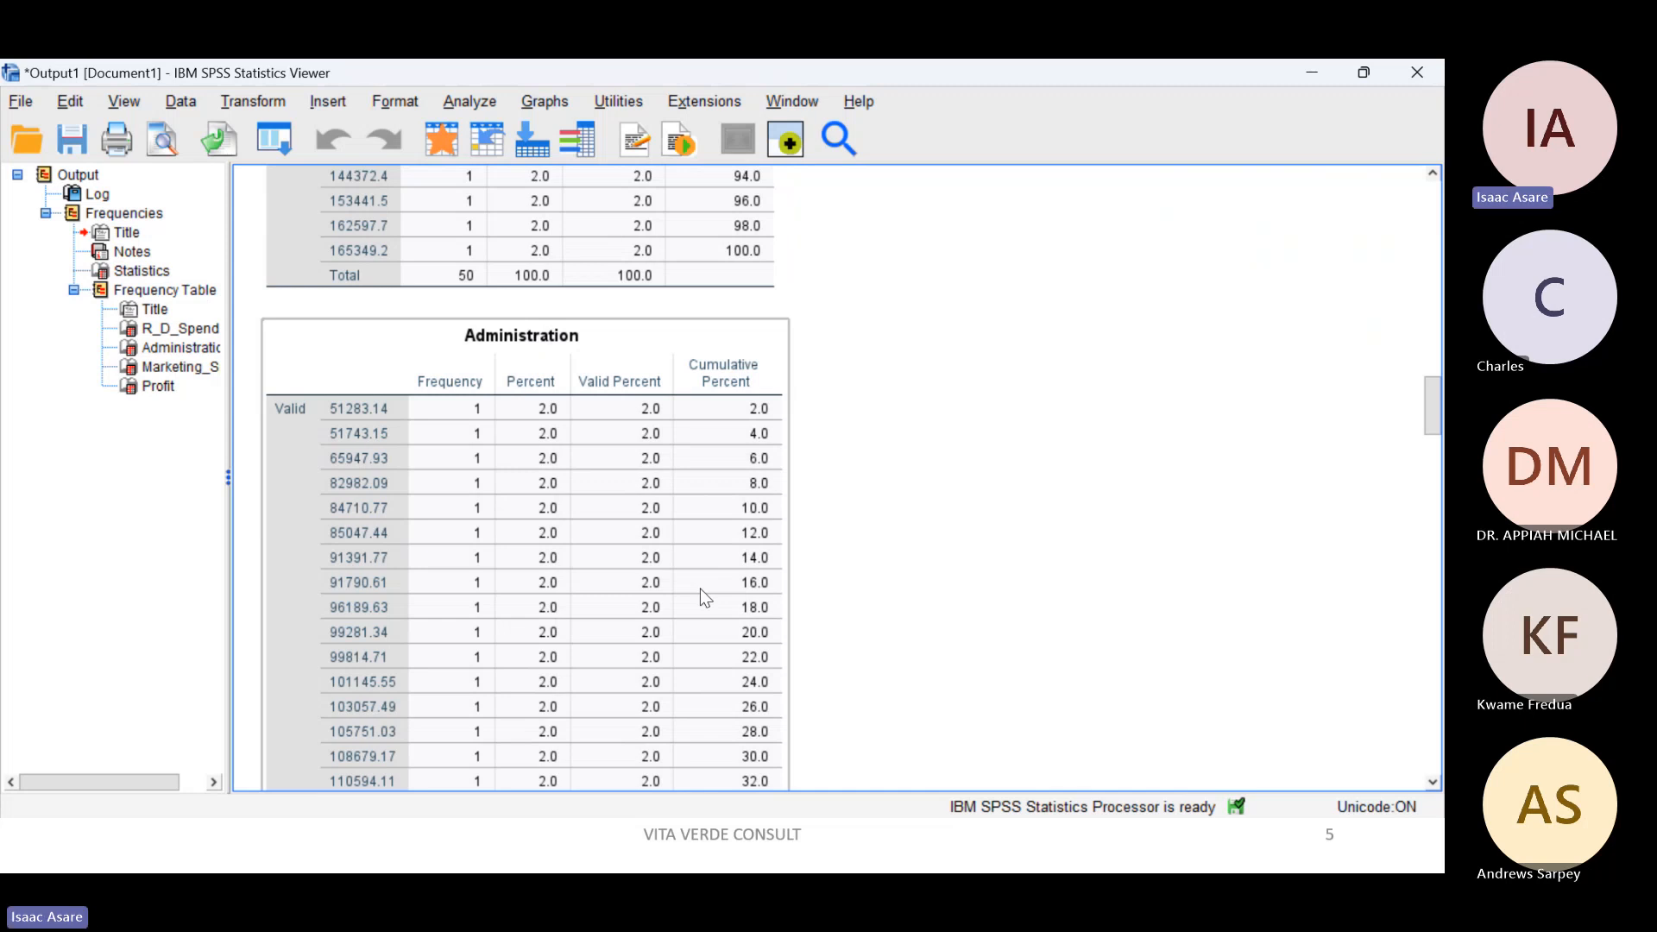
Step: Examine the frequency tables of Administration, Marketing_Spend and Profit, and return to the Statistics table at the start of the Frequencies output
scroll(701, 588, down, 12)
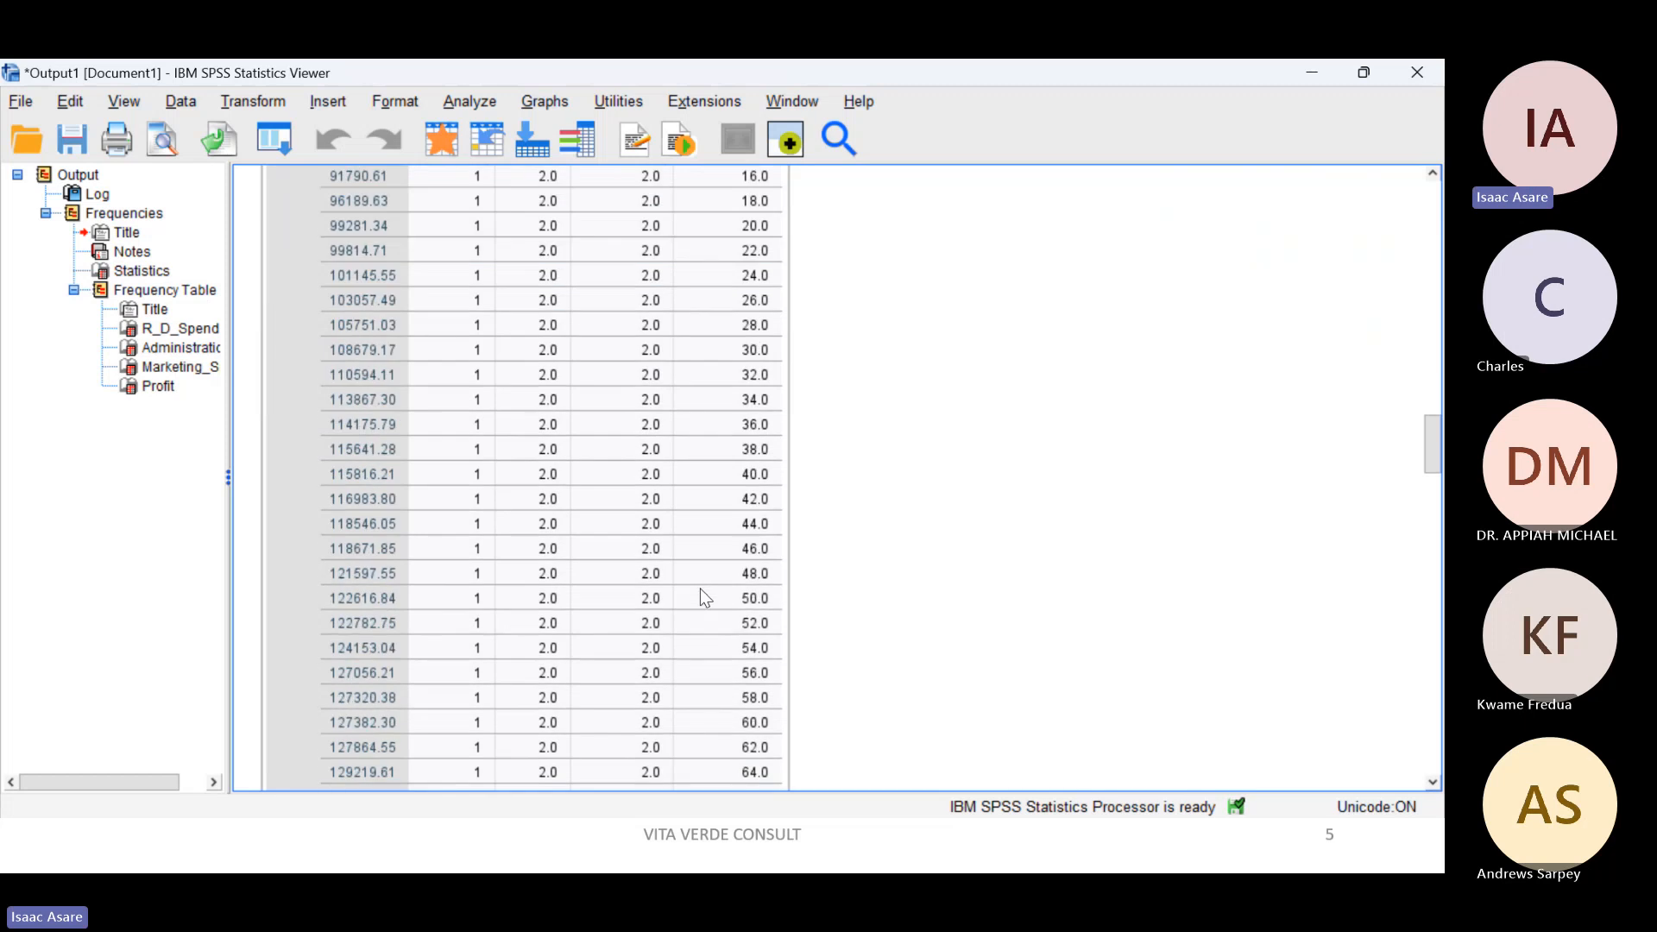
scroll(701, 588, up, 15)
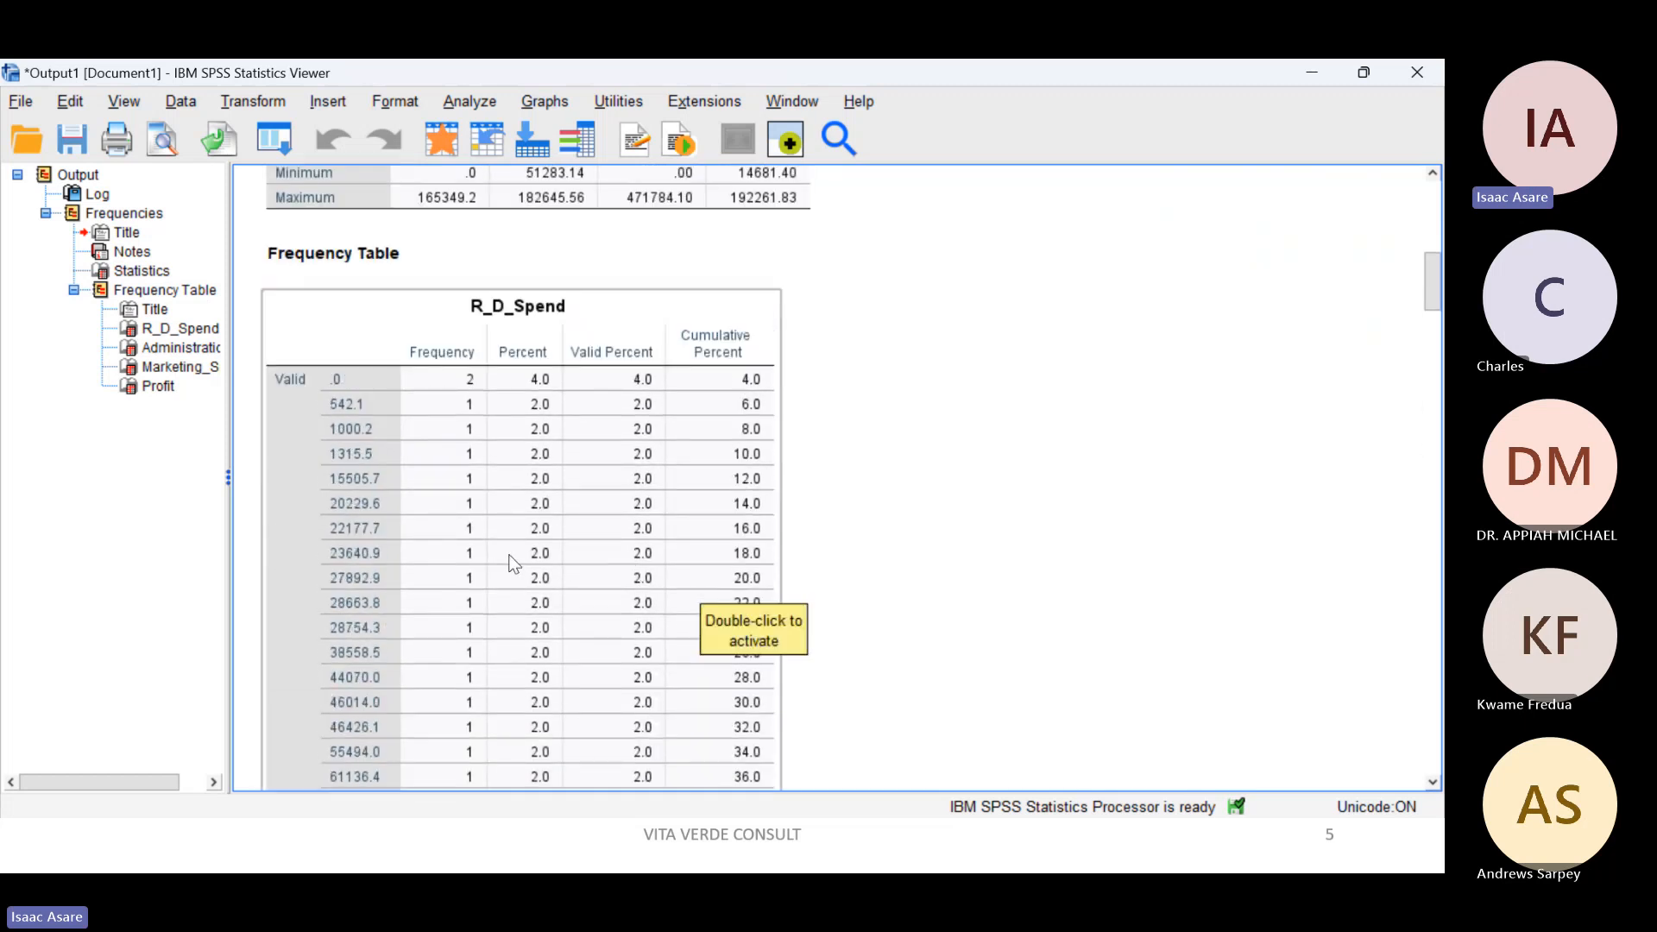
scroll(514, 563, down, 15)
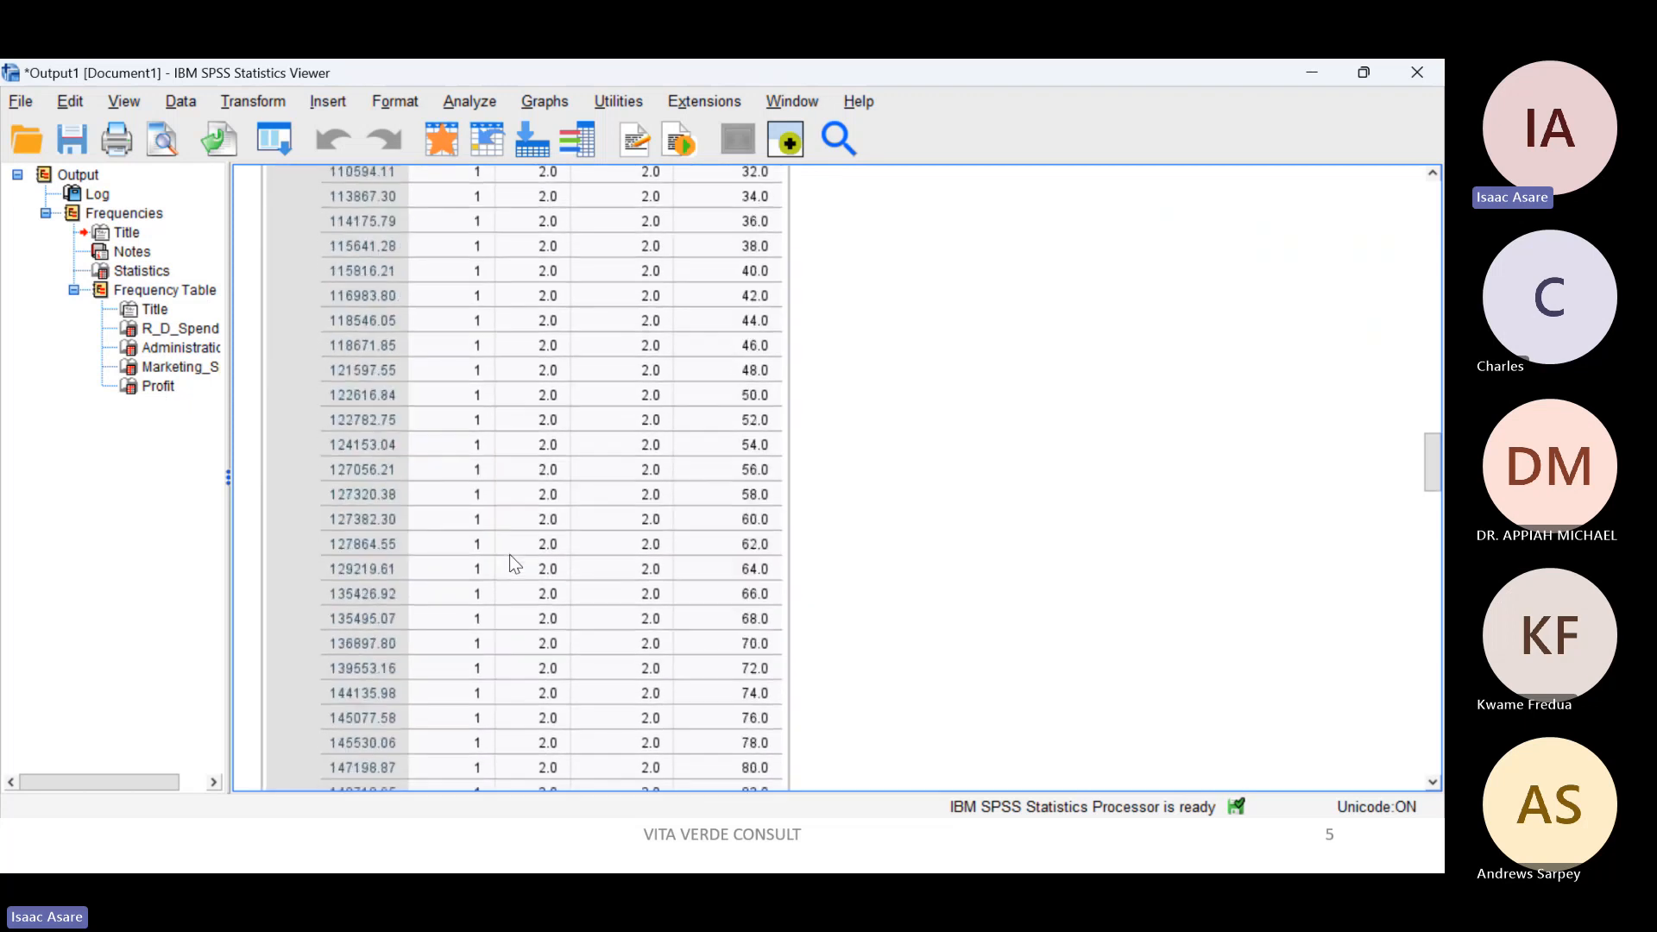
scroll(511, 555, down, 15)
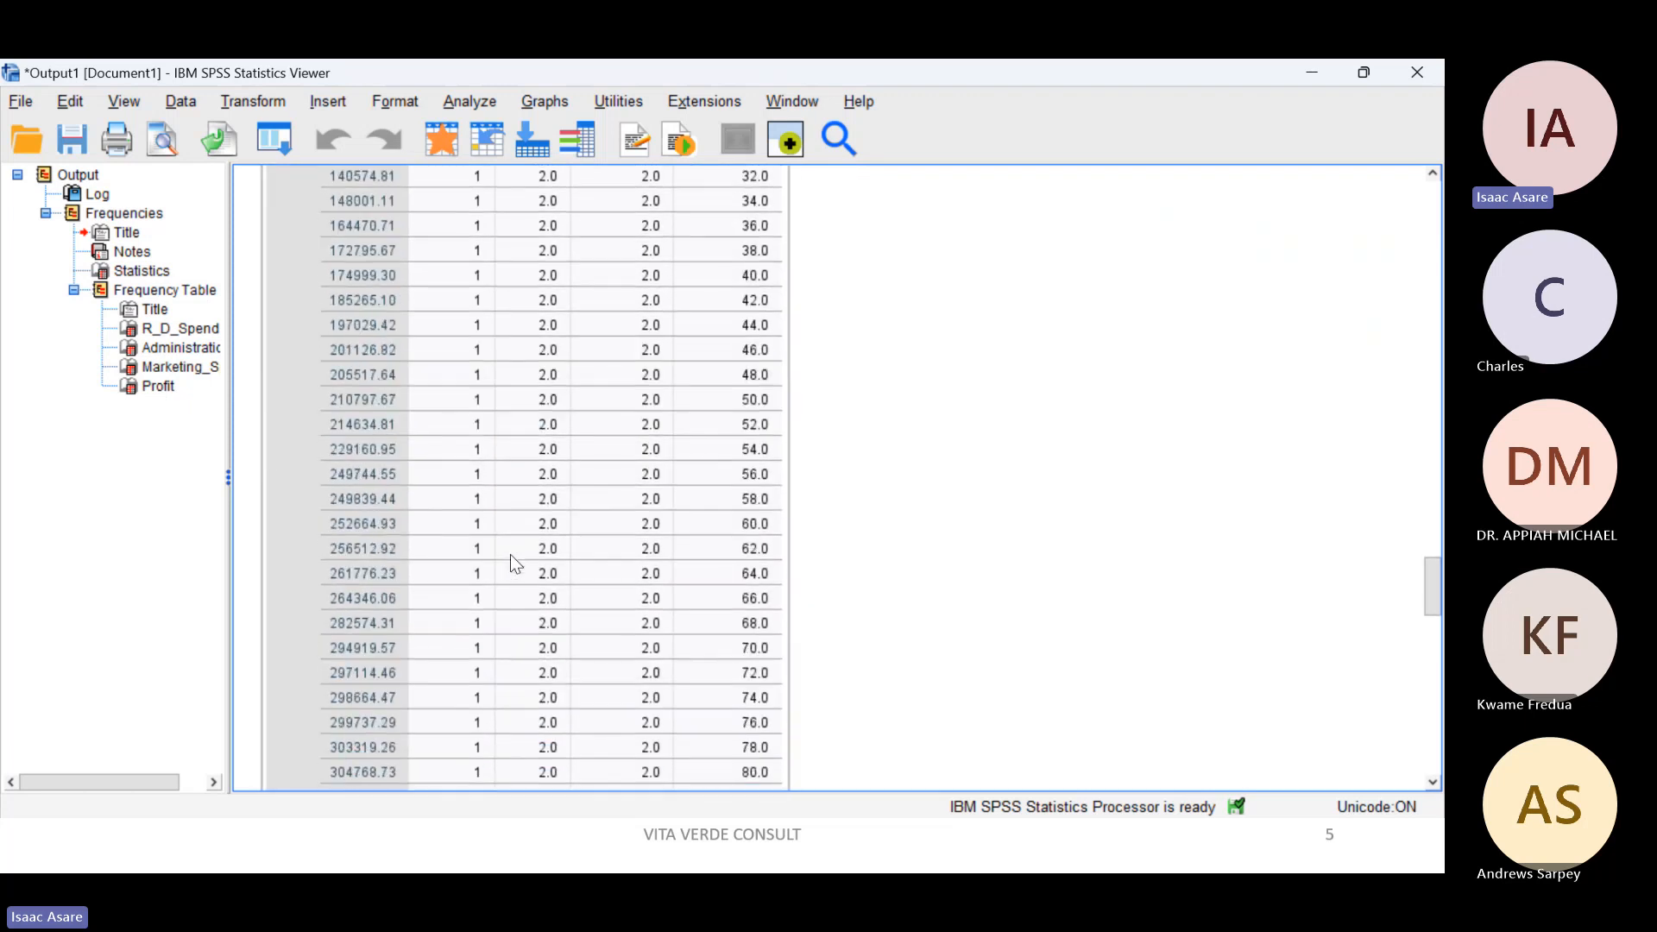
scroll(510, 555, down, 12)
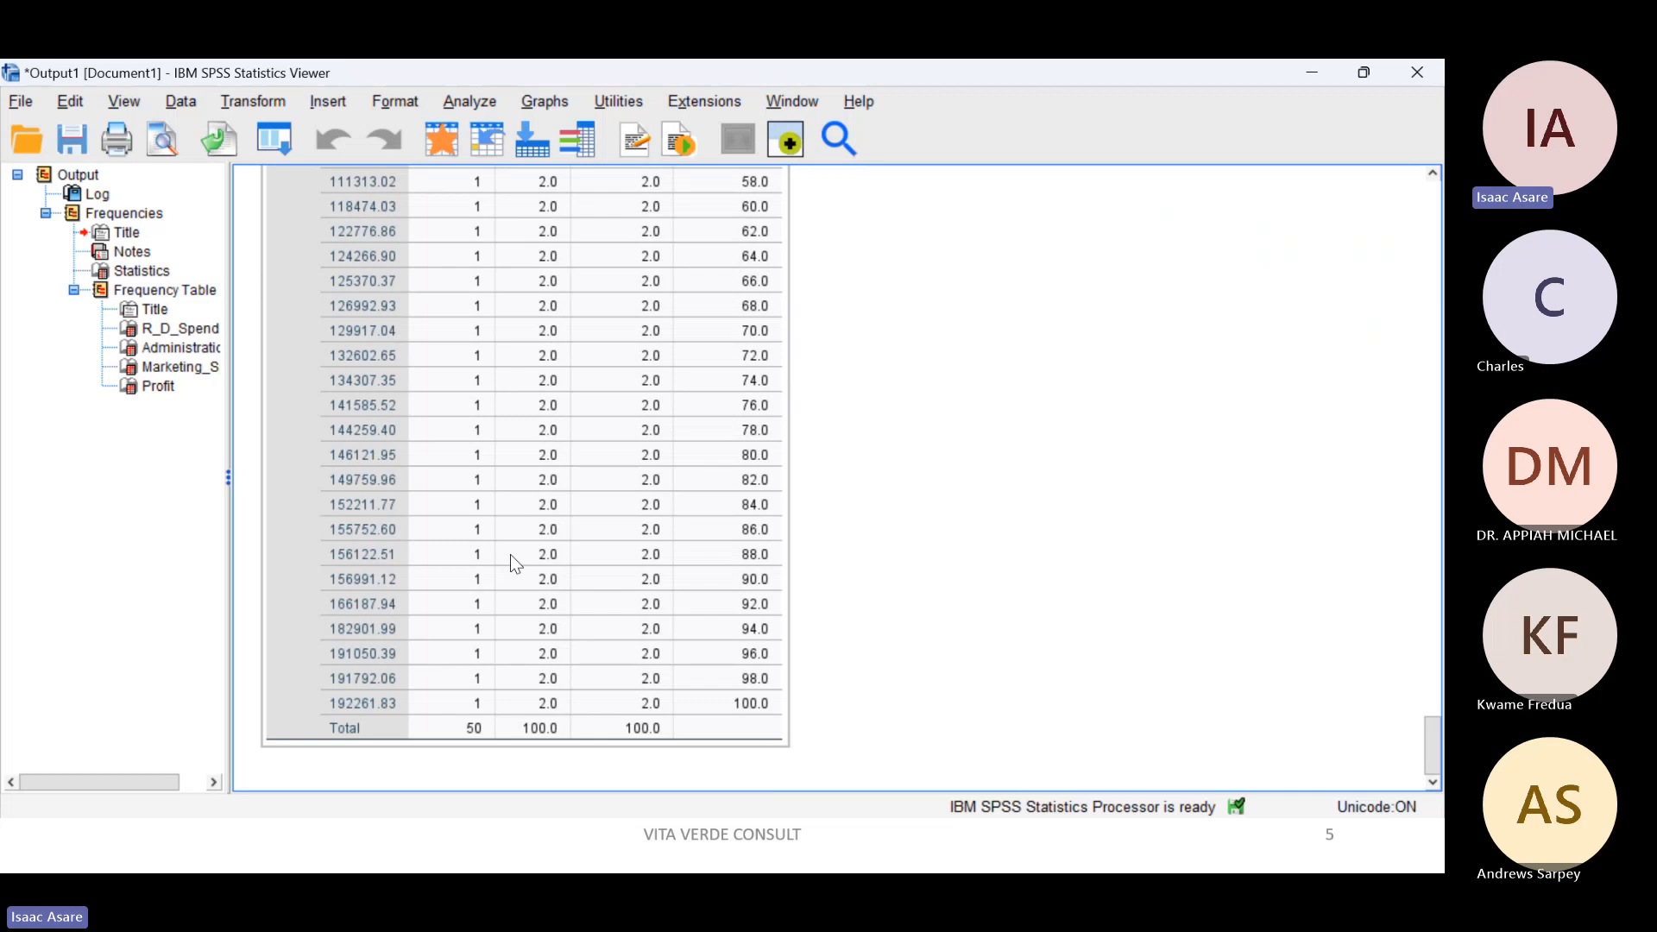
scroll(798, 549, up, 5)
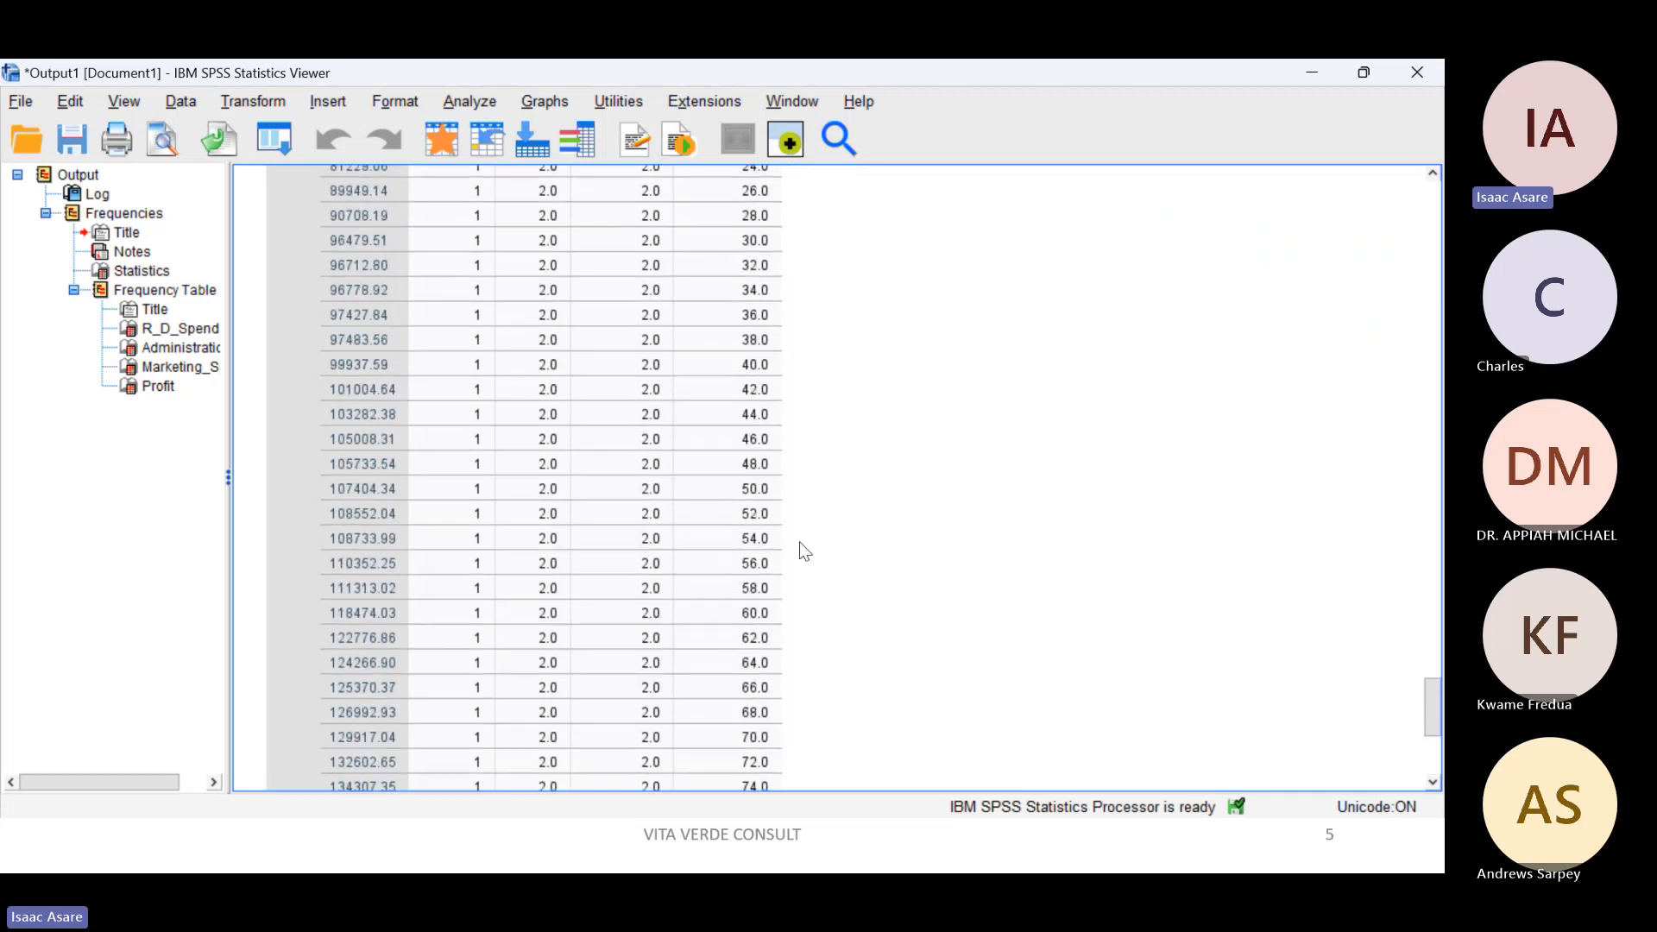
scroll(803, 550, up, 12)
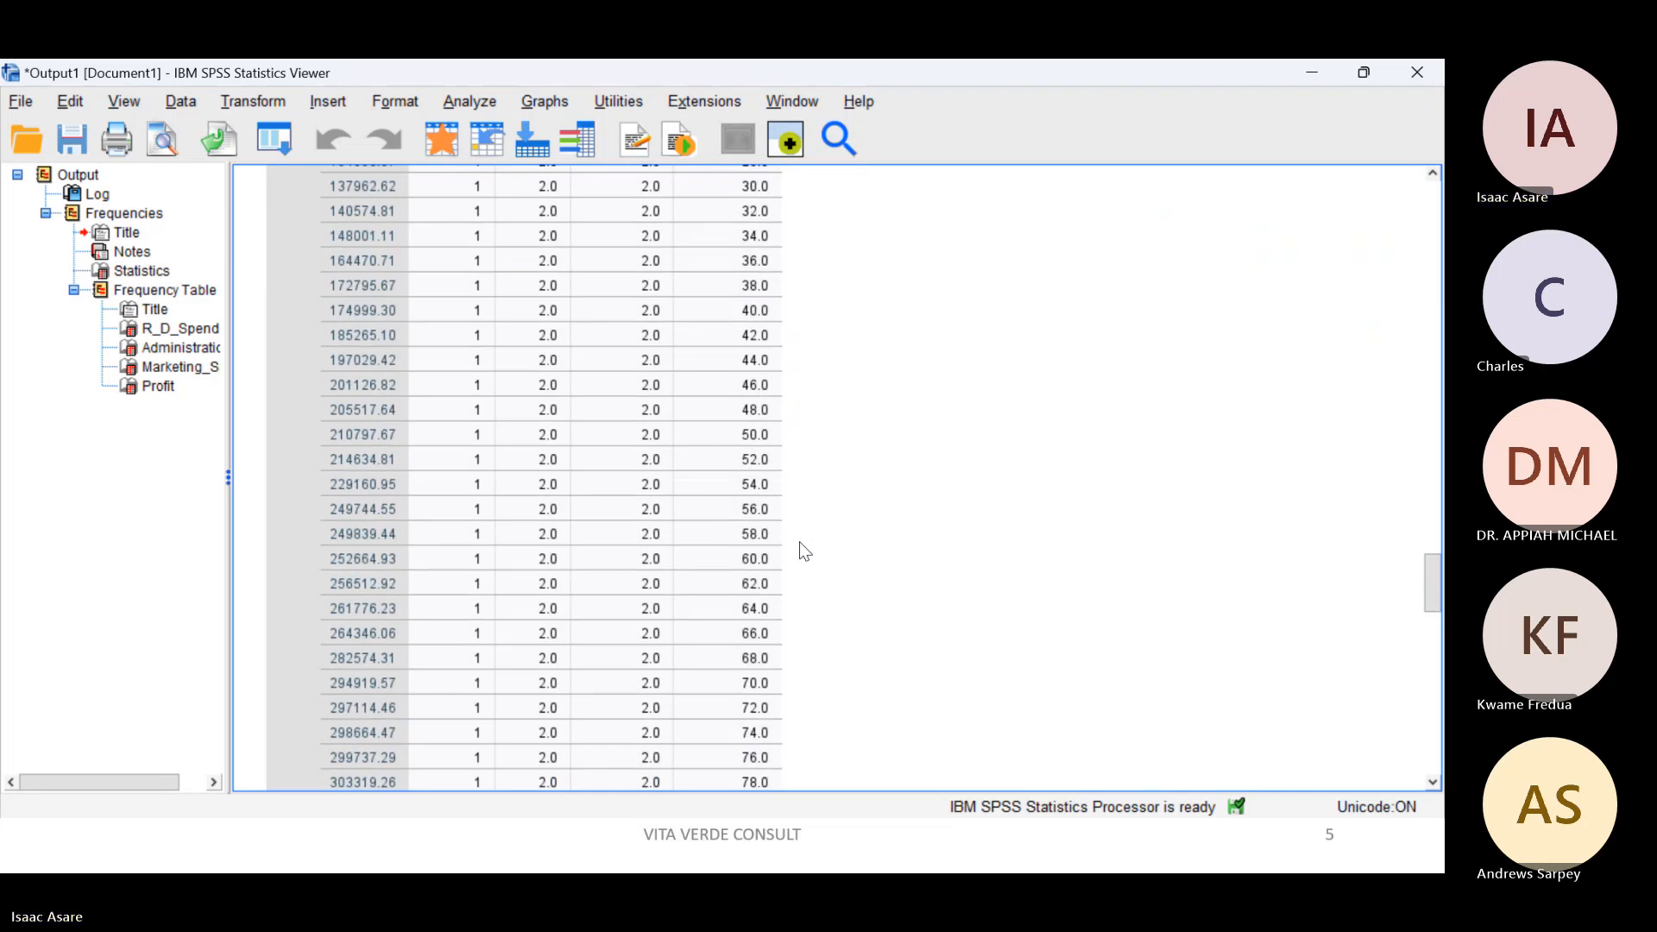
scroll(804, 551, up, 5)
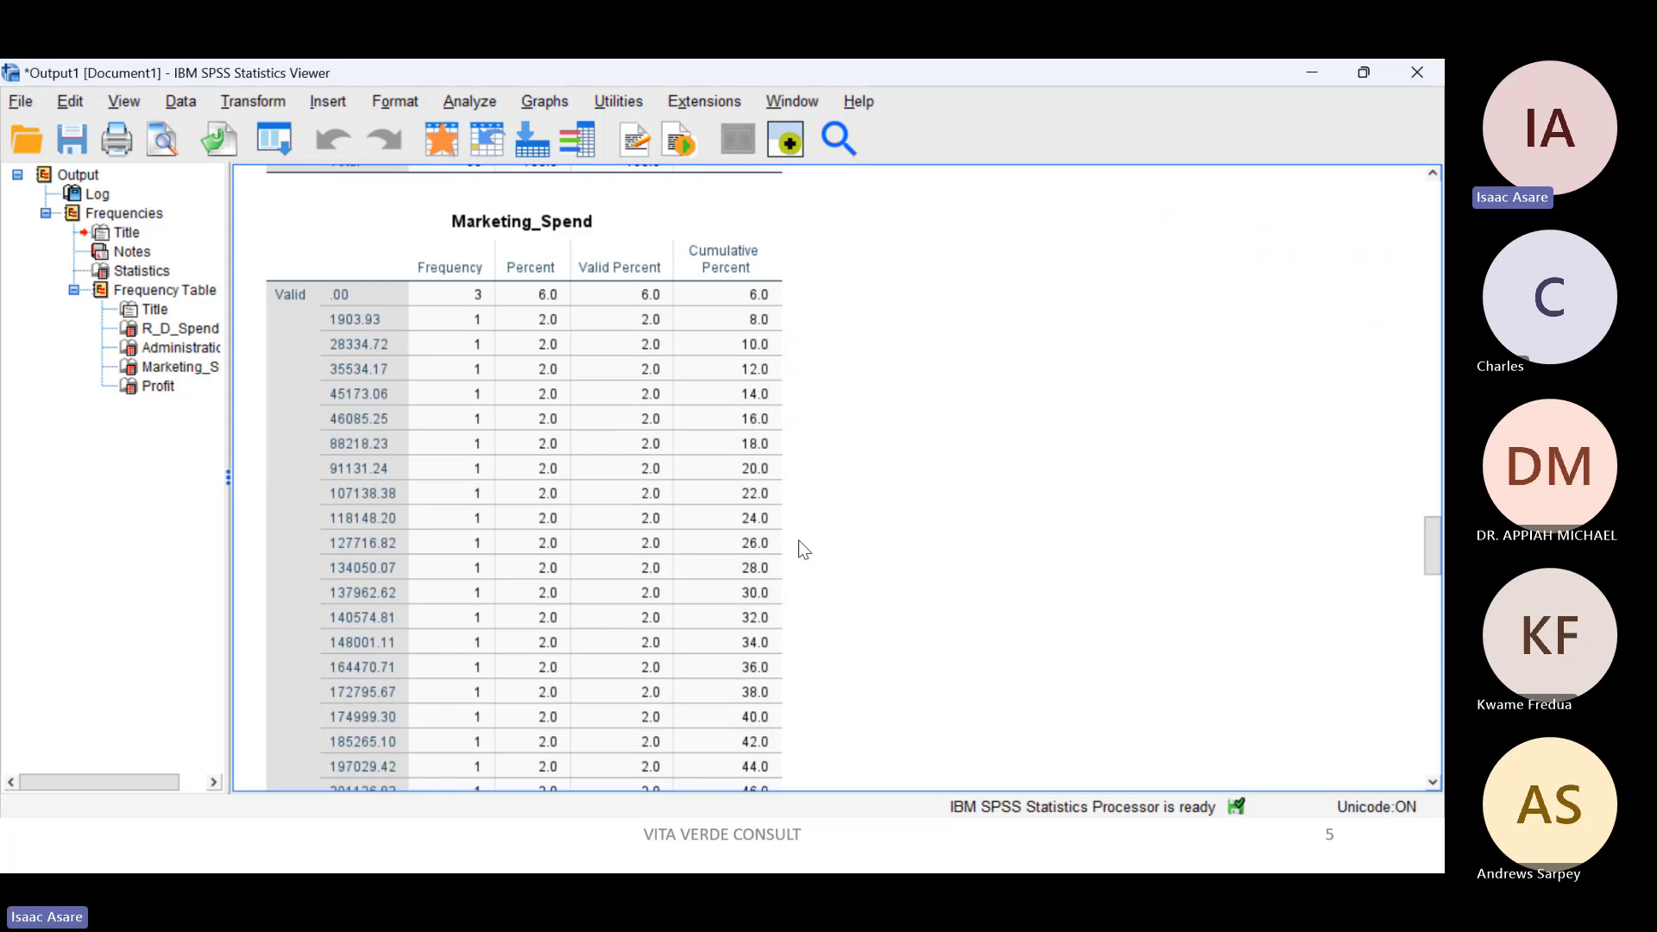
scroll(803, 549, up, 3)
scroll(802, 549, up, 15)
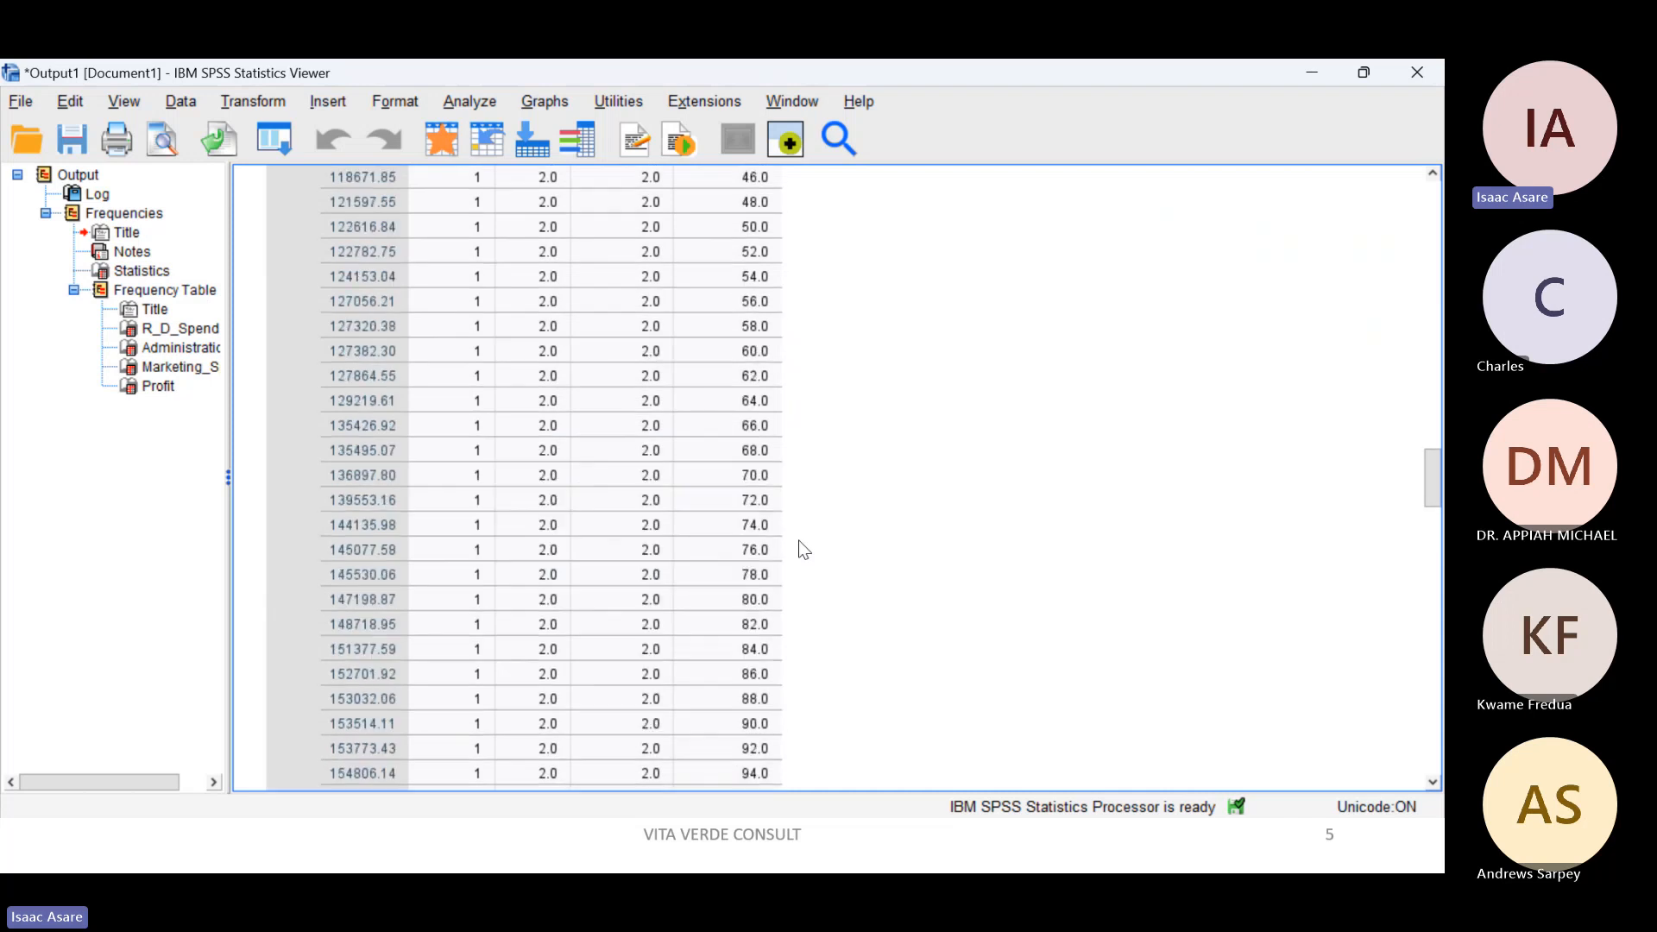
scroll(803, 549, up, 12)
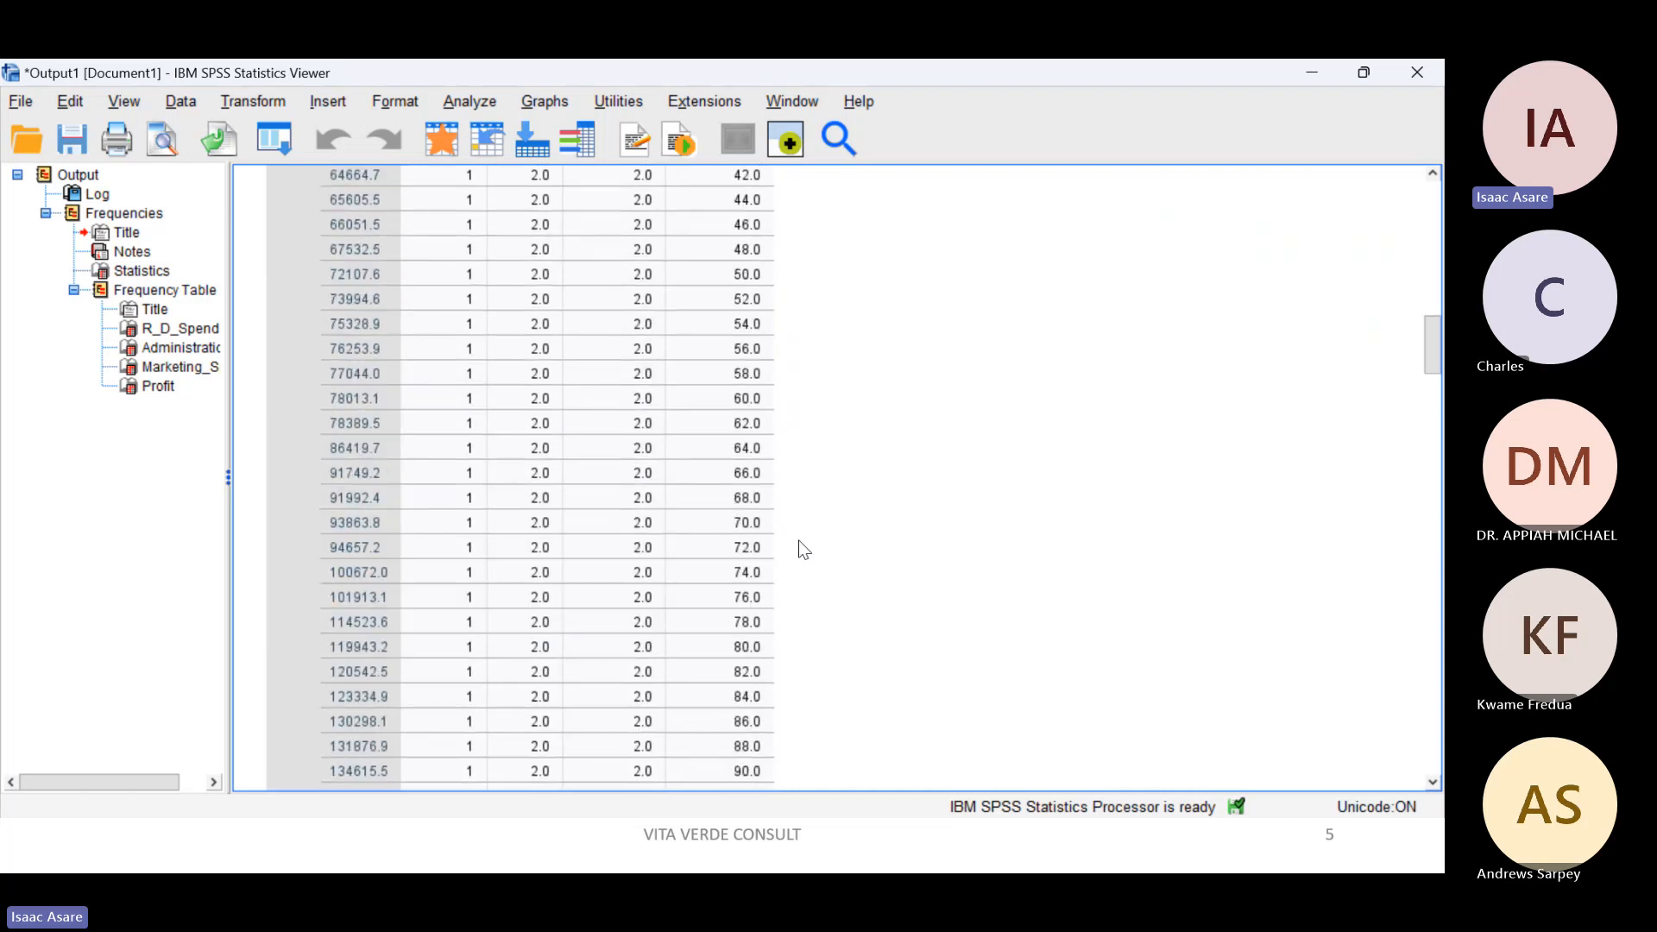
scroll(803, 549, up, 2)
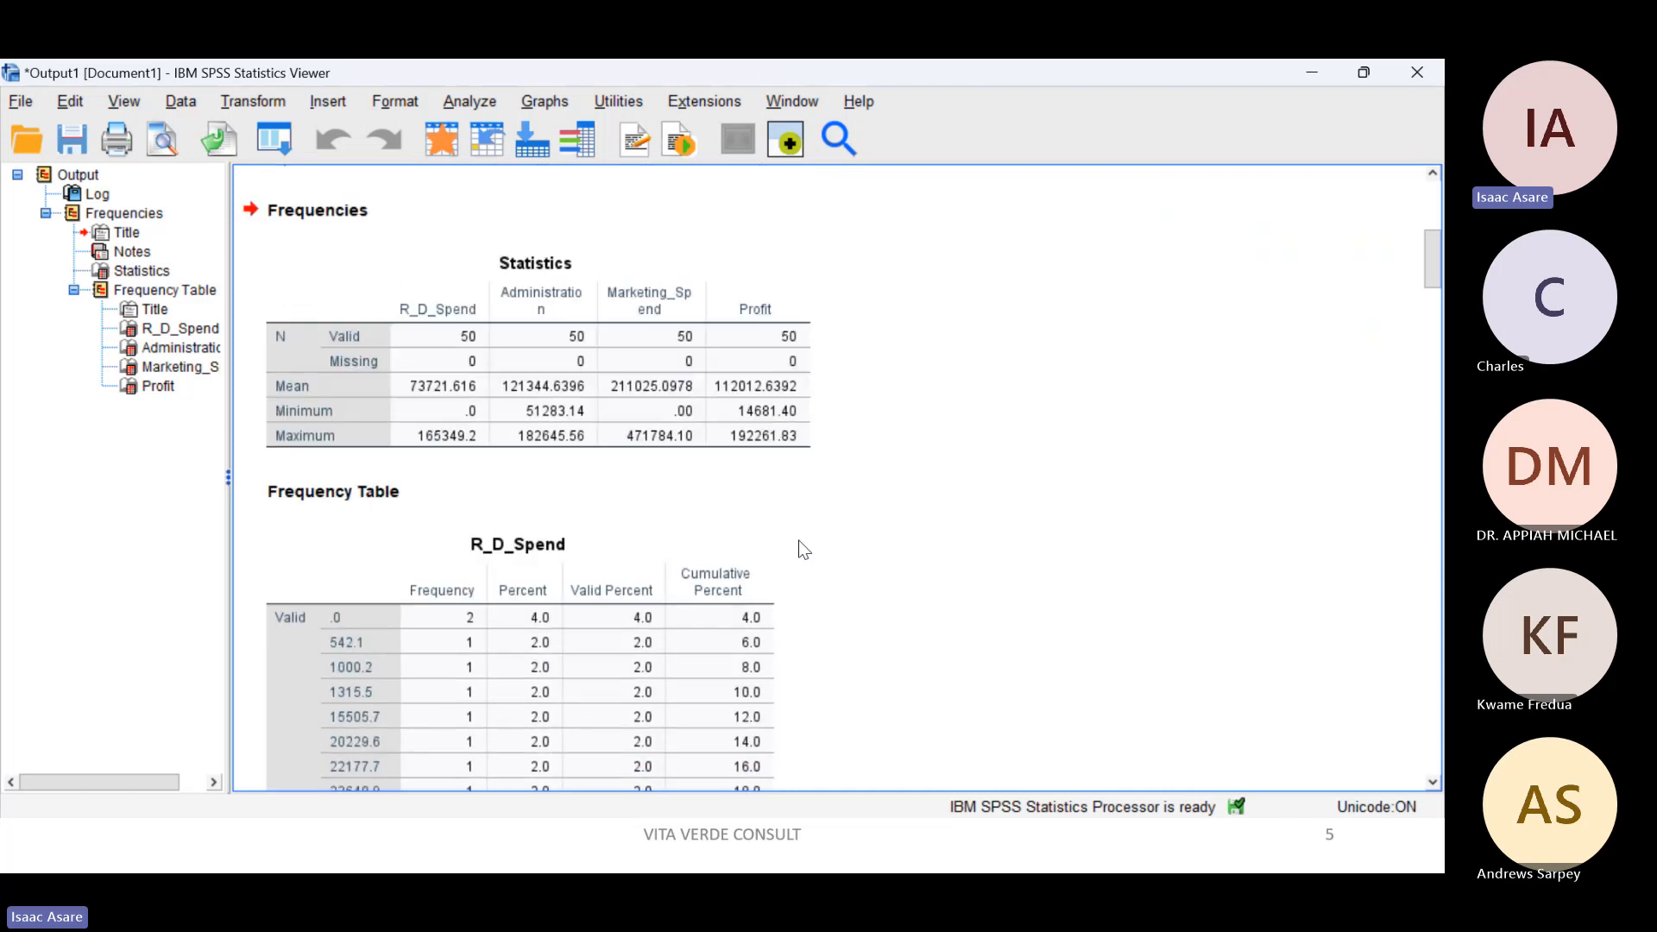
Step: Examine the mean, minimum and maximum of R_D_Spend in the Statistics table, marking each value
click(598, 601)
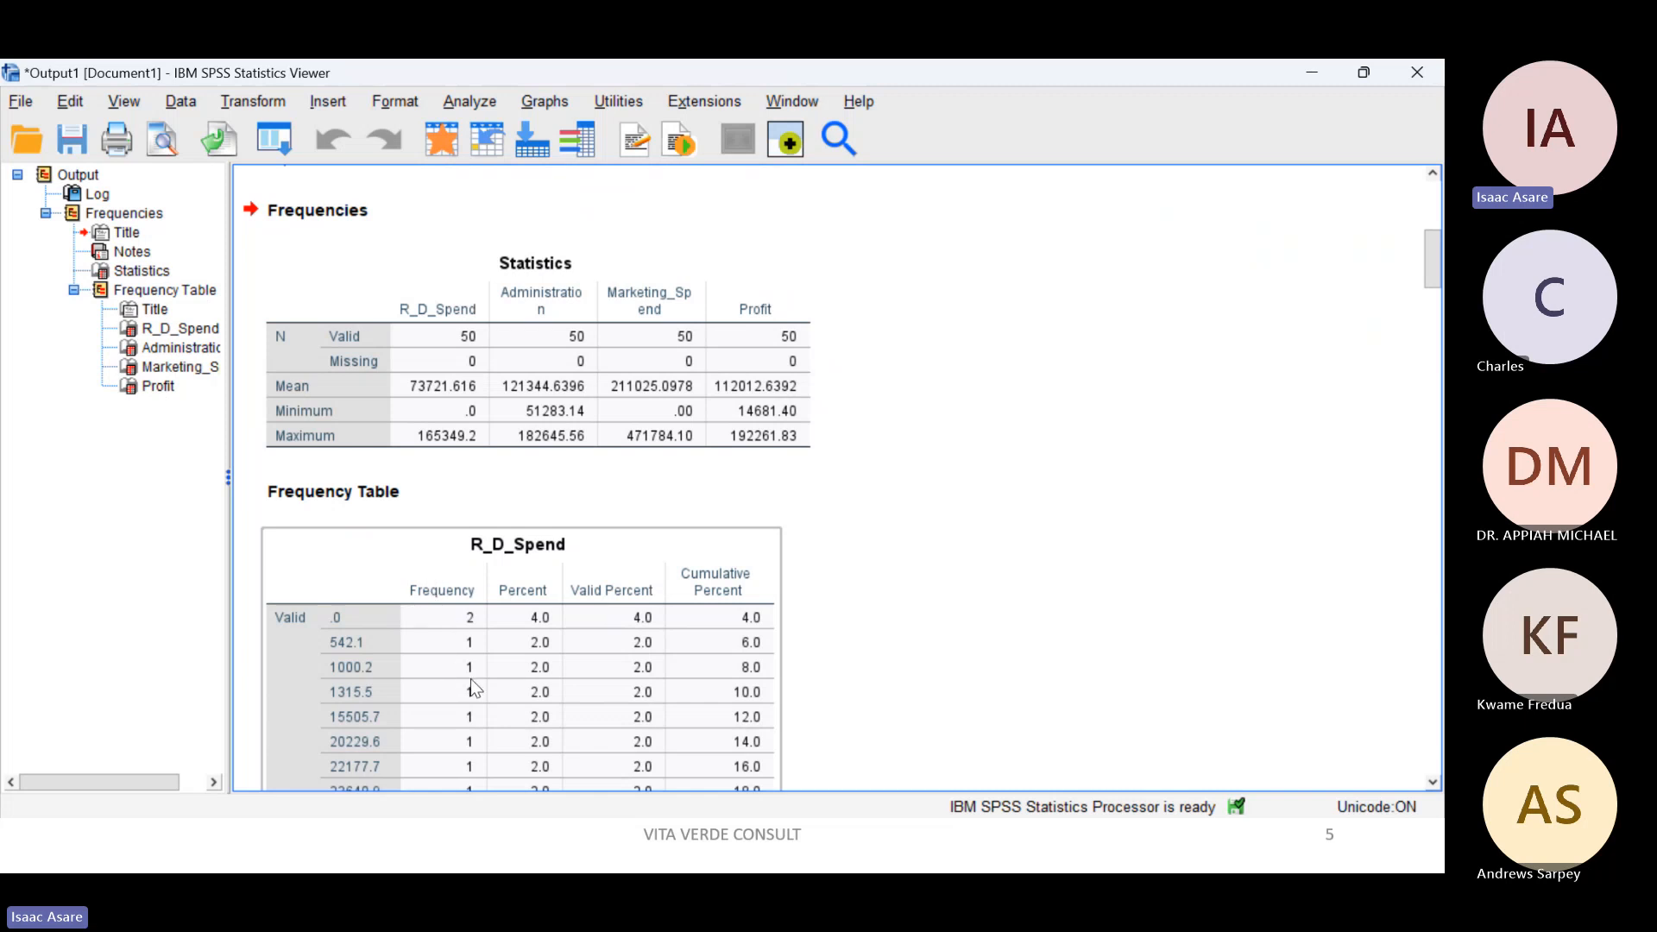
click(587, 390)
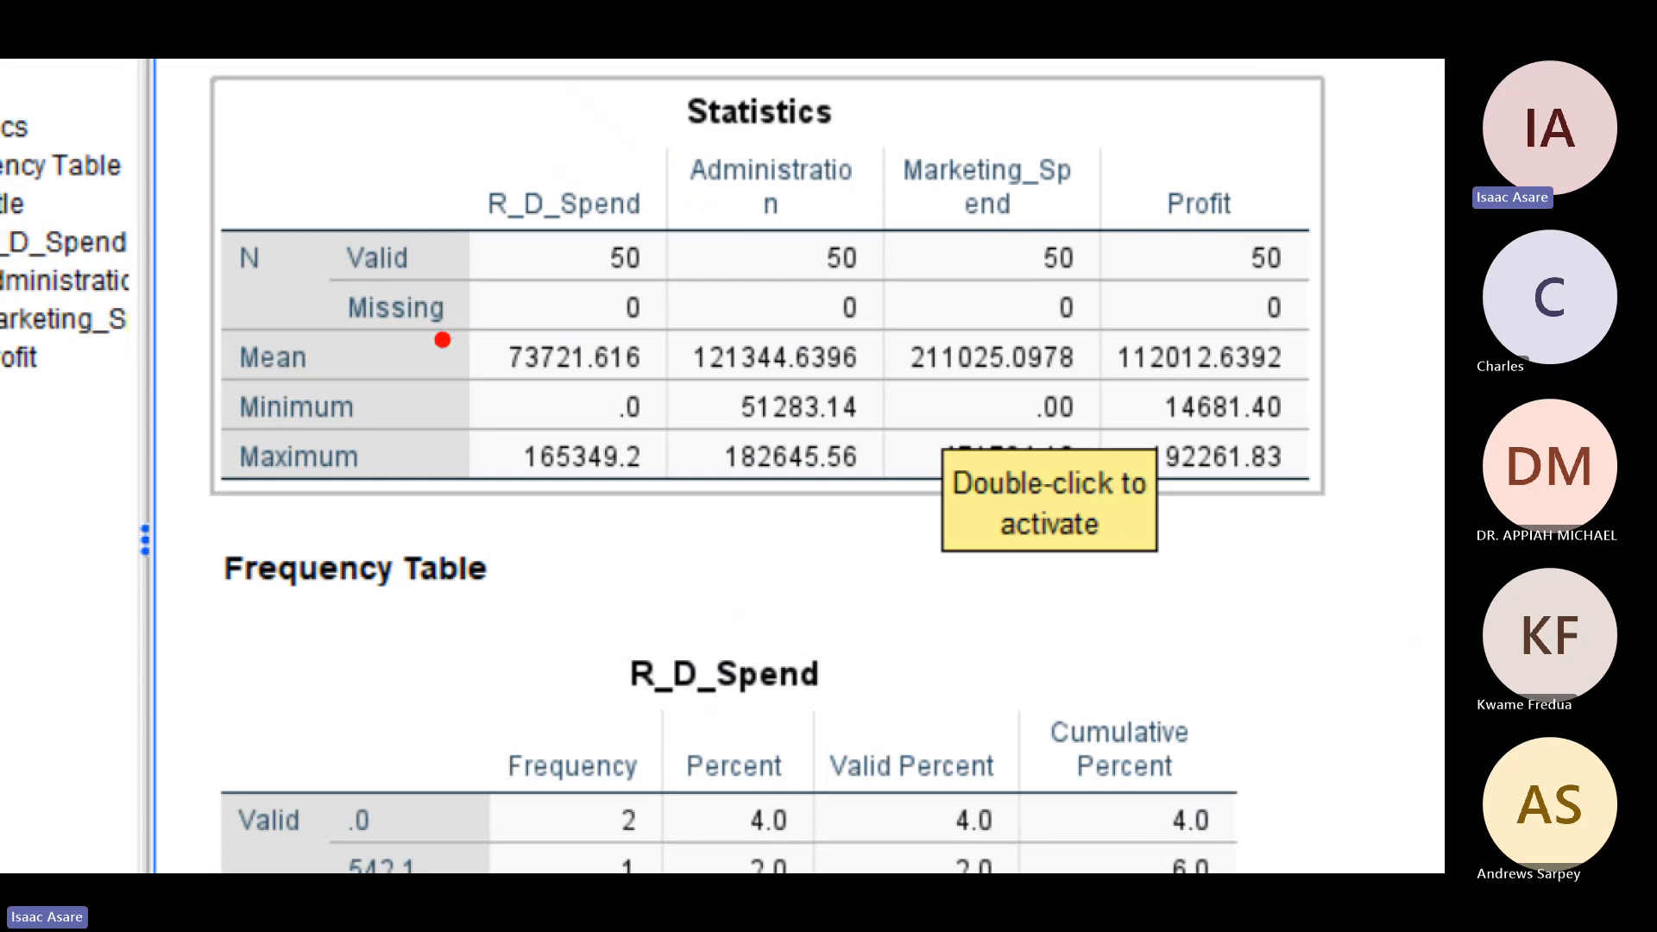
mouse_move(468, 330)
mouse_down()
mouse_move(654, 359)
mouse_move(661, 414)
mouse_move(611, 447)
mouse_move(587, 399)
mouse_up()
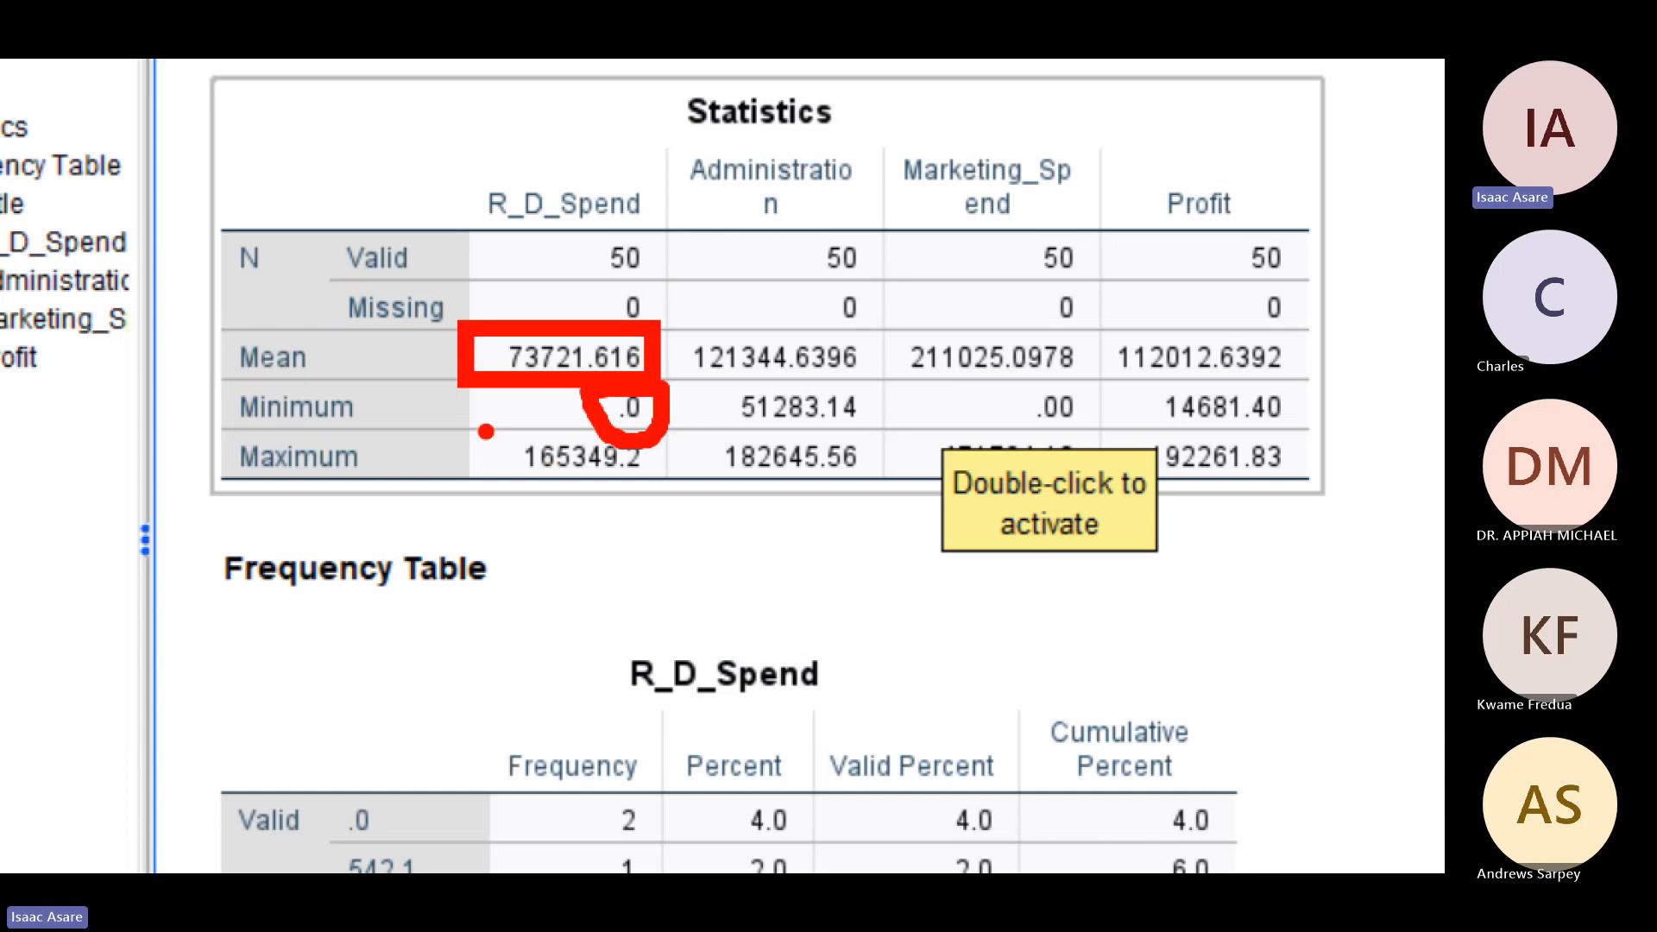
mouse_move(485, 428)
mouse_down()
mouse_move(669, 447)
mouse_move(483, 486)
mouse_move(482, 424)
mouse_up()
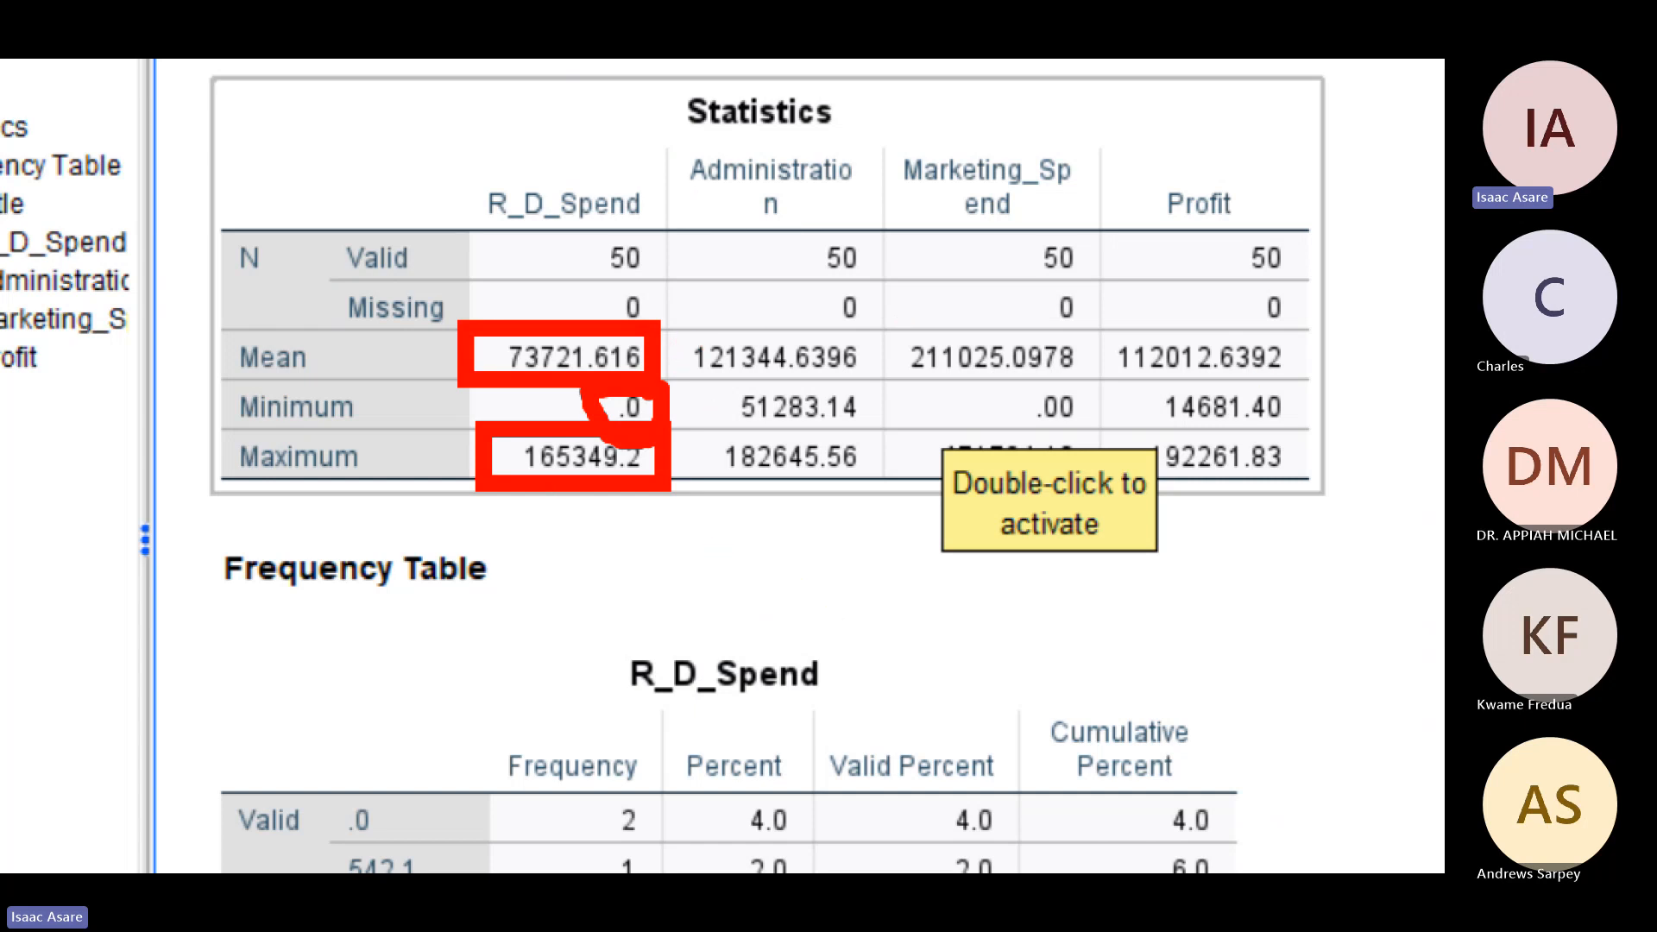
key(Escape)
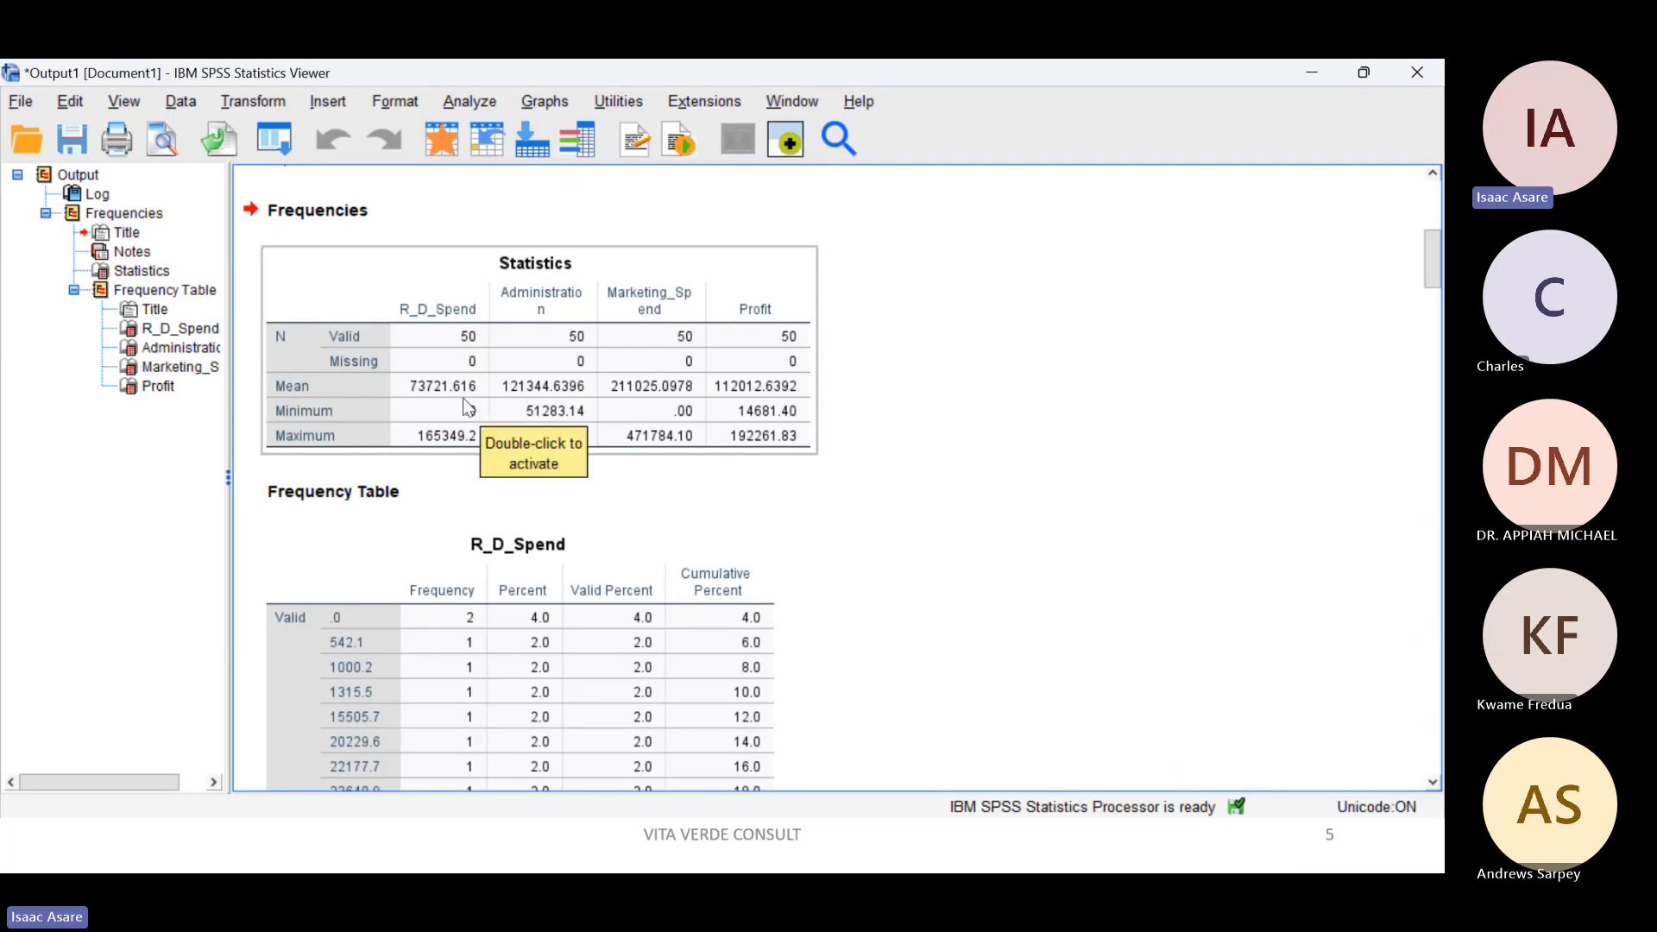
Step: Set up a Descriptives analysis with the variables R_D_Spend, Administration, Marketing_Spend and Profit
click(459, 95)
mouse_move(479, 177)
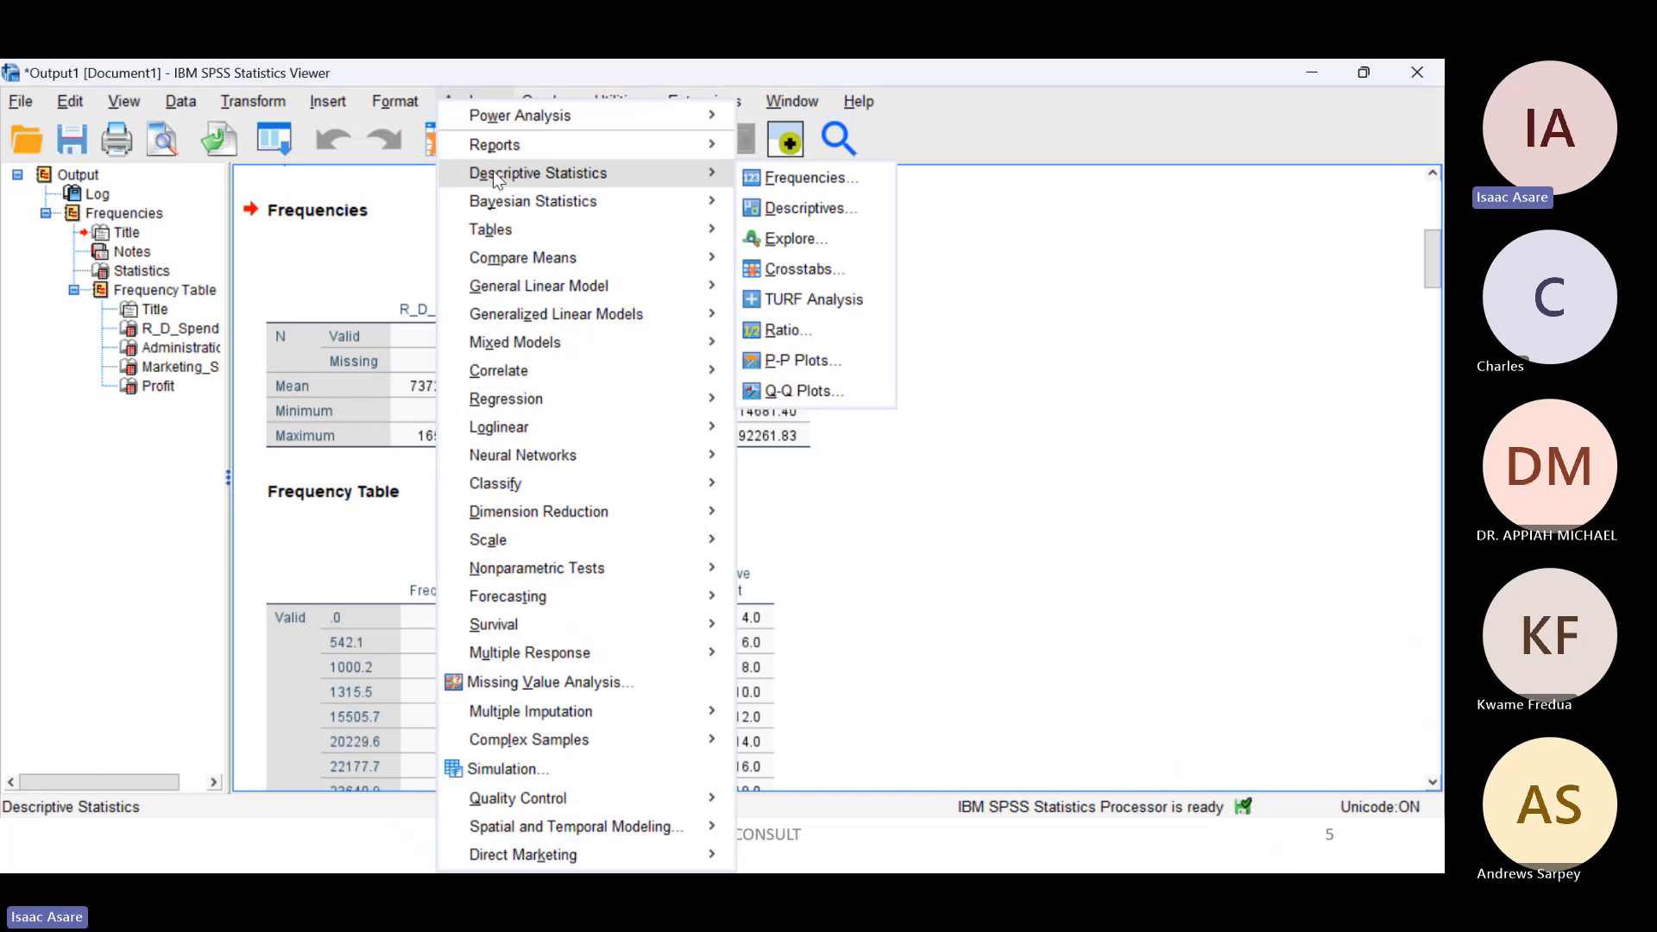
click(801, 209)
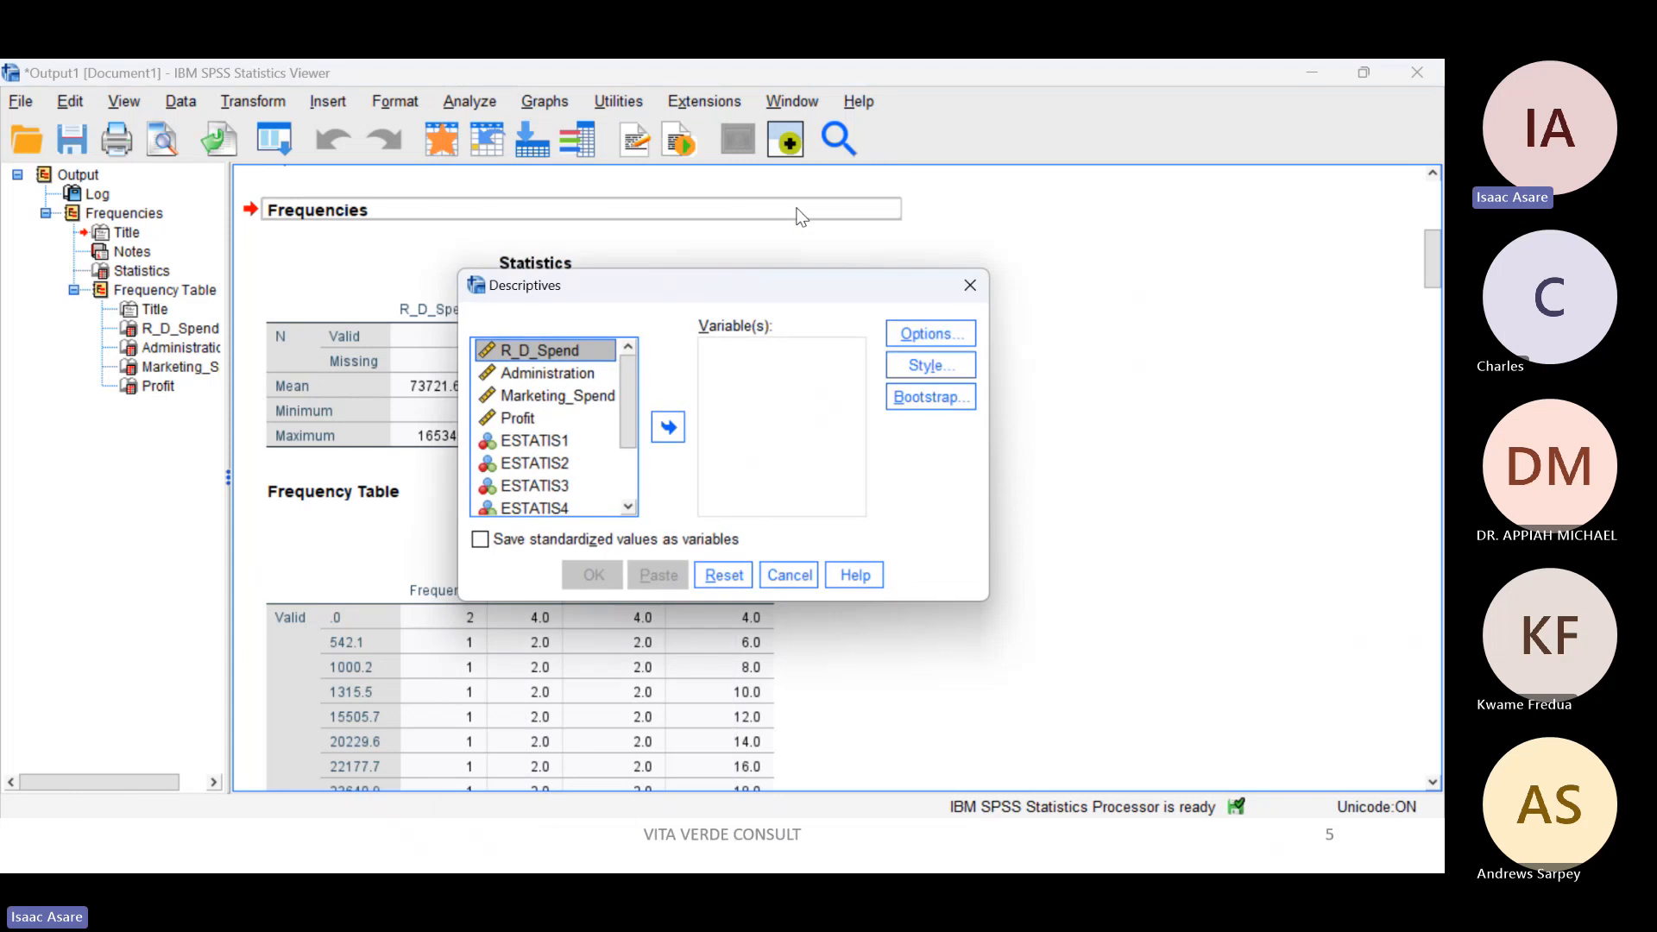
shift+click(528, 374)
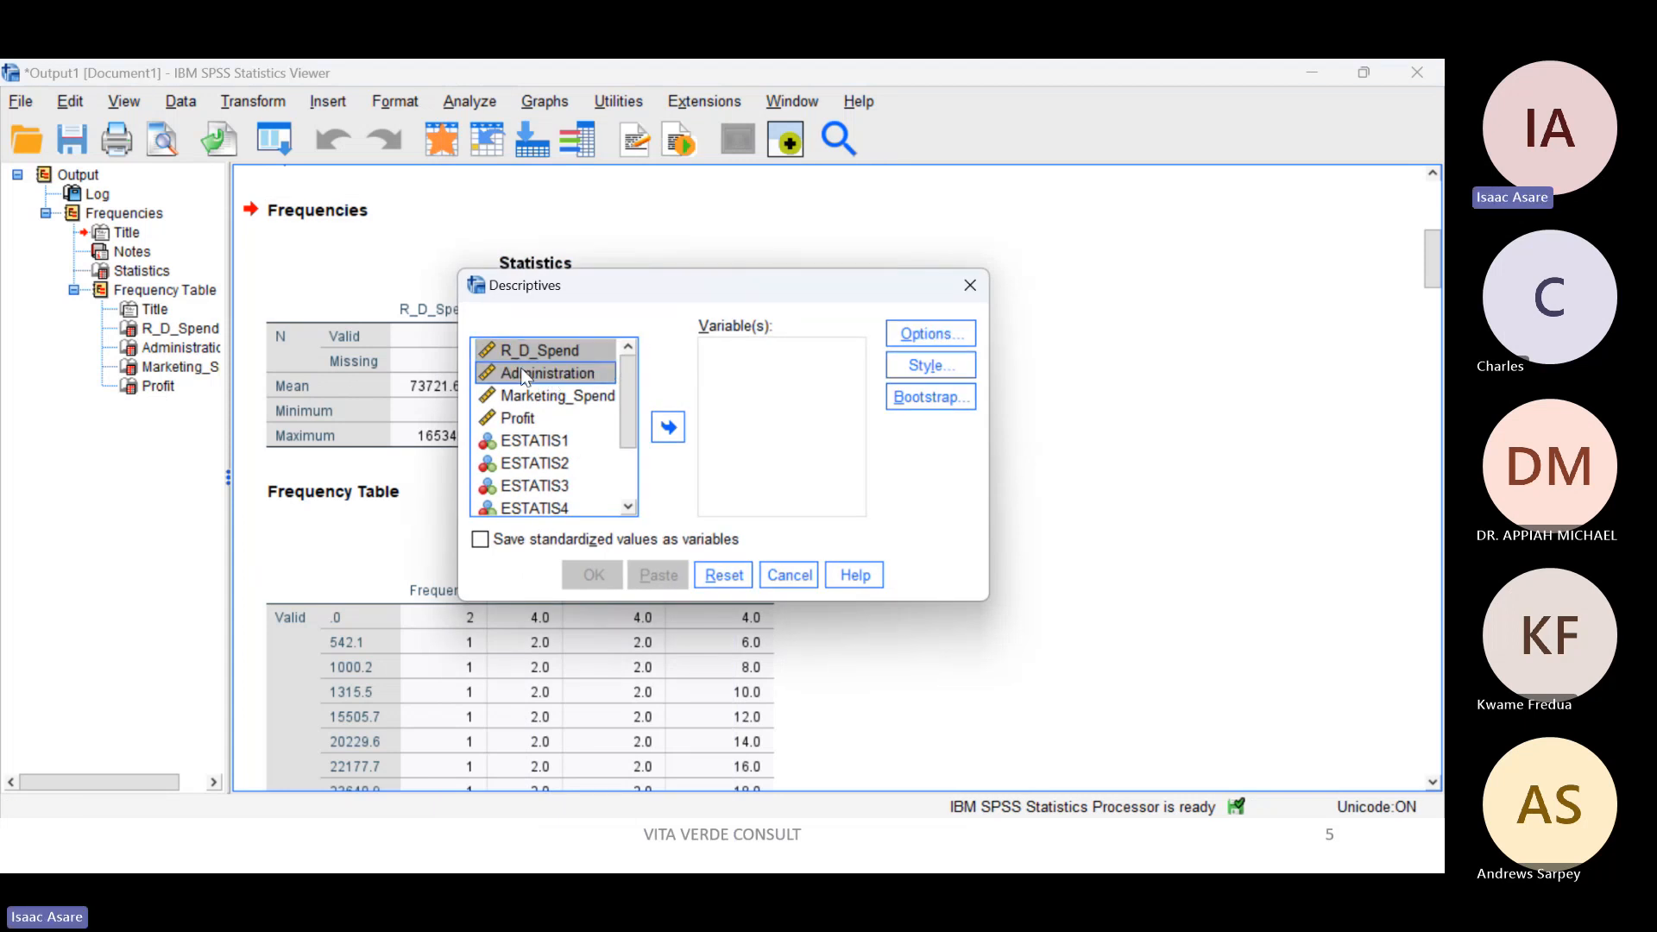
shift+click(528, 395)
shift+click(528, 419)
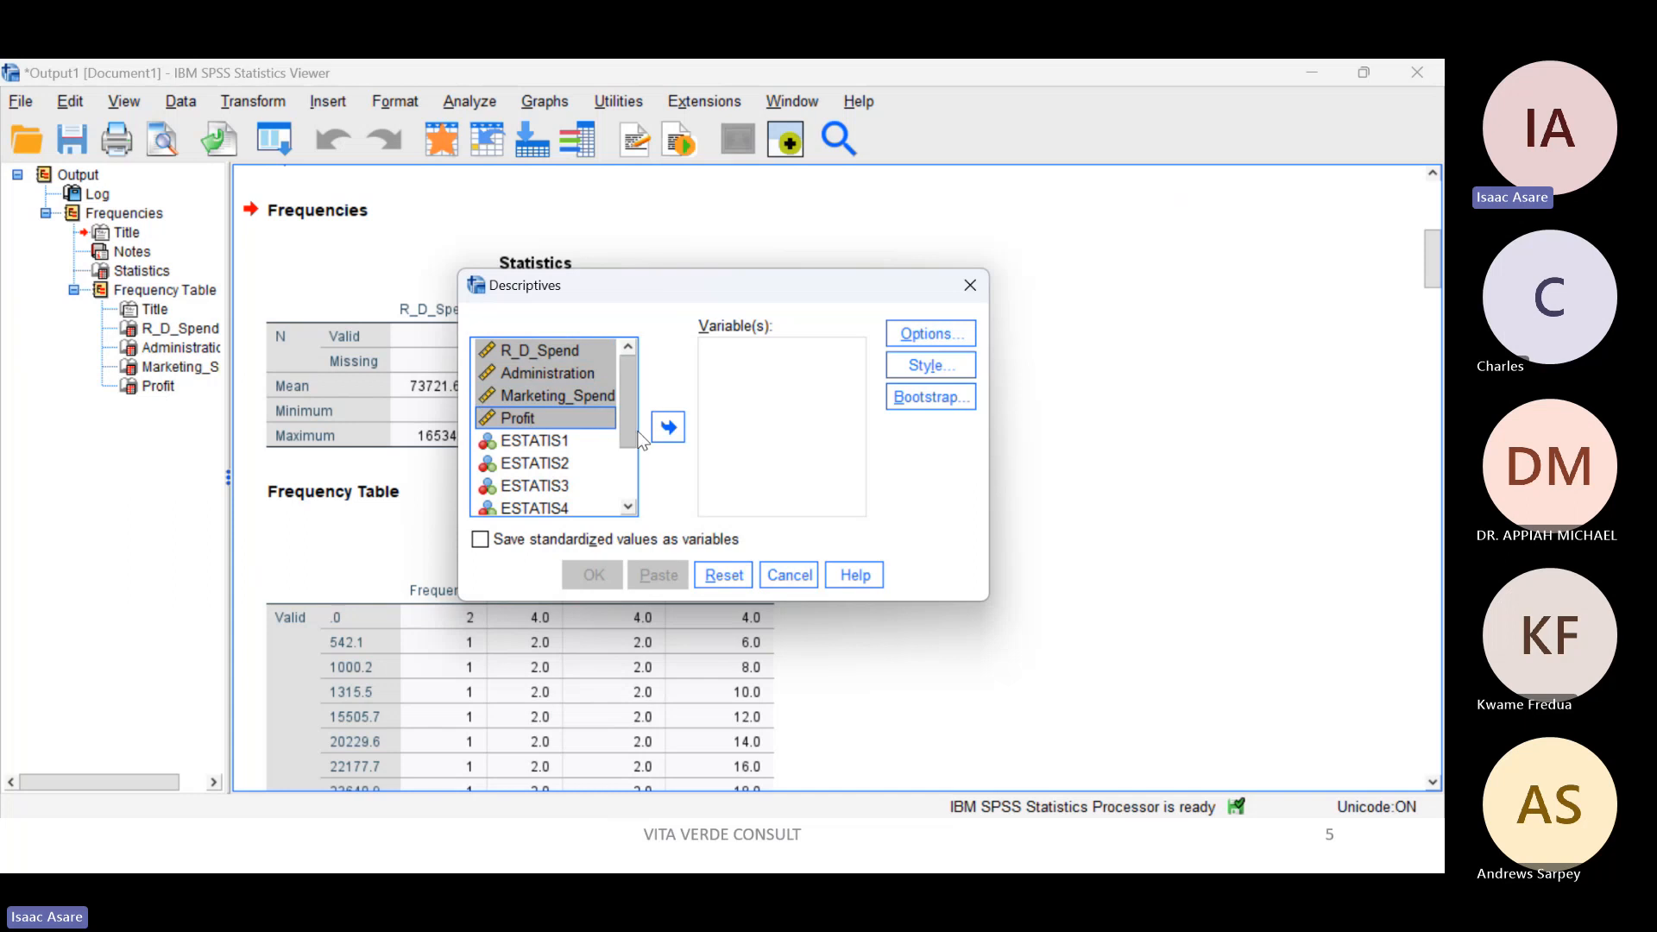
click(665, 428)
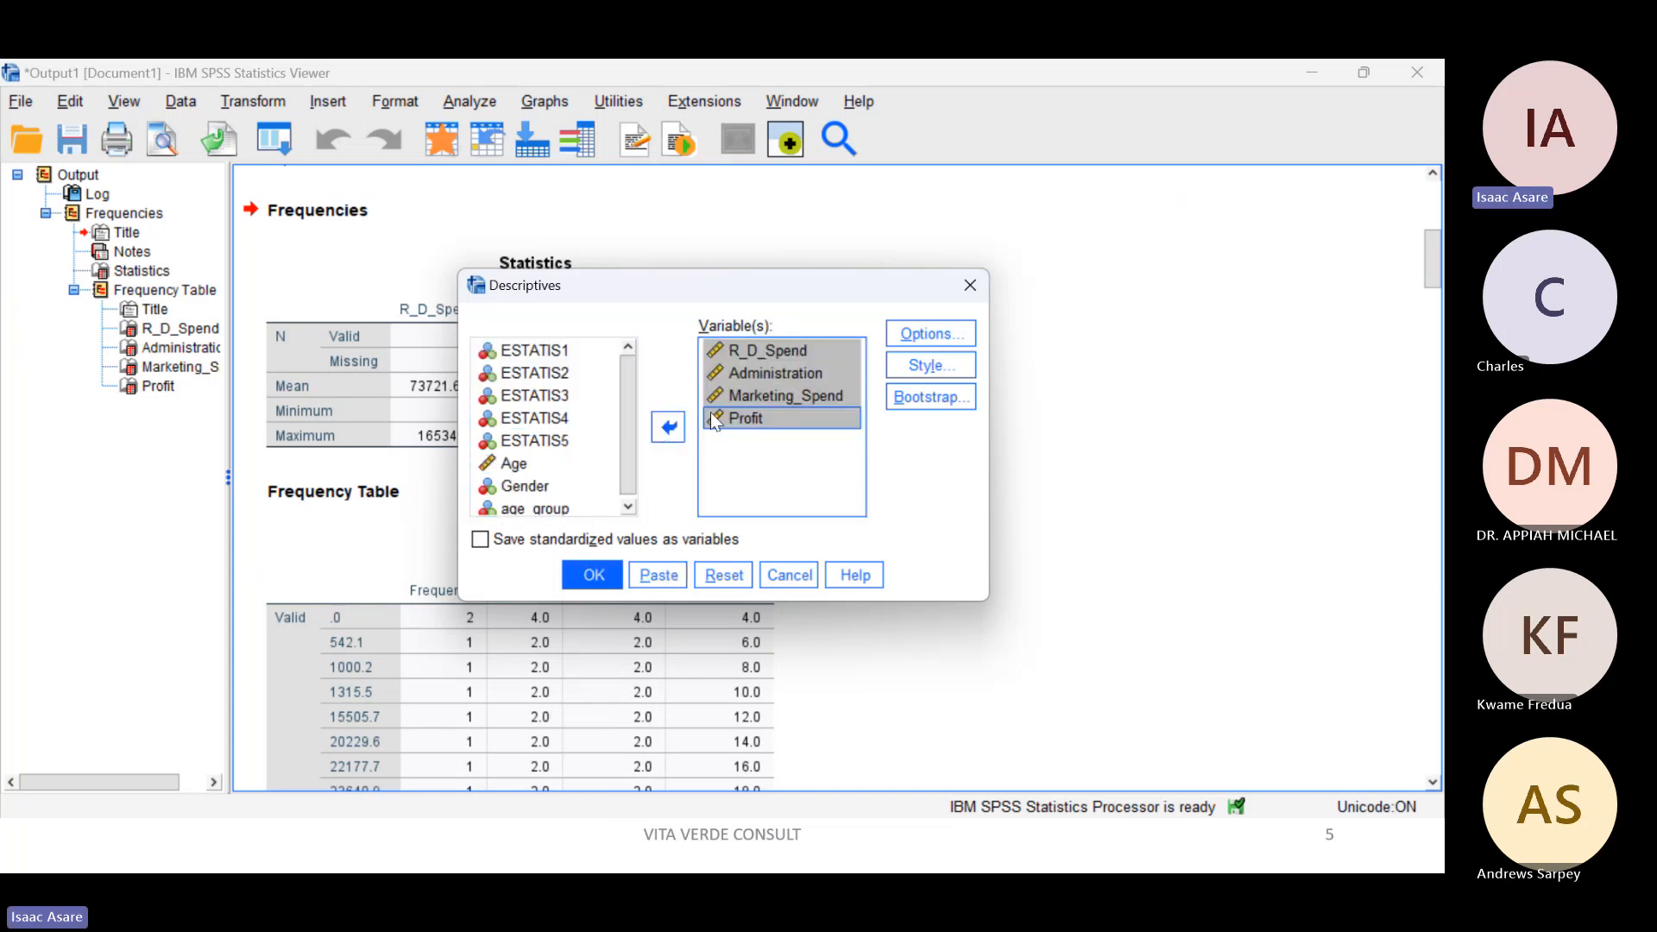
Step: Review the Descriptives options, keep mean, standard deviation, minimum and maximum in variable list order, and run the analysis
click(928, 336)
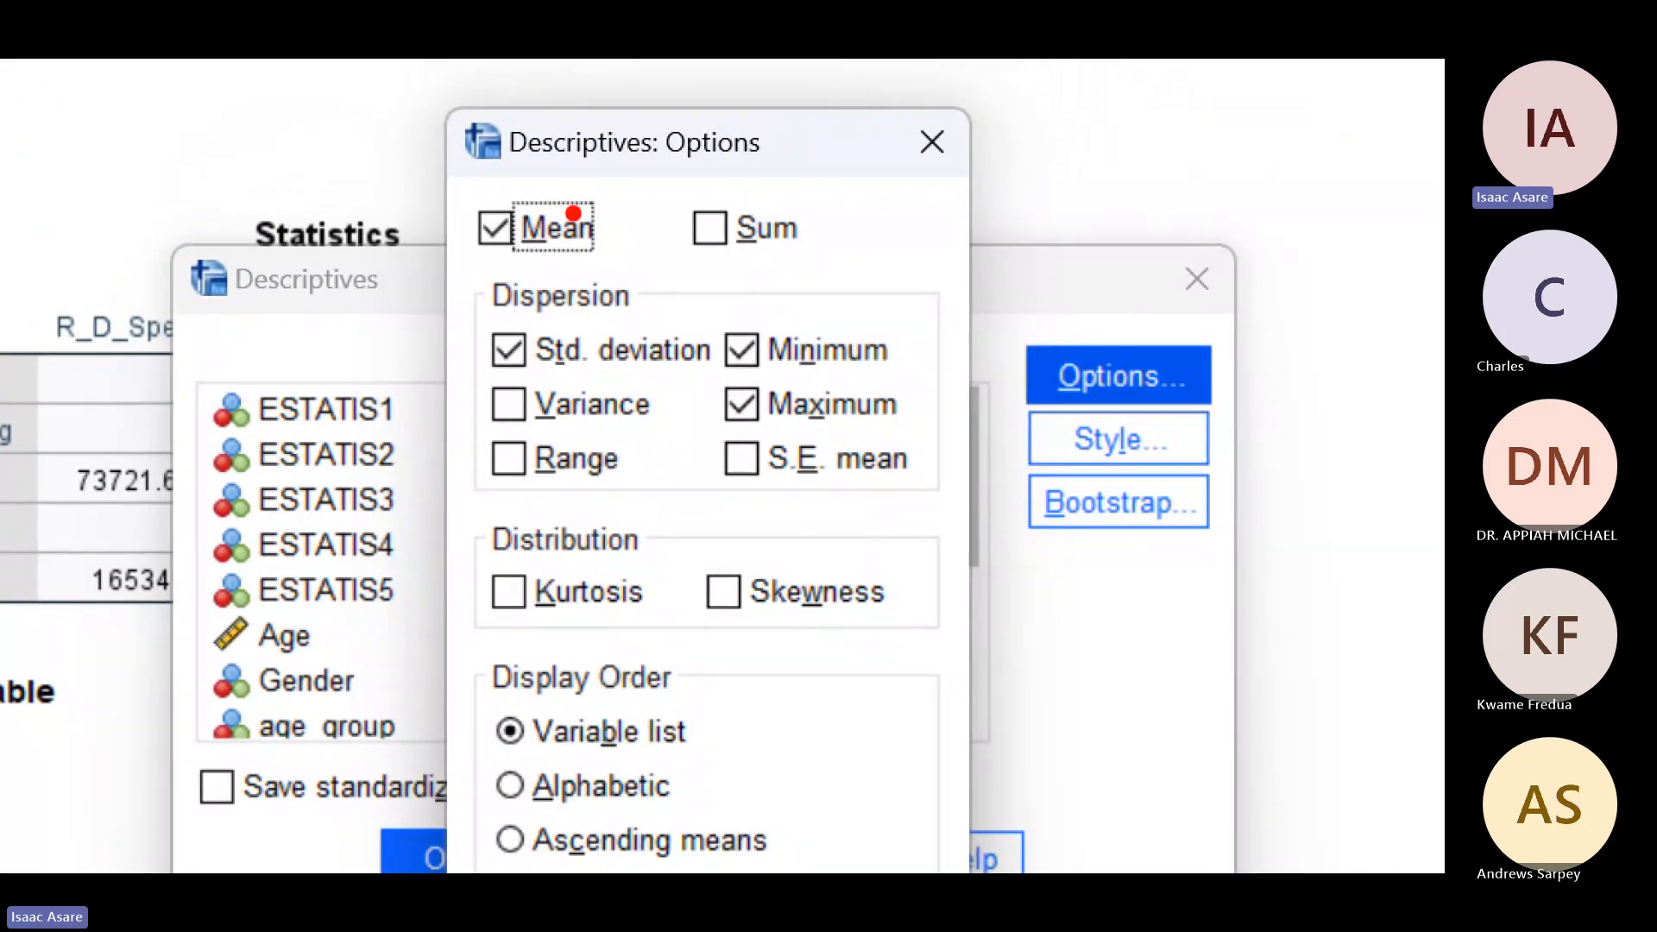
drag(574, 202, 659, 193)
drag(799, 230, 869, 225)
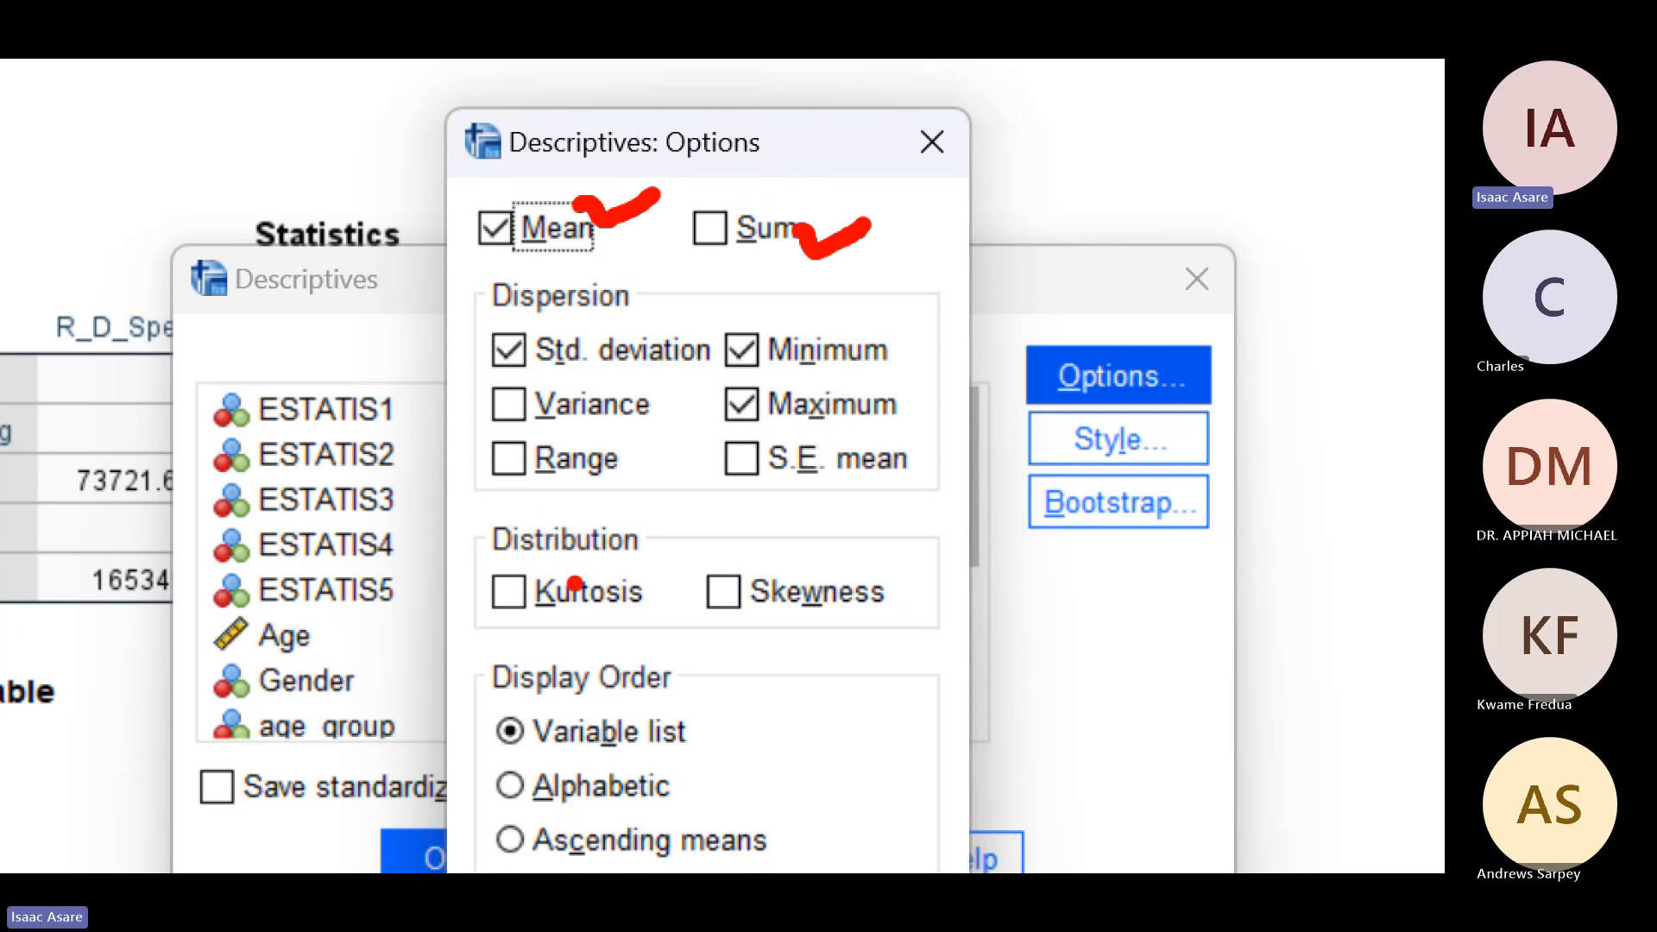
drag(569, 587, 639, 545)
drag(793, 580, 866, 558)
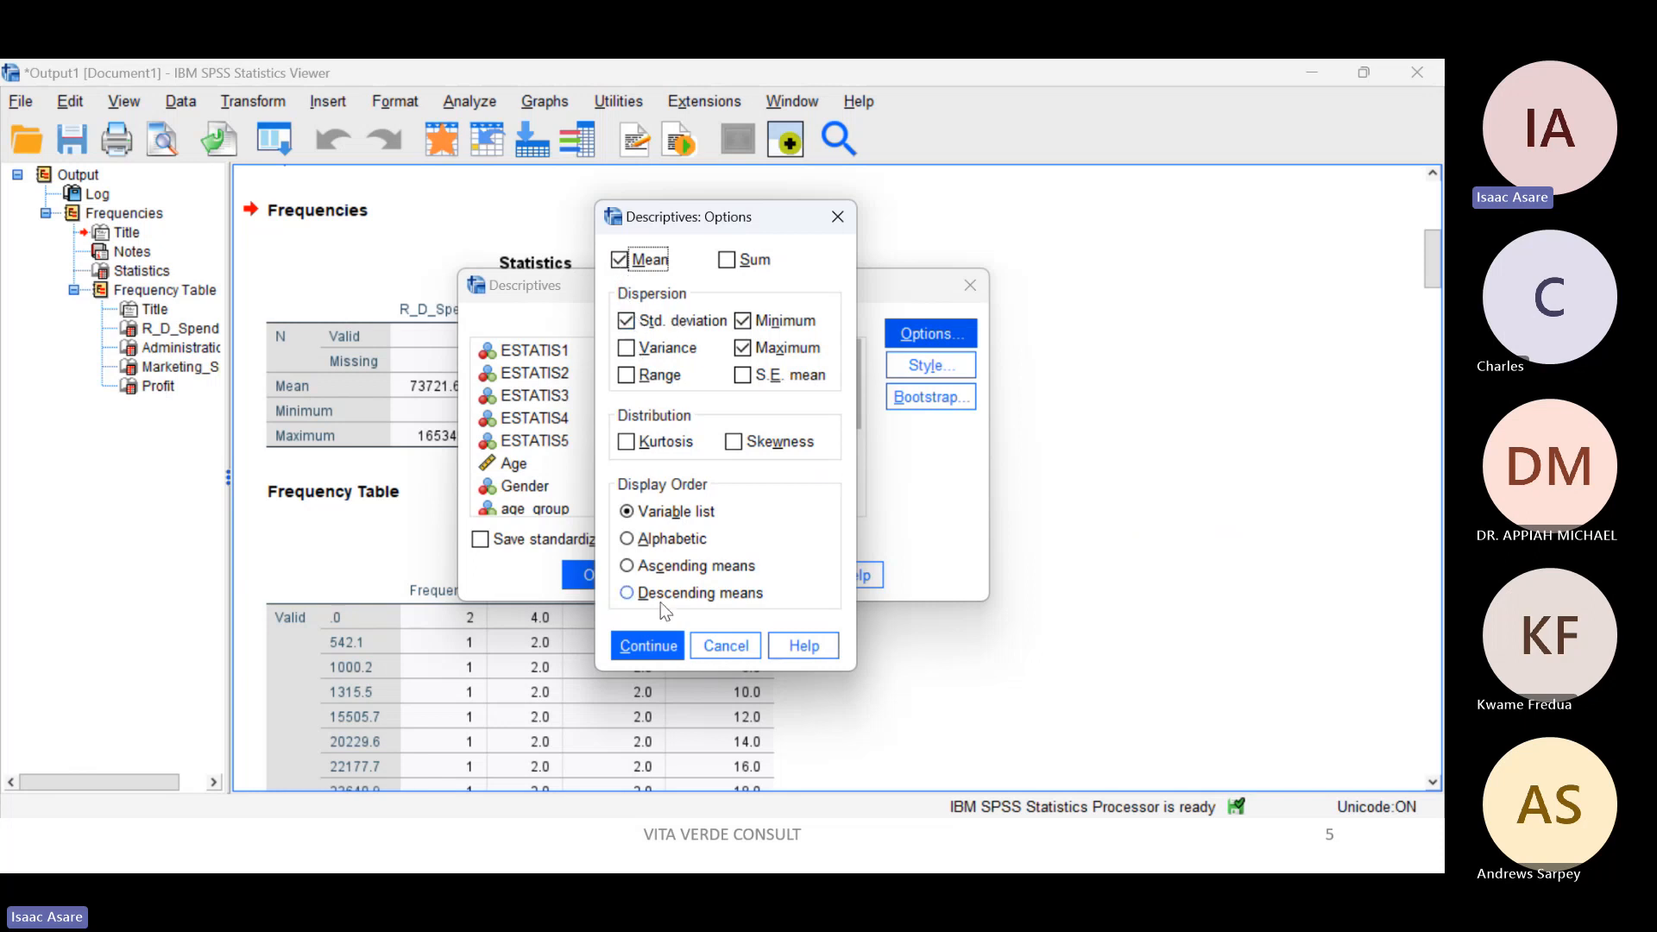
click(642, 648)
click(592, 576)
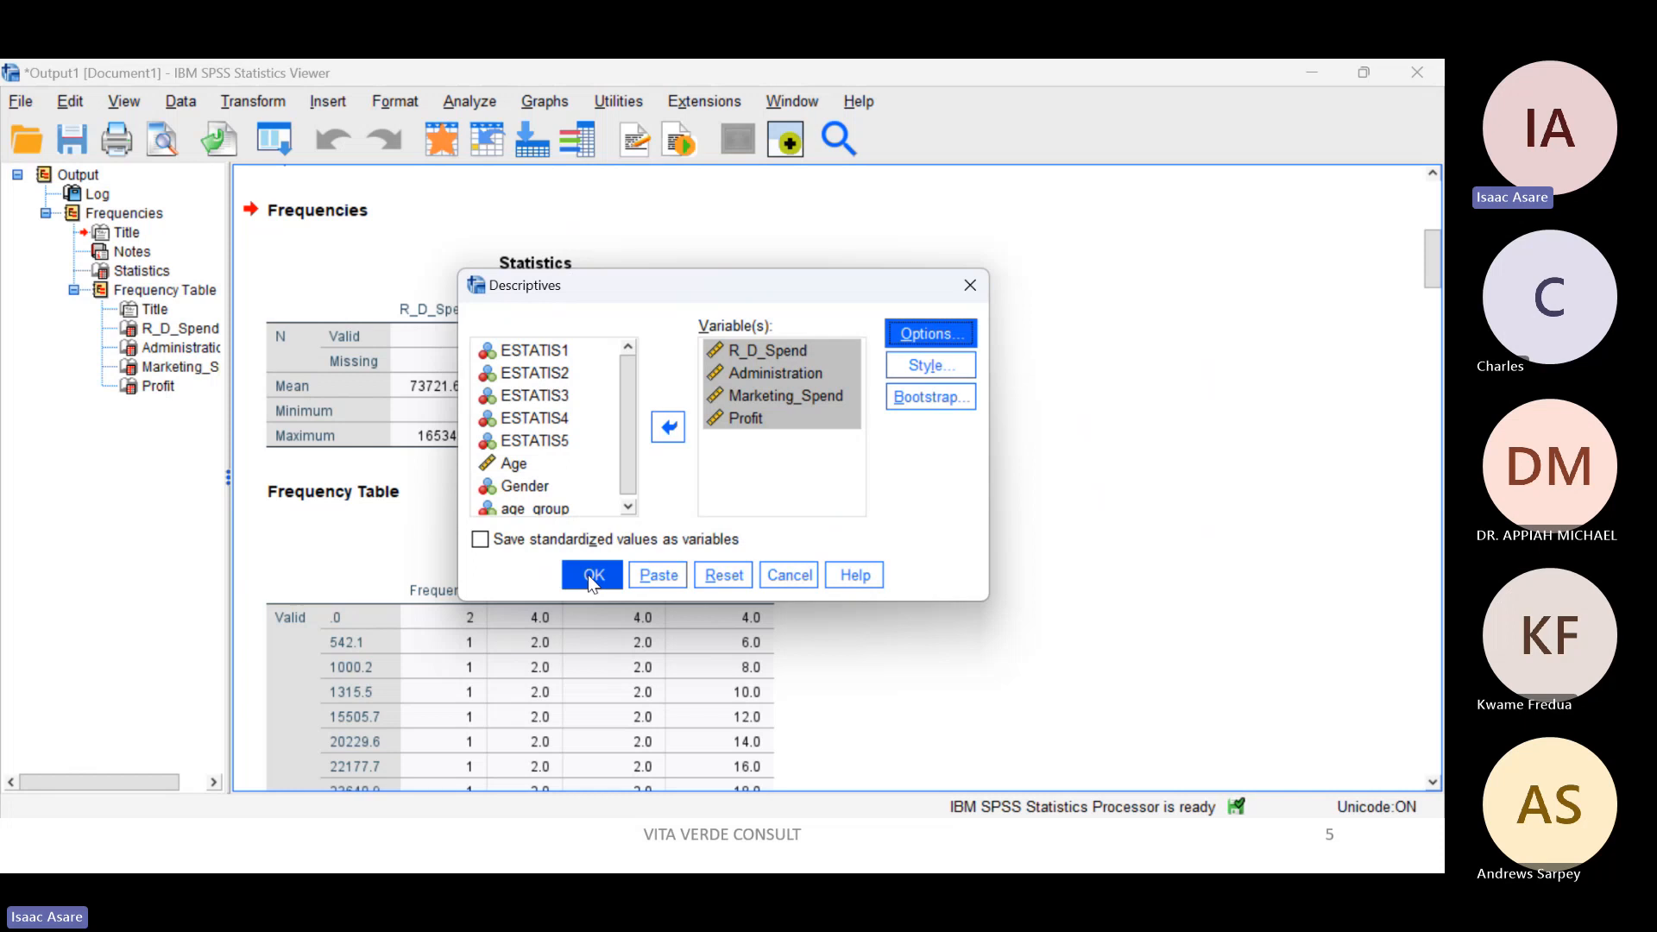
click(592, 578)
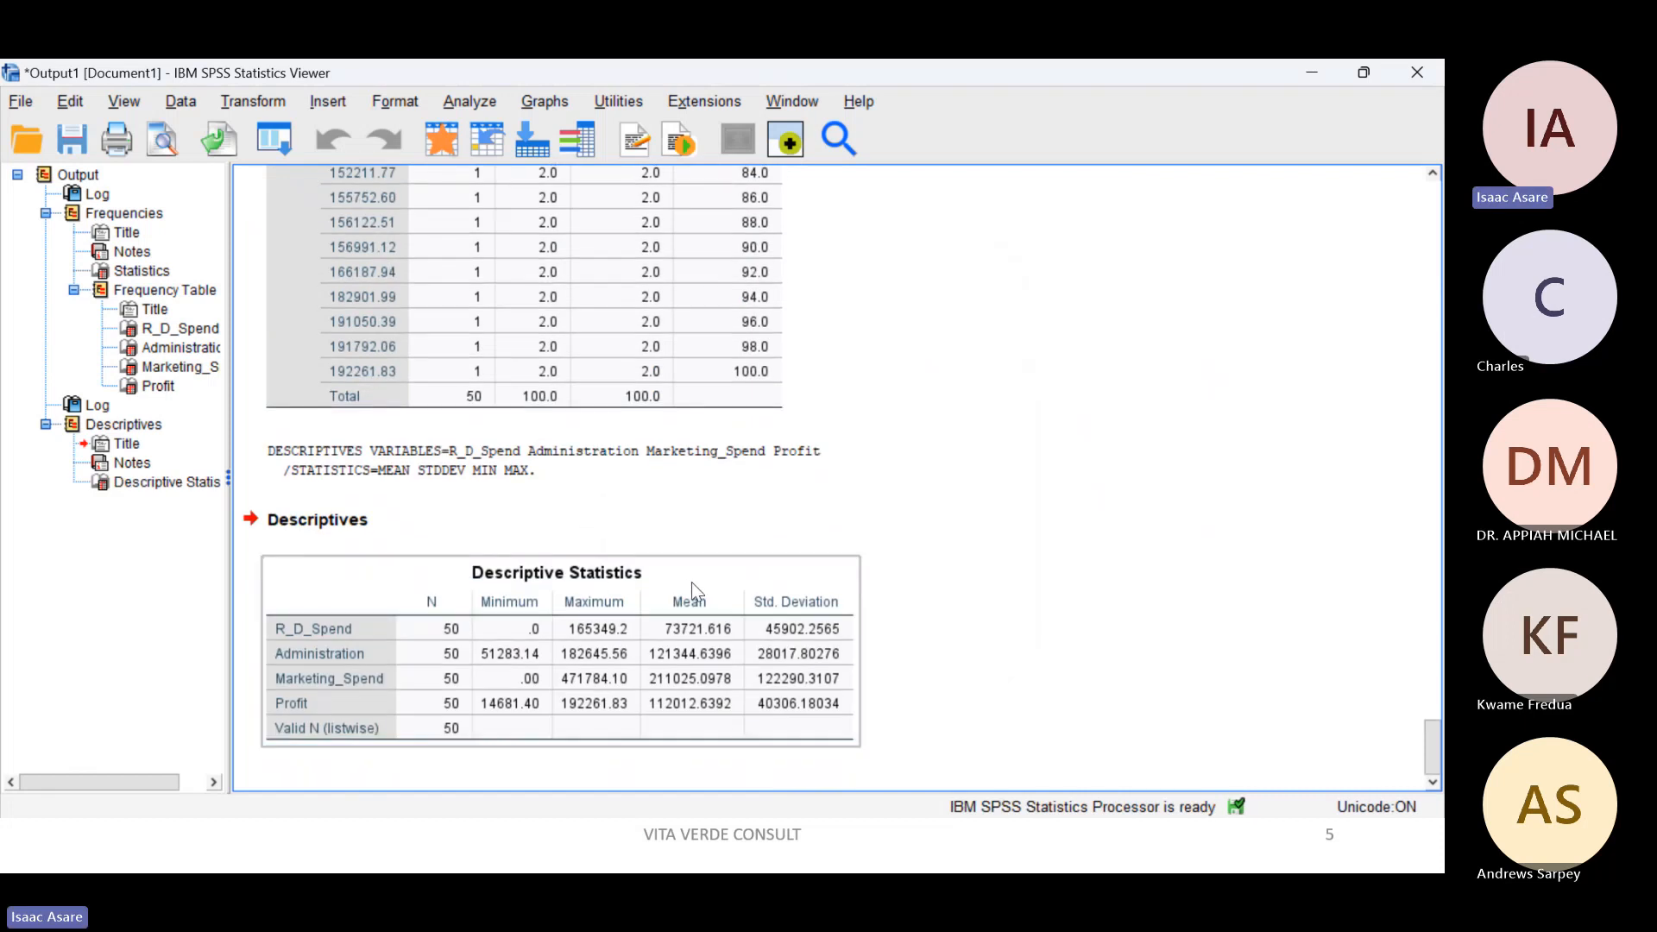
click(923, 471)
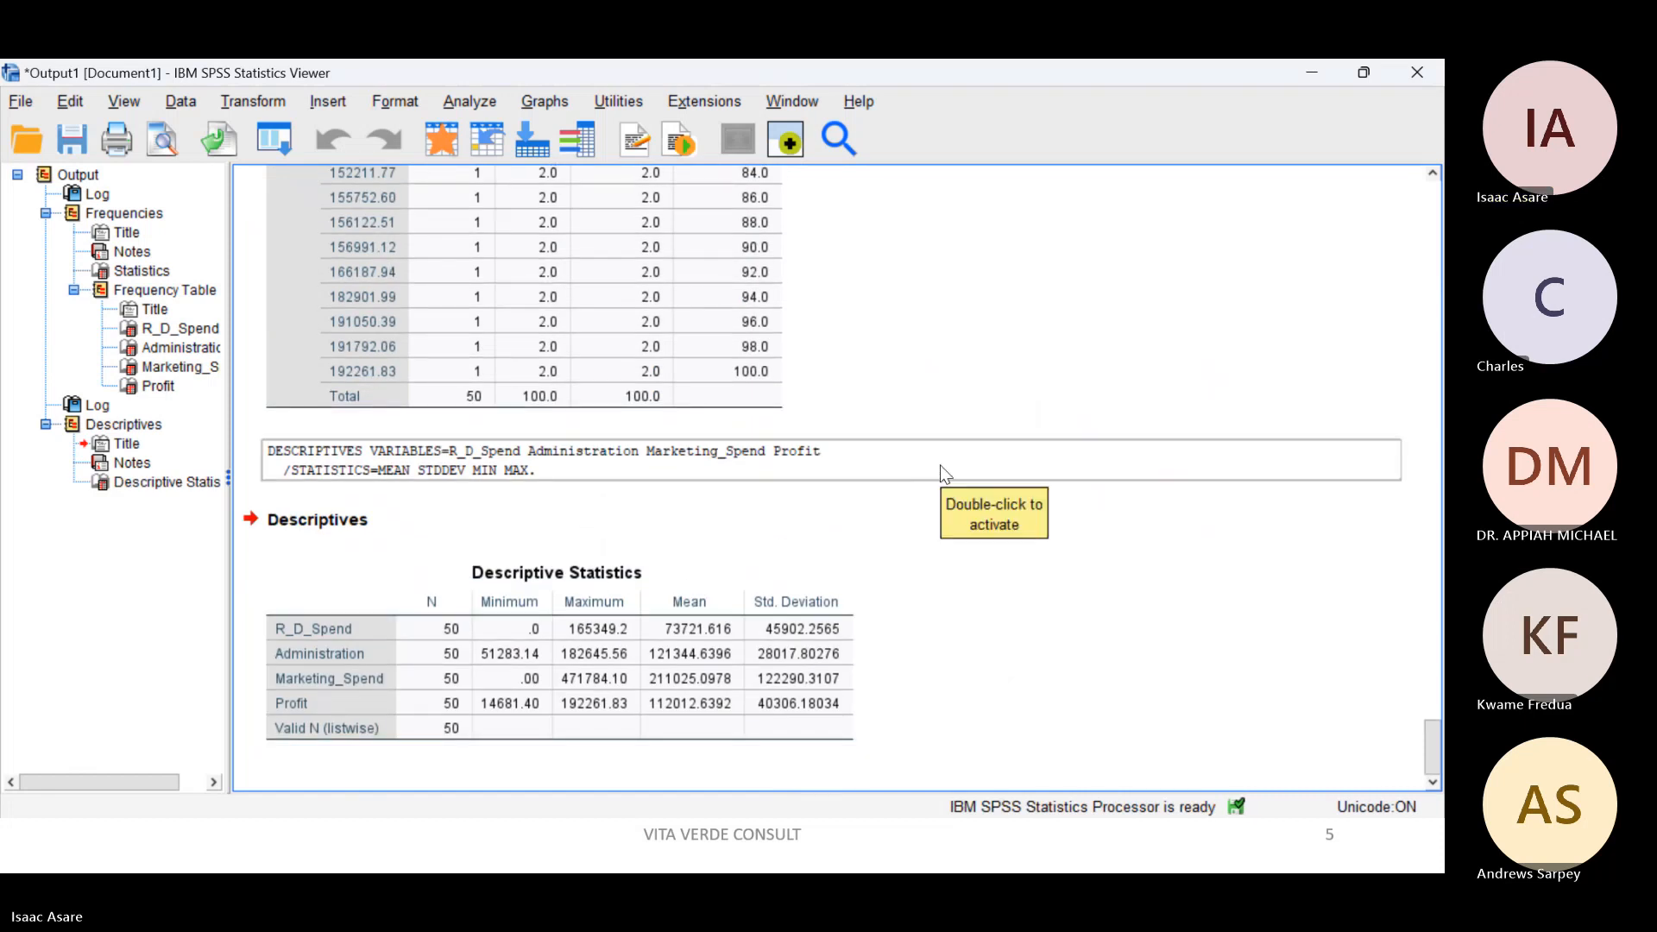
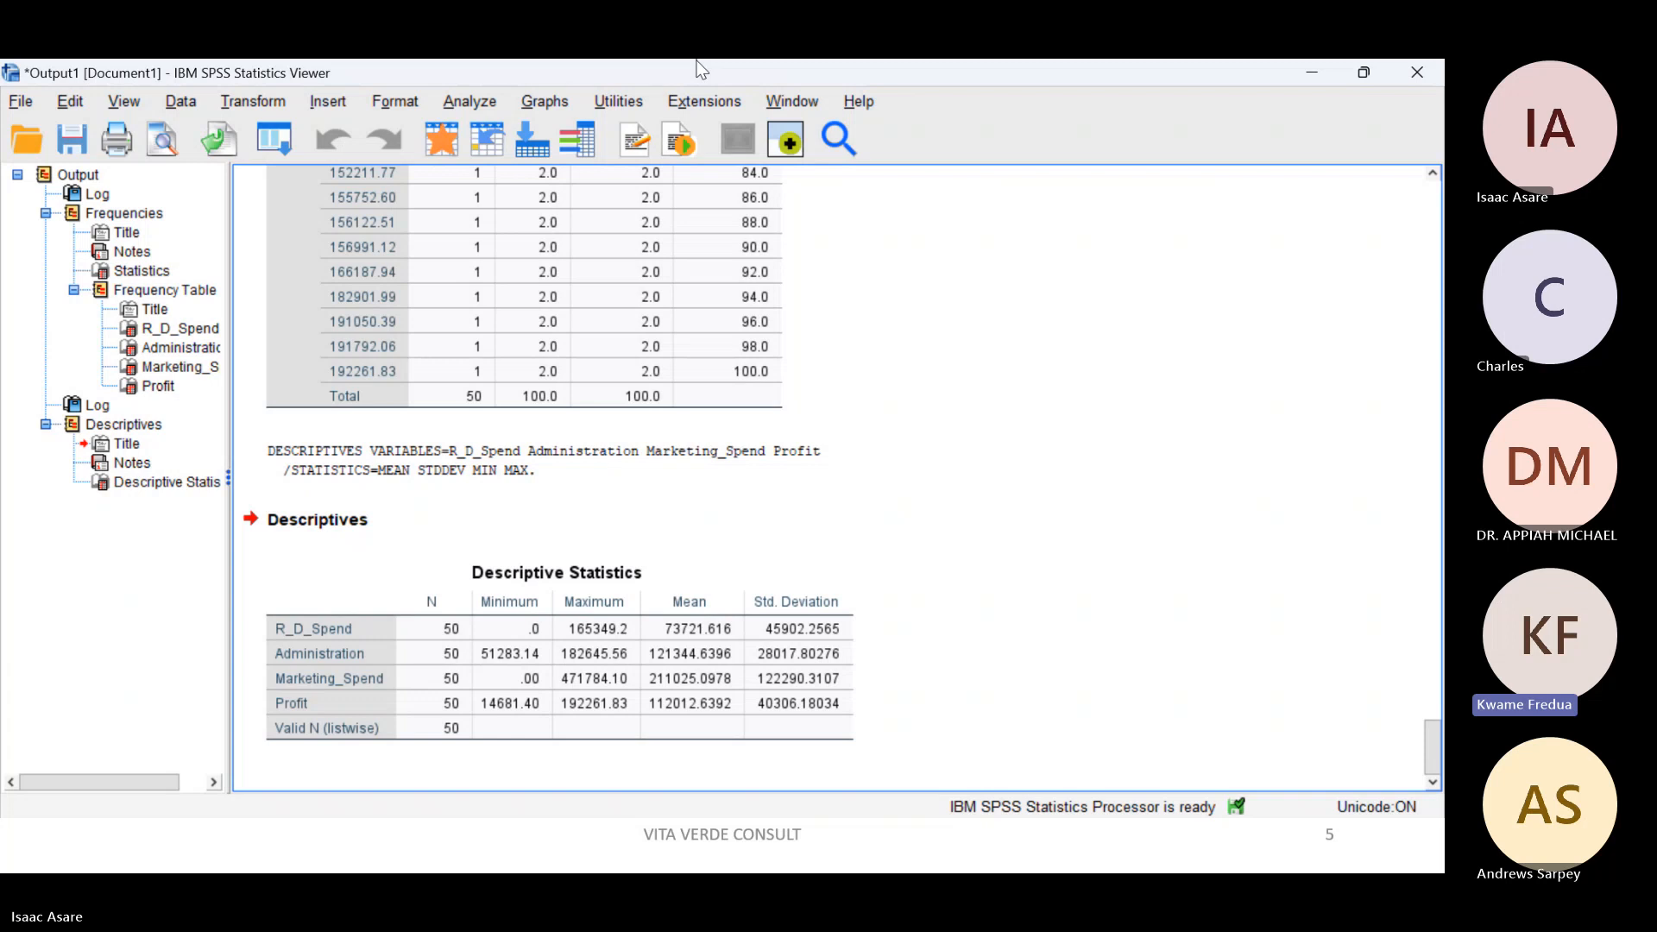
Step: Check the participants list in the Teams meeting window, and return to the SPSS output
click(907, 74)
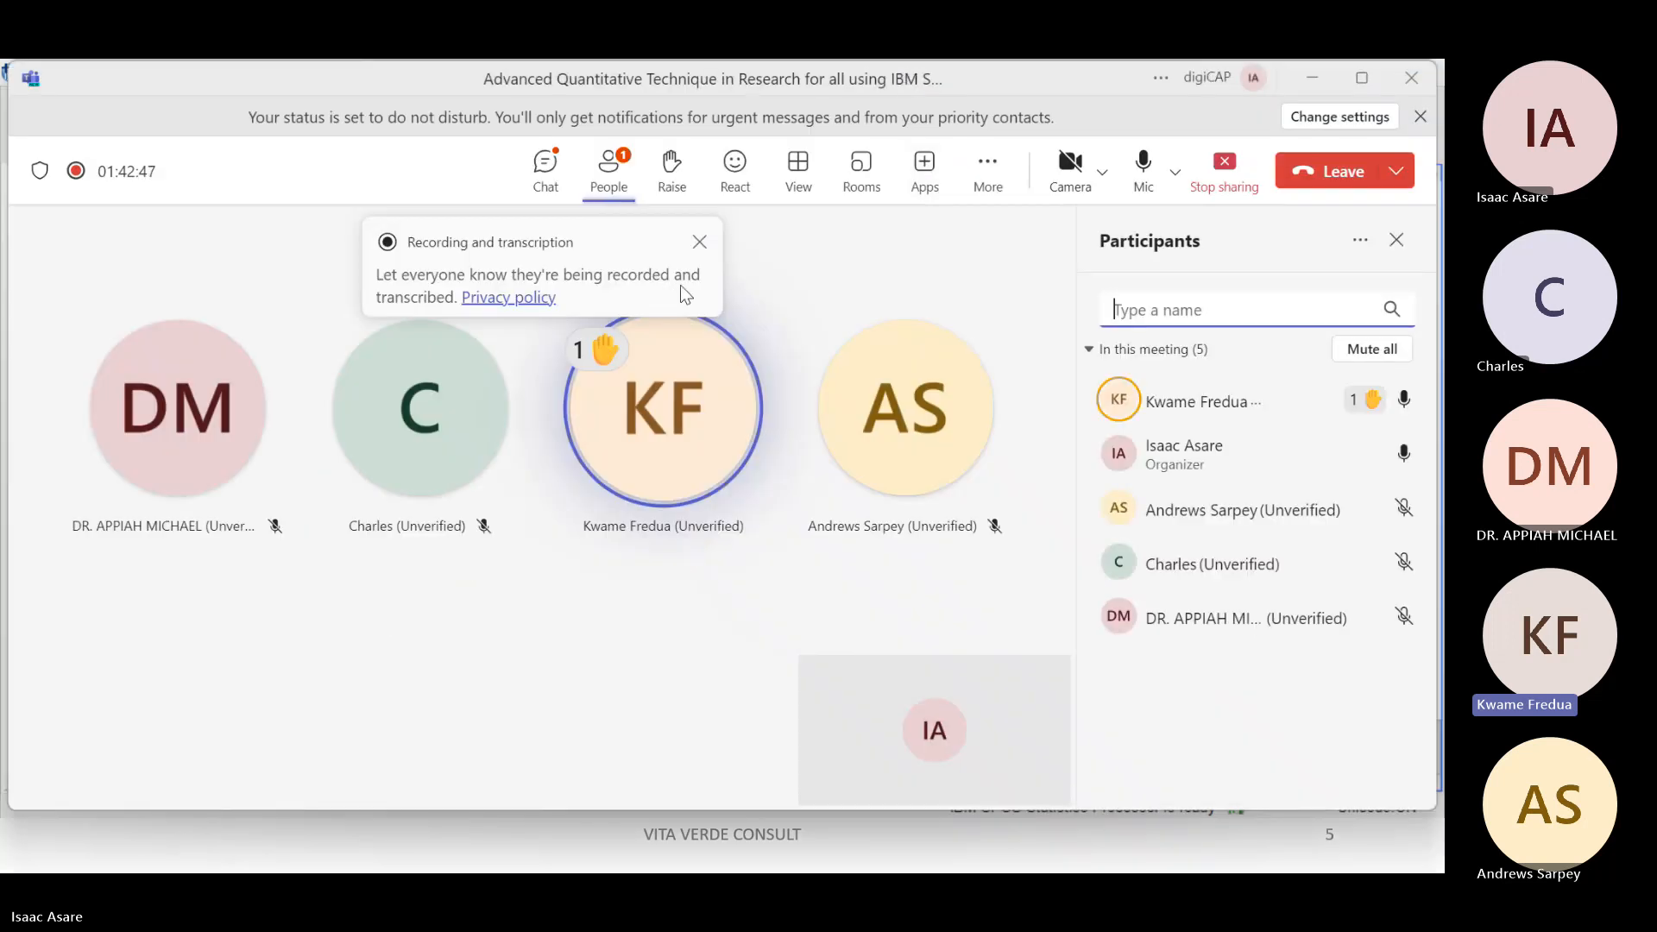
click(928, 91)
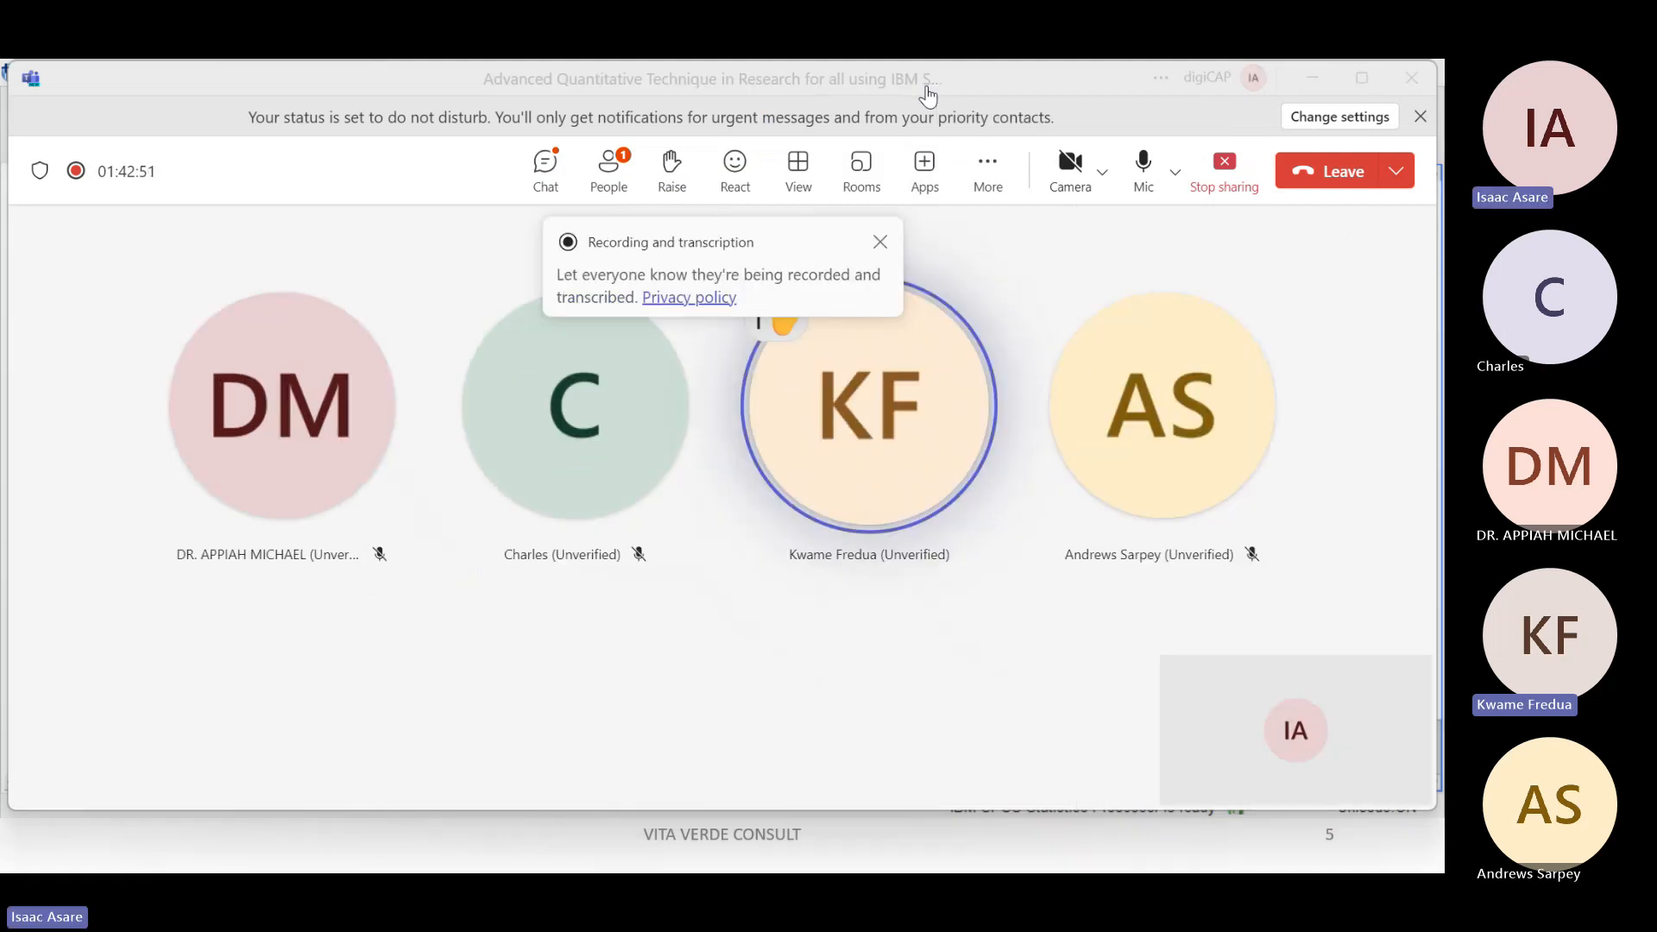
click(908, 81)
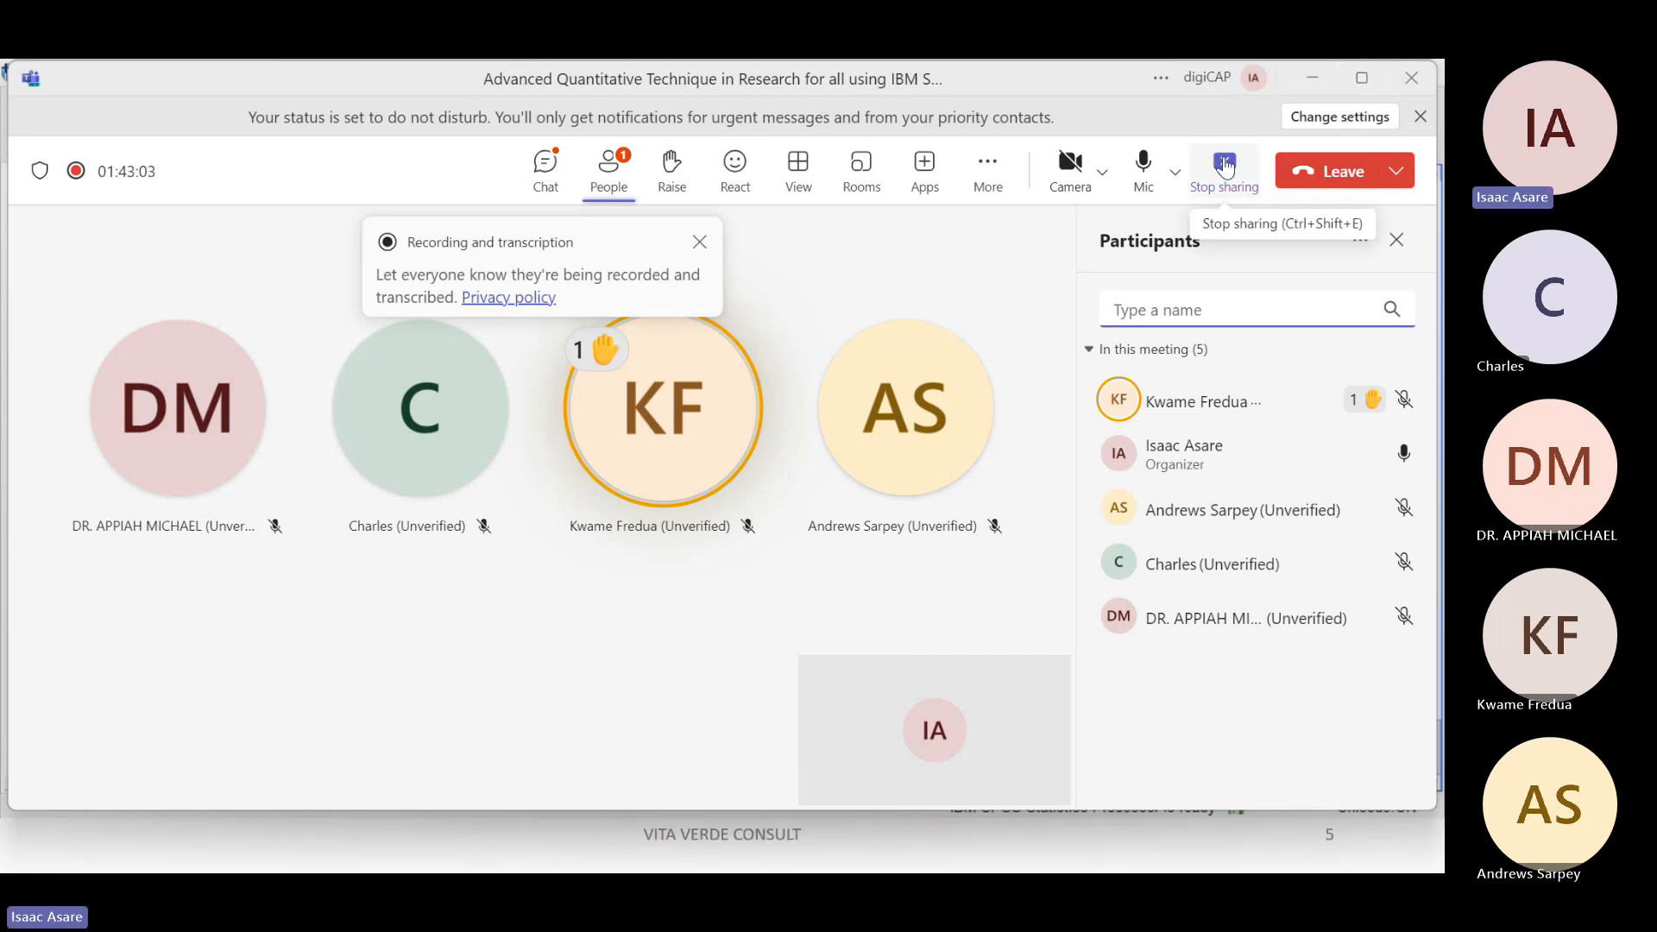
click(818, 80)
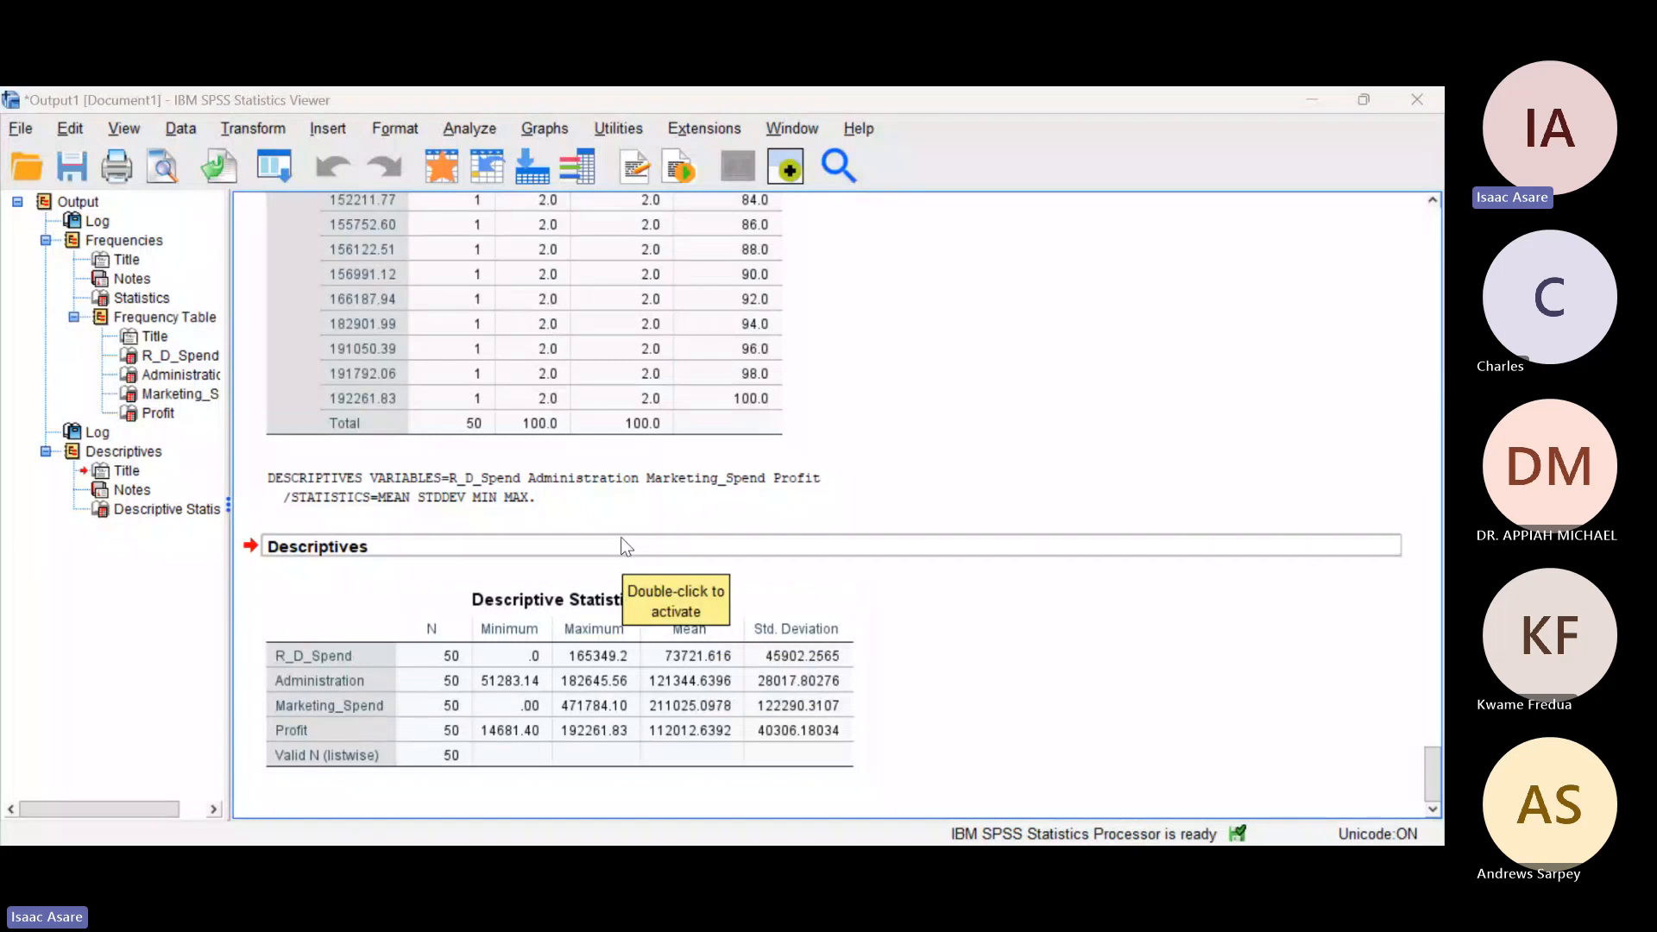
Step: Rerun Descriptives for R_D_Spend, Administration, Marketing_Spend and Profit with skewness and kurtosis added, and examine the new table
scroll(722, 398, up, 5)
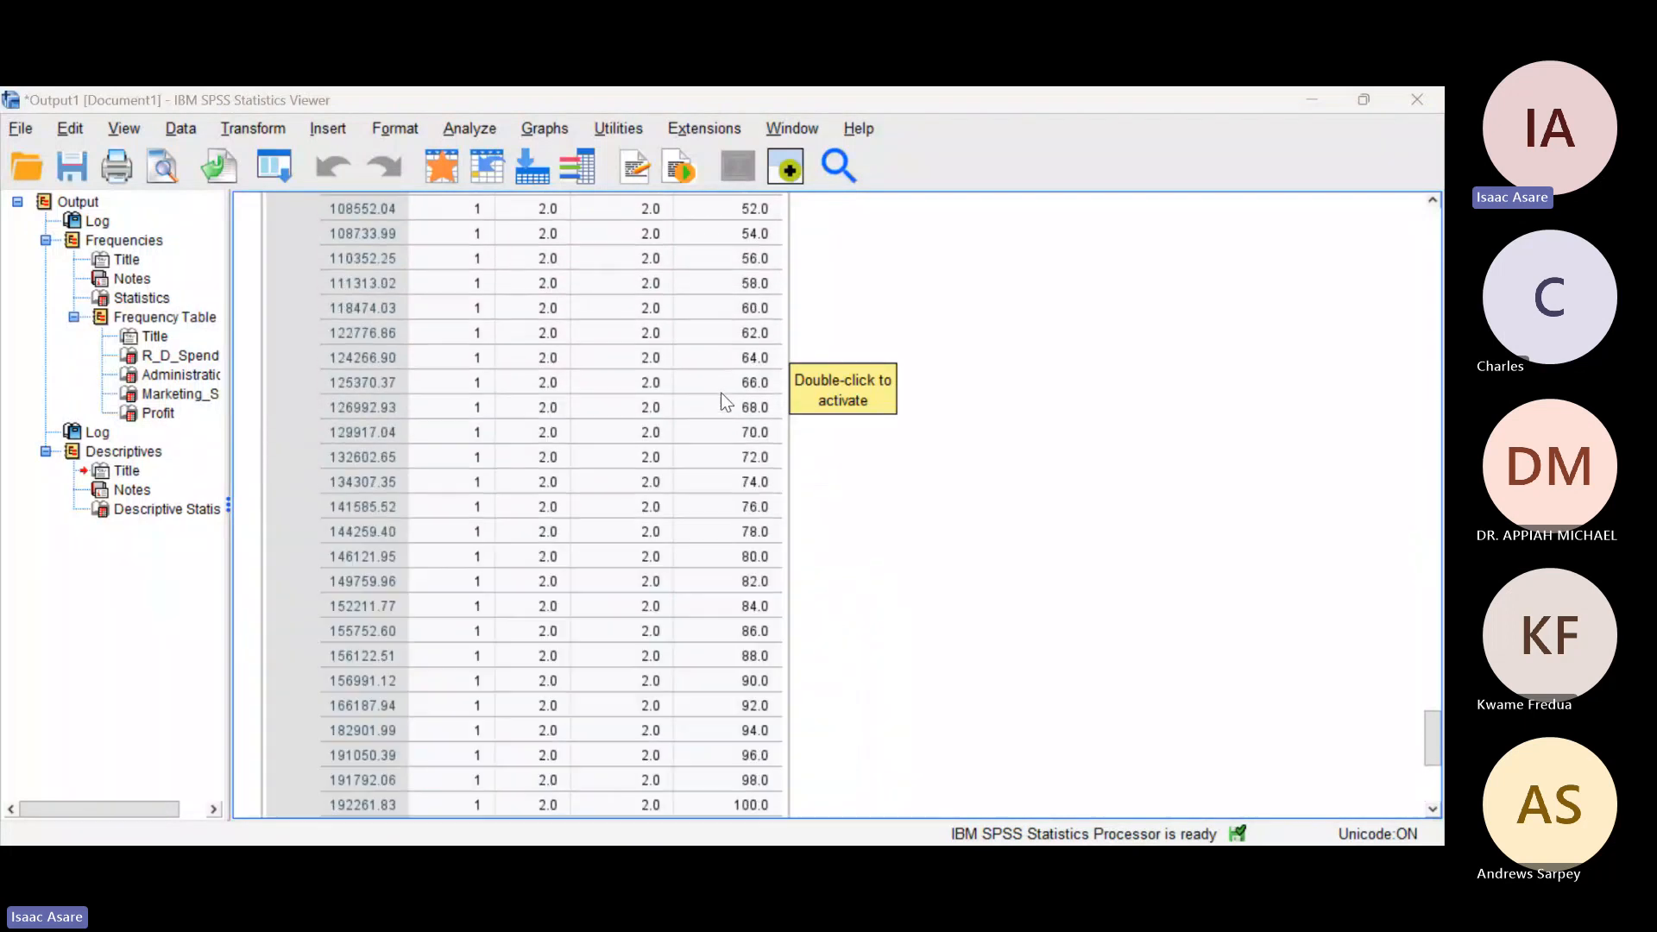
scroll(716, 395, up, 6)
scroll(716, 395, down, 10)
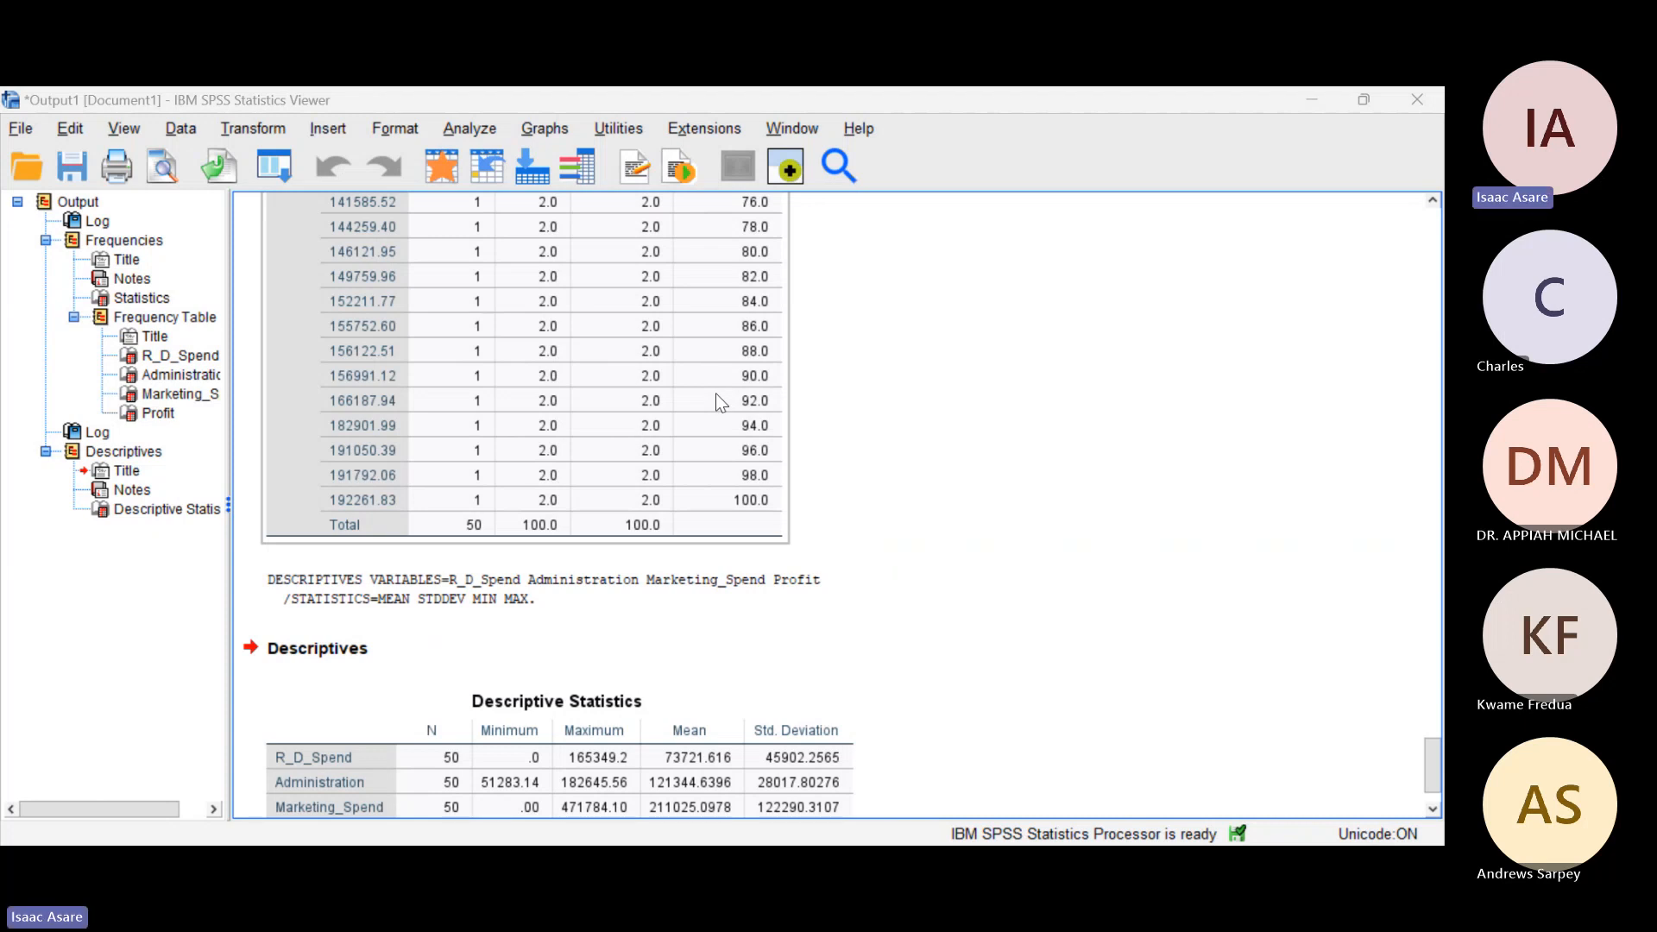
scroll(717, 401, down, 3)
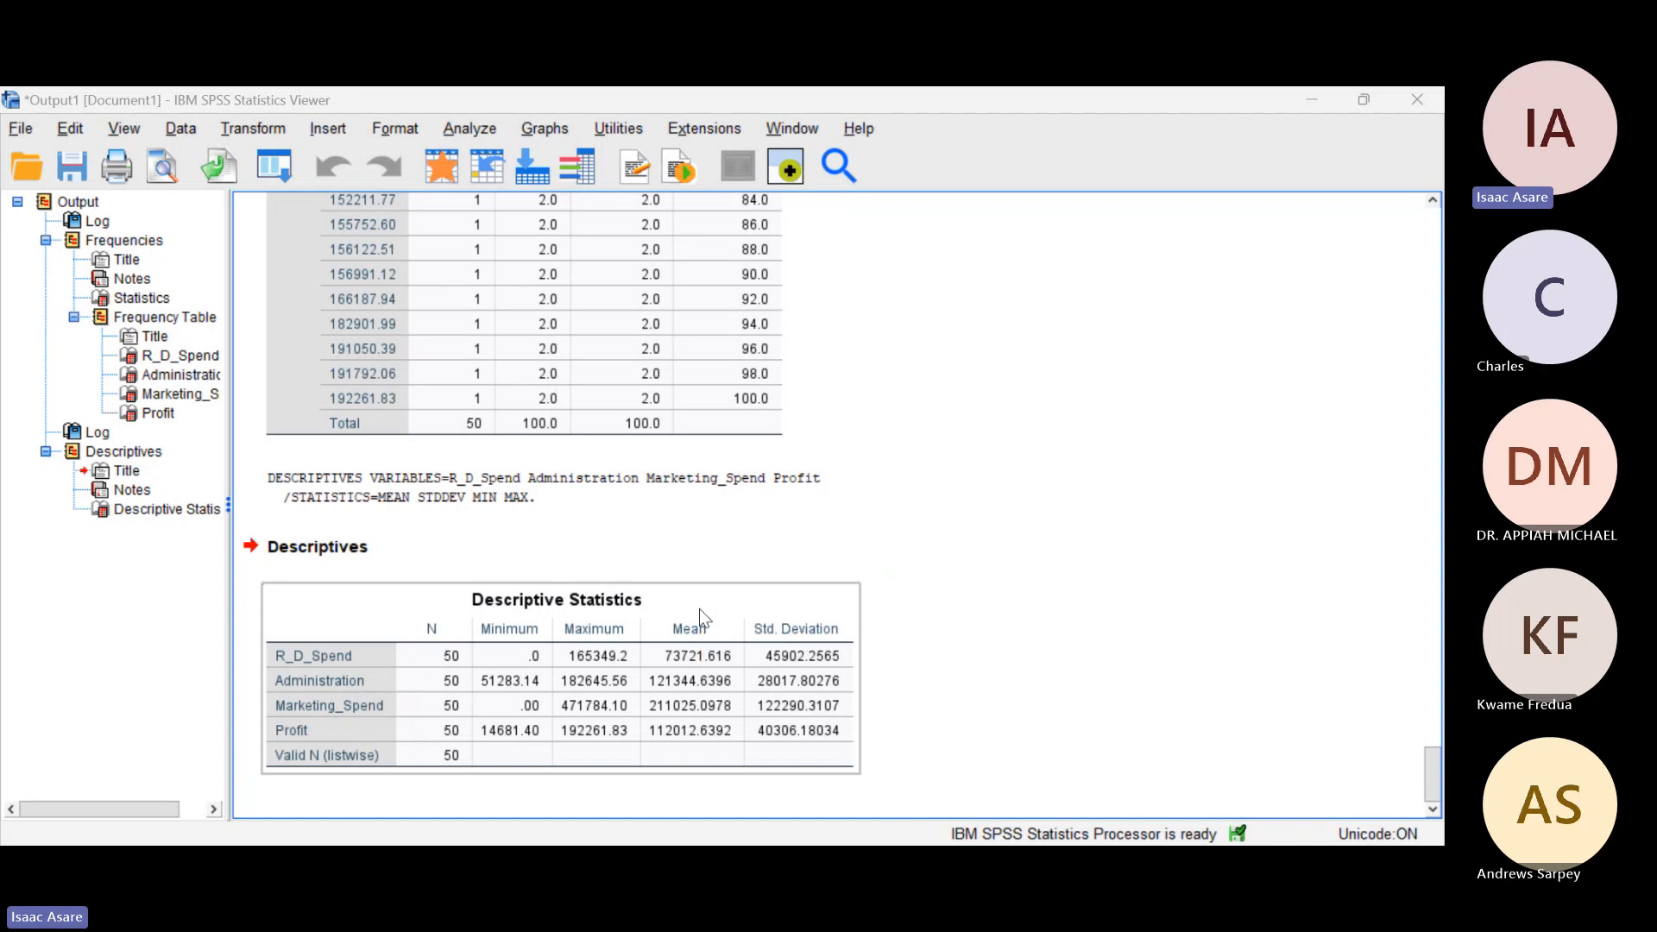
click(471, 130)
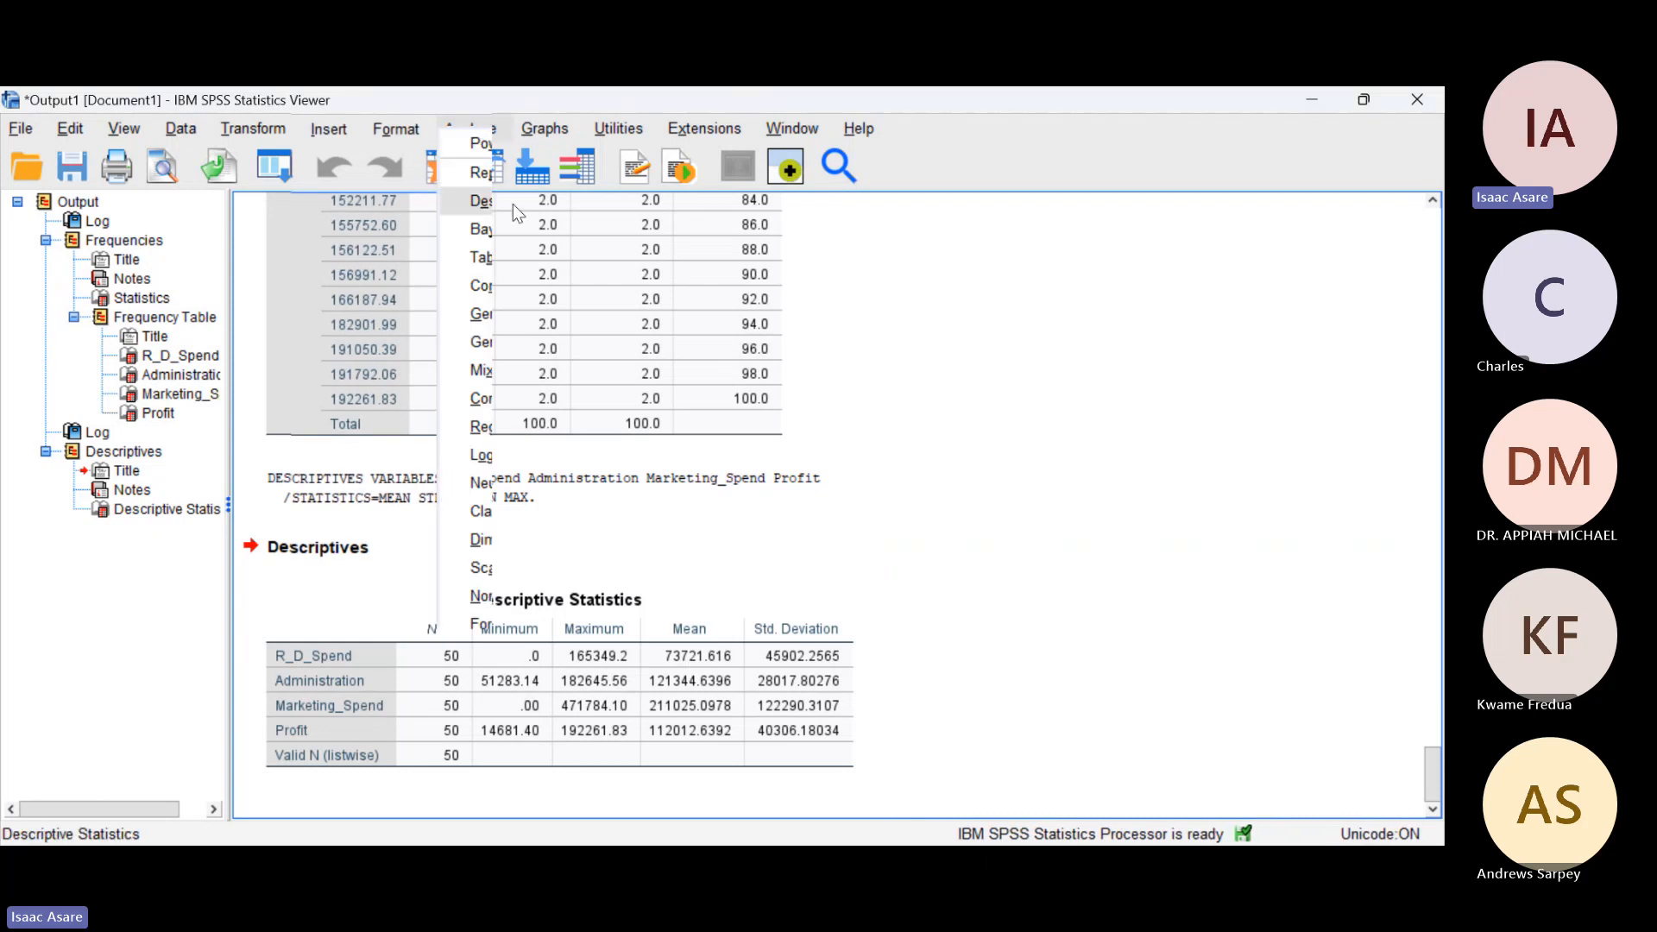
click(824, 241)
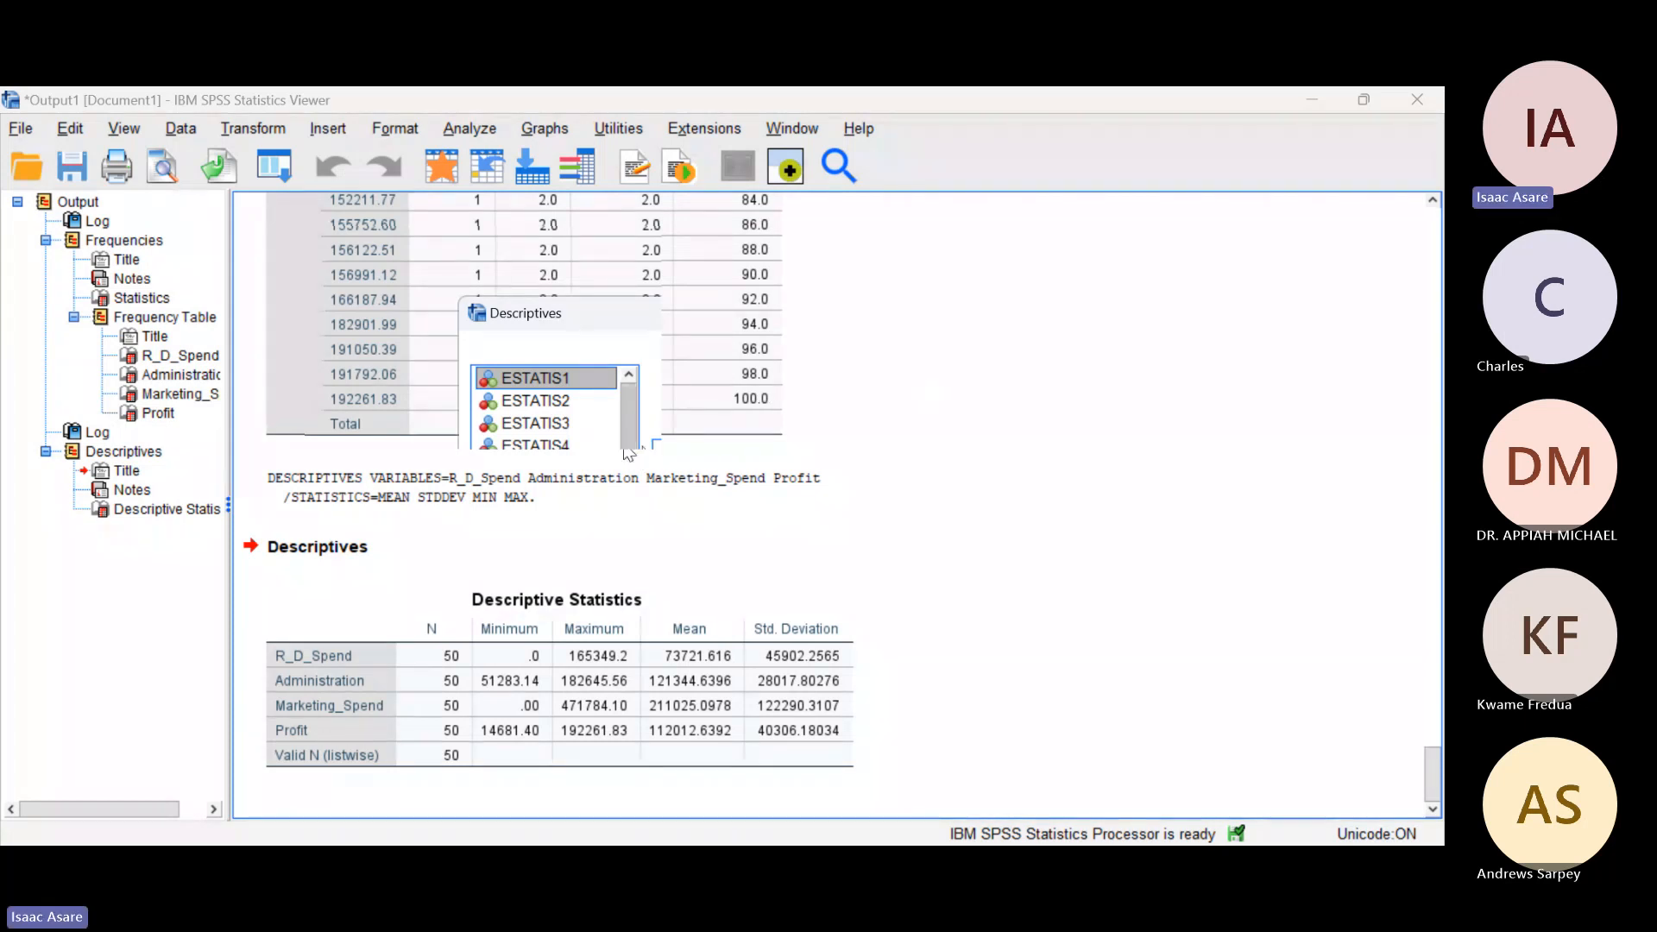
click(934, 358)
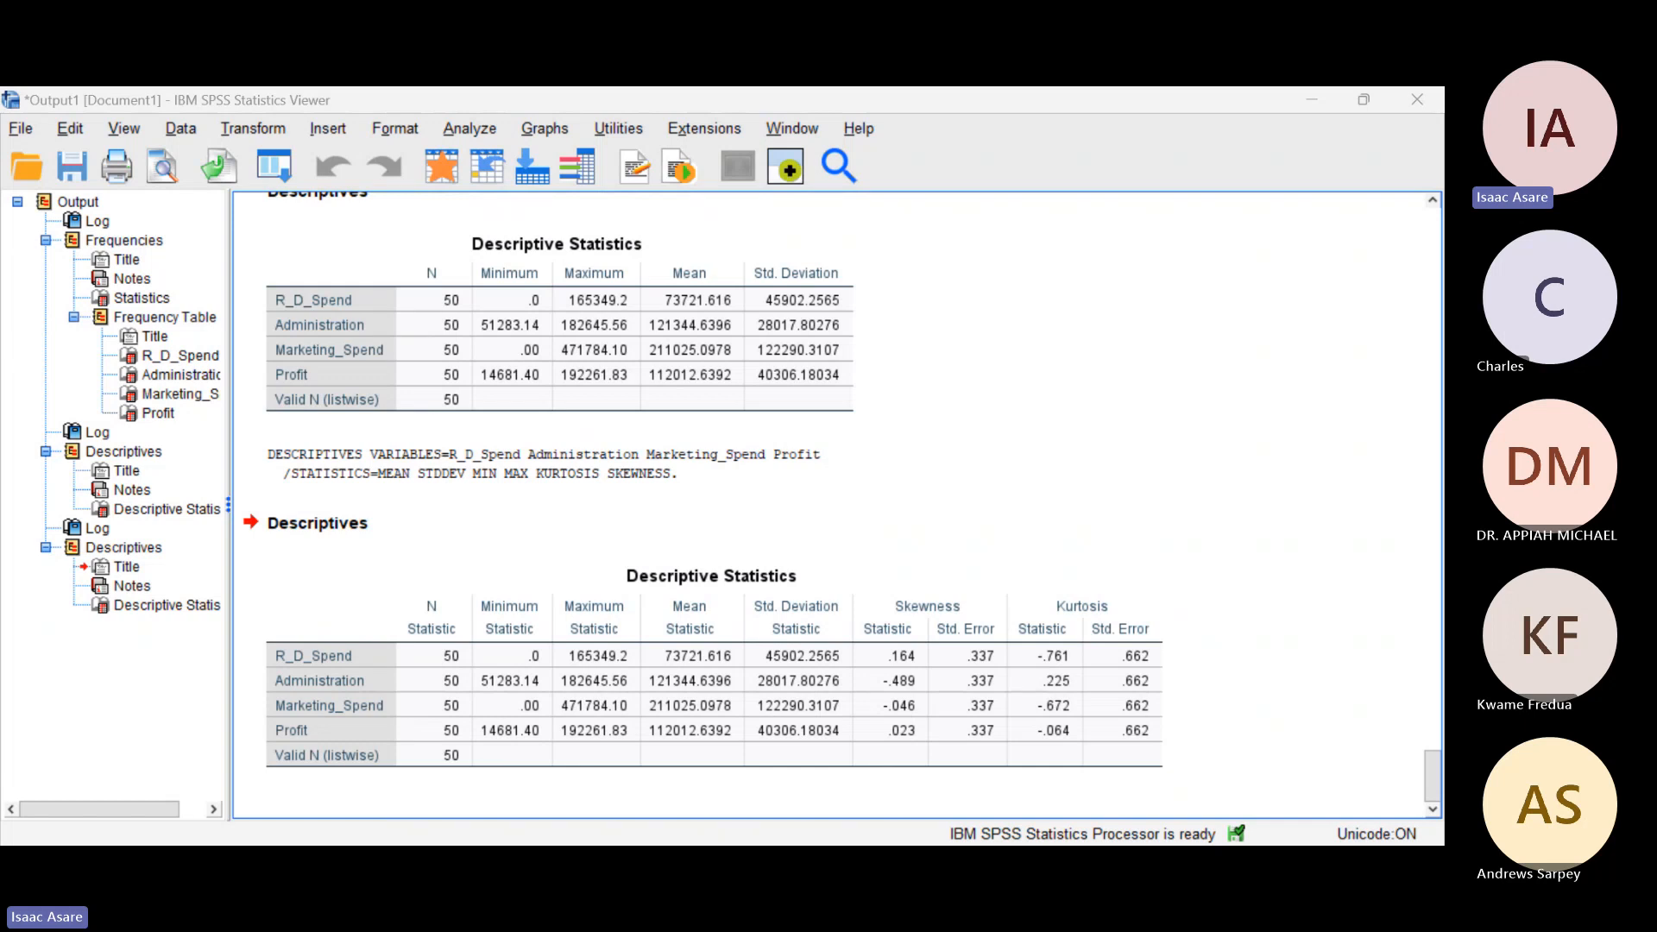
click(966, 651)
click(927, 554)
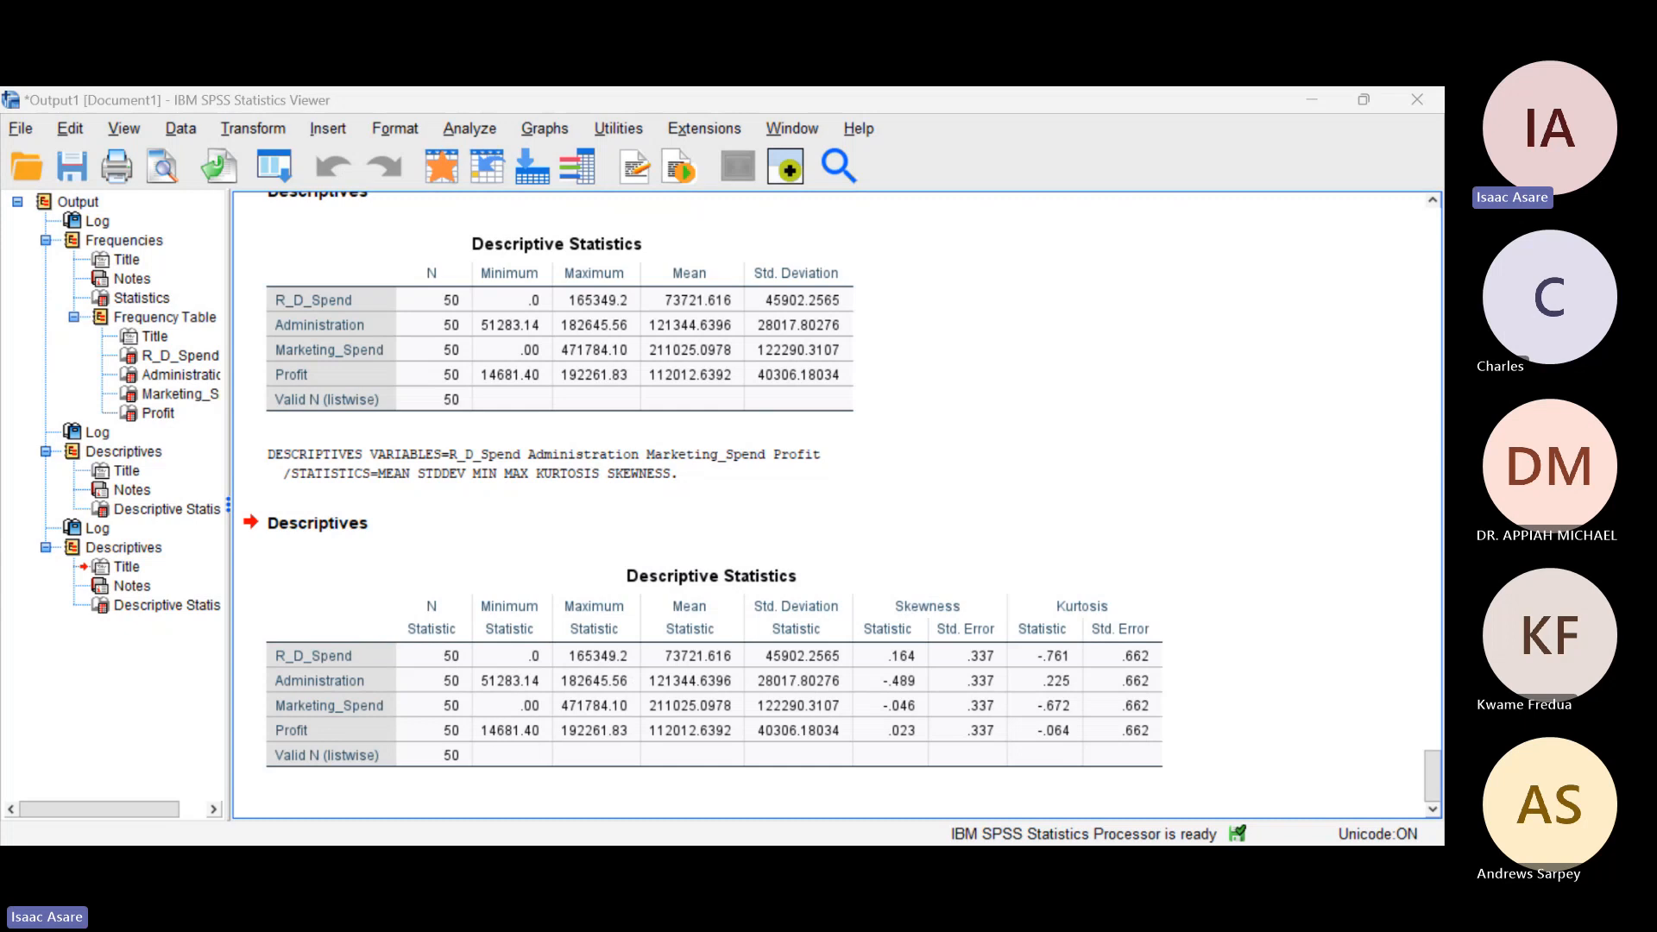
Step: Switch to the Acrobat article on gender-age effects in attitudes toward statistics, enlarge the page, and skim its abstract and introduction
click(767, 734)
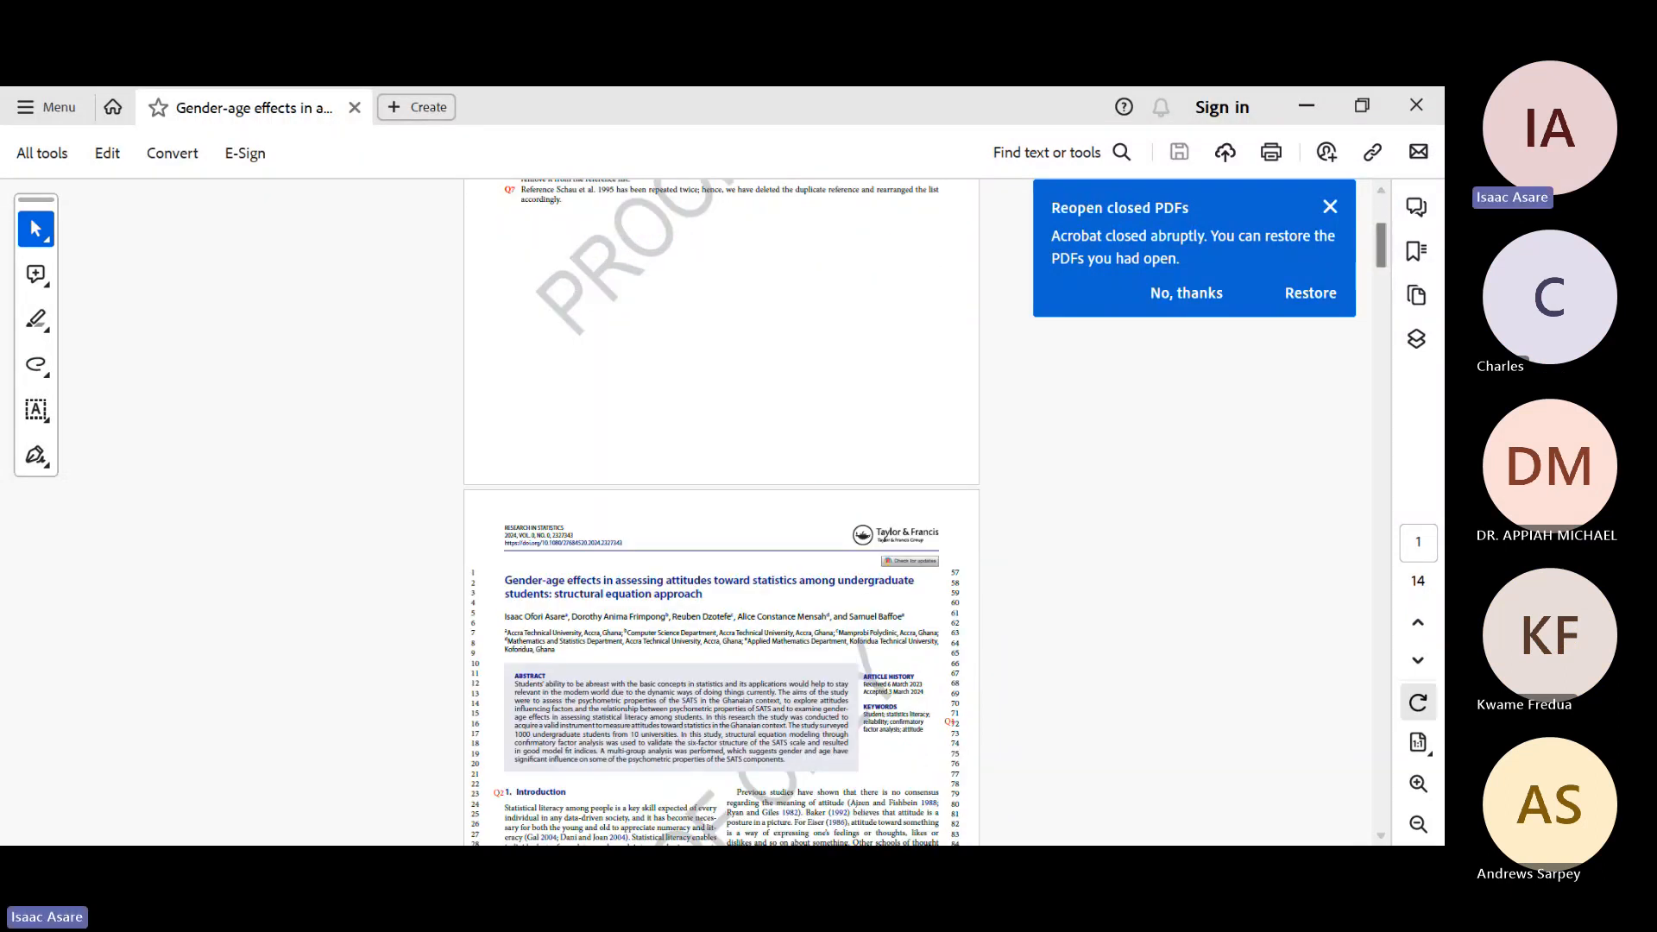
click(1419, 784)
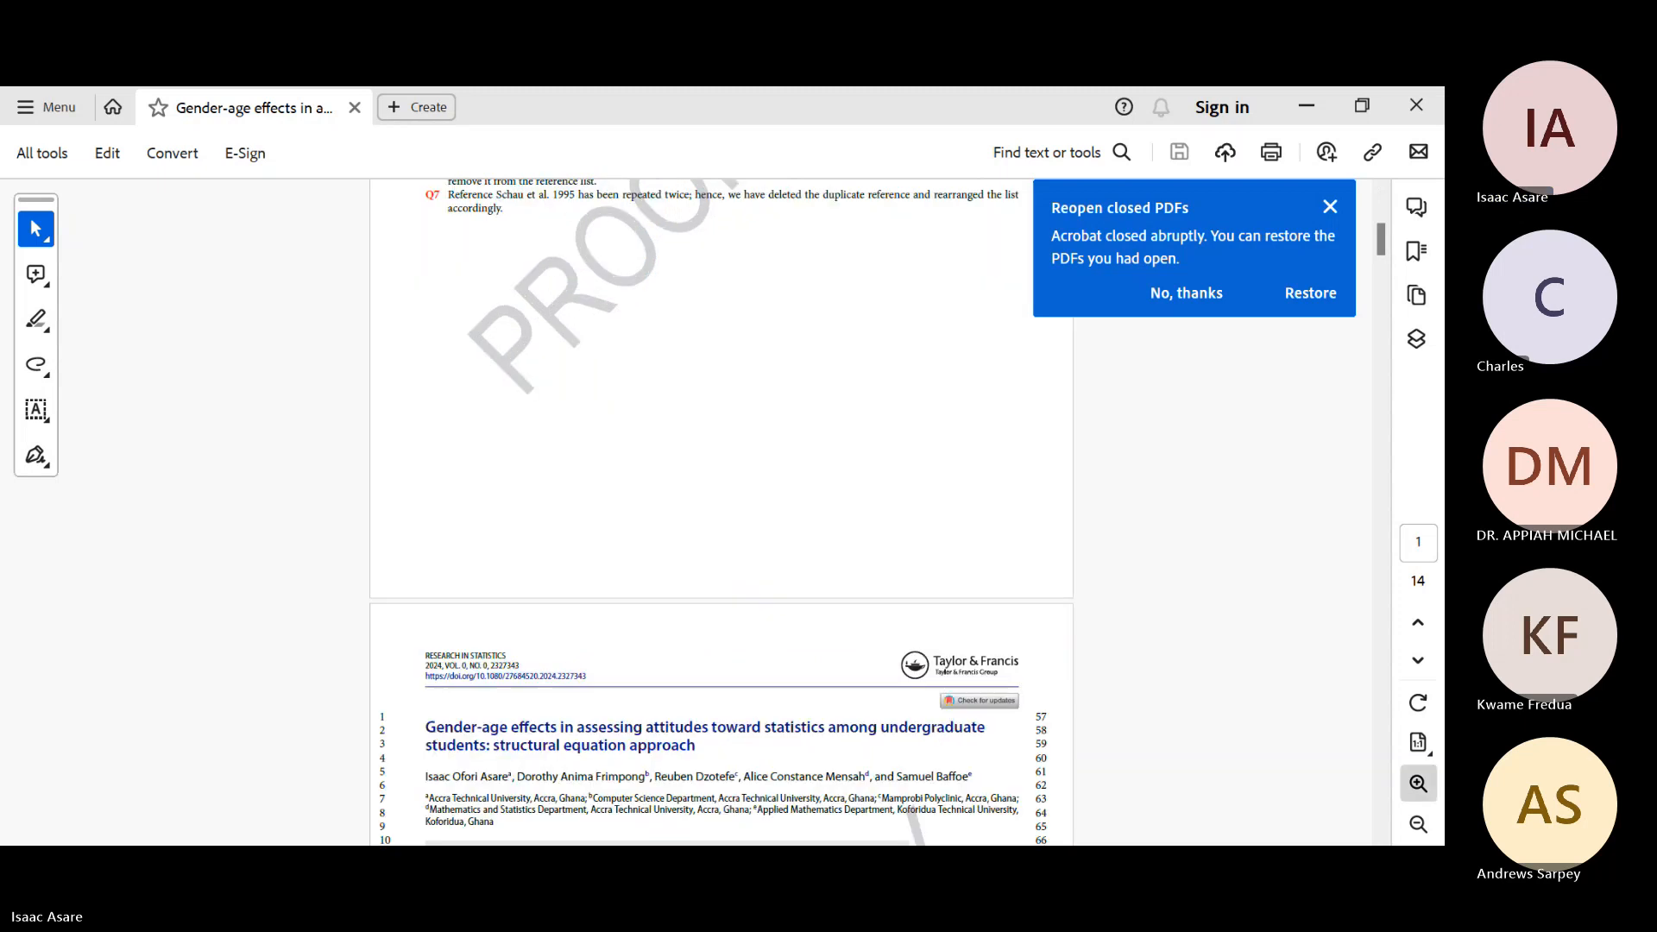
scroll(721, 509, down, 5)
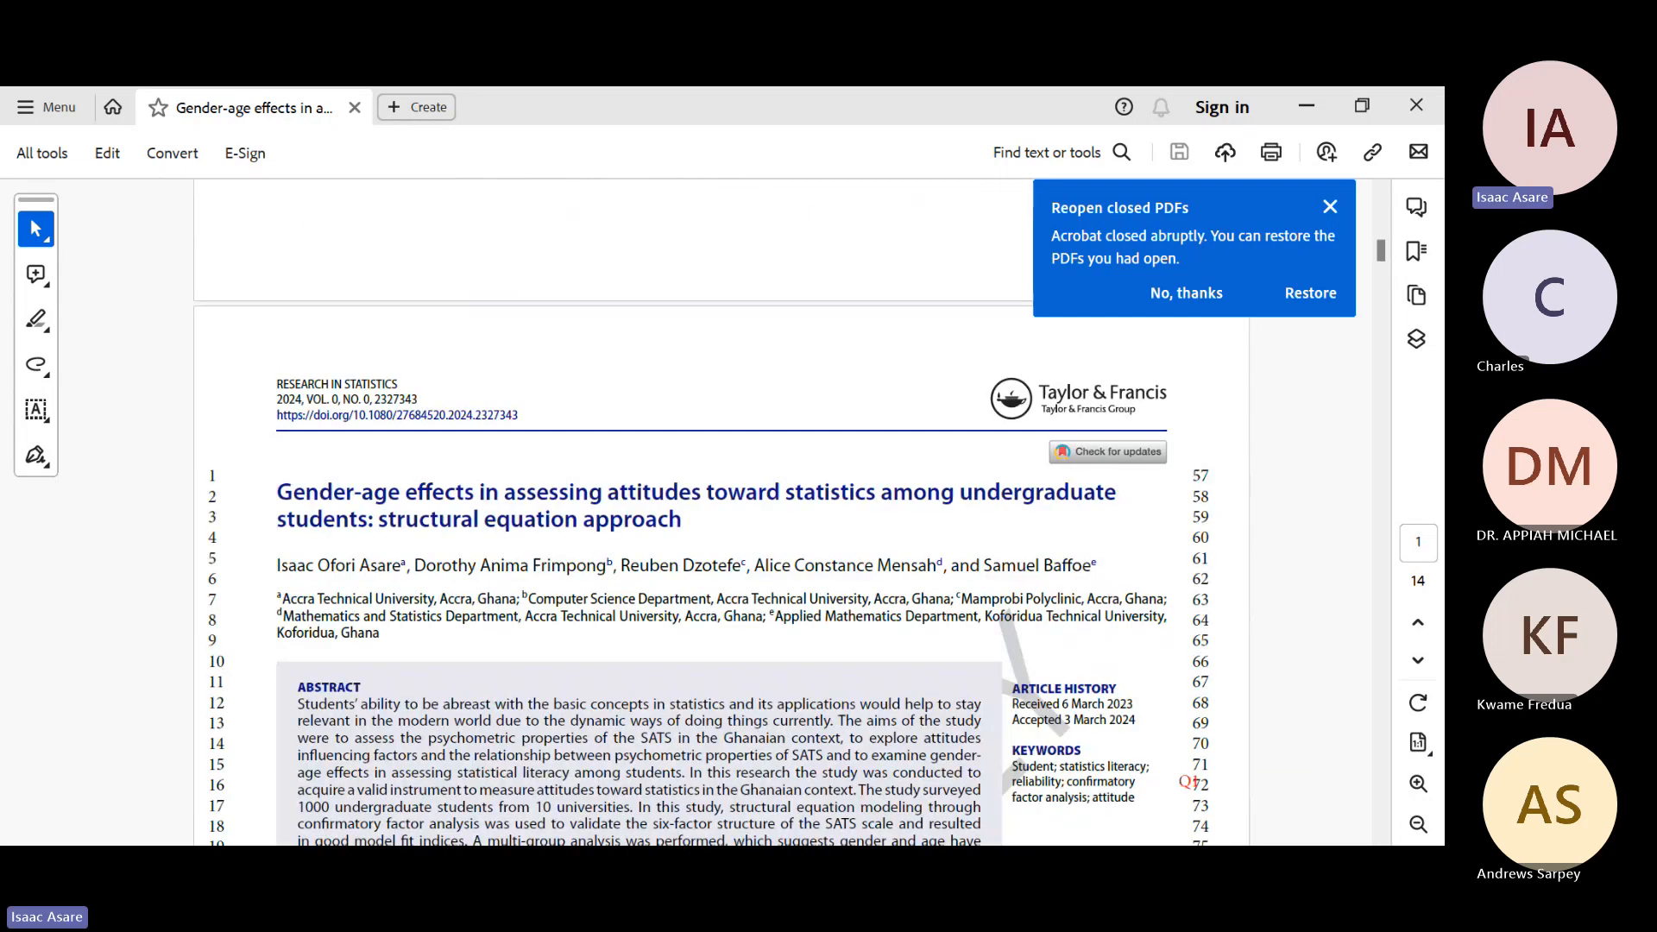
scroll(721, 510, down, 1)
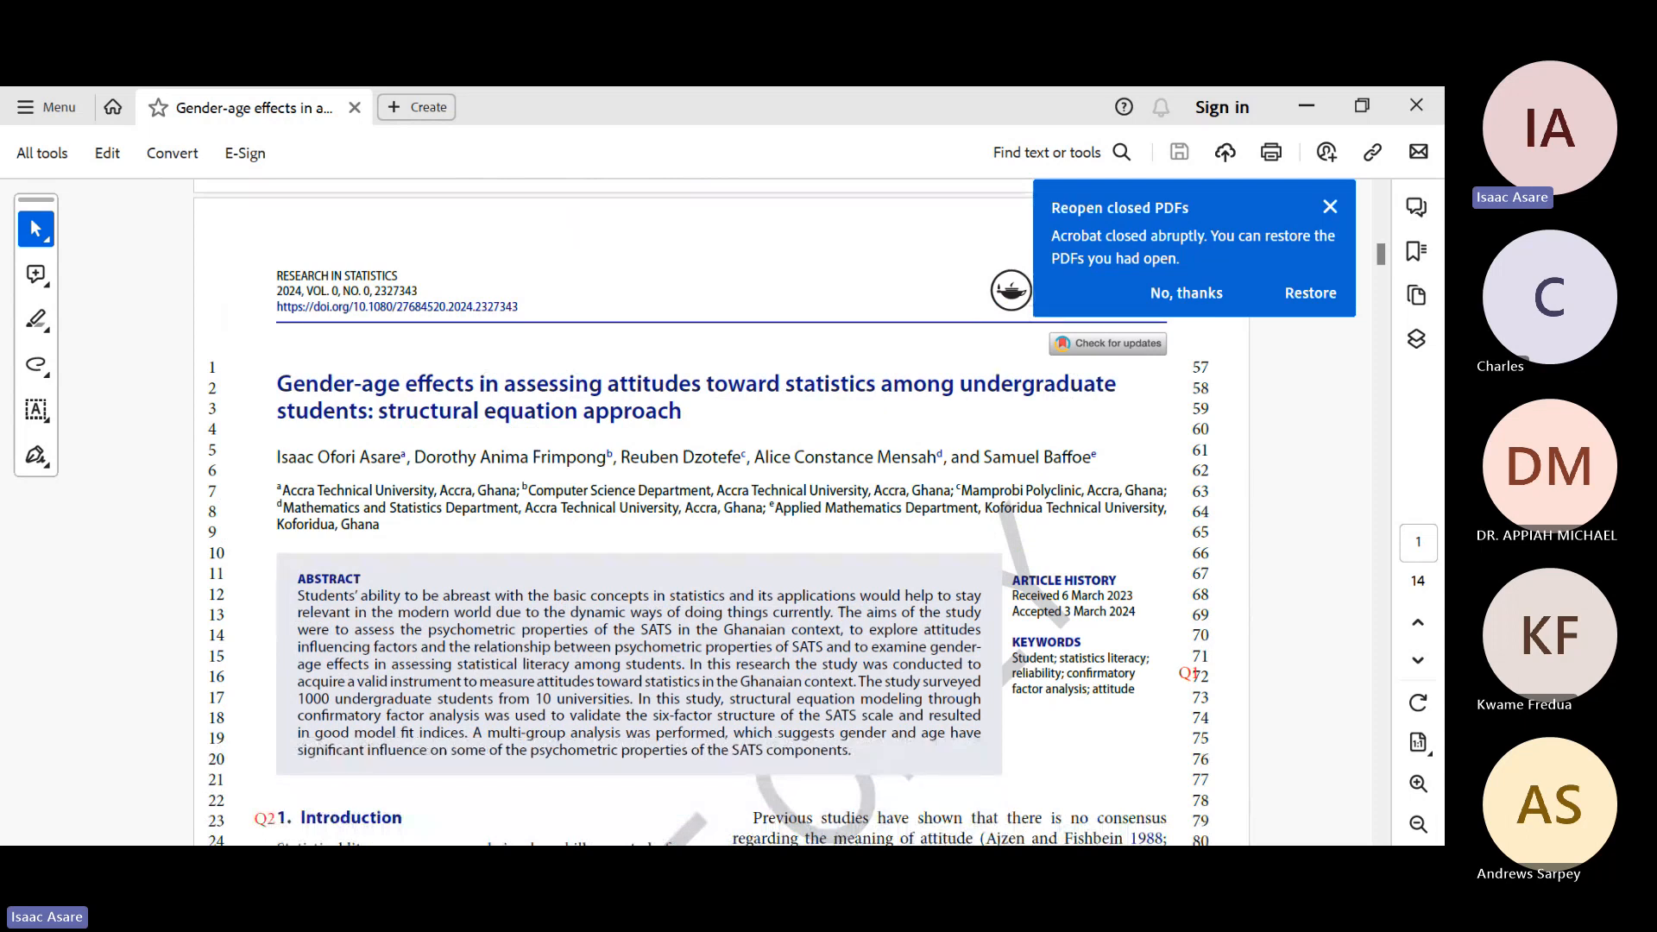
scroll(721, 509, down, 5)
scroll(721, 510, down, 2)
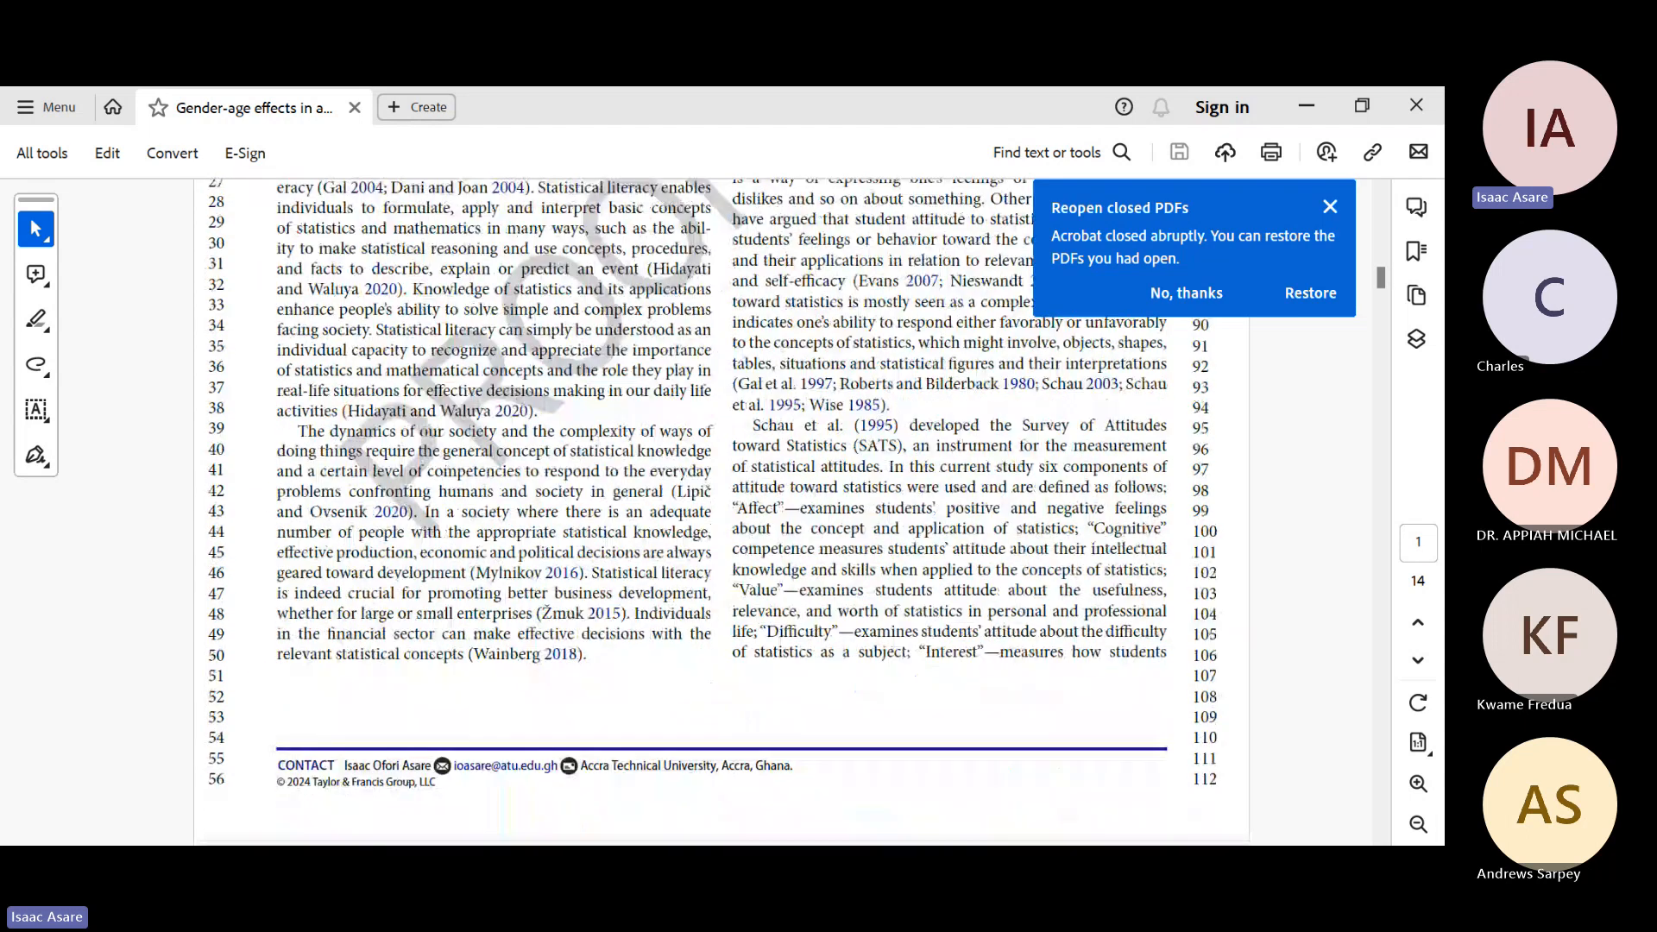
scroll(721, 509, up, 4)
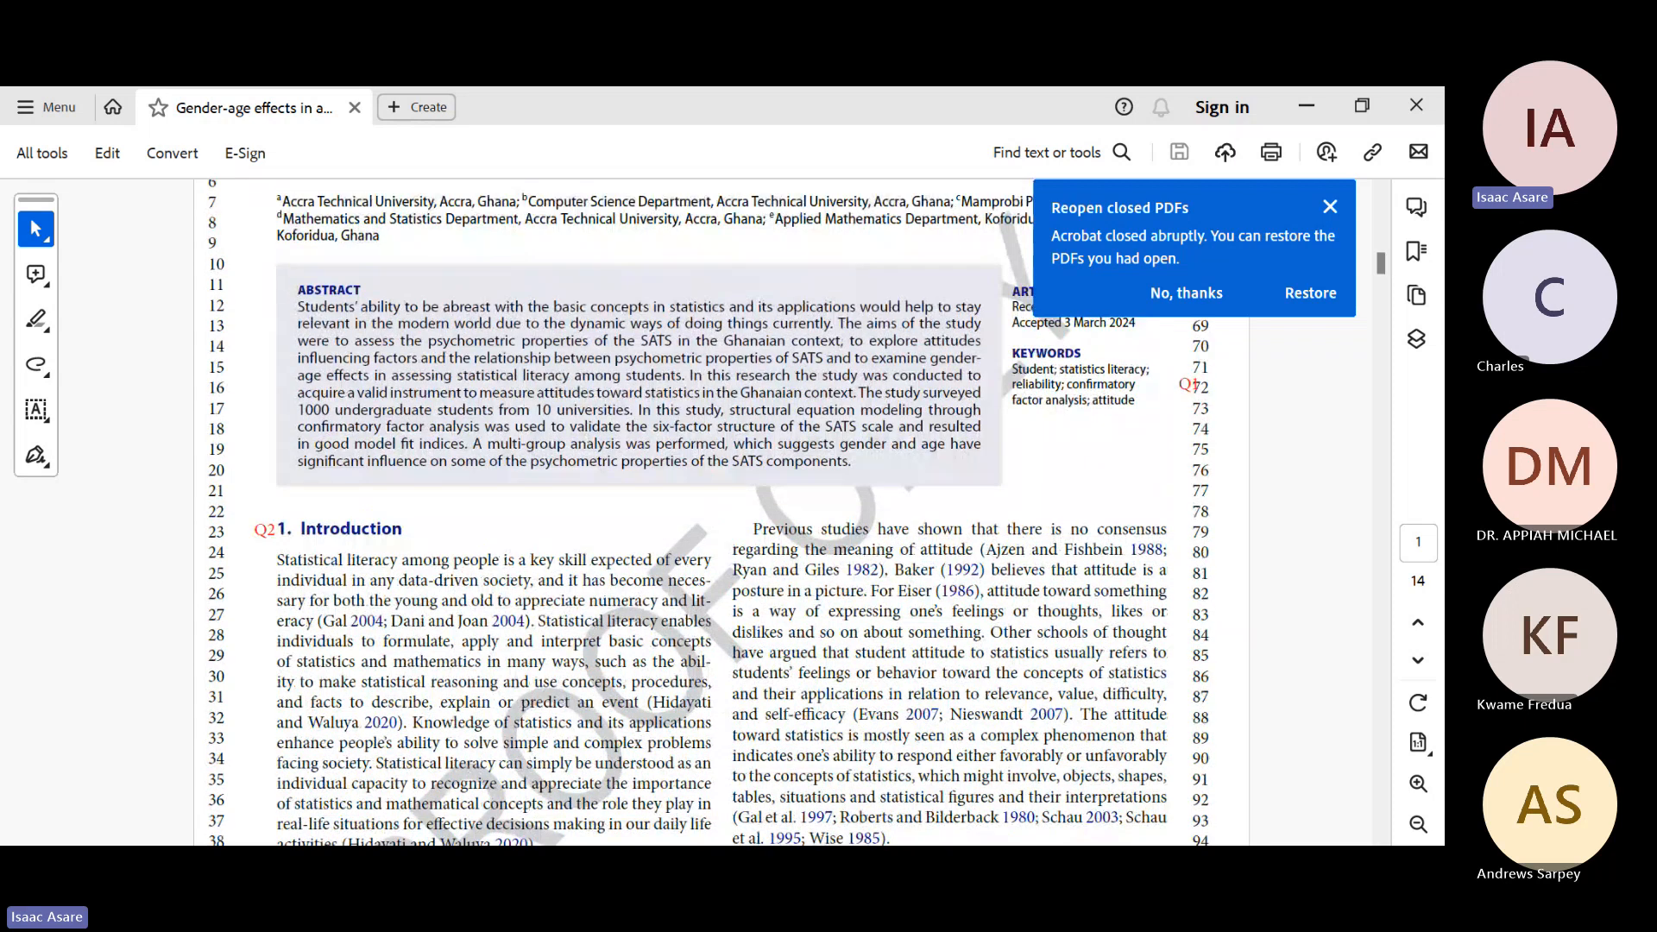
scroll(721, 509, up, 4)
scroll(721, 509, down, 2)
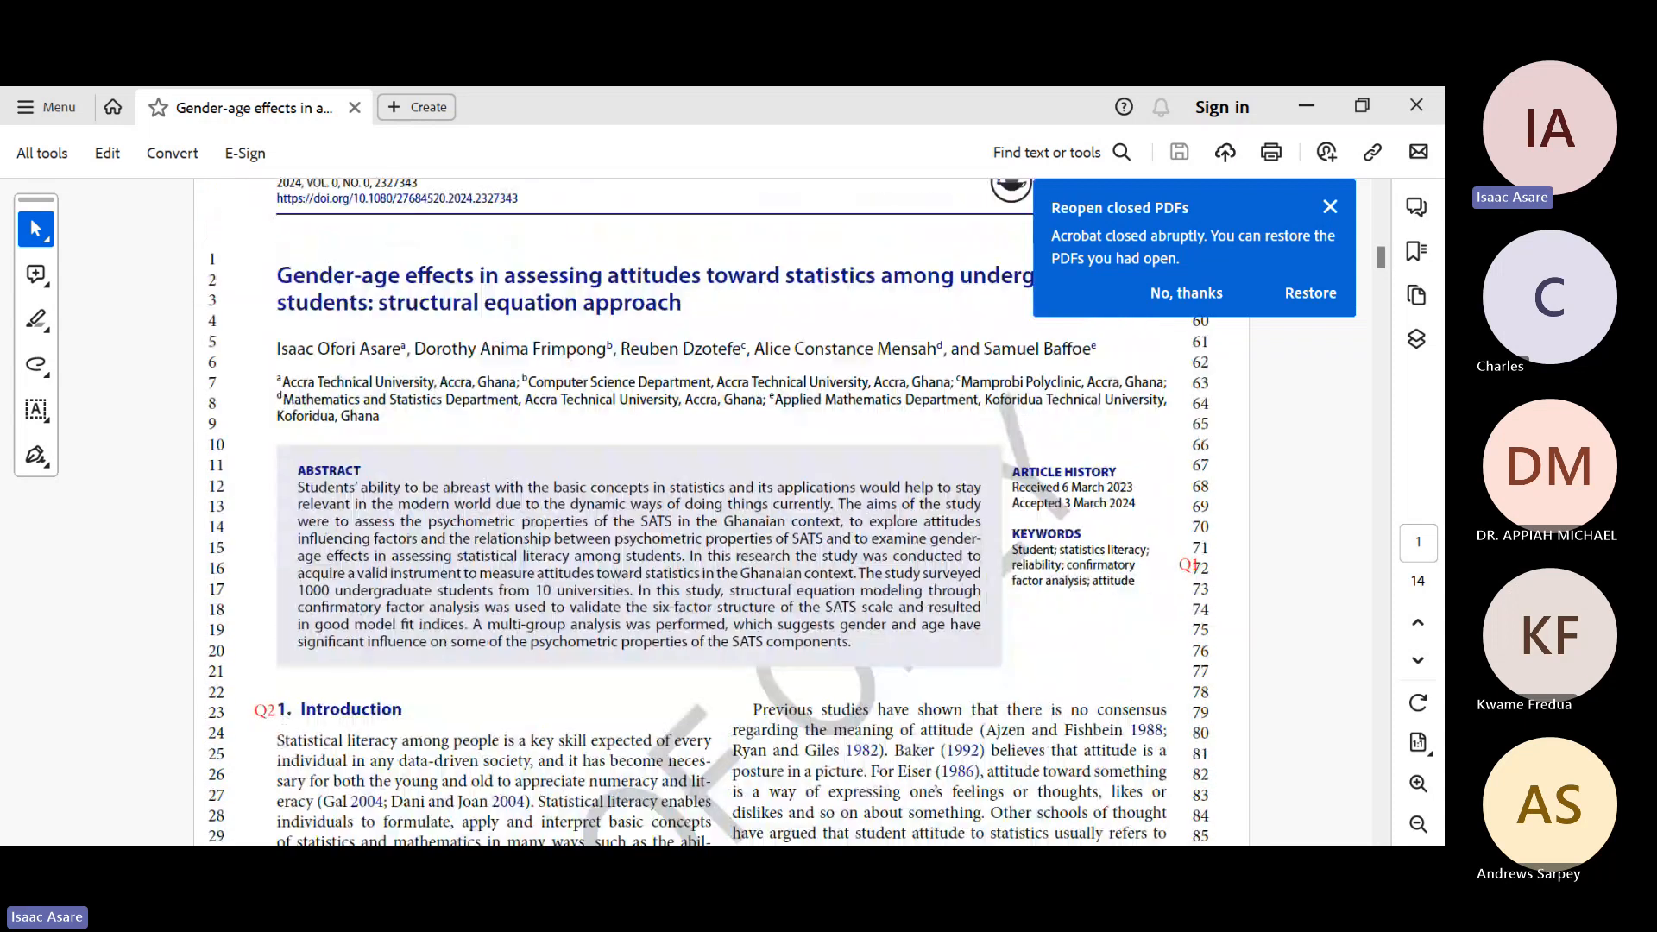
scroll(721, 509, down, 2)
scroll(721, 510, down, 20)
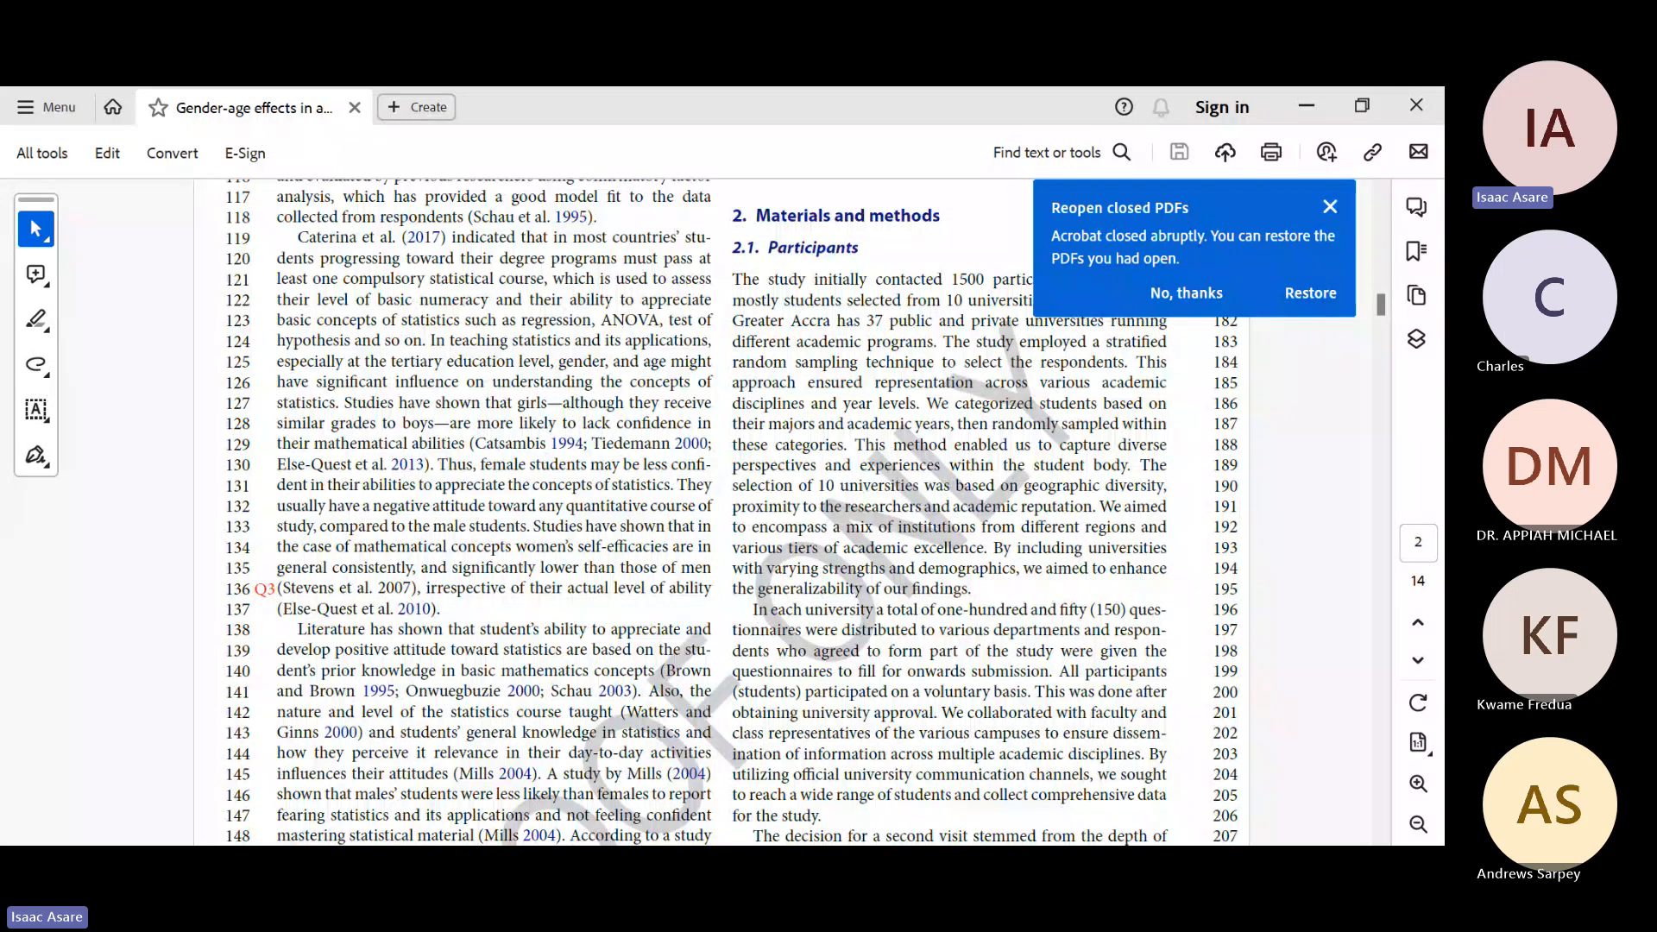
Step: Dismiss the notice about reopening closed PDFs, and read the skewness and kurtosis normality guidelines in section 2.5
click(1330, 207)
scroll(721, 510, down, 6)
scroll(721, 509, down, 6)
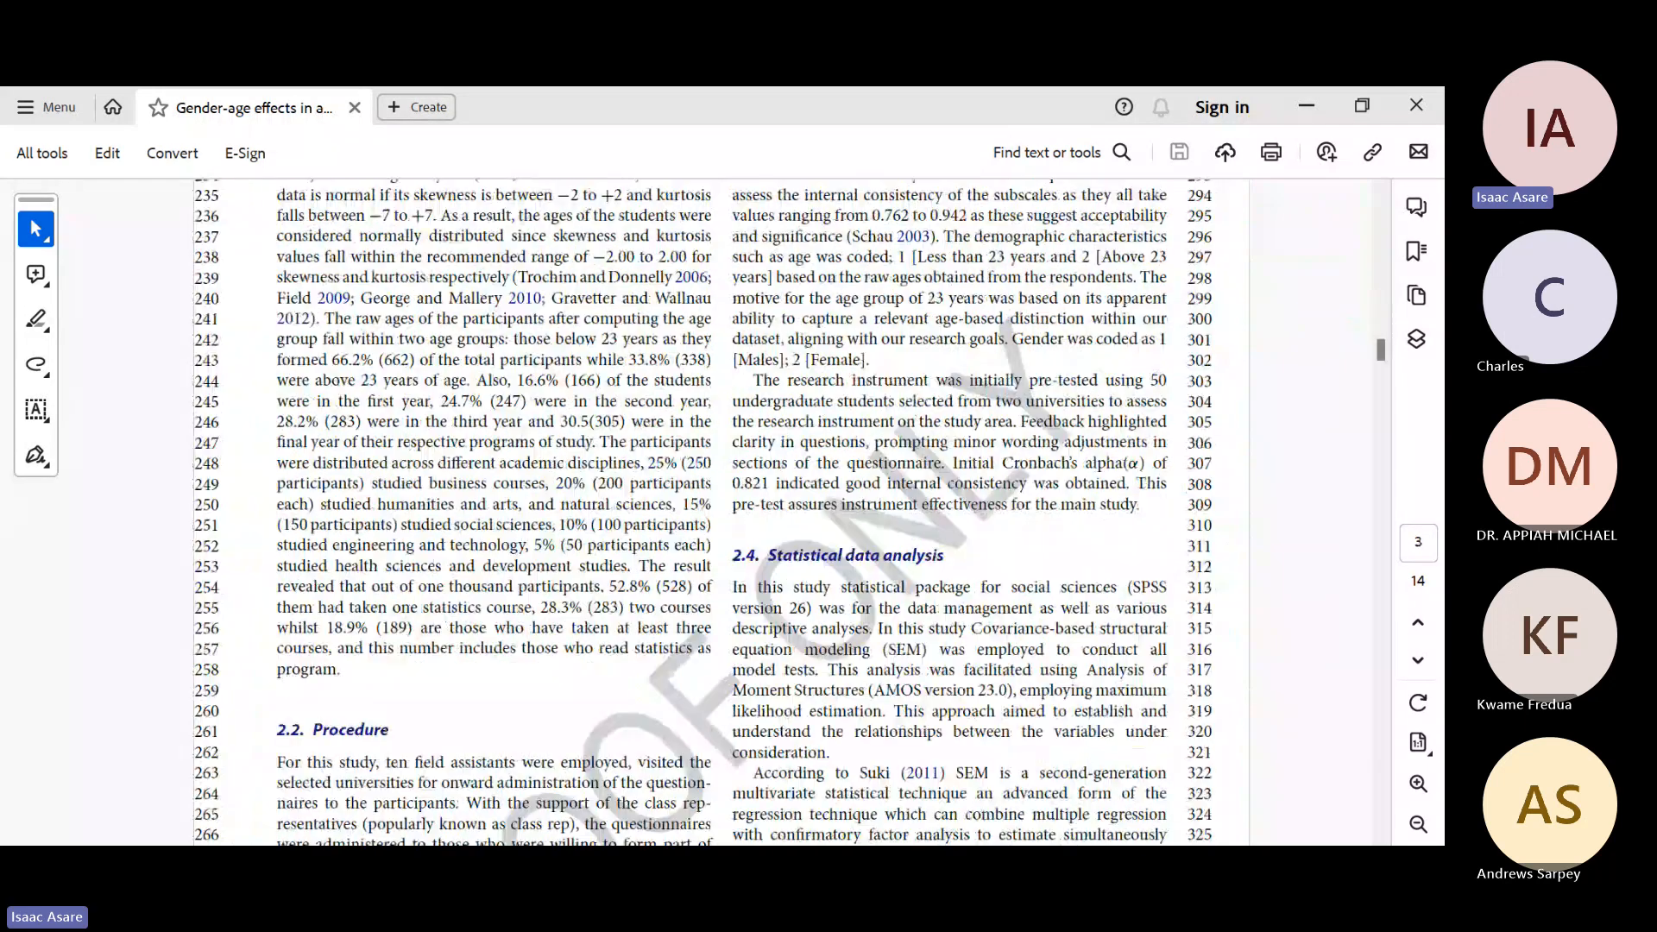
scroll(721, 509, down, 3)
scroll(721, 509, down, 12)
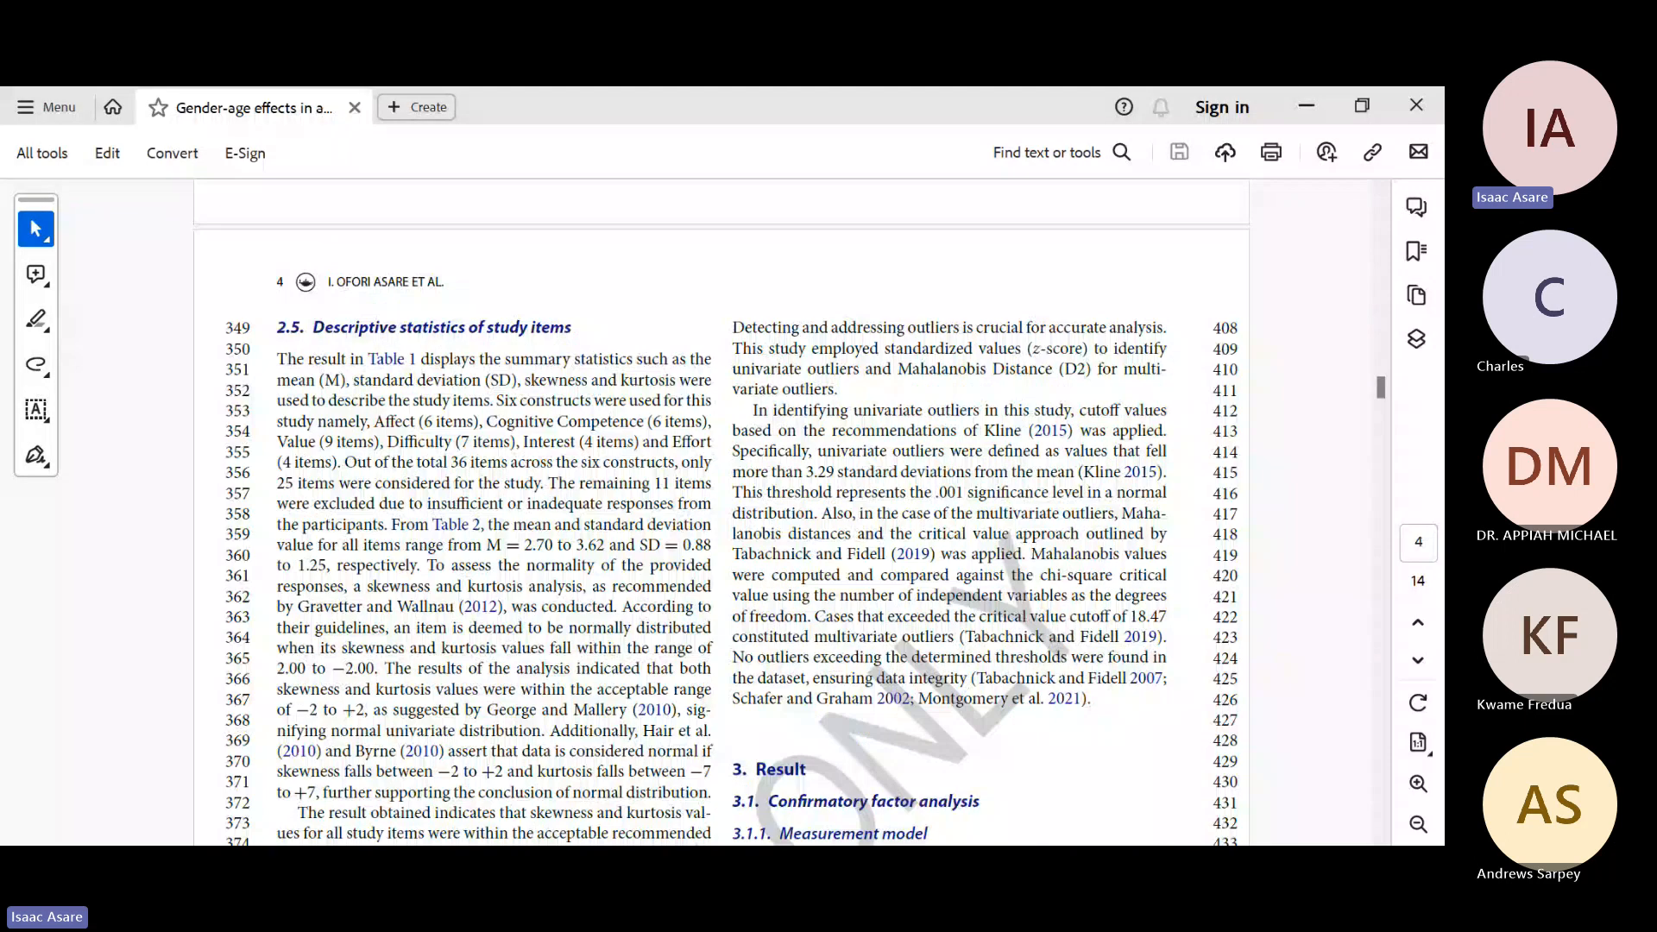
scroll(720, 510, down, 7)
scroll(721, 509, up, 4)
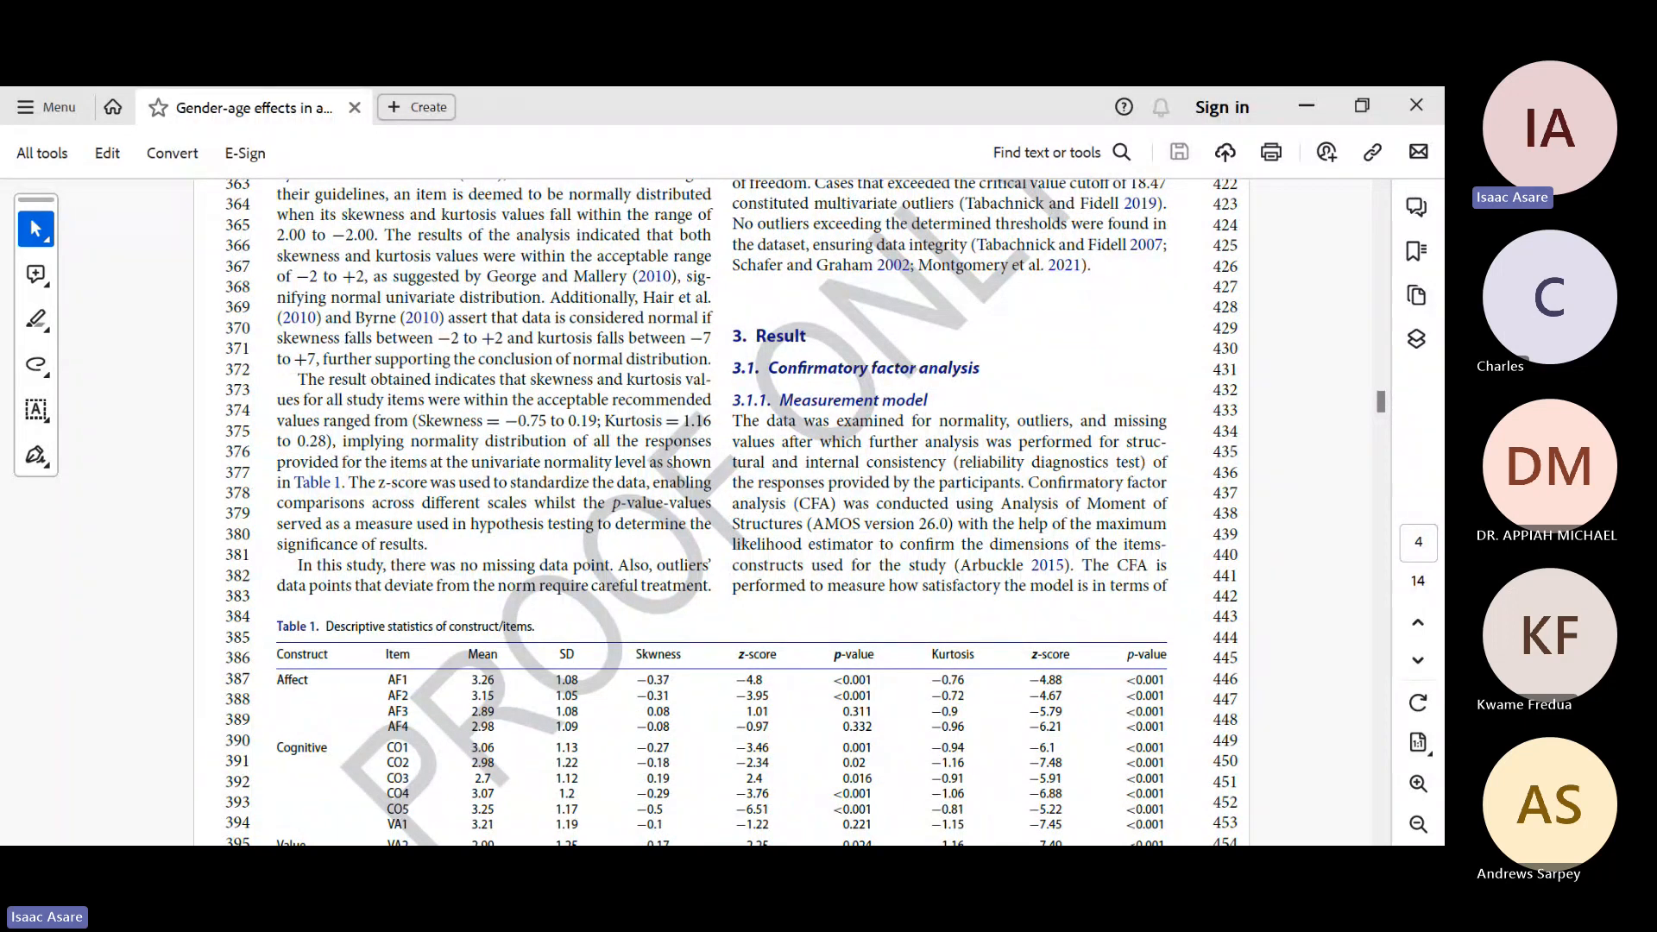
scroll(721, 513, up, 3)
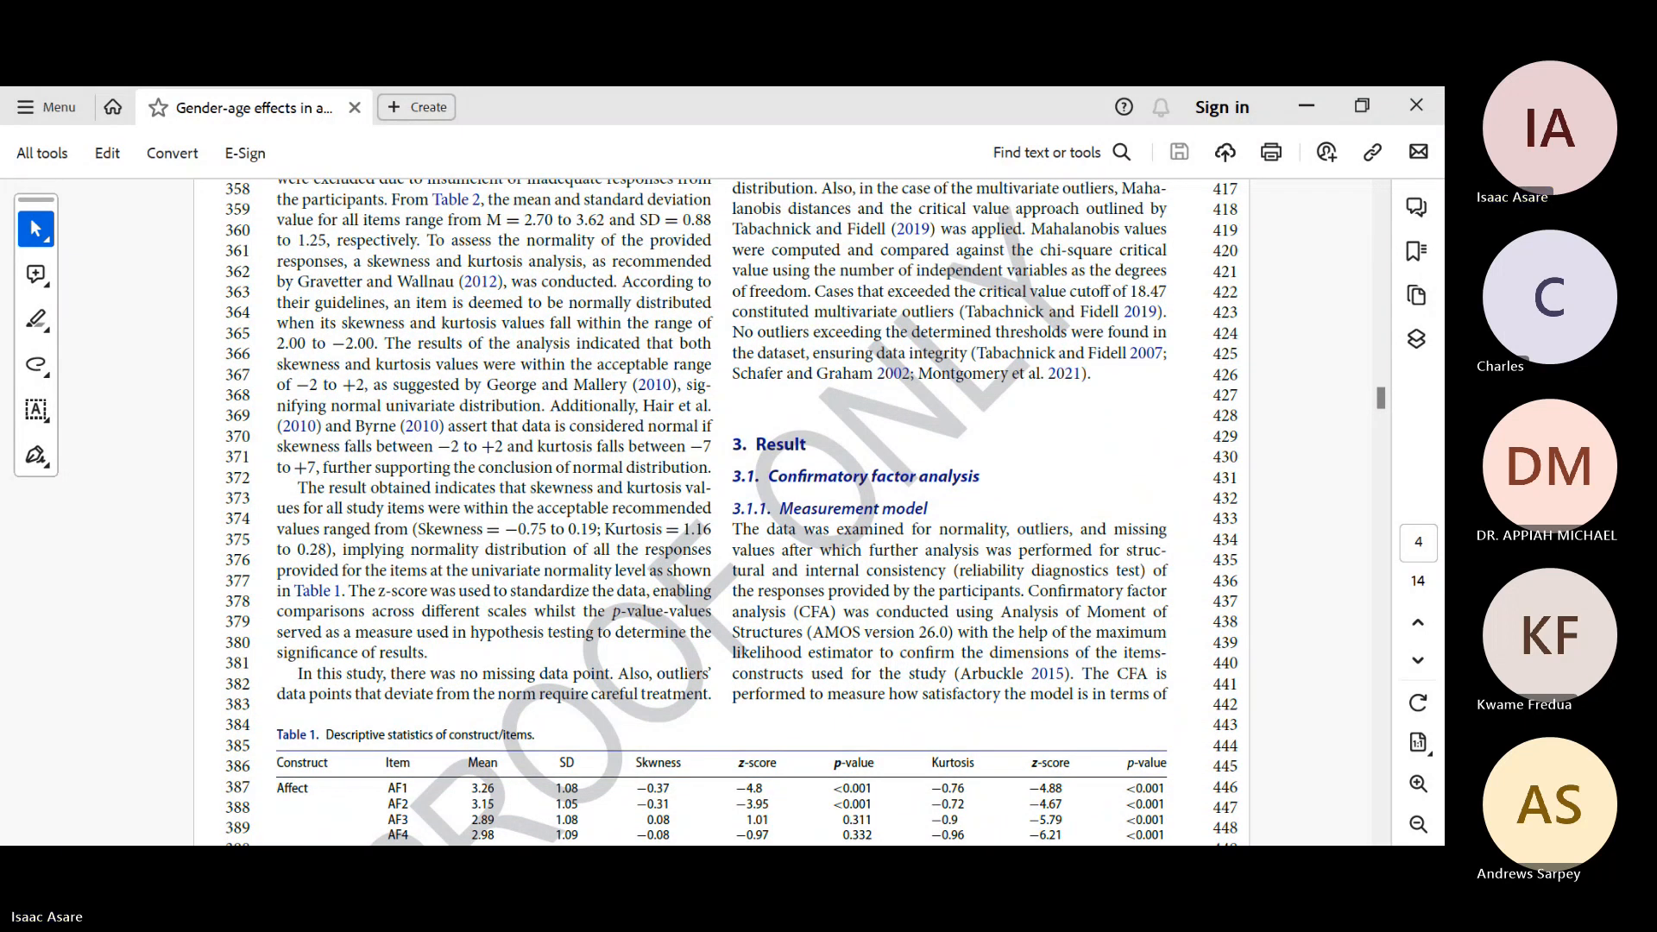
scroll(721, 513, up, 1)
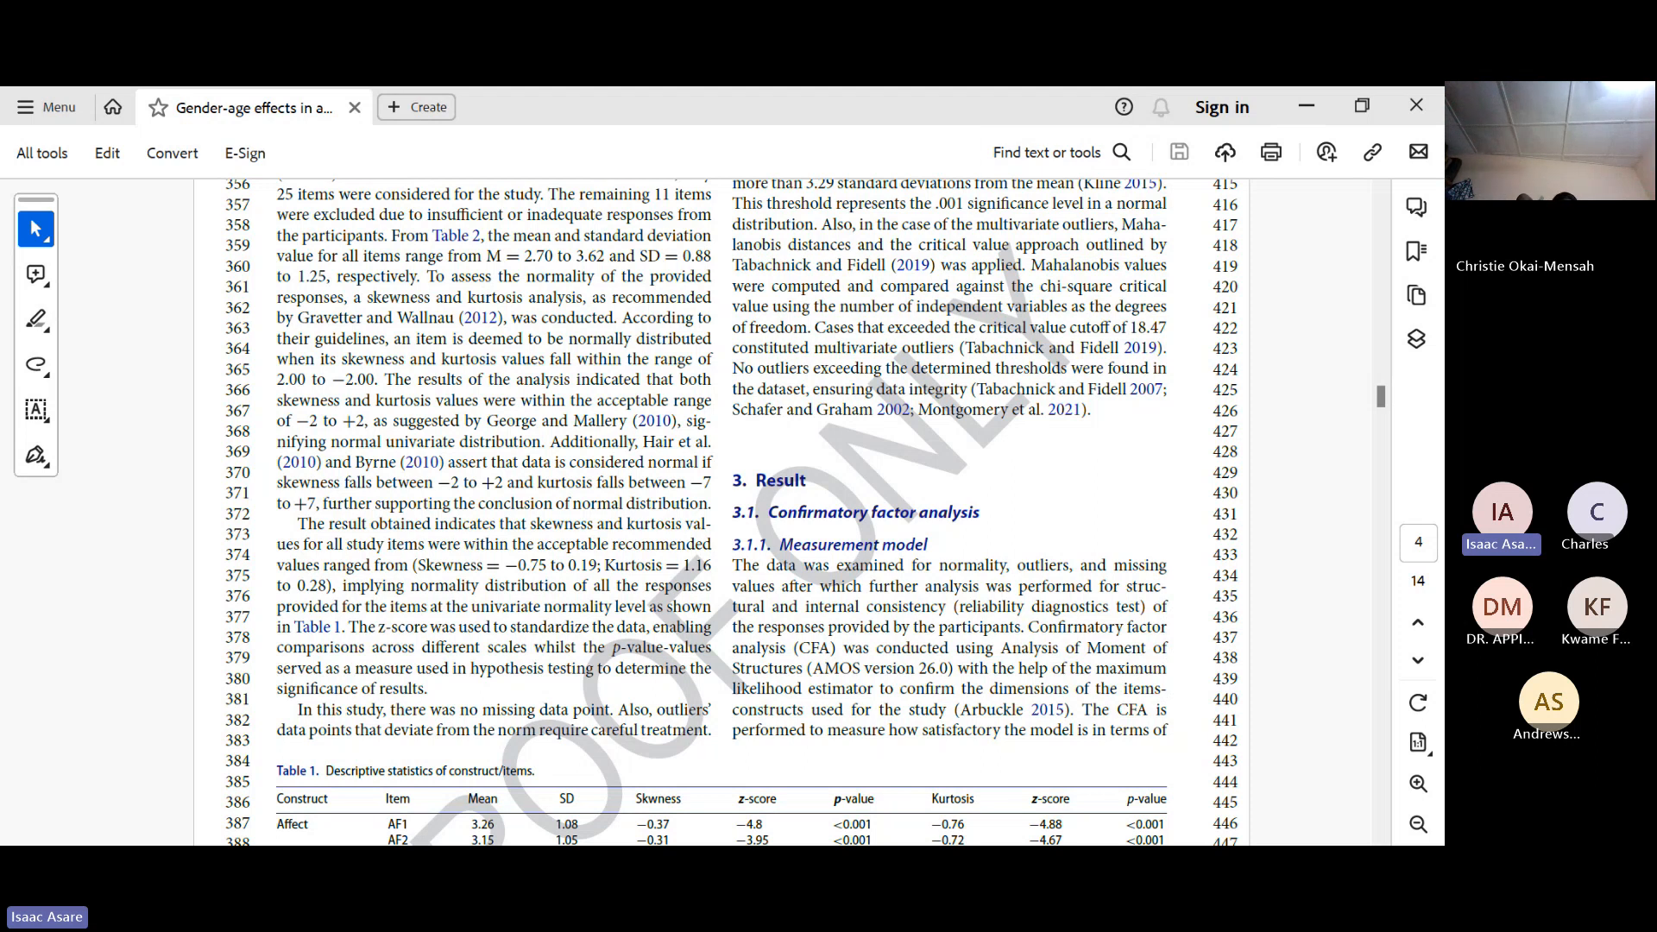
Step: Examine the skewness and kurtosis columns of Table 1, and look over Tables 2 and 3 on loadings and model validity
scroll(723, 513, down, 6)
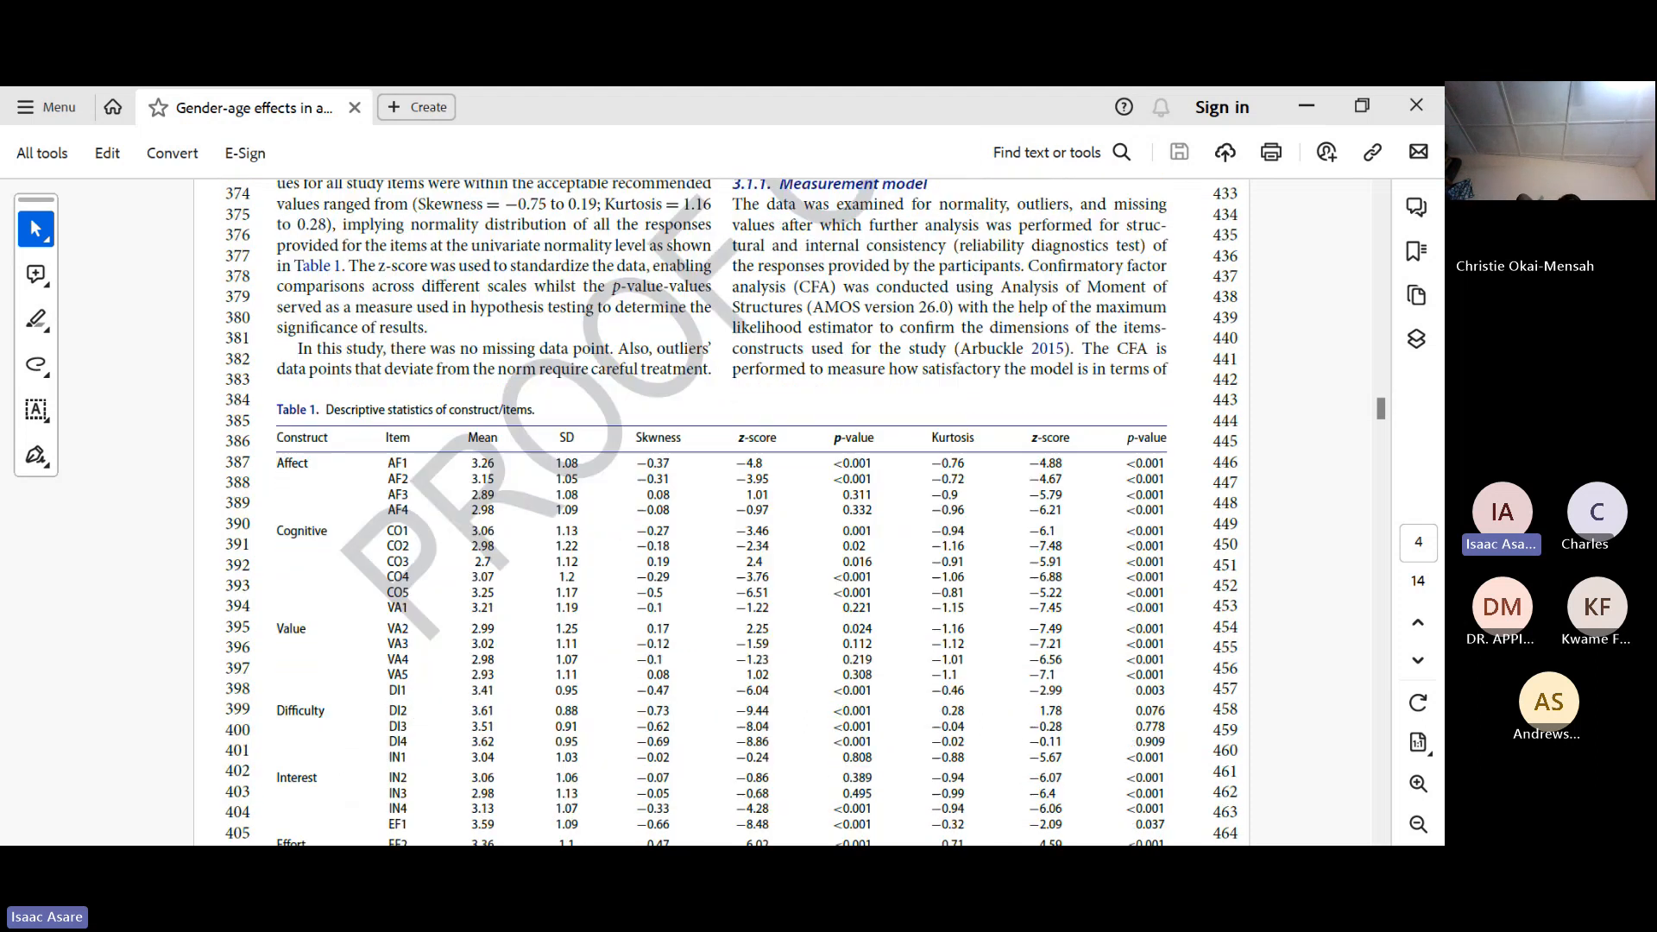
scroll(723, 513, down, 2)
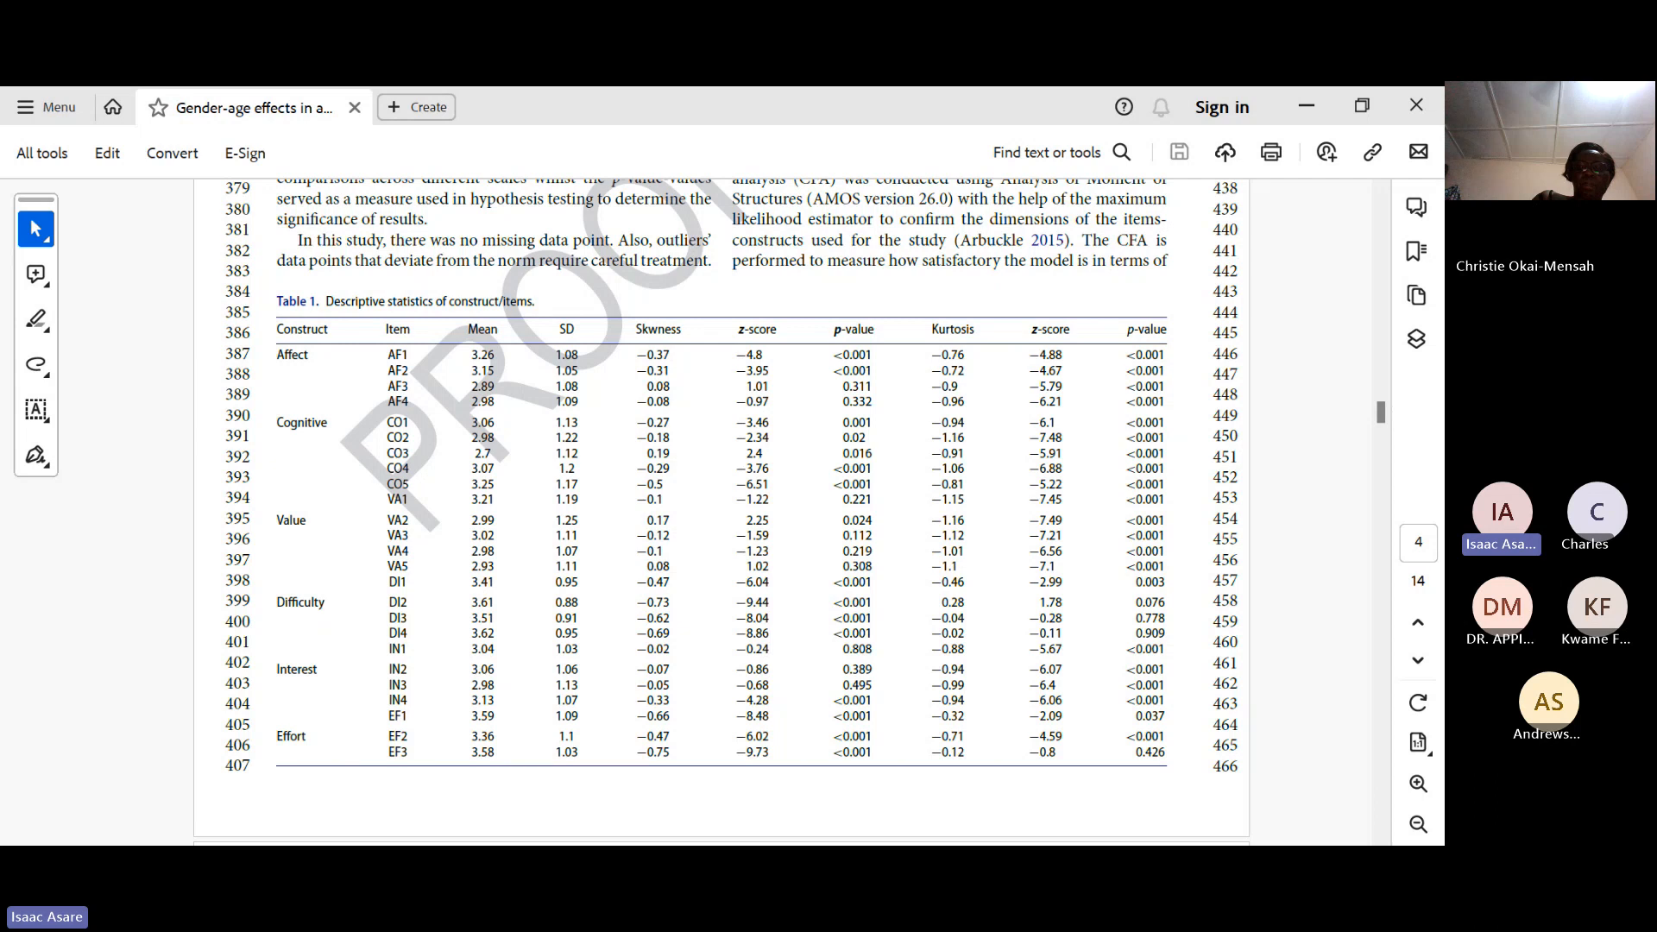
scroll(721, 509, down, 10)
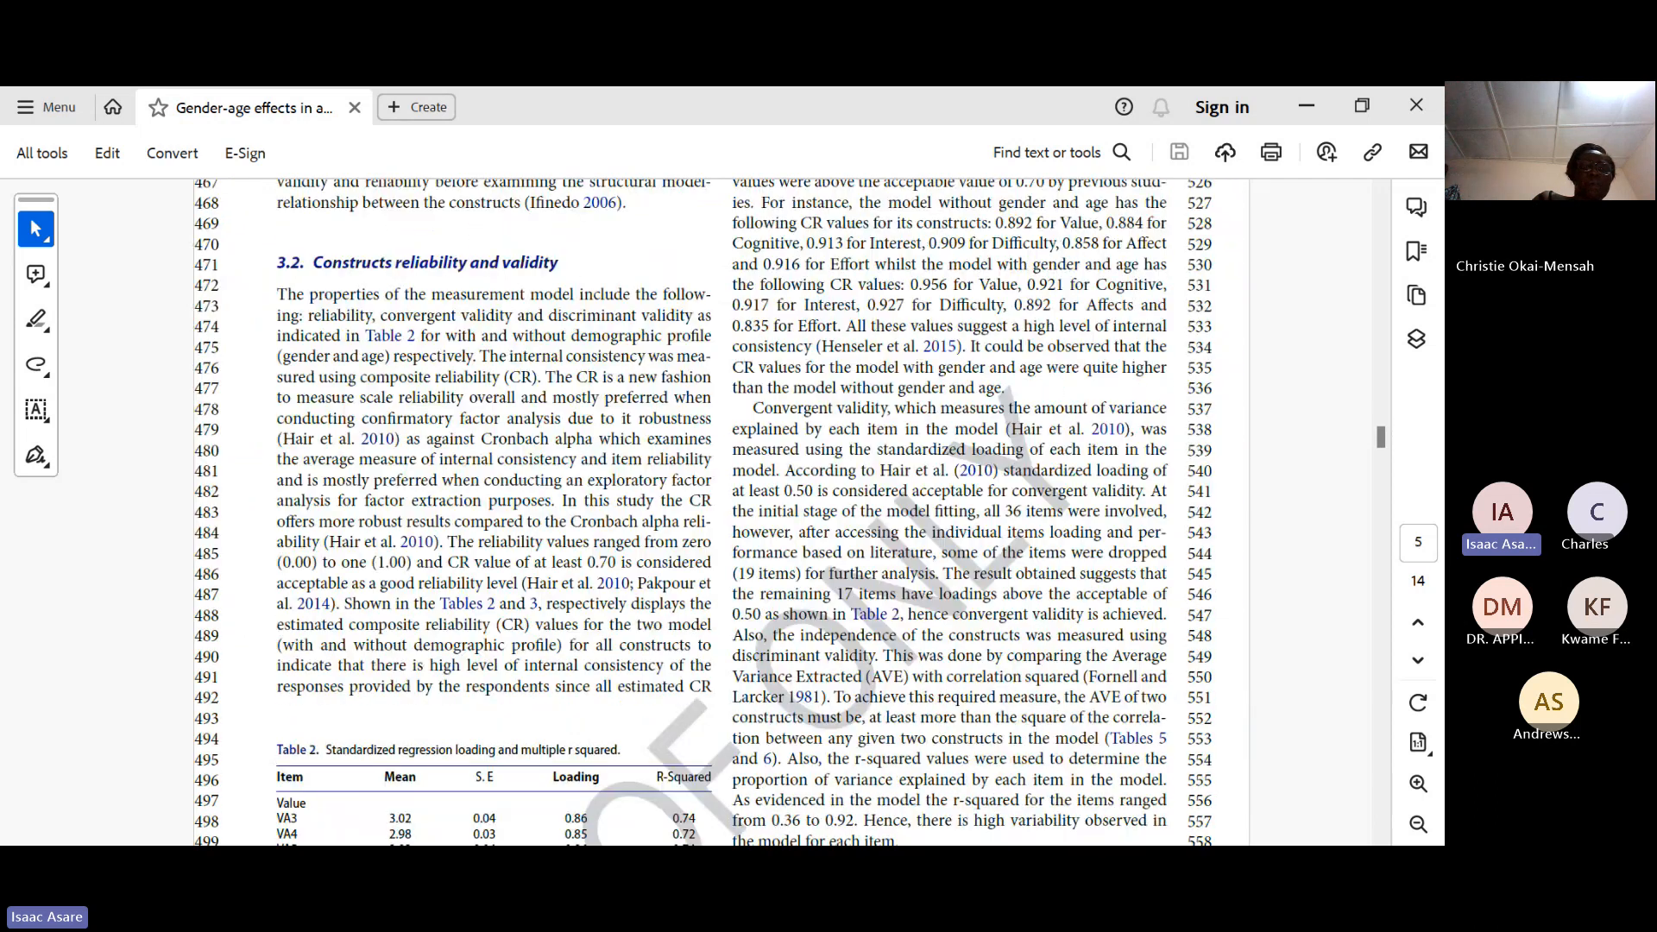
scroll(721, 509, down, 7)
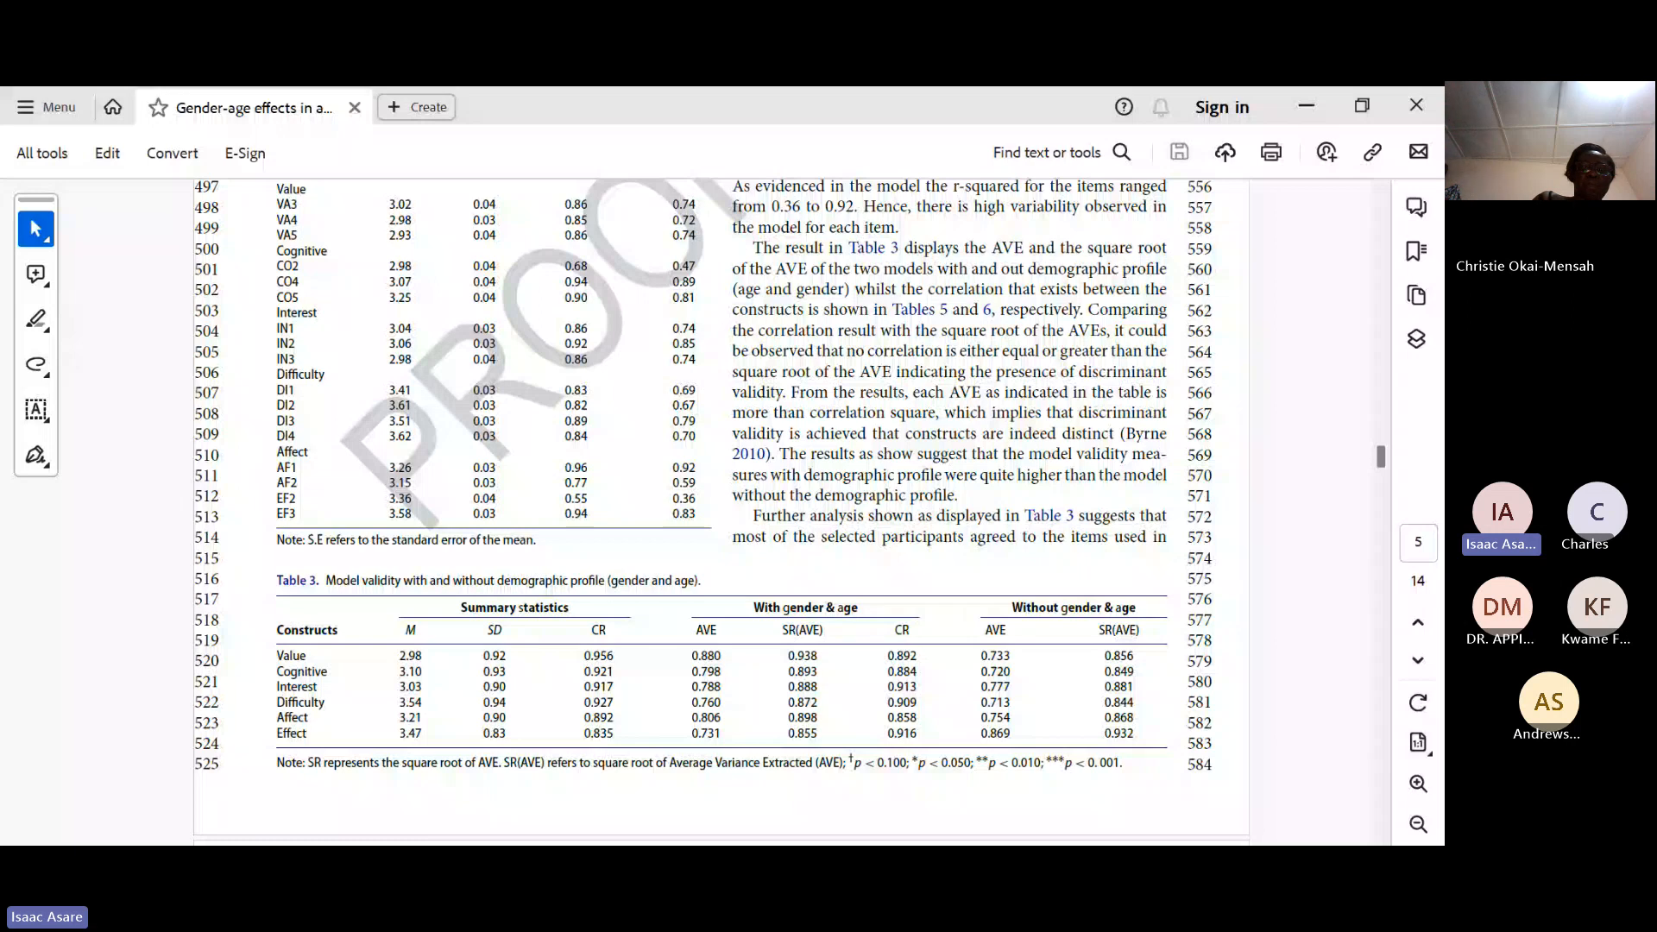
scroll(721, 509, up, 14)
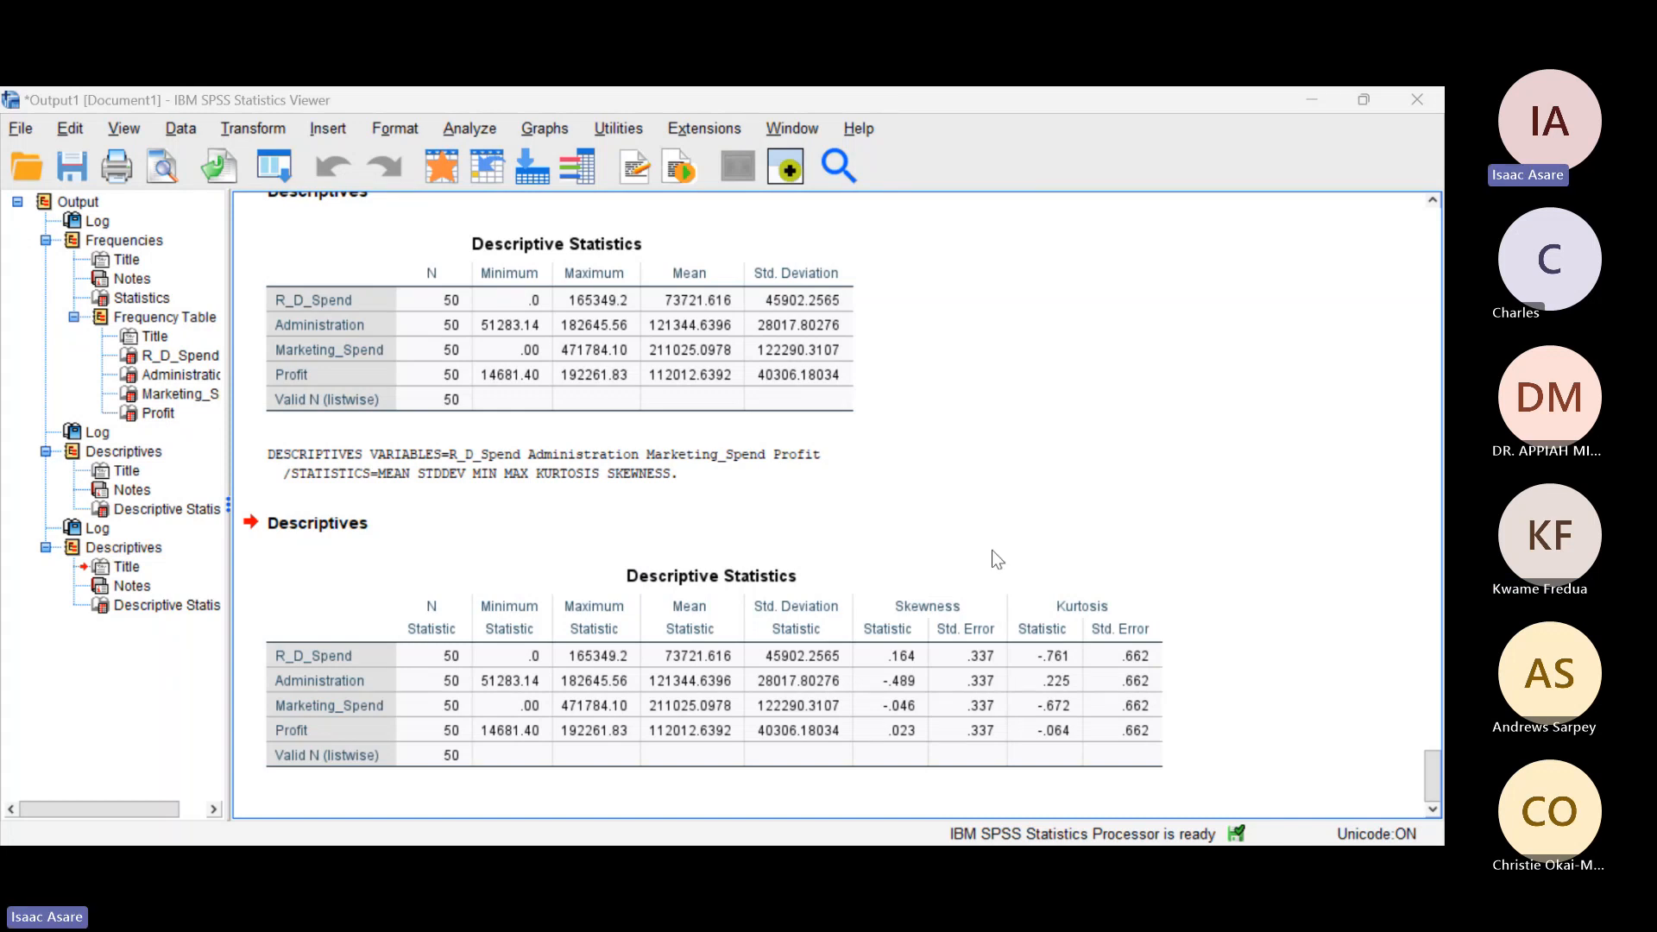
Step: Return to the SPSS output and open the Explore procedure for descriptive statistics
click(842, 576)
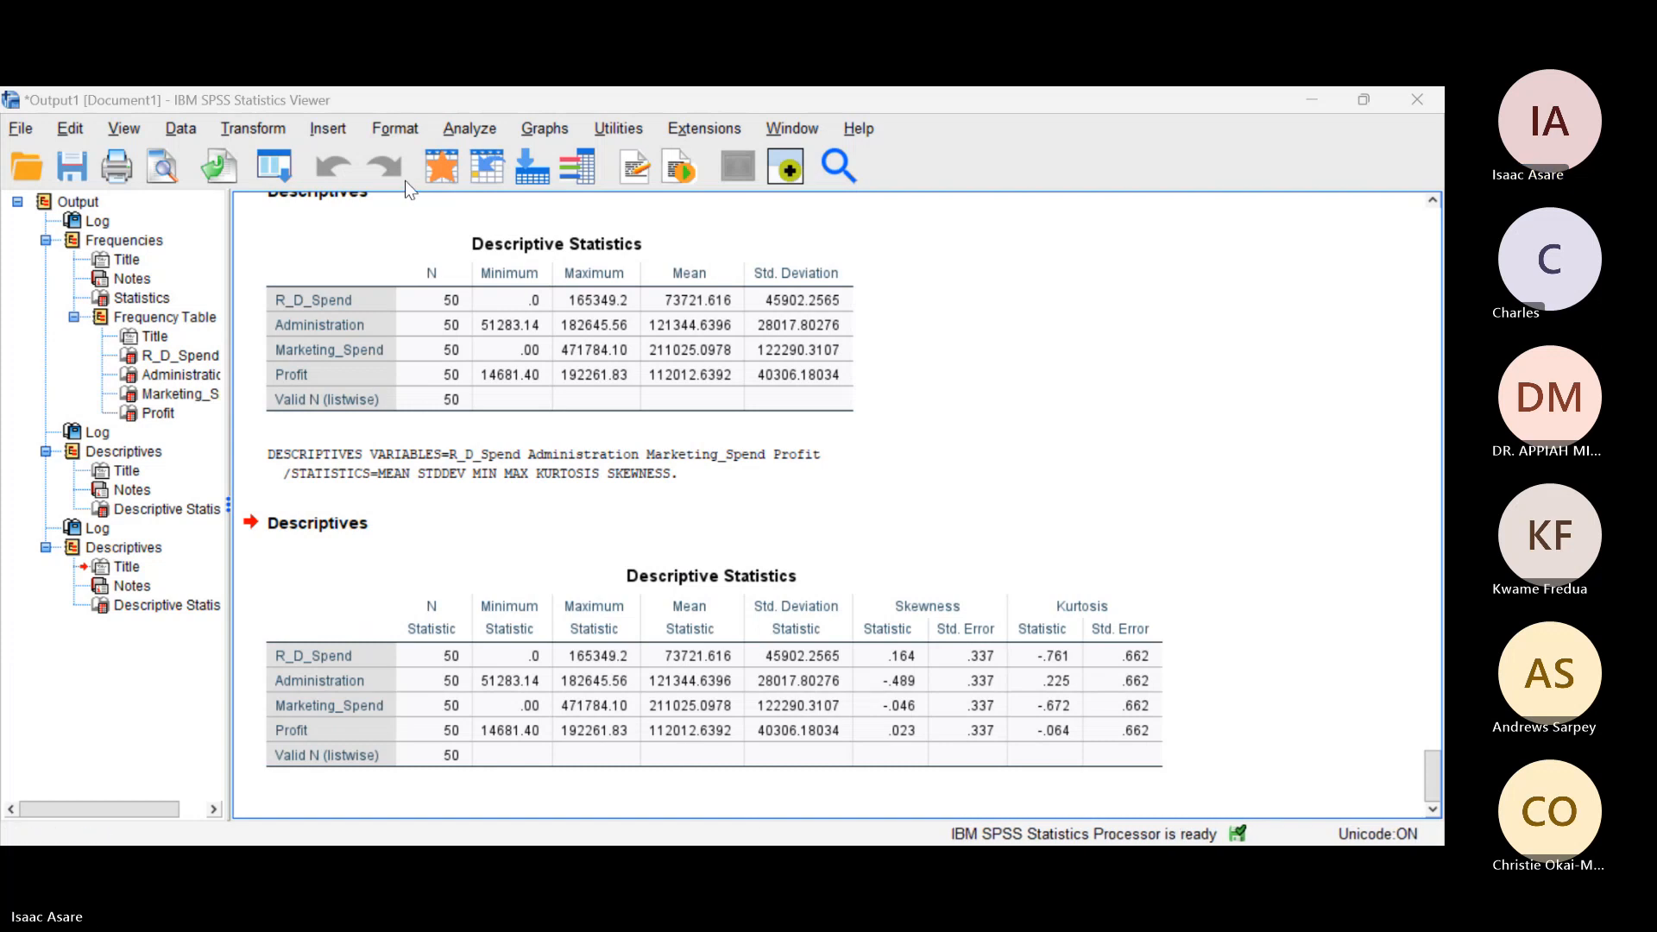
click(469, 126)
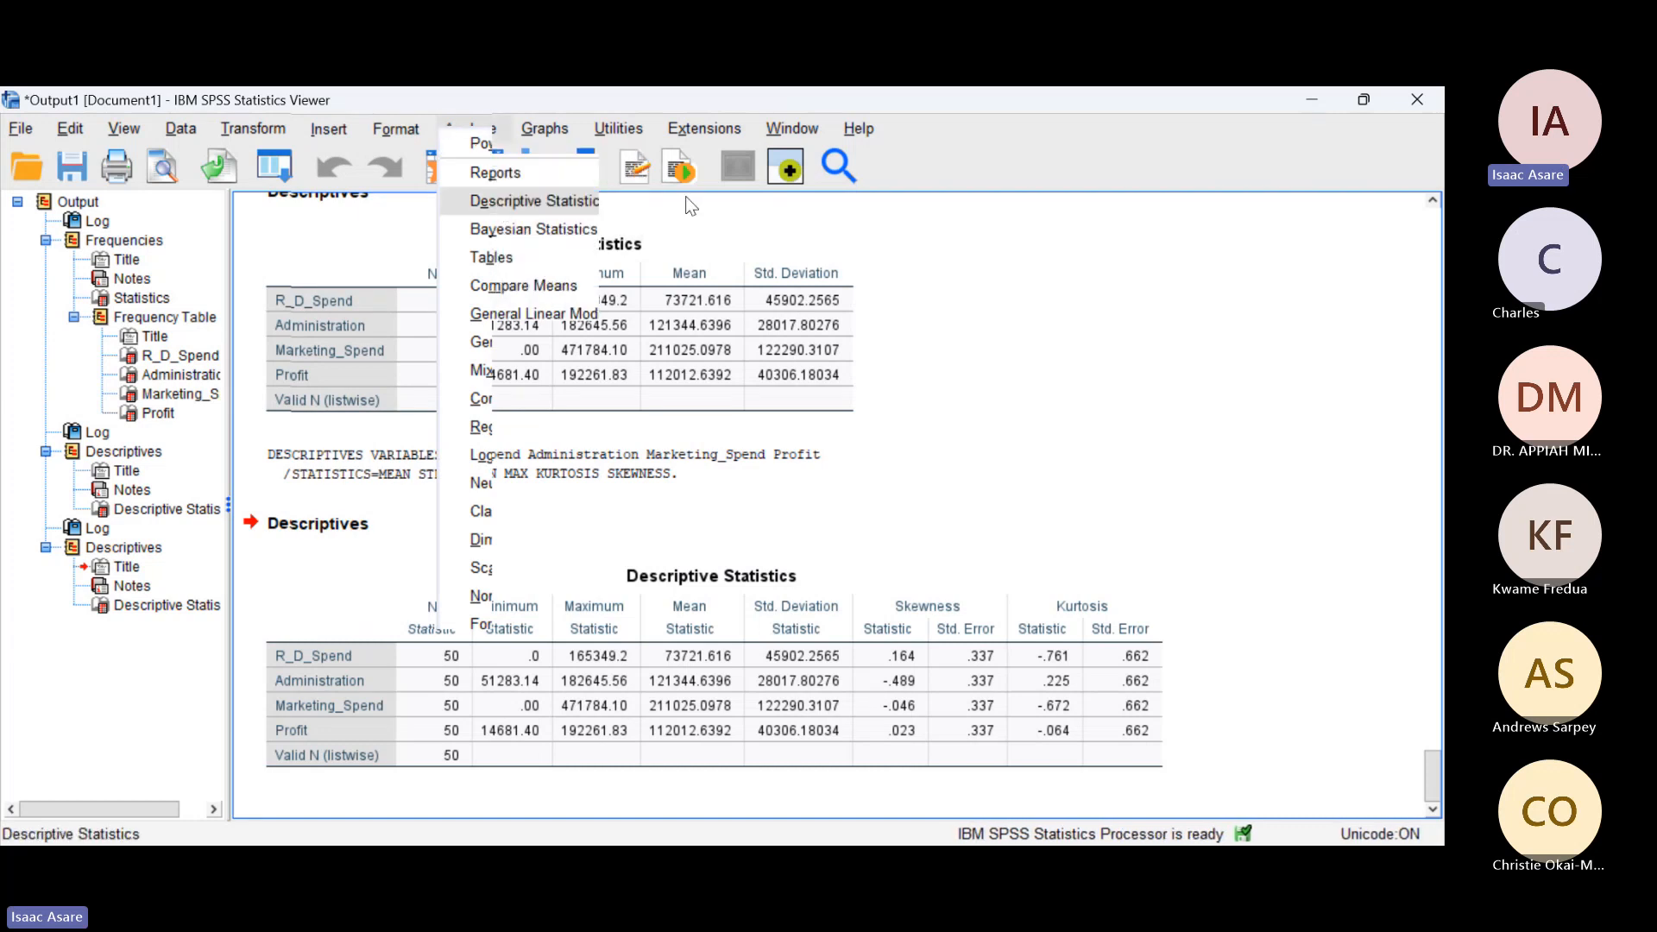
click(812, 263)
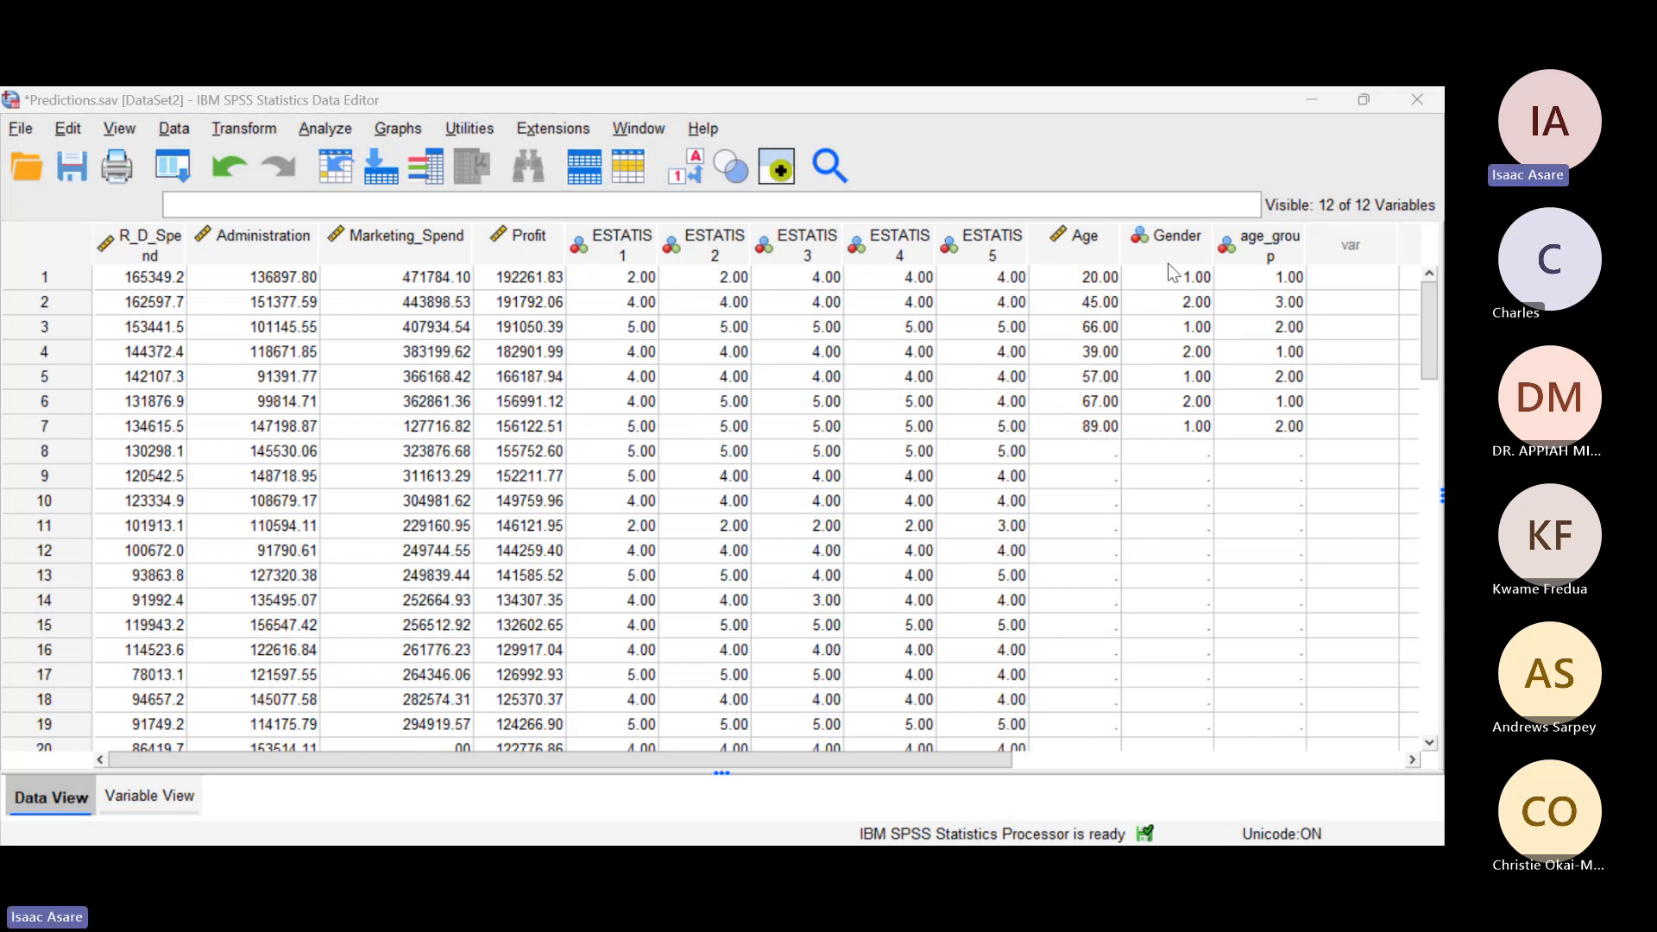
Step: Highlight the Gender and R_D_Spend columns in the Predictions data, and select the empty Gender cell of case 8
click(1184, 243)
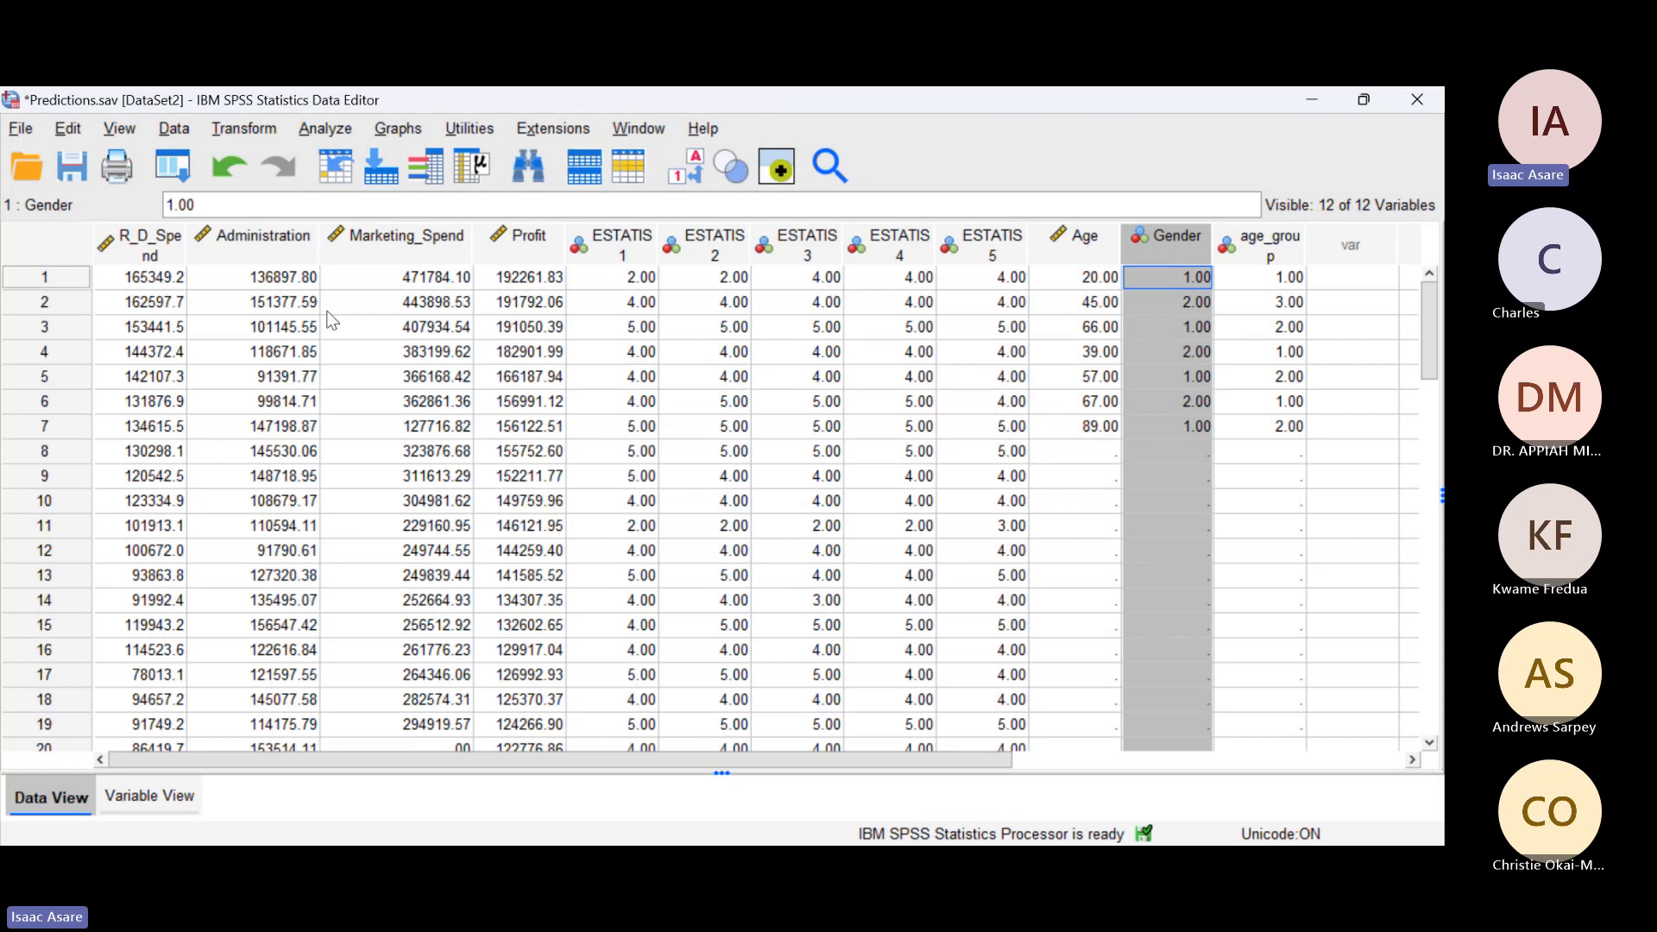
ctrl+click(136, 240)
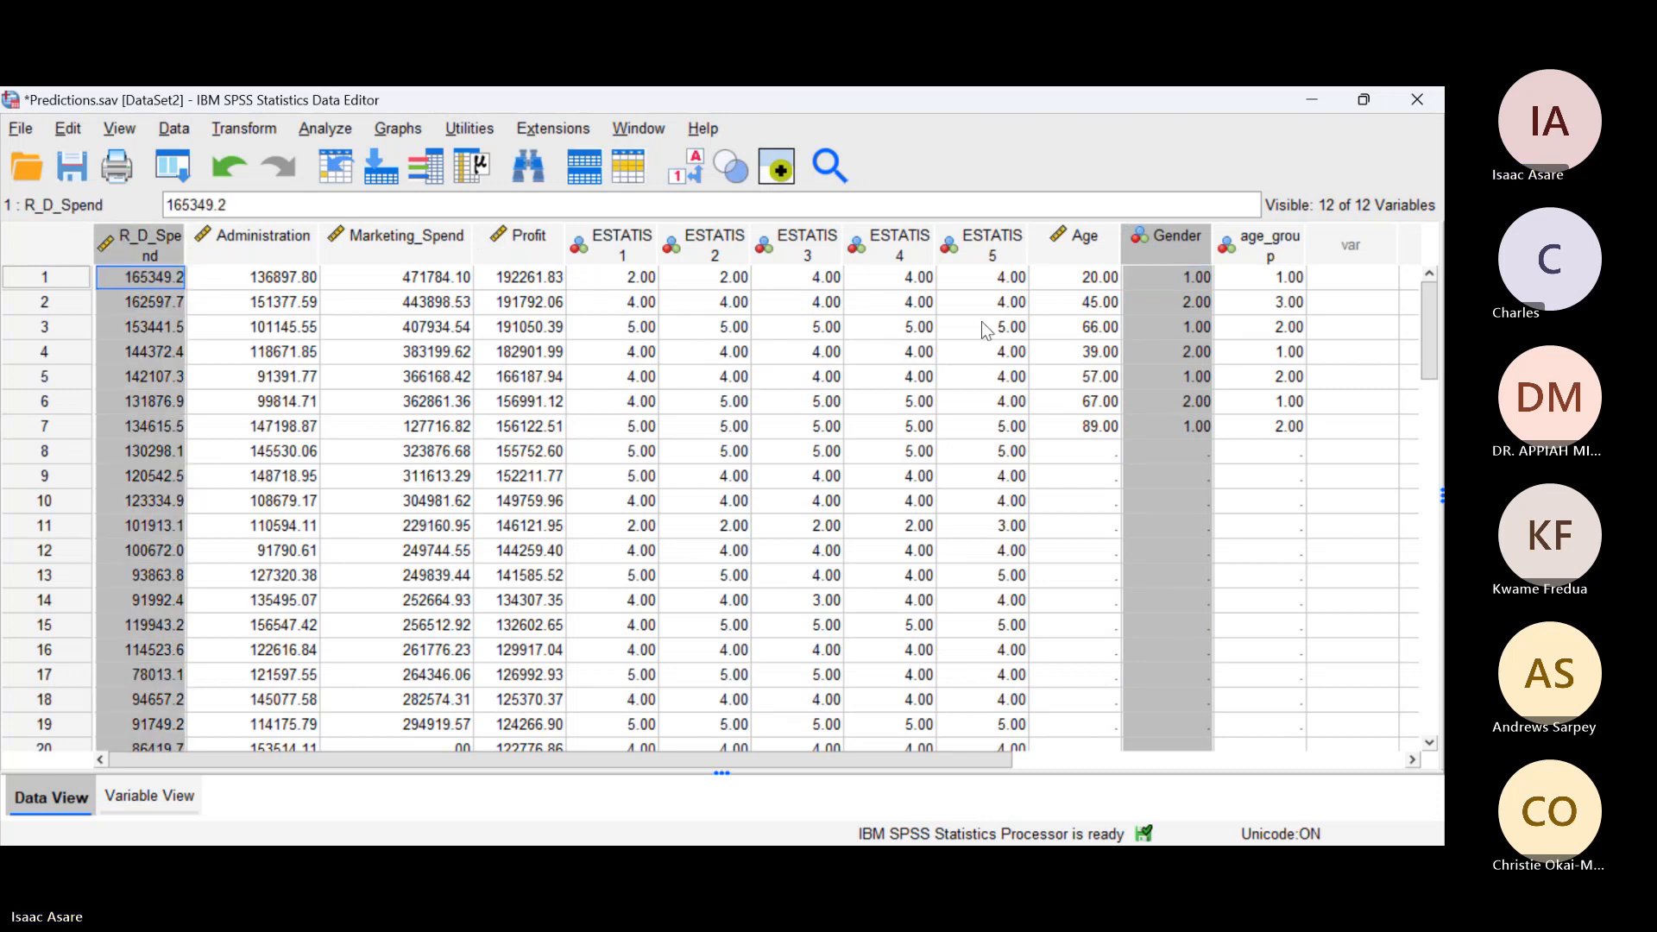
click(1196, 458)
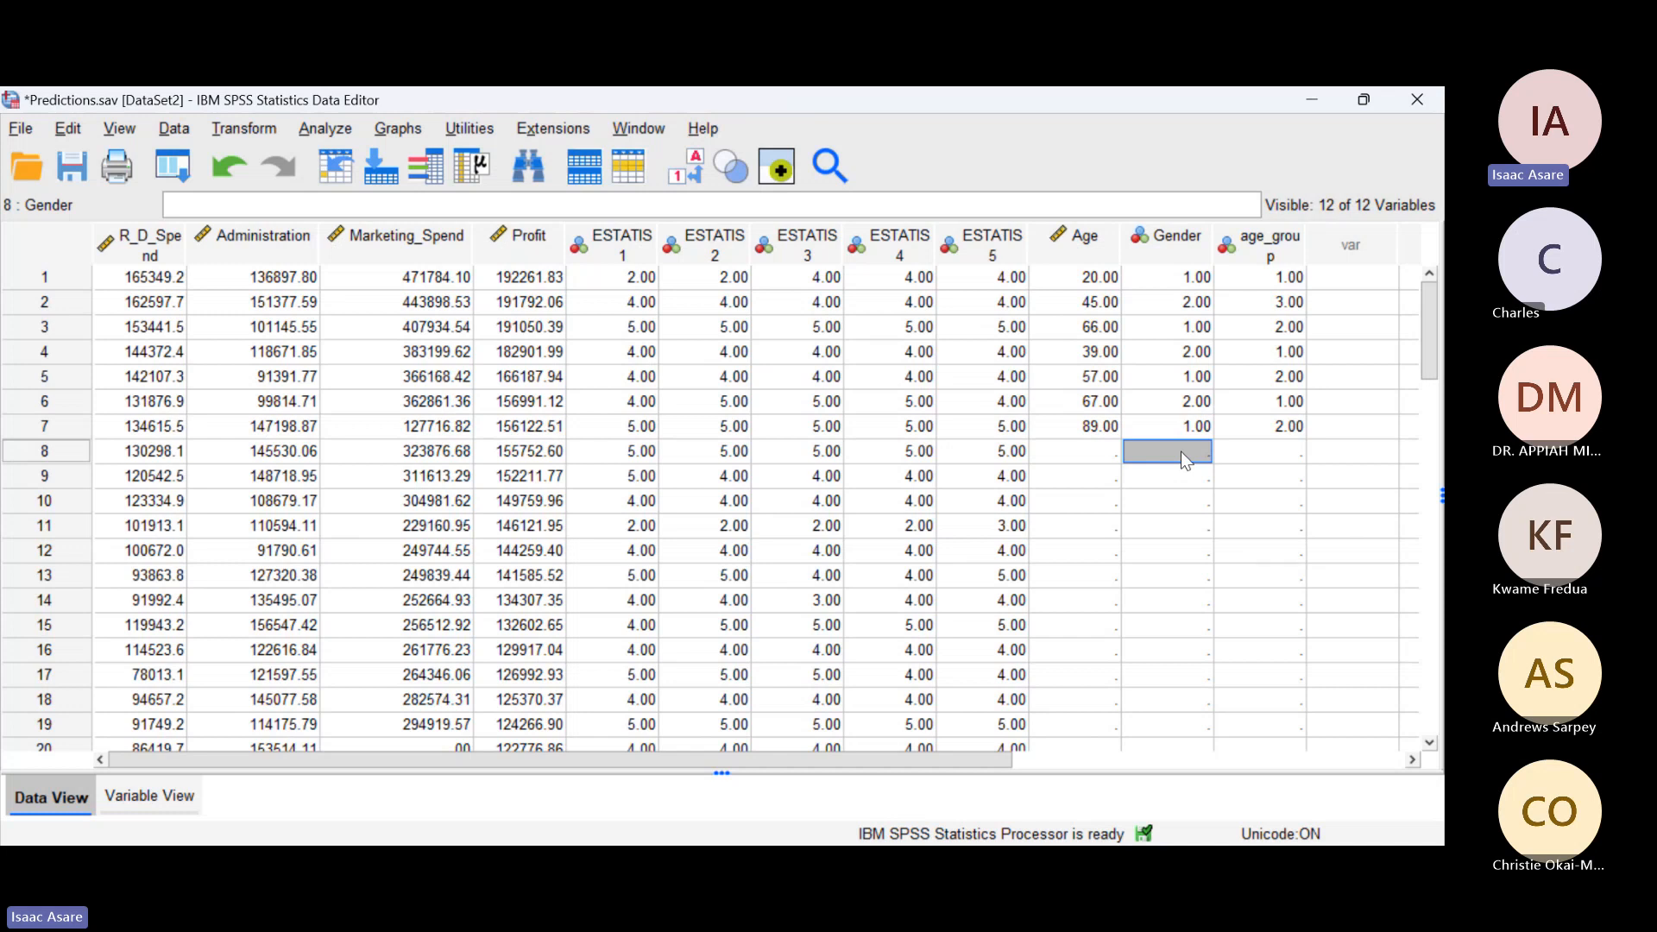
Step: Enter the Gender code 1 for cases 8, 9 and 10 in the Predictions data
scroll(1095, 546, down, 14)
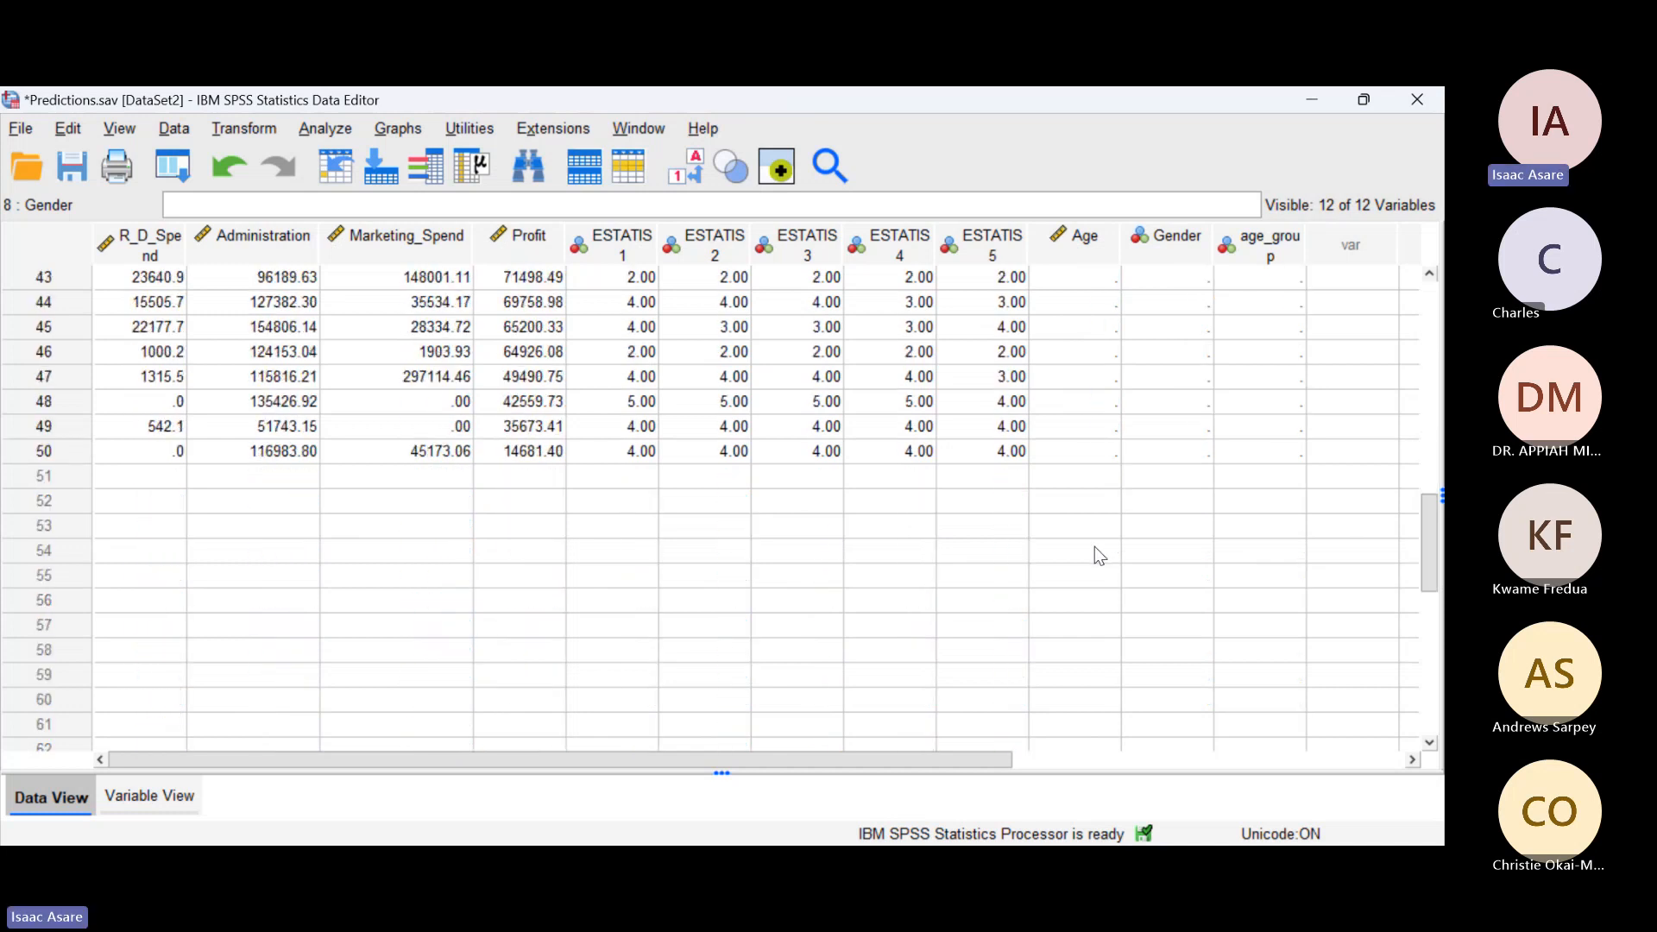
scroll(1095, 547, up, 14)
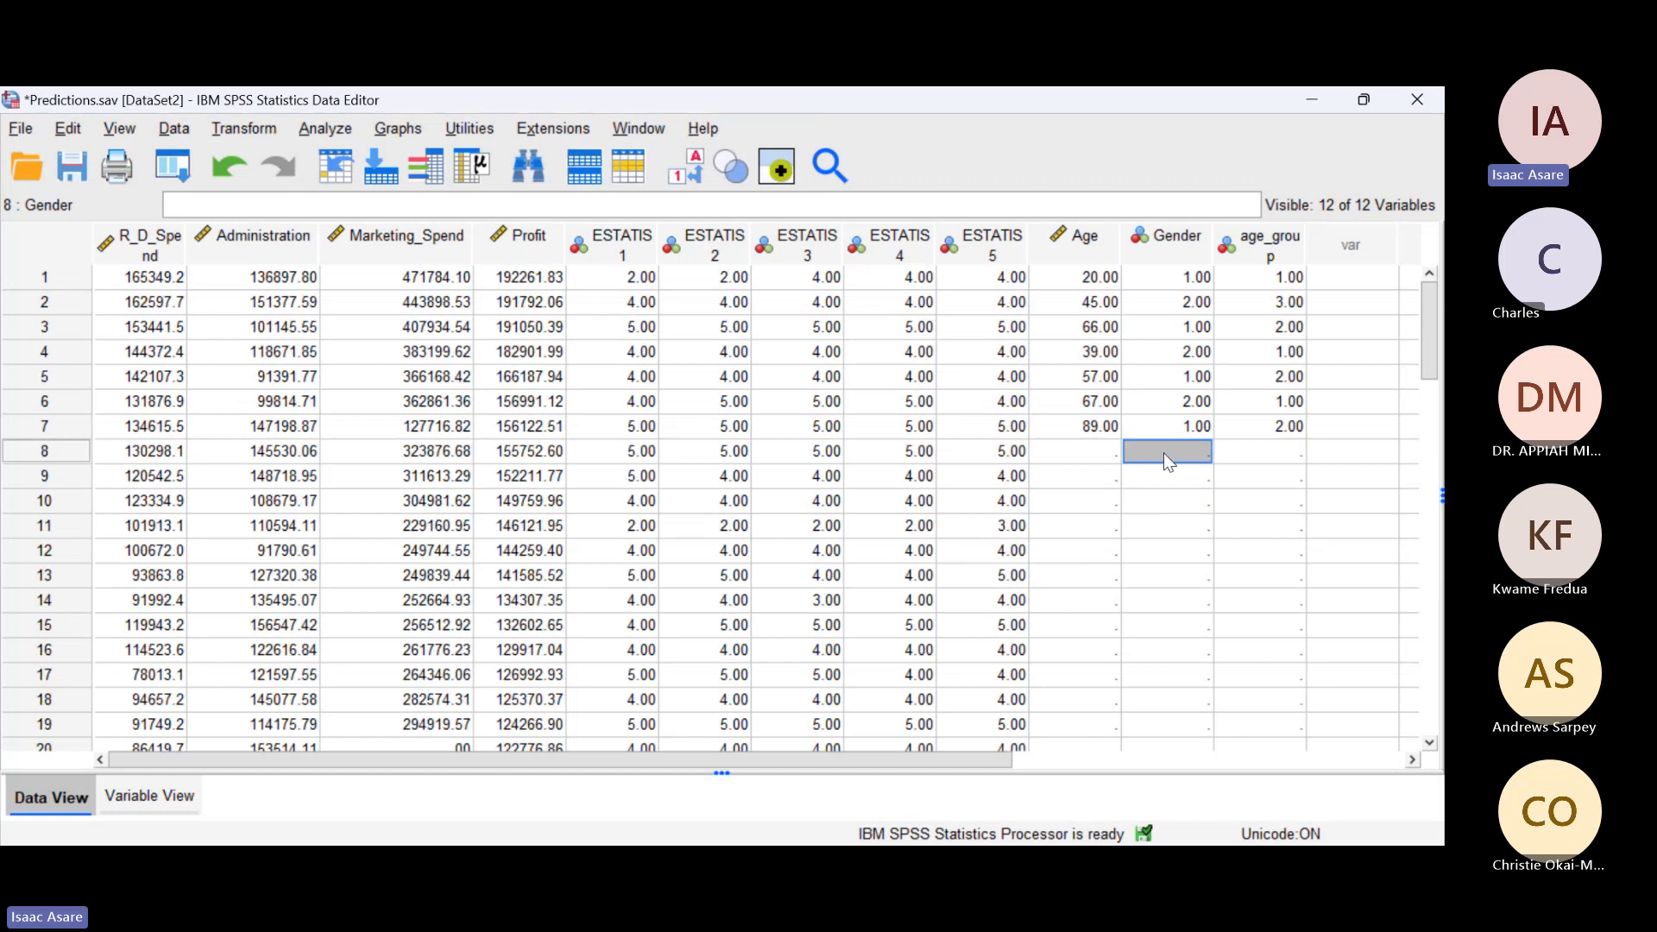
text(1)
key(Return)
text(1)
key(Return)
text(1)
key(Return)
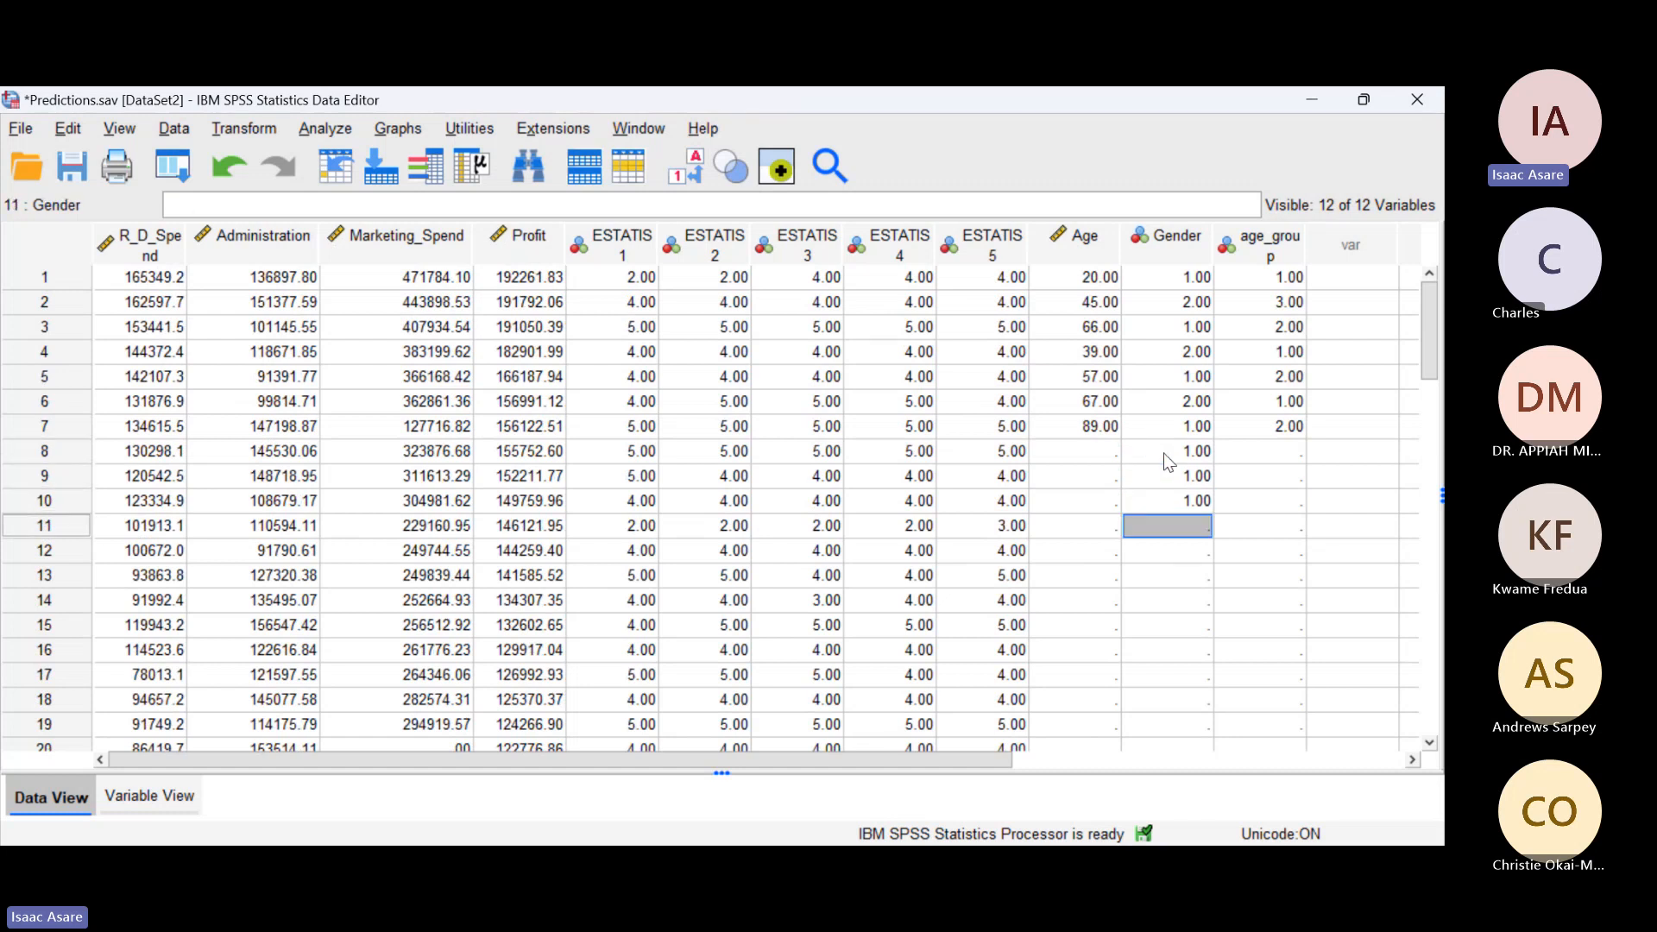
Step: Enter the Gender codes 2, 2, 1, 1, 2, 2, 1 for cases 11 to 17 and 2 for cases 18 to 21
text(2 2 1 1 2 2 1)
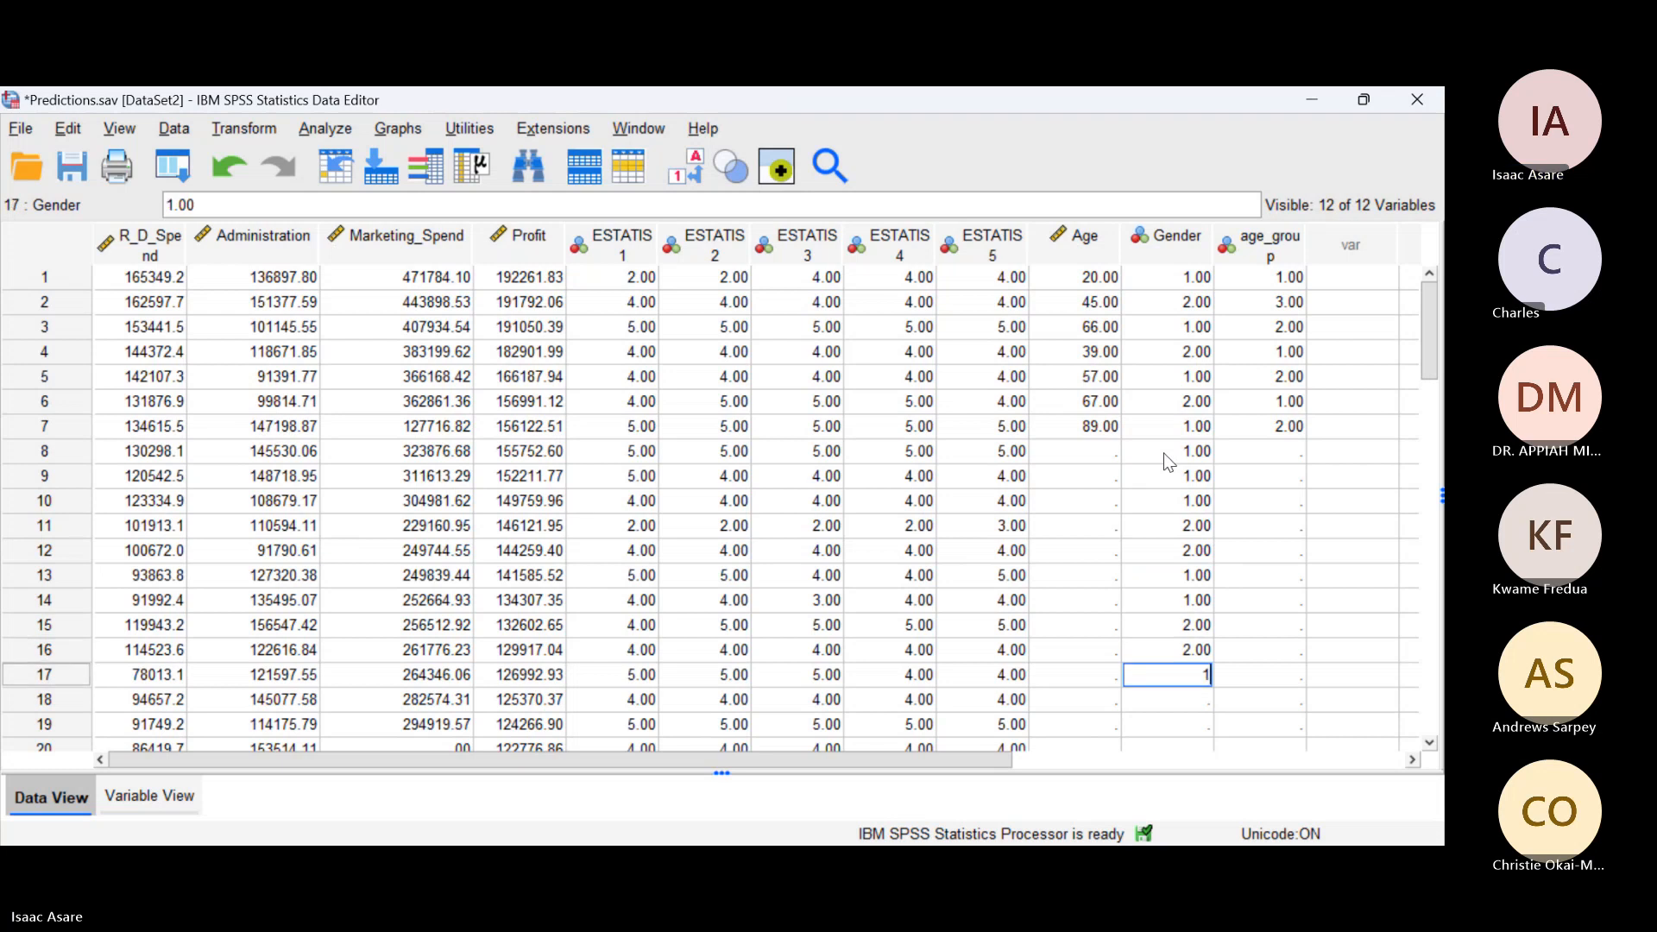
key(Return)
text(2 2 2 2 )
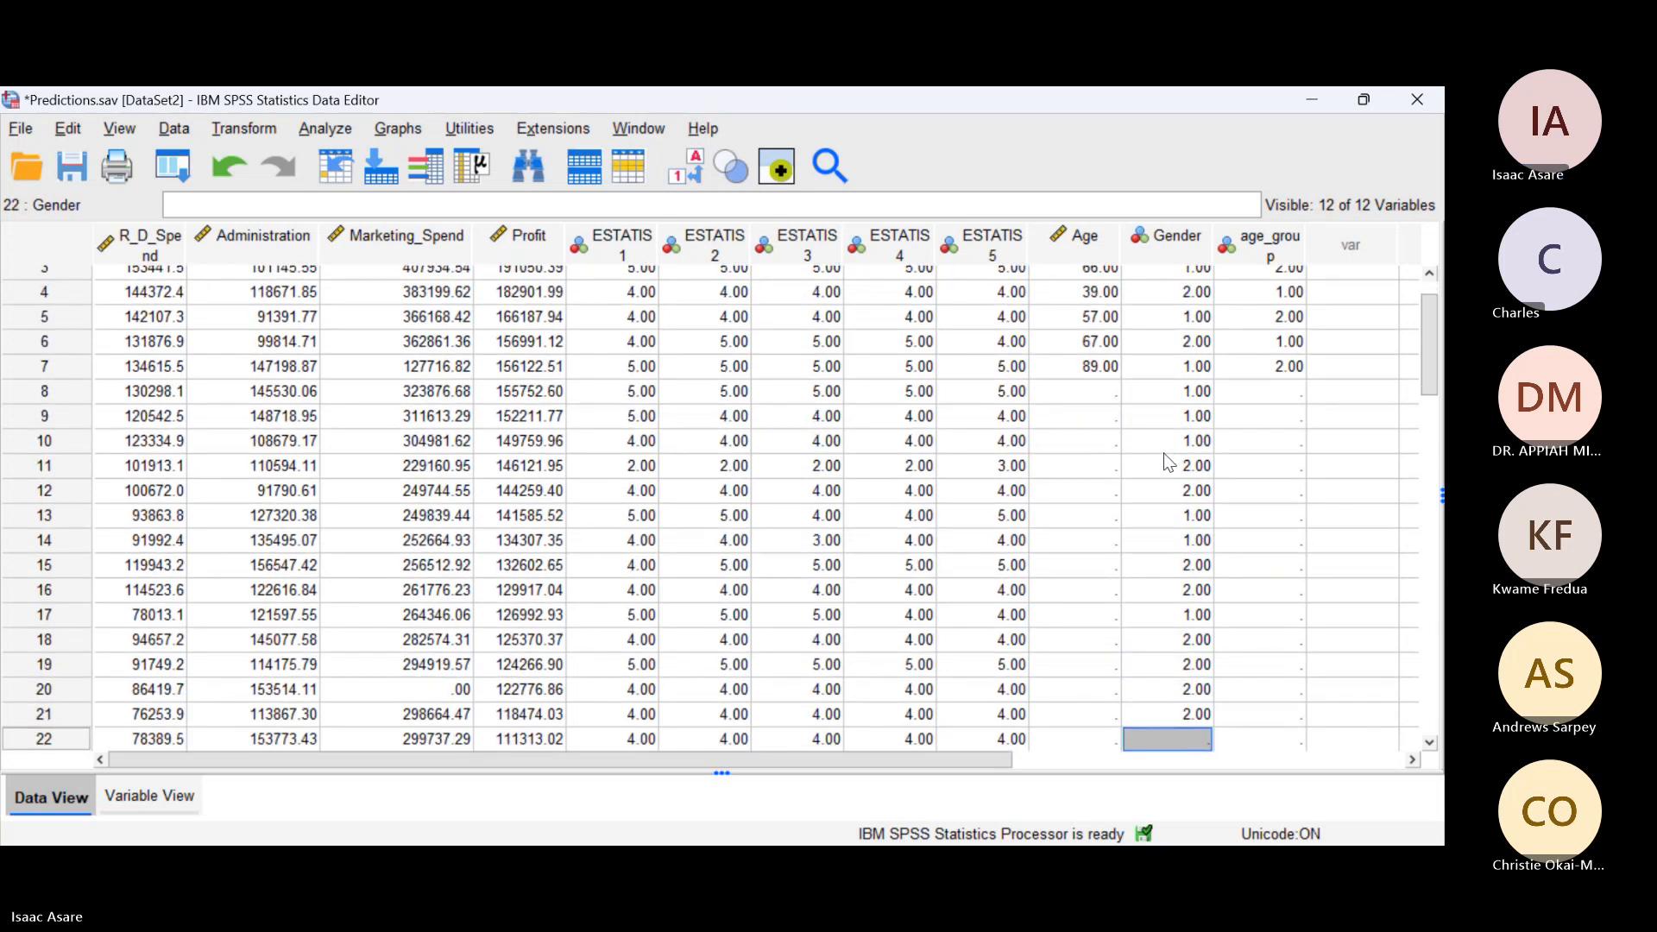
text(1 1 1 1 1 2 )
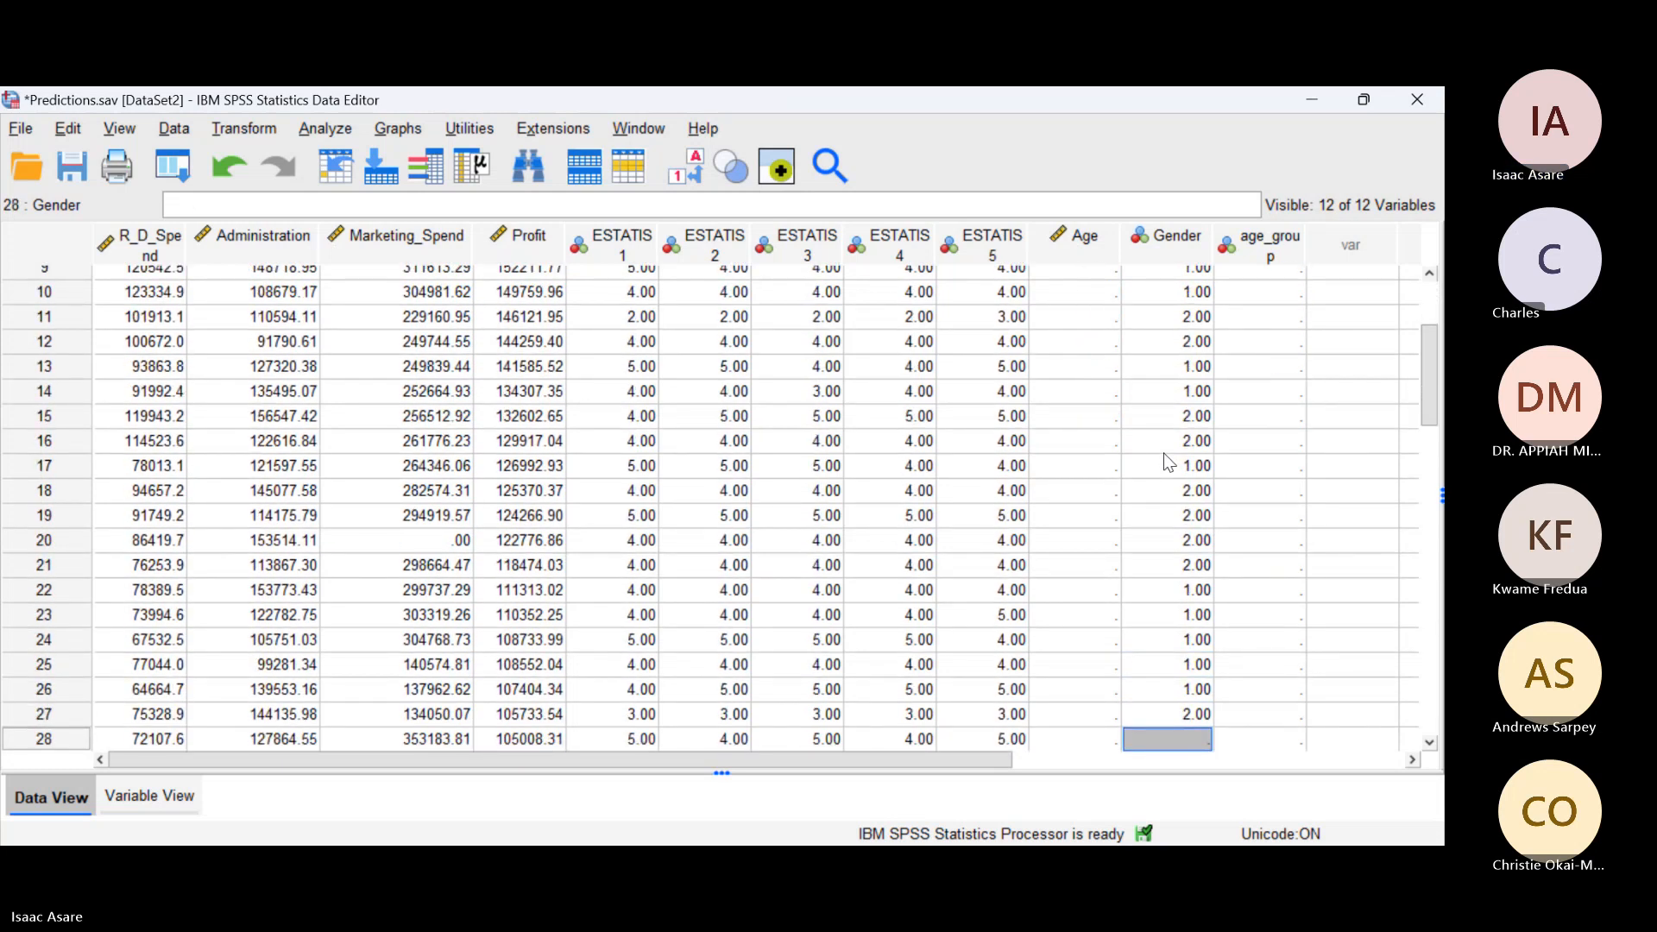
text(2 2 2 2 2 2 2 2 )
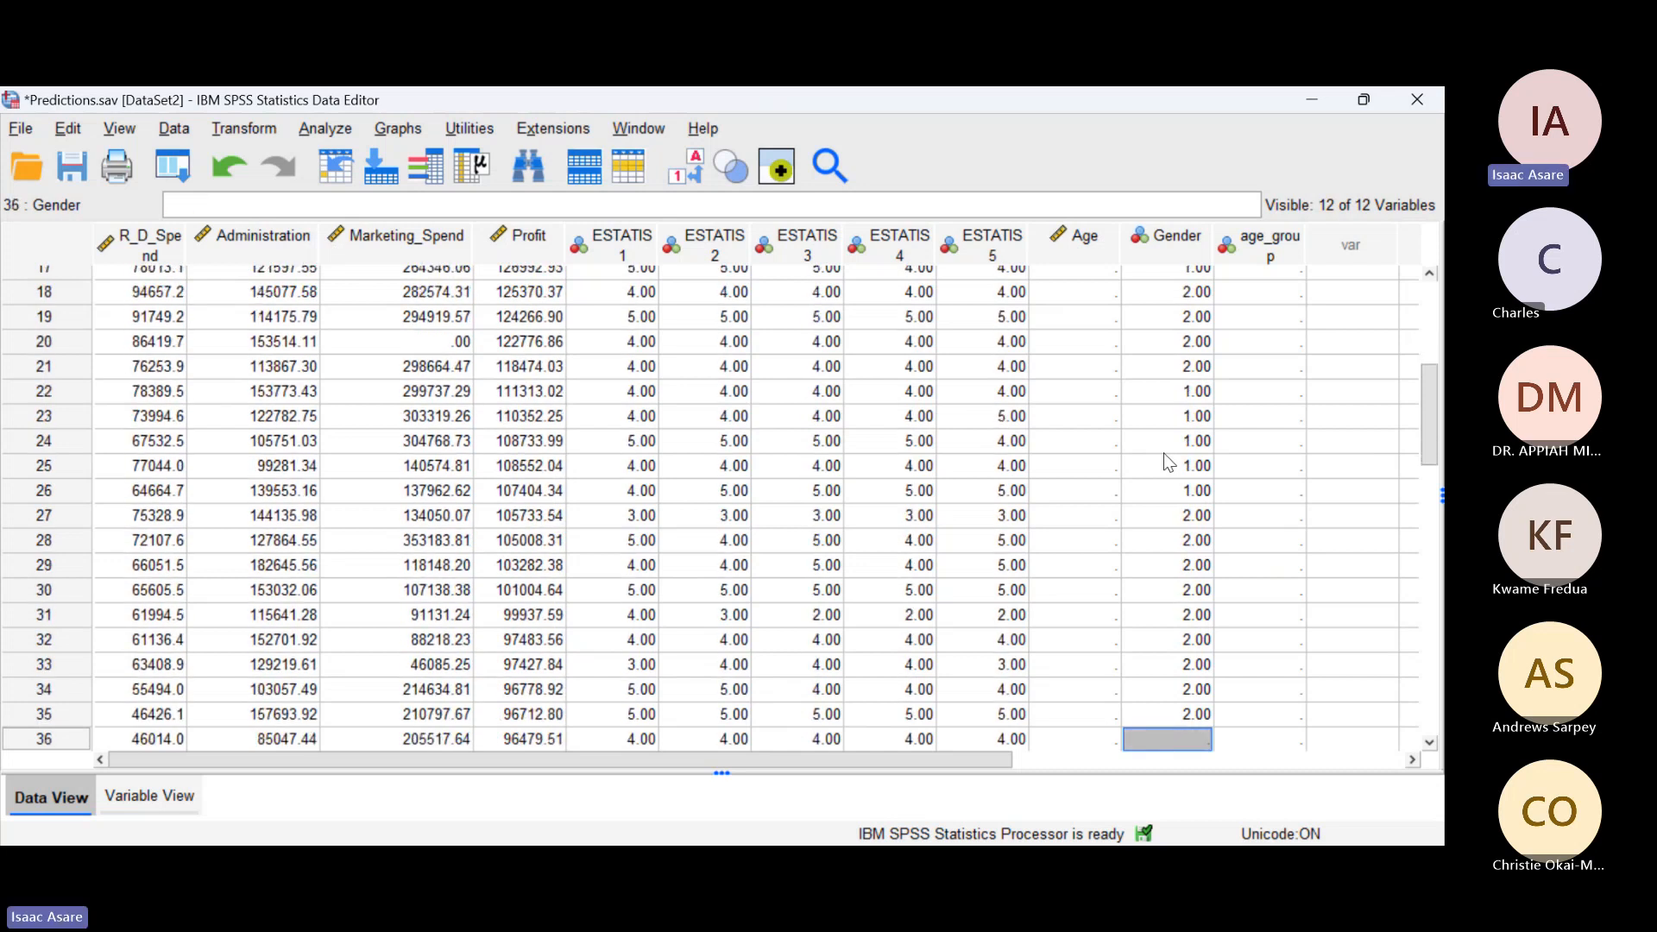
text(2 2 1 1 1 1 1 1 1)
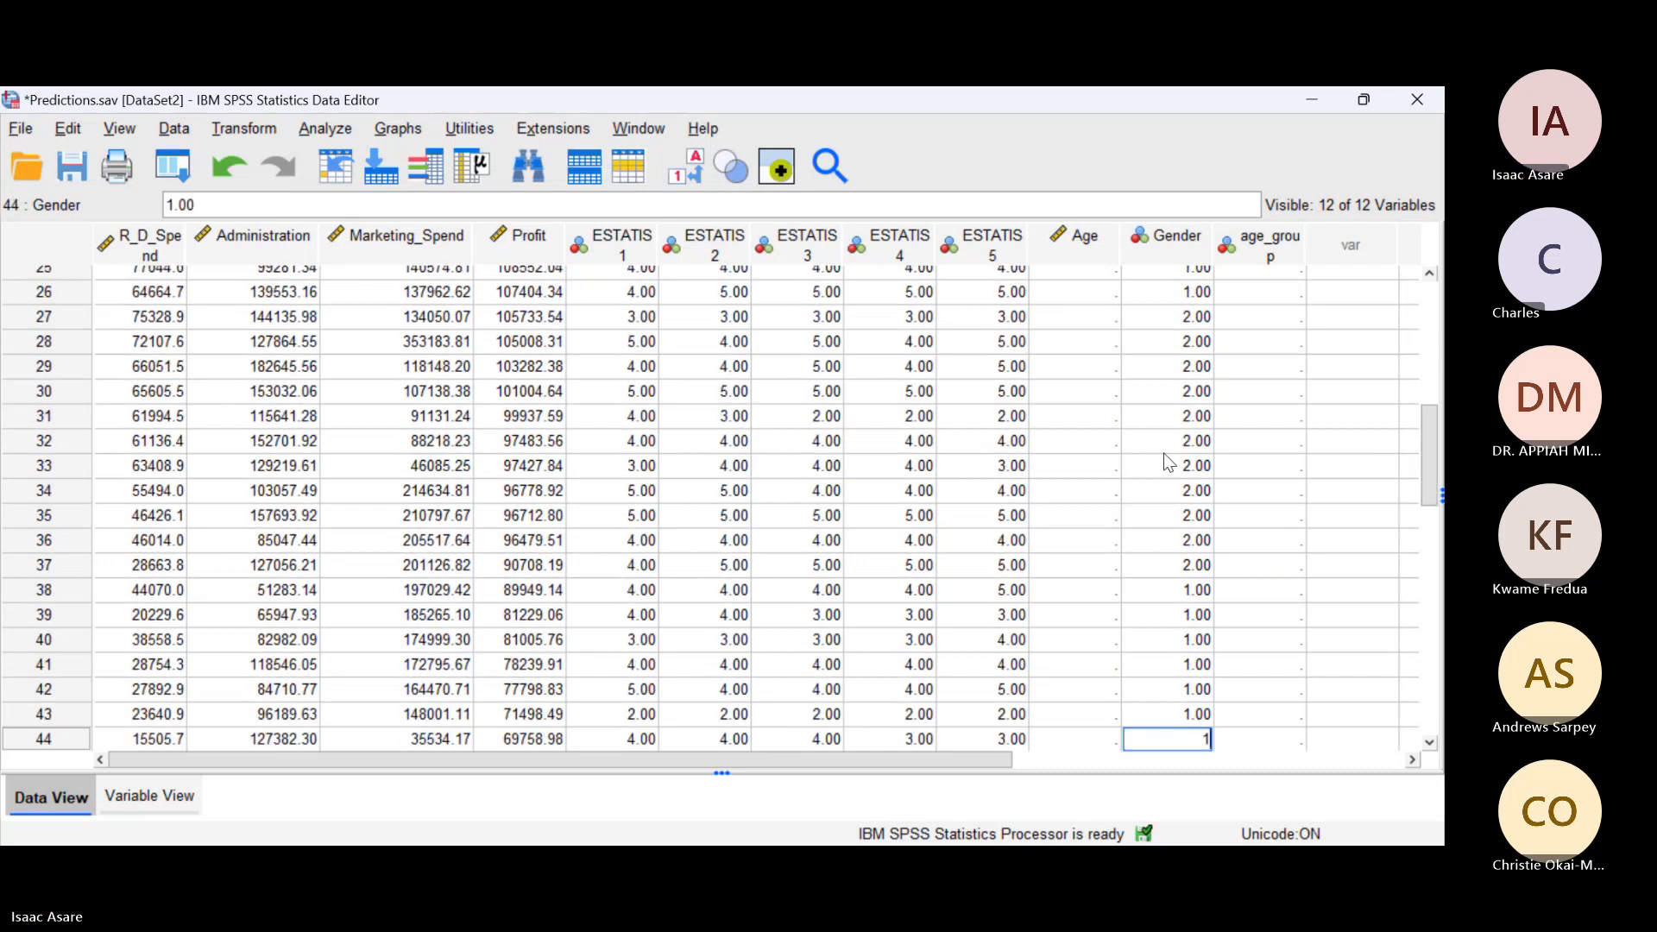
text( 2 2 2 2 2 )
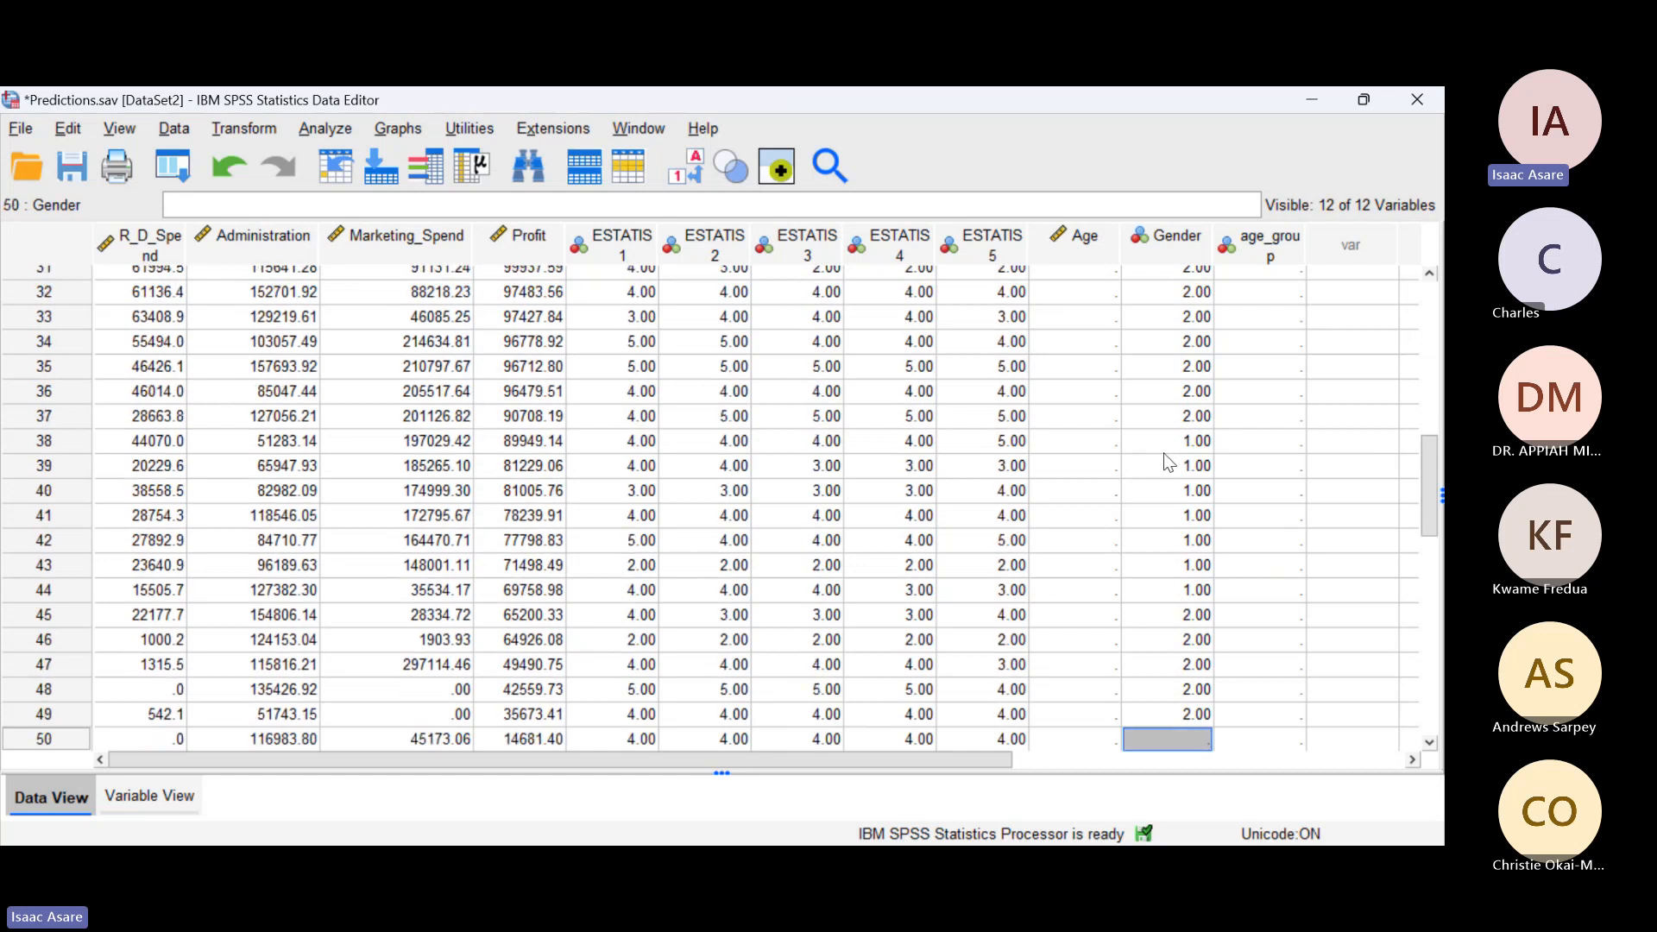
text(1)
Step: Fill Gender for cases 22 to 50: 1 in 22–26, 2 in 27–37, 1 in 38–44, 2 in 45–49 and 1 in 50
key(Return)
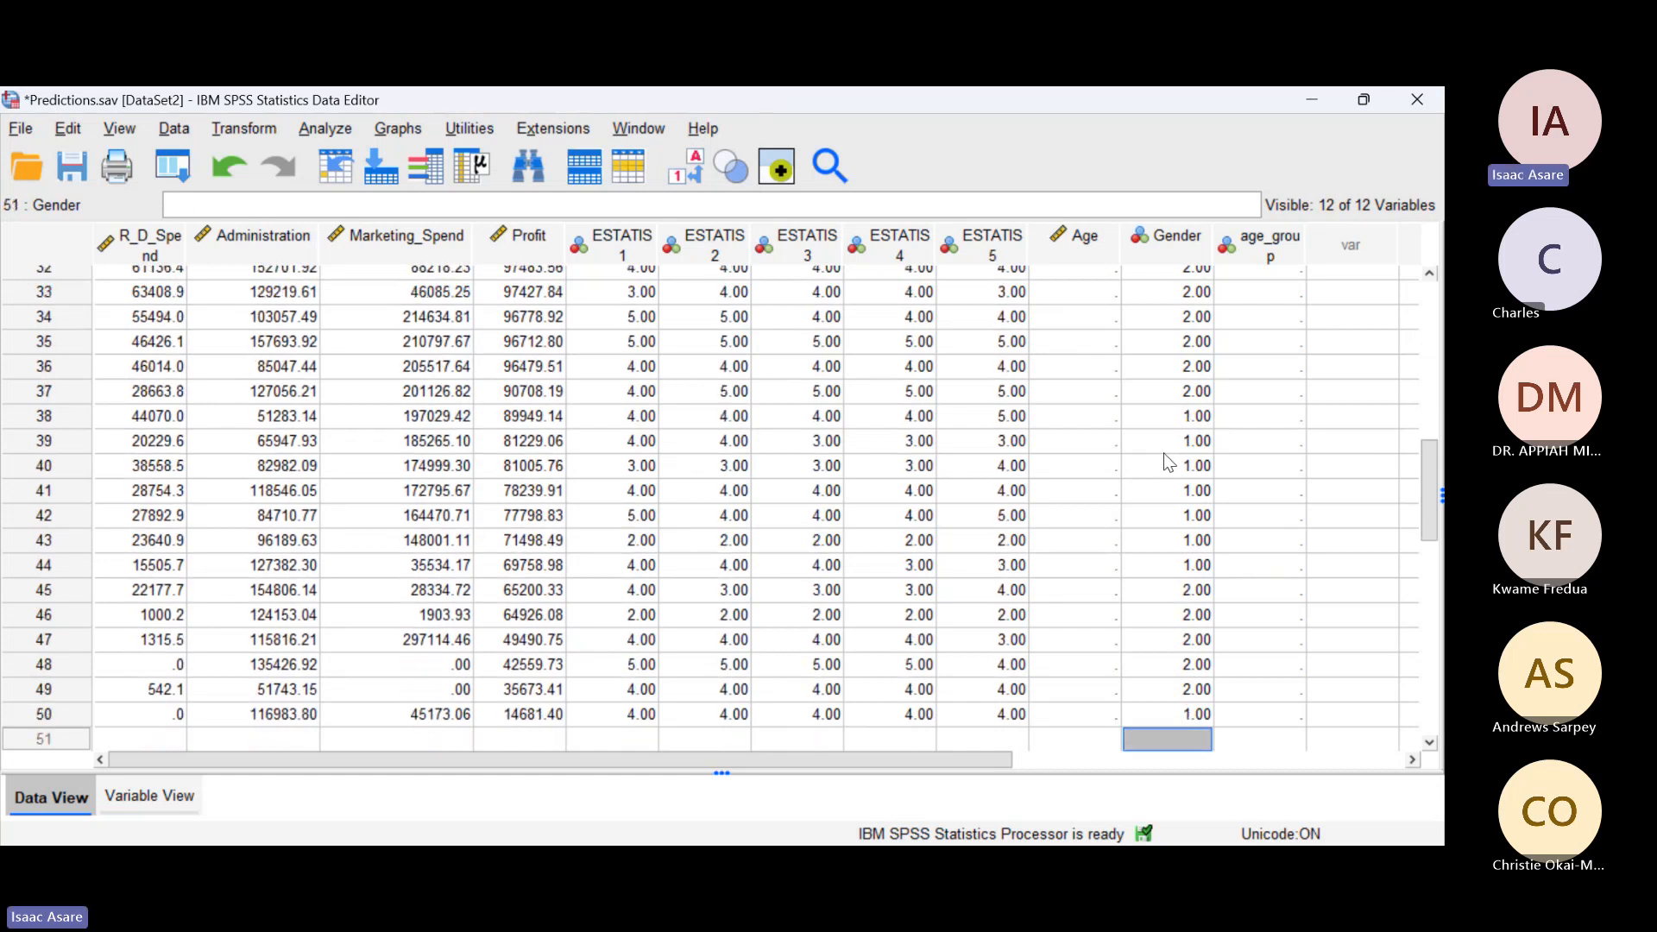
Step: Check the filled Gender column, open the Explore procedure under Descriptive Statistics and reposition its dialog
scroll(1200, 484, up, 4)
scroll(1199, 484, up, 7)
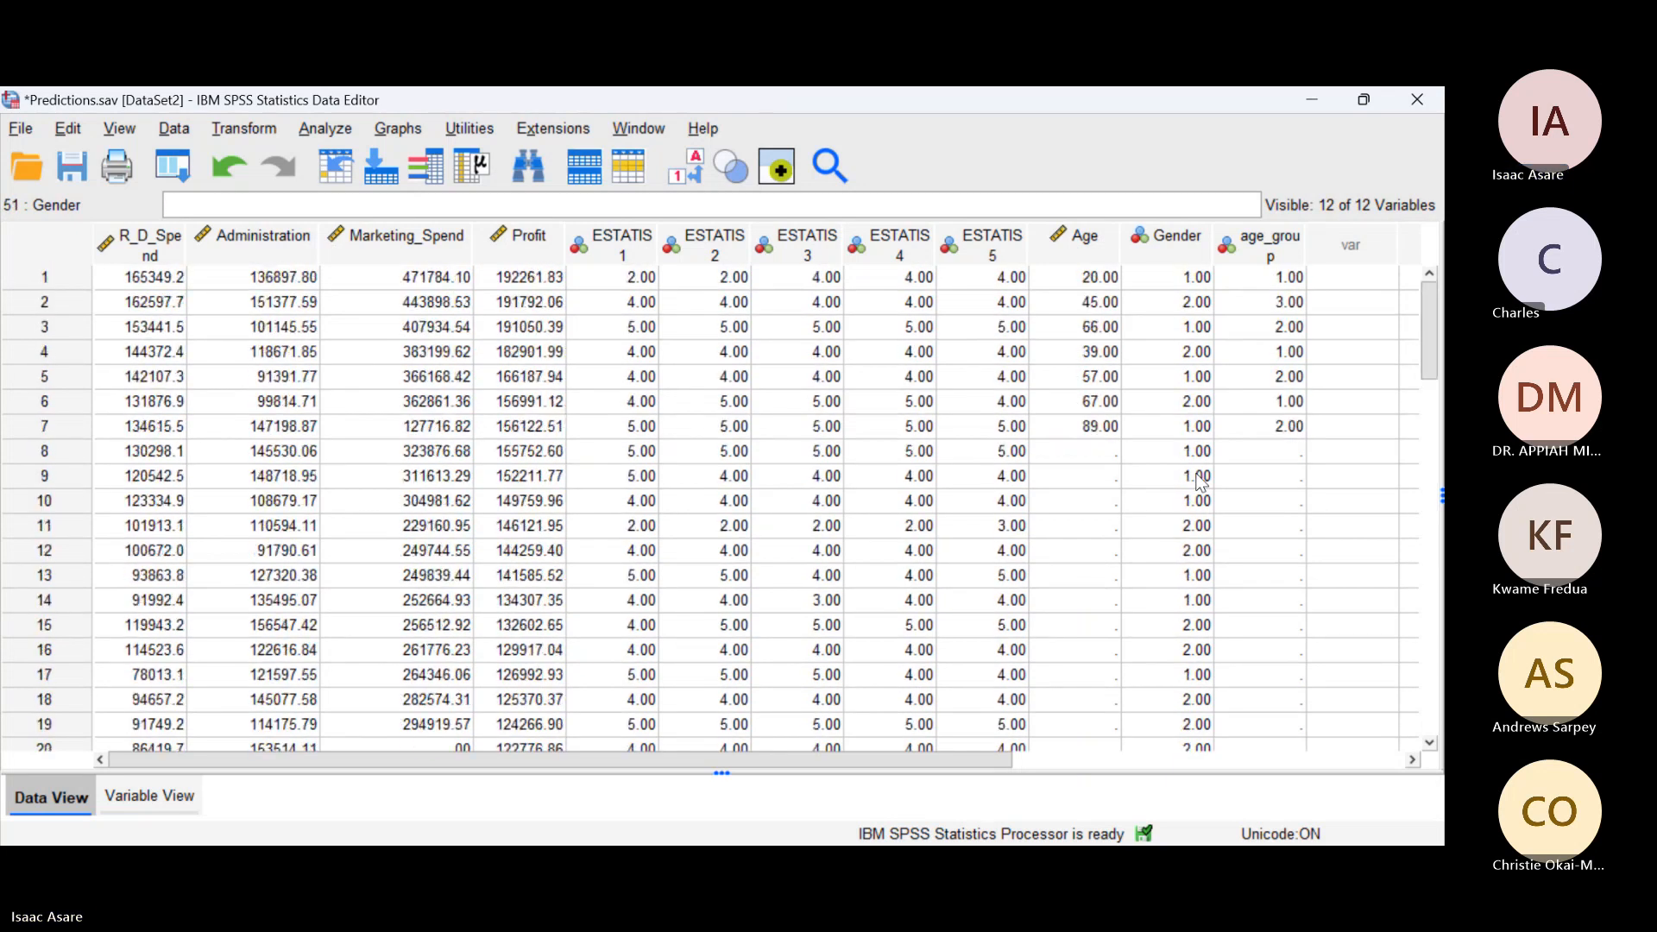
scroll(1199, 483, down, 10)
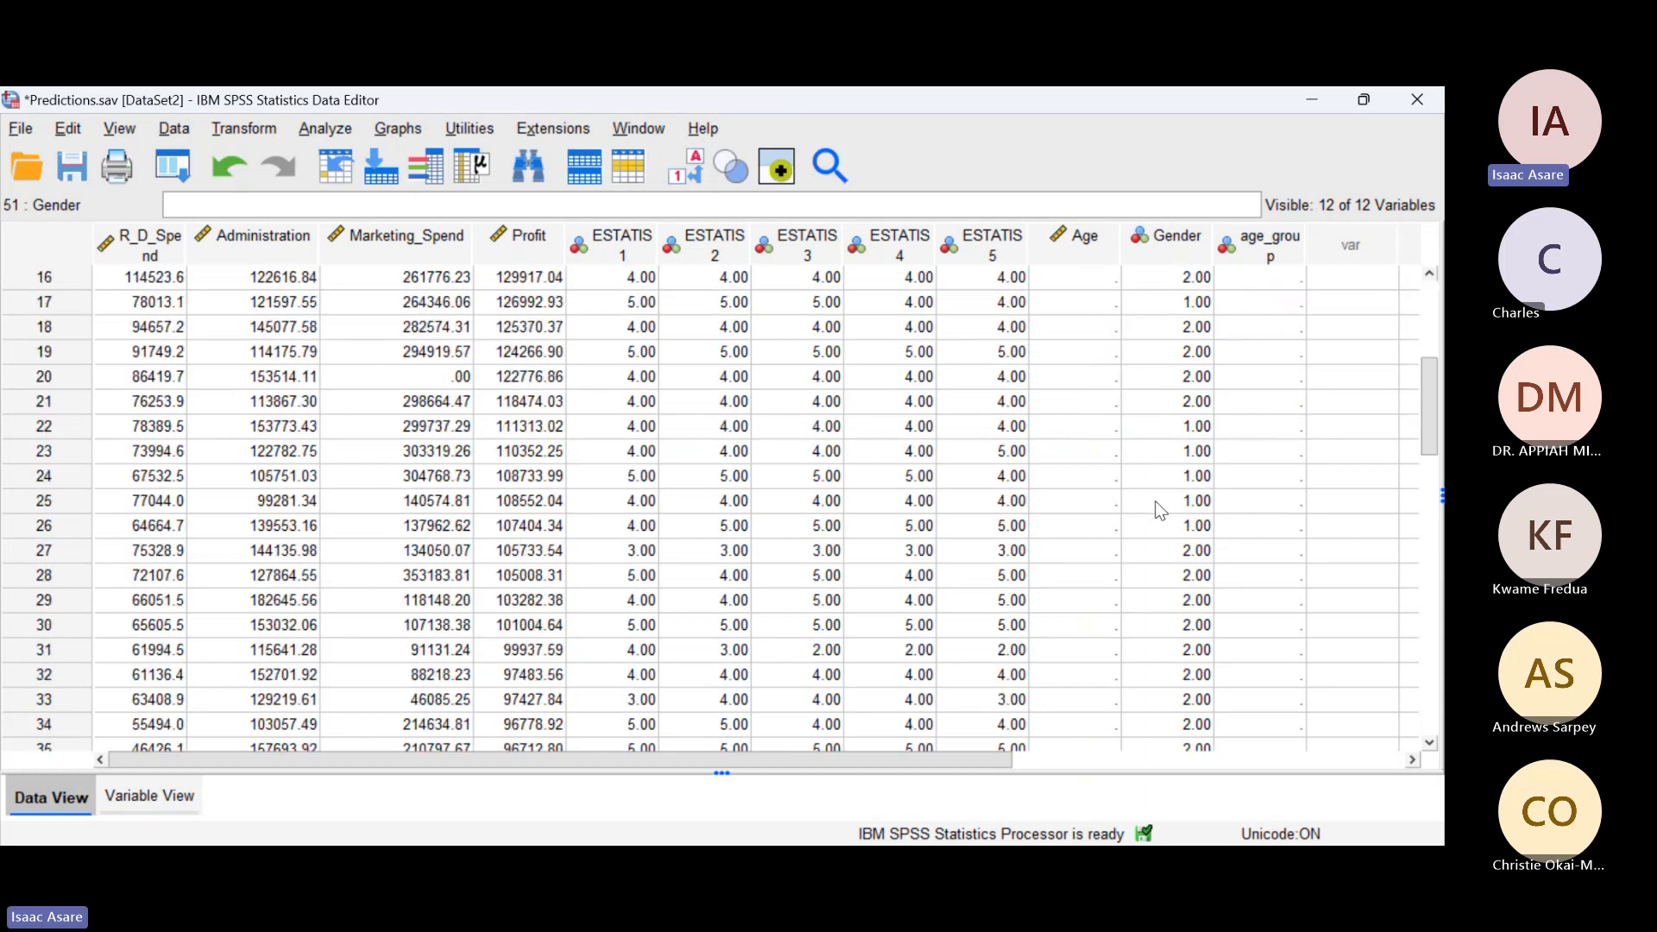
scroll(1158, 500, up, 3)
scroll(1158, 501, up, 7)
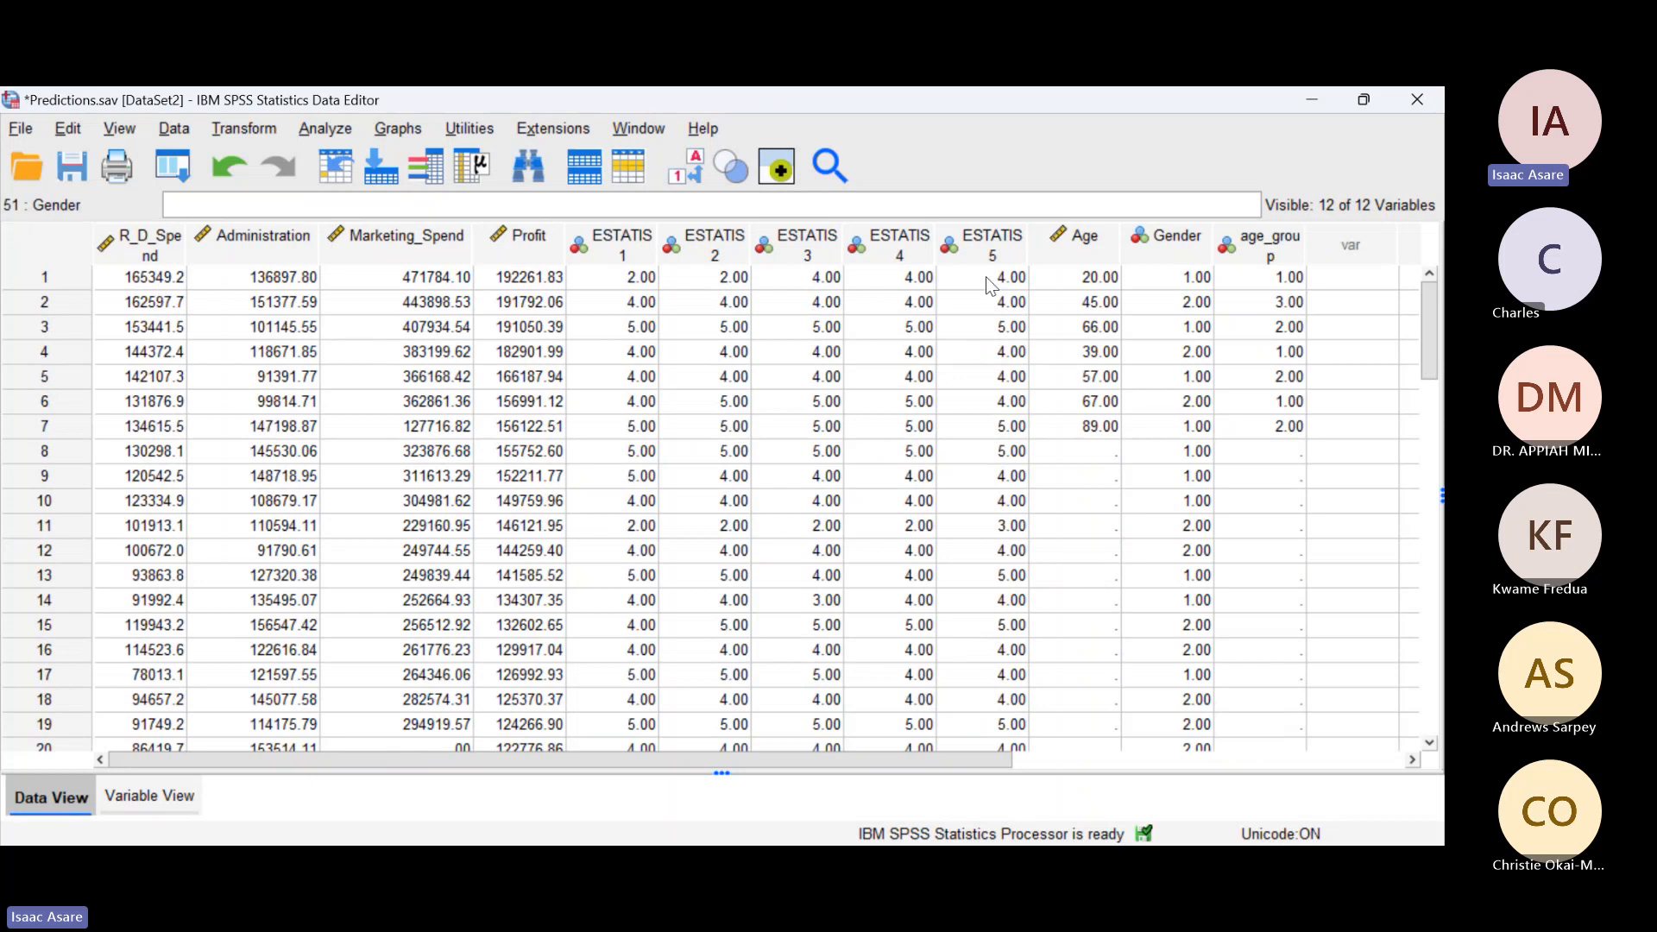
mouse_move(1180, 246)
click(321, 129)
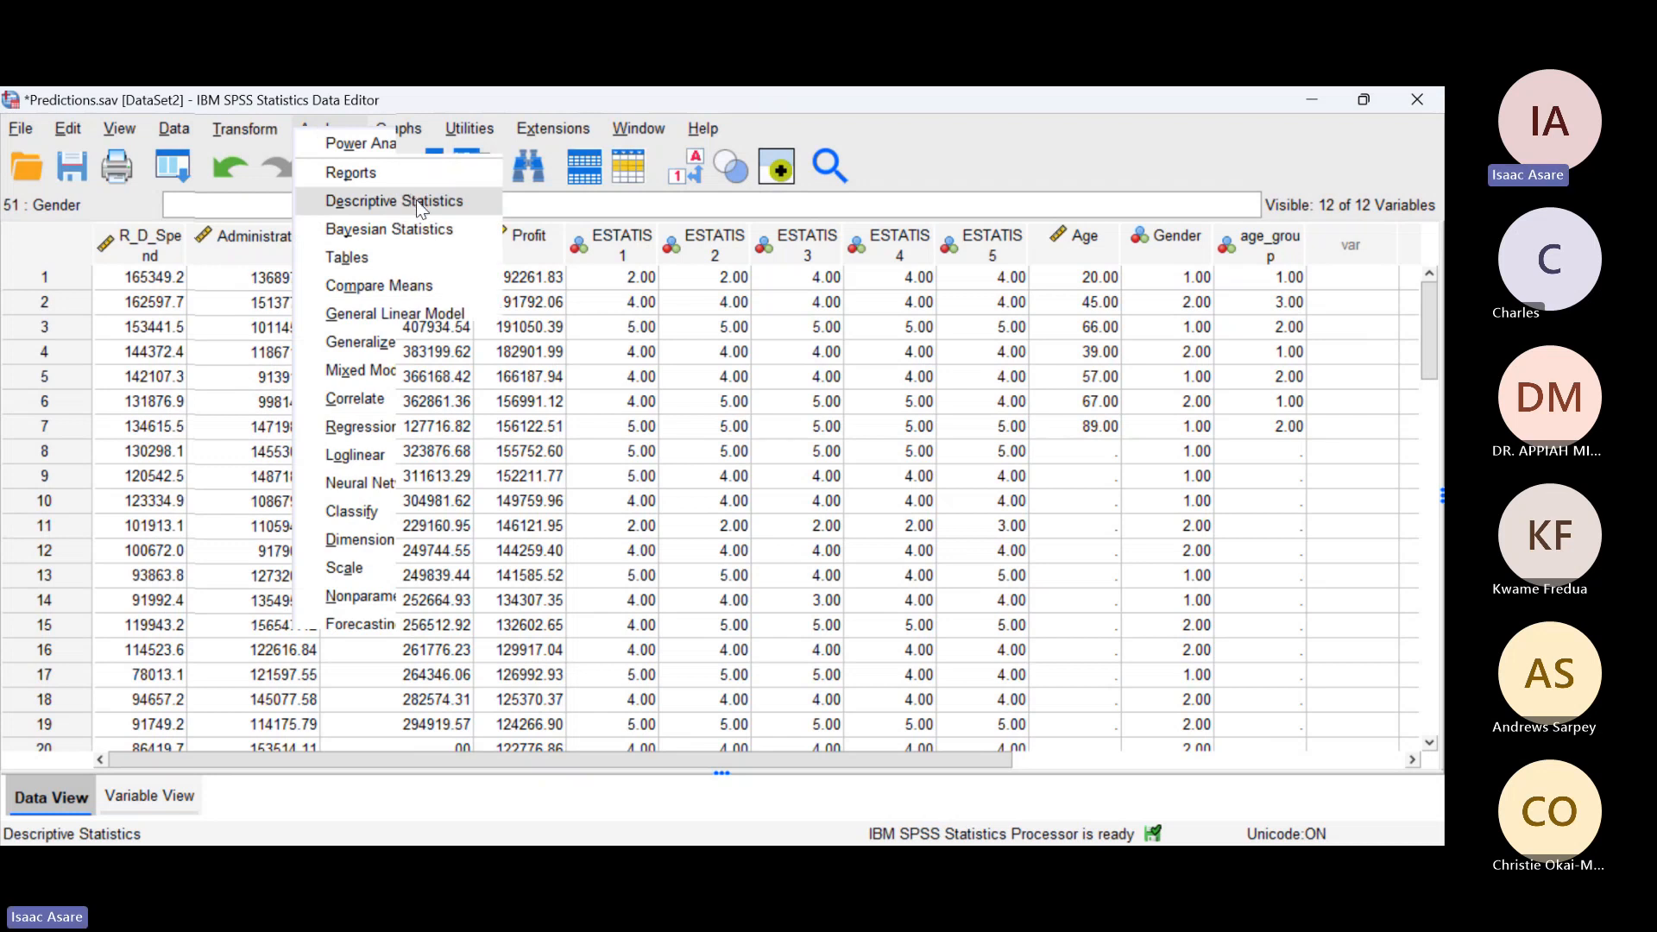
click(663, 276)
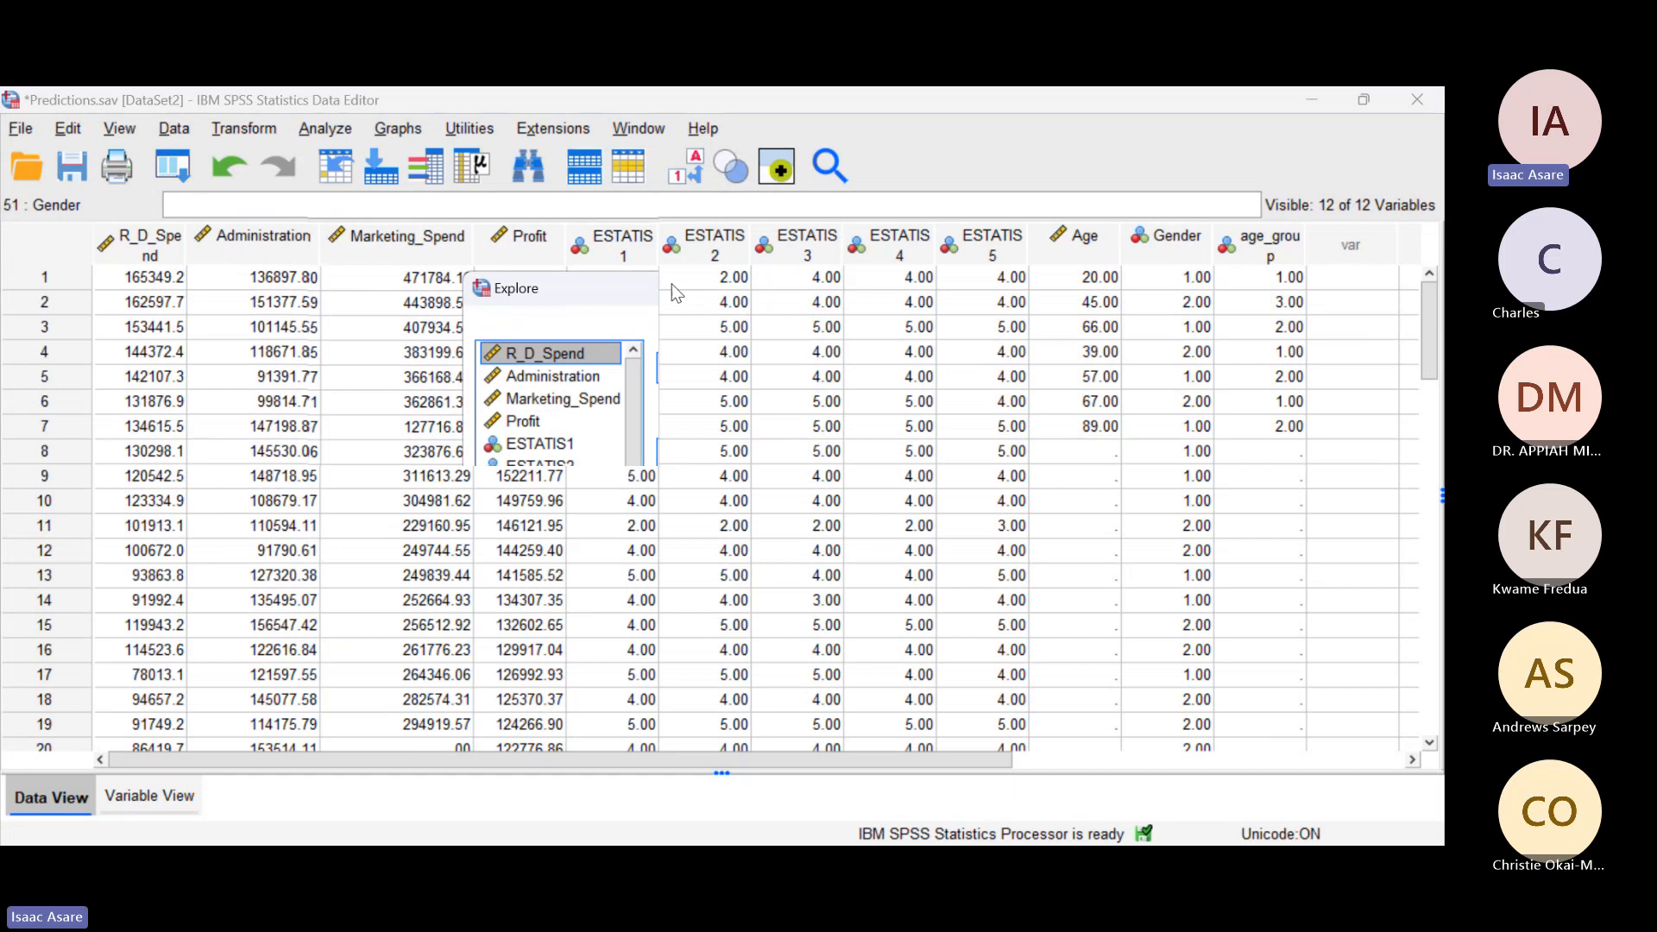
drag(676, 294, 466, 184)
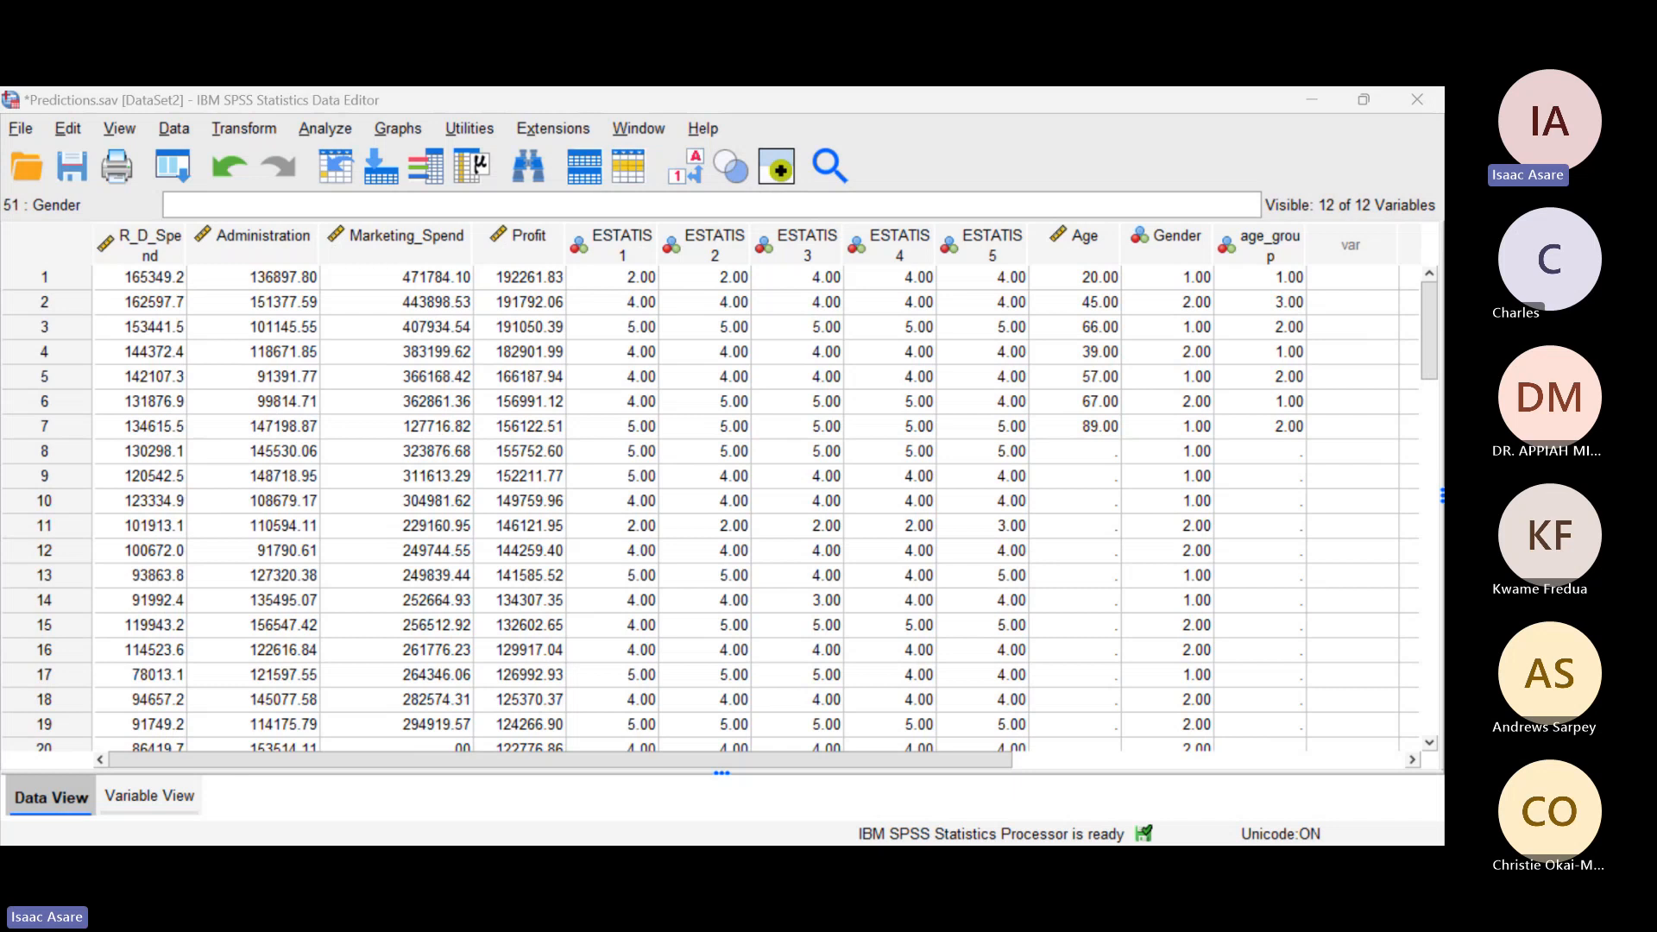
click(707, 321)
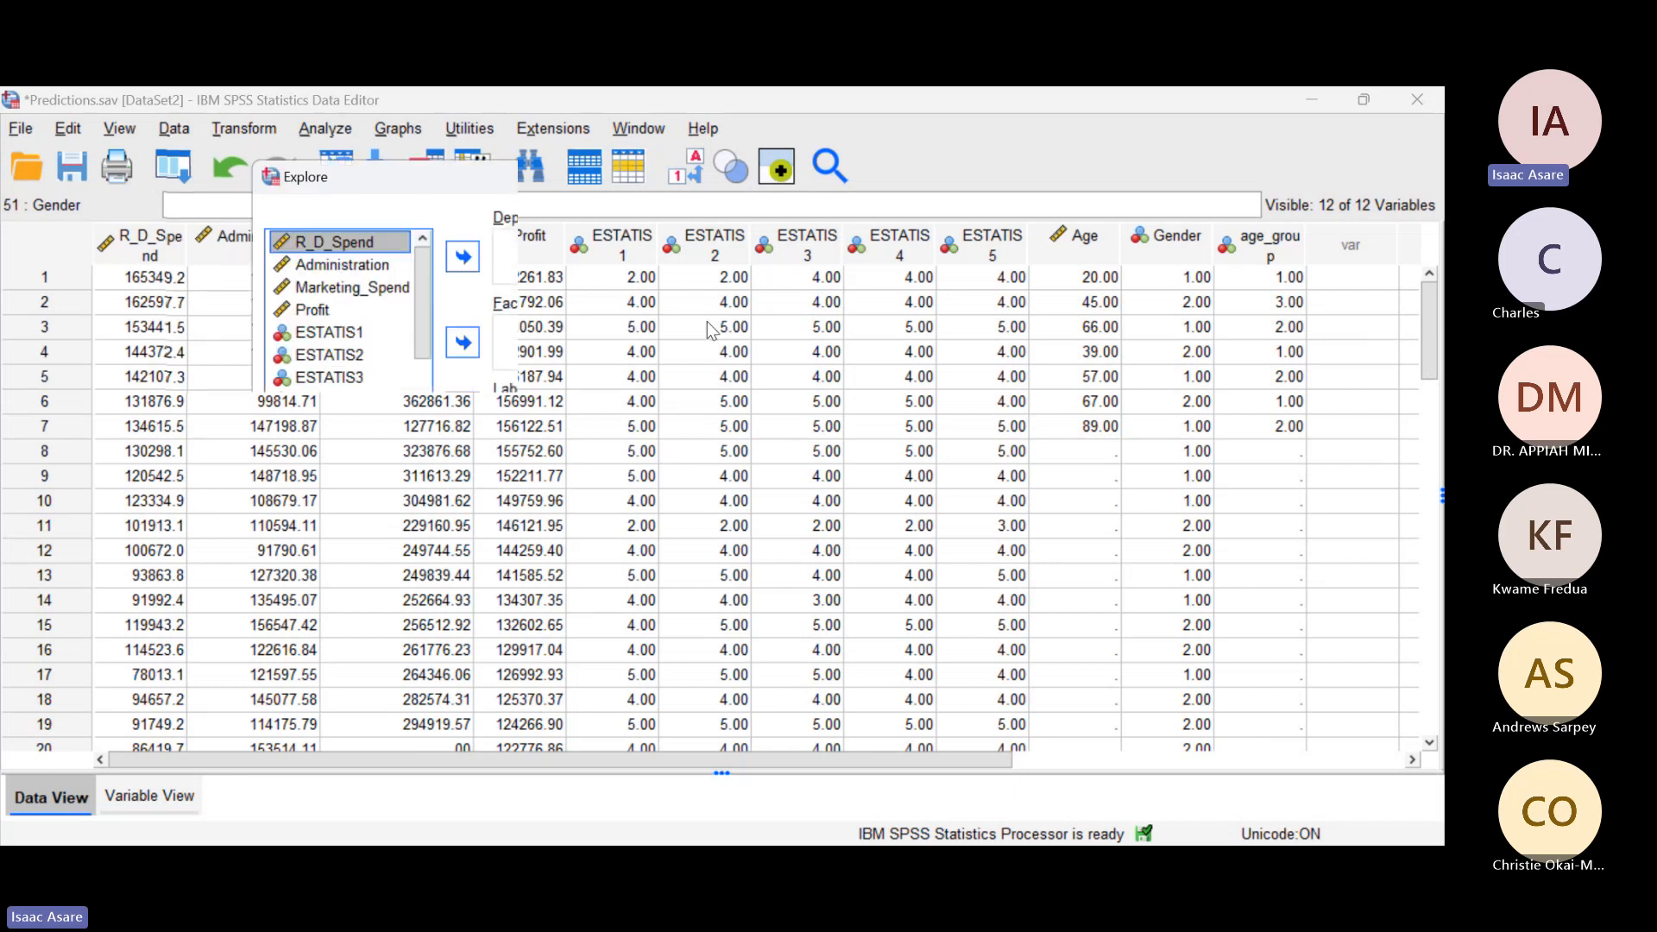
Step: Set R_D_Spend, Administration, Marketing_Spend and Profit as the Explore dependent variables, with Gender as the factor
ctrl+click(334, 262)
ctrl+click(339, 294)
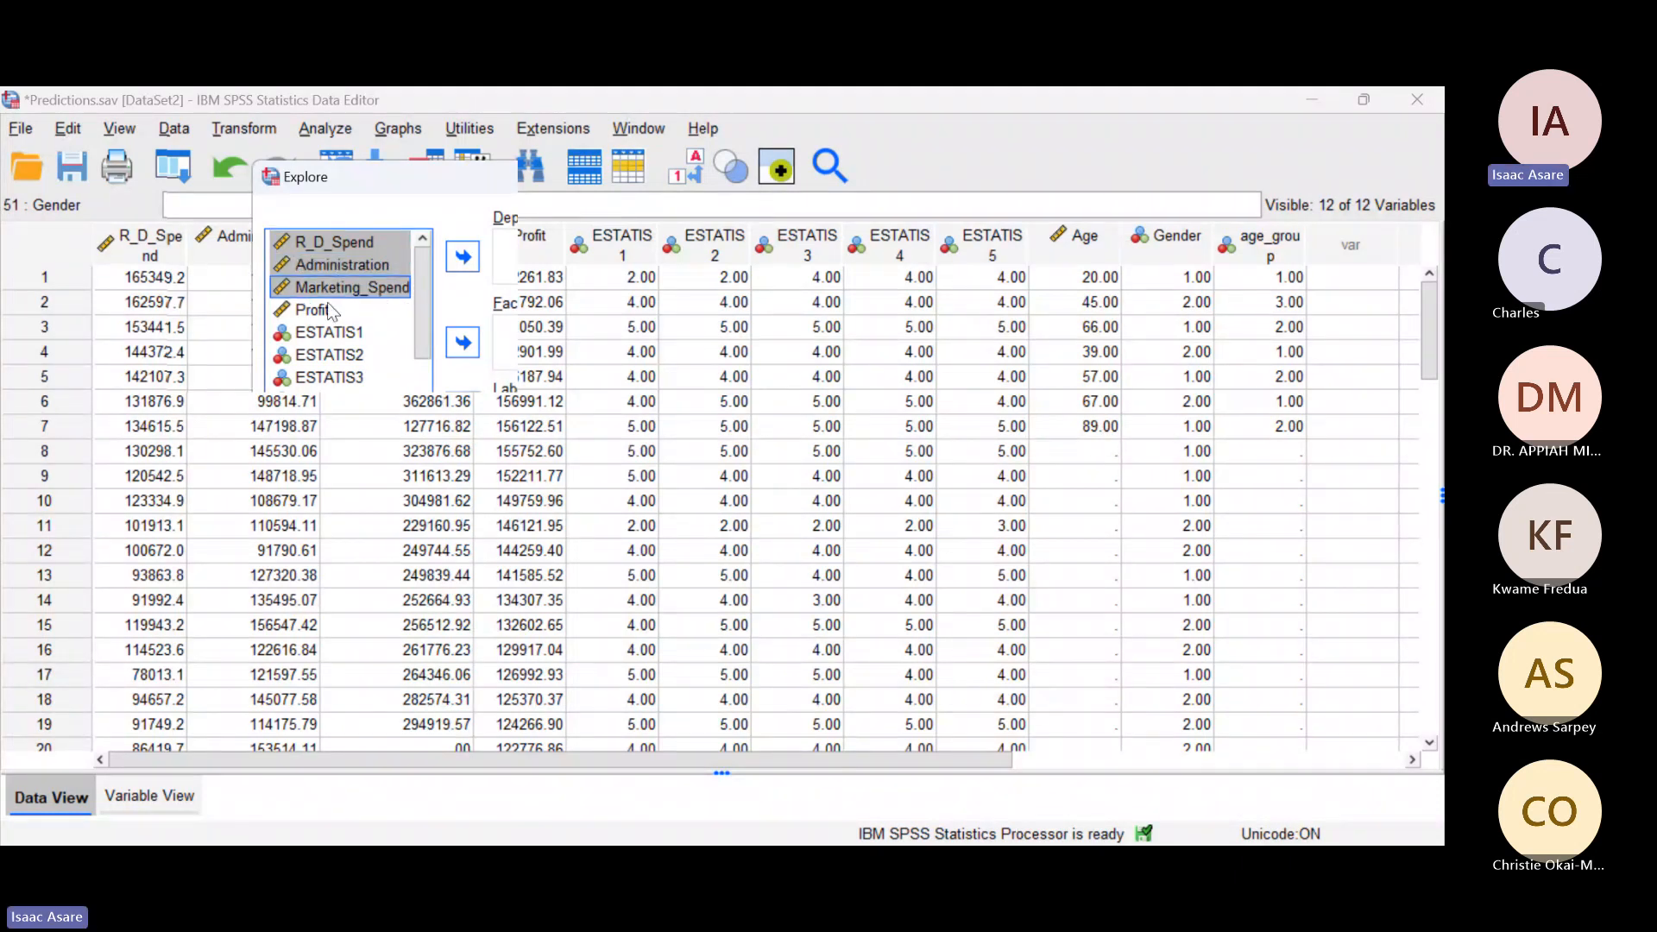
ctrl+click(332, 310)
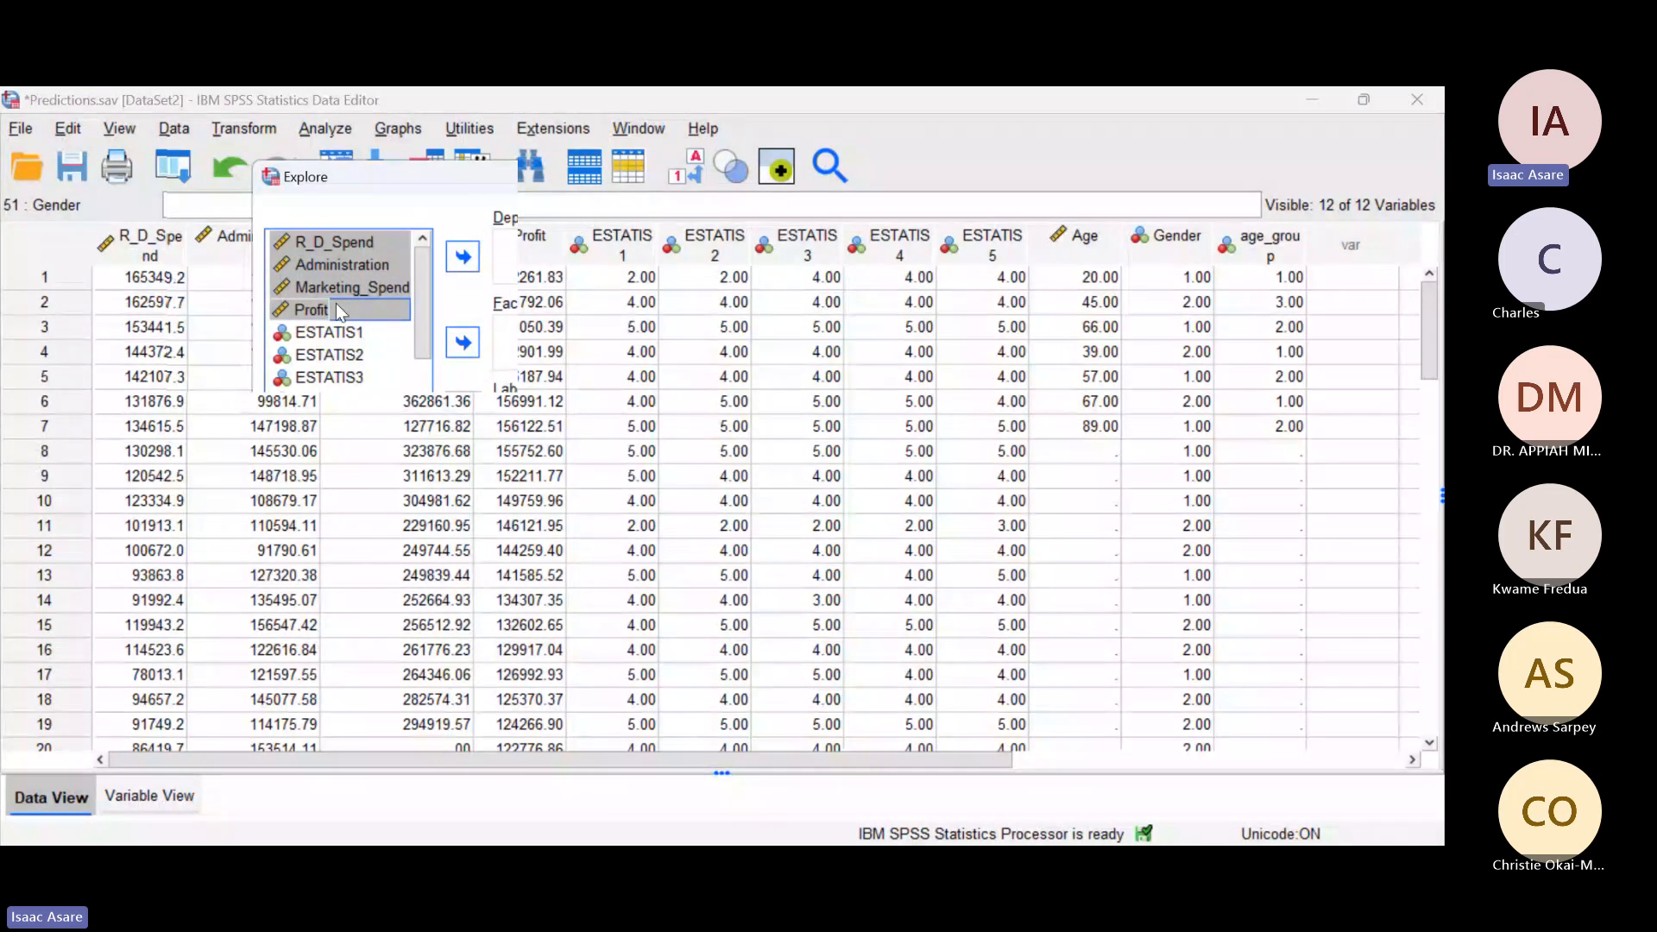
click(459, 259)
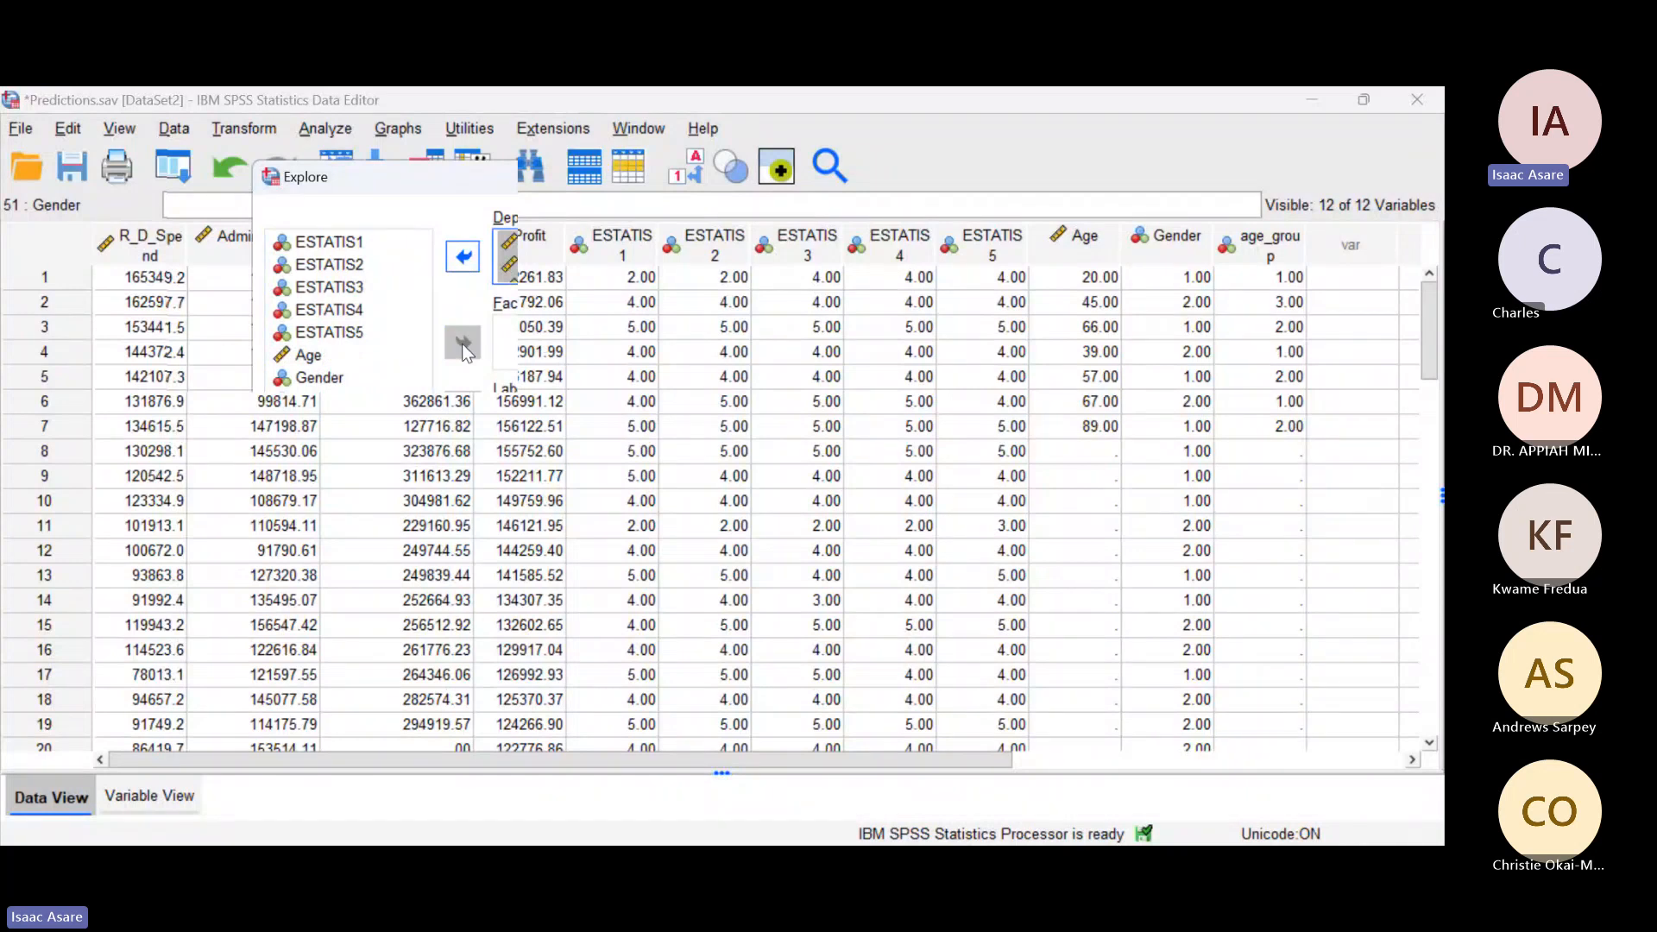
click(409, 373)
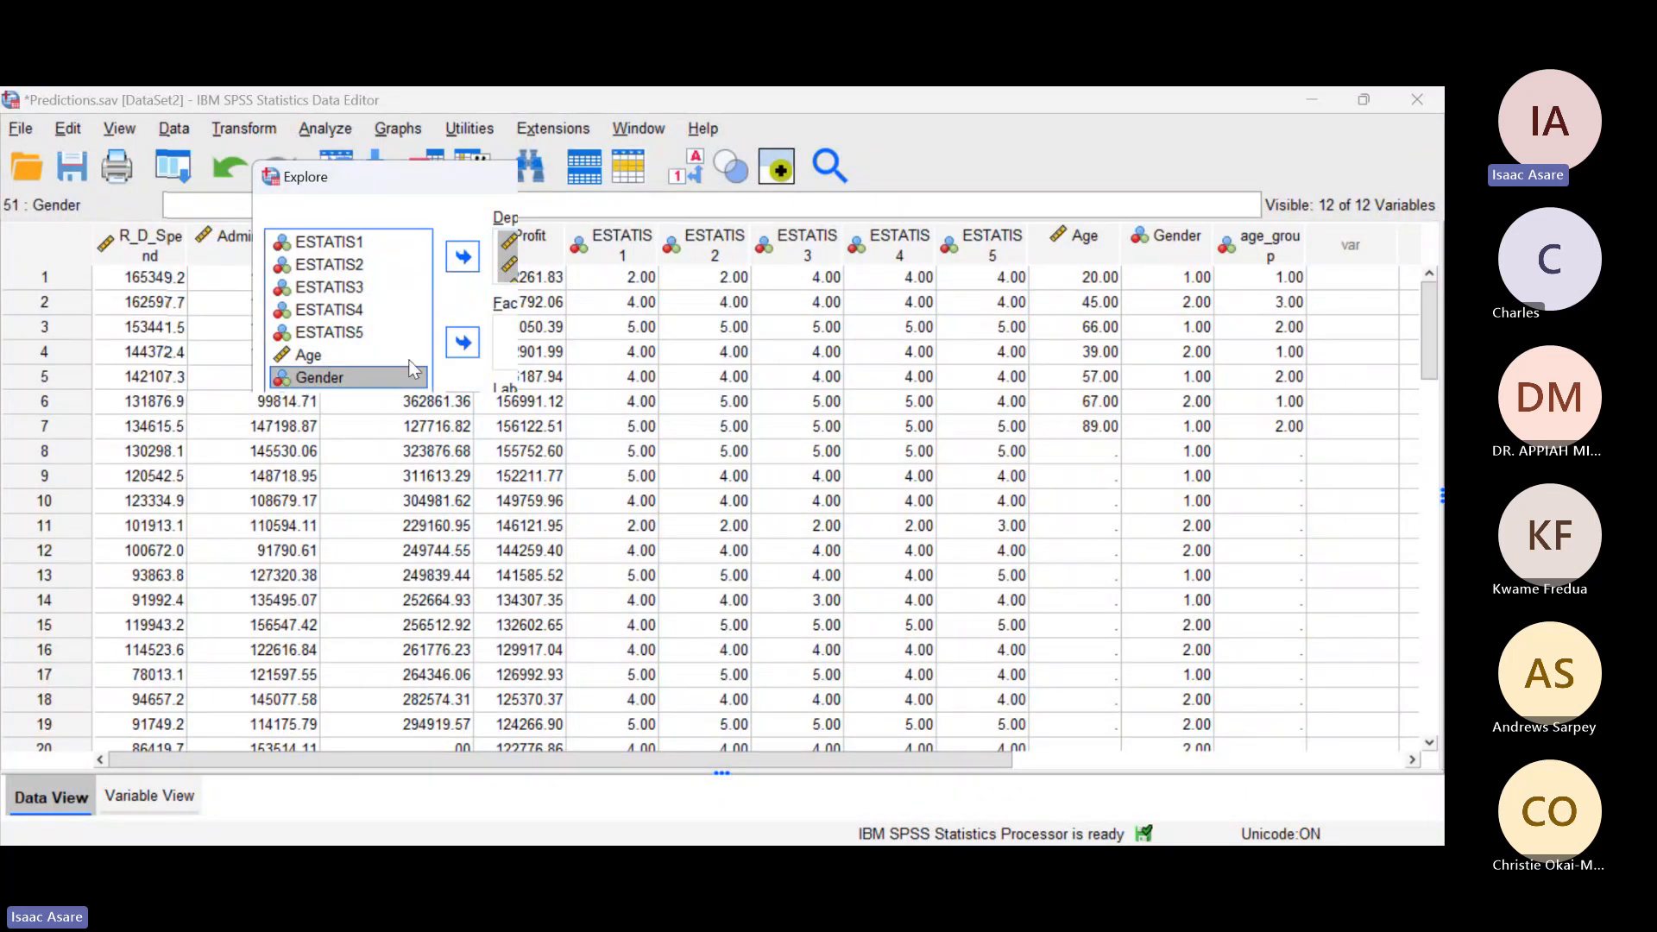
click(457, 344)
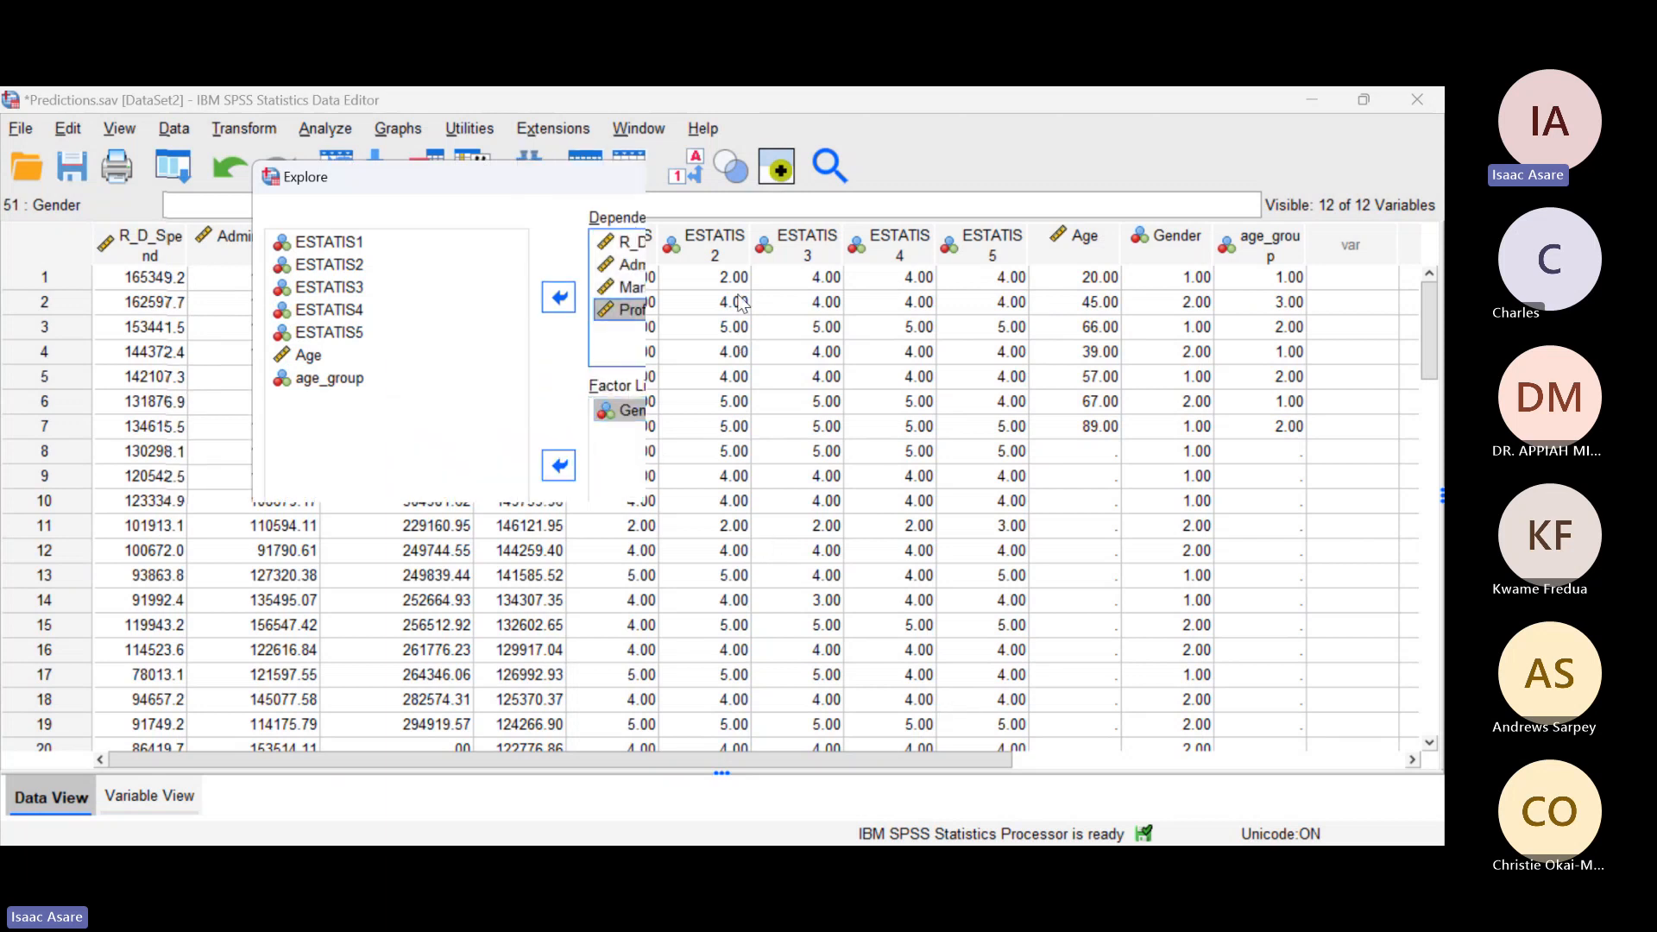
Step: Add M-estimators, outliers and percentiles to the descriptives in the Explore statistics options
click(750, 252)
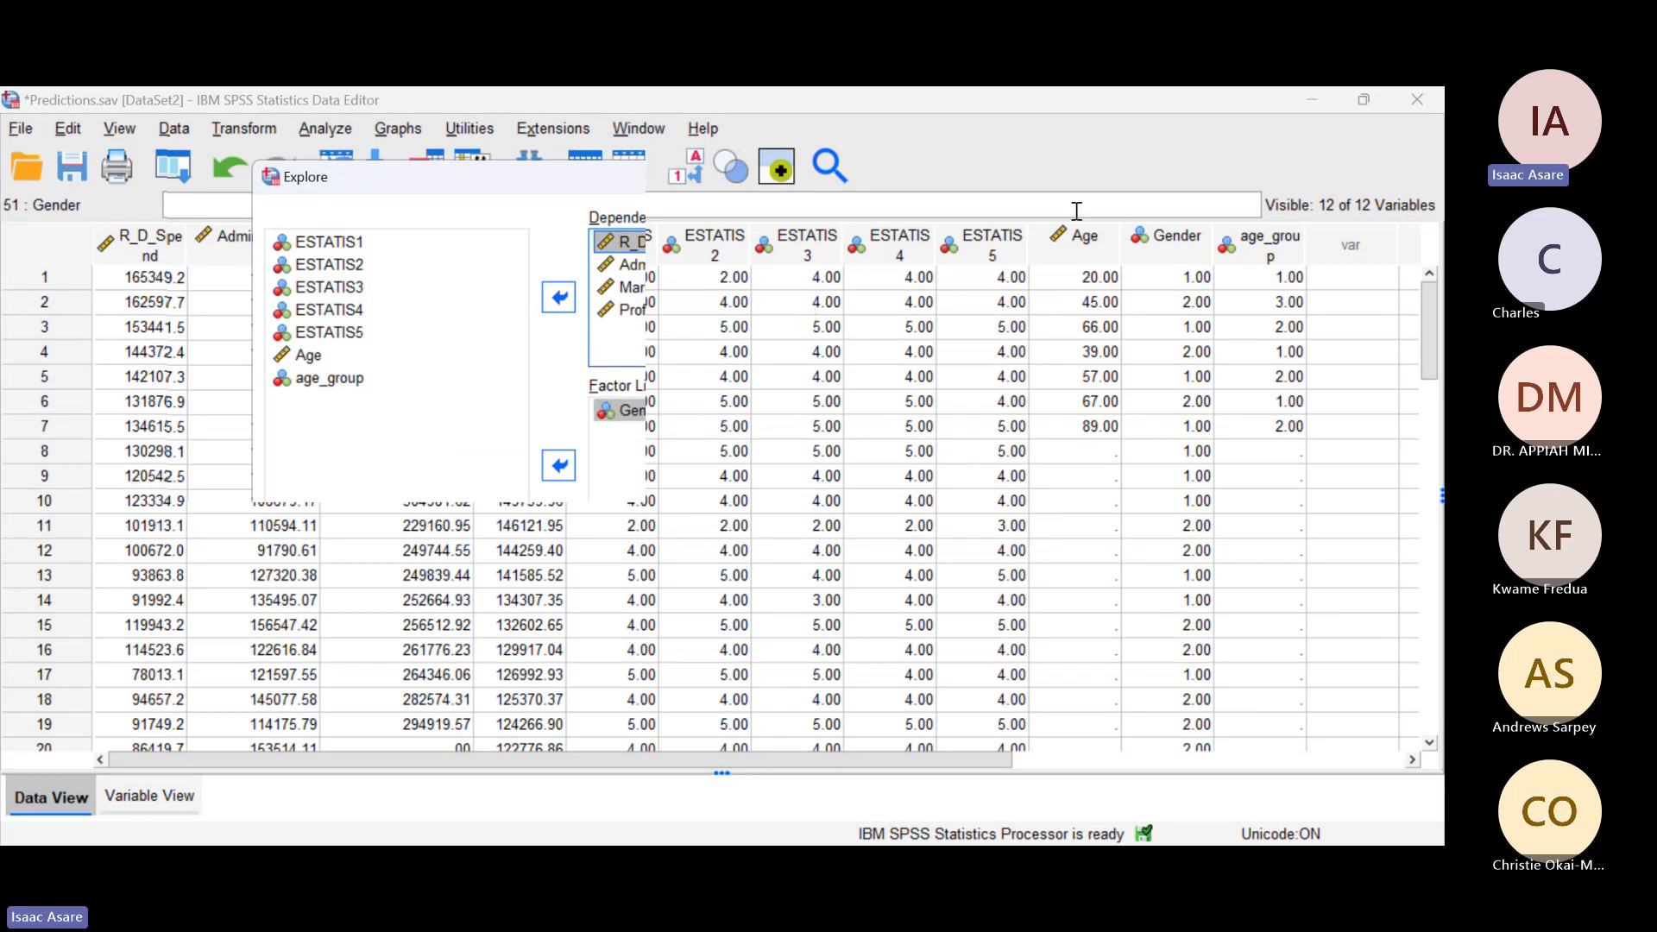
click(912, 231)
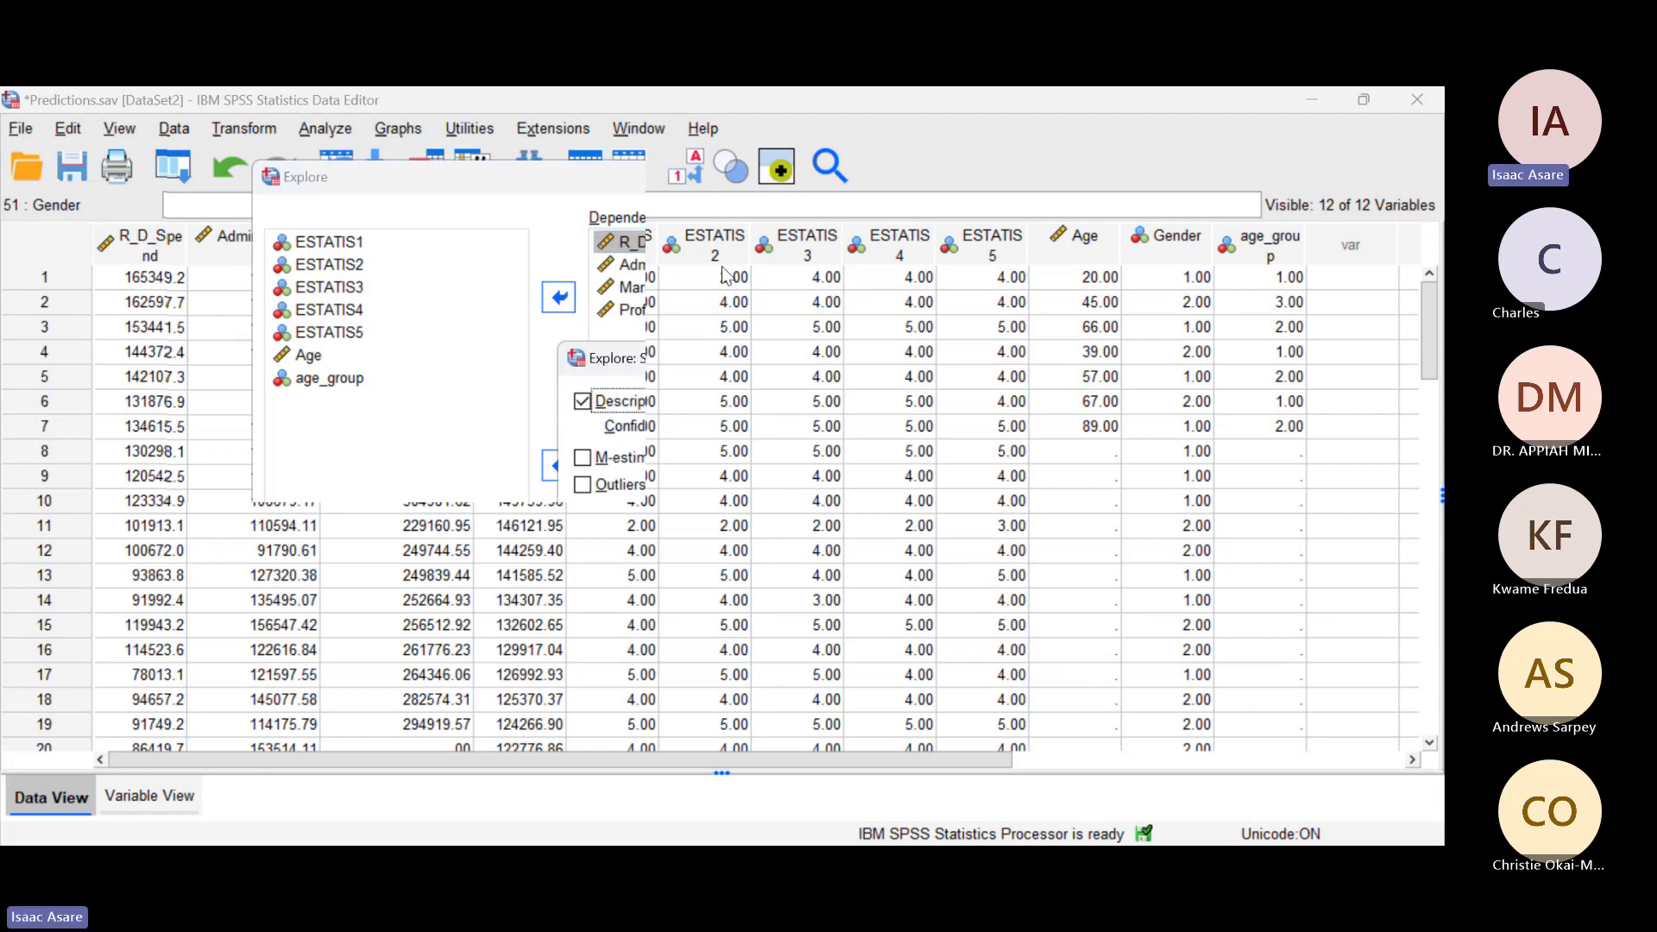
click(584, 458)
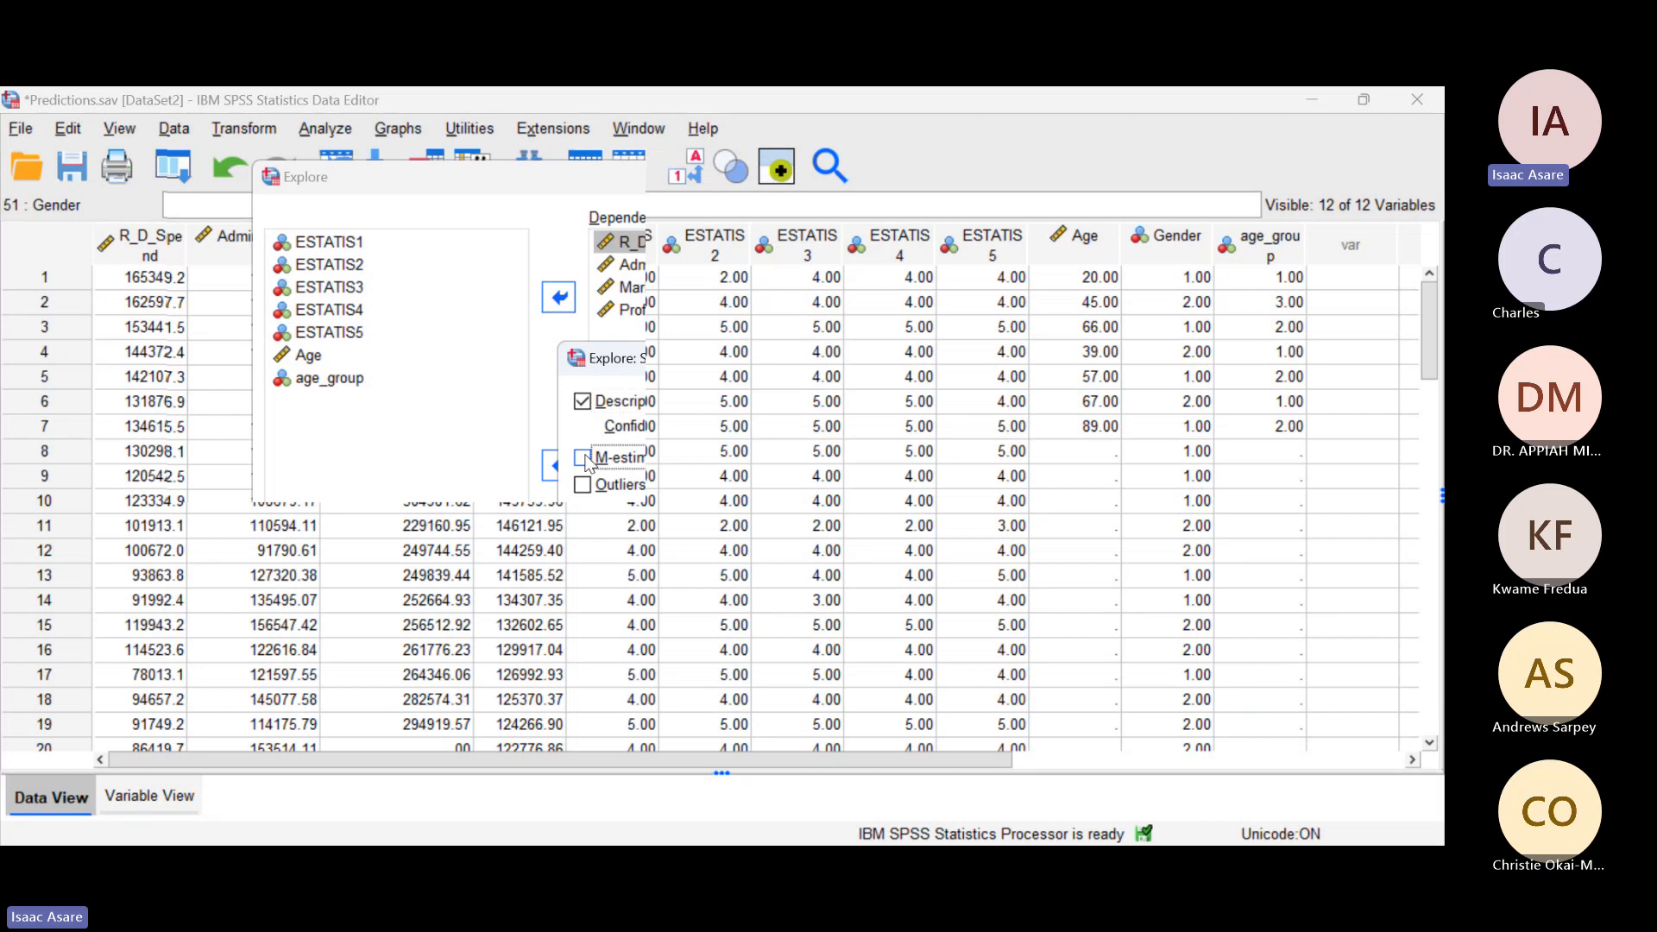
click(583, 484)
click(639, 566)
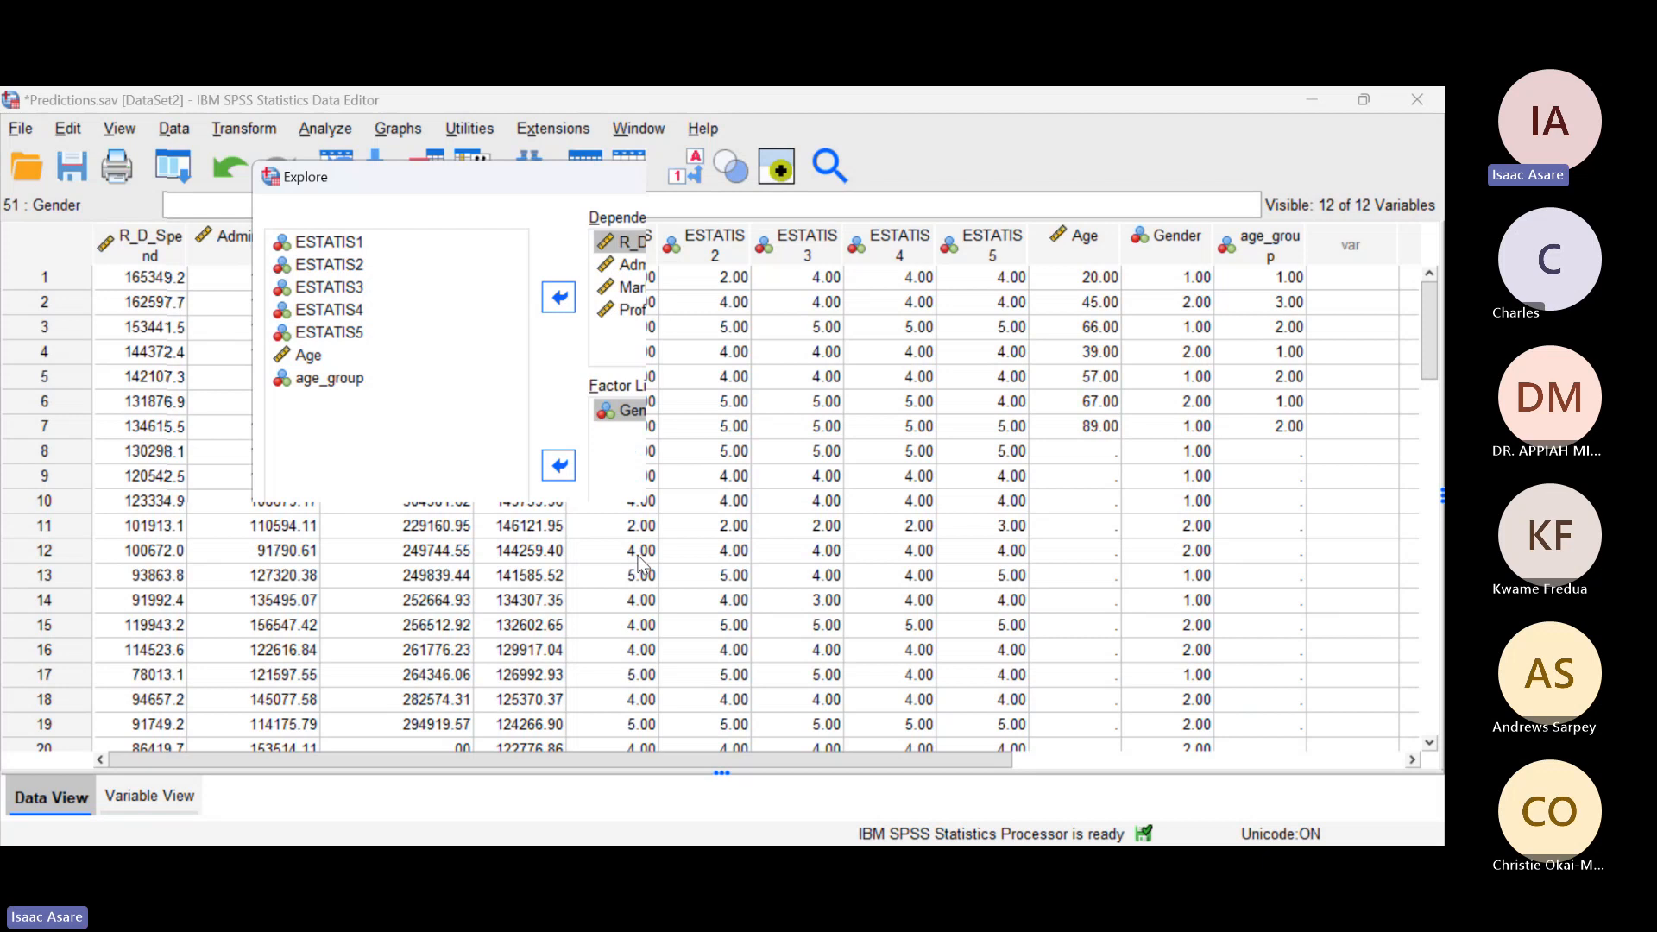
Step: Include histograms and normality plots with tests in the Explore plots, and run the analysis
click(922, 268)
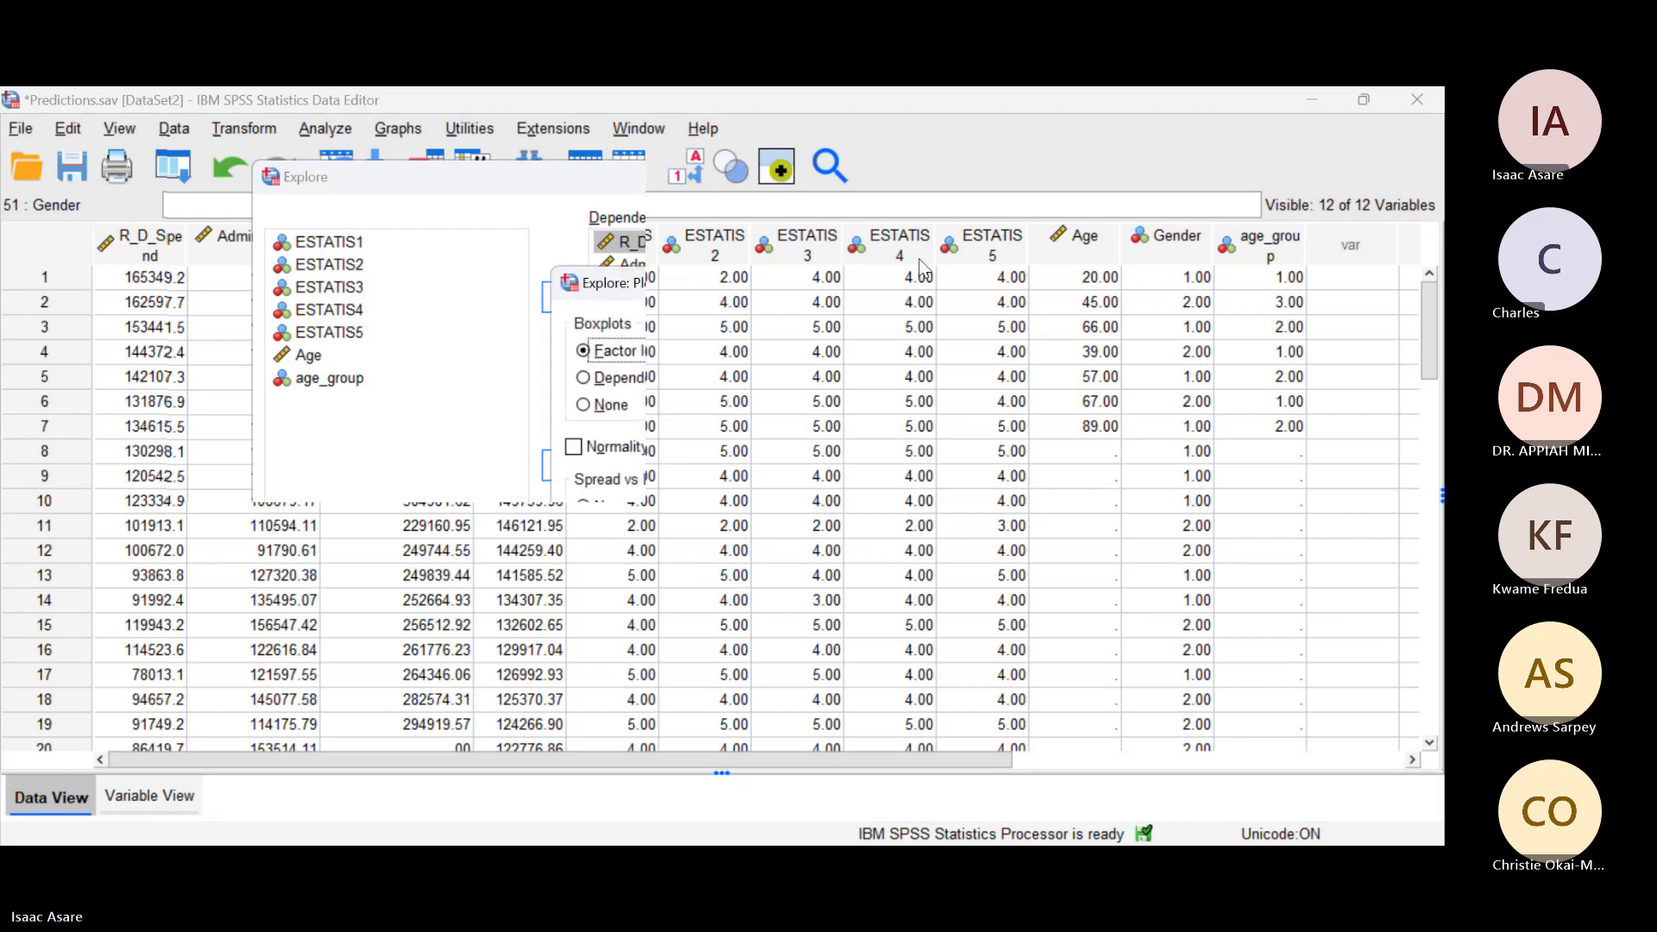
click(883, 285)
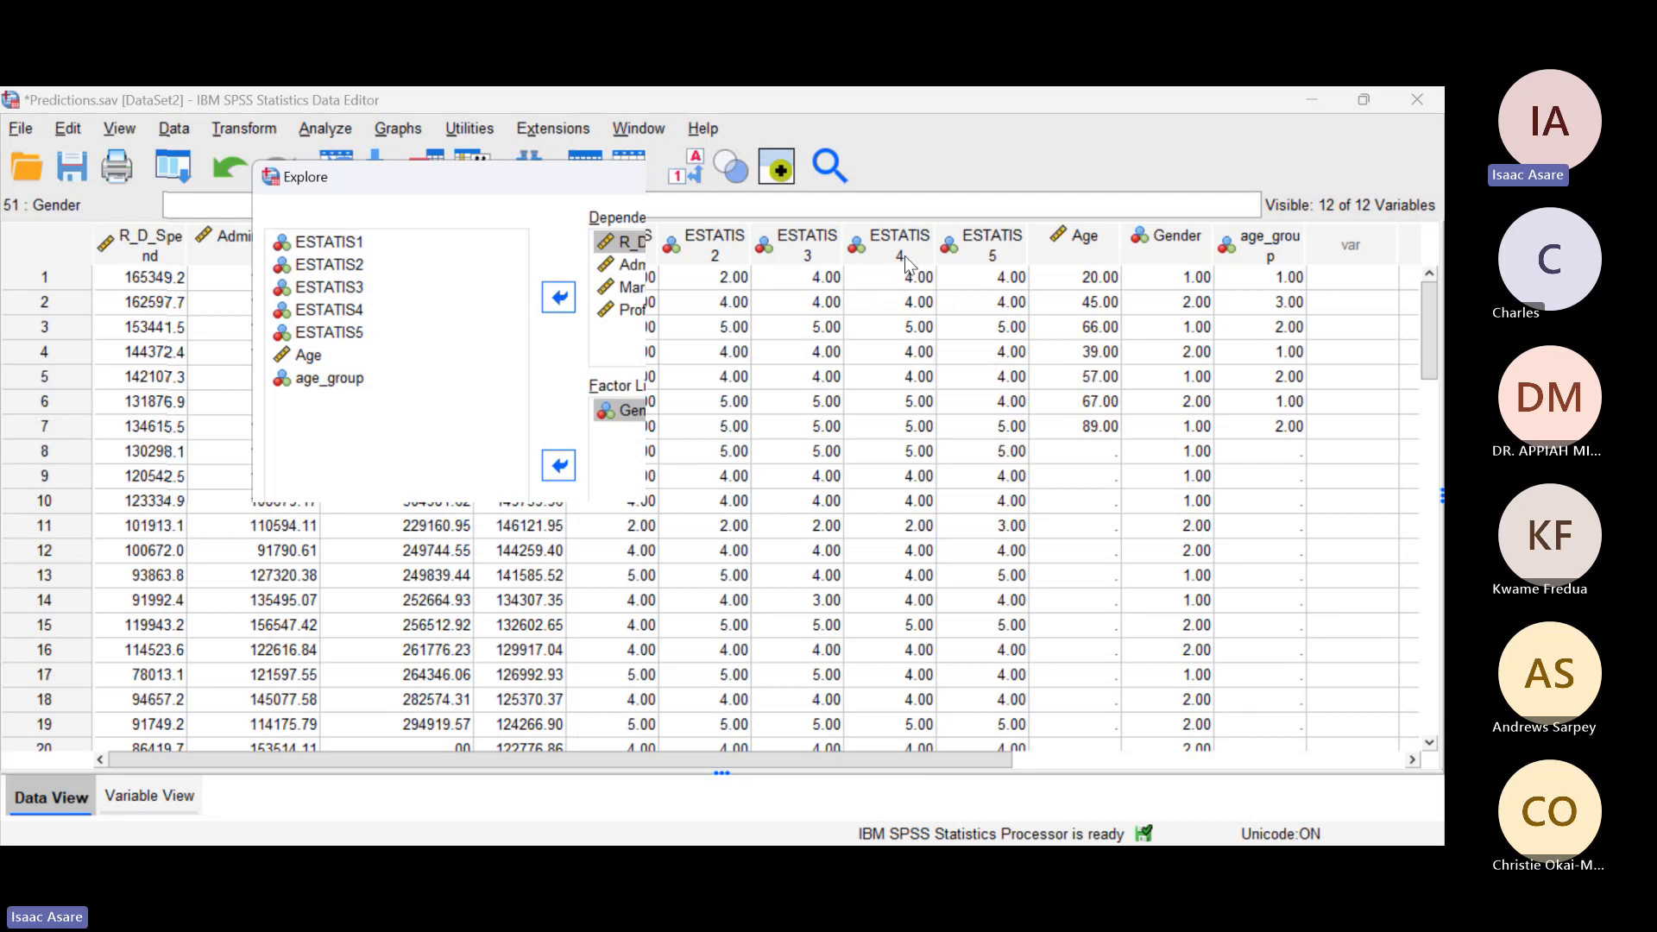
click(904, 255)
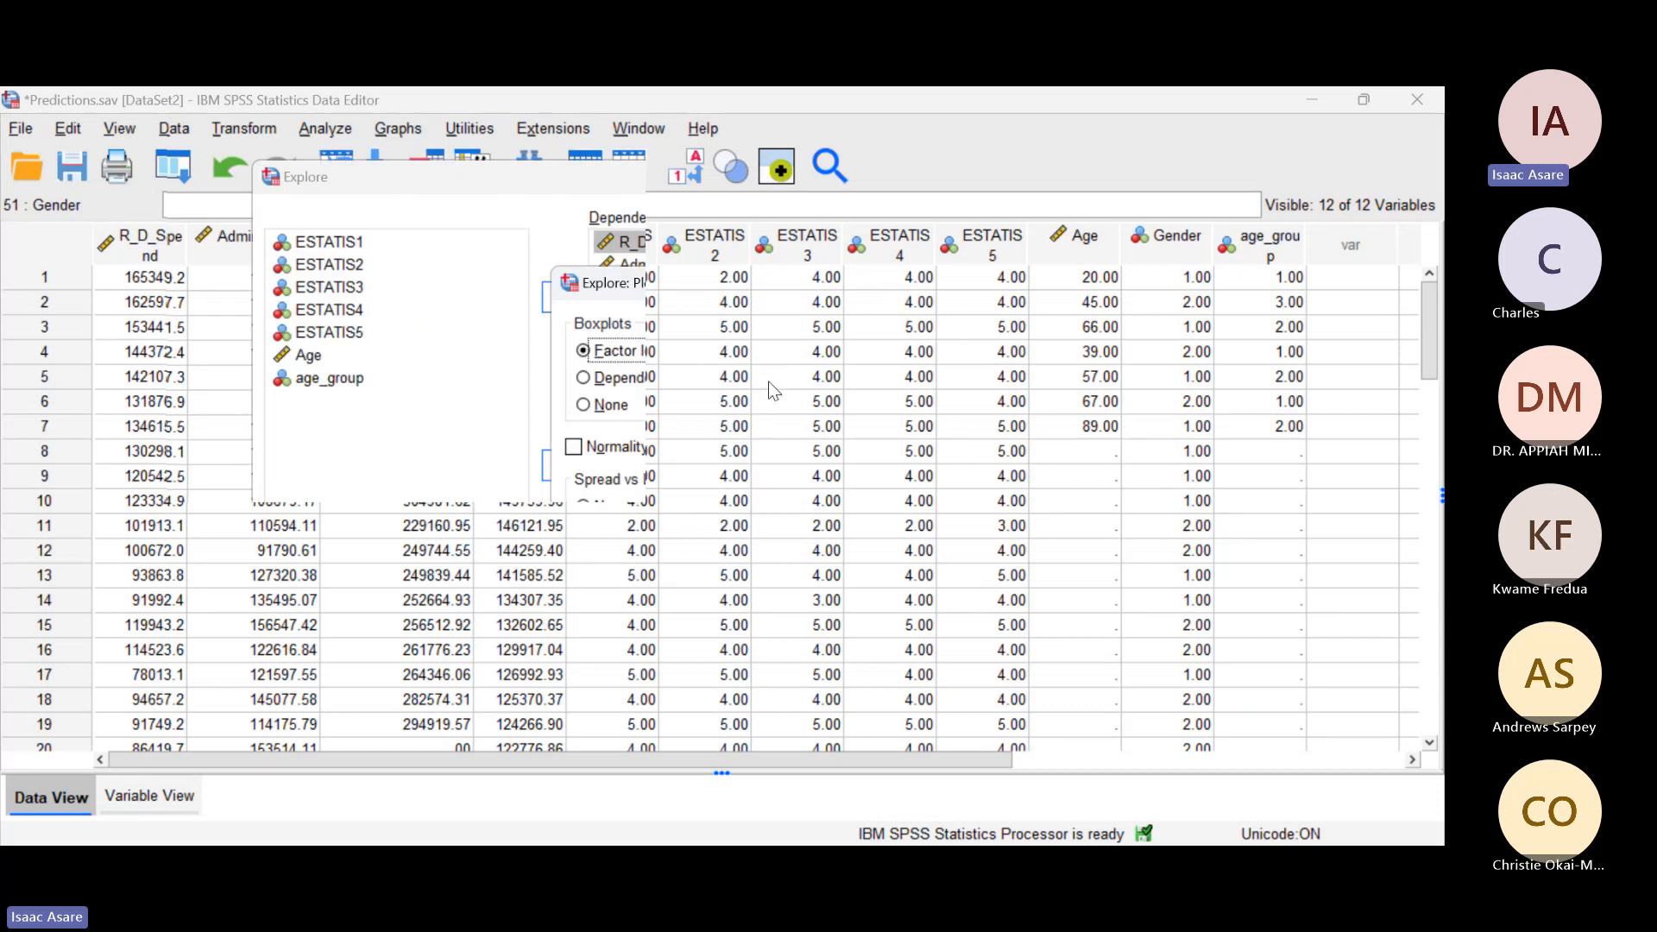
click(574, 448)
click(630, 631)
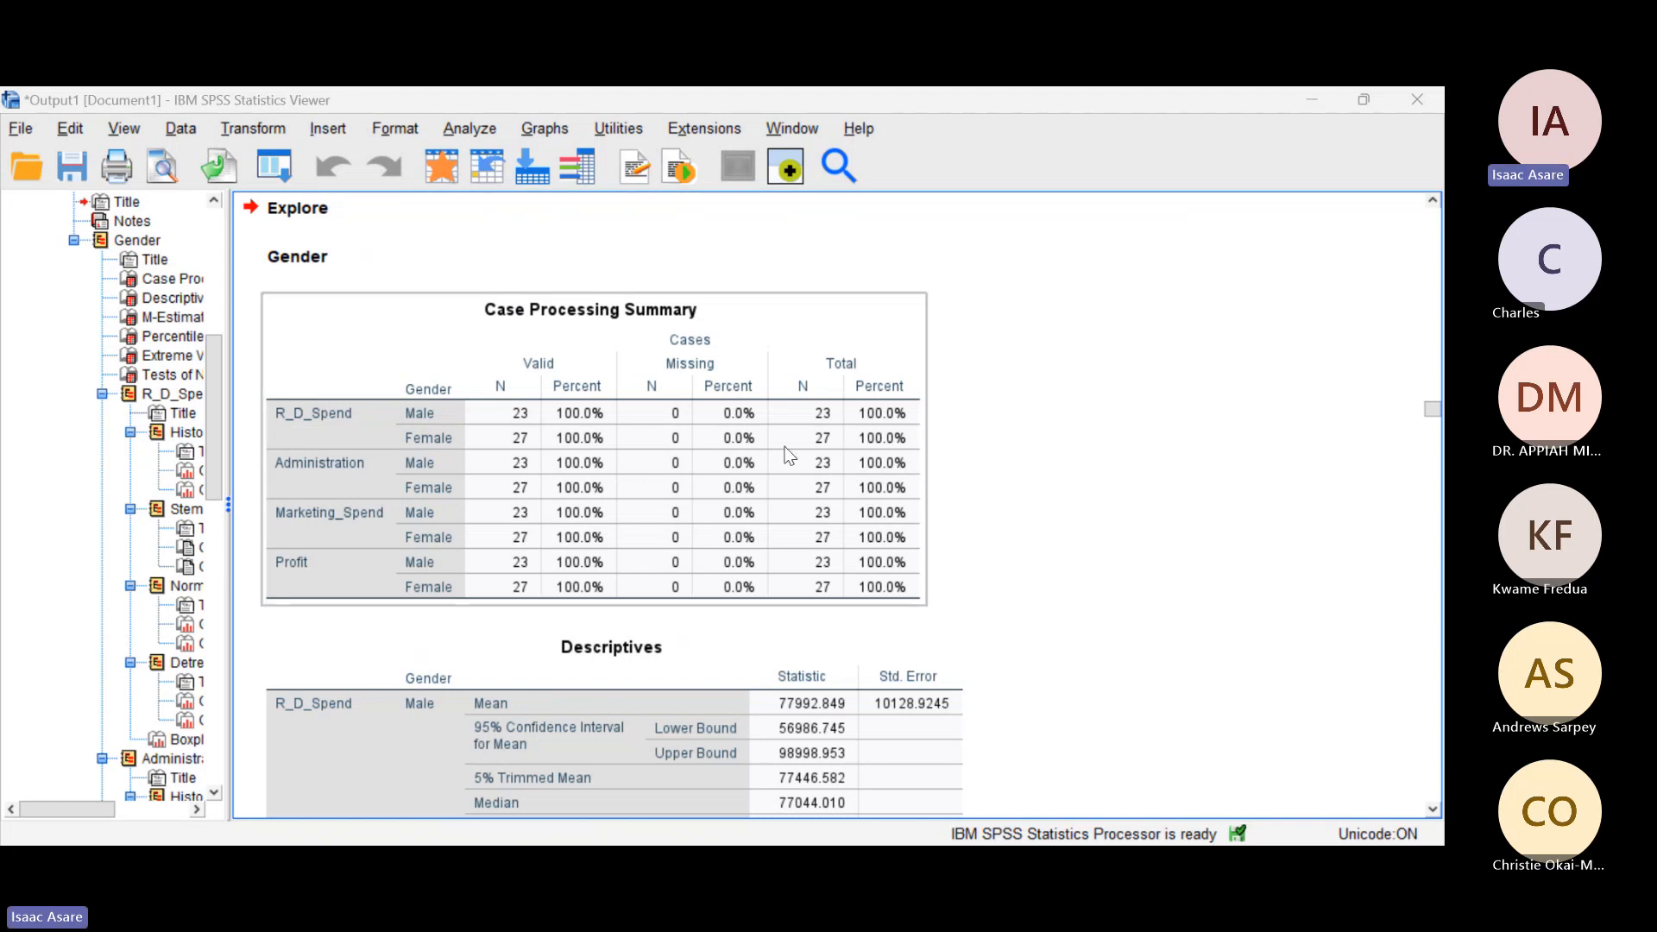
Step: Examine the Case Processing Summary by gender in the Explore output, including the valid and missing cases
scroll(788, 455, up, 2)
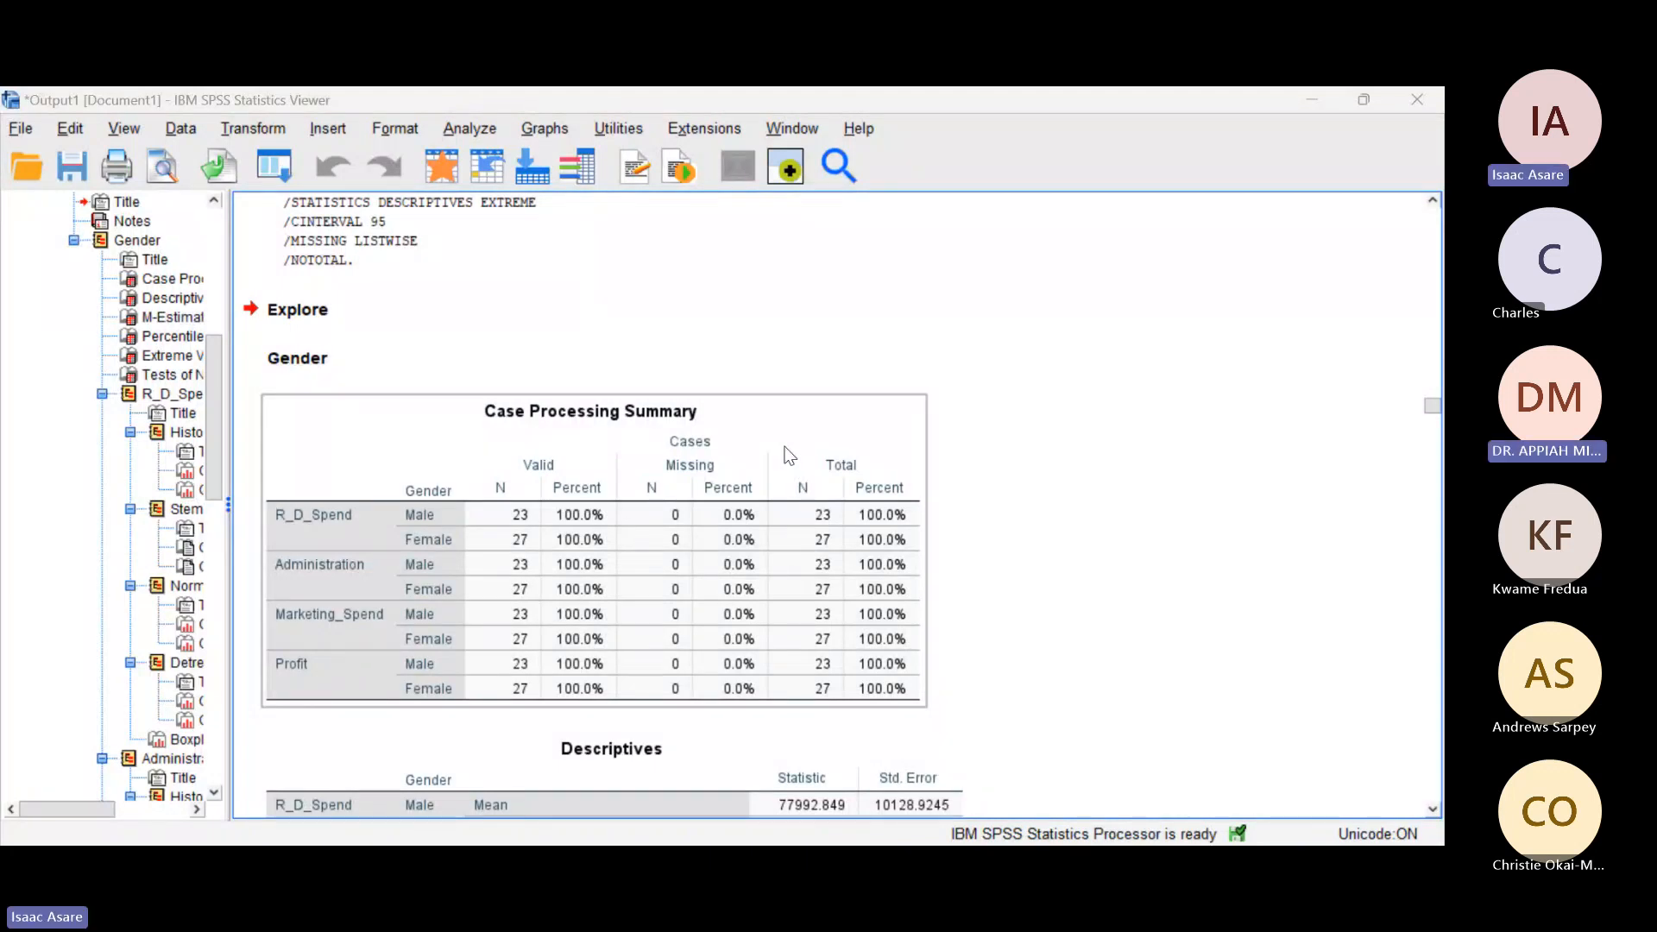
click(761, 332)
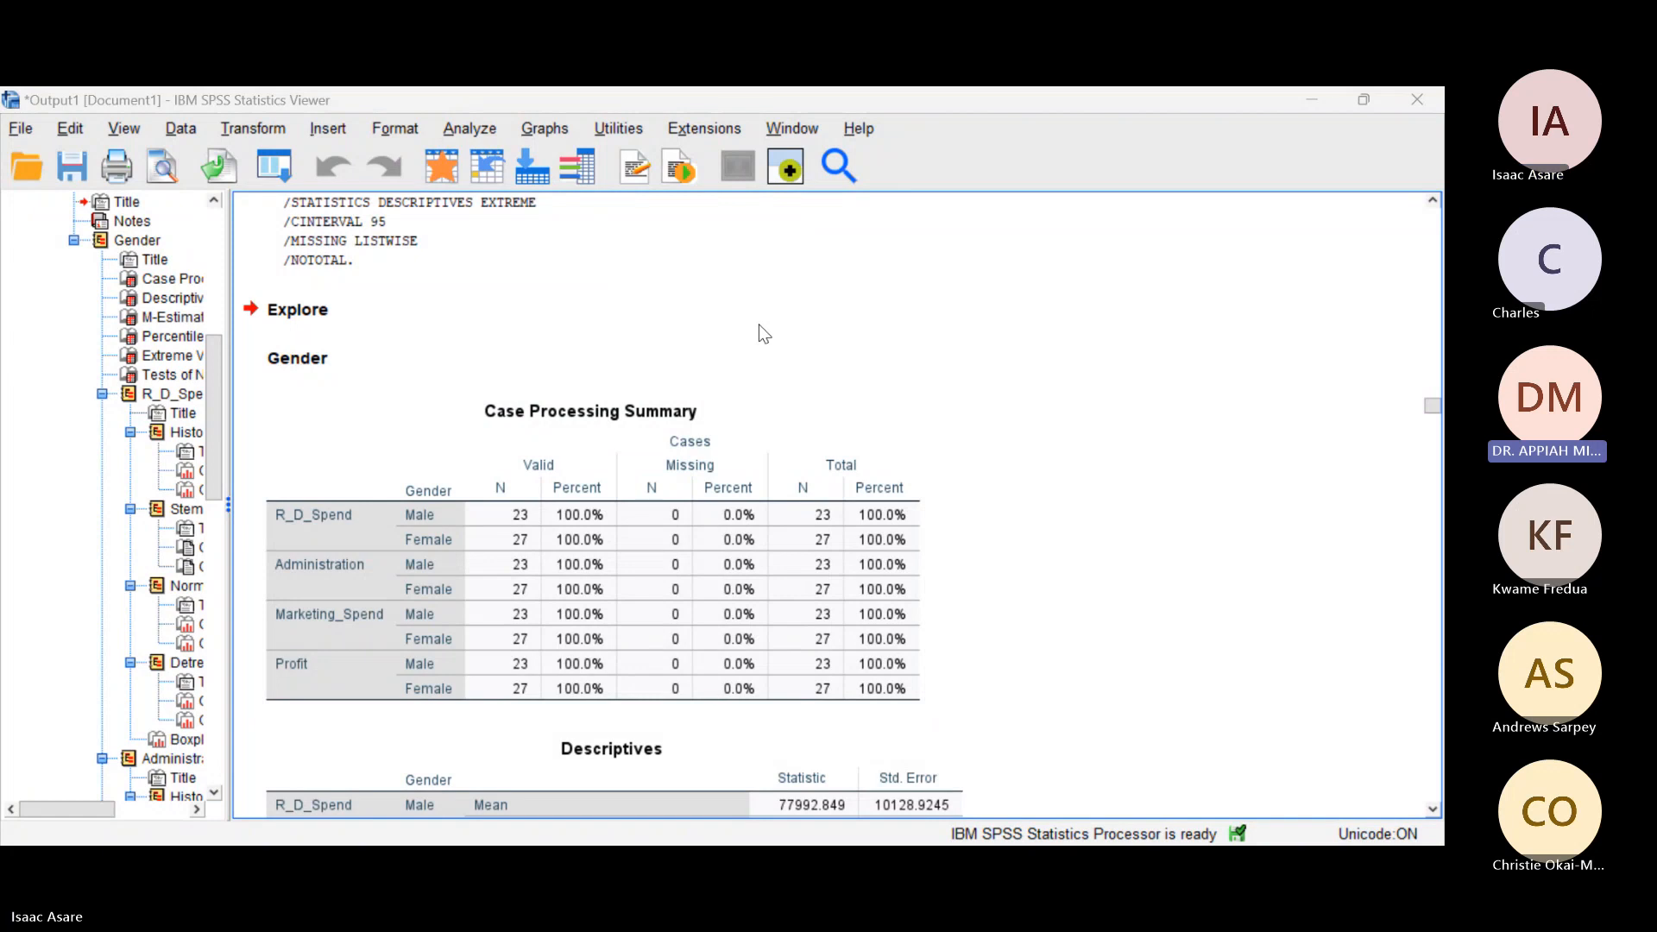
click(797, 397)
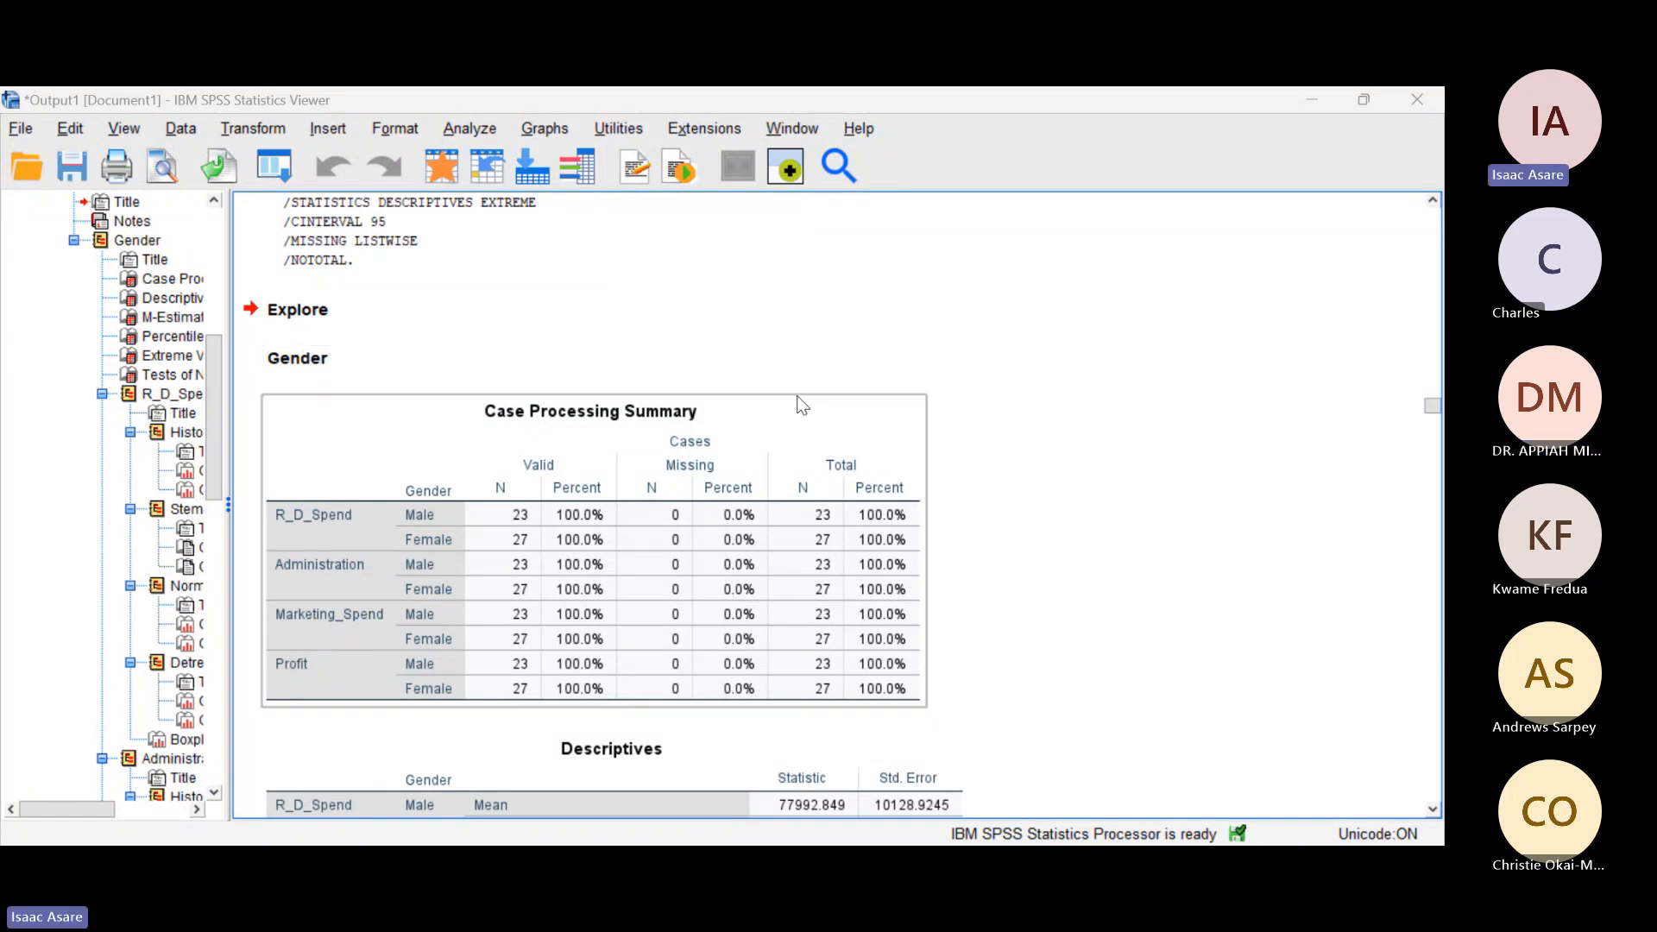
scroll(796, 395, down, 2)
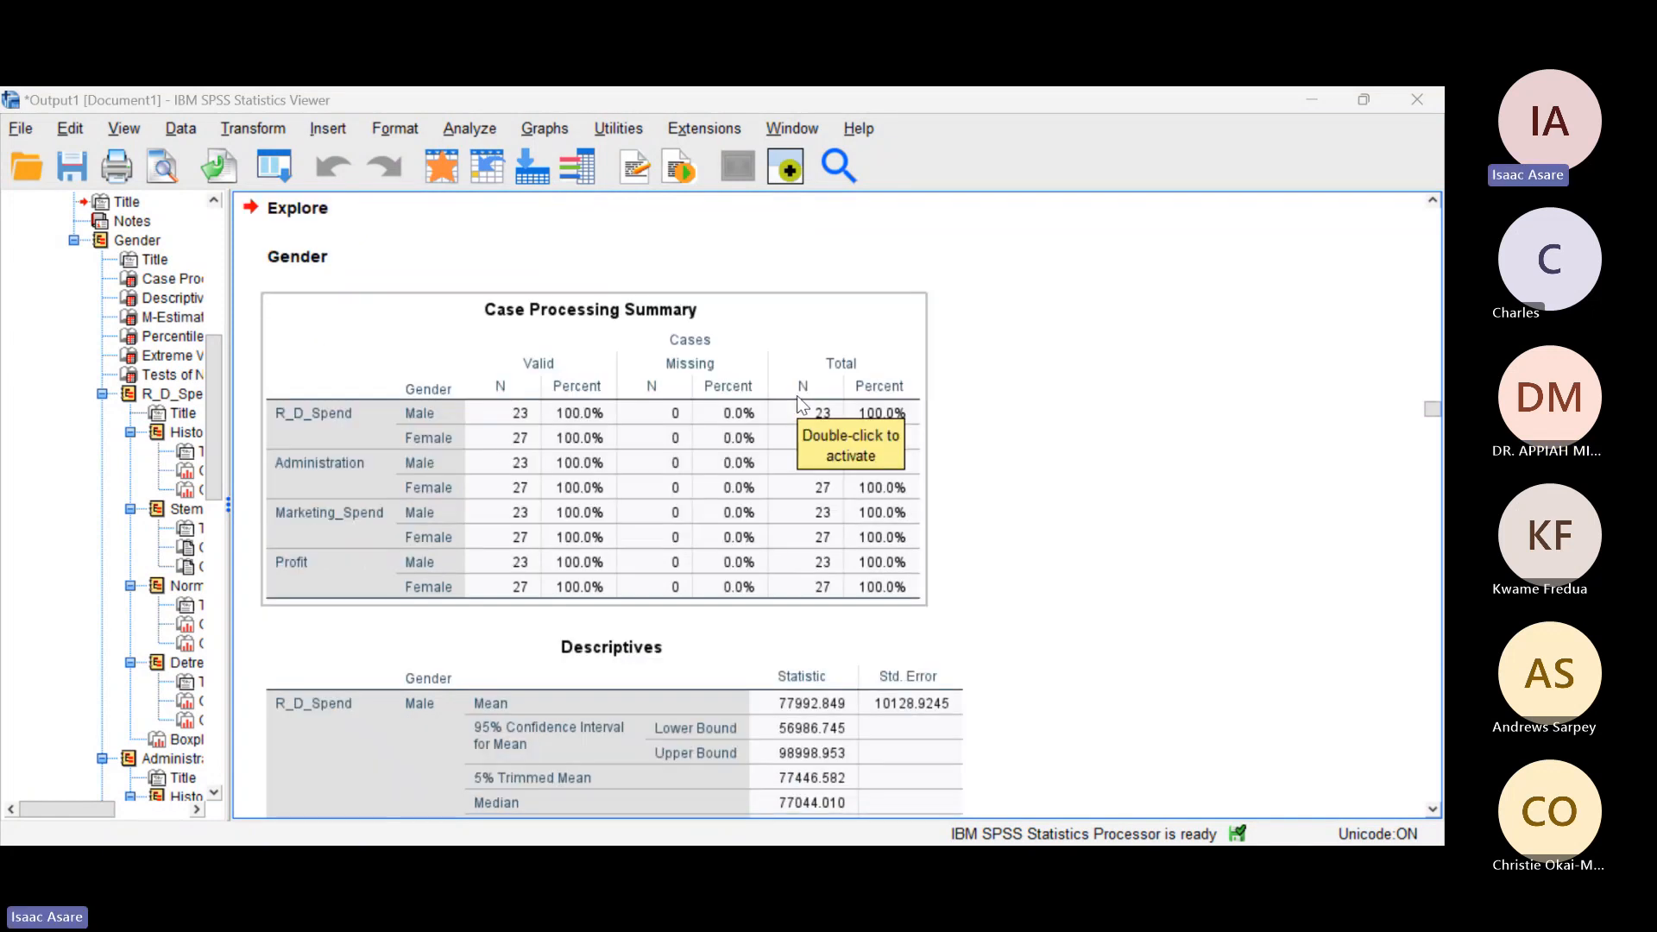
click(930, 464)
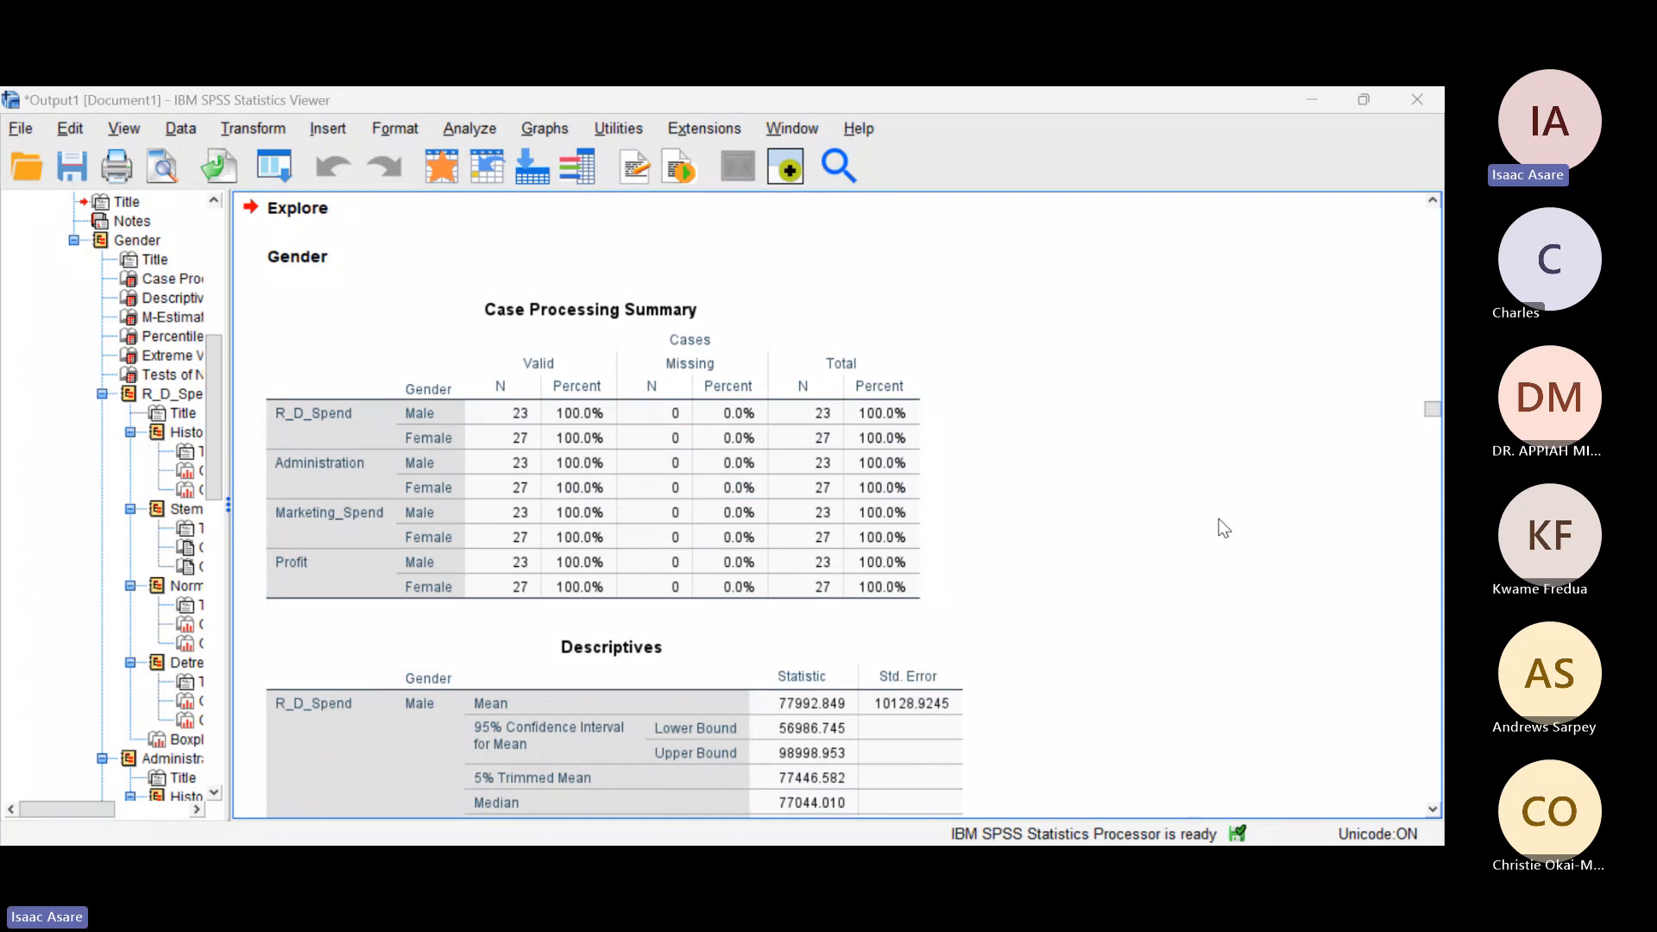
Step: Review the Case Processing Summary again alongside the EXAMINE syntax, checking the male and female case counts for each variable
scroll(1224, 528, down, 2)
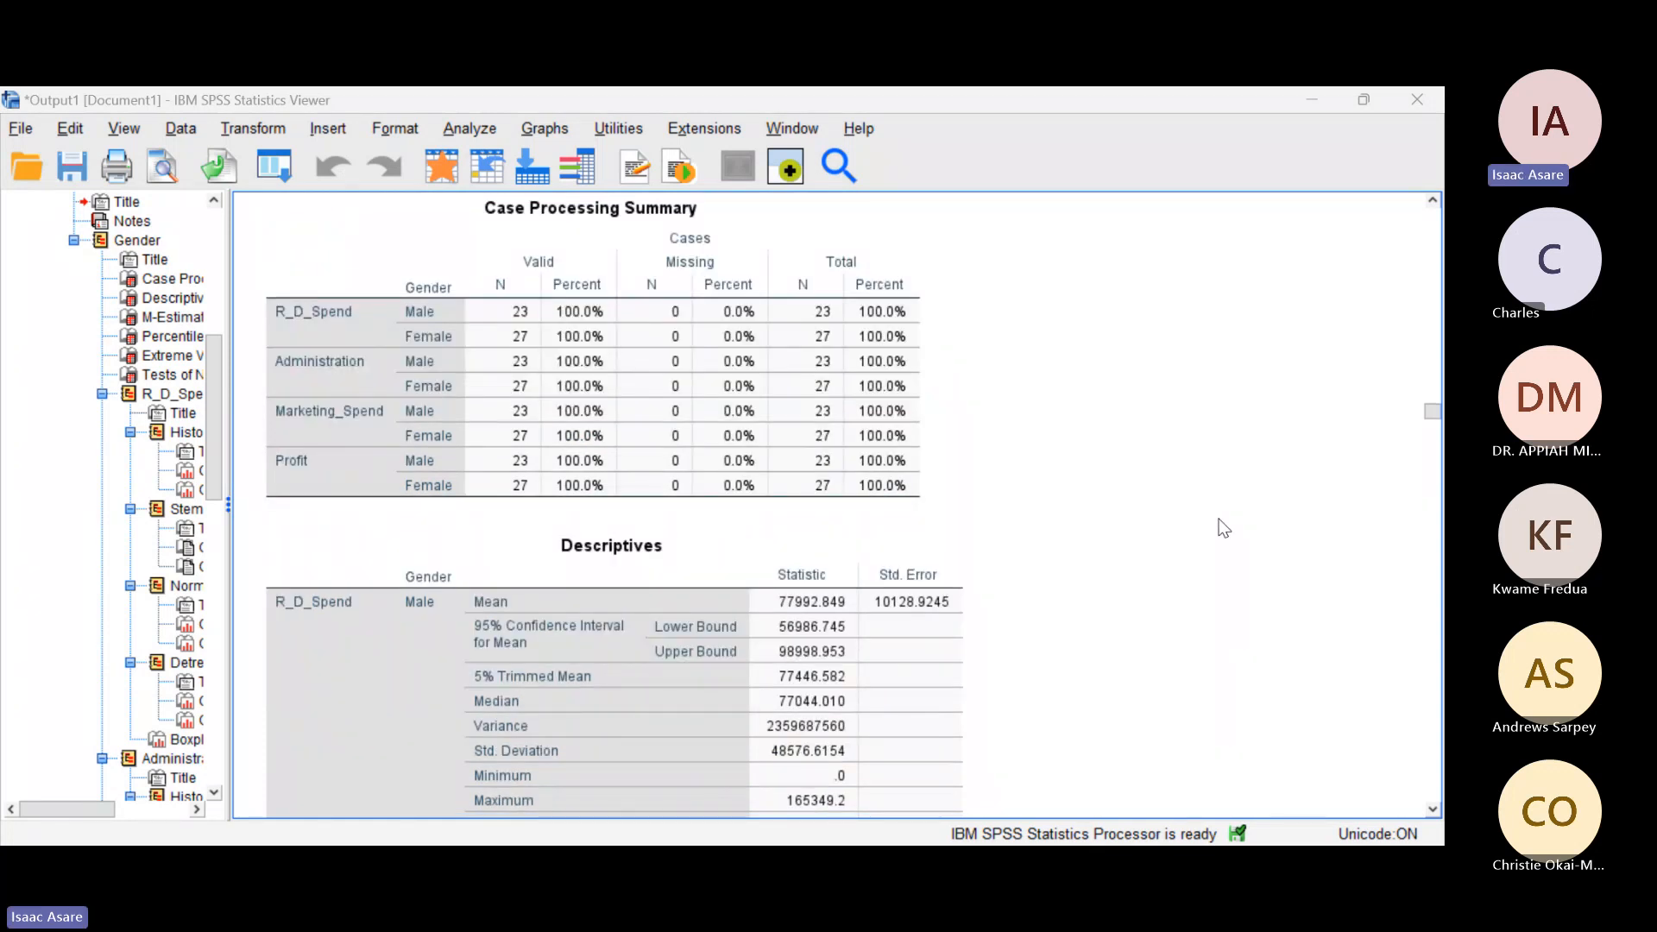
scroll(1029, 505, up, 6)
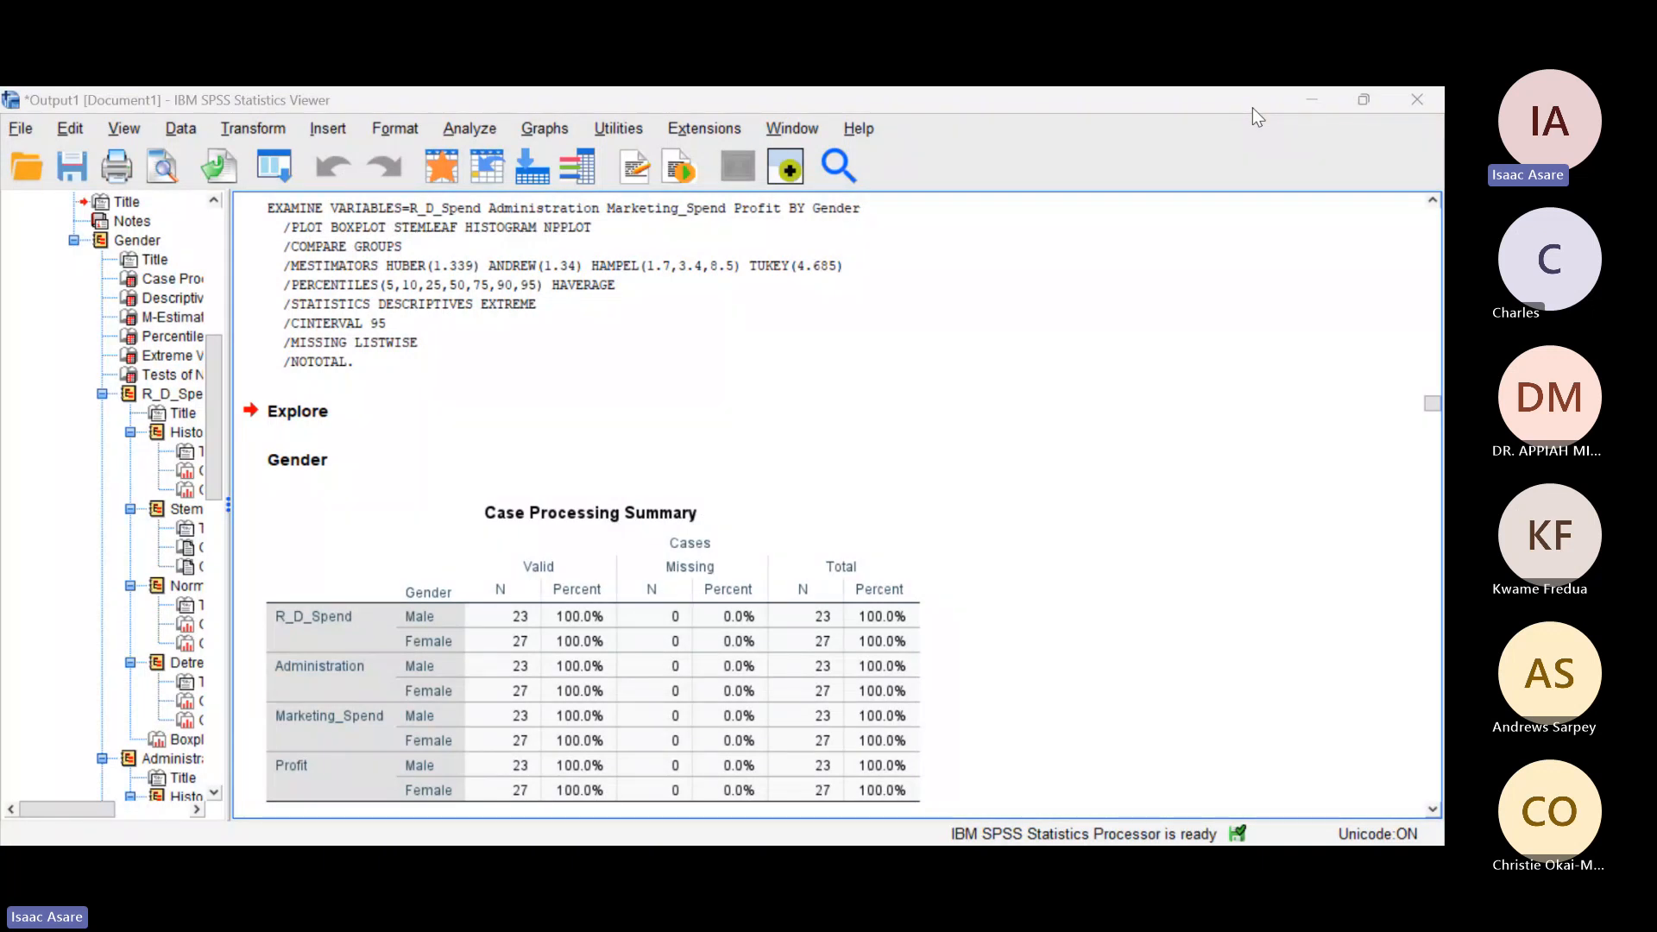
click(582, 551)
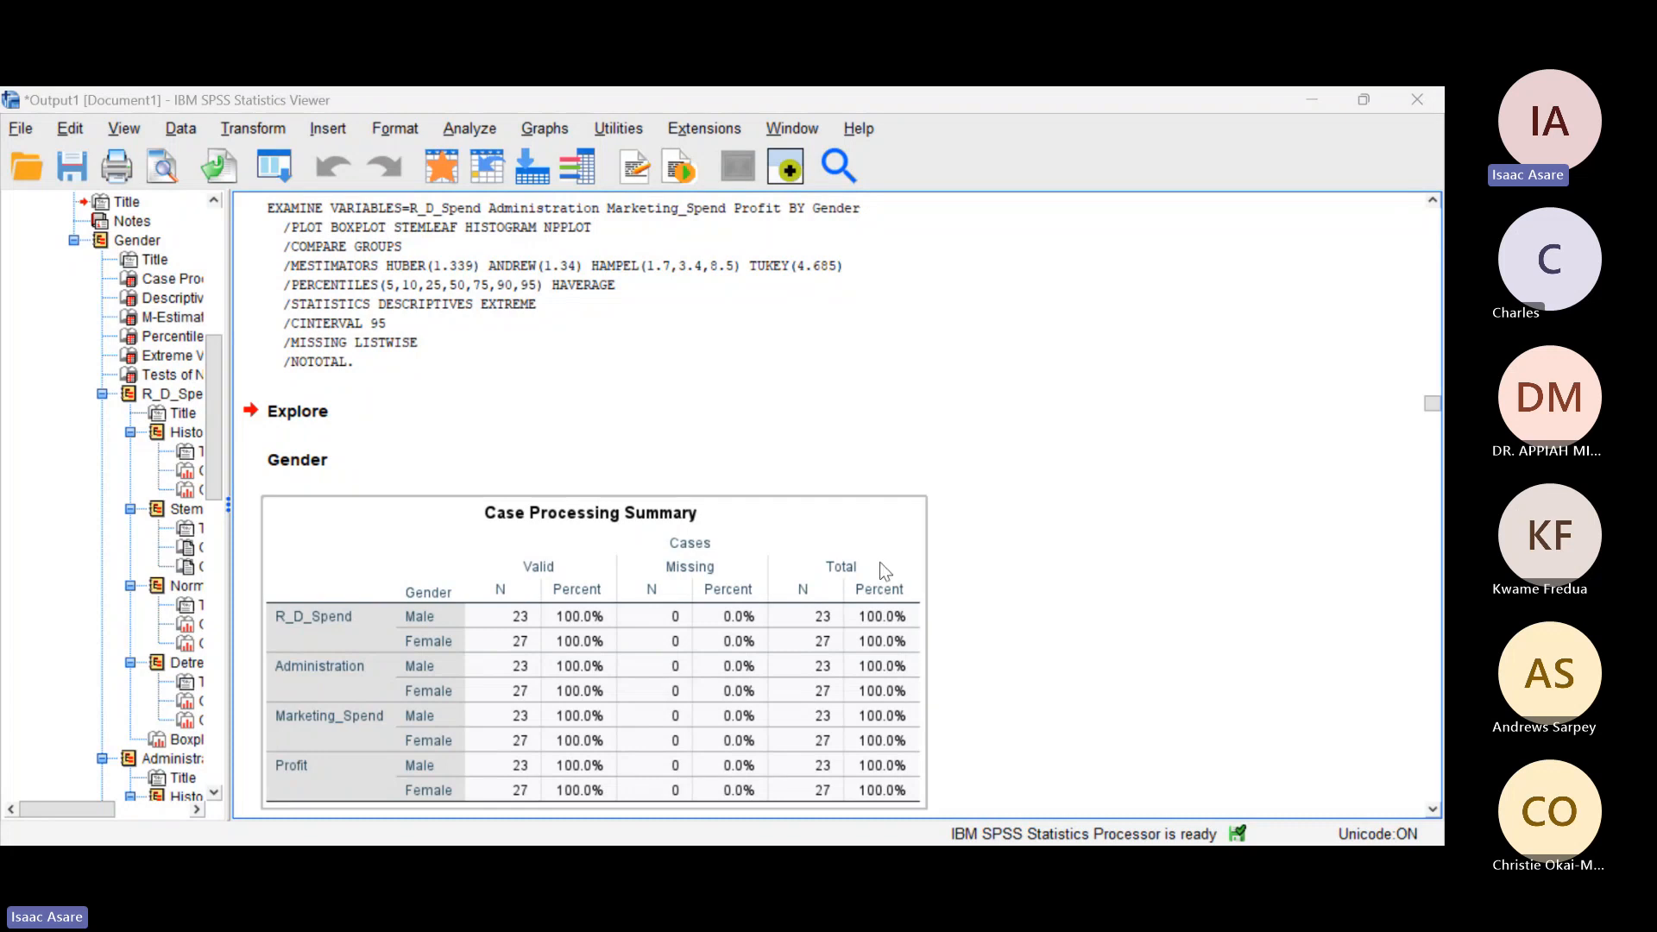
scroll(886, 570, down, 3)
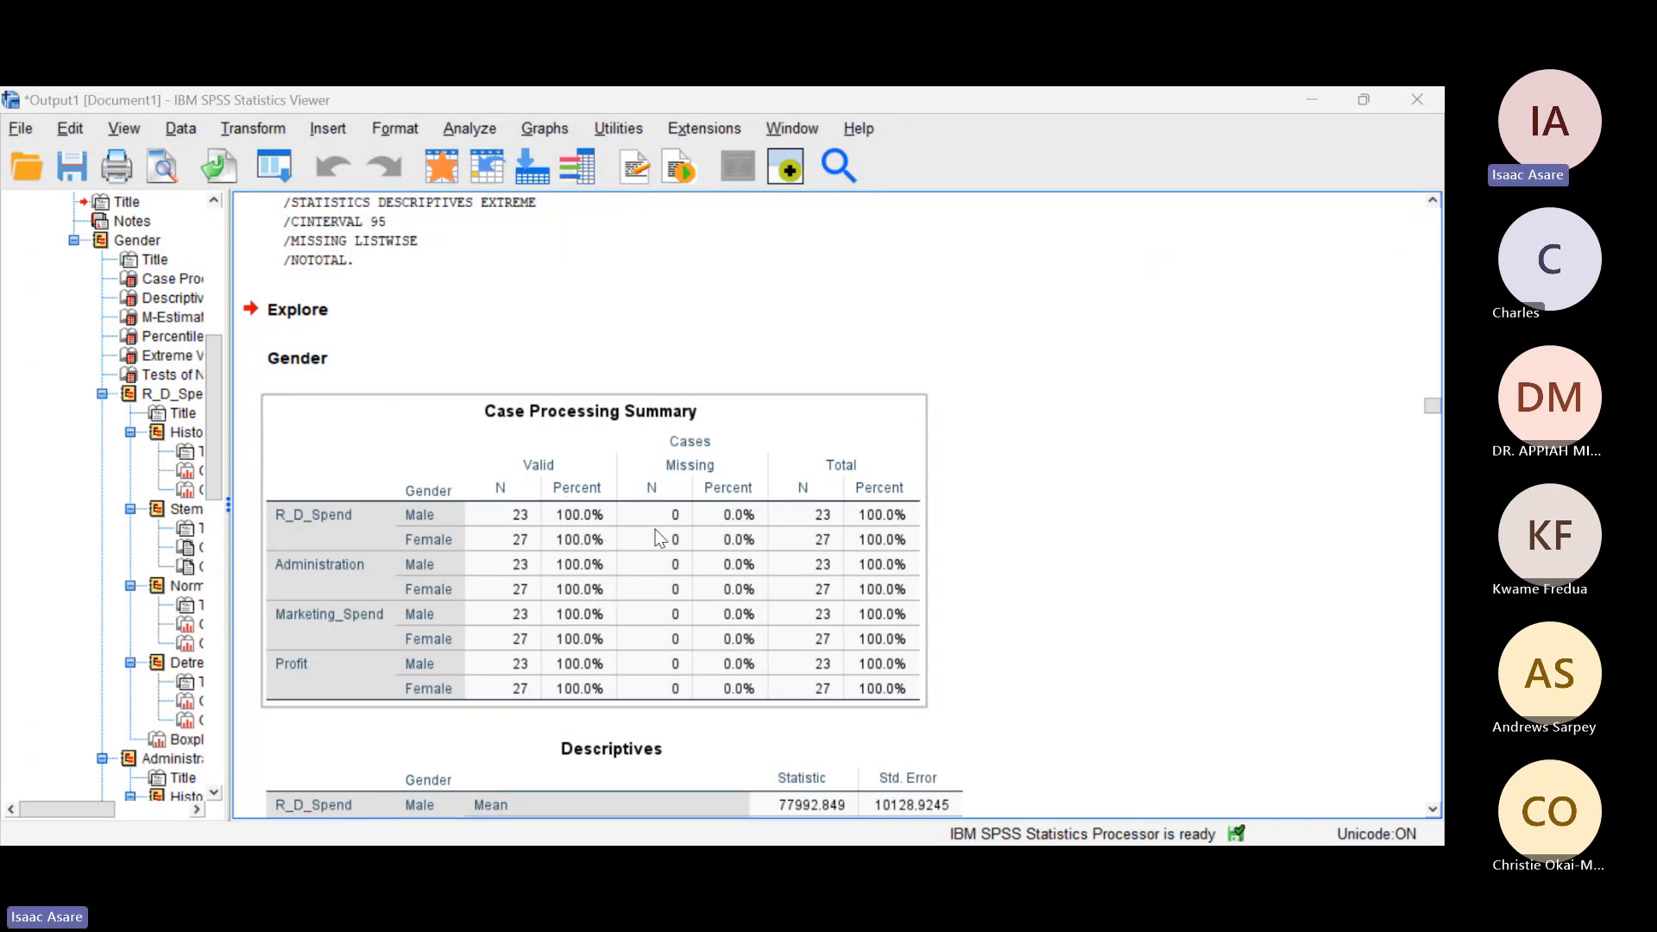
scroll(888, 630, down, 5)
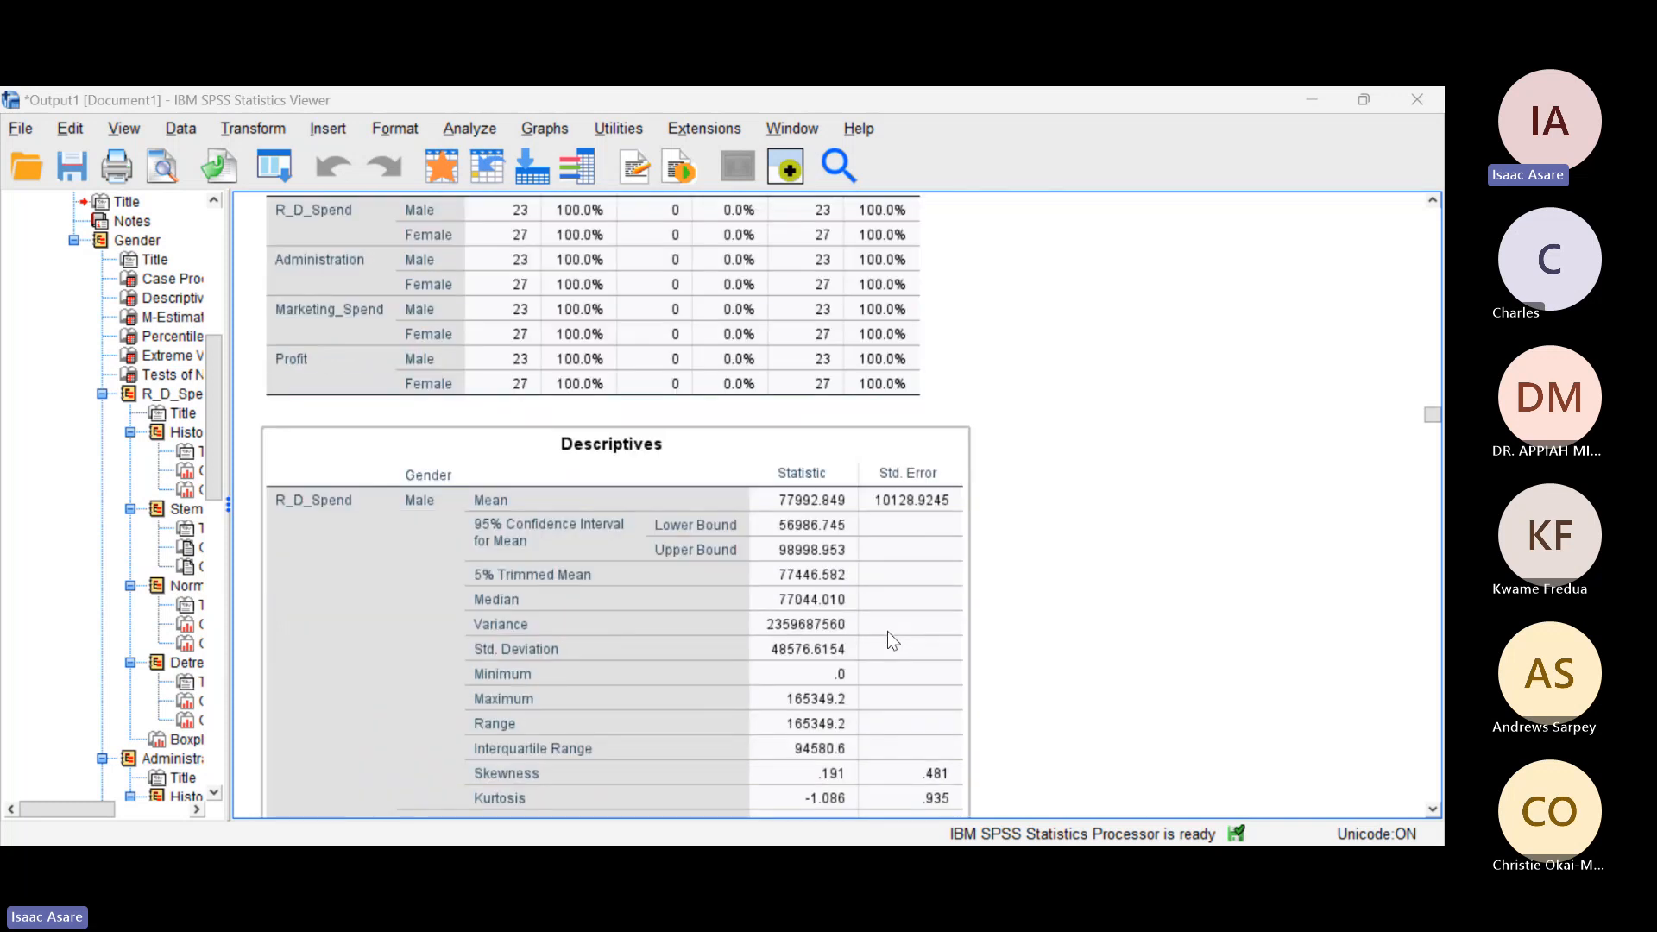
scroll(887, 630, up, 6)
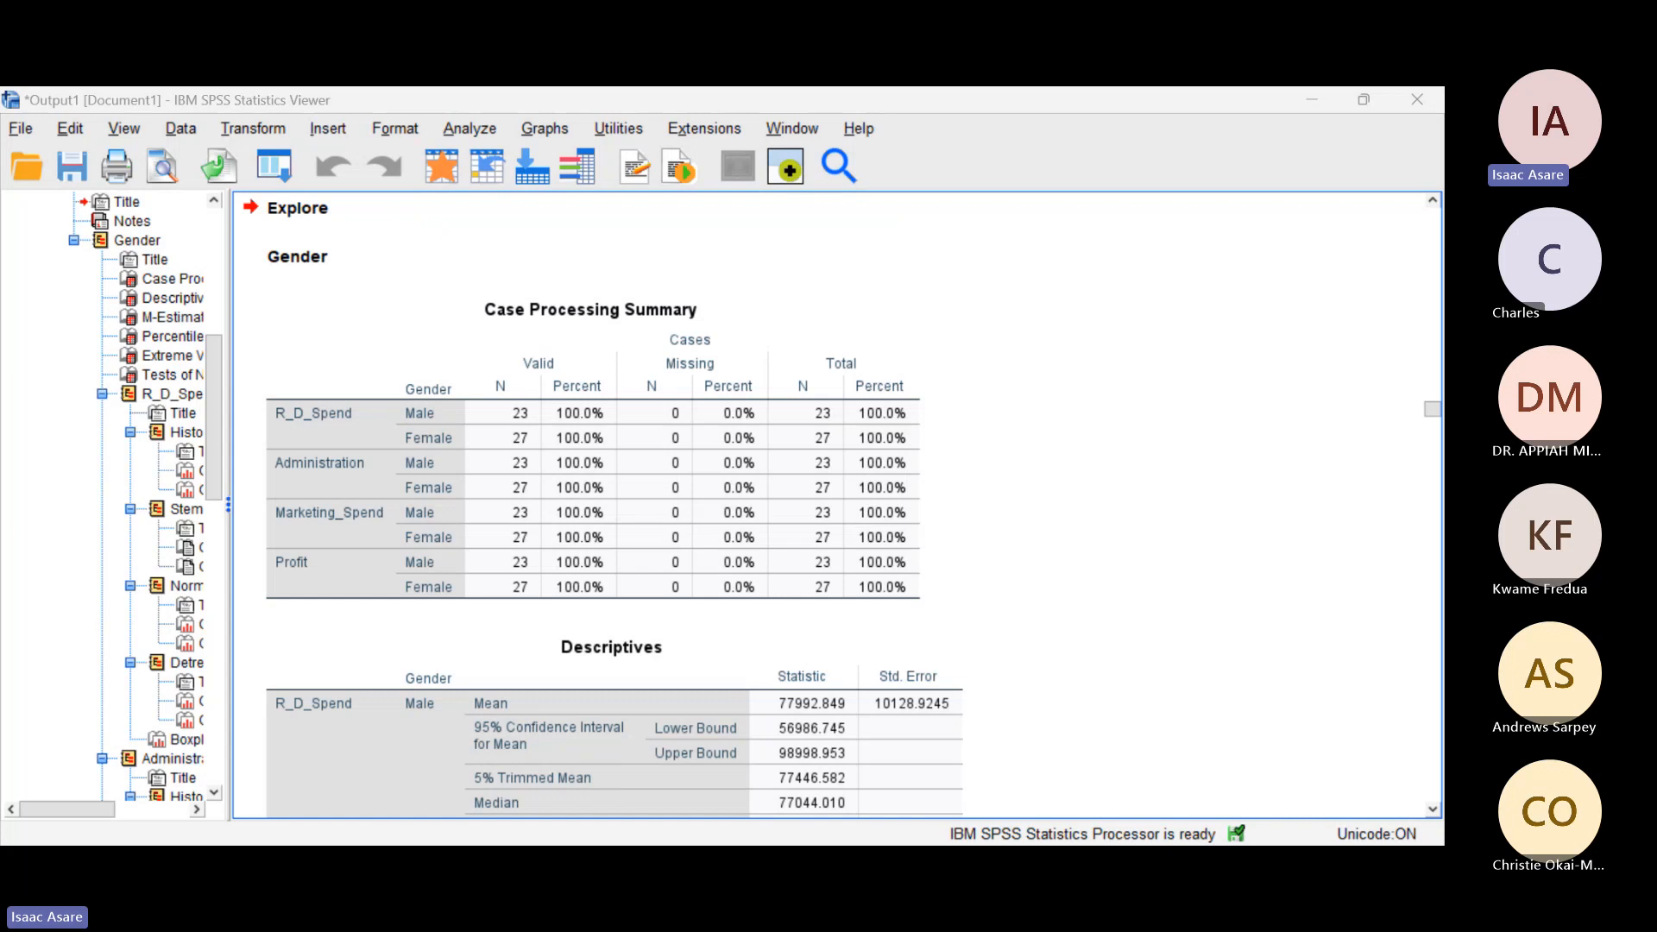
click(294, 563)
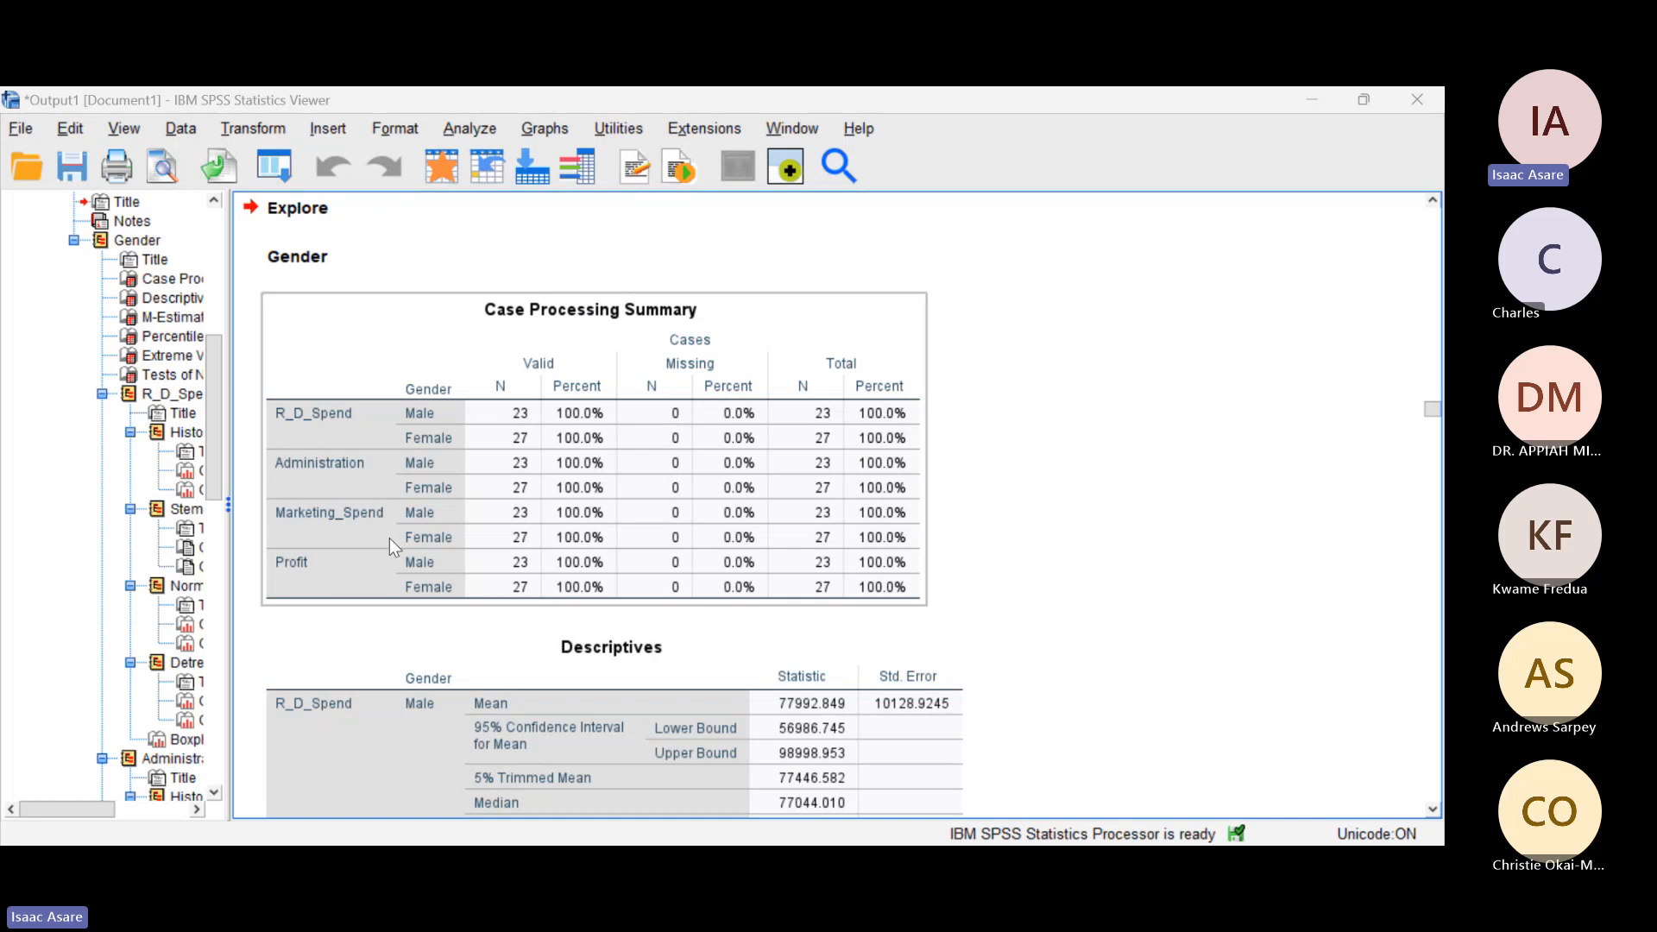
Step: Examine the R_D_Spend section of the Descriptives table, comparing the male and female means, confidence intervals, spread, skewness and kurtosis
scroll(612, 562, down, 3)
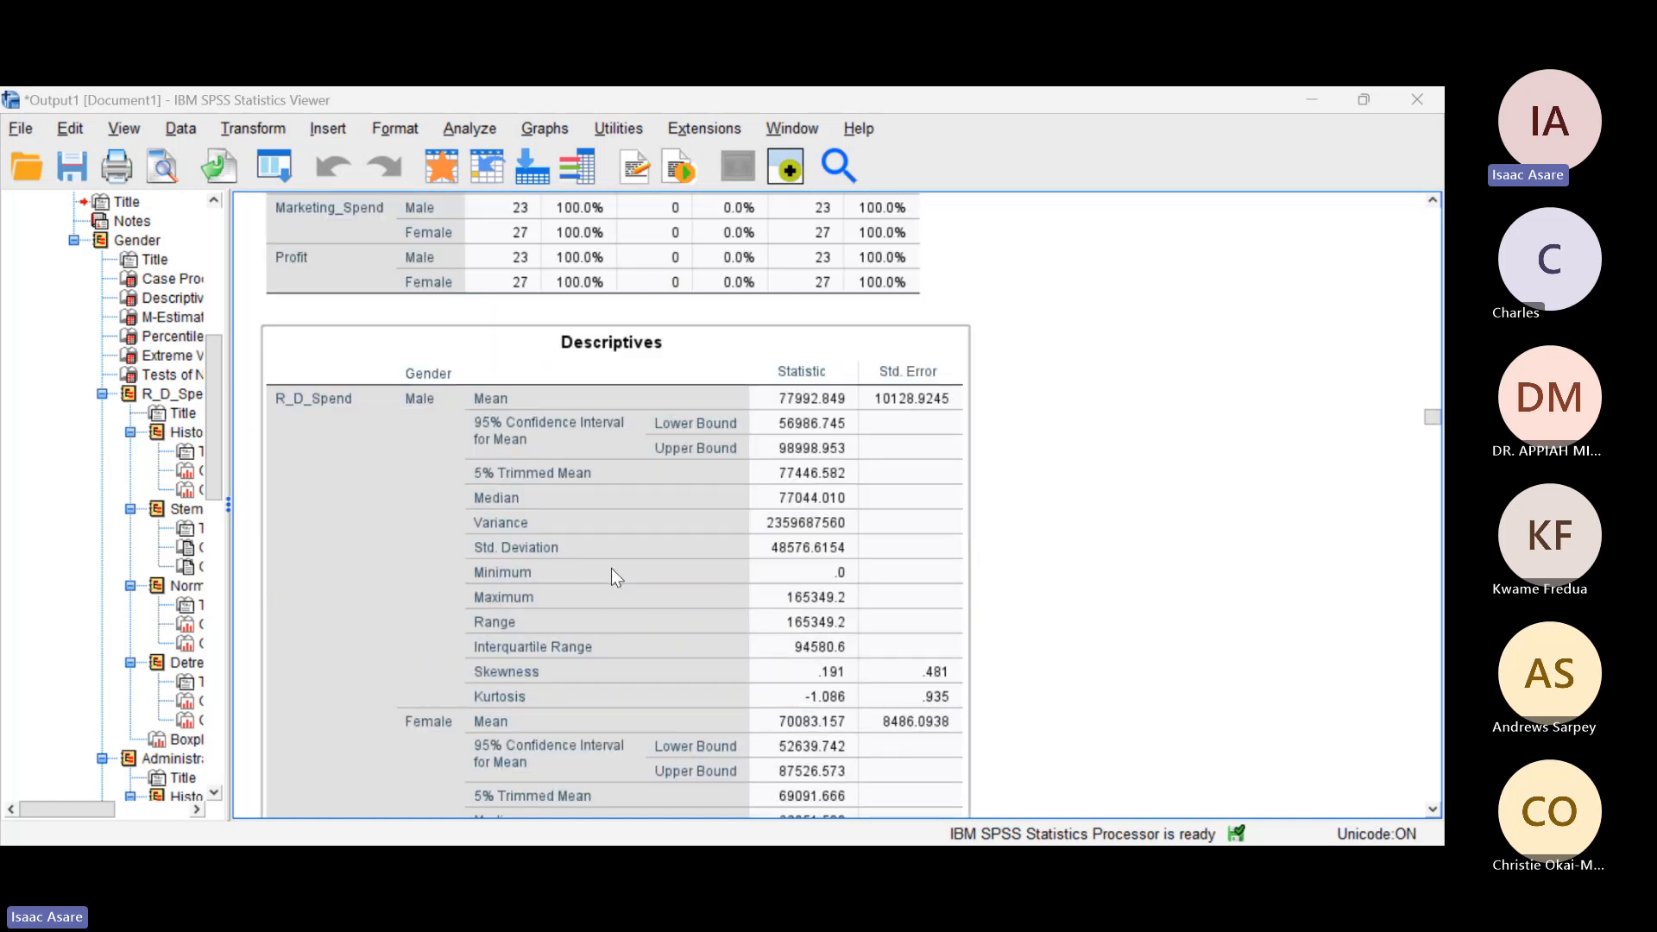
scroll(610, 570, down, 1)
click(1182, 611)
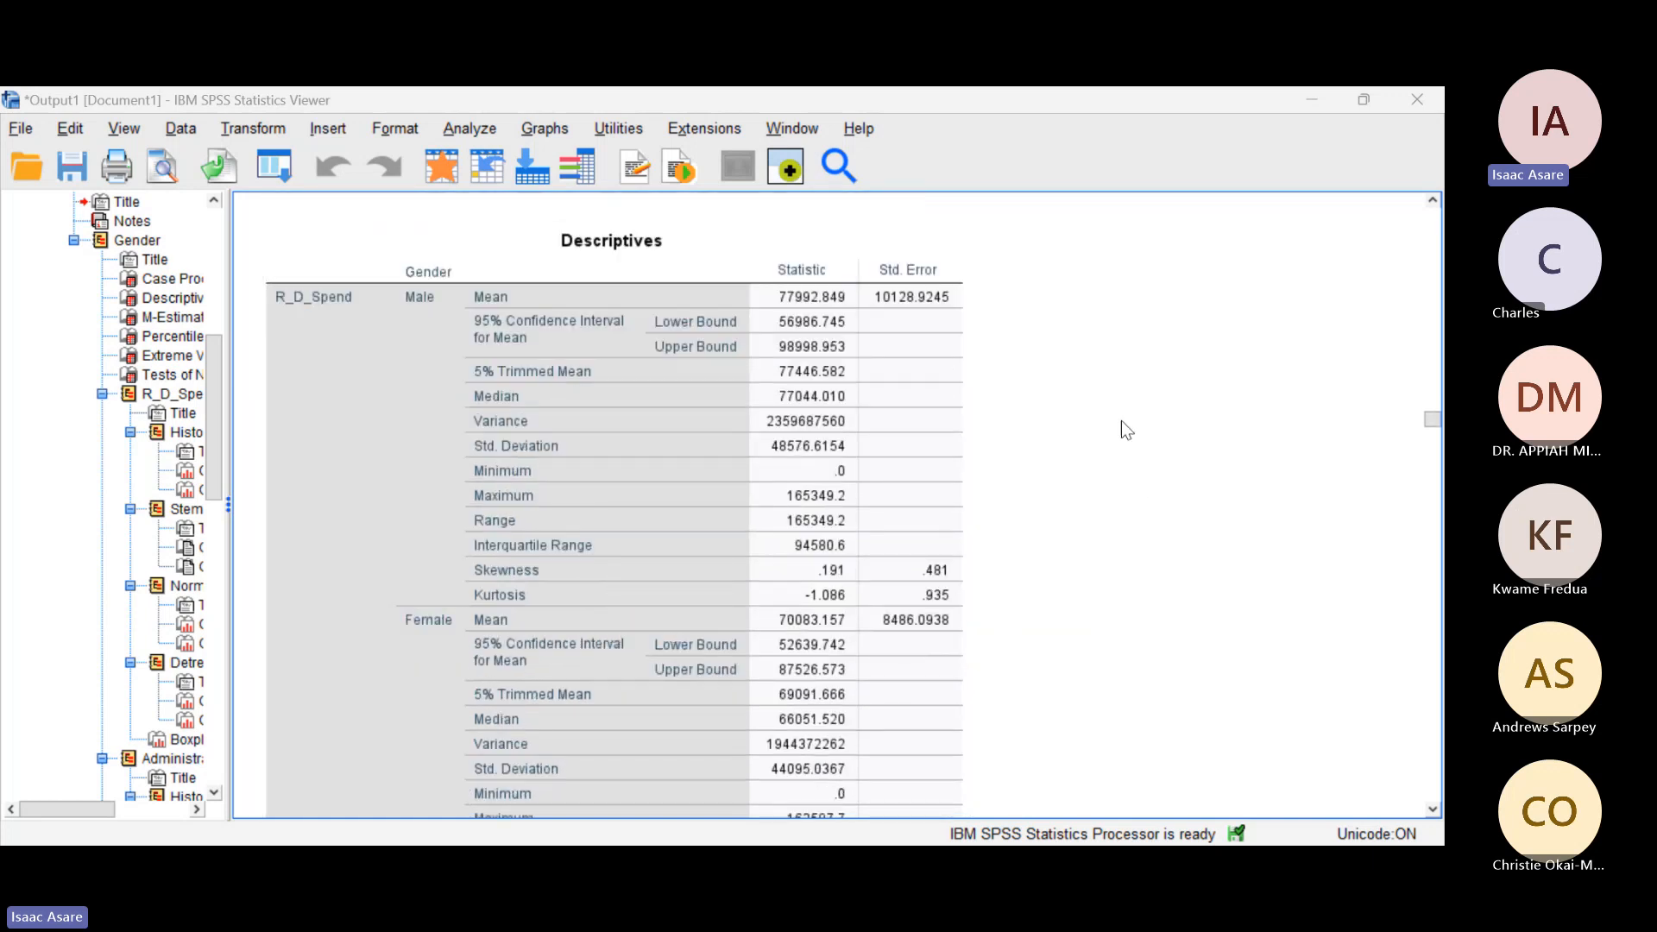
scroll(1021, 671, up, 1)
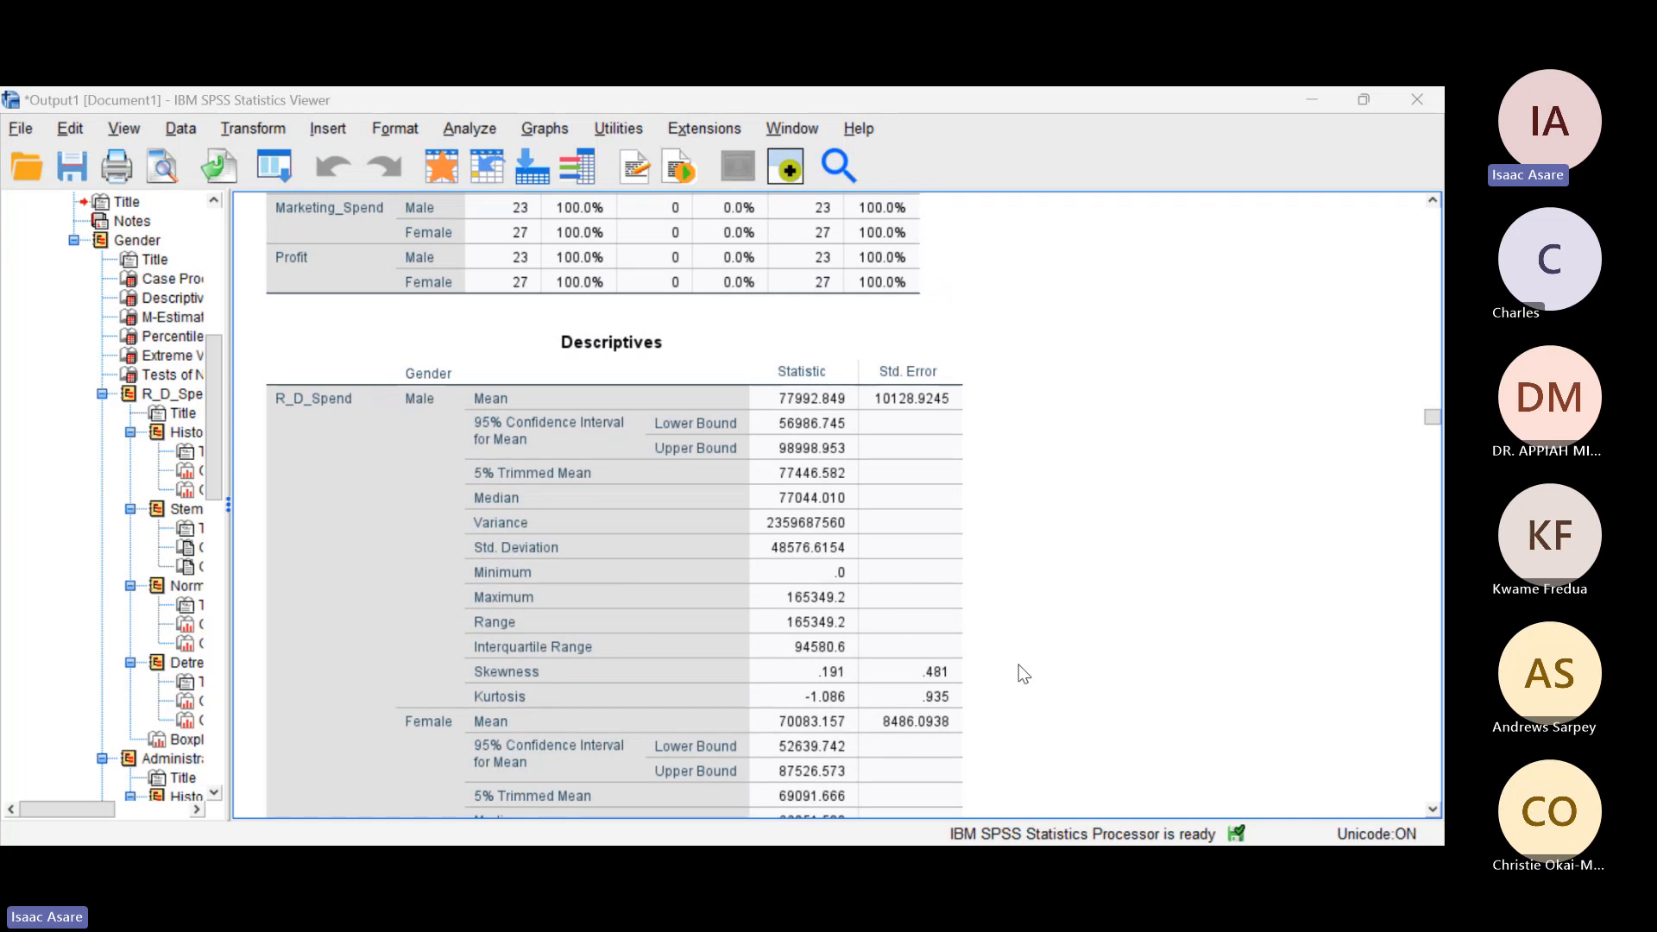
scroll(1022, 671, down, 1)
click(552, 571)
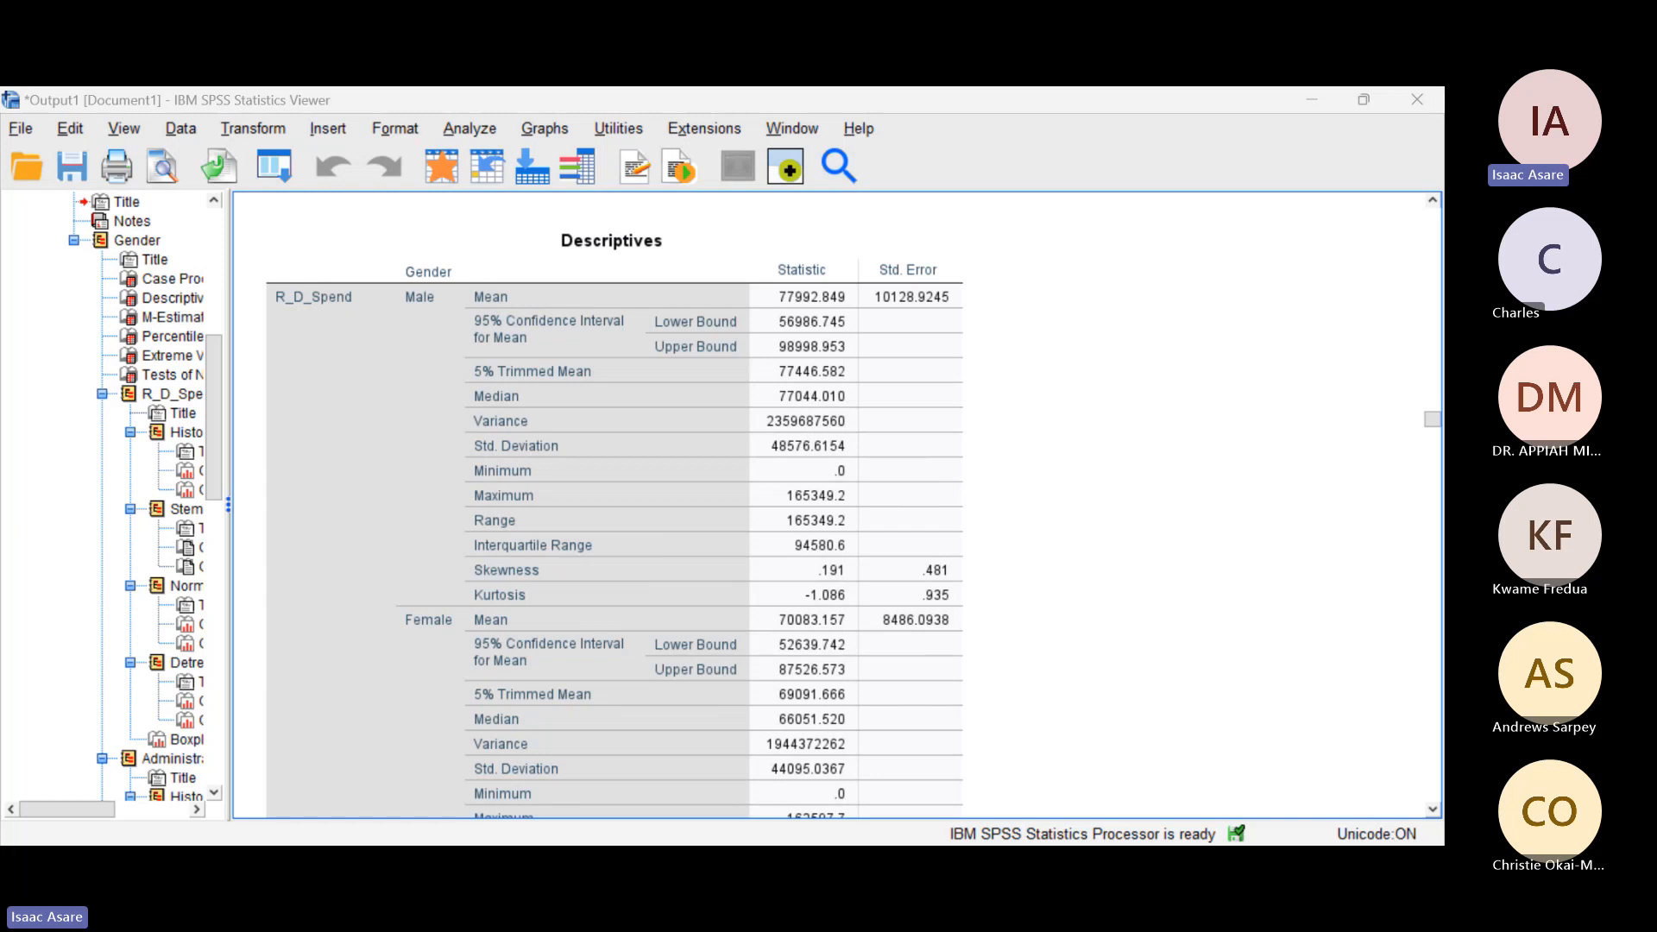
click(586, 649)
scroll(576, 645, down, 4)
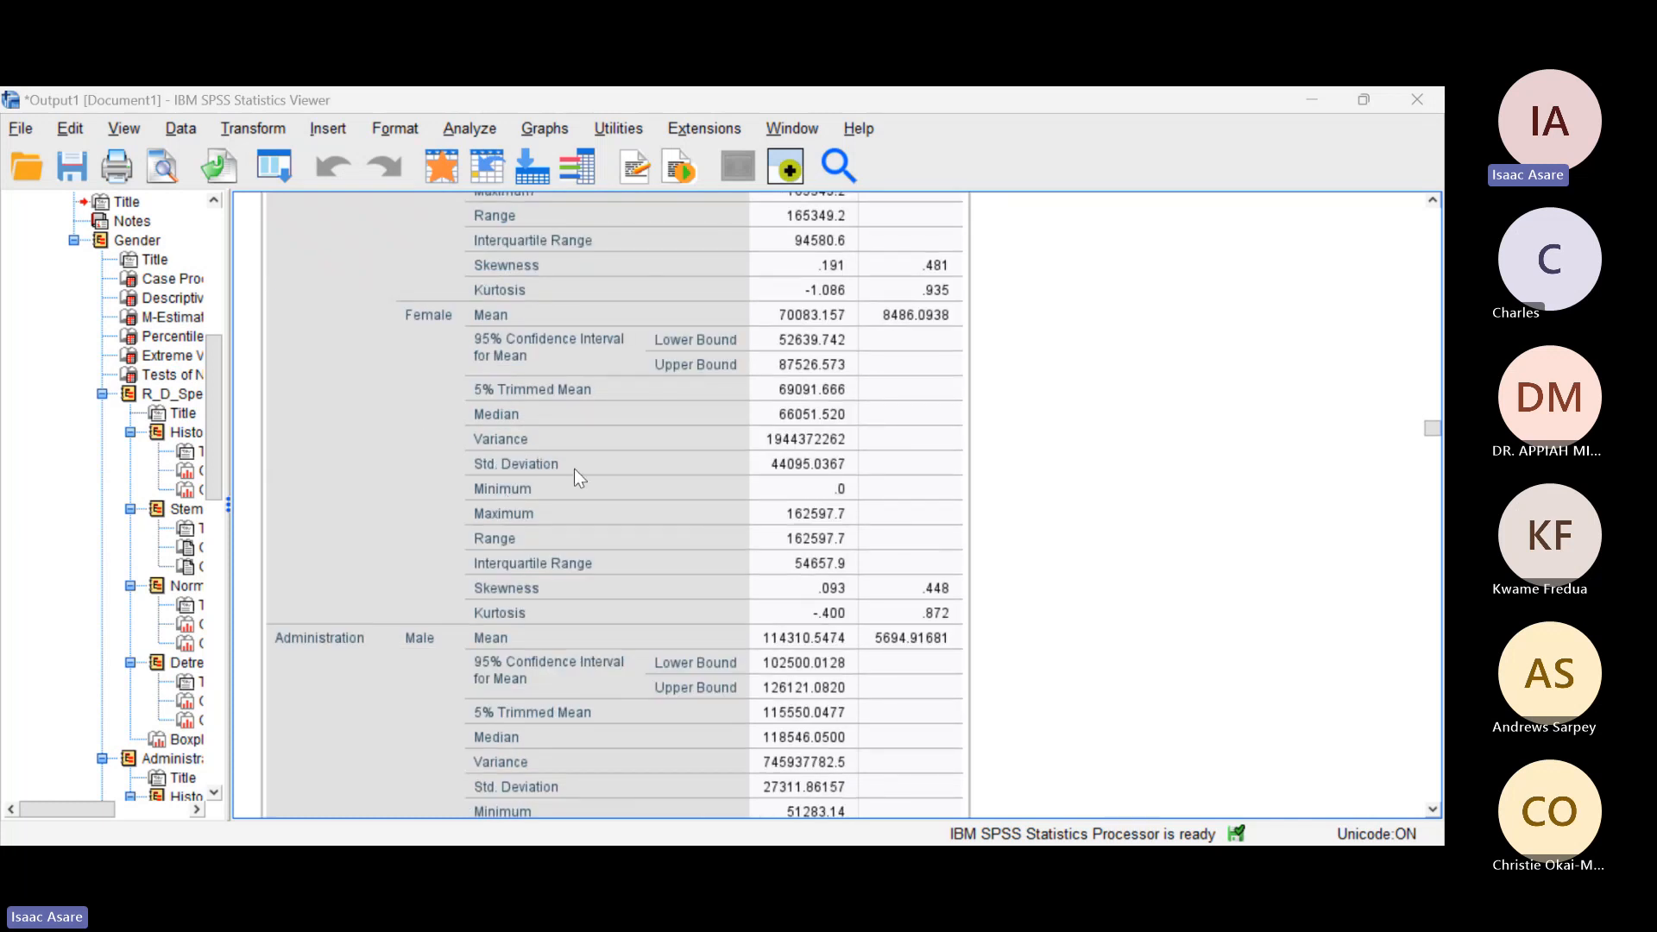
scroll(587, 494, up, 4)
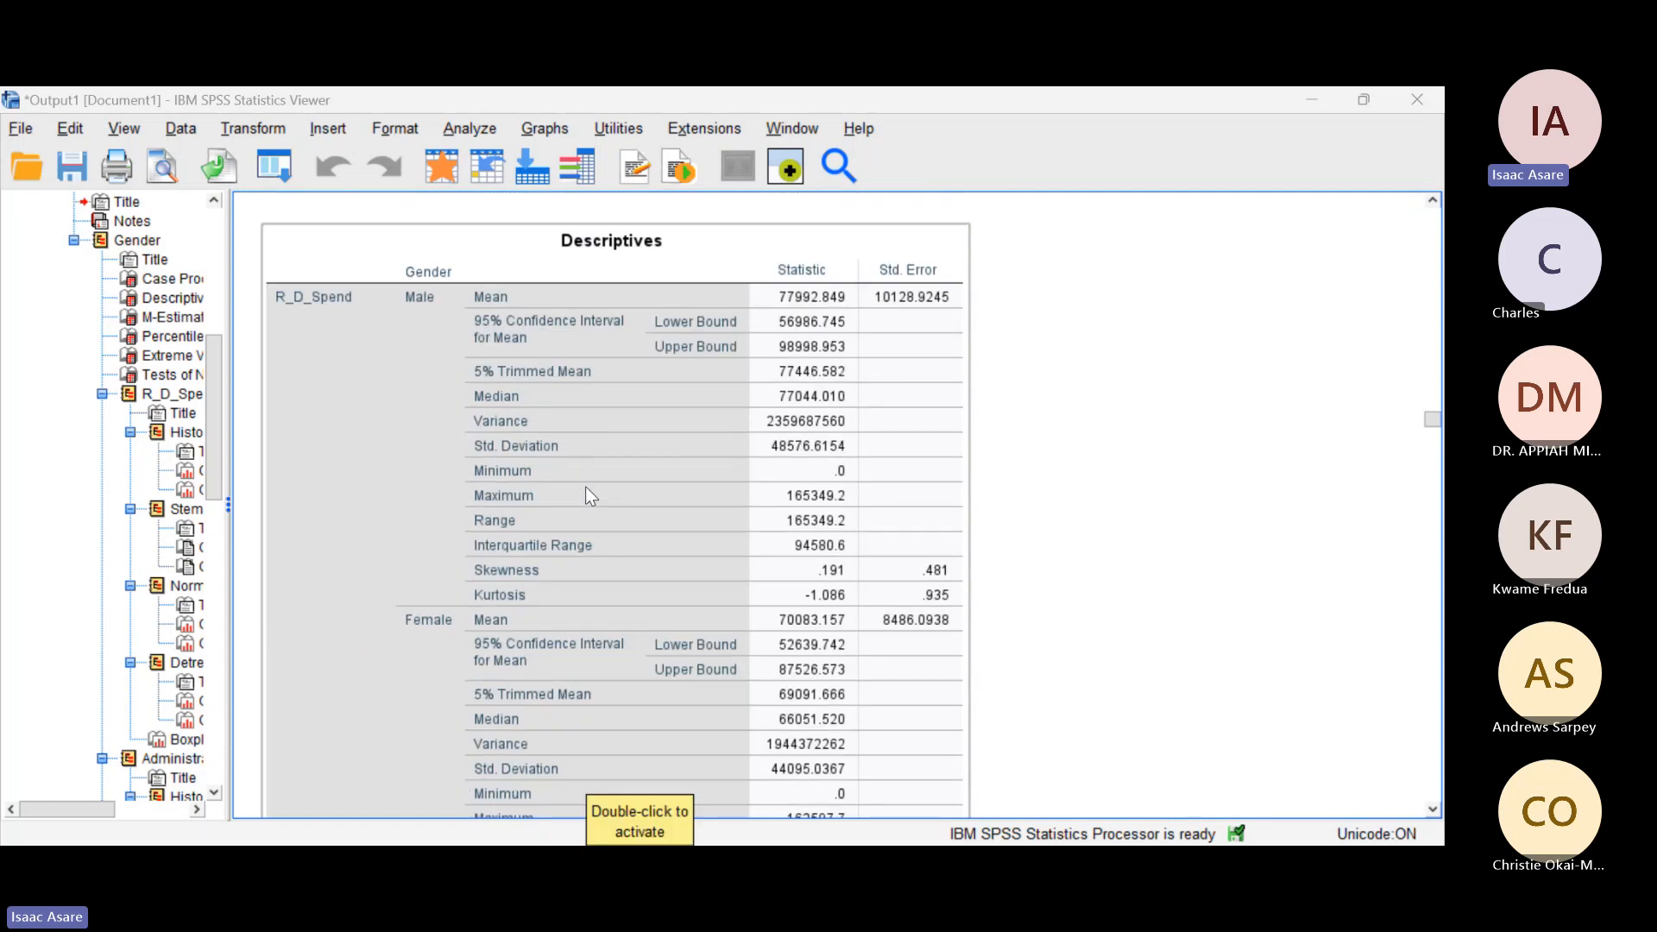
scroll(587, 493, down, 1)
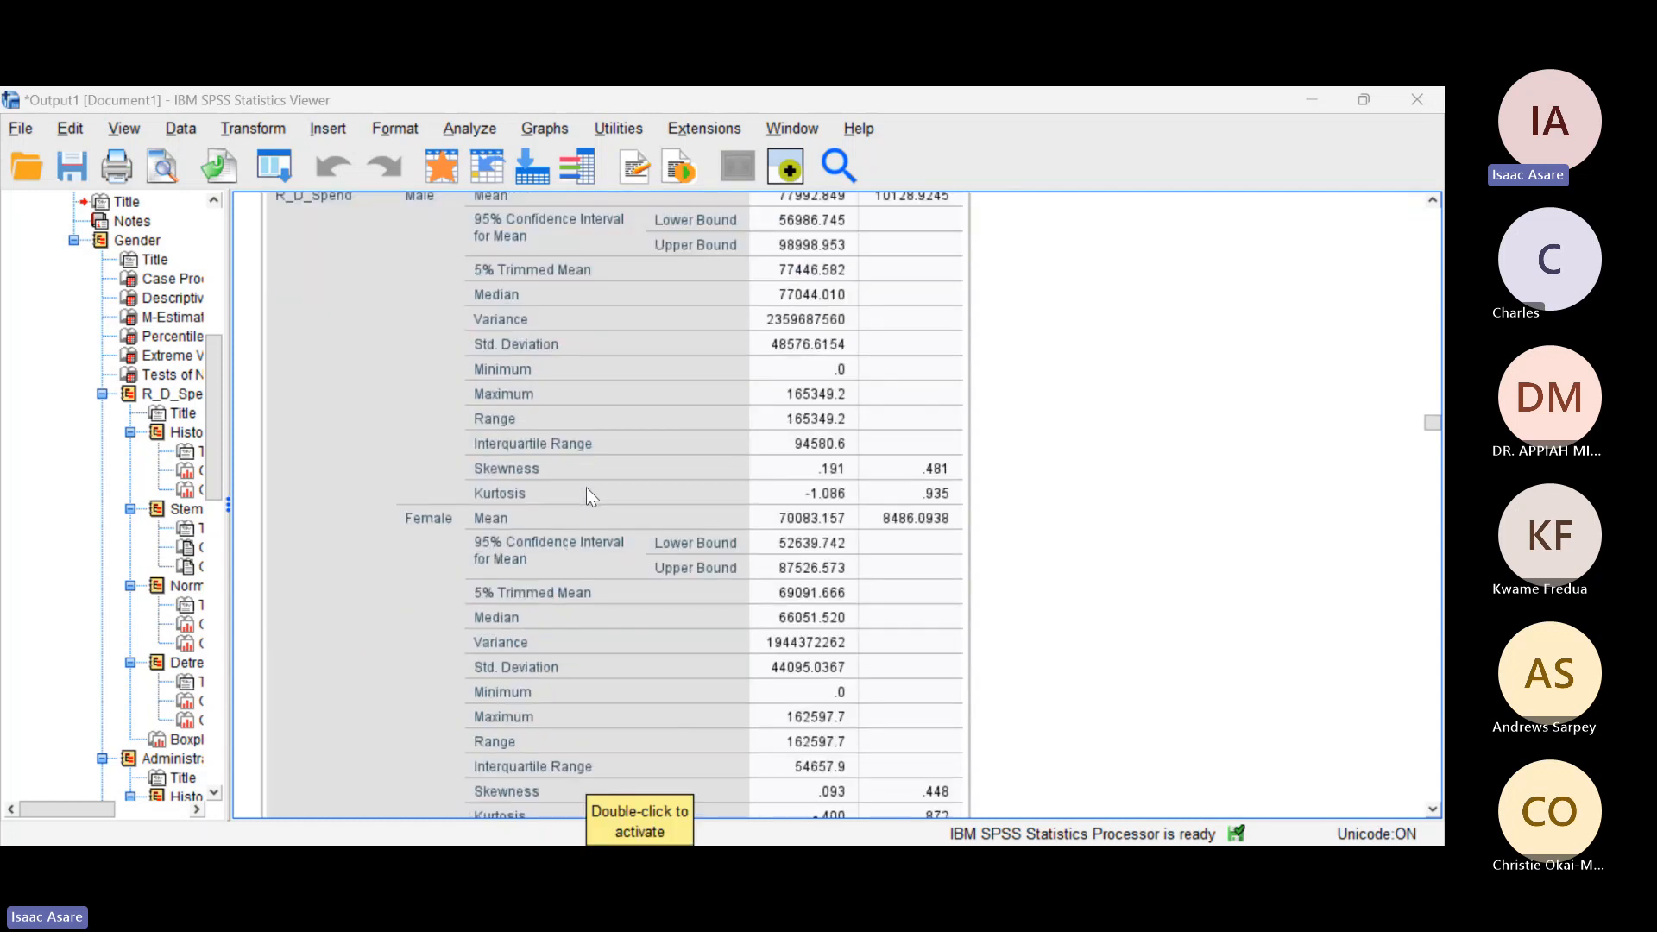
scroll(587, 494, up, 2)
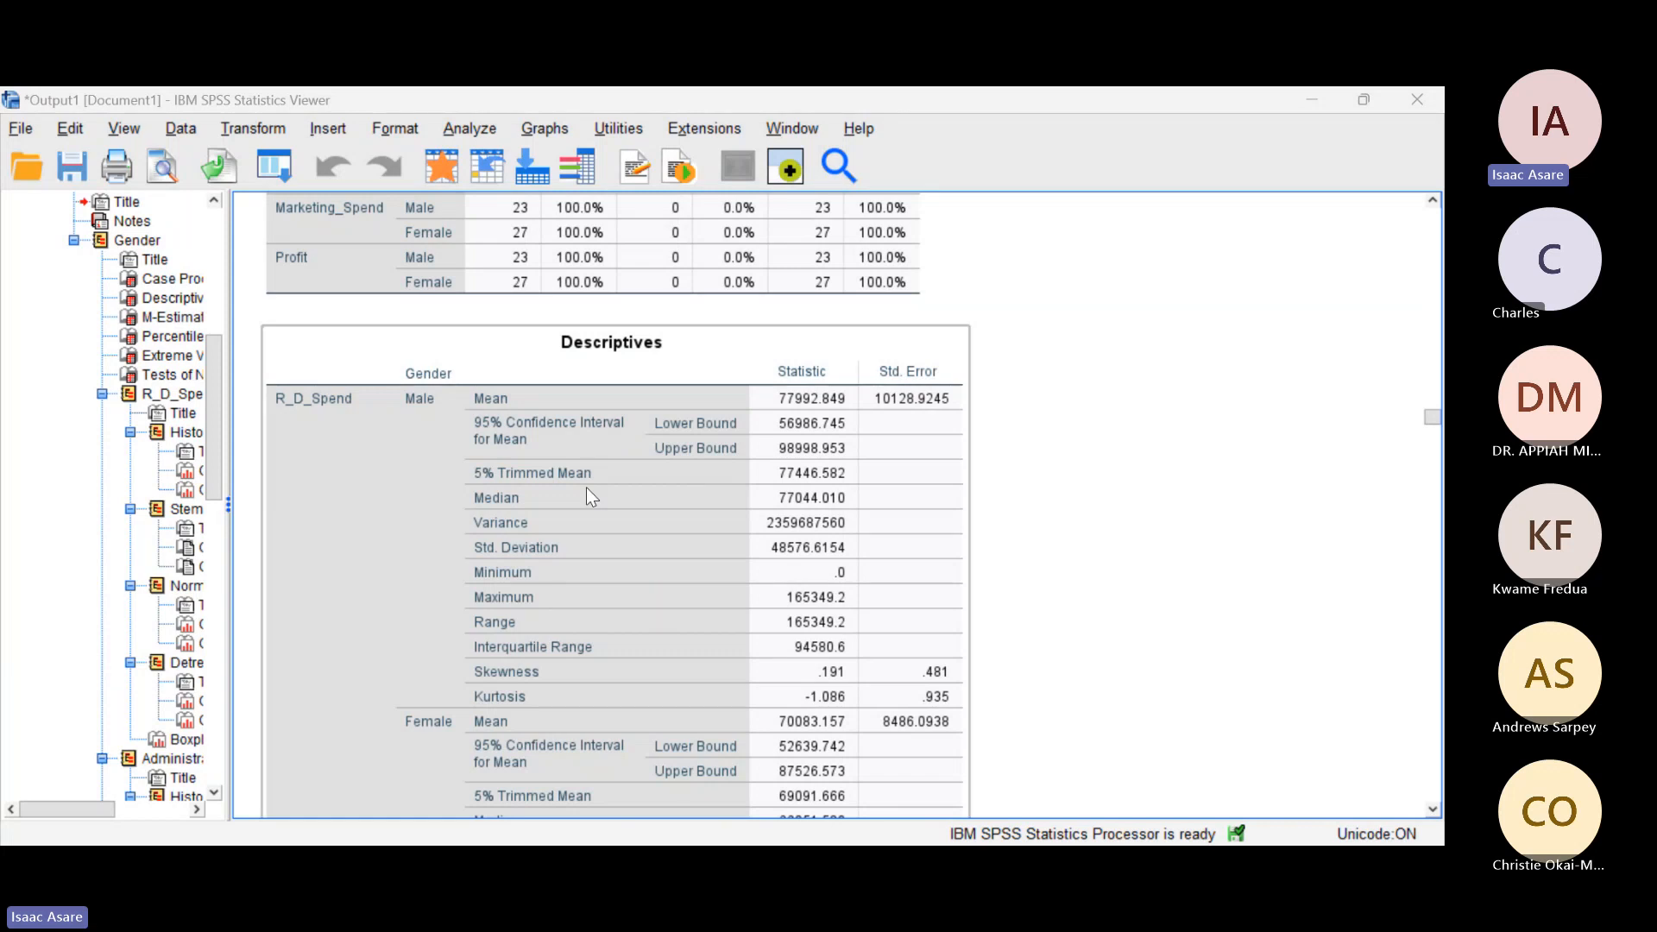
click(1028, 479)
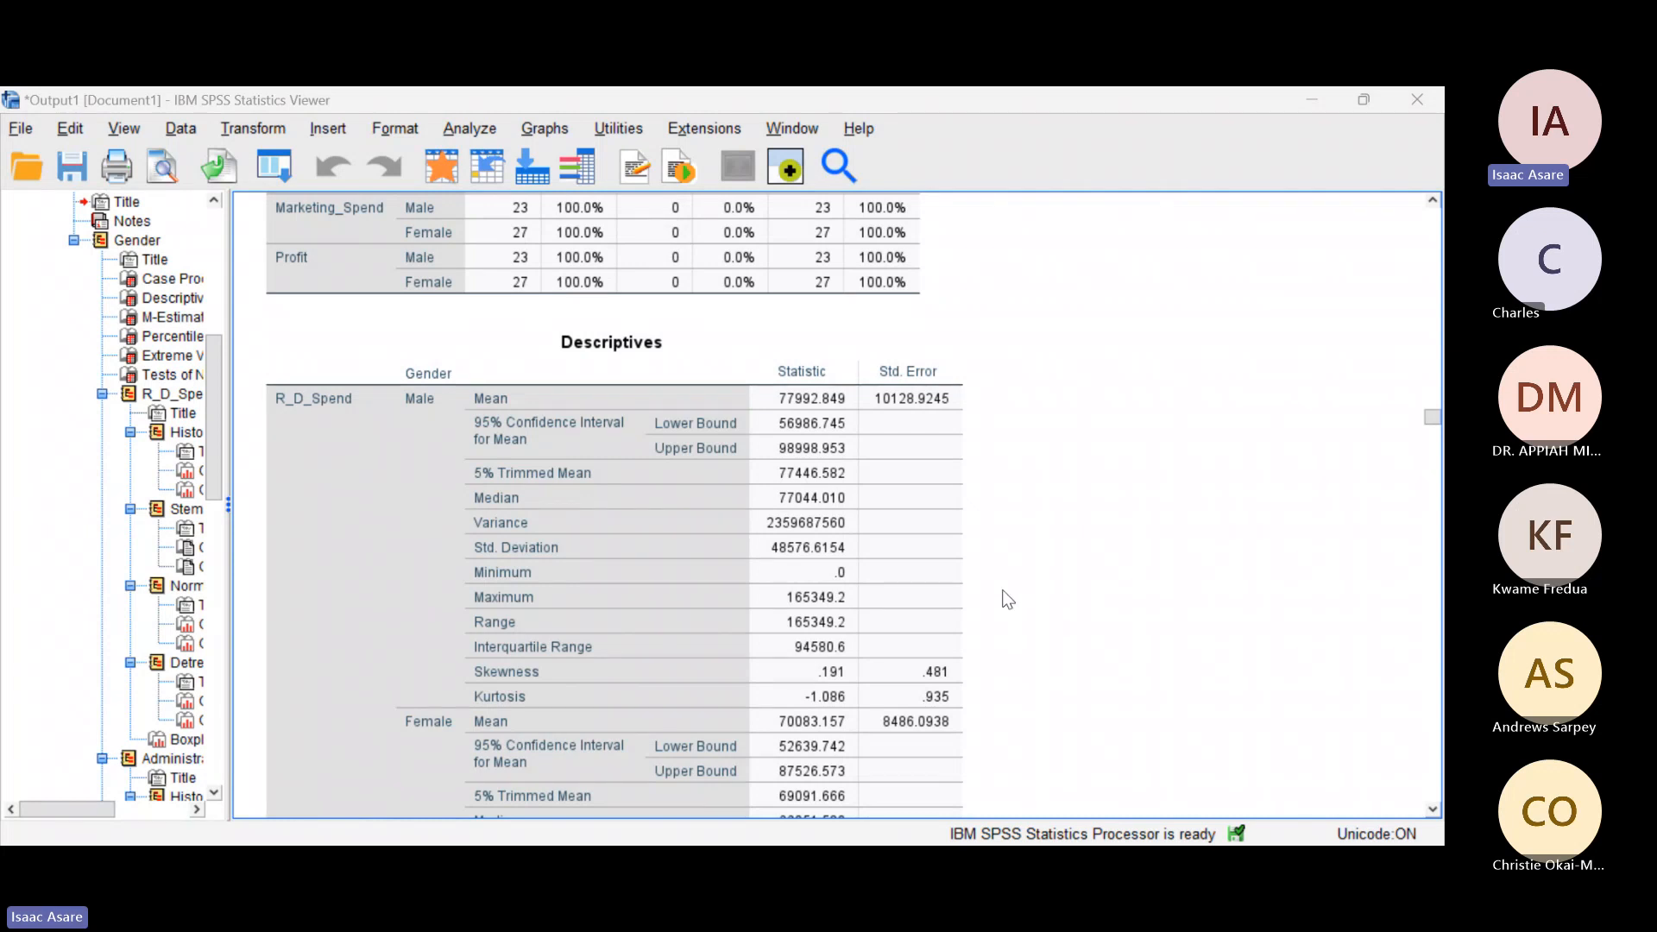
click(522, 532)
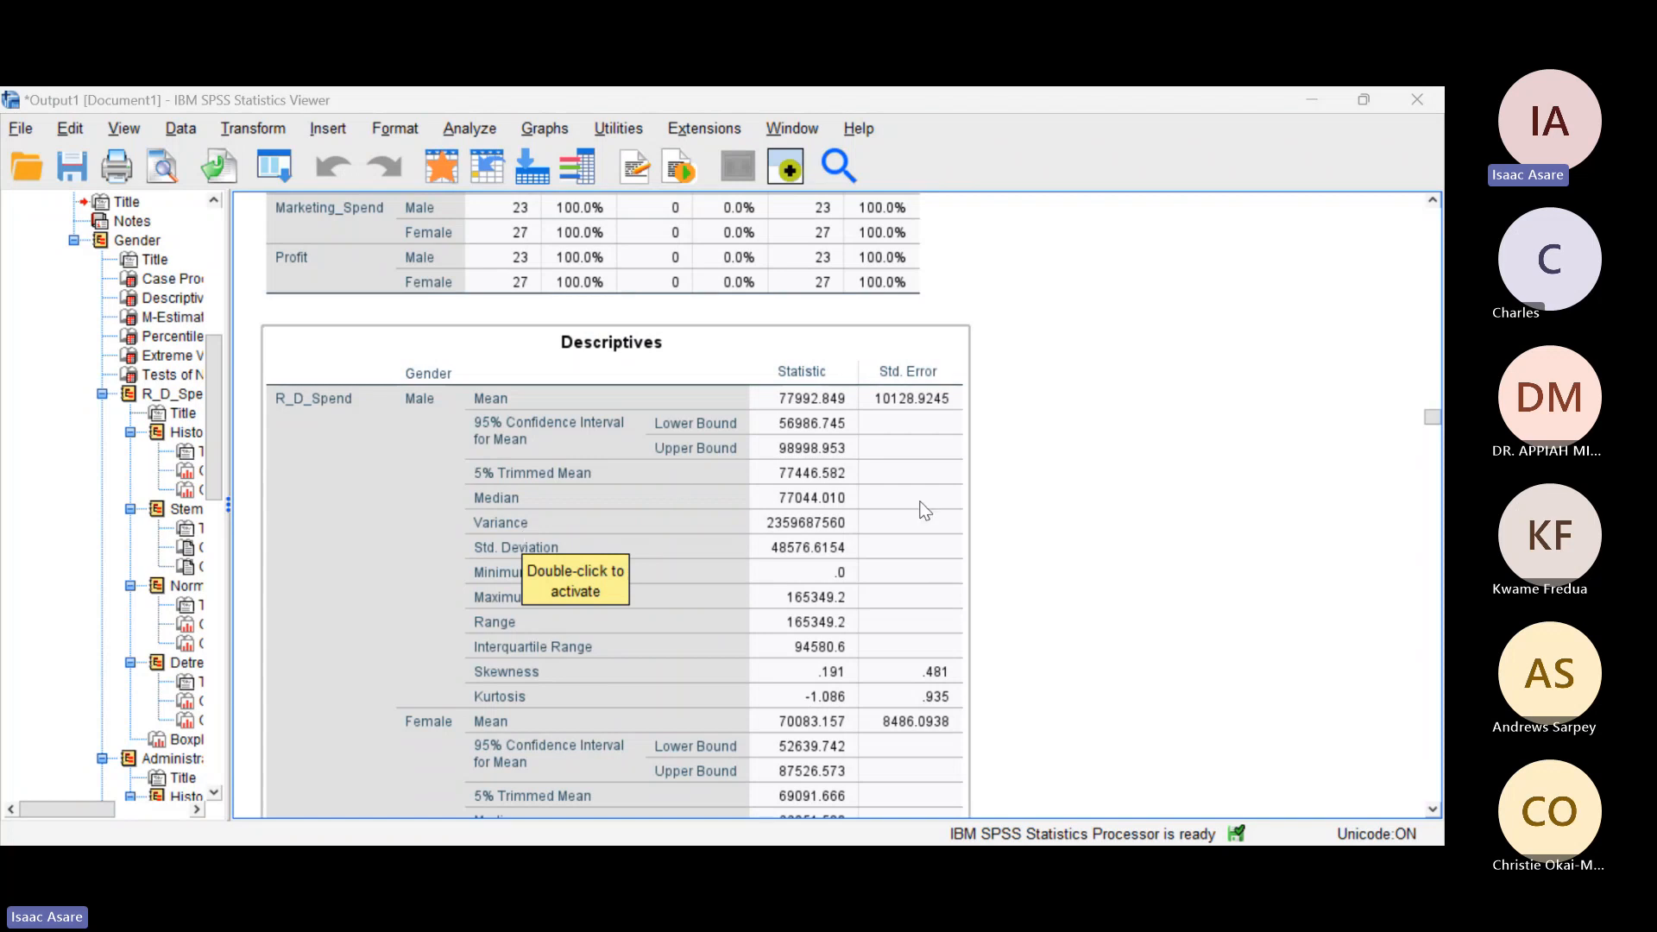
click(1036, 515)
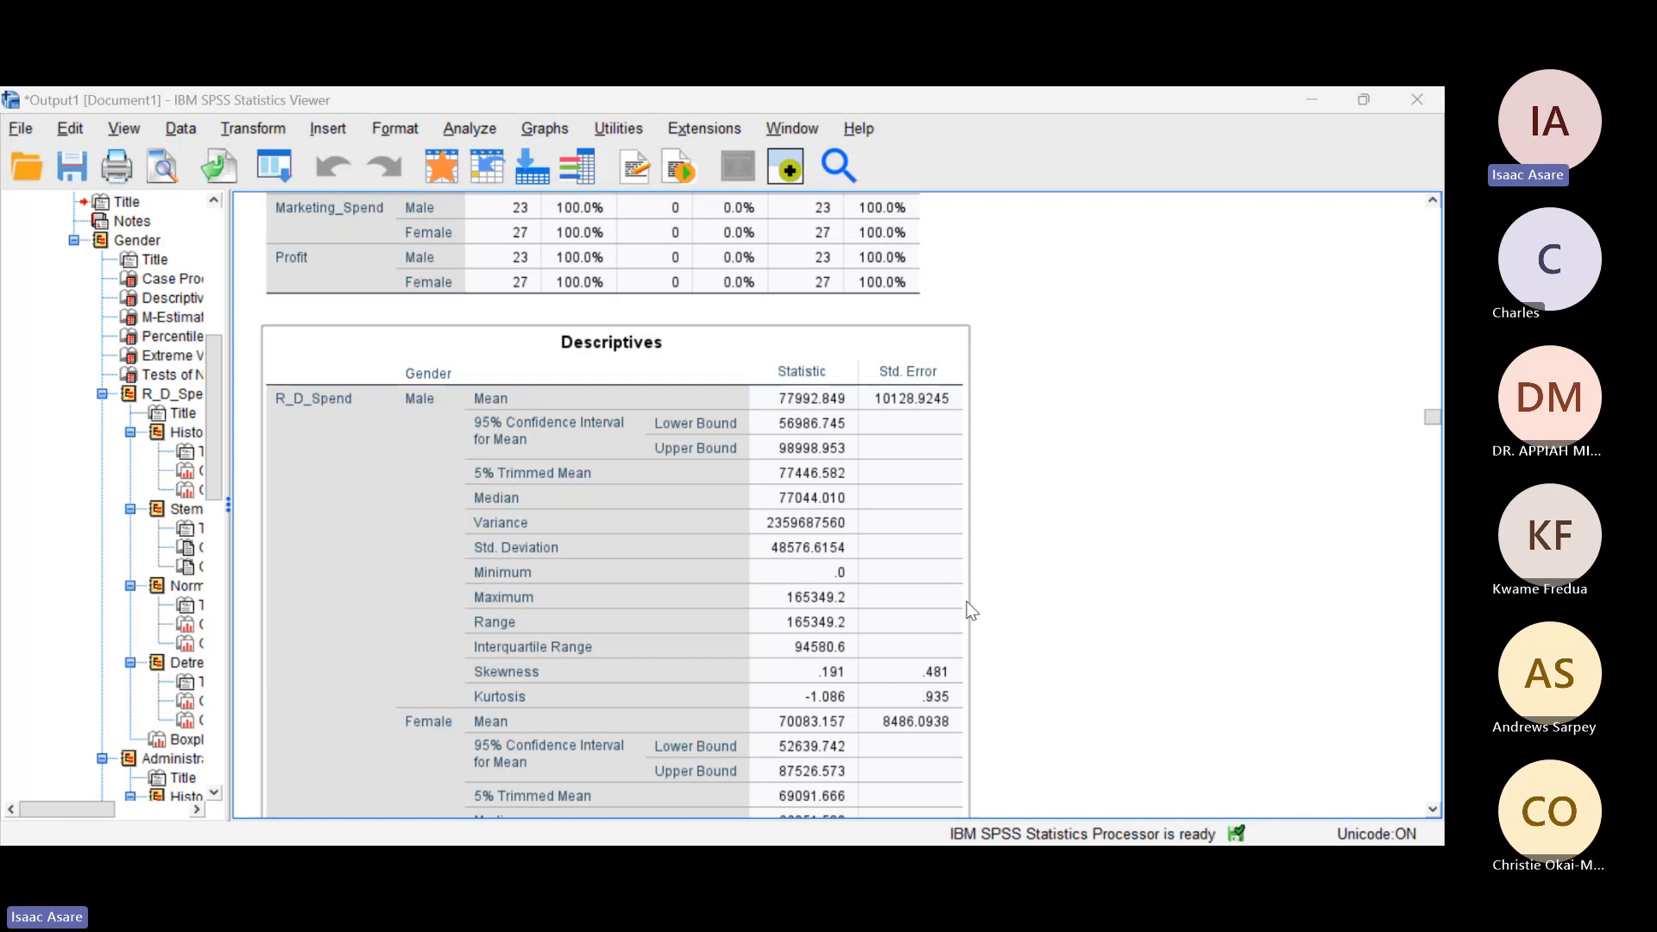
scroll(973, 612, down, 2)
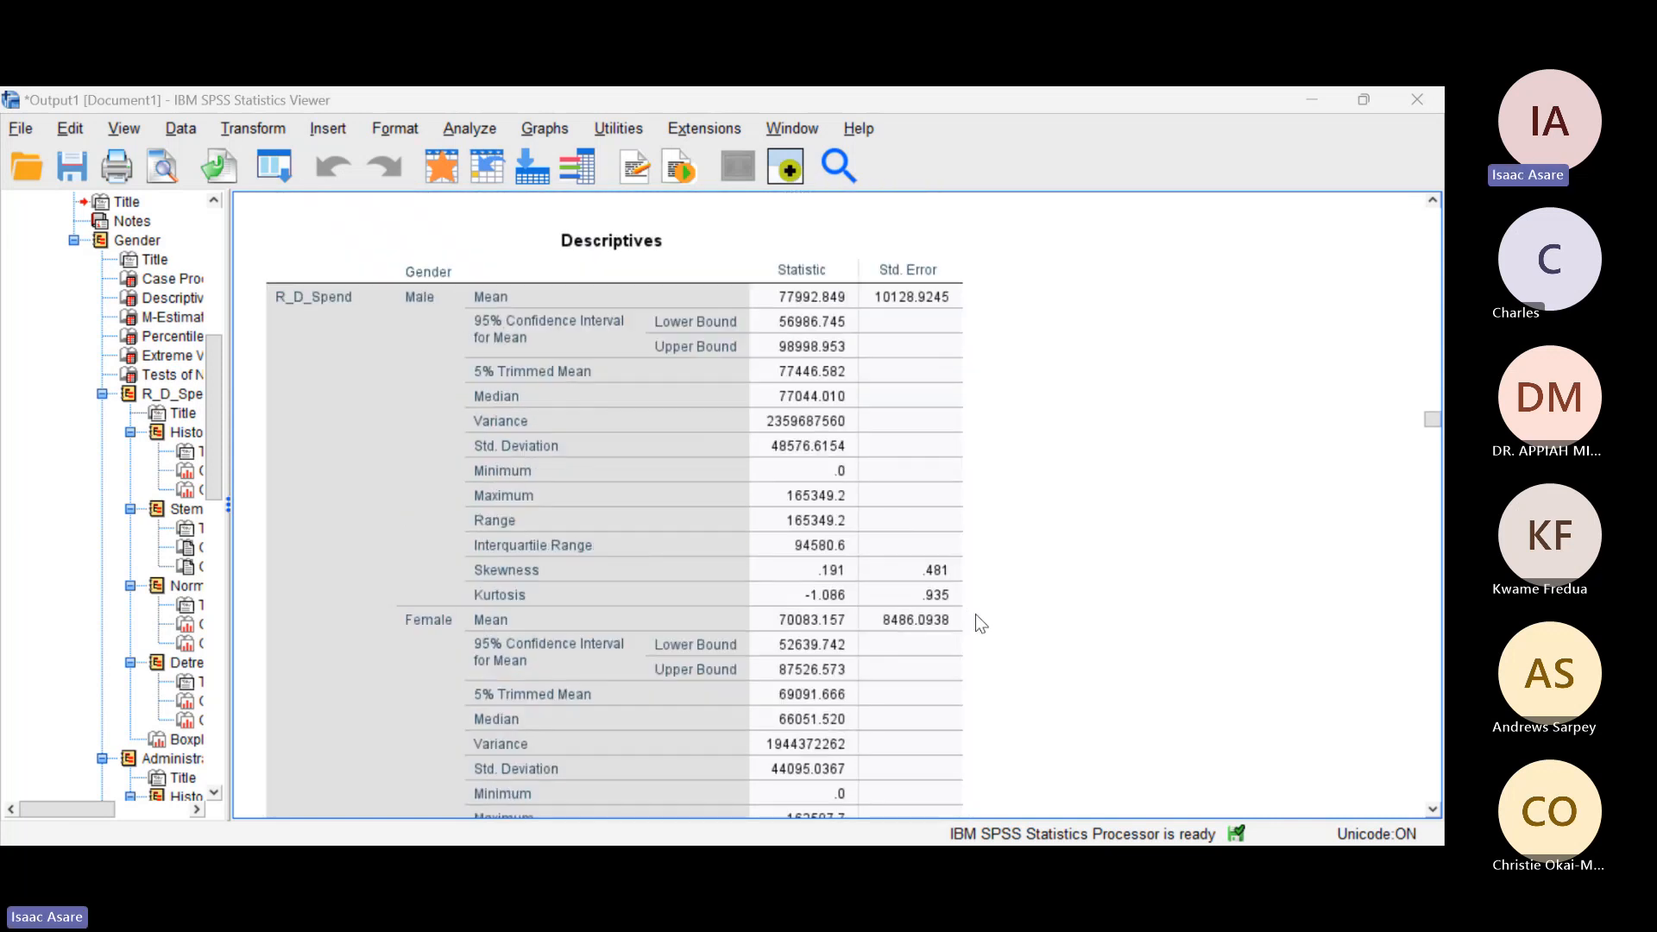
click(696, 606)
scroll(697, 606, down, 6)
scroll(587, 552, up, 8)
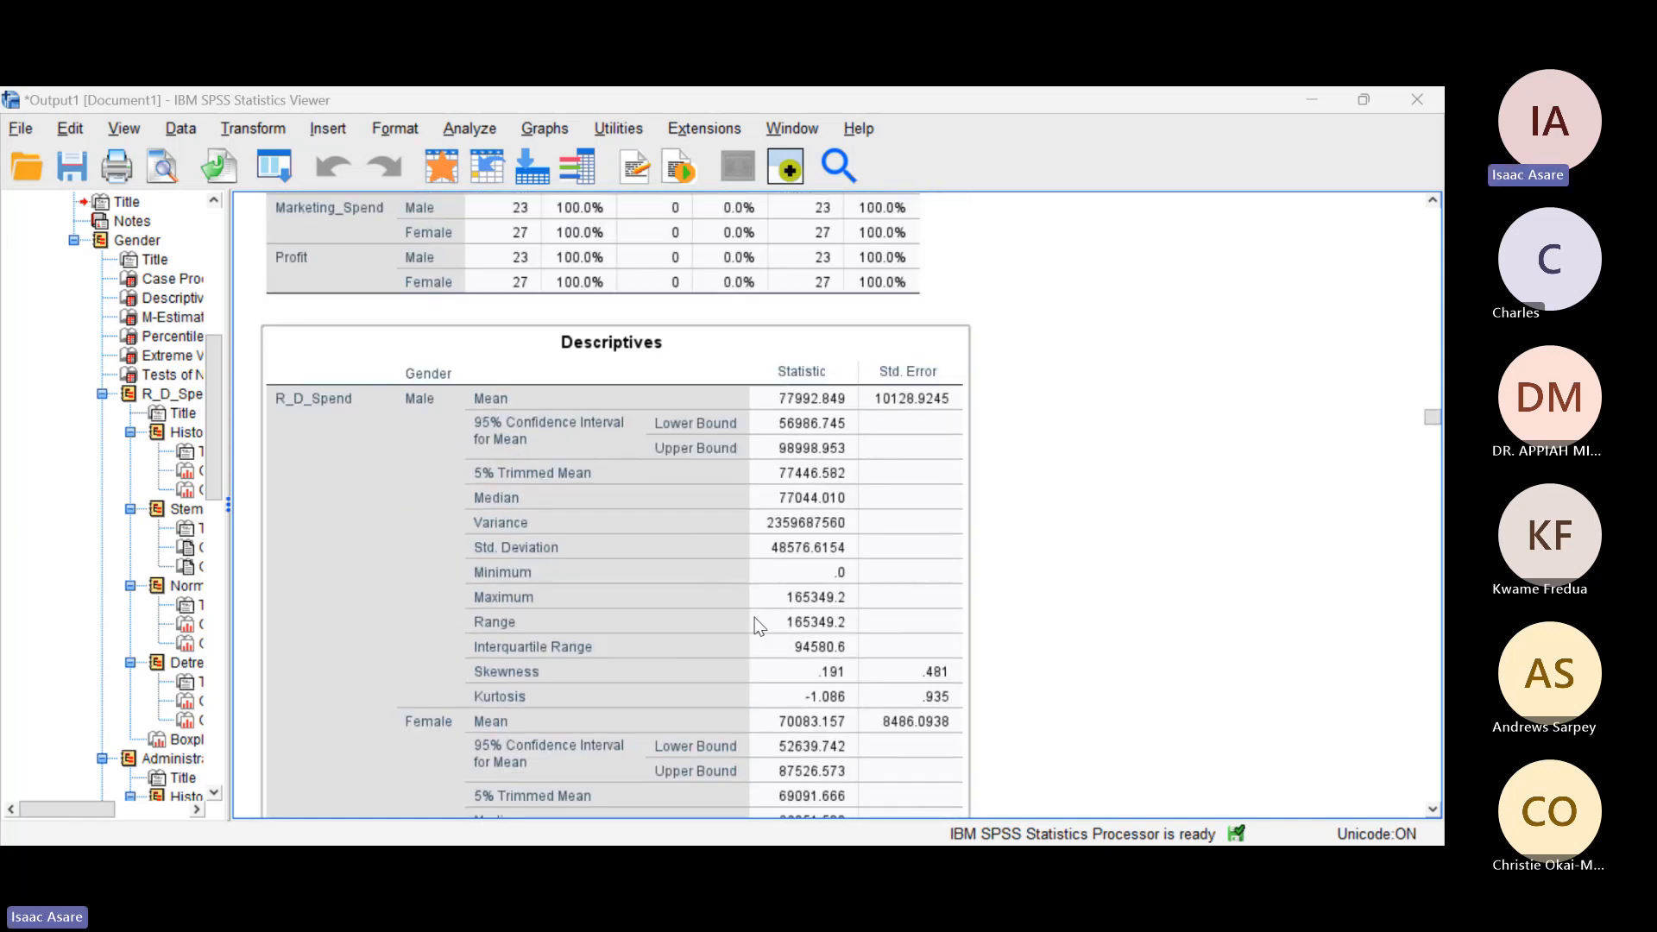
Step: Compare the male and female descriptives for Administration, Marketing_Spend and Profit in the rest of the Descriptives table
scroll(485, 505, down, 6)
scroll(486, 505, down, 15)
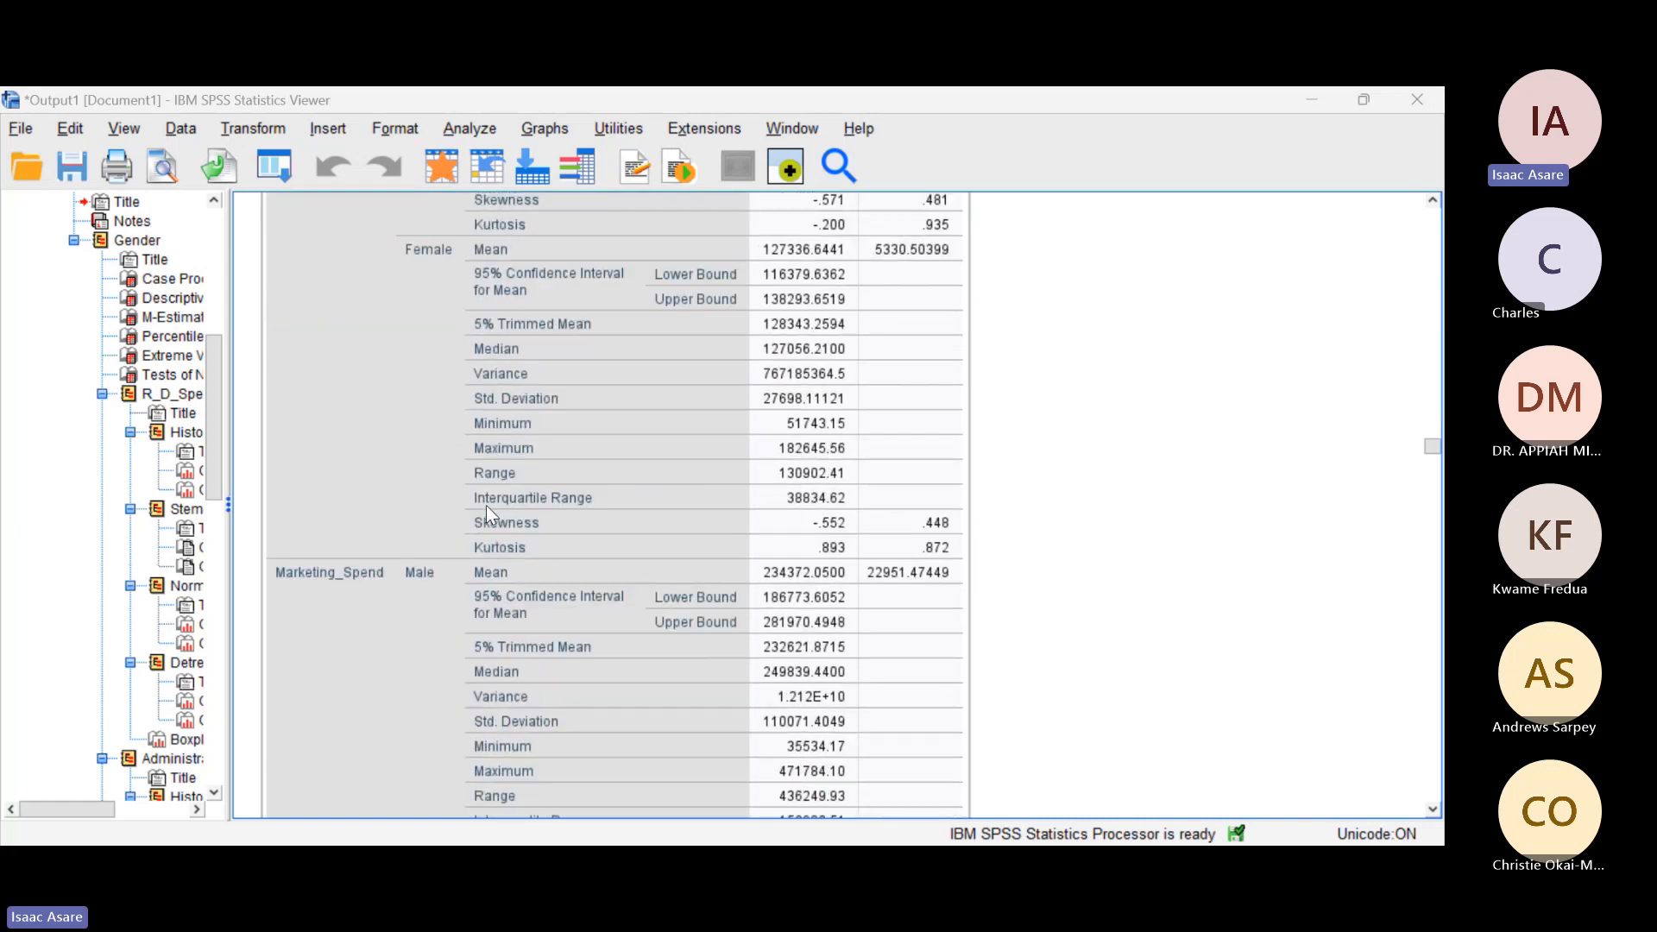
scroll(485, 505, up, 12)
scroll(485, 505, up, 5)
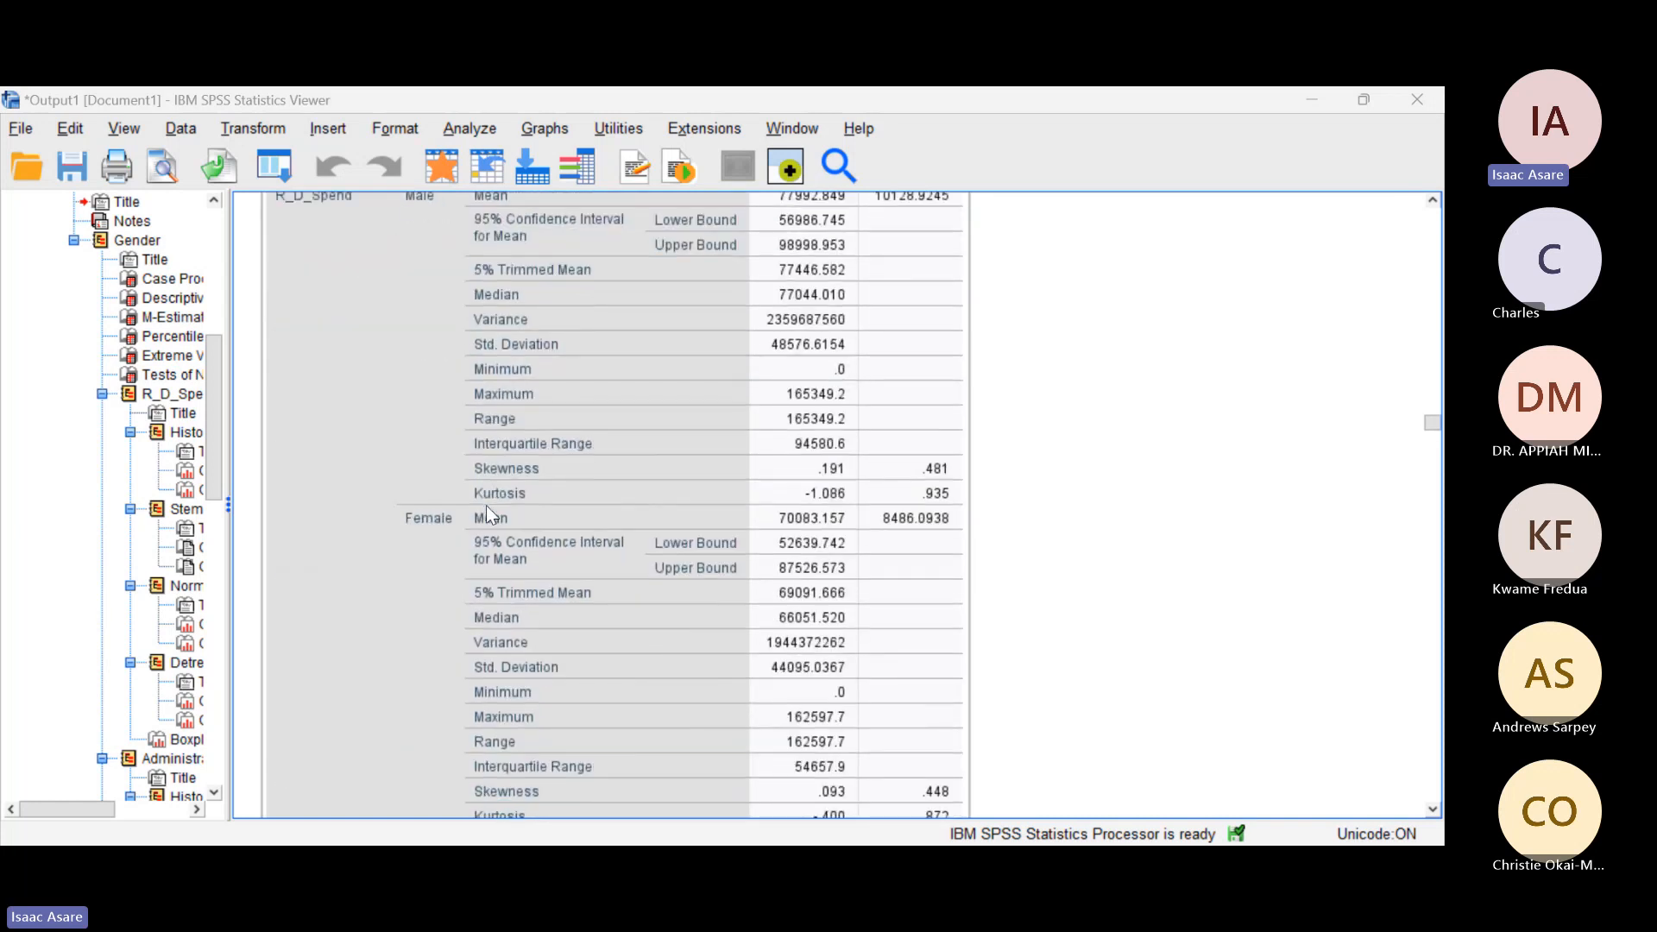
scroll(484, 505, down, 3)
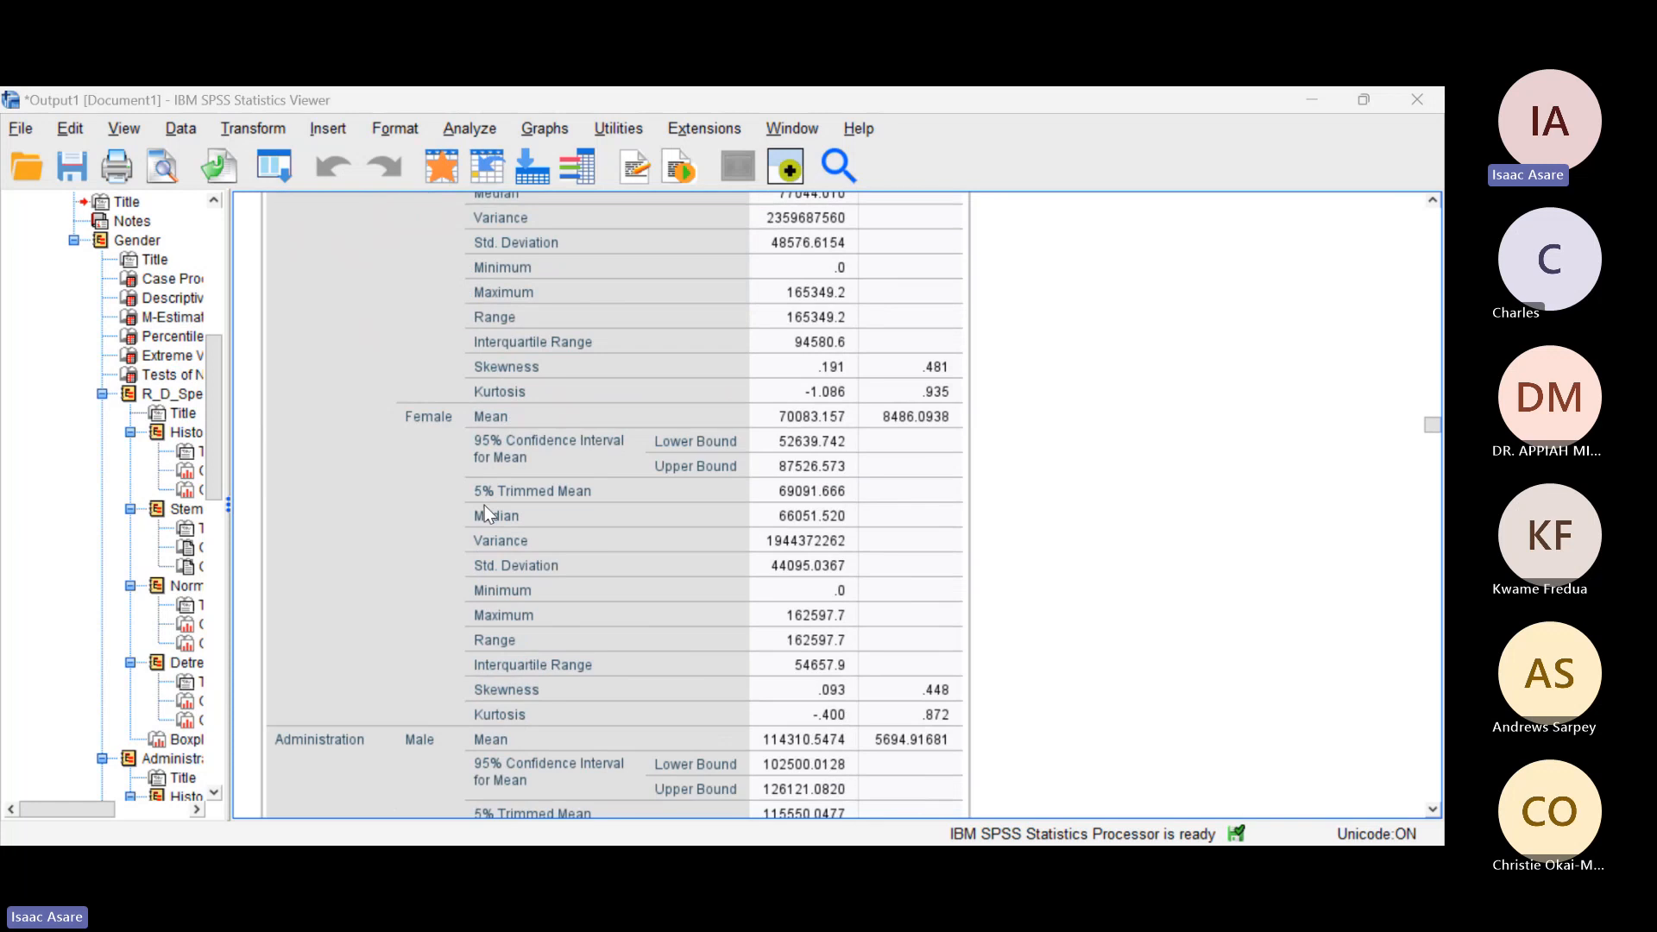
scroll(484, 505, up, 6)
scroll(484, 504, down, 16)
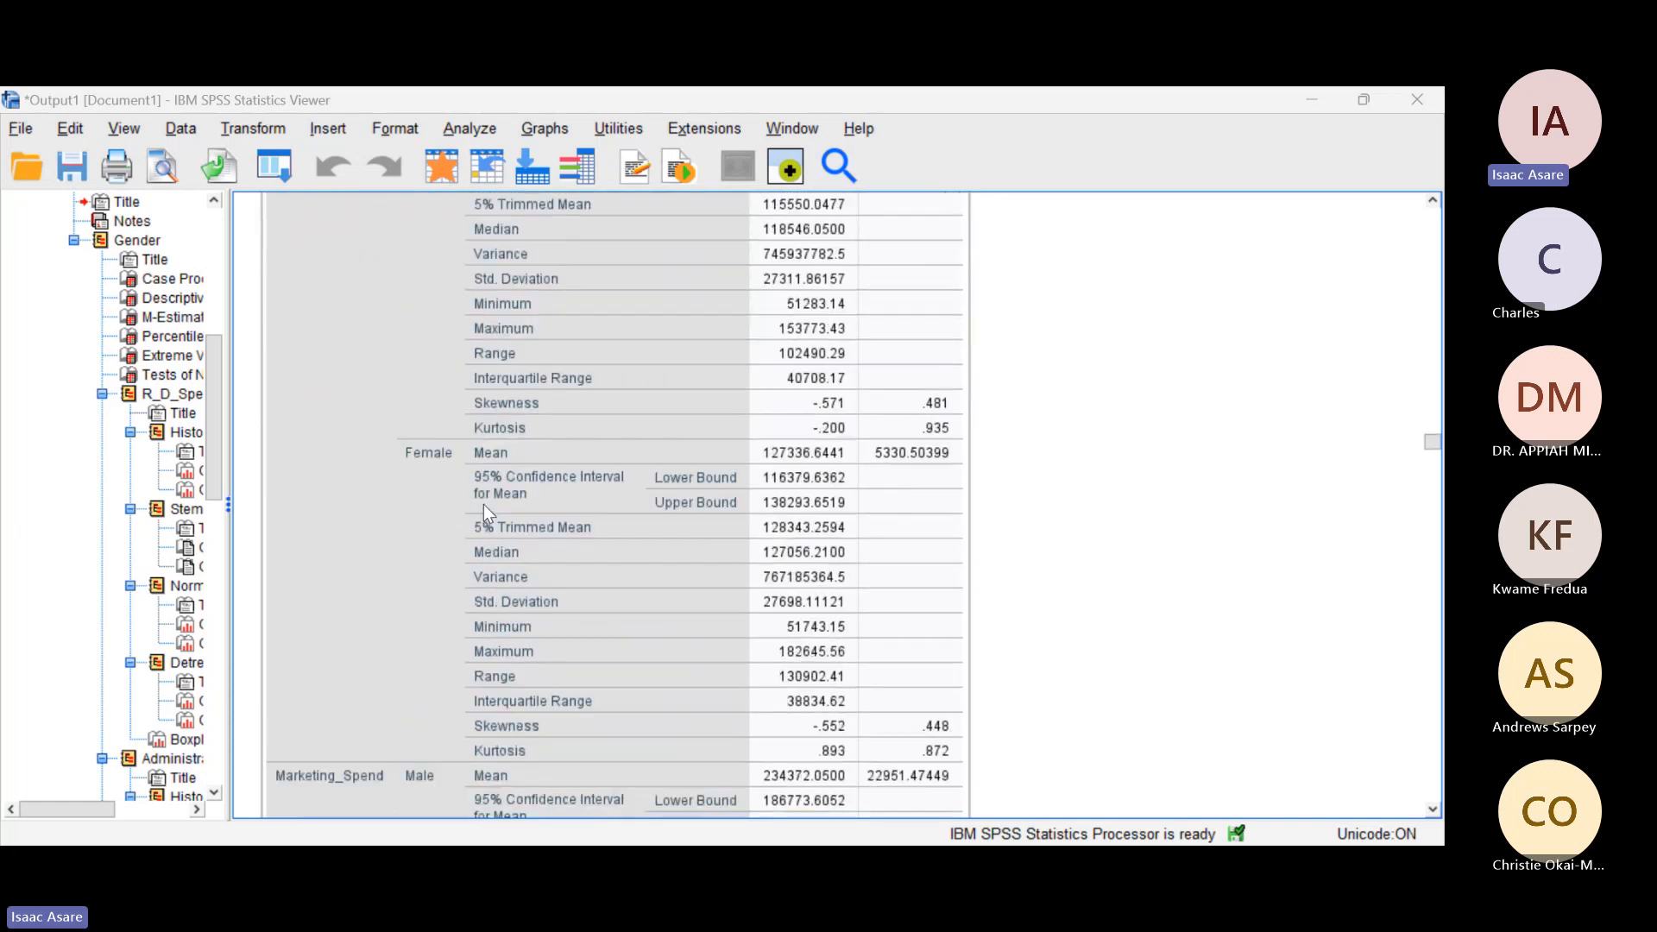
scroll(484, 504, down, 15)
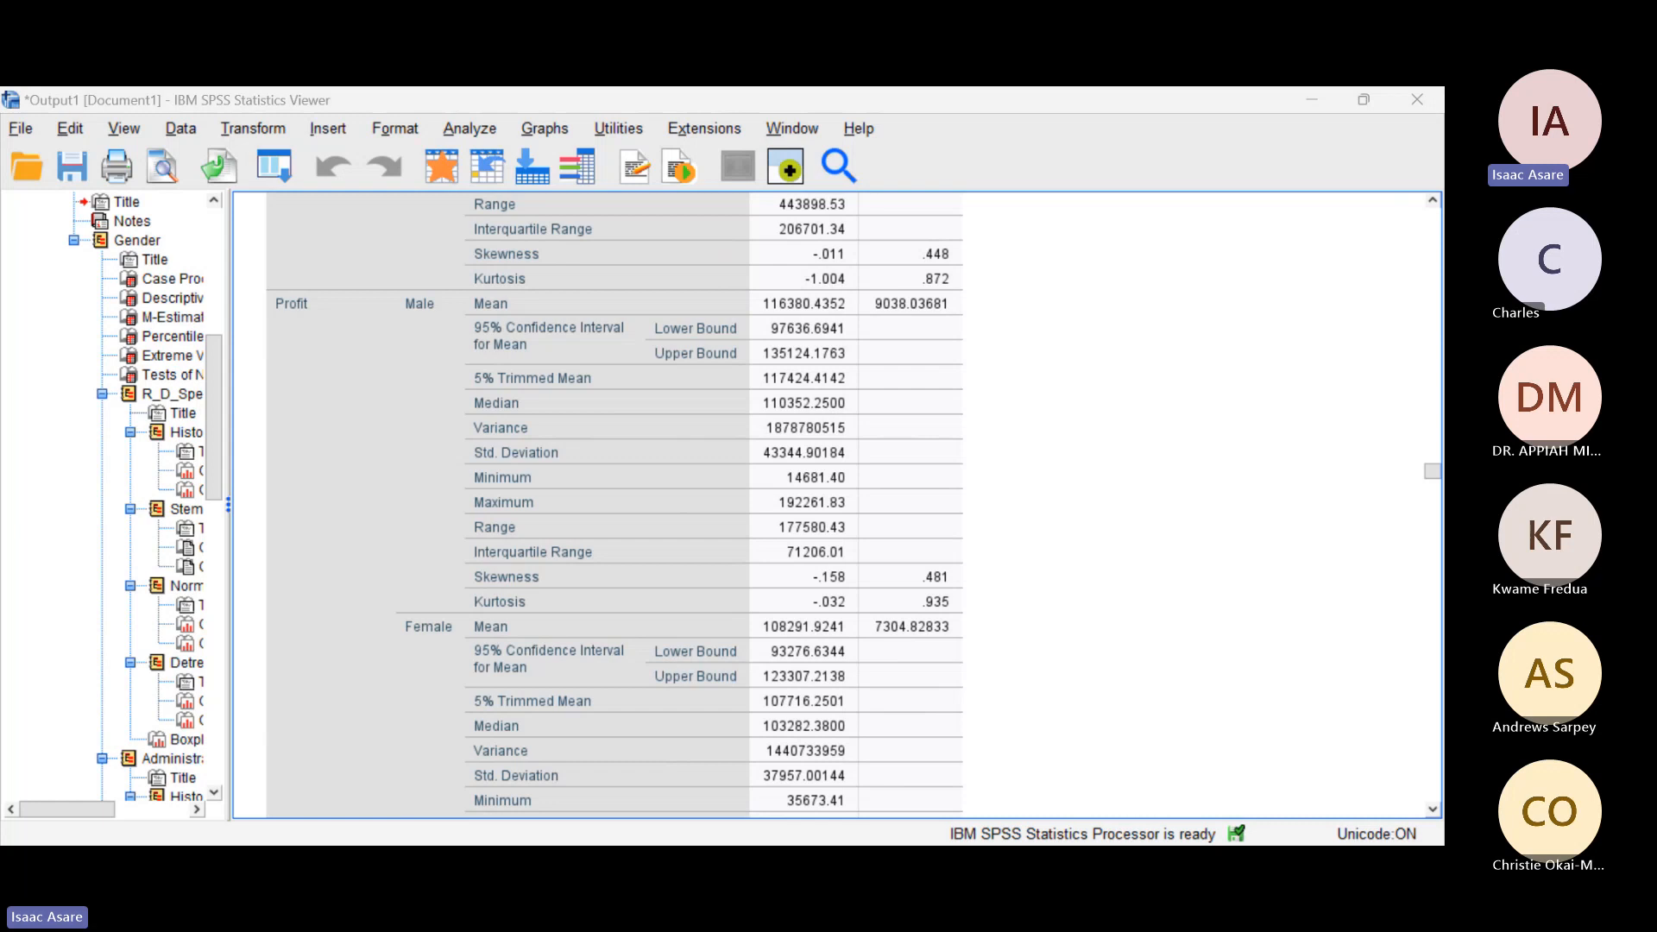
scroll(422, 604, down, 3)
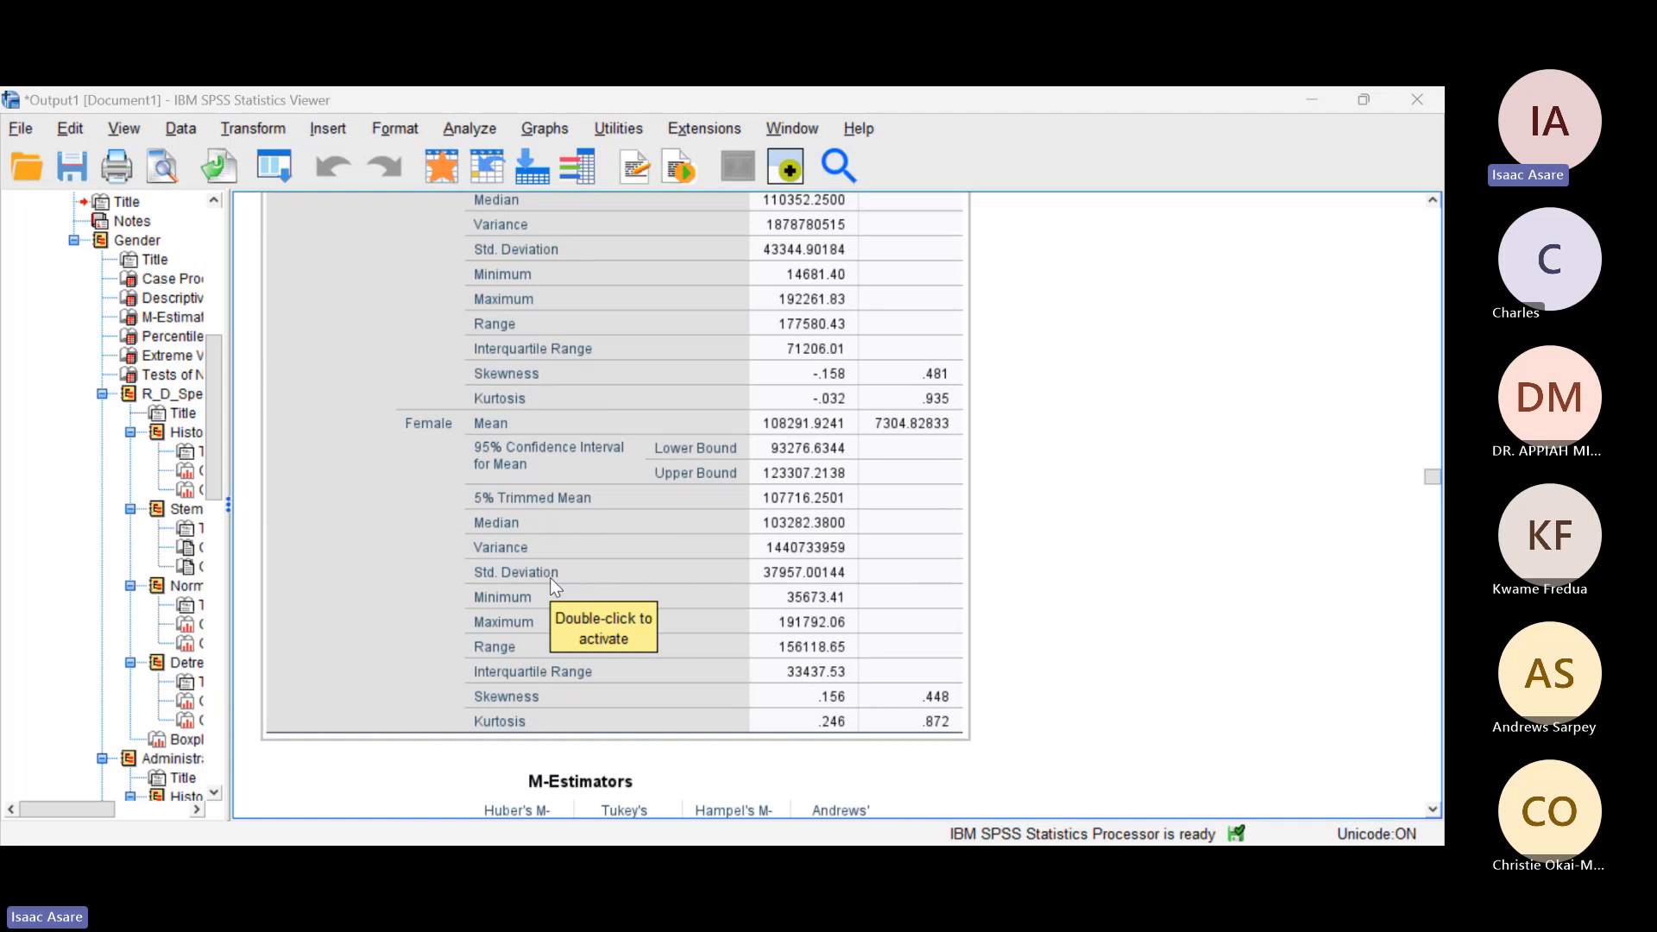
scroll(551, 578, up, 3)
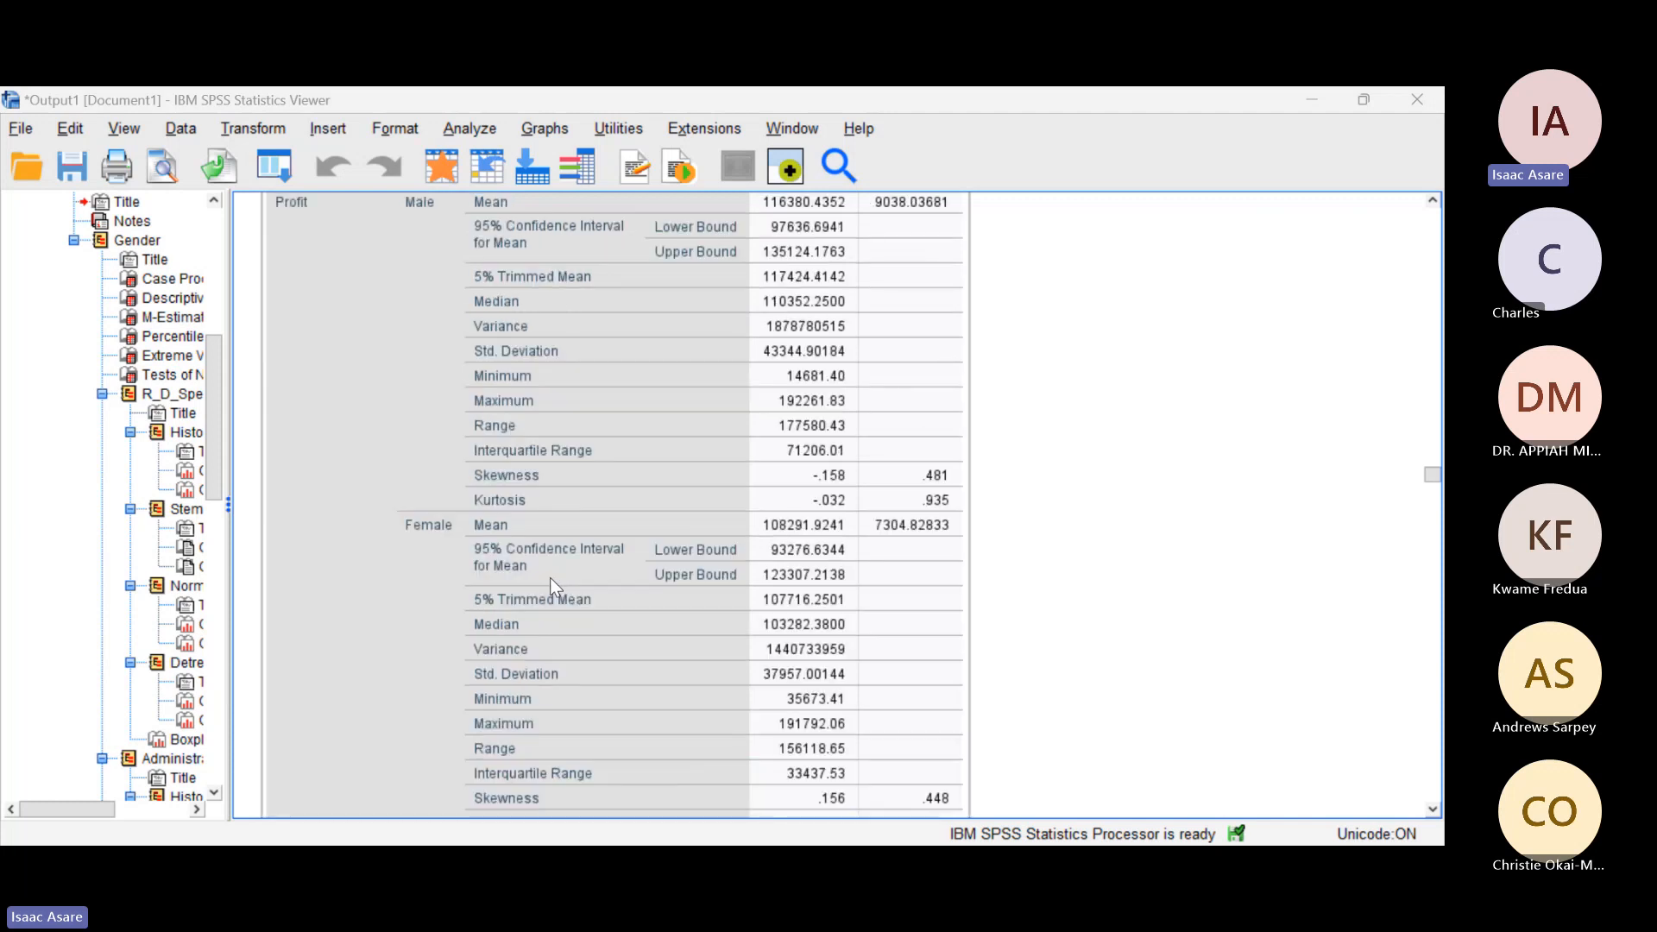
Step: Look through the M-Estimators, Percentiles and Extreme Values tables by gender, down to the Tests of Normality
scroll(551, 578, down, 15)
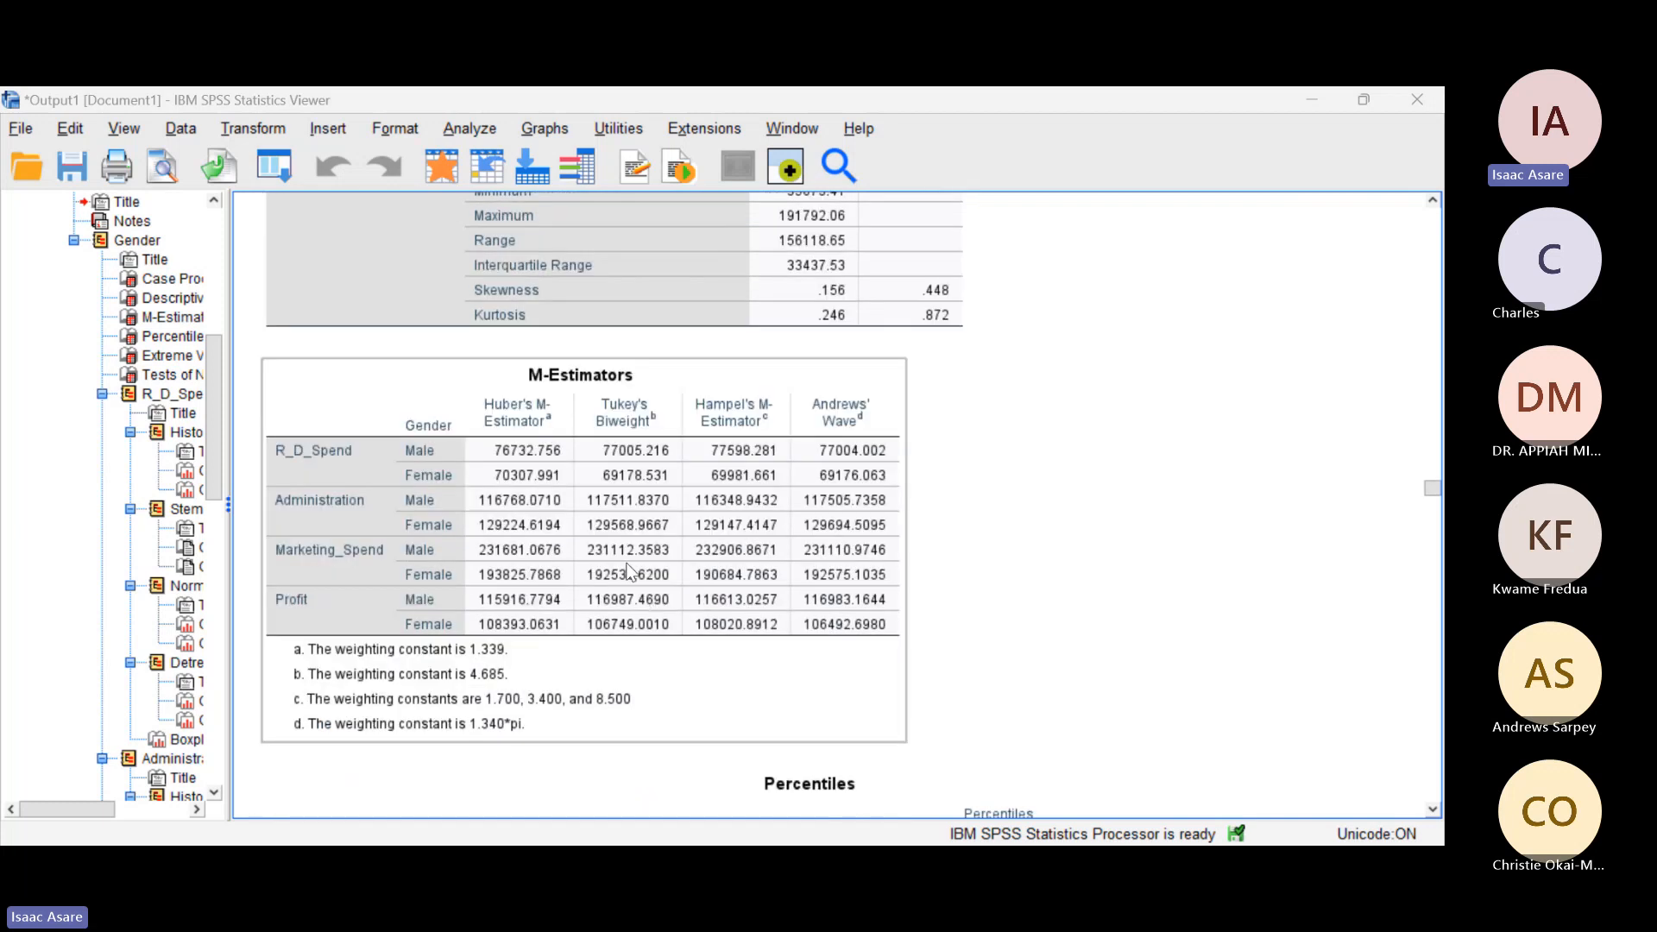
scroll(627, 571, down, 9)
scroll(619, 558, down, 20)
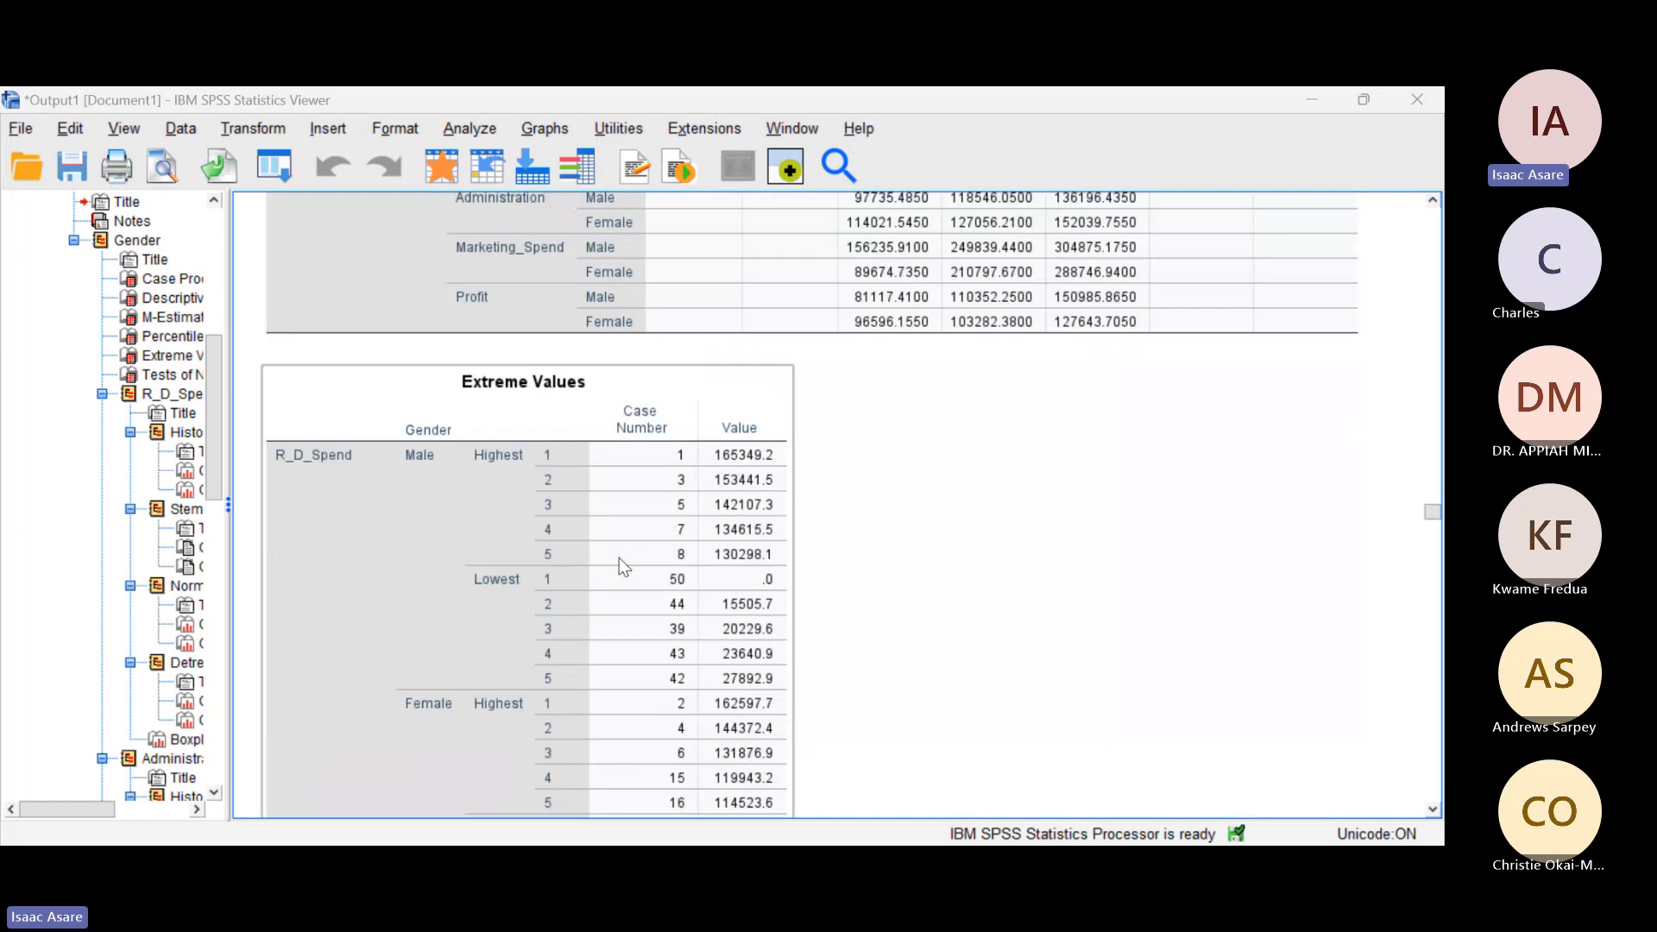
scroll(618, 566, down, 4)
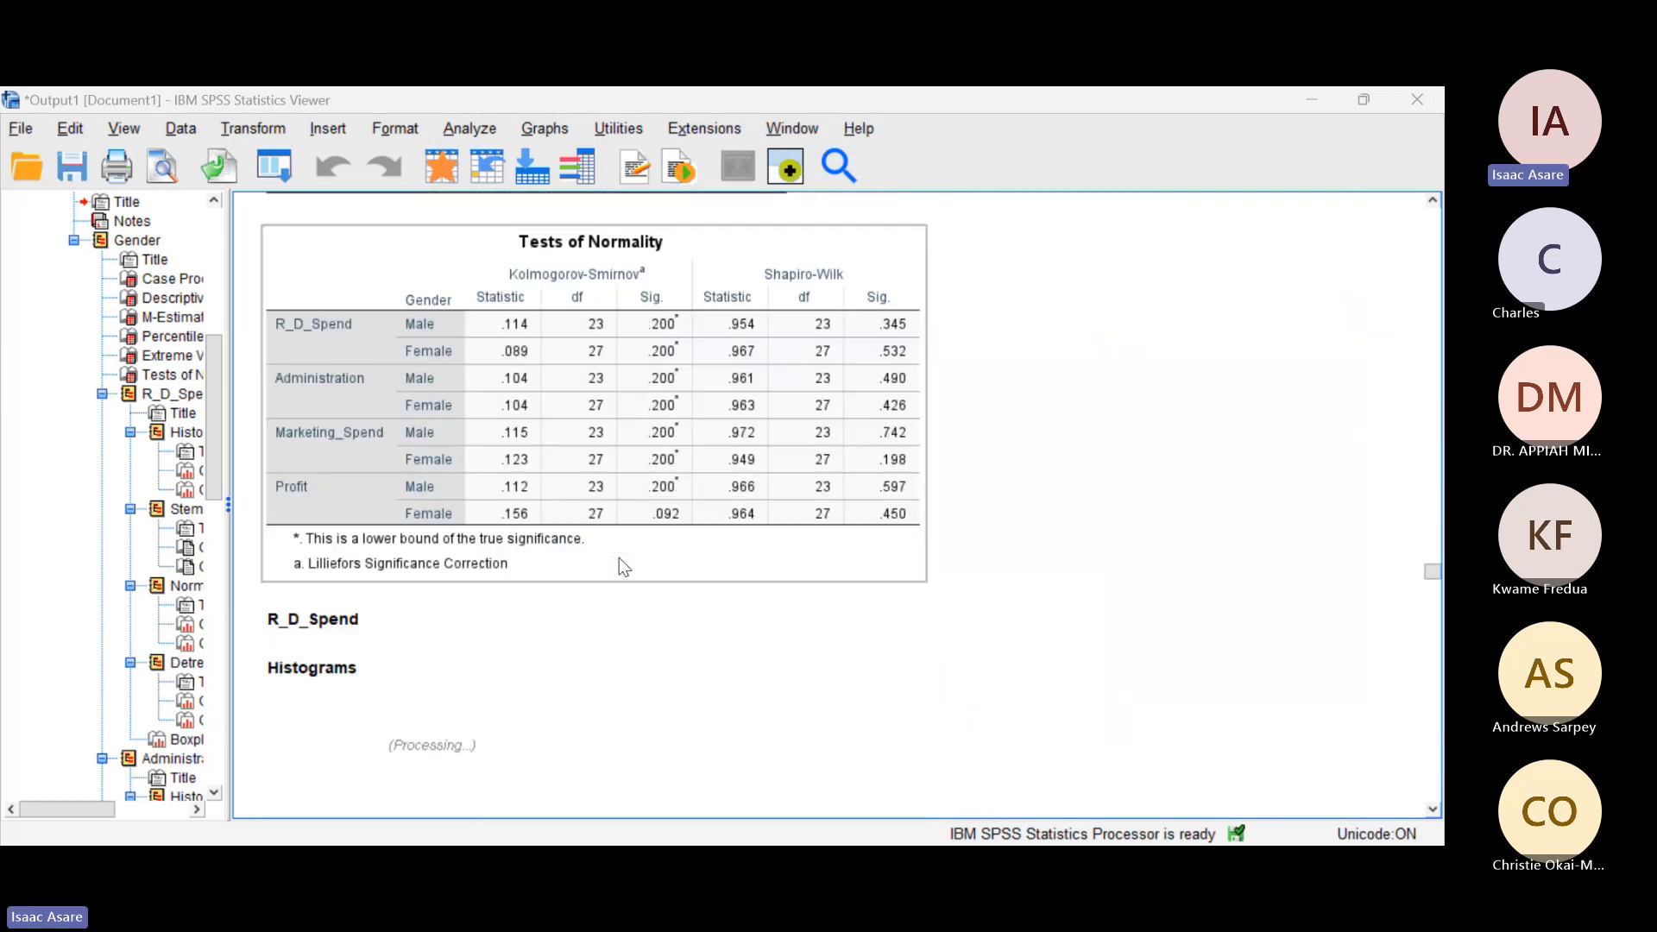
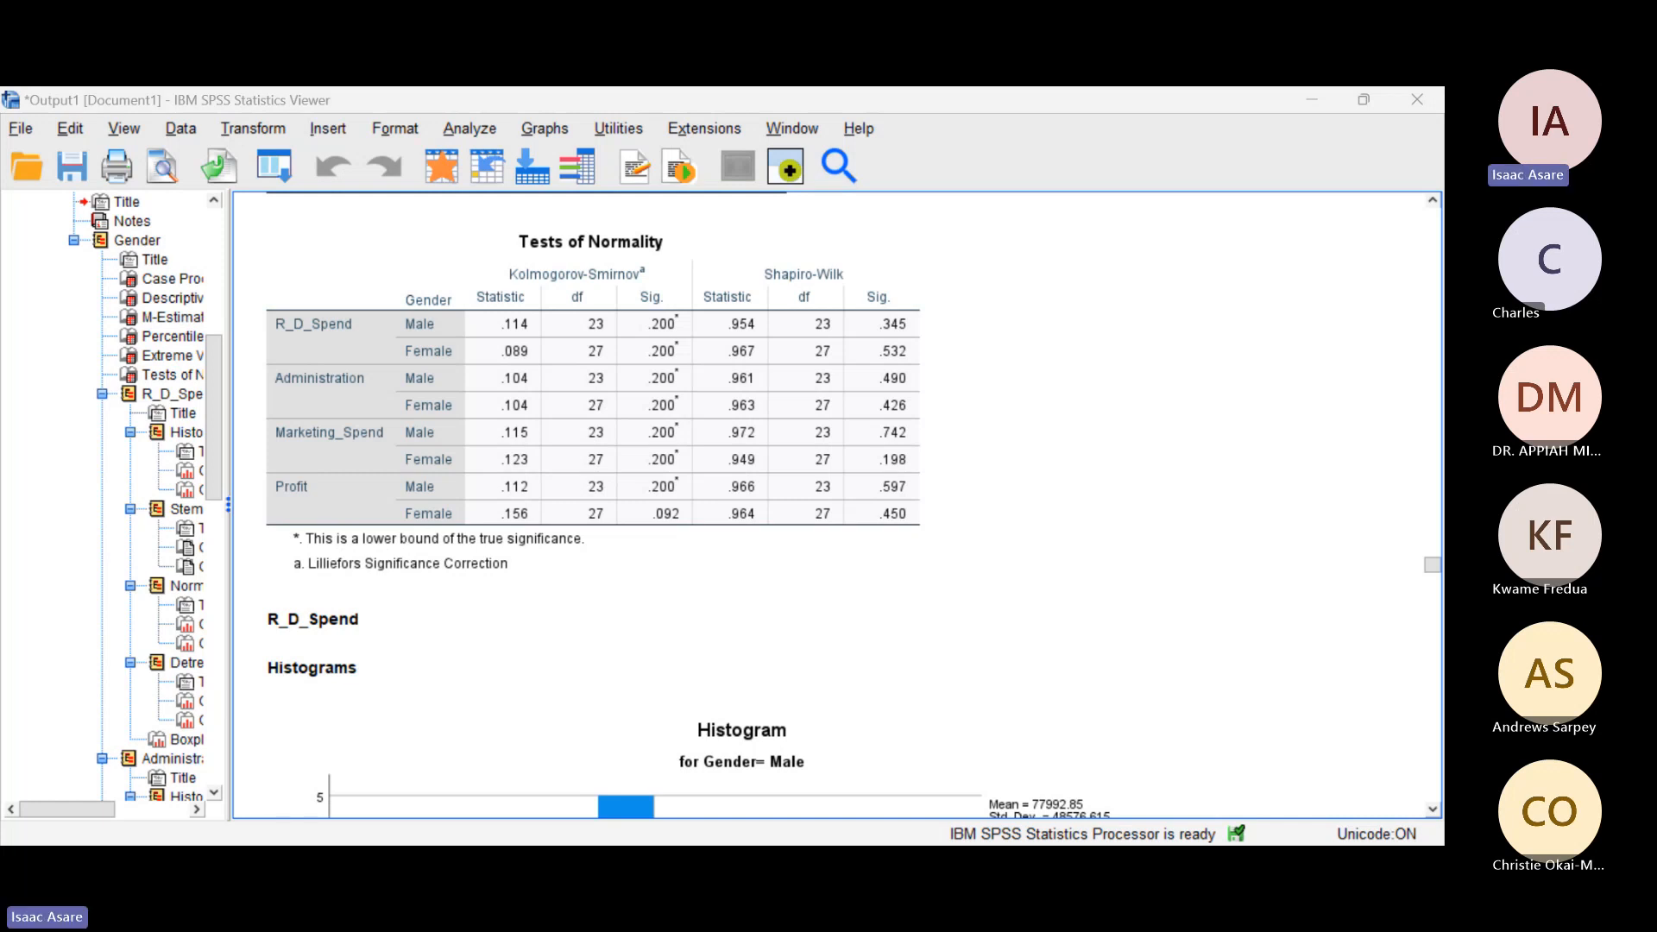
Step: Examine the Tests of Normality table, comparing the Kolmogorov-Smirnov and Shapiro-Wilk significance of each variable for males and females
click(475, 367)
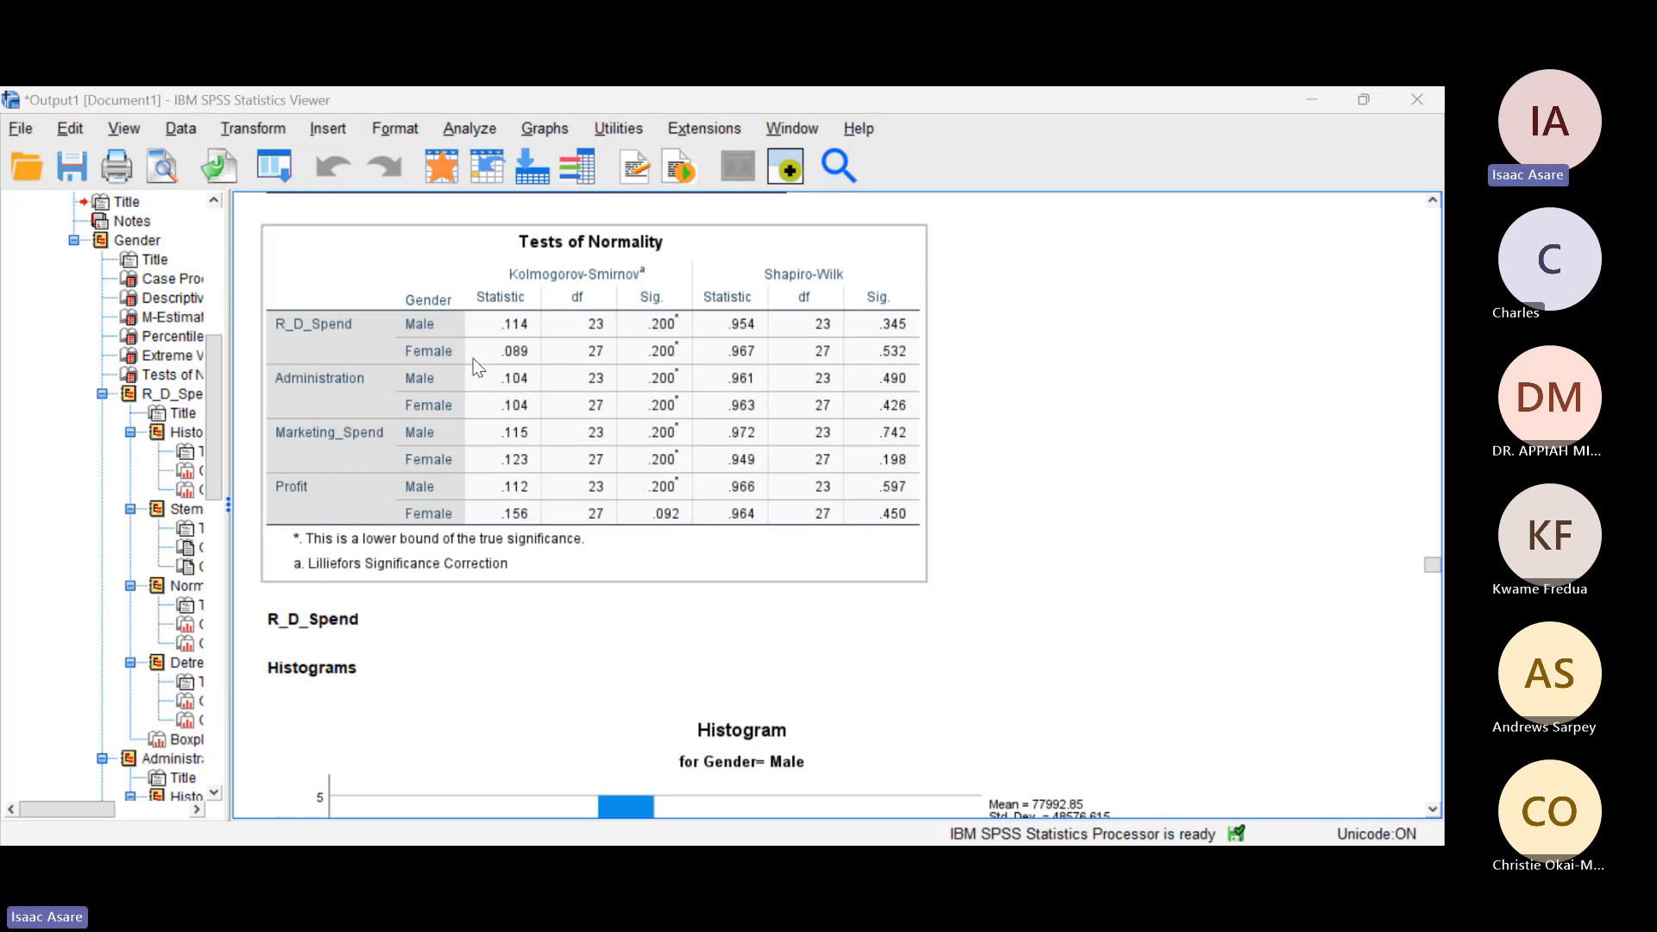
click(991, 294)
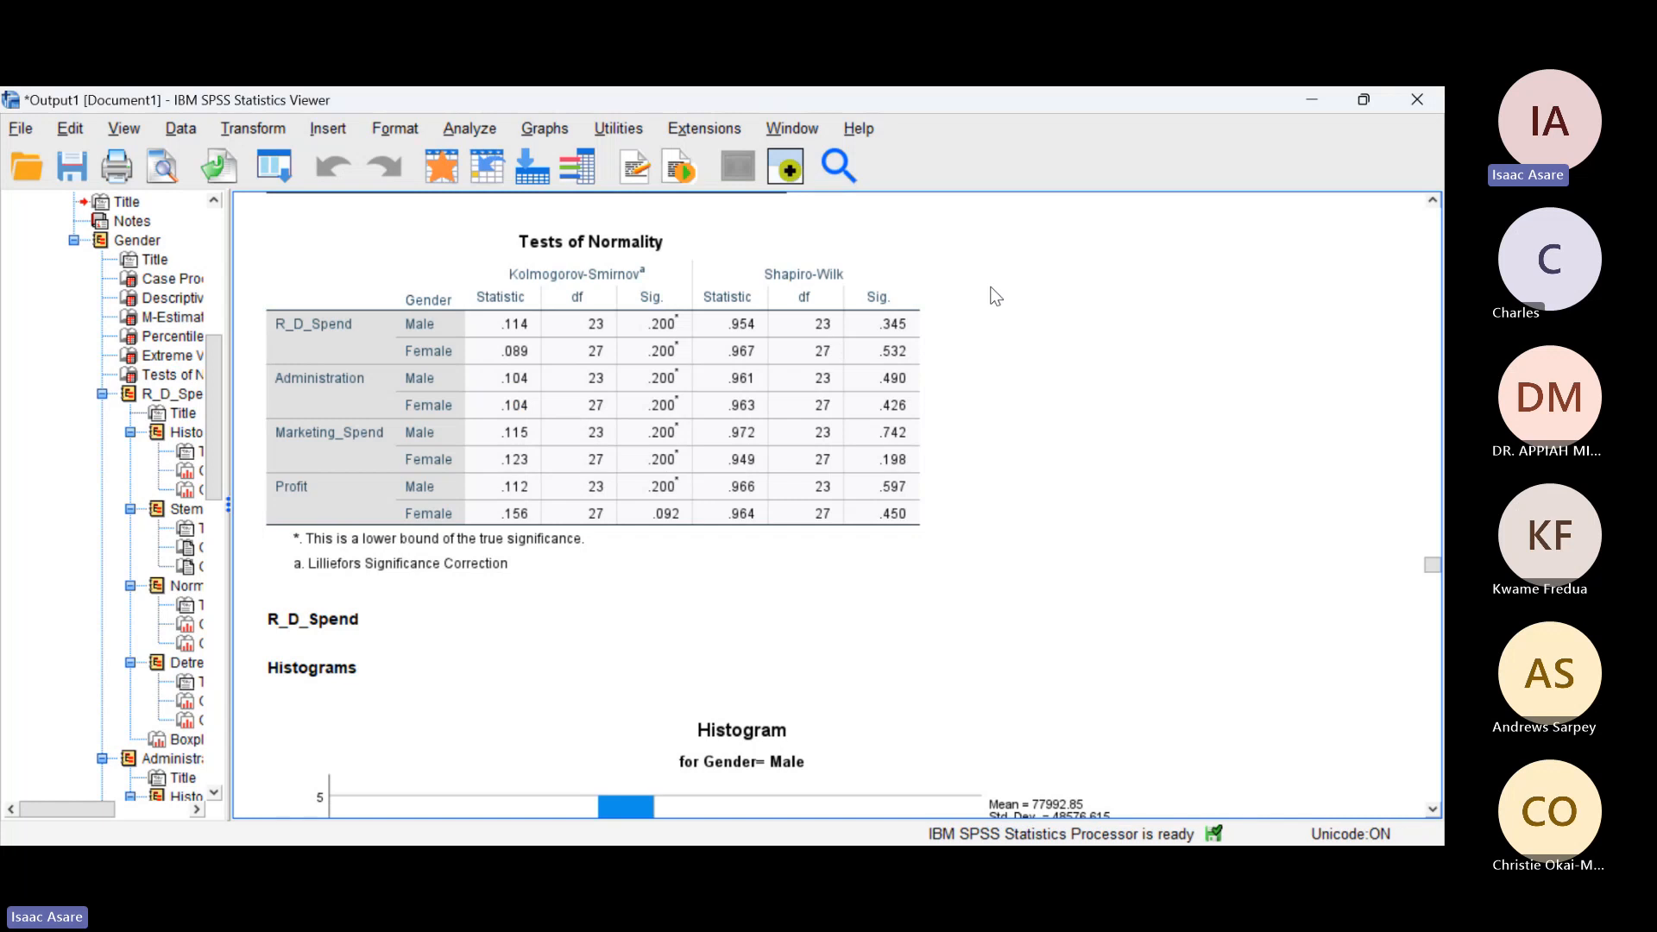
key(alt+Tab)
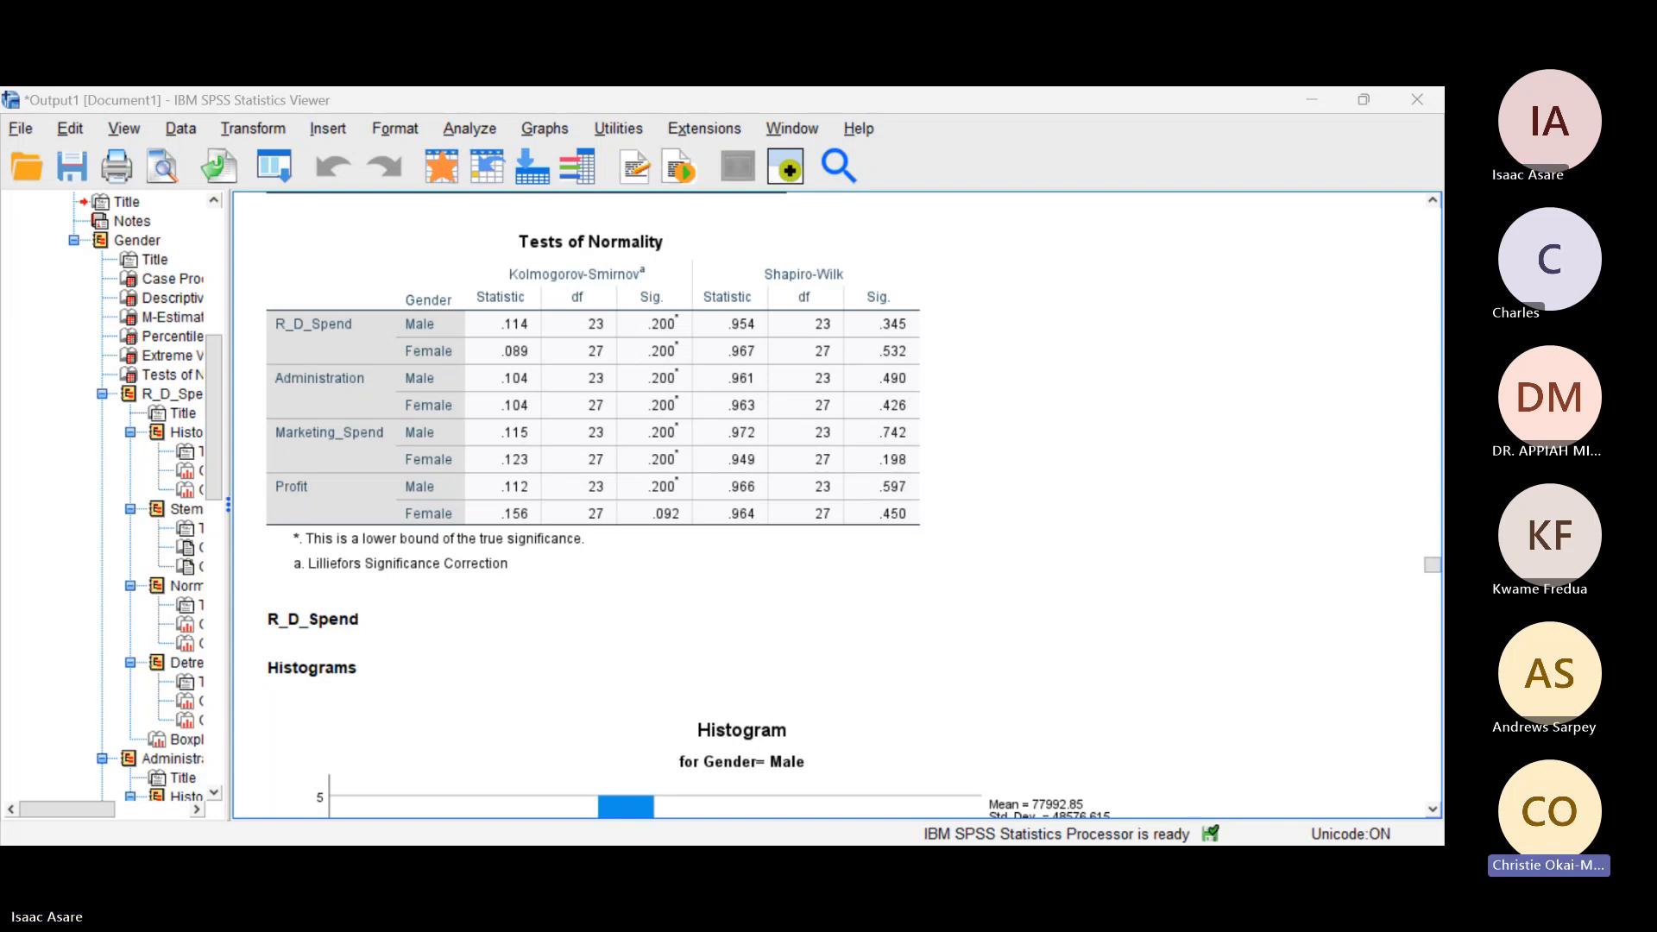
click(400, 345)
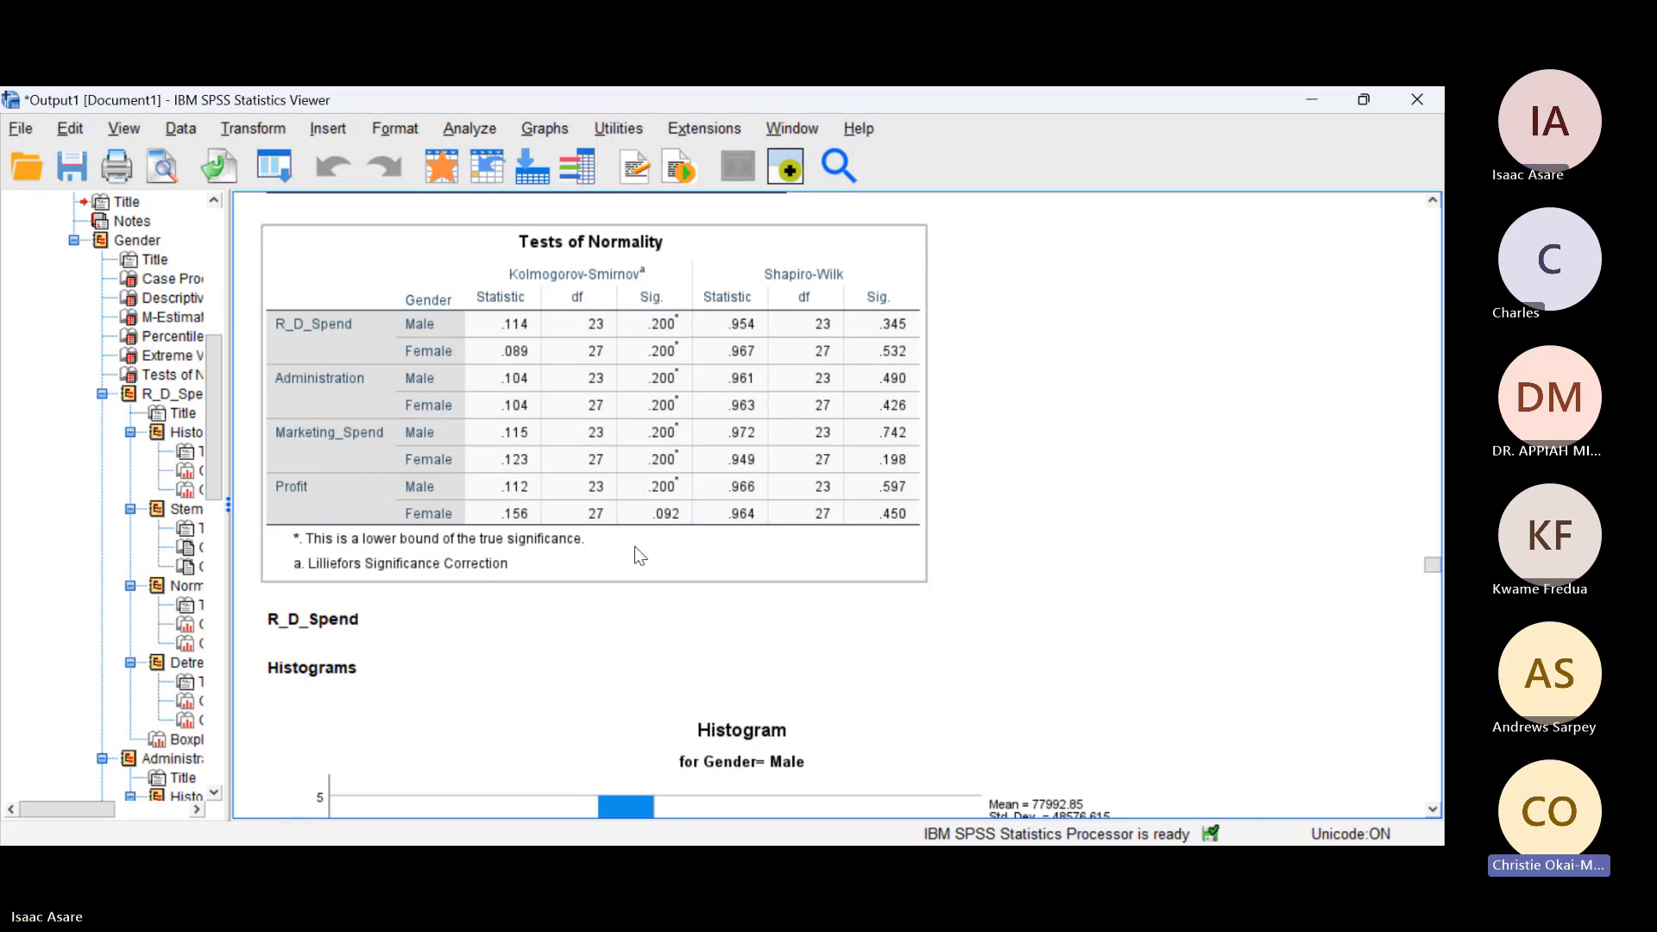
click(926, 619)
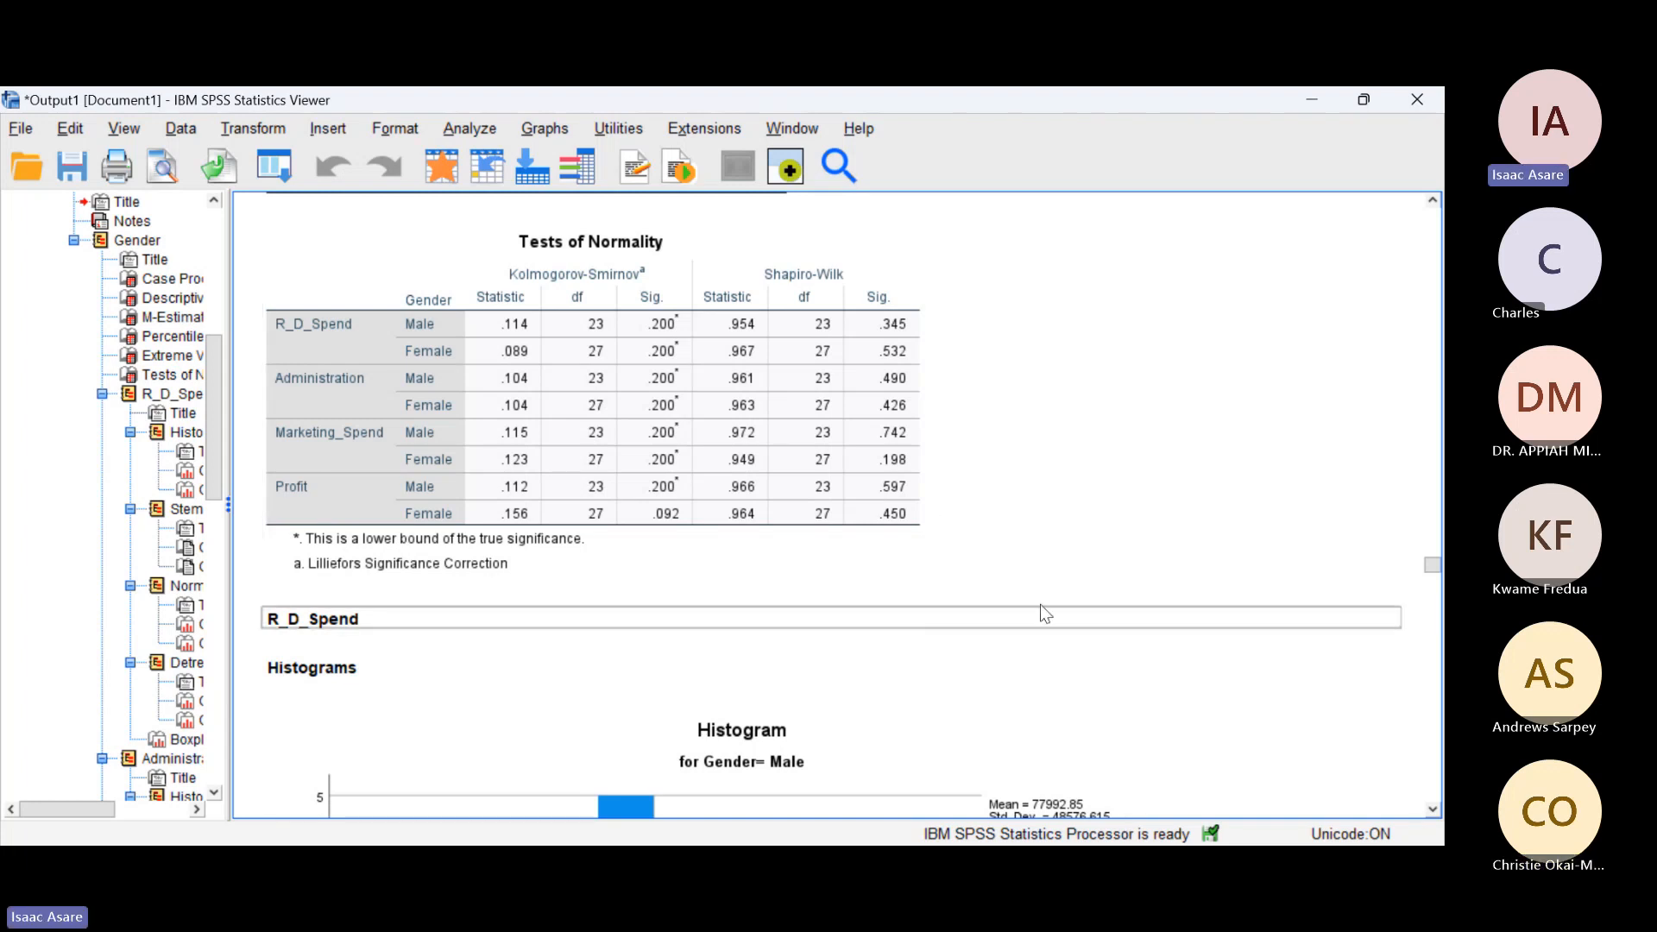
key(alt+Tab)
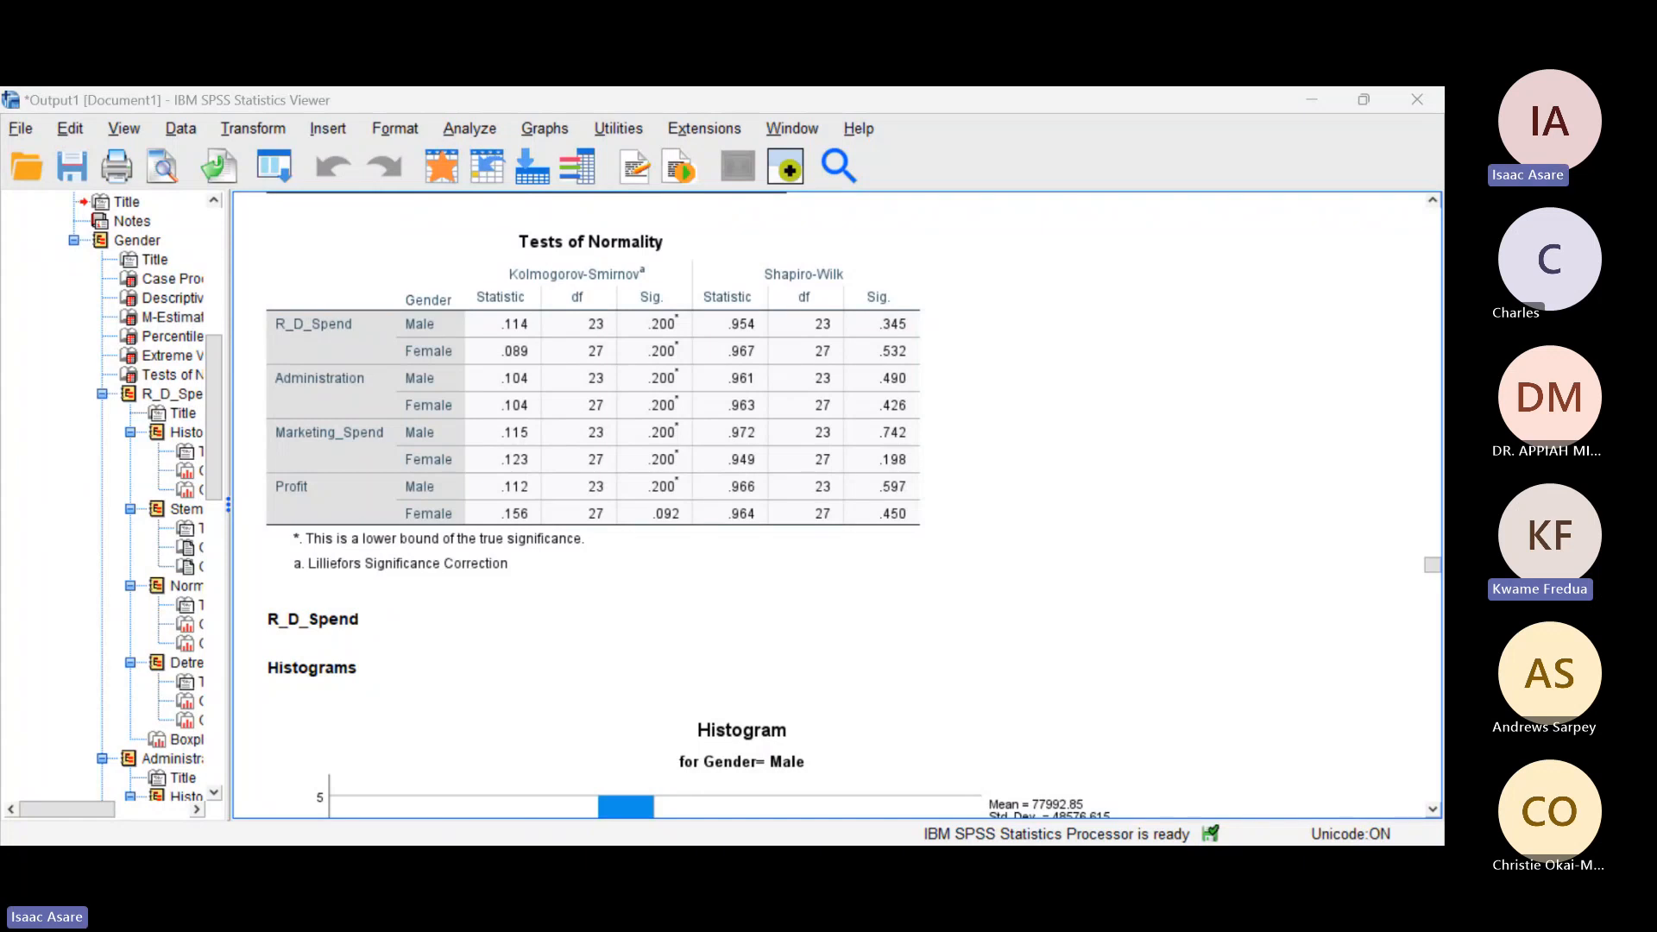
click(974, 419)
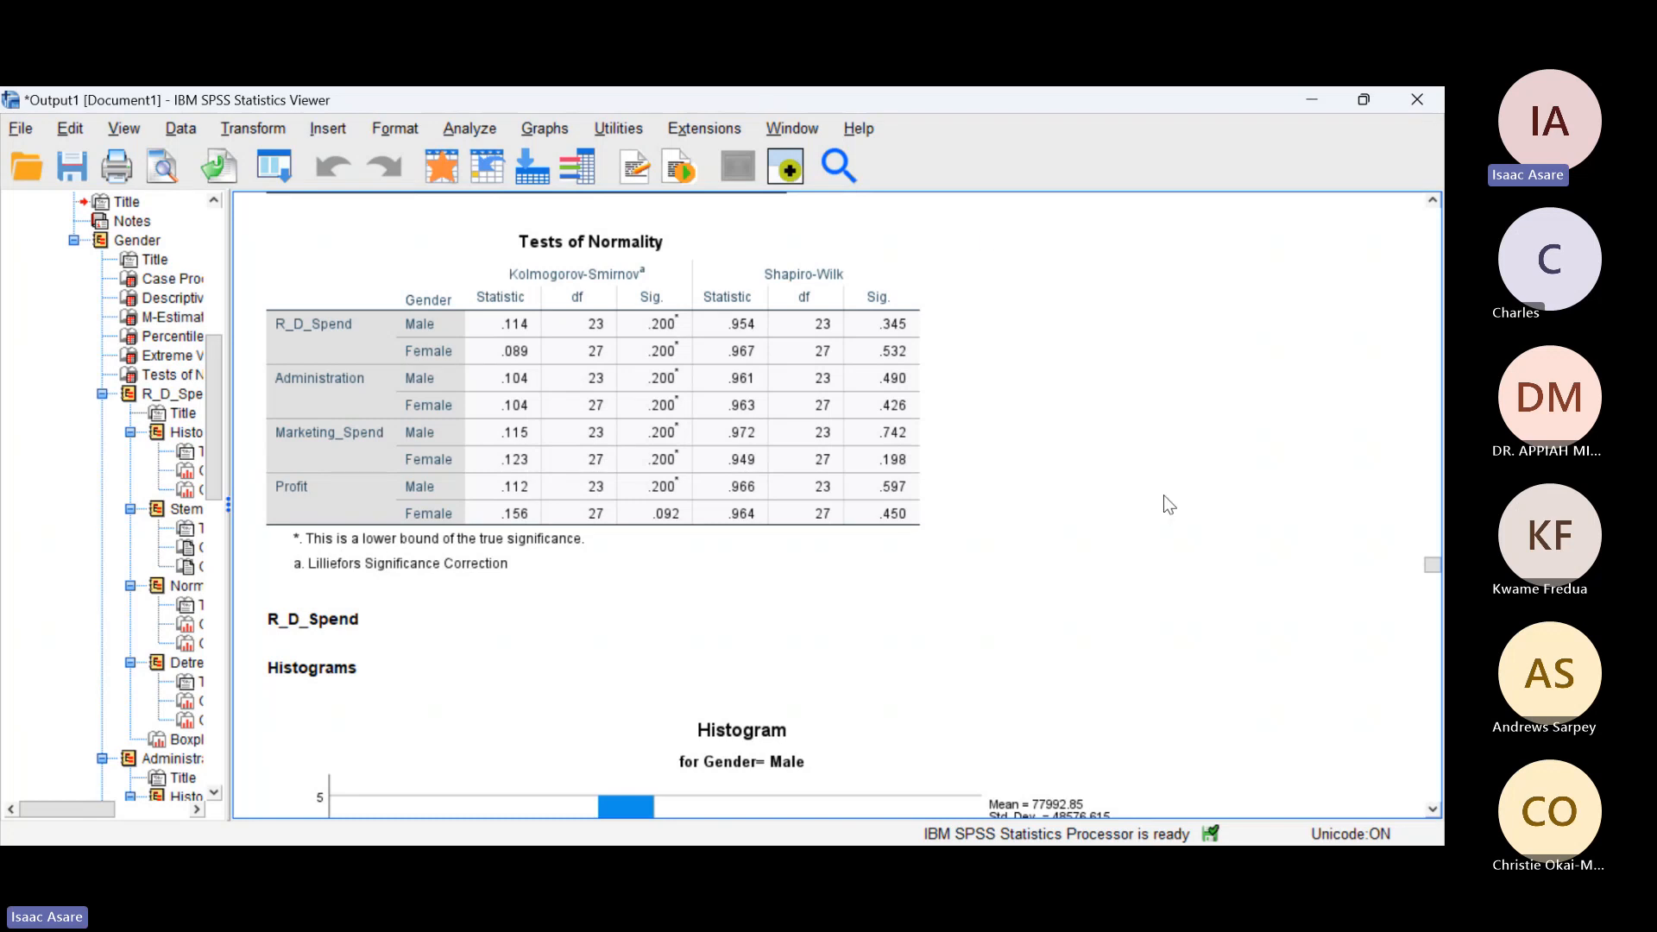
scroll(1165, 514, down, 3)
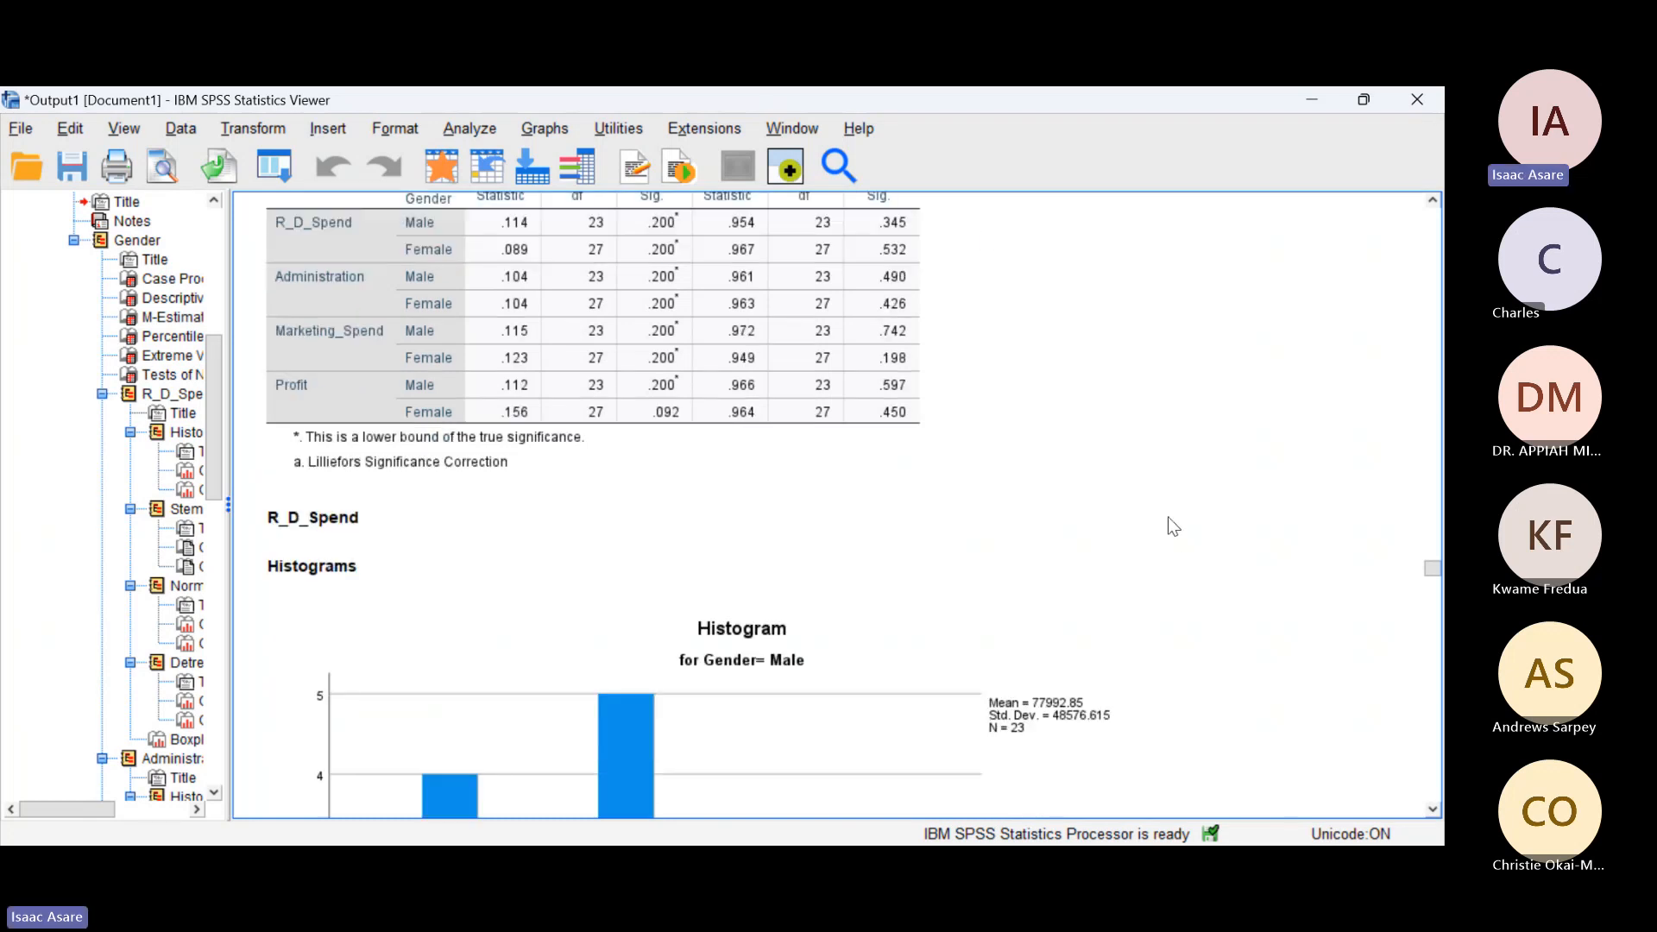
scroll(1167, 524, down, 9)
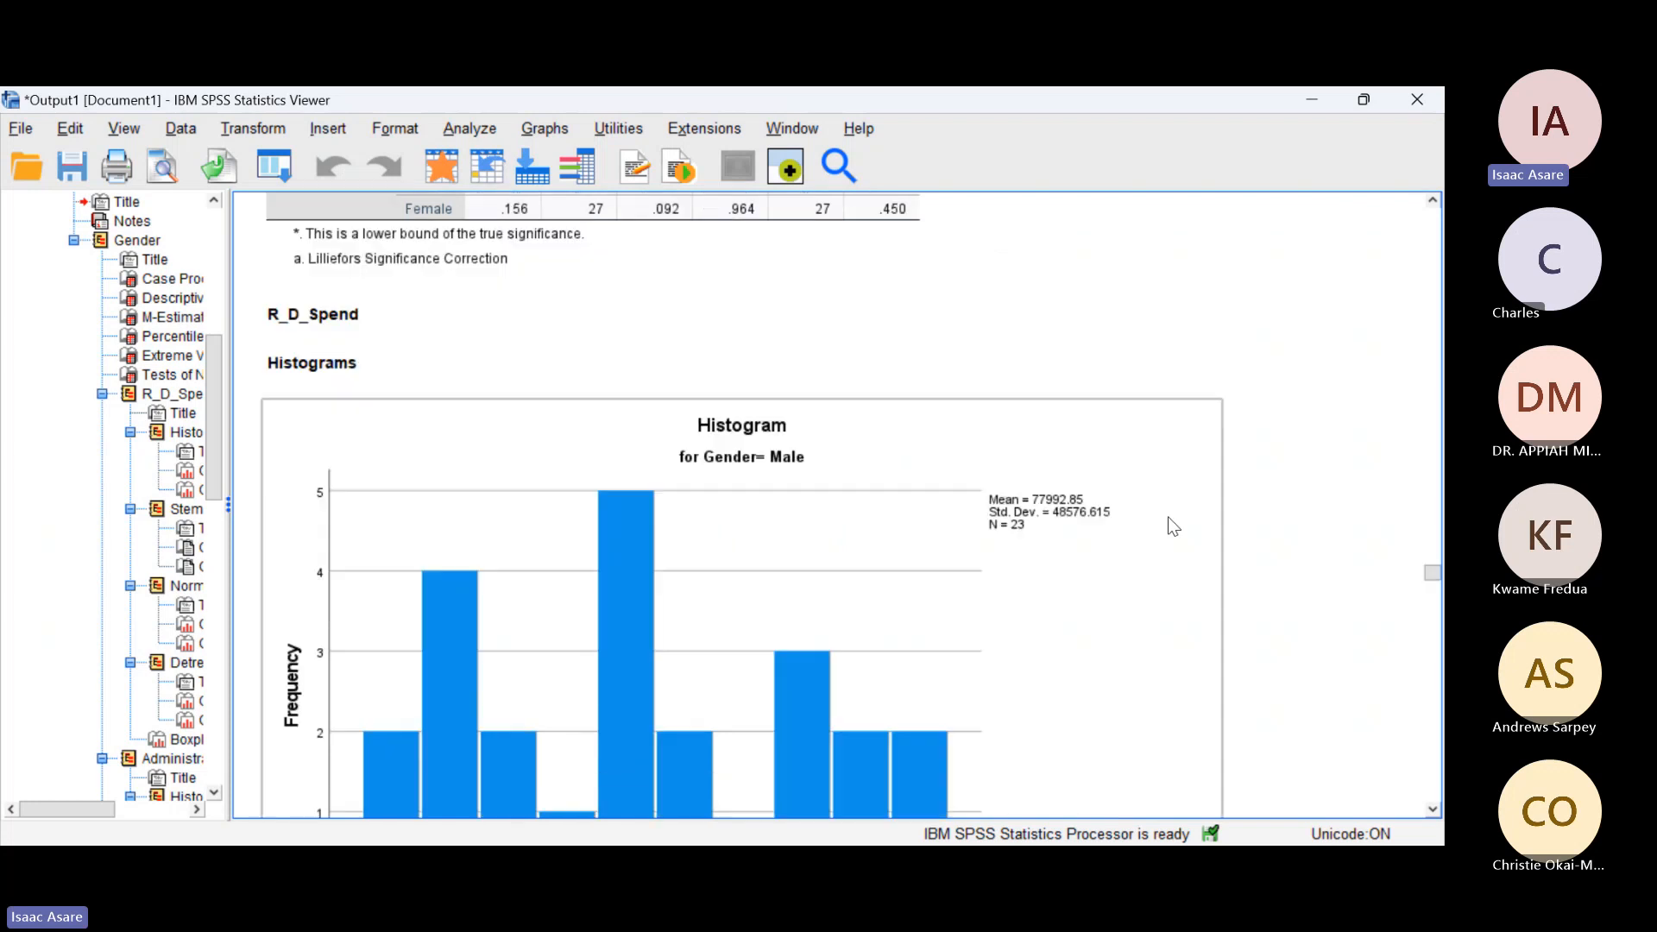
scroll(1167, 525, up, 12)
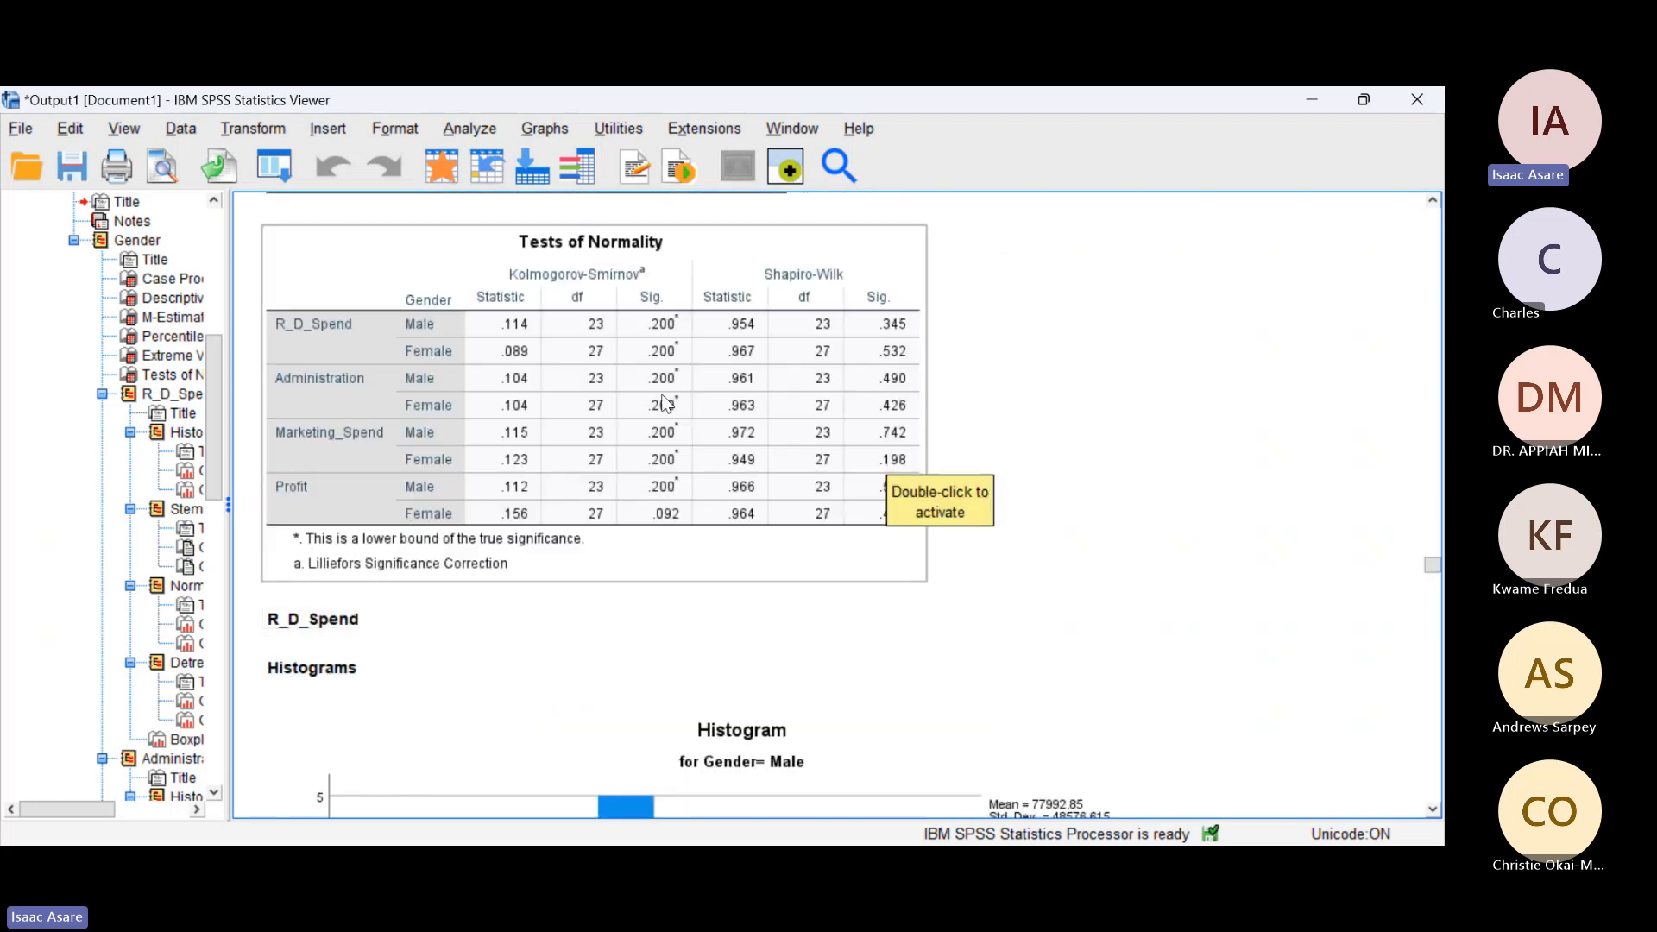
Step: Look through the R_D_Spend, Administration and Marketing_Spend plots by gender, including histograms, stem-and-leaf plots, Q-Q plots and boxplots
scroll(665, 403, down, 20)
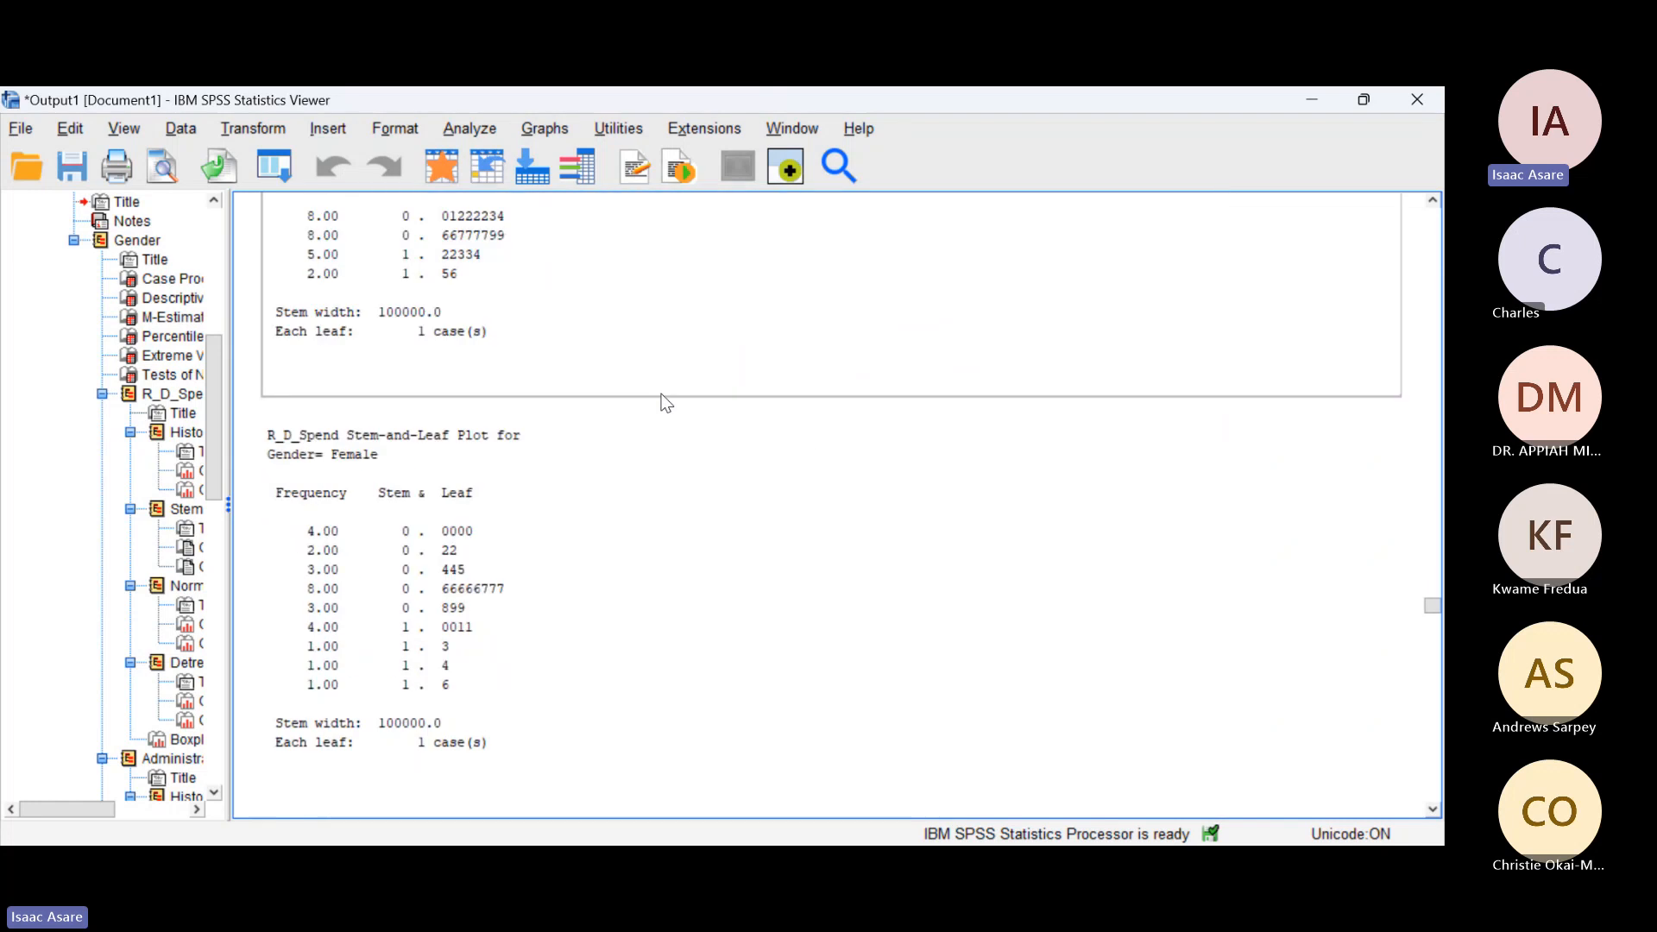
scroll(665, 403, down, 15)
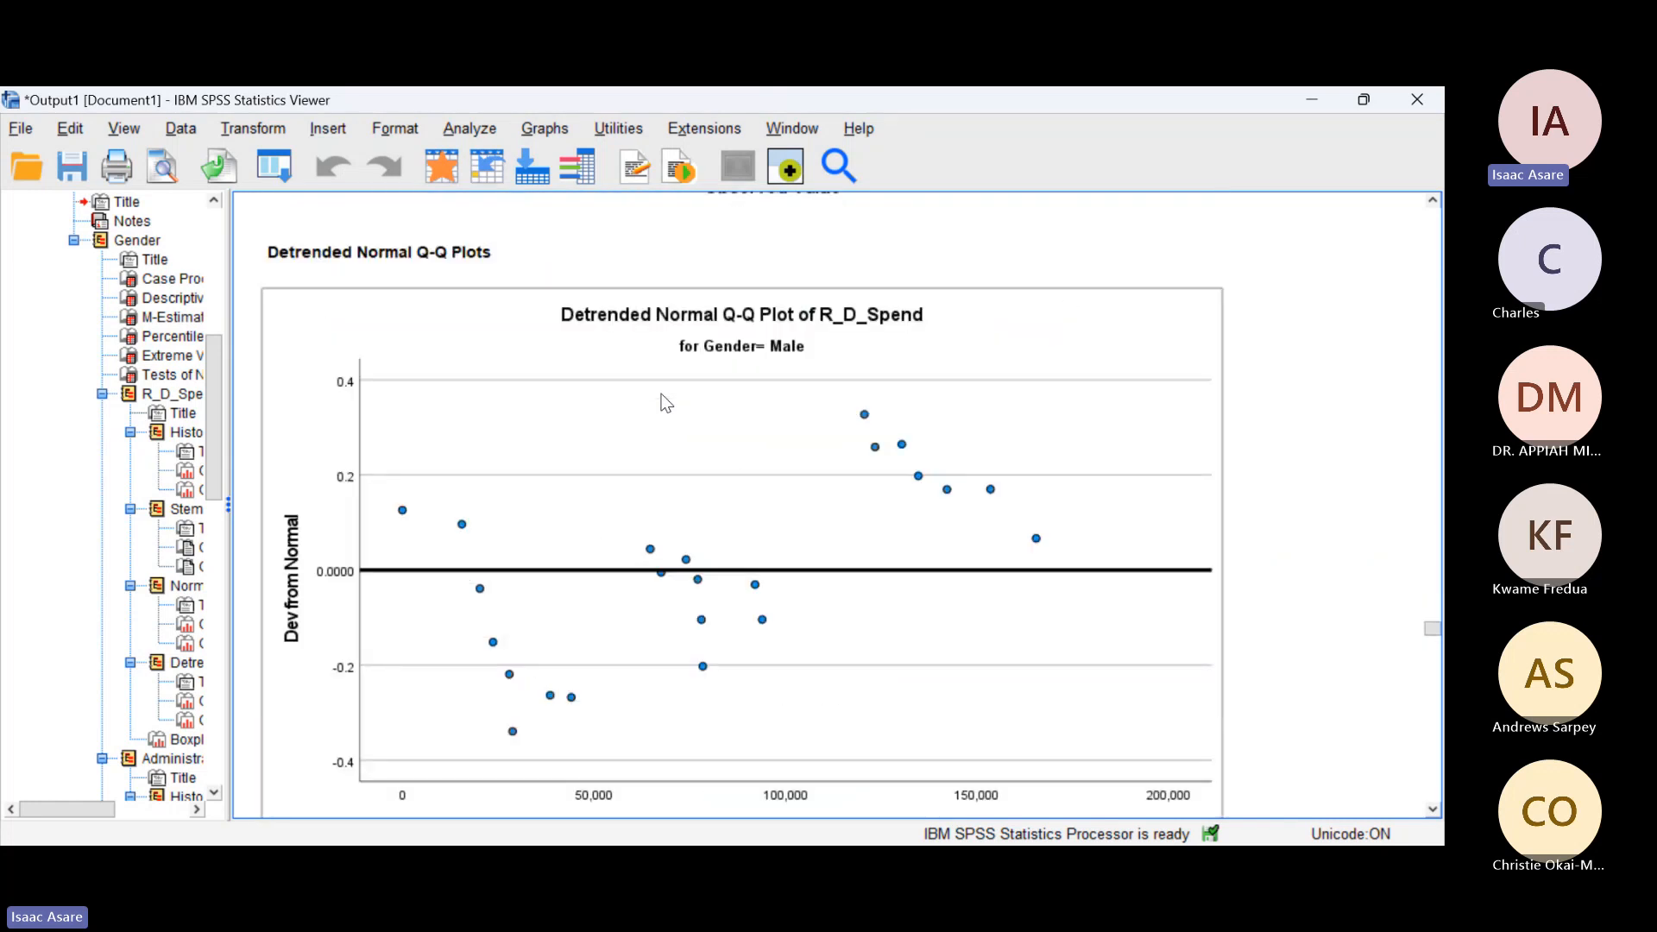
scroll(665, 403, down, 20)
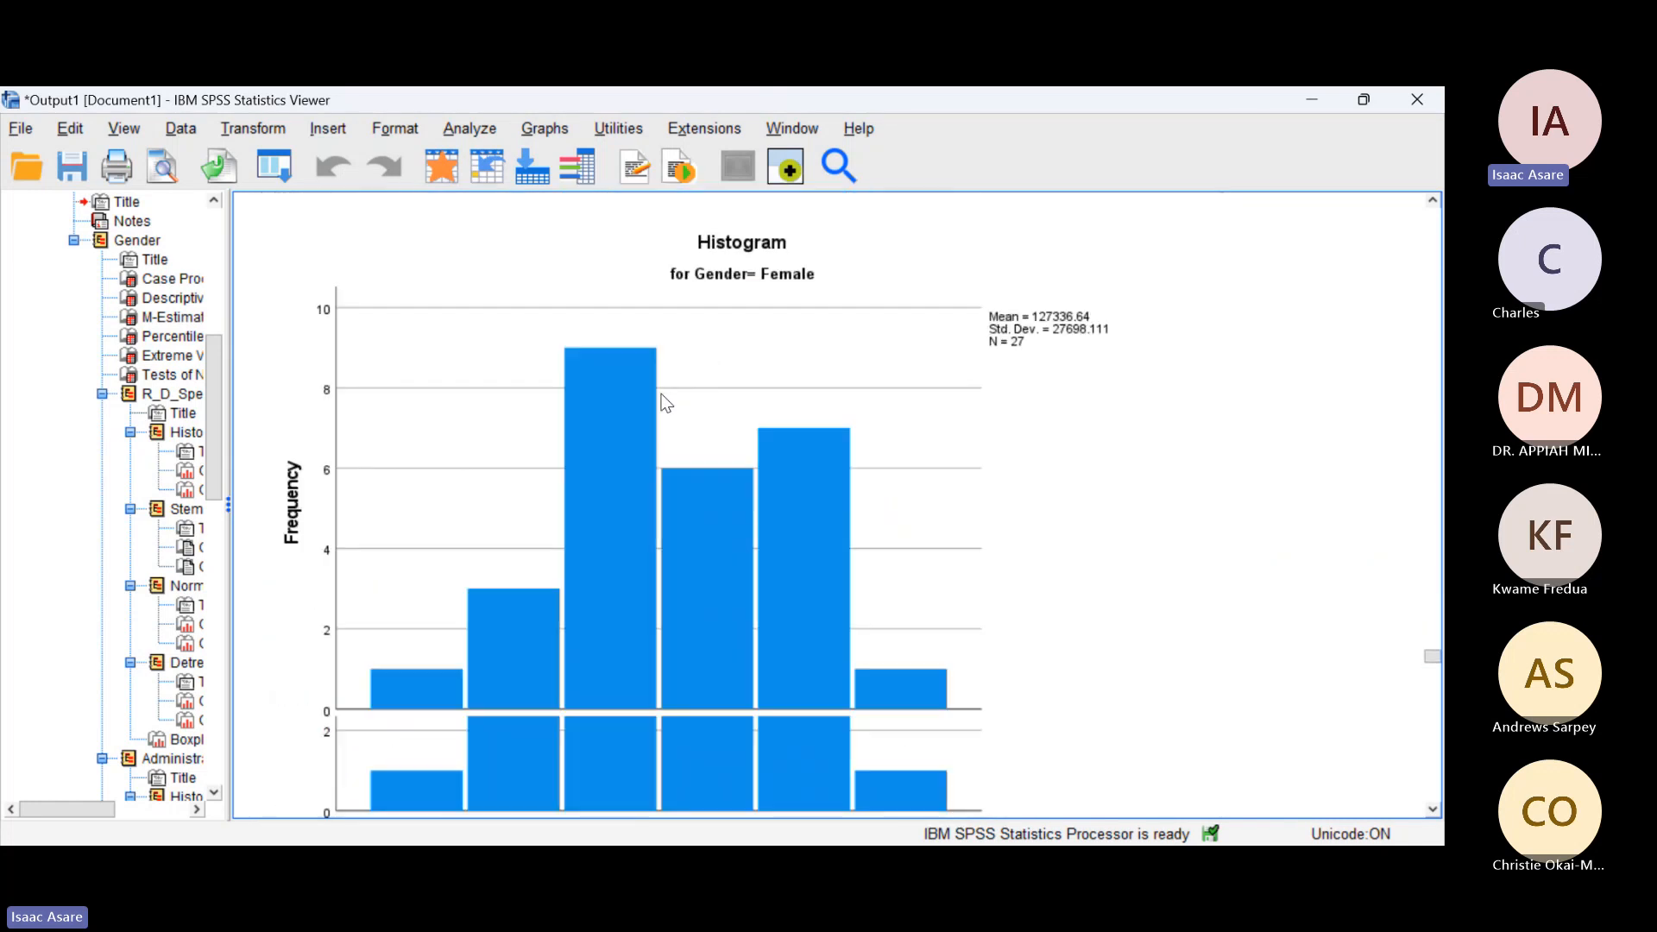
scroll(664, 403, down, 20)
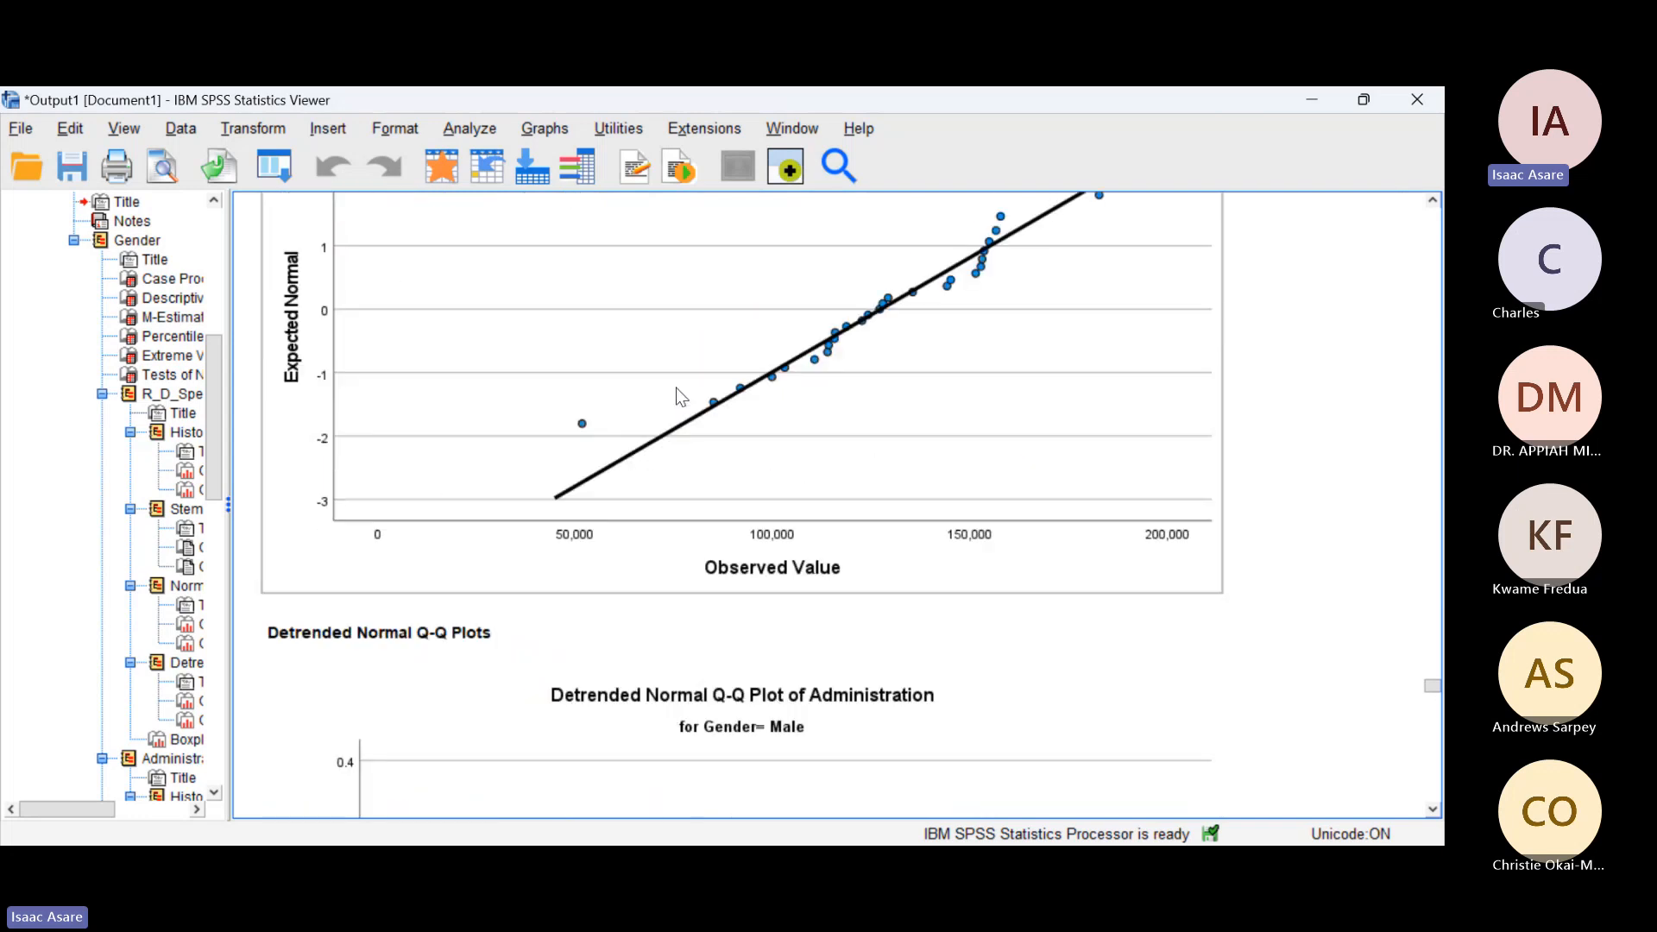
scroll(677, 397, down, 20)
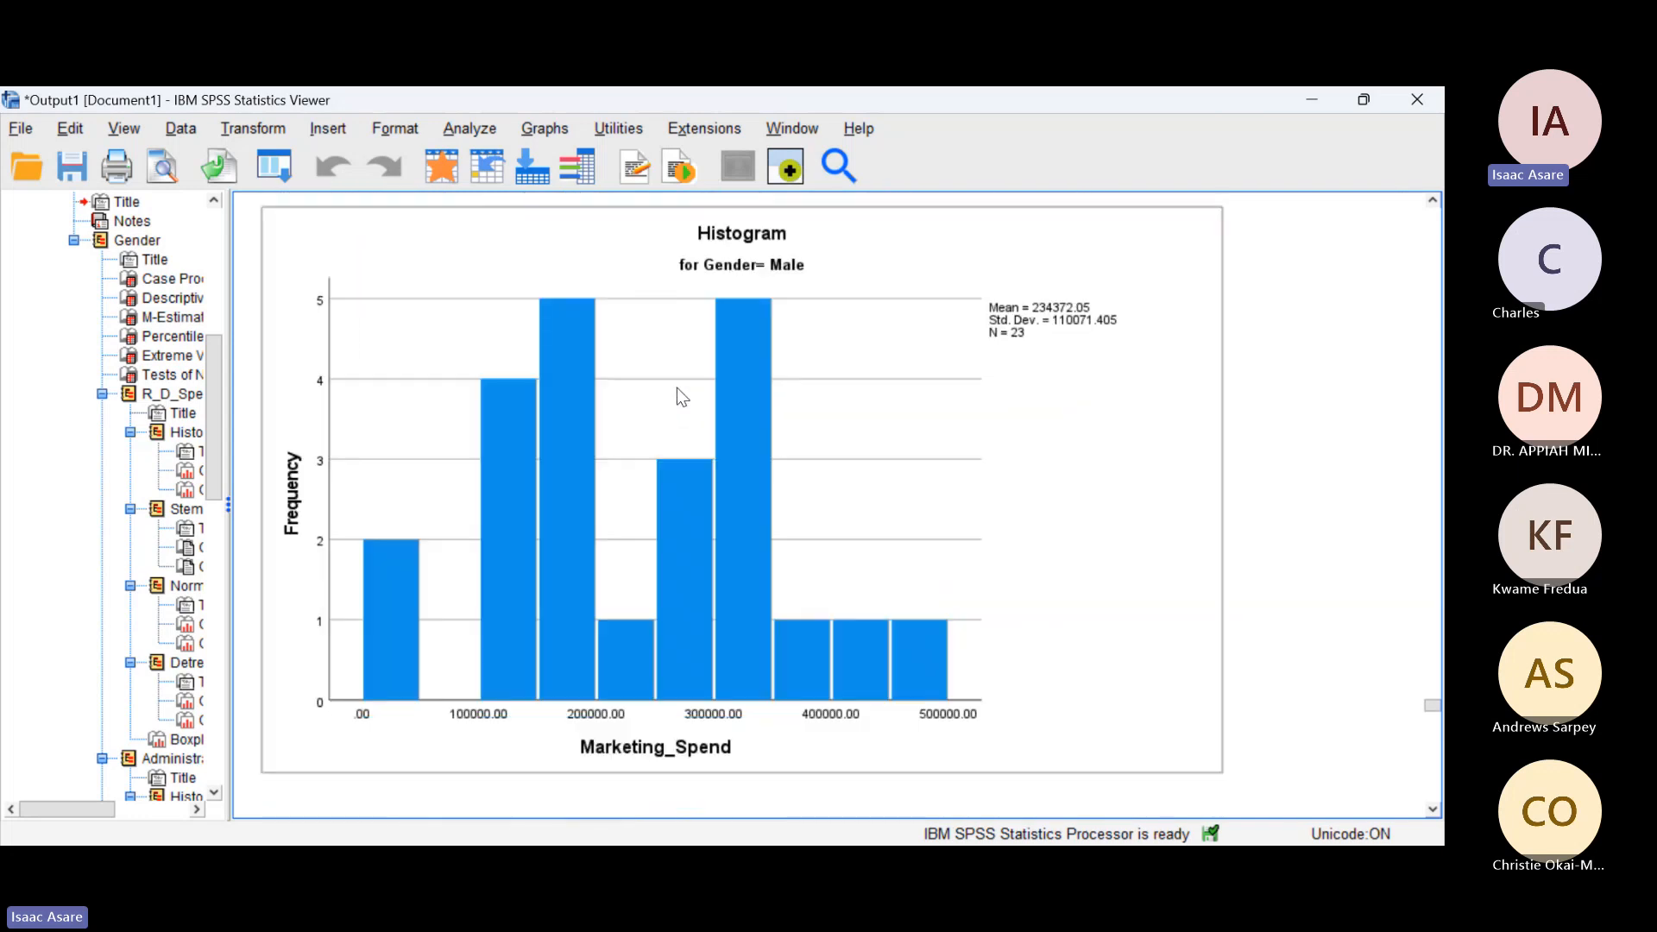
scroll(677, 396, down, 15)
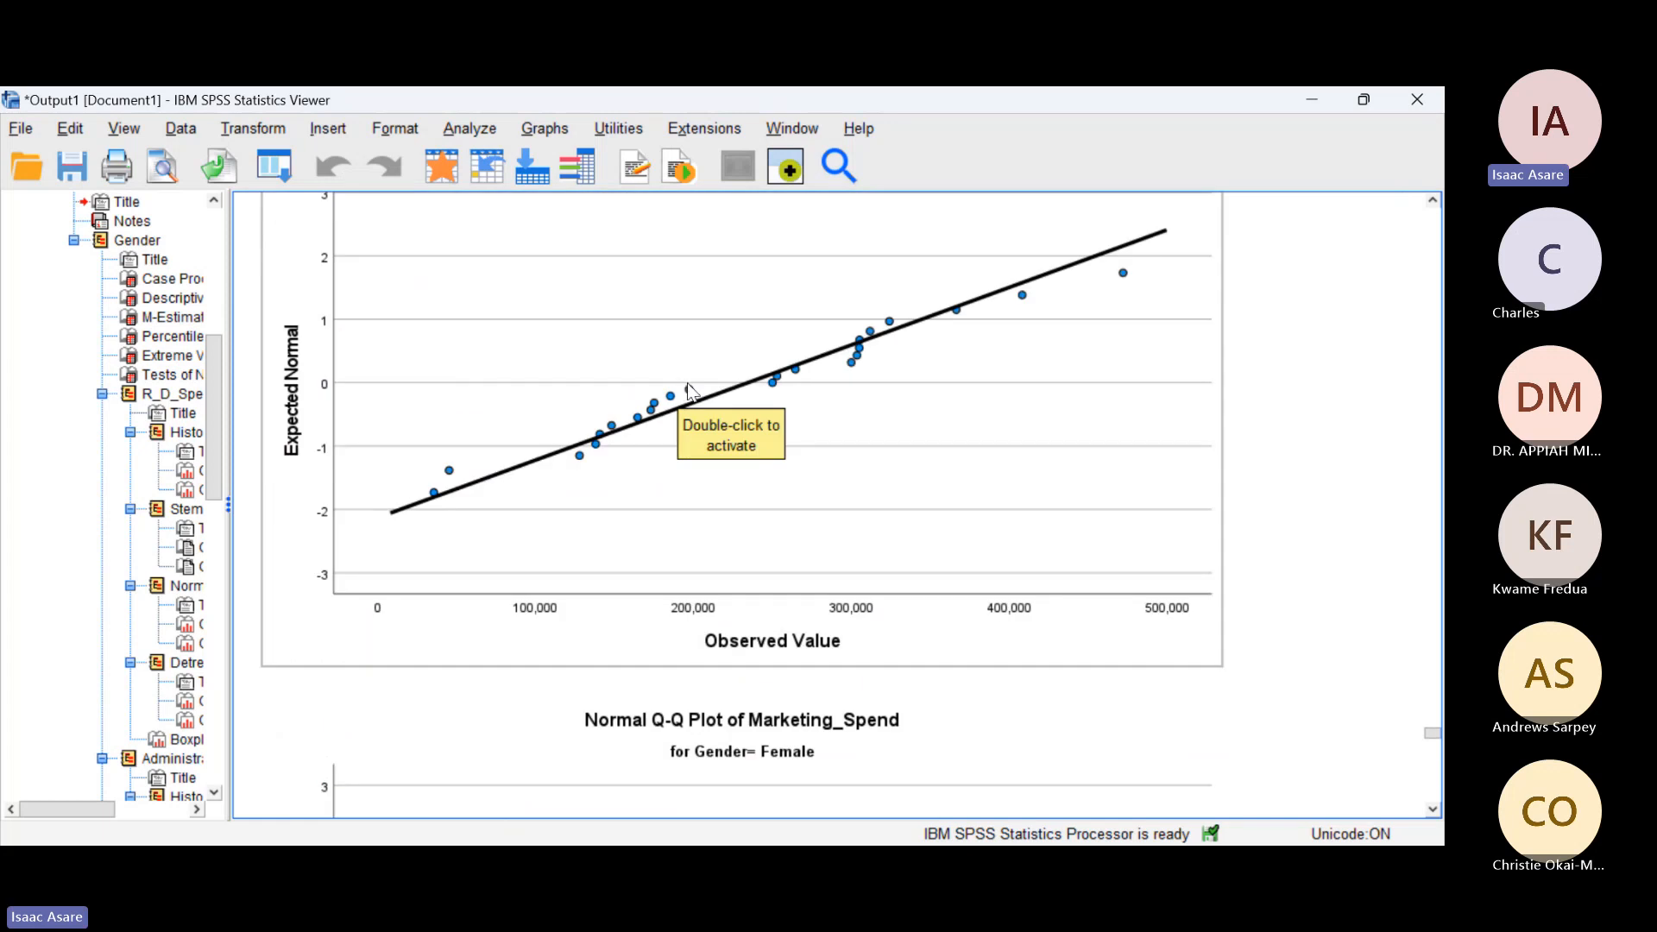
scroll(688, 391, down, 5)
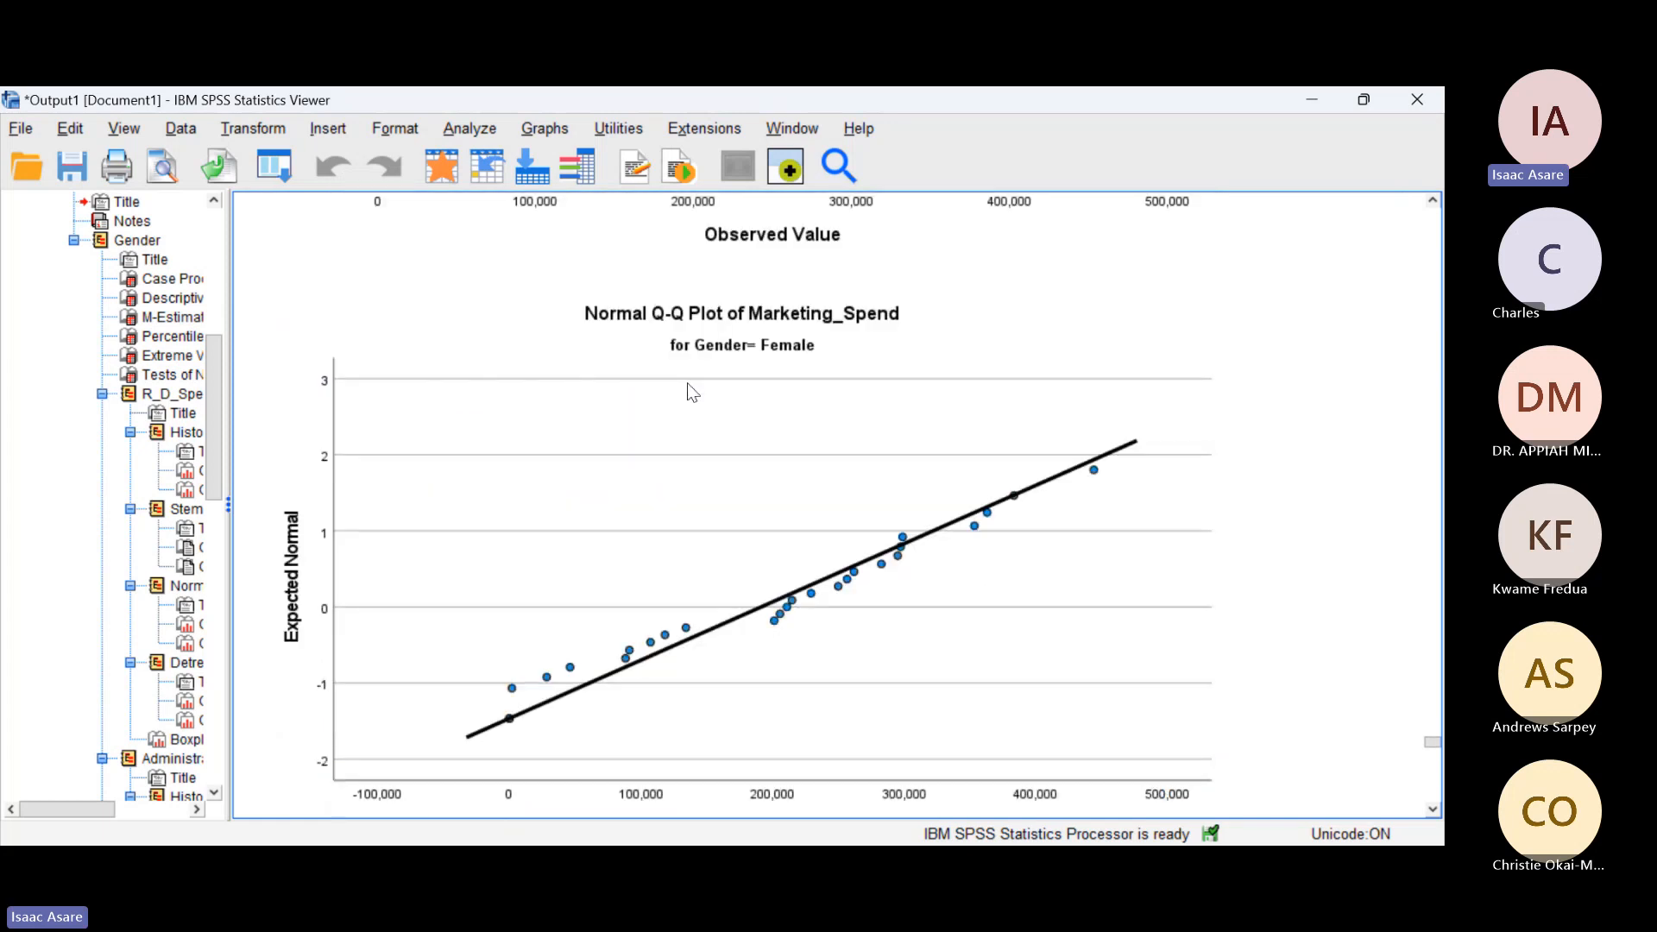
scroll(691, 392, down, 13)
scroll(690, 392, up, 6)
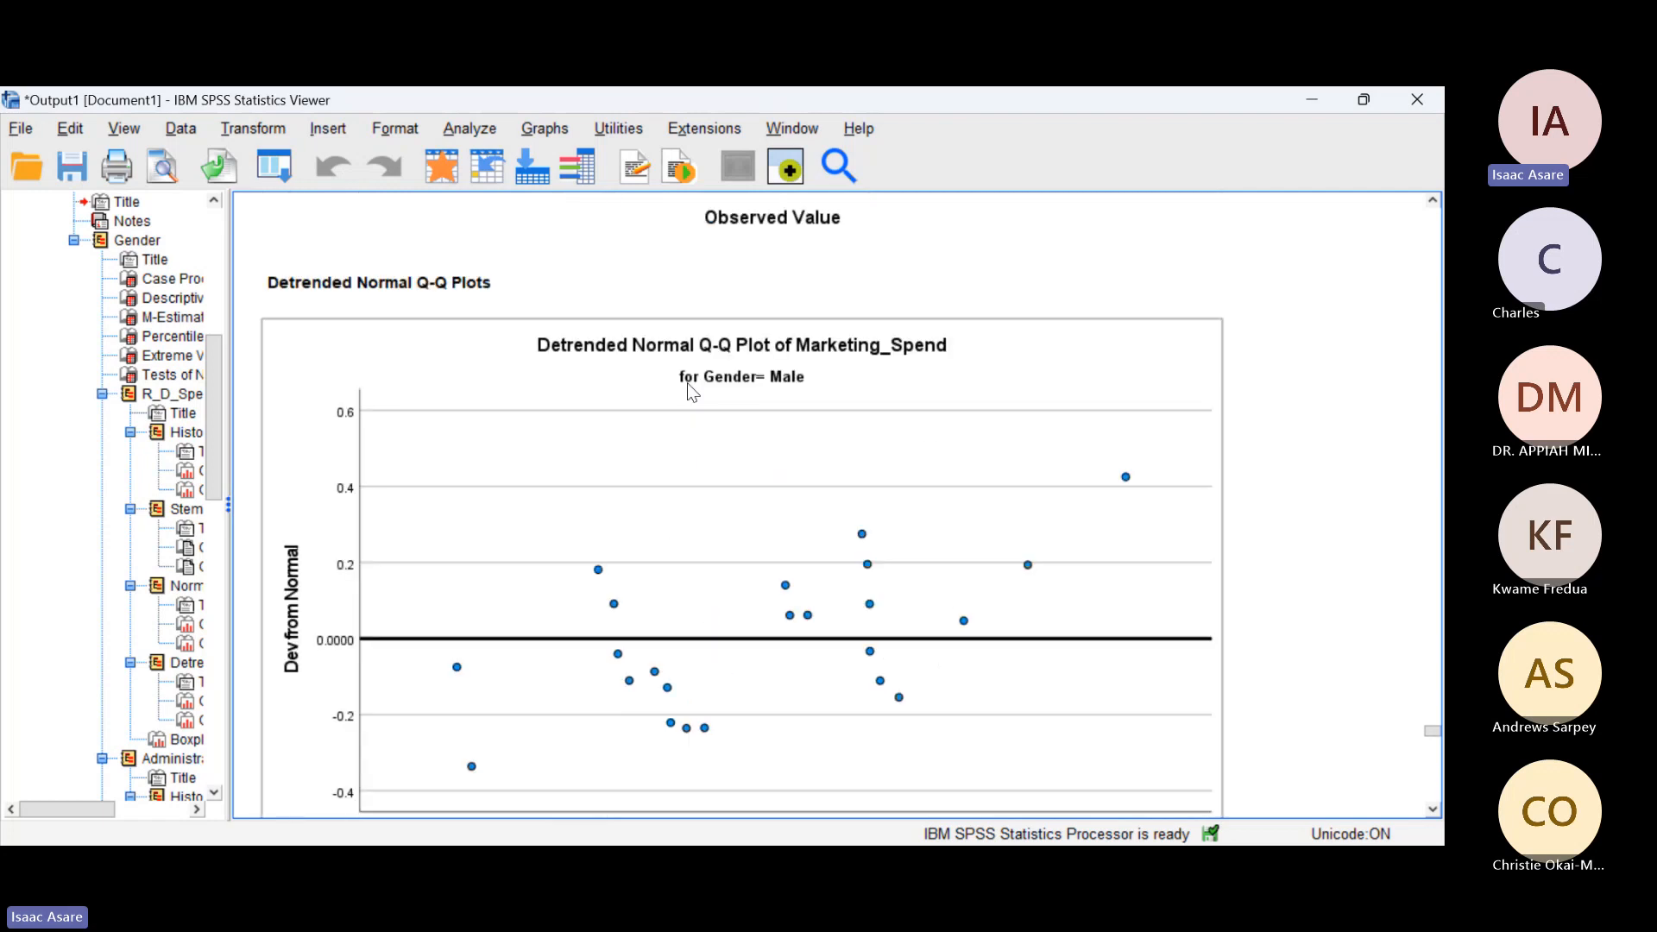
scroll(689, 385, down, 20)
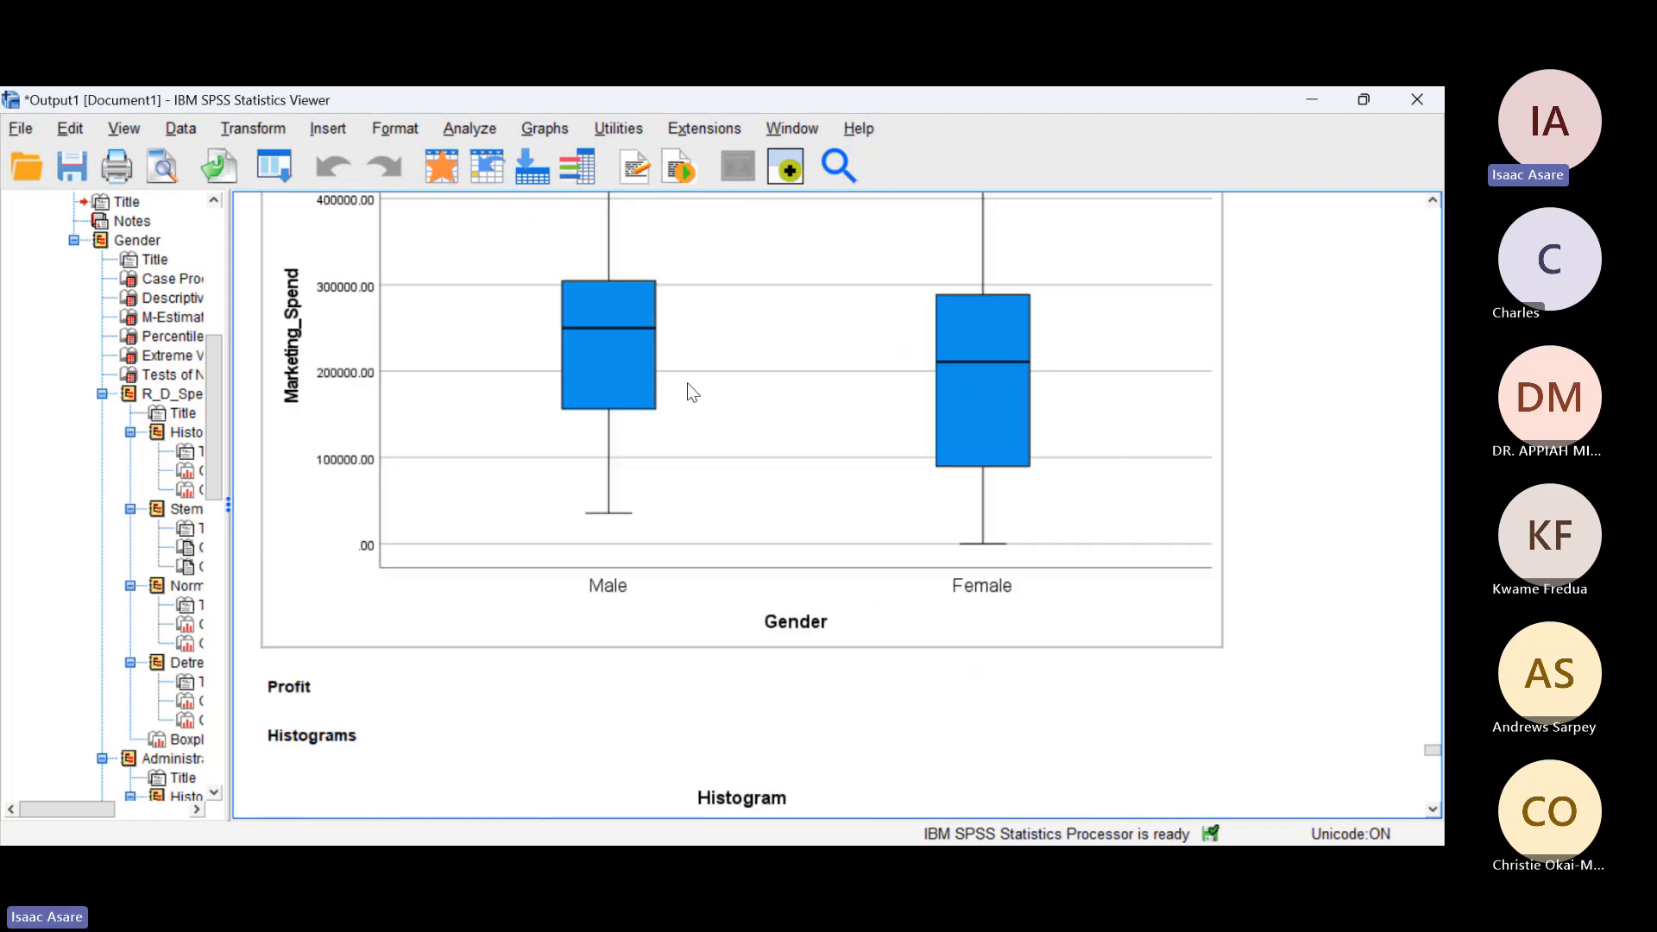
Step: Review the Profit Q-Q plots, boxplot and histograms for males and females
scroll(688, 386, down, 12)
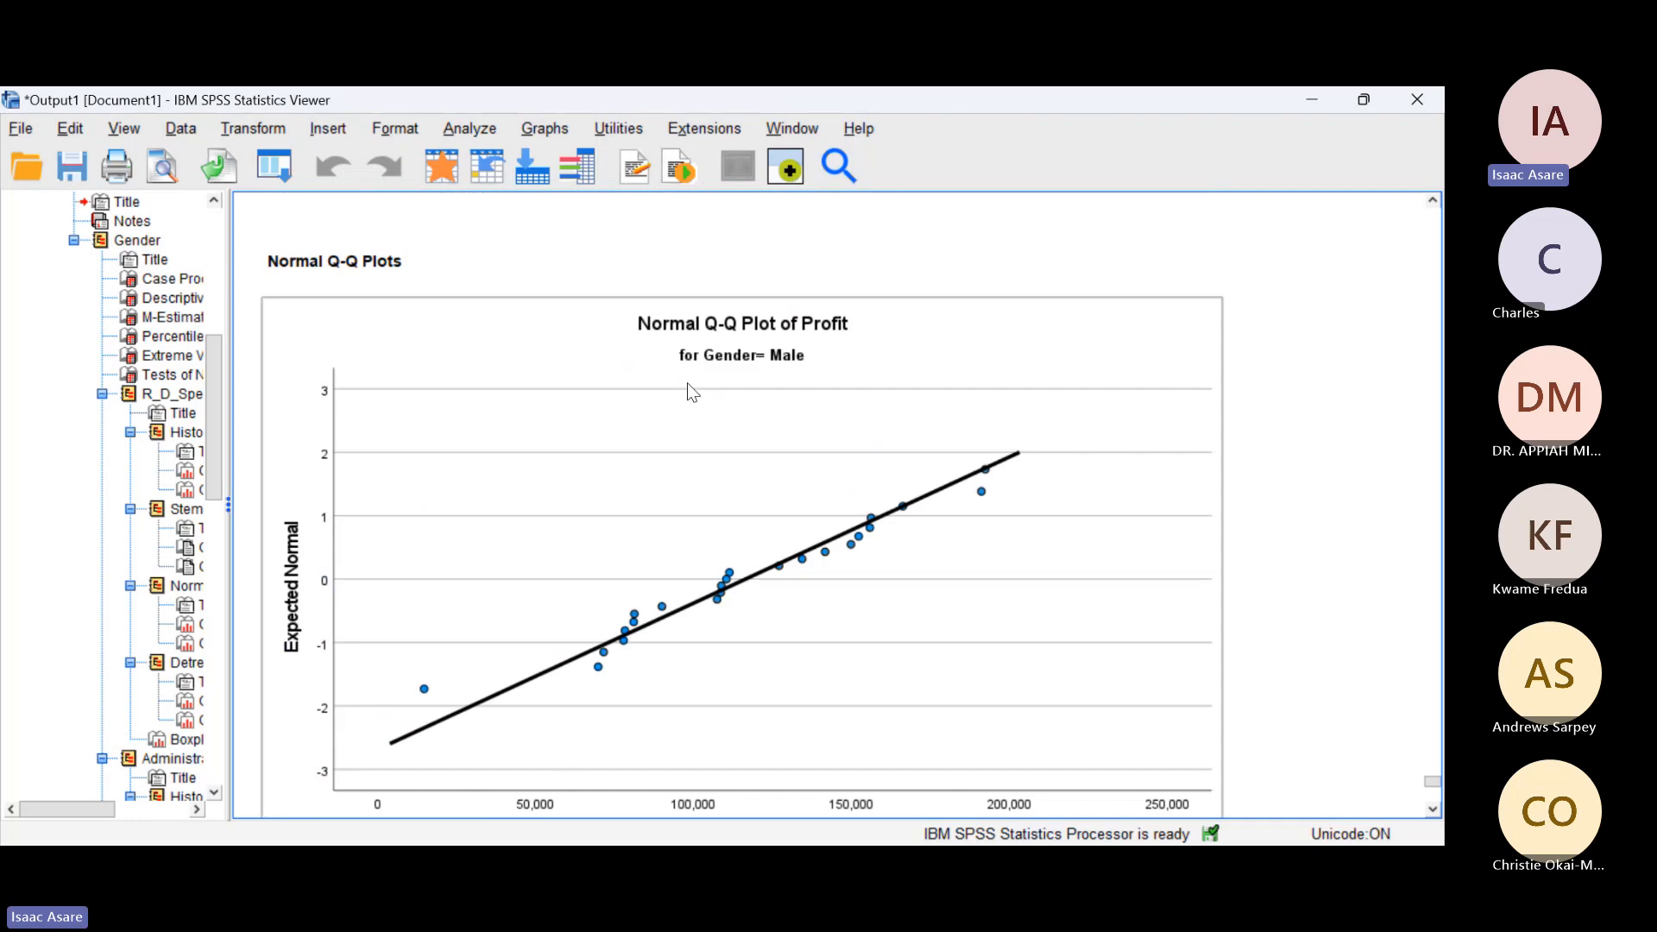
scroll(690, 393, down, 15)
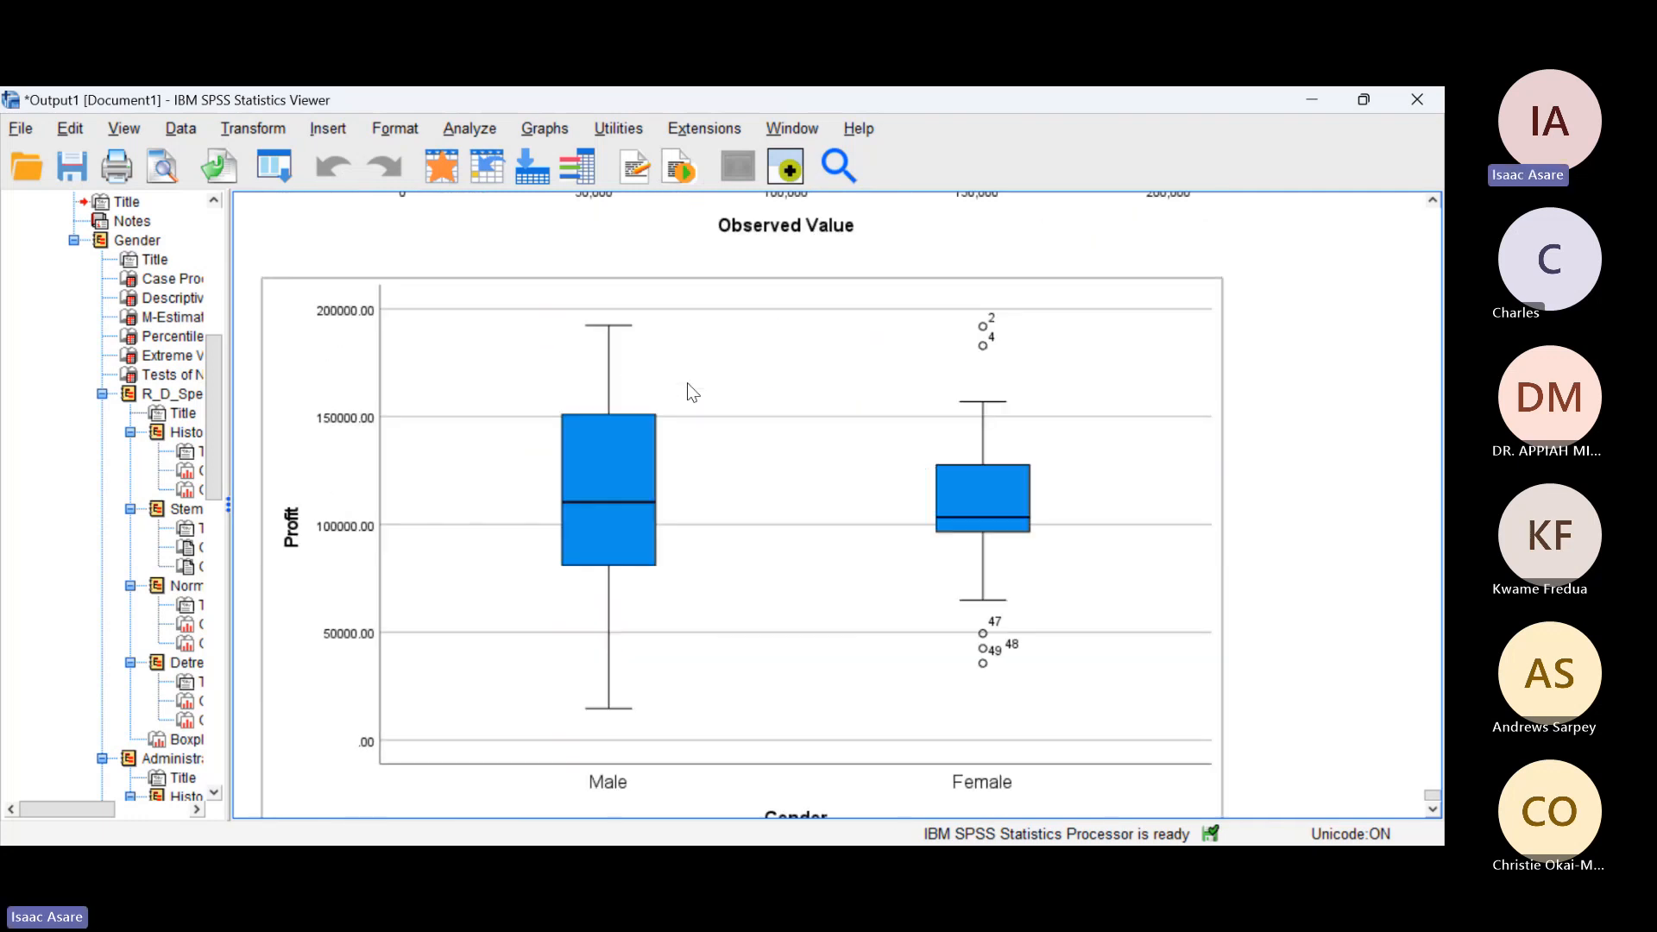
scroll(690, 393, up, 4)
scroll(691, 392, up, 15)
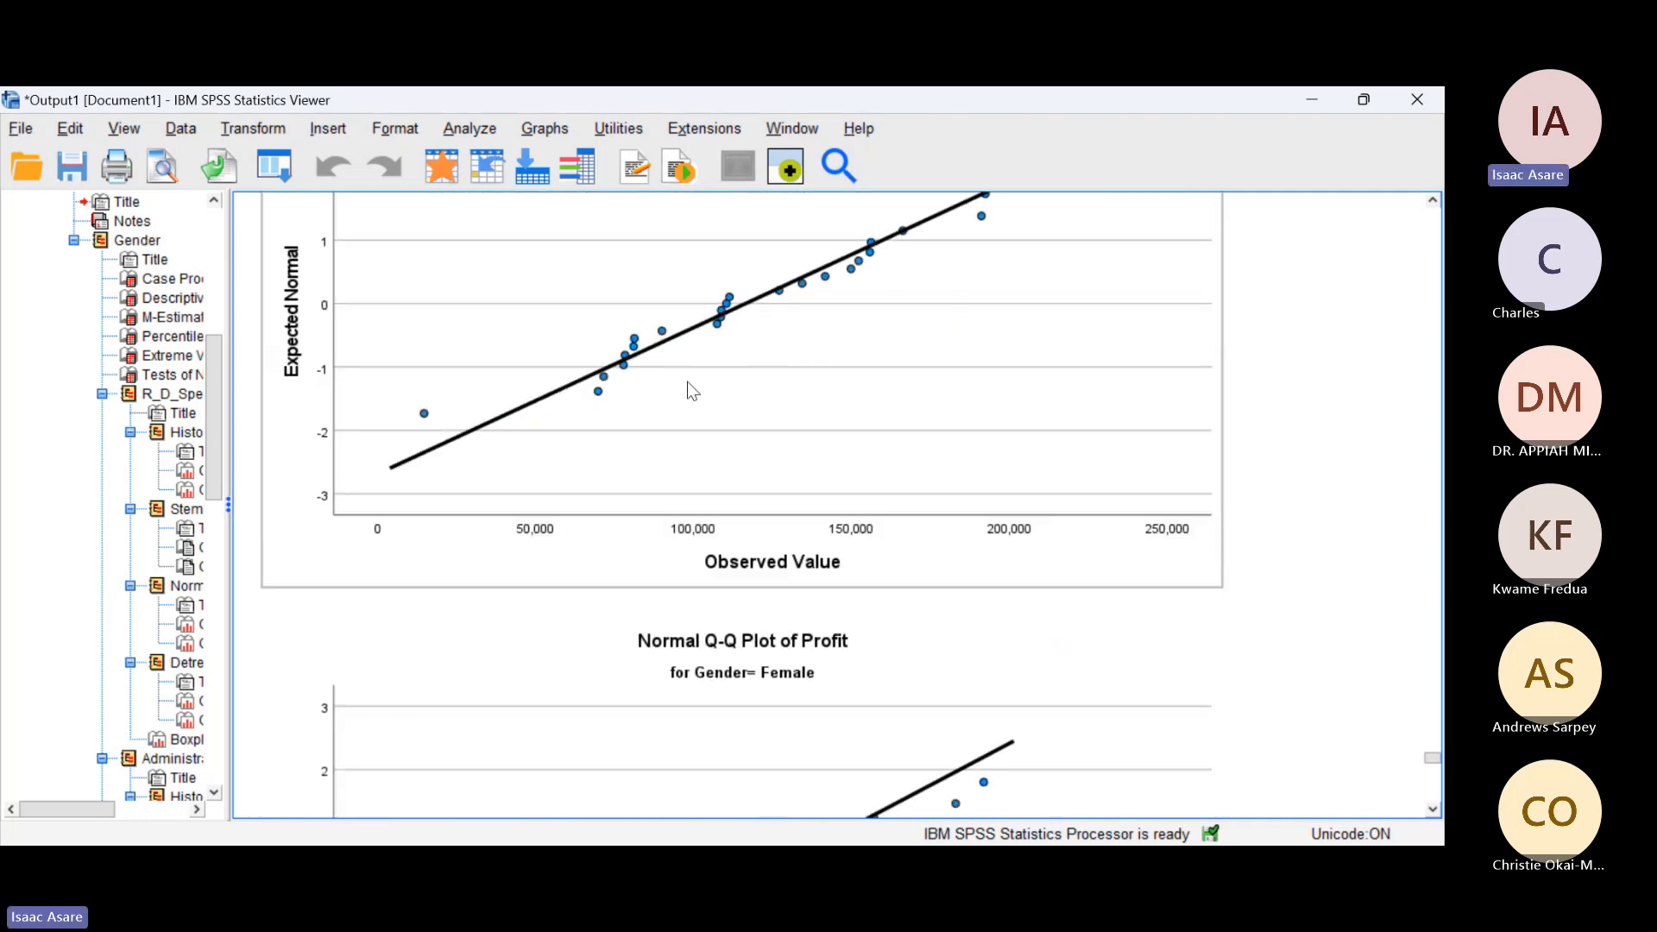
scroll(691, 392, up, 10)
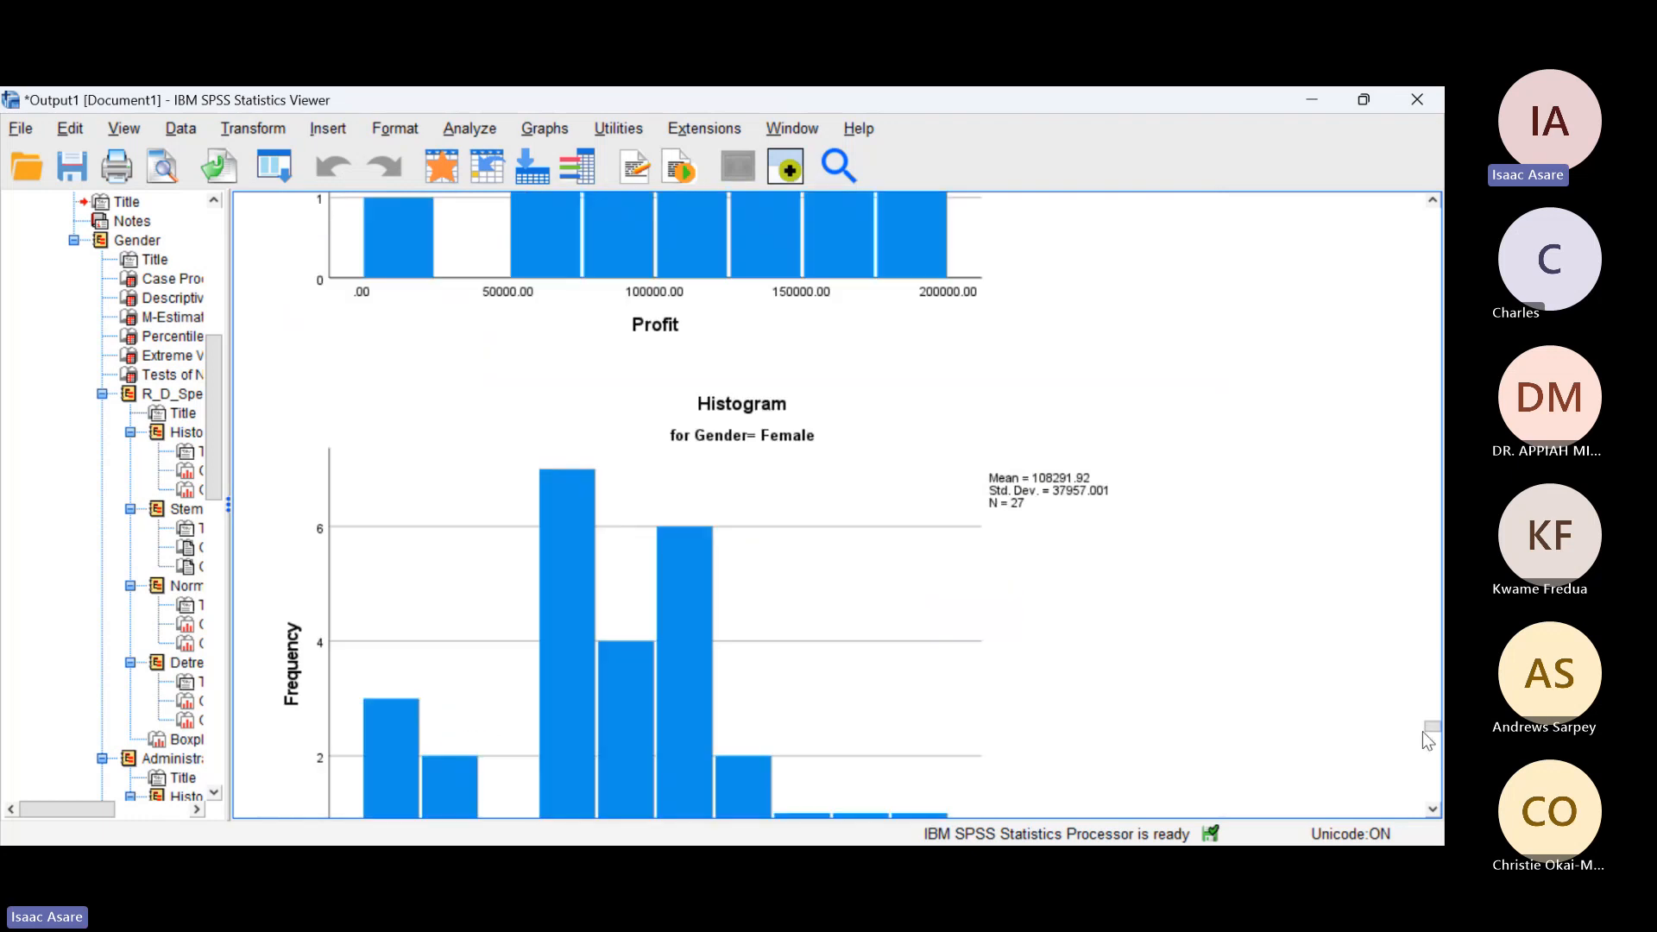
Step: Leave the output for the slide show, glance at the inferential statistics introduction and return to the Descriptive Statistics slide
drag(1431, 729, 1431, 213)
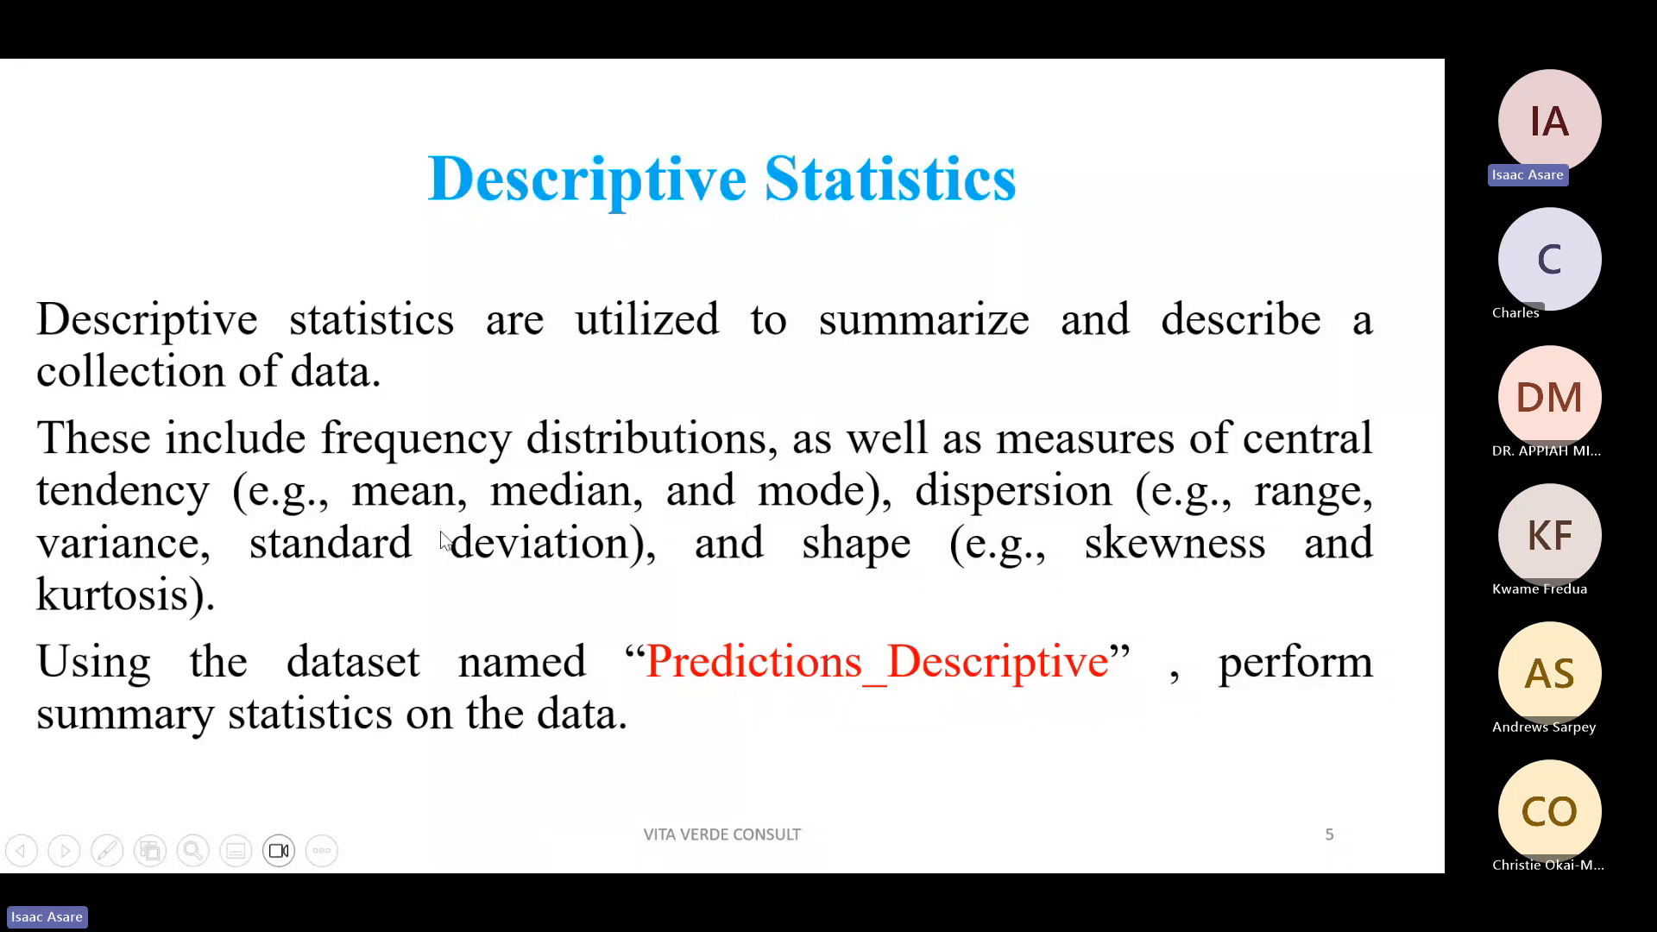
click(434, 567)
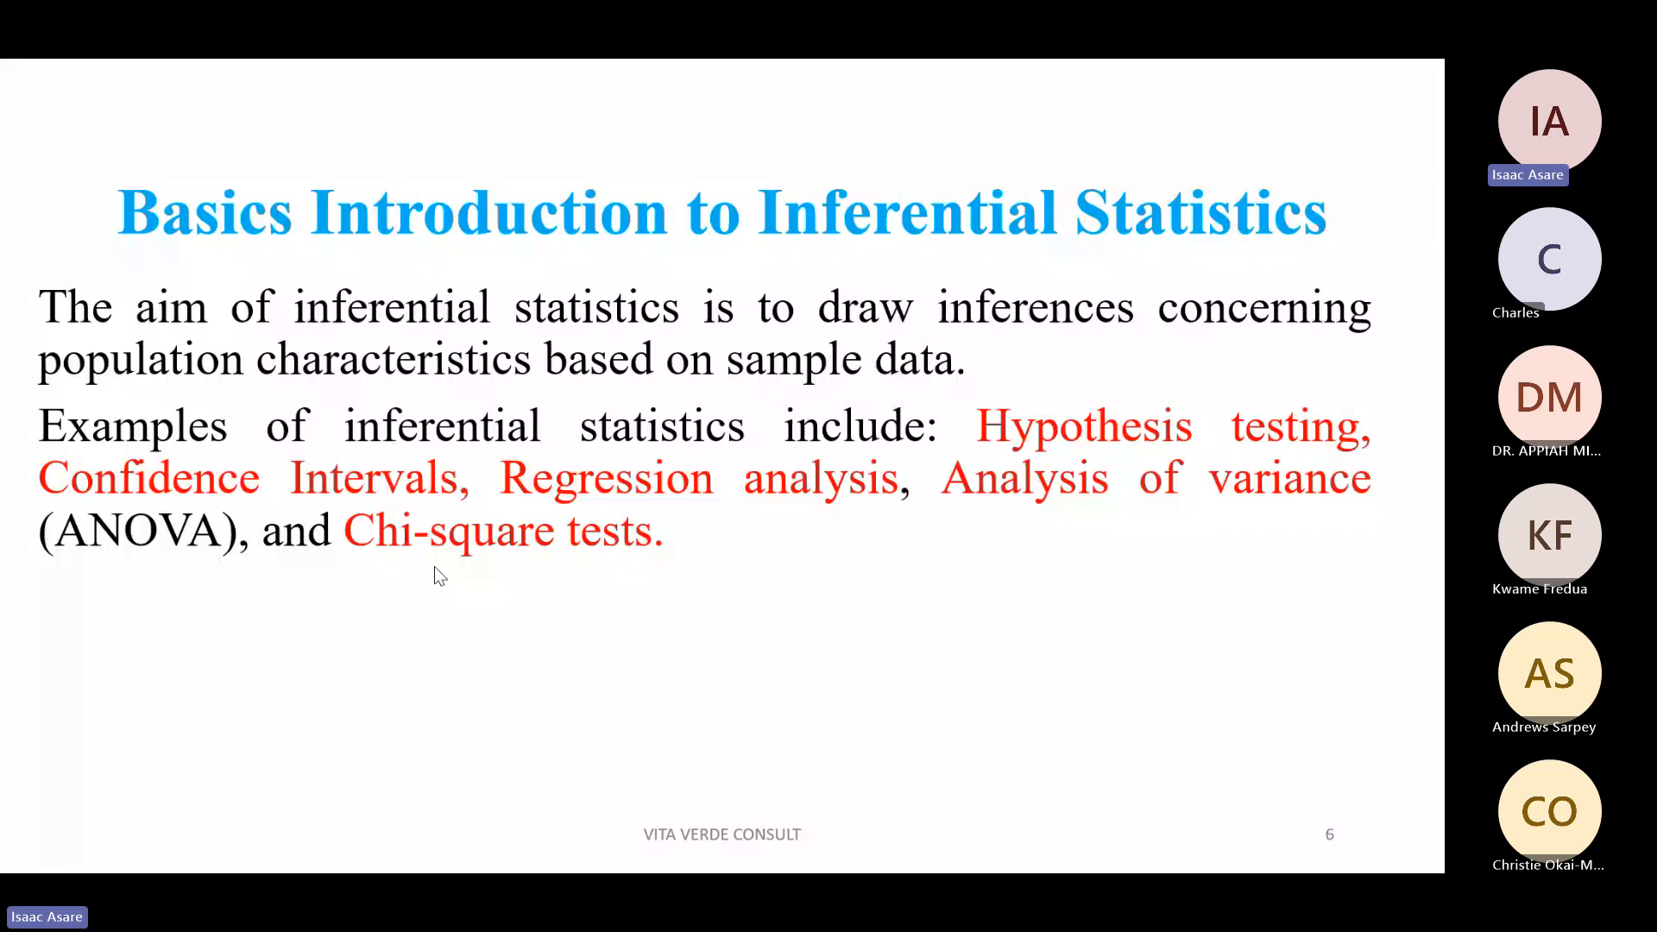
key(Left)
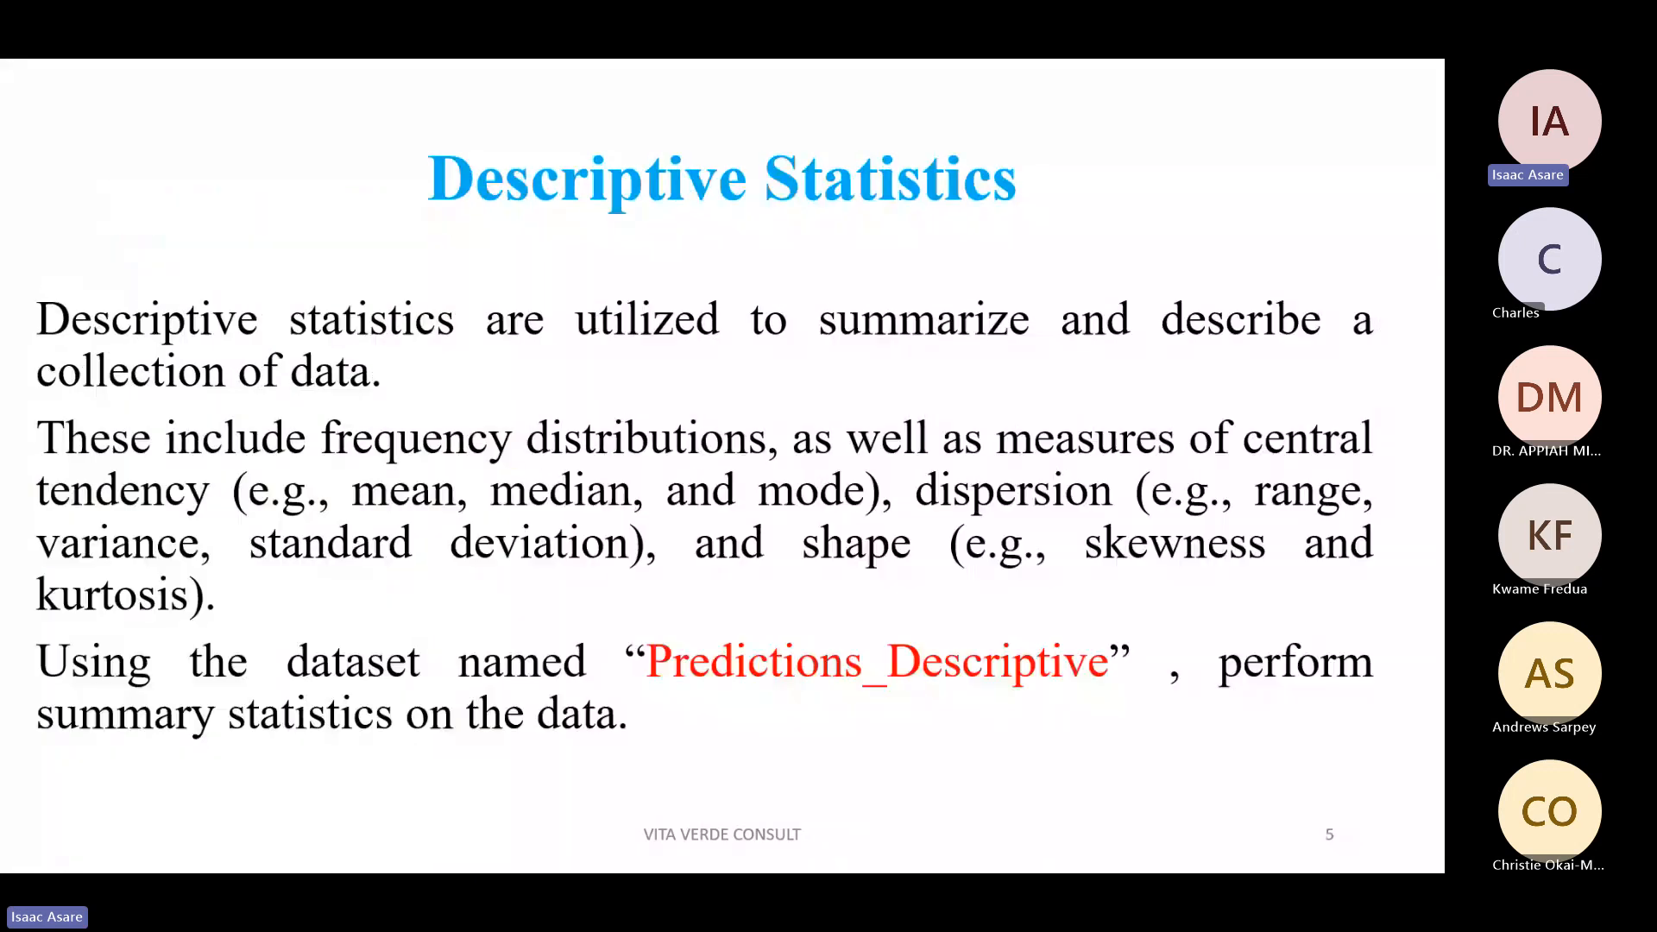
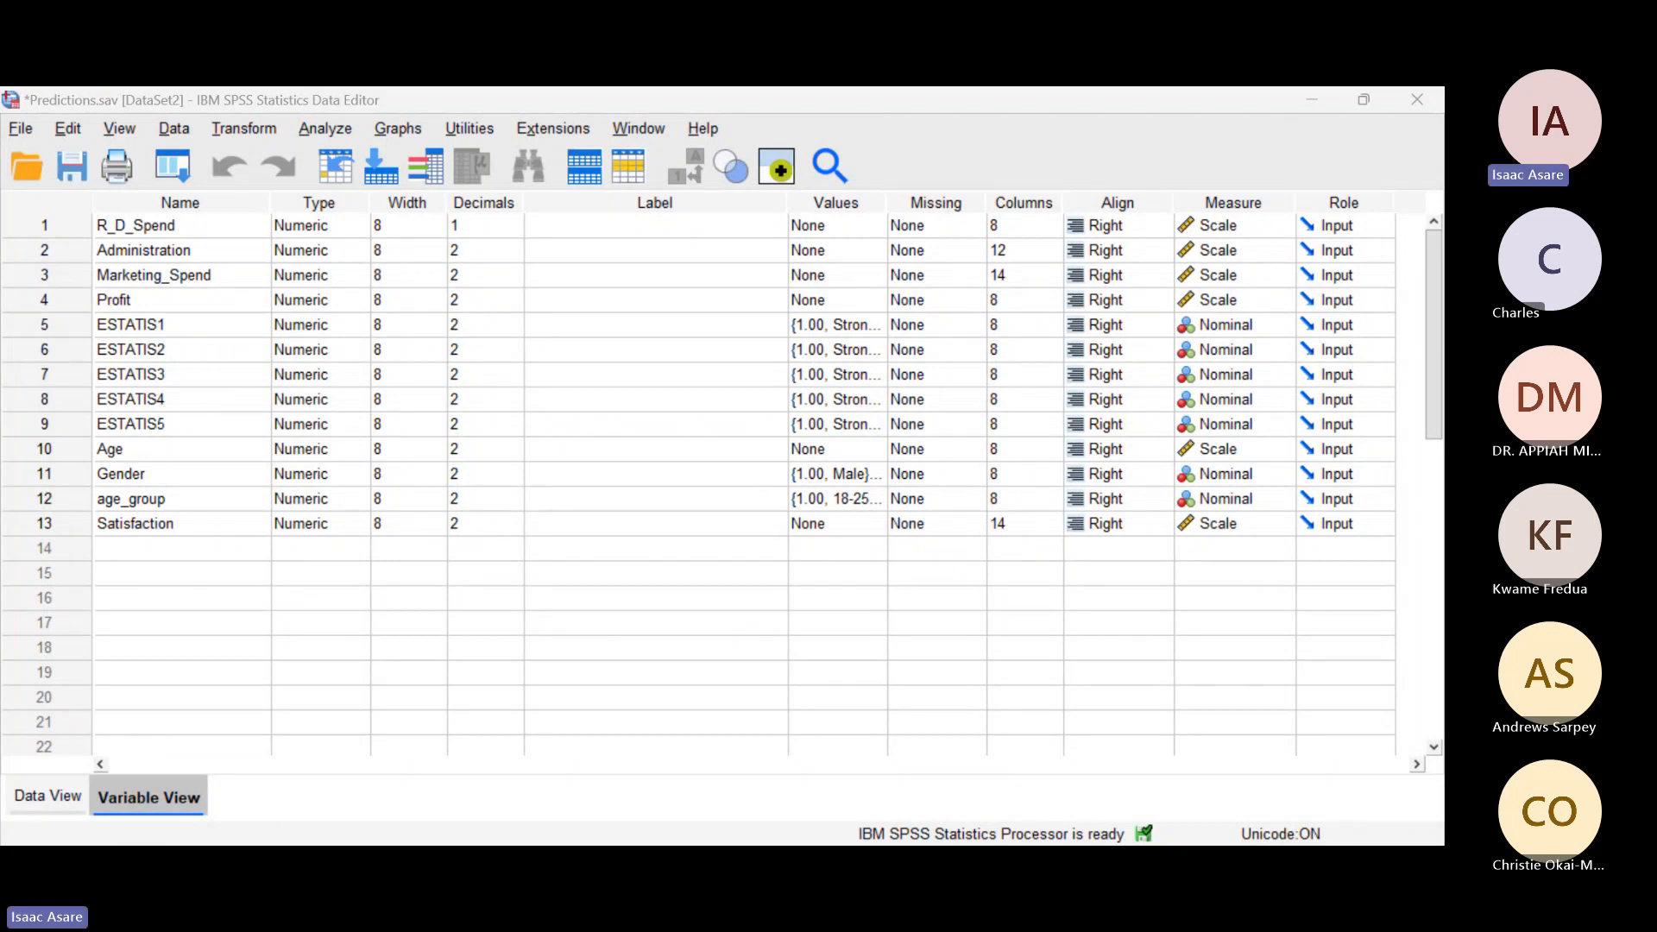
Step: Examine the Predictions data values across the ESTATIS items, Gender and Satisfaction columns, down to the last cases
click(36, 794)
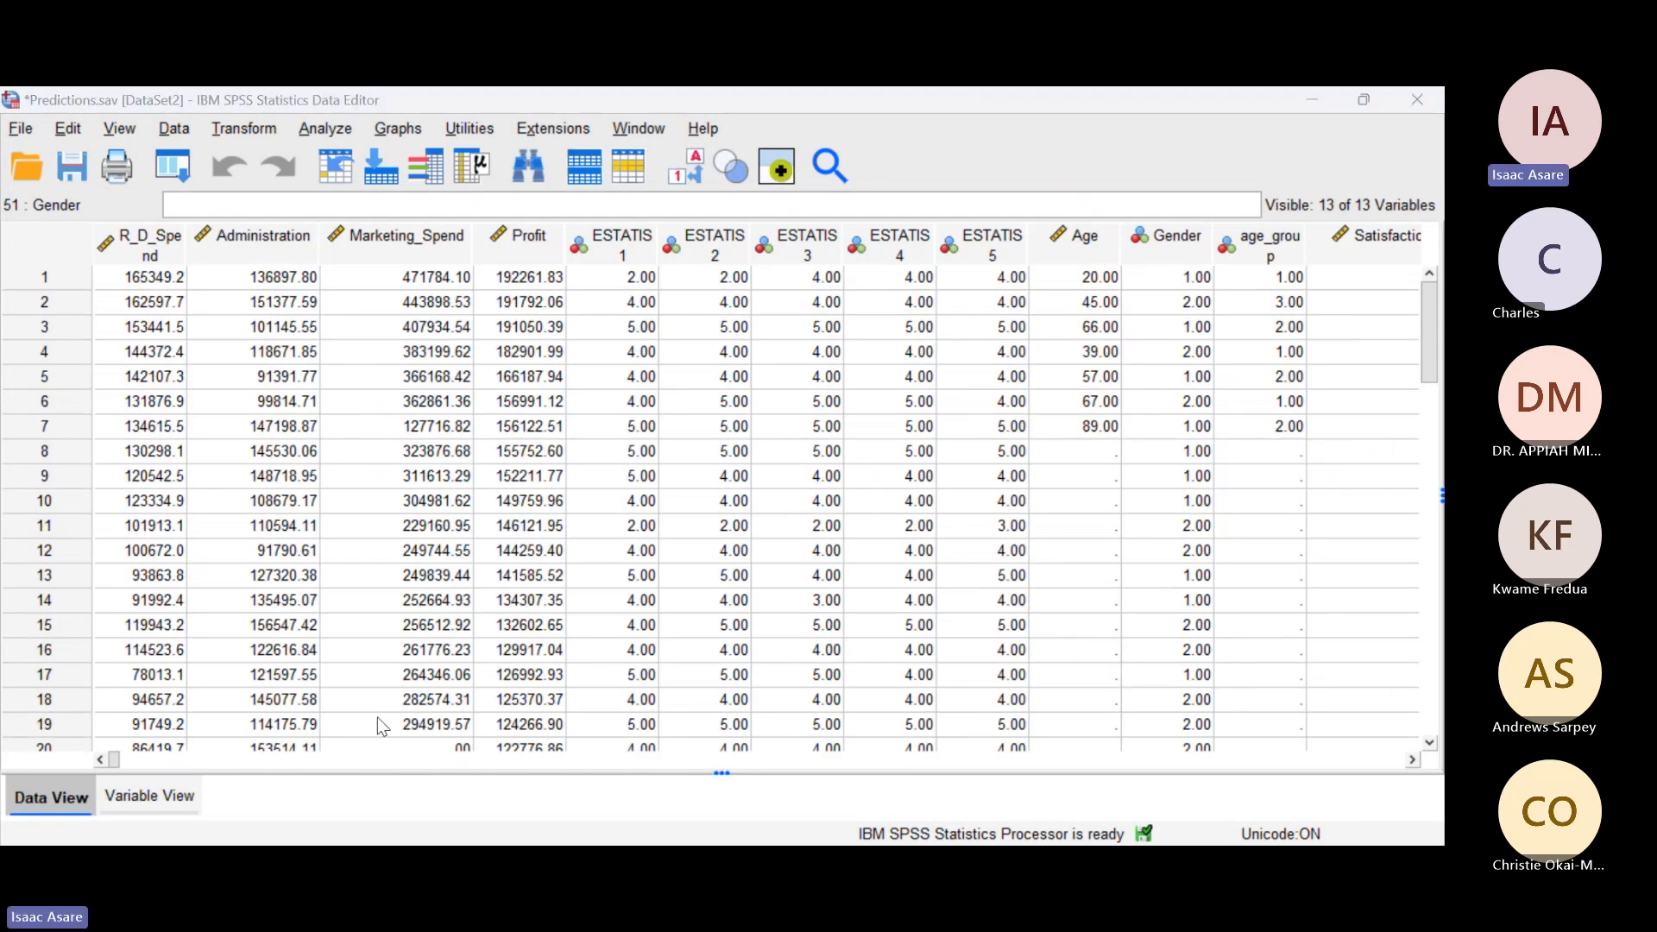
click(1412, 760)
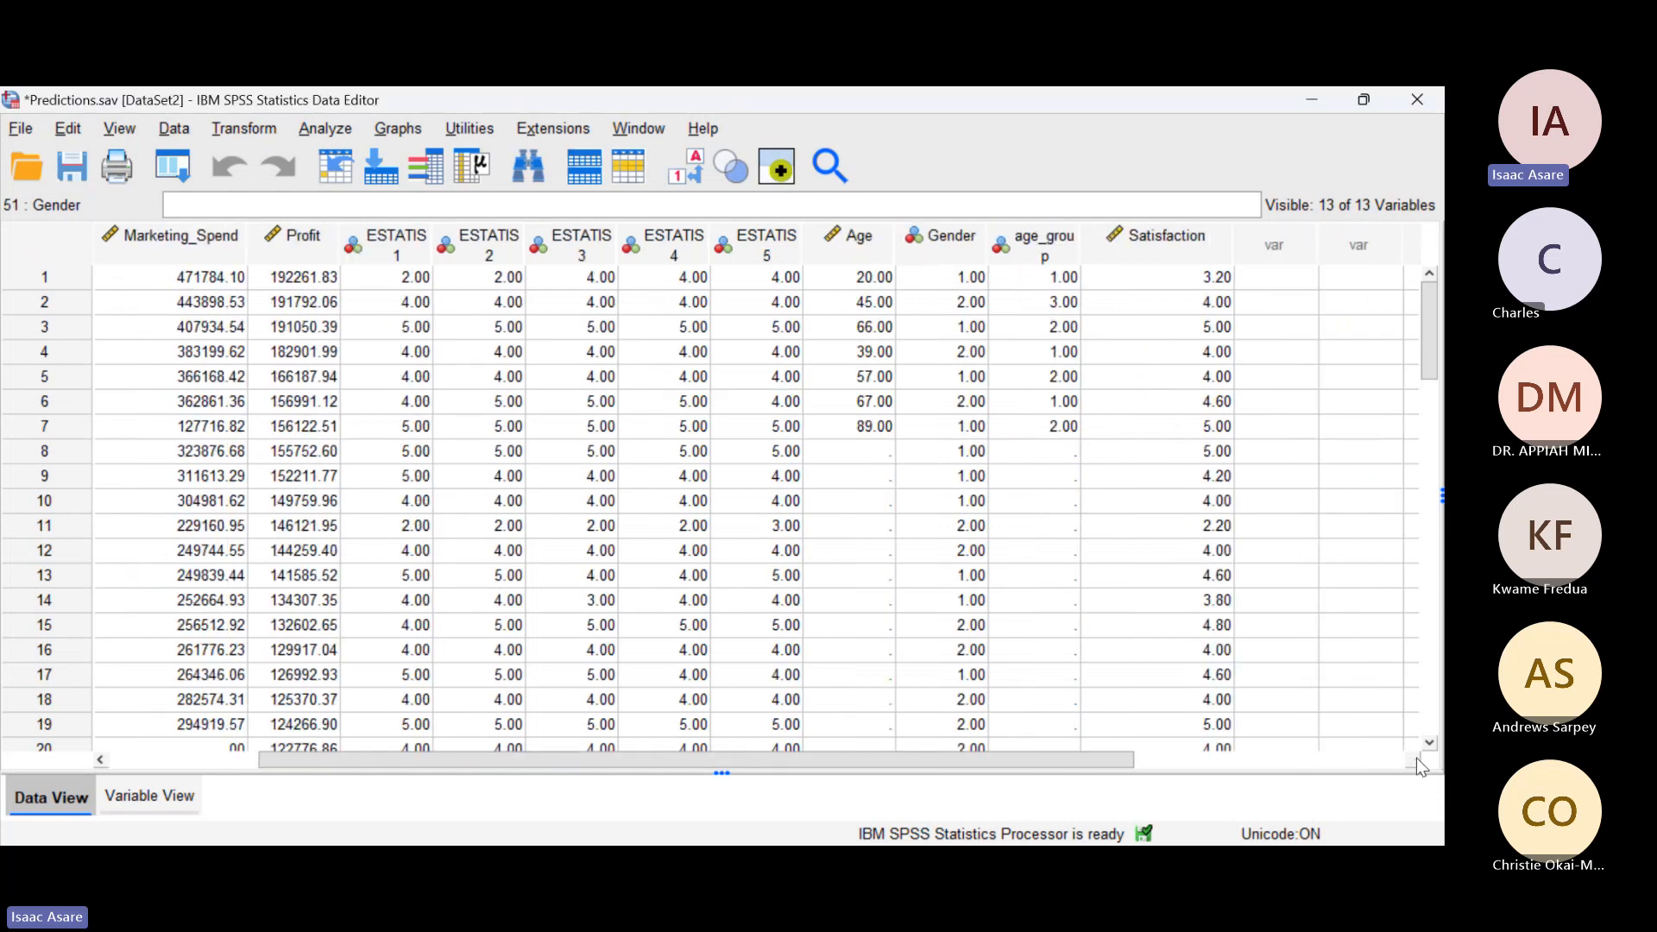
click(1413, 760)
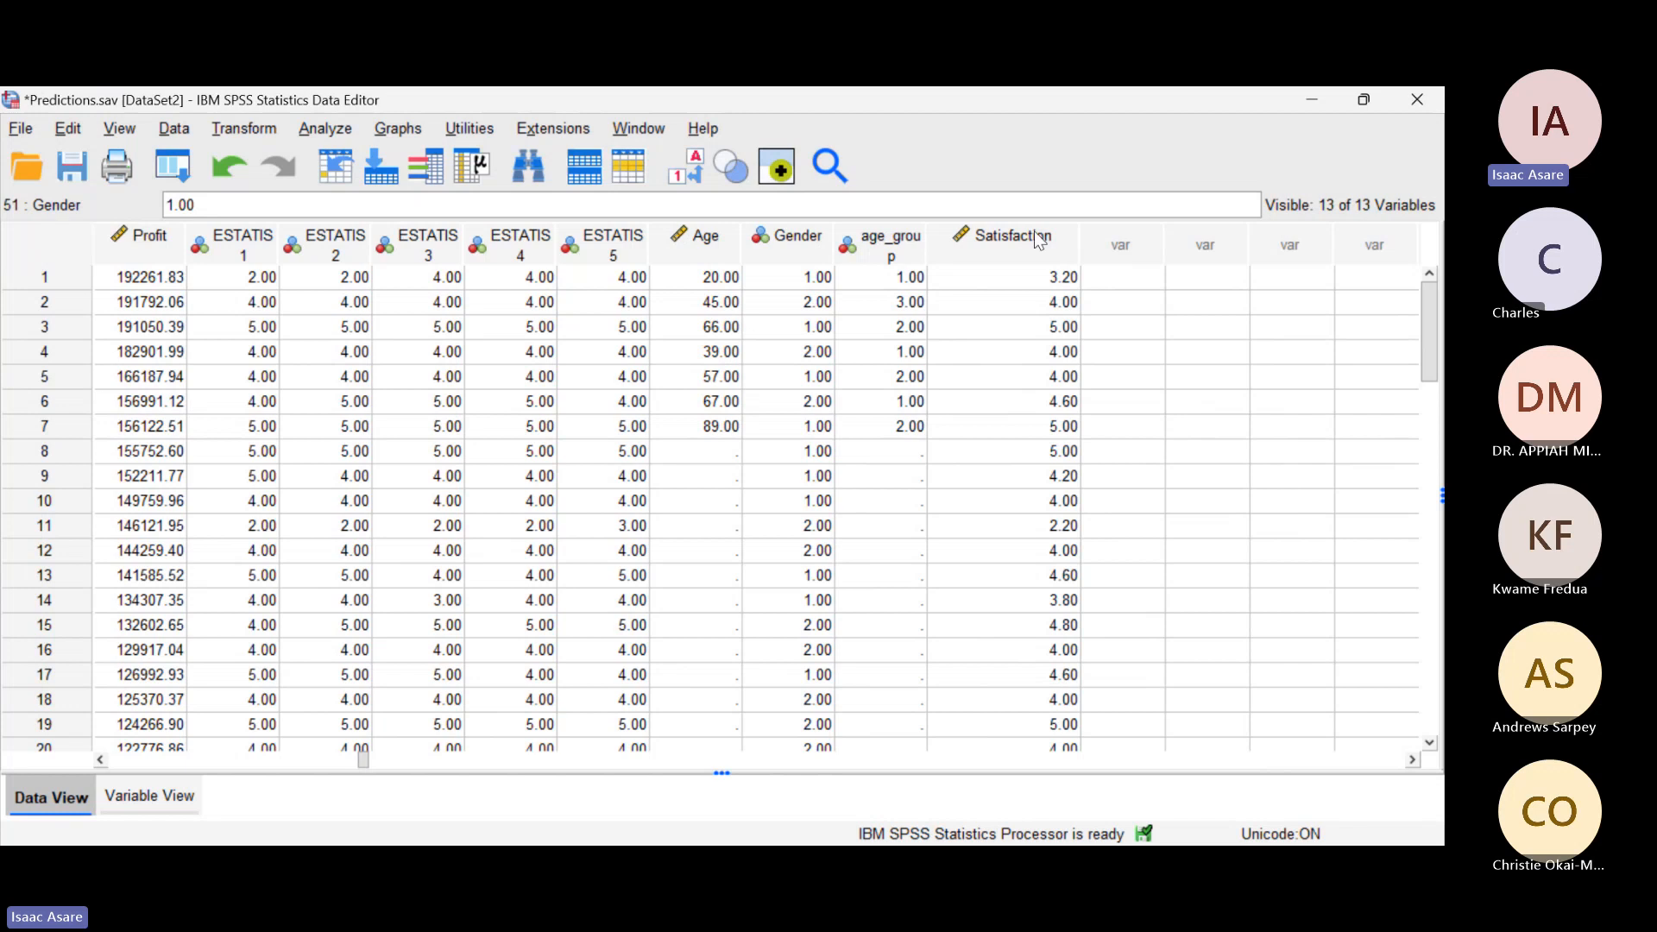
scroll(1161, 483, down, 6)
scroll(1163, 530, down, 8)
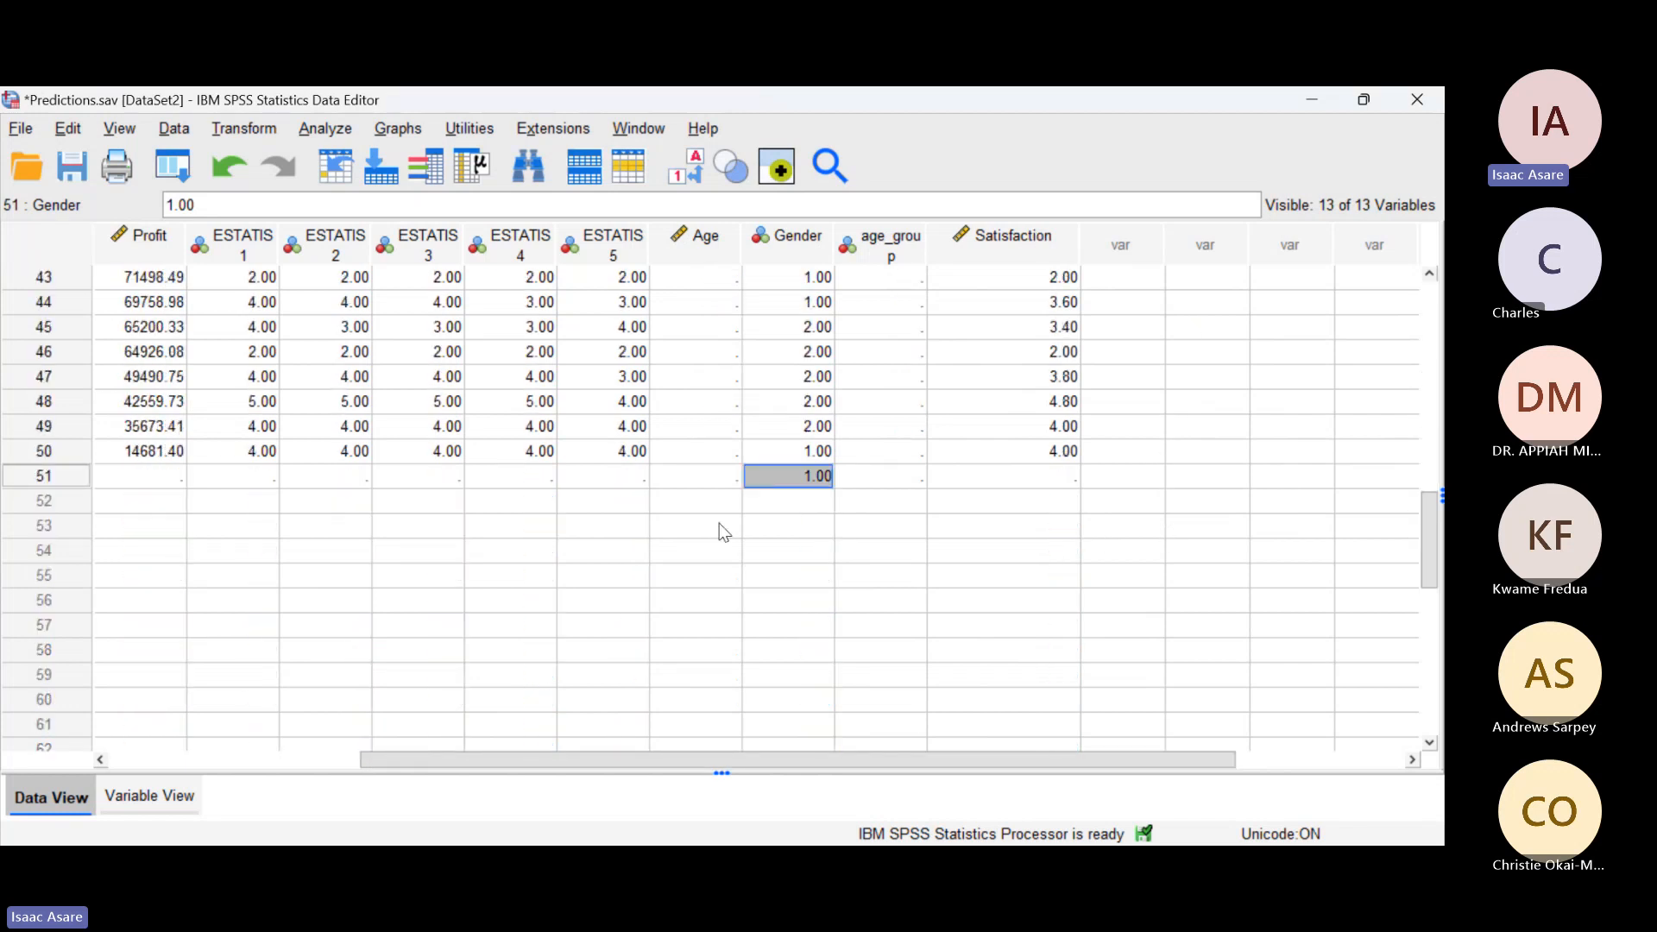
scroll(777, 561, up, 13)
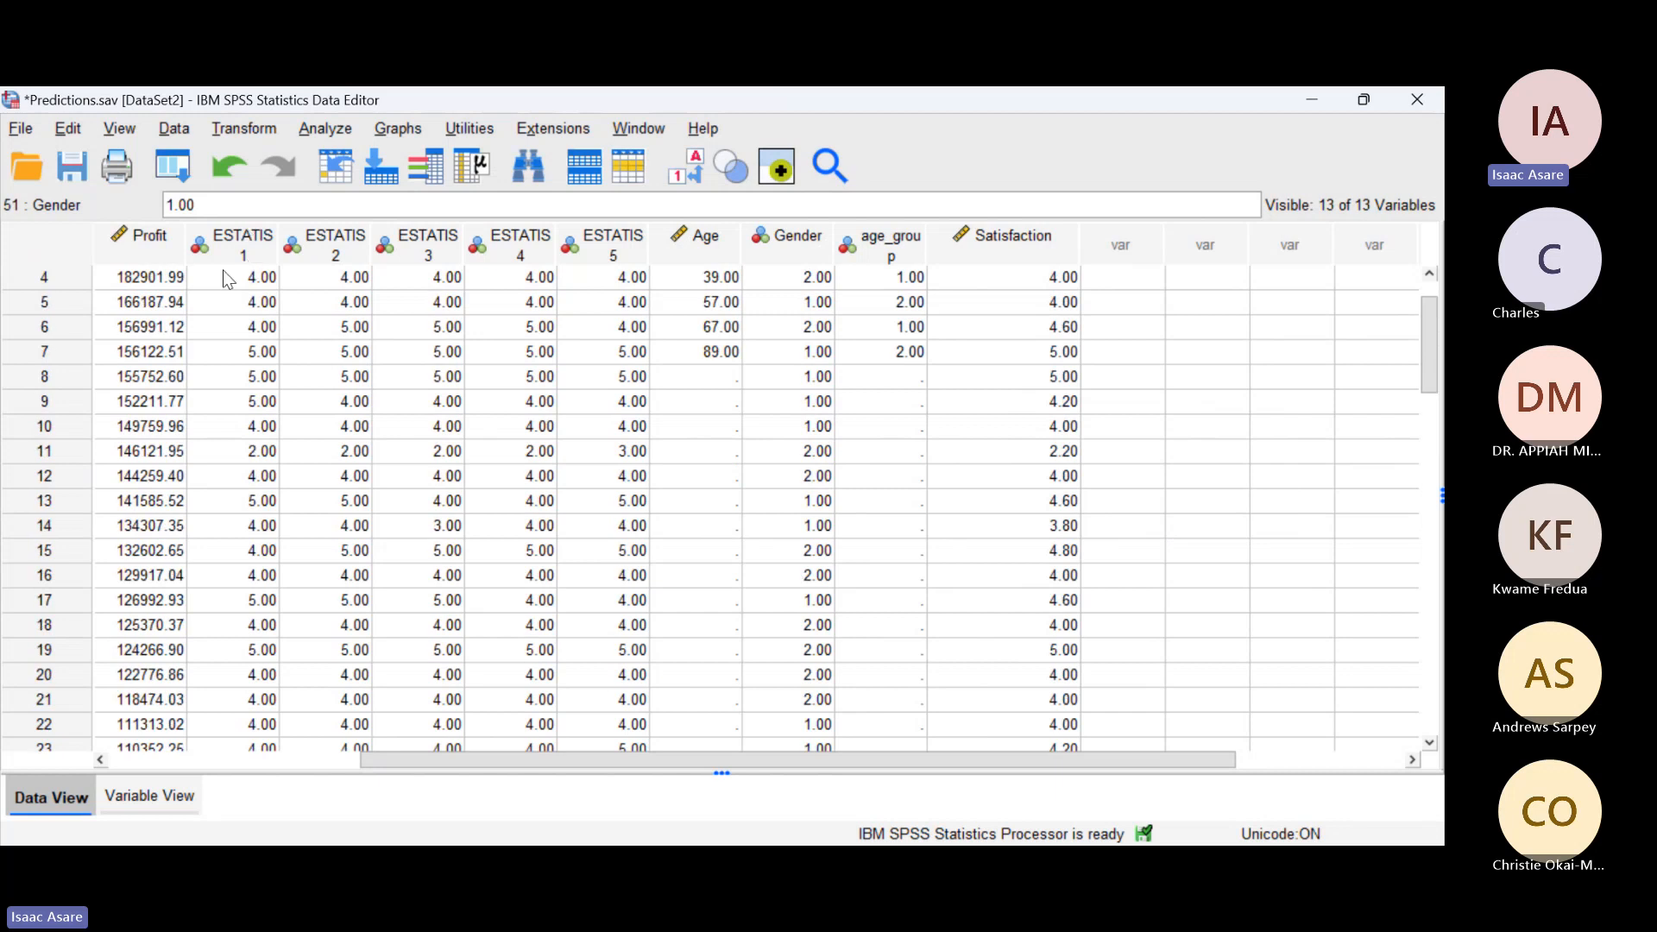
key(alt+Tab)
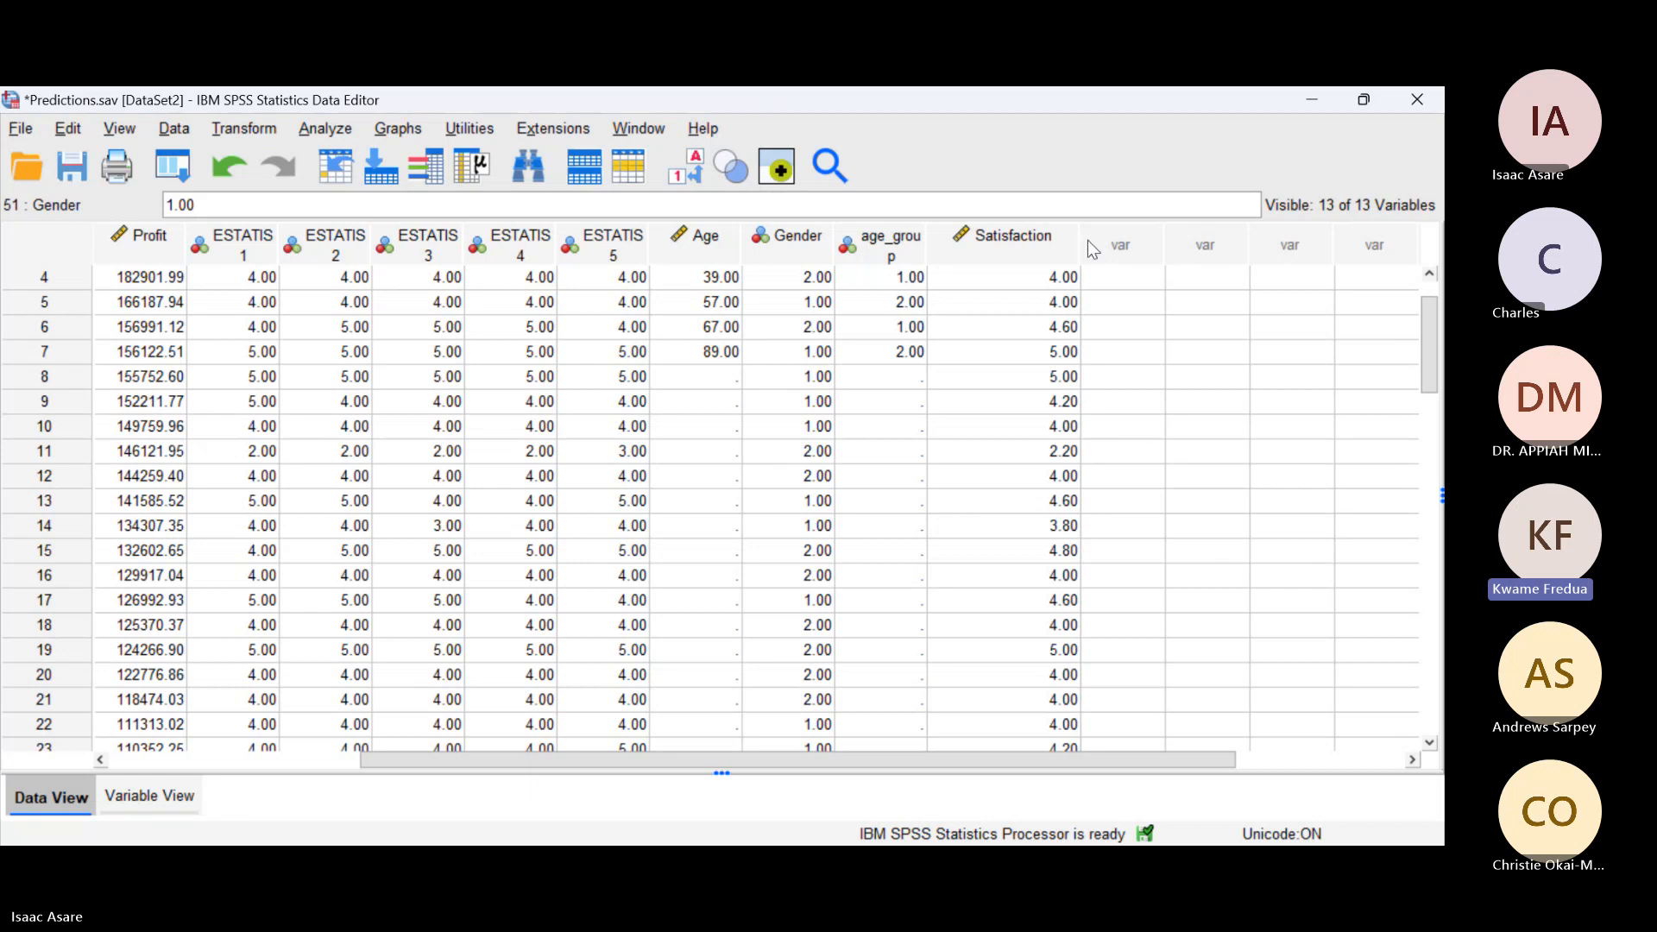
Step: Narrow the Satisfaction column slightly, leave the Amos path diagram for the SPSS data and select the whole Satisfaction column
drag(1078, 235, 1066, 236)
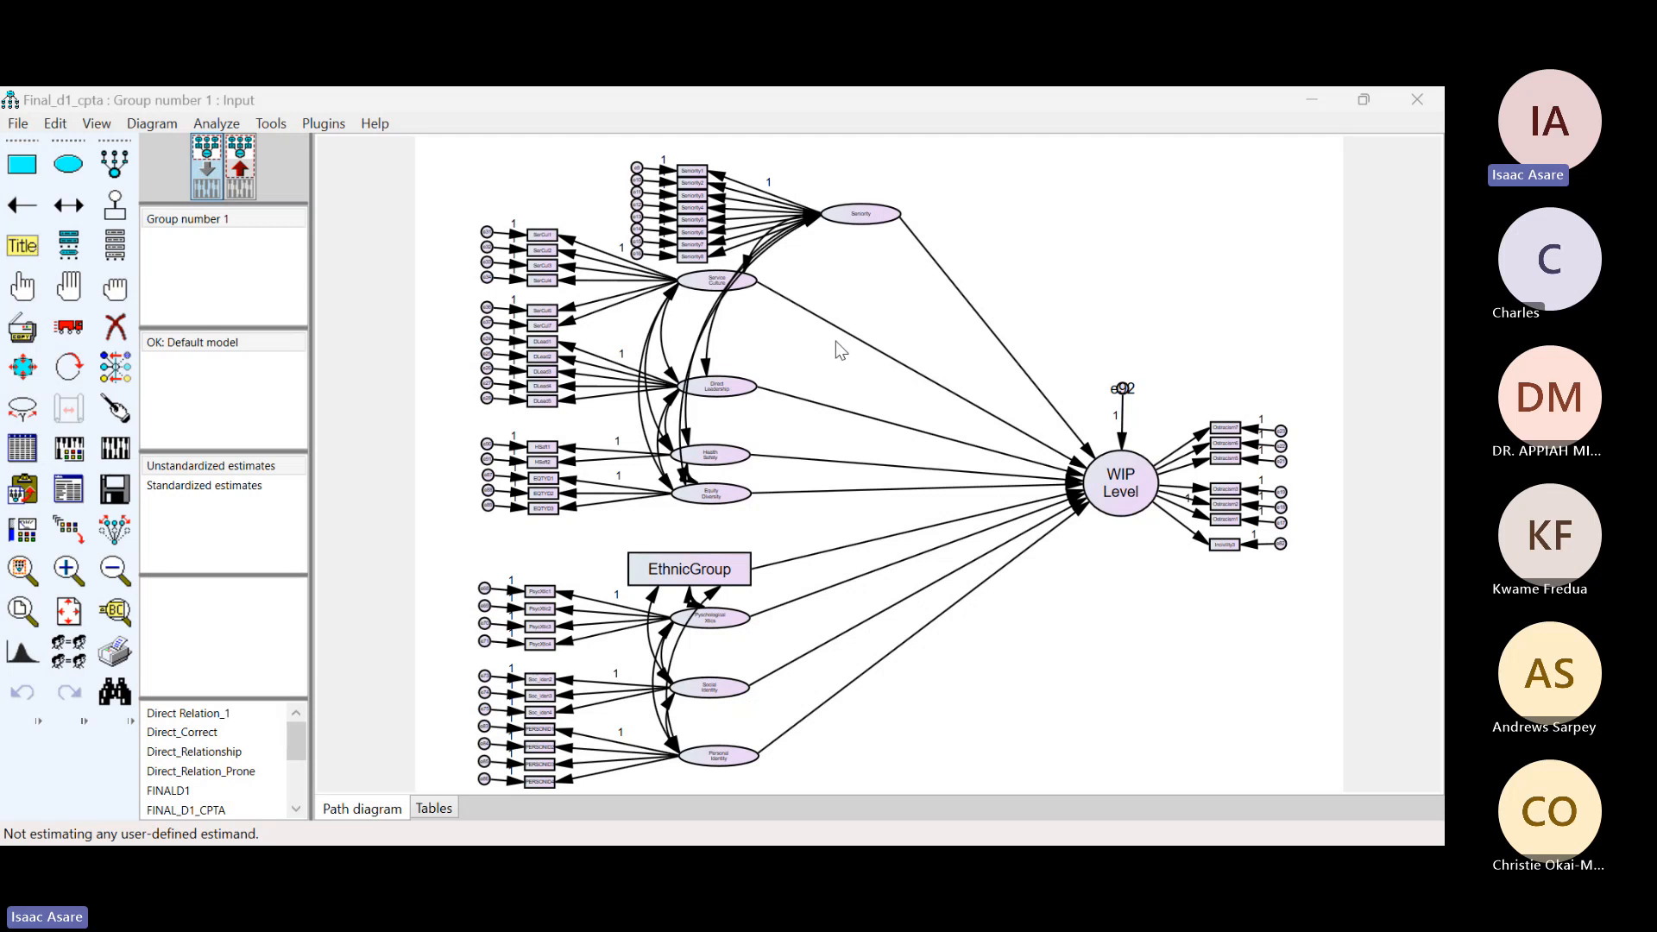
click(1309, 96)
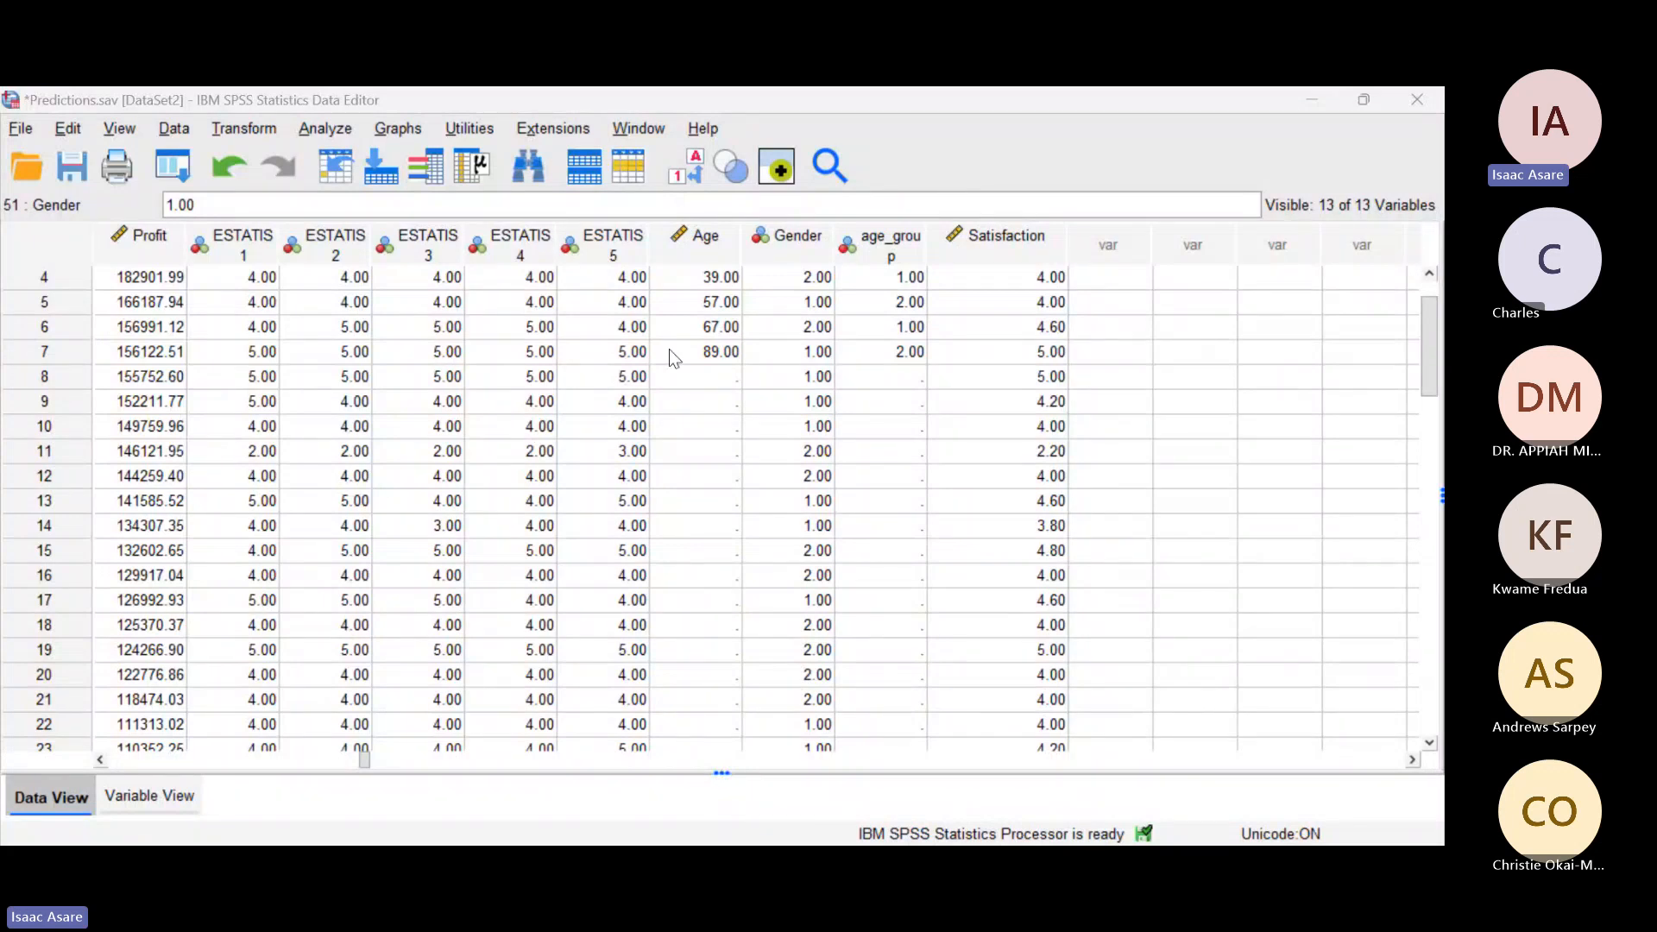
click(986, 242)
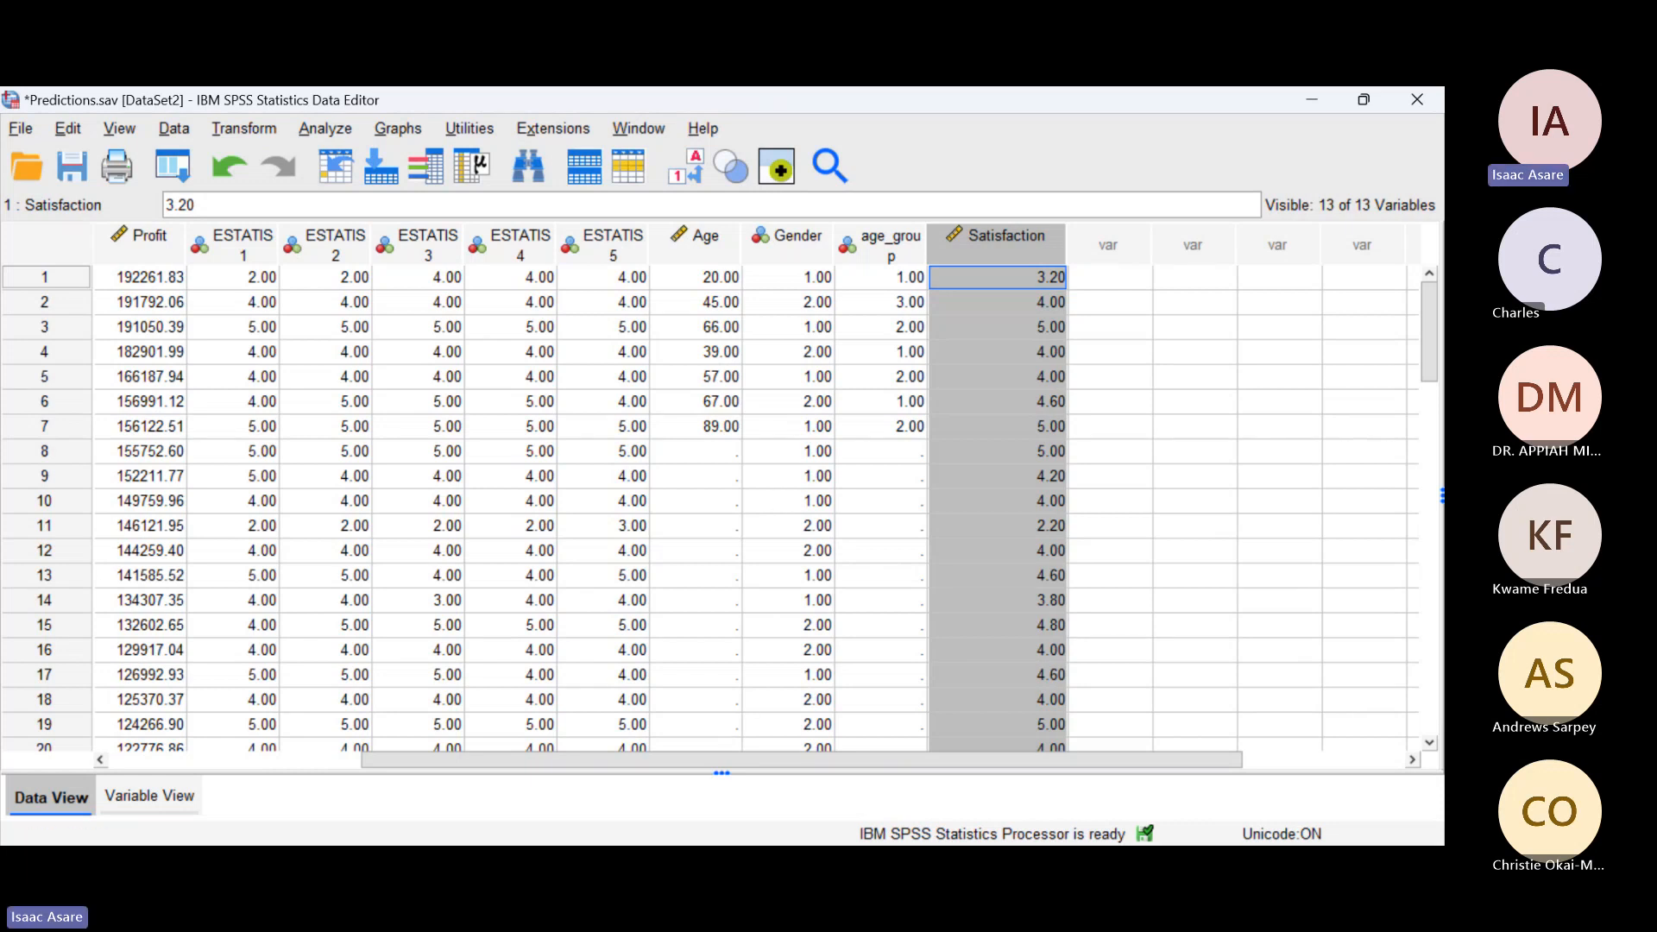
click(658, 729)
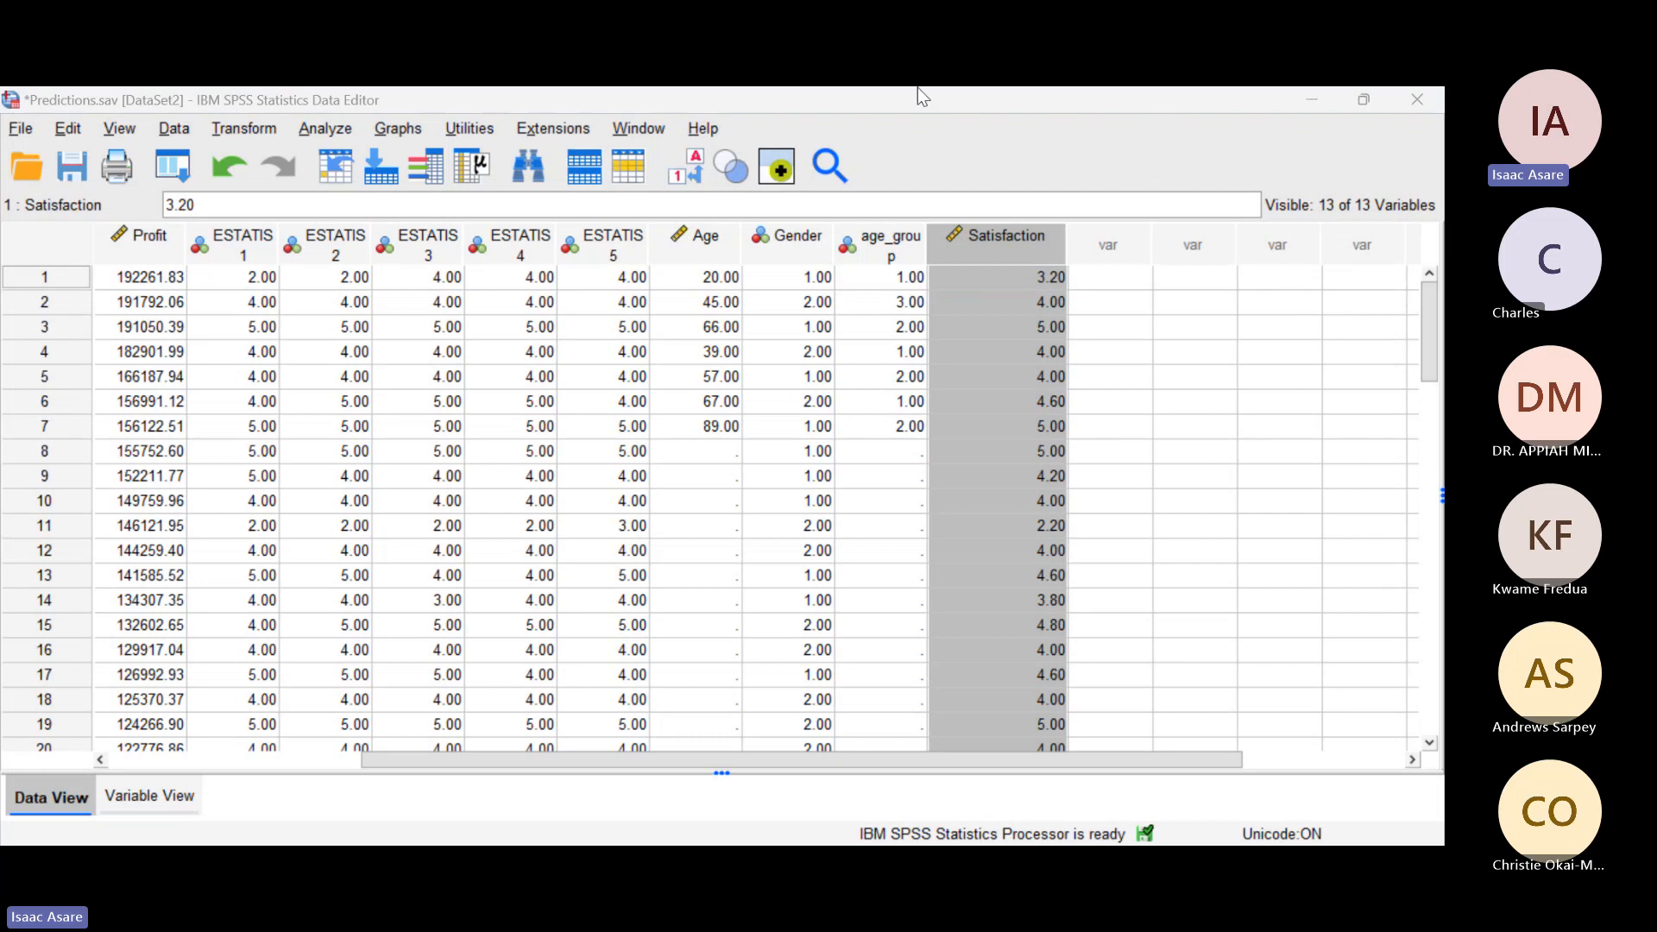
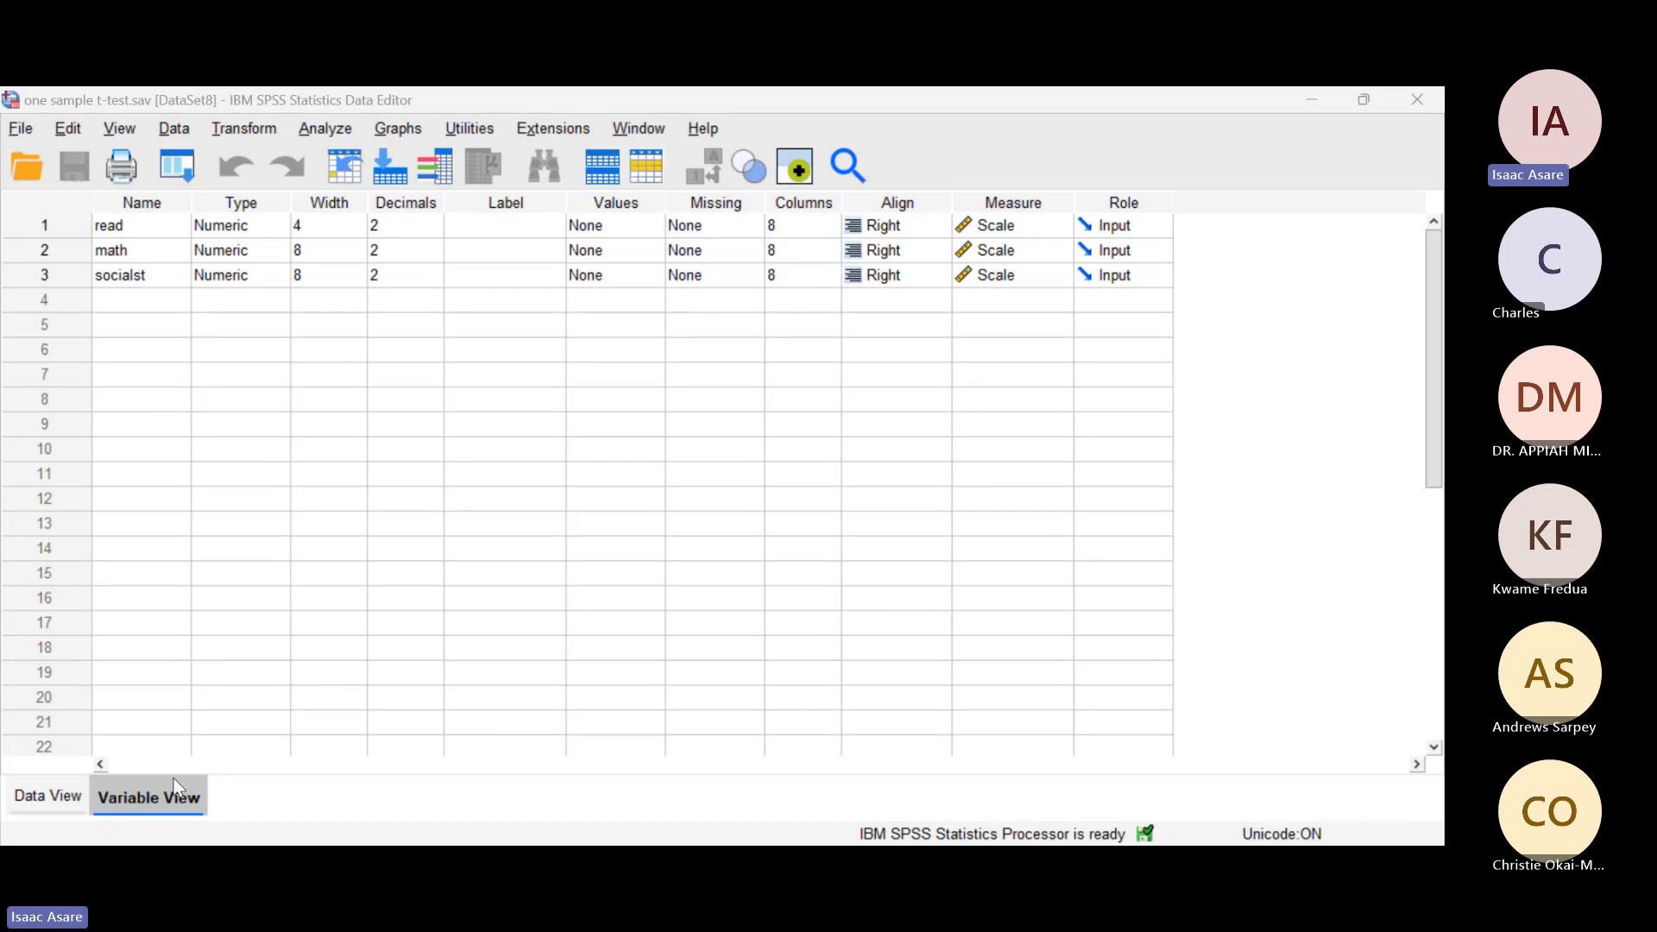
Step: Examine the data values of the read, math and socialst variables in the one sample t-test dataset
click(63, 796)
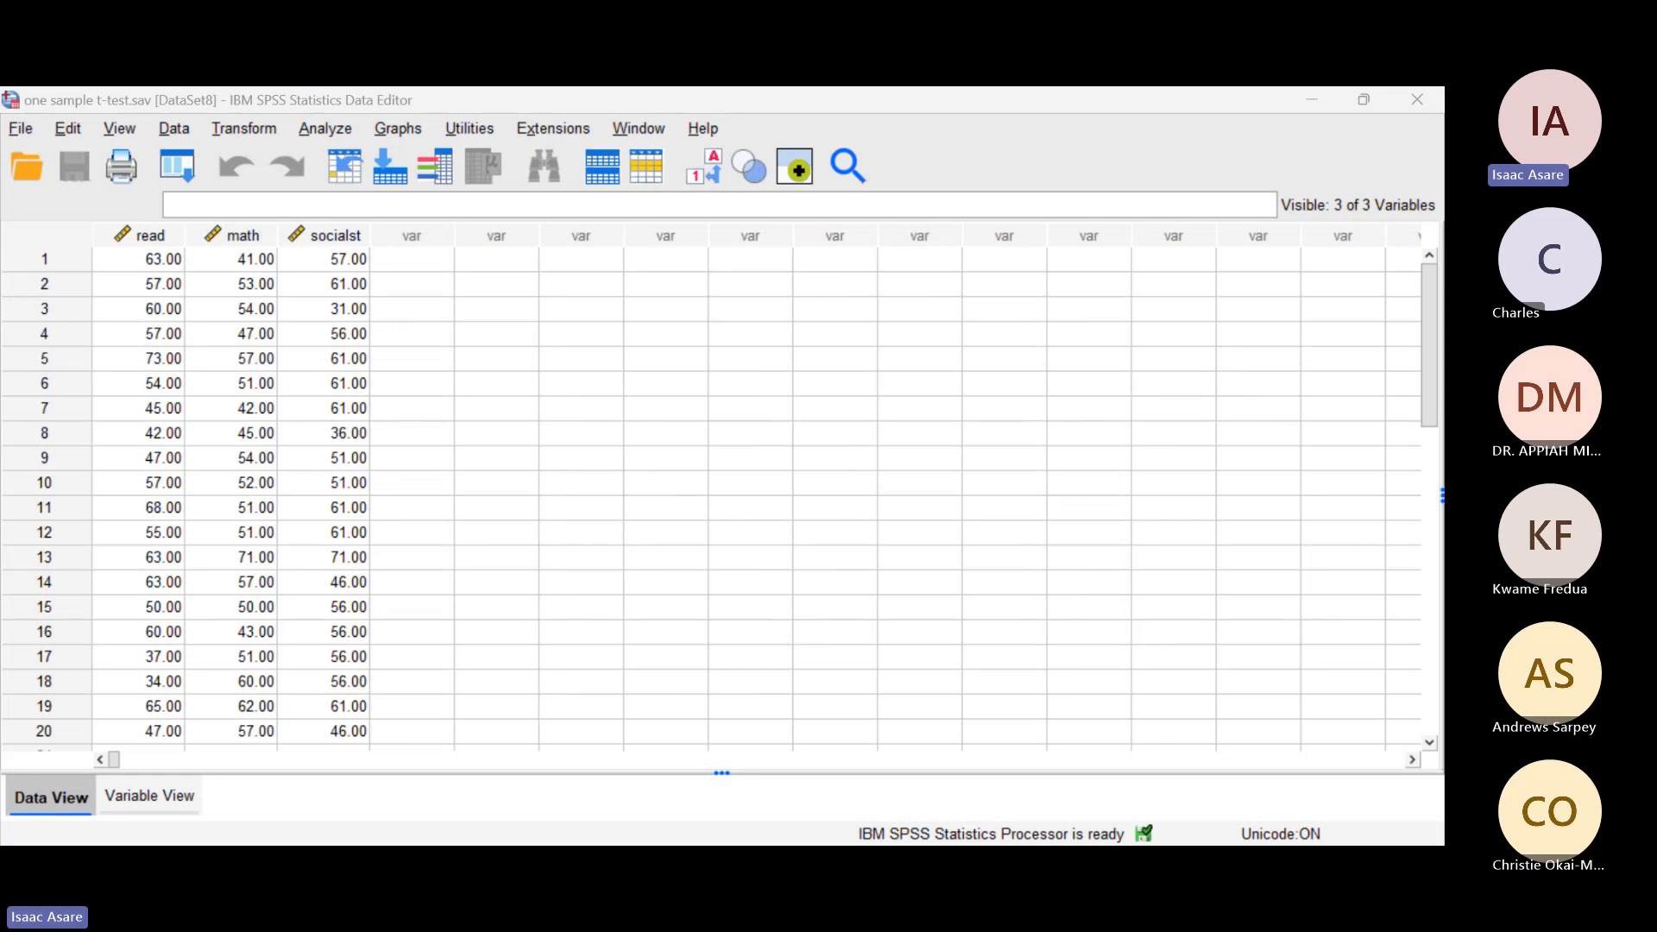
scroll(449, 577, down, 4)
scroll(449, 576, up, 4)
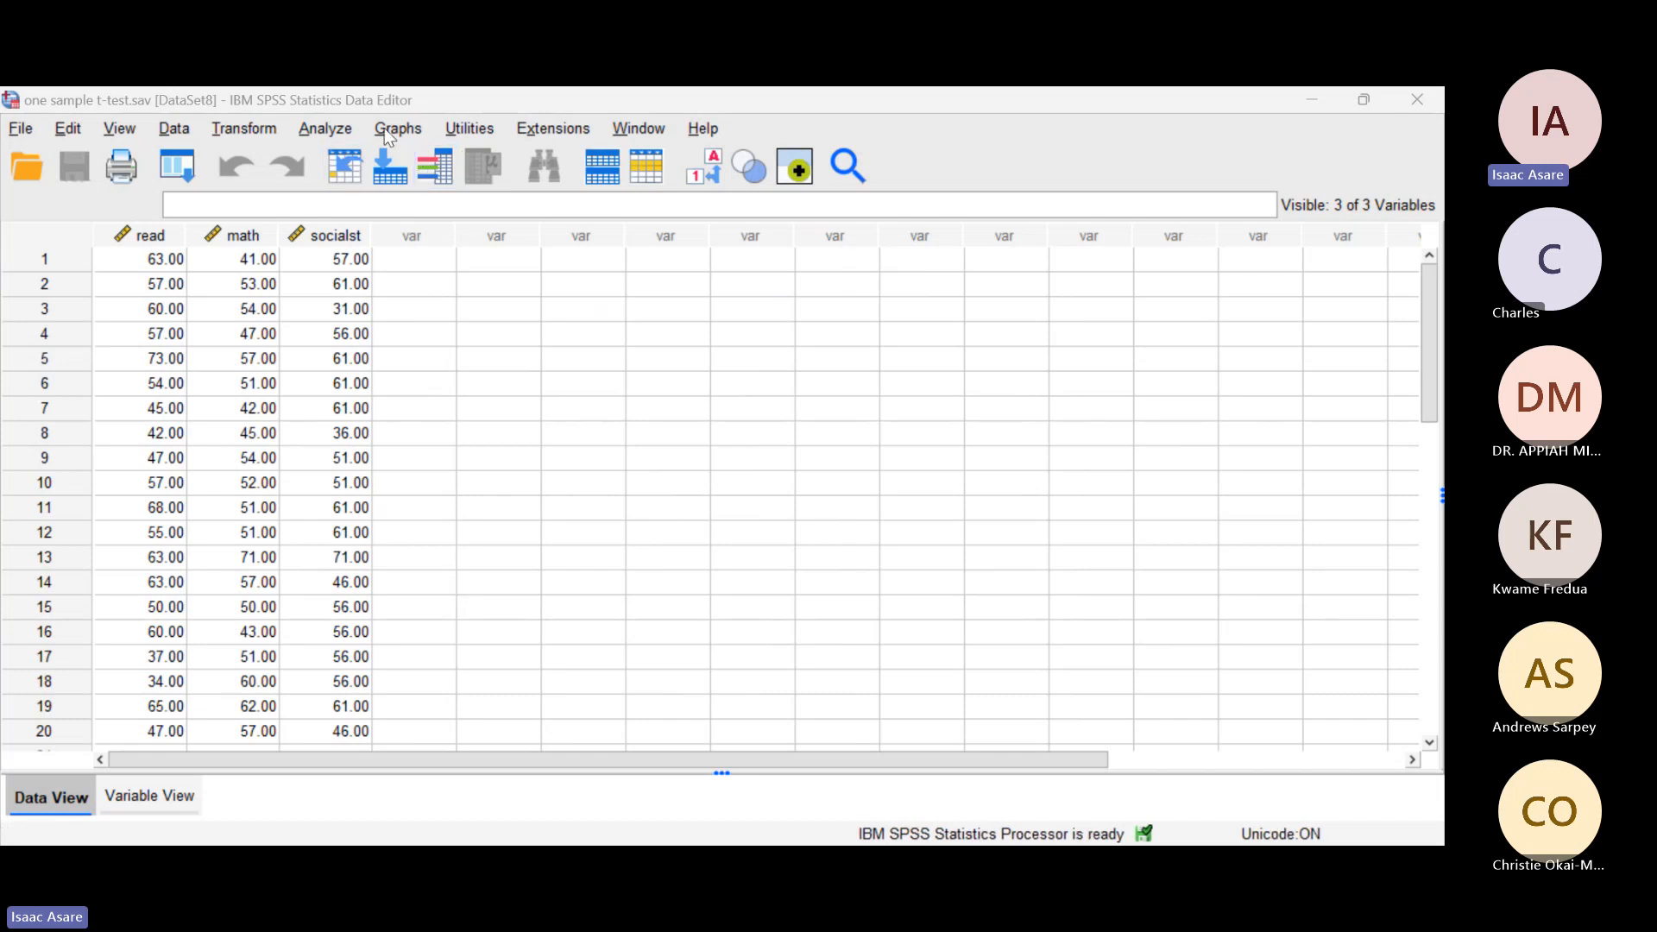
click(322, 129)
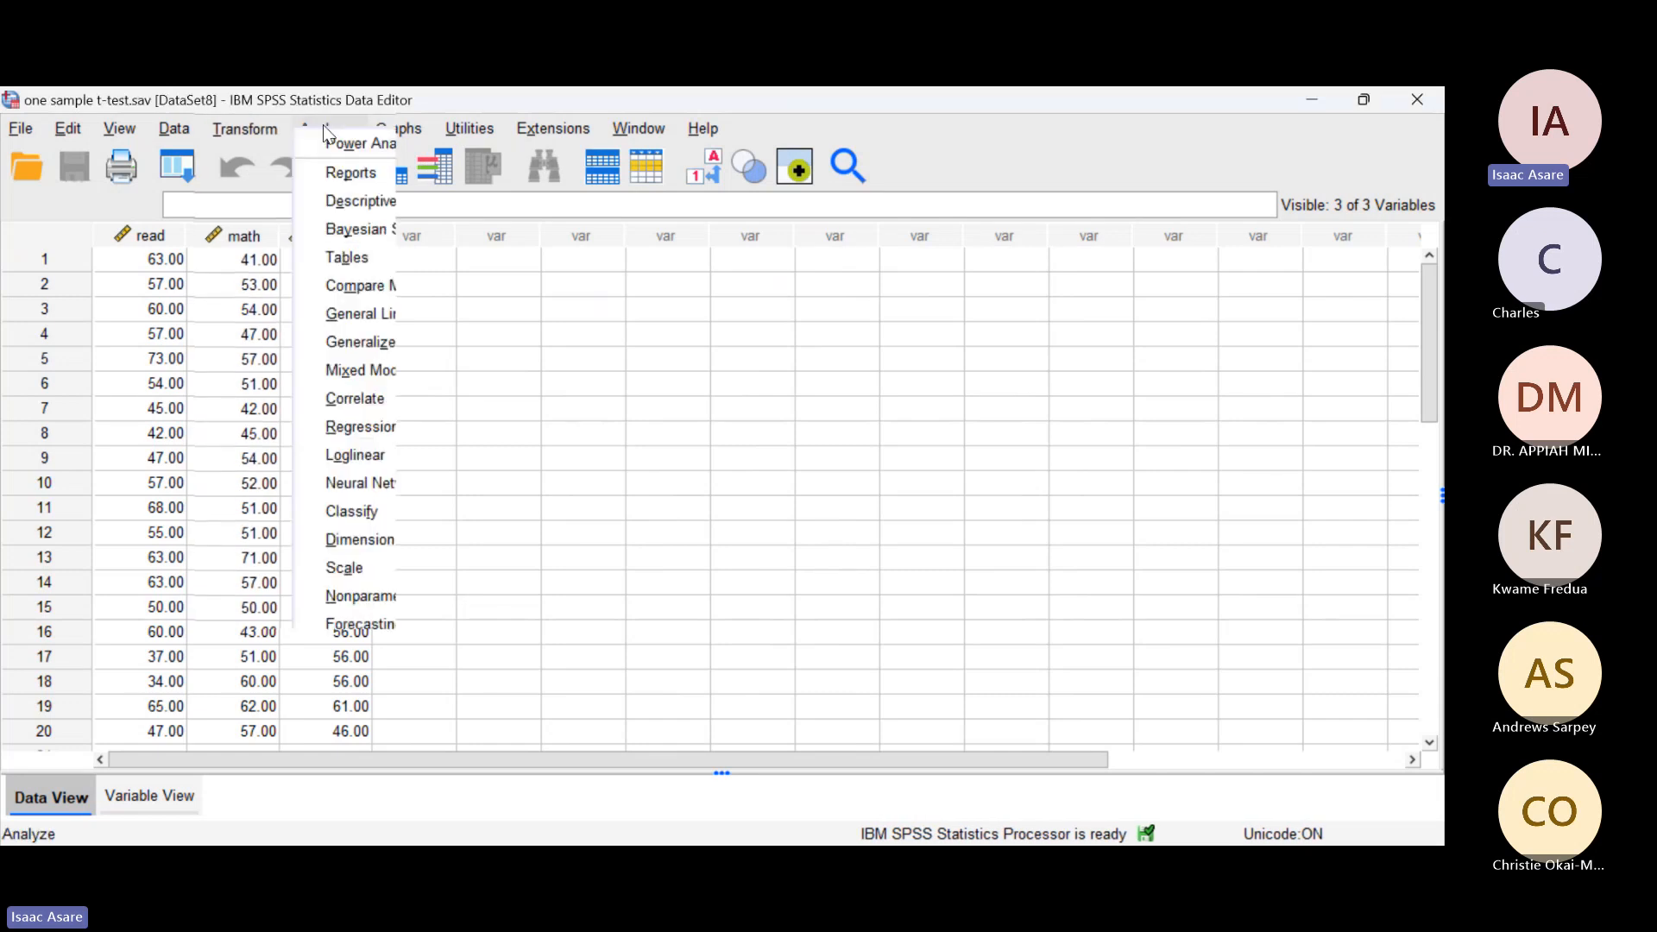
mouse_move(383, 292)
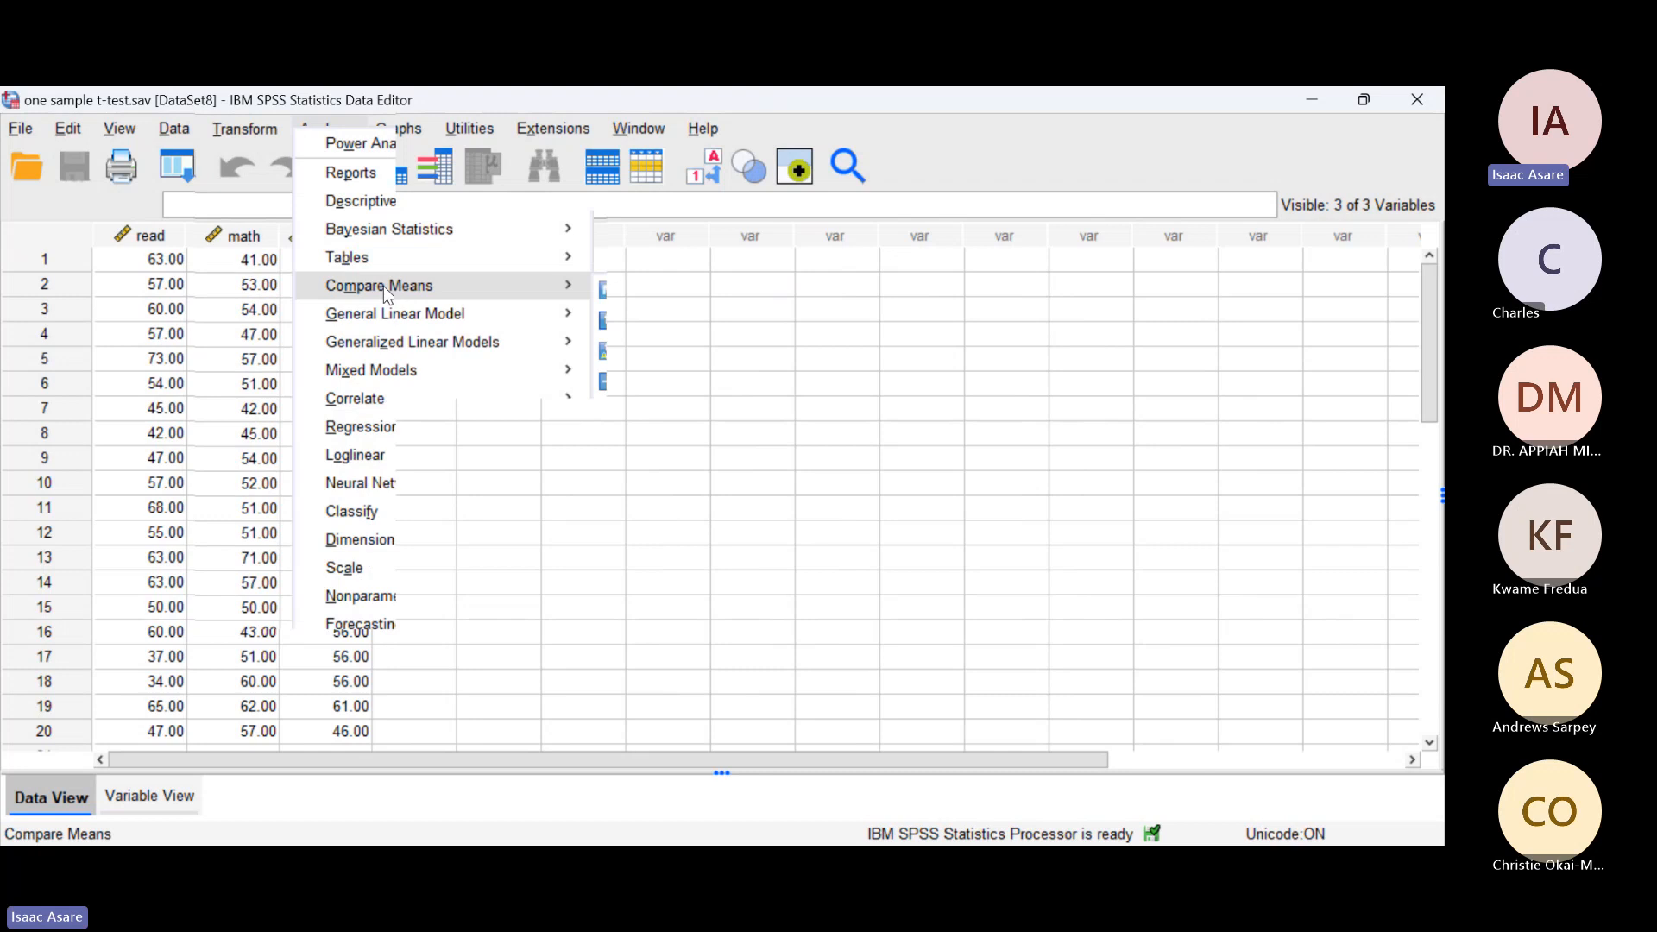
click(690, 320)
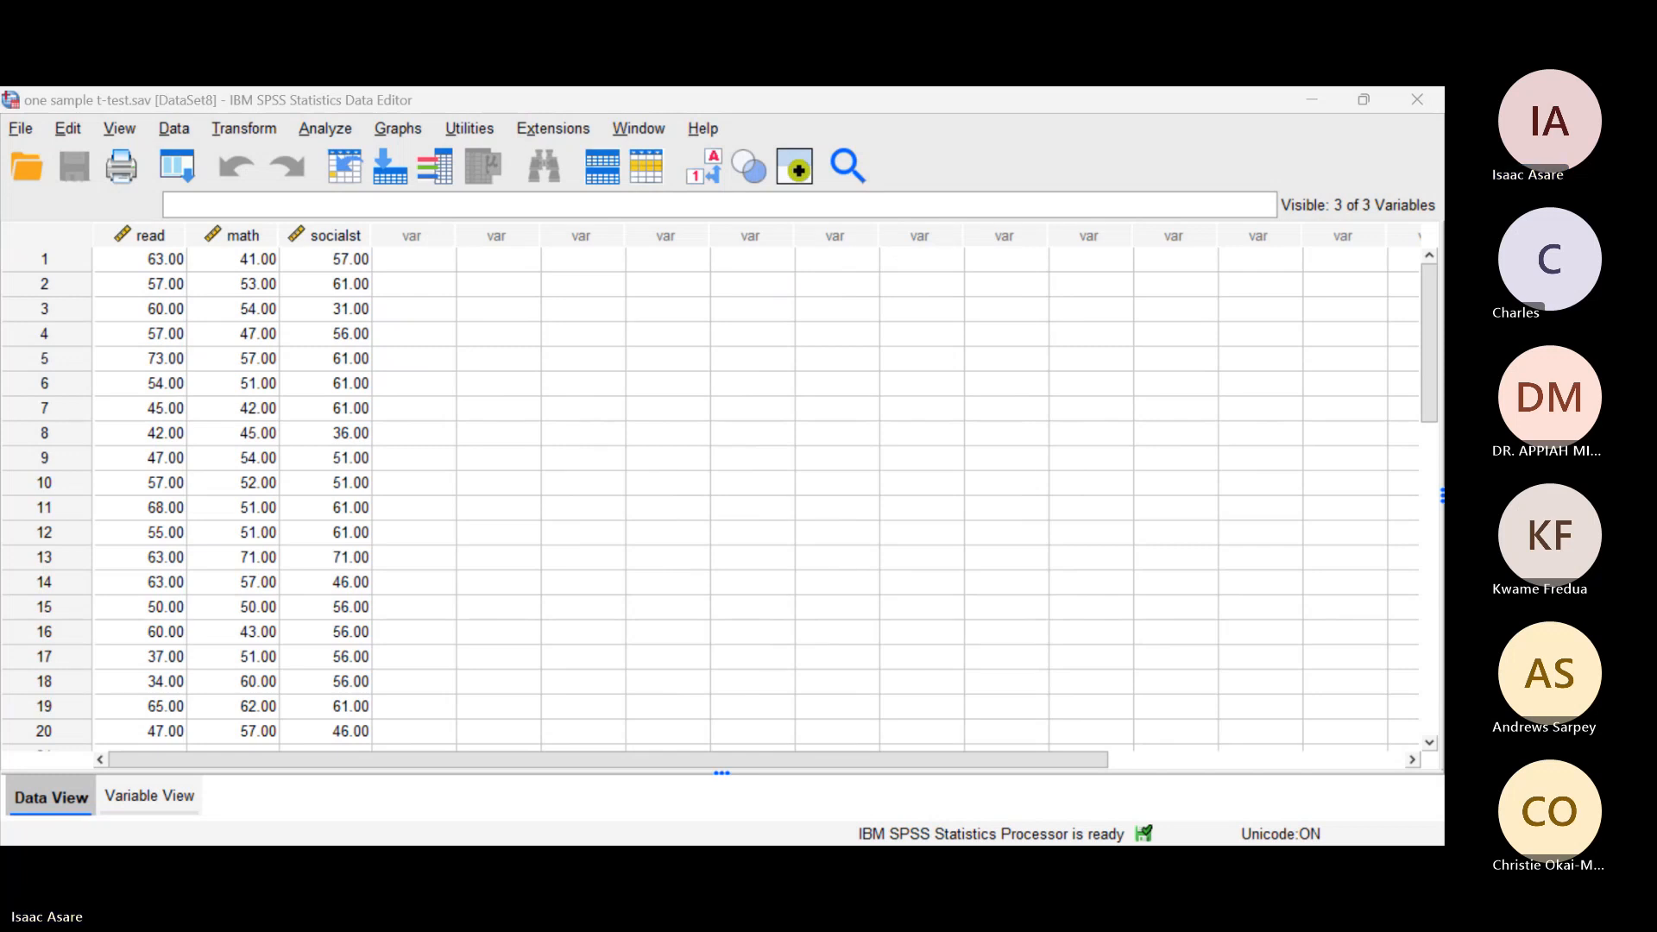
Step: Start a One-Sample T Test and assign read, math and socialst as the test variables
click(332, 128)
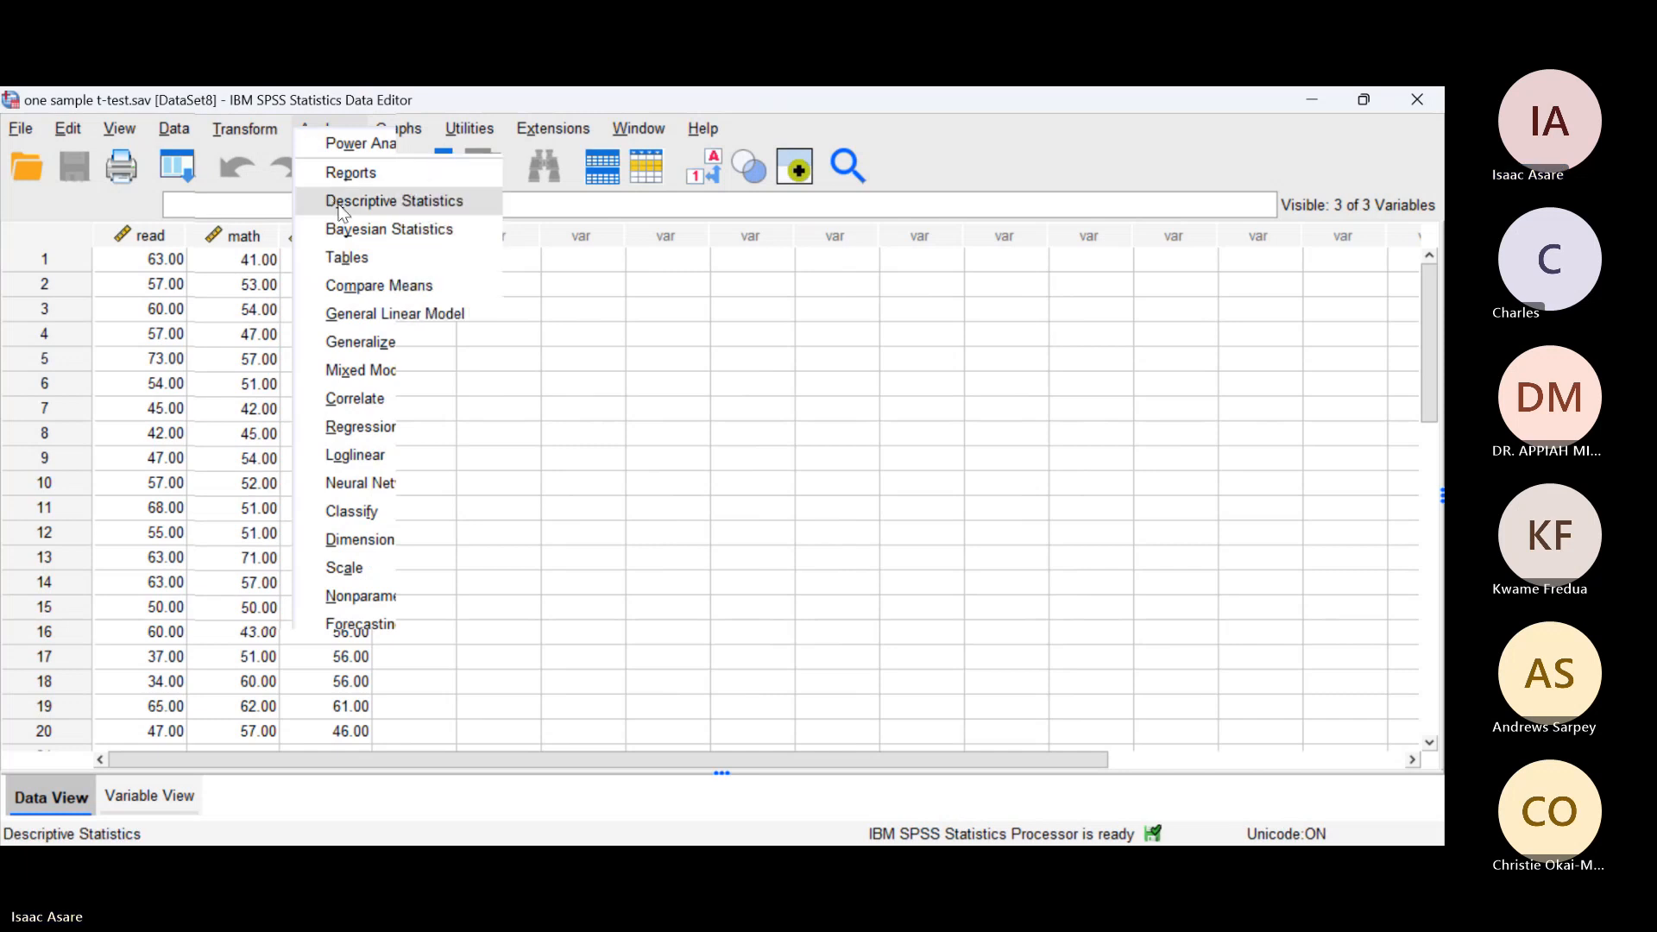
mouse_move(411, 285)
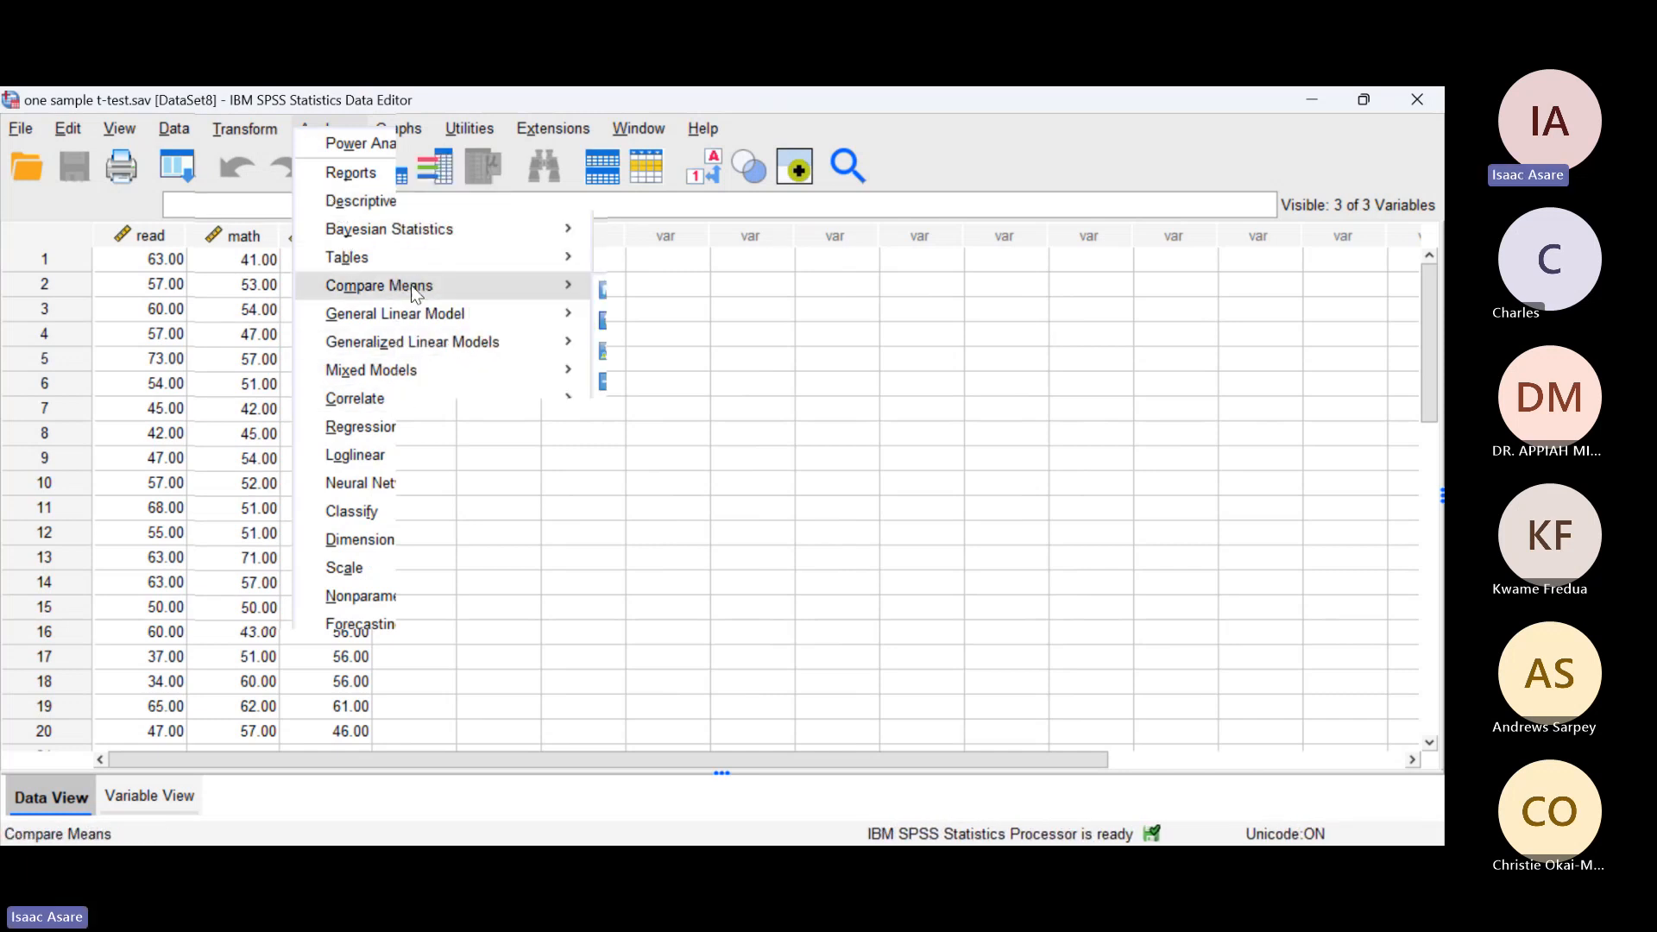
click(688, 332)
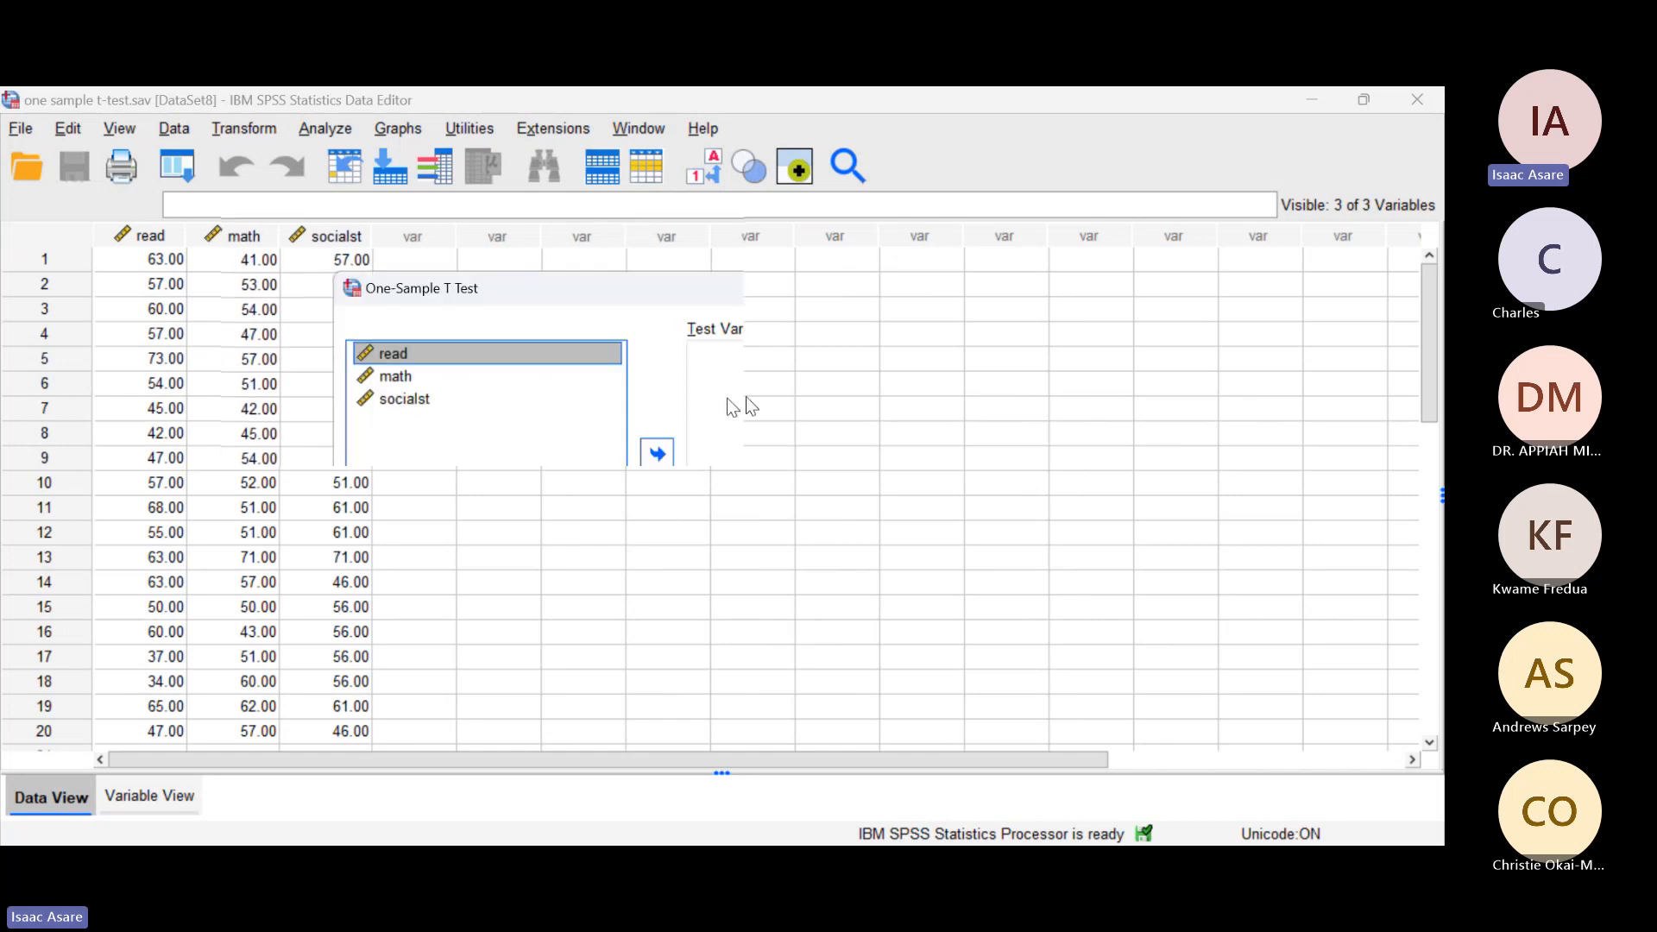
click(1039, 340)
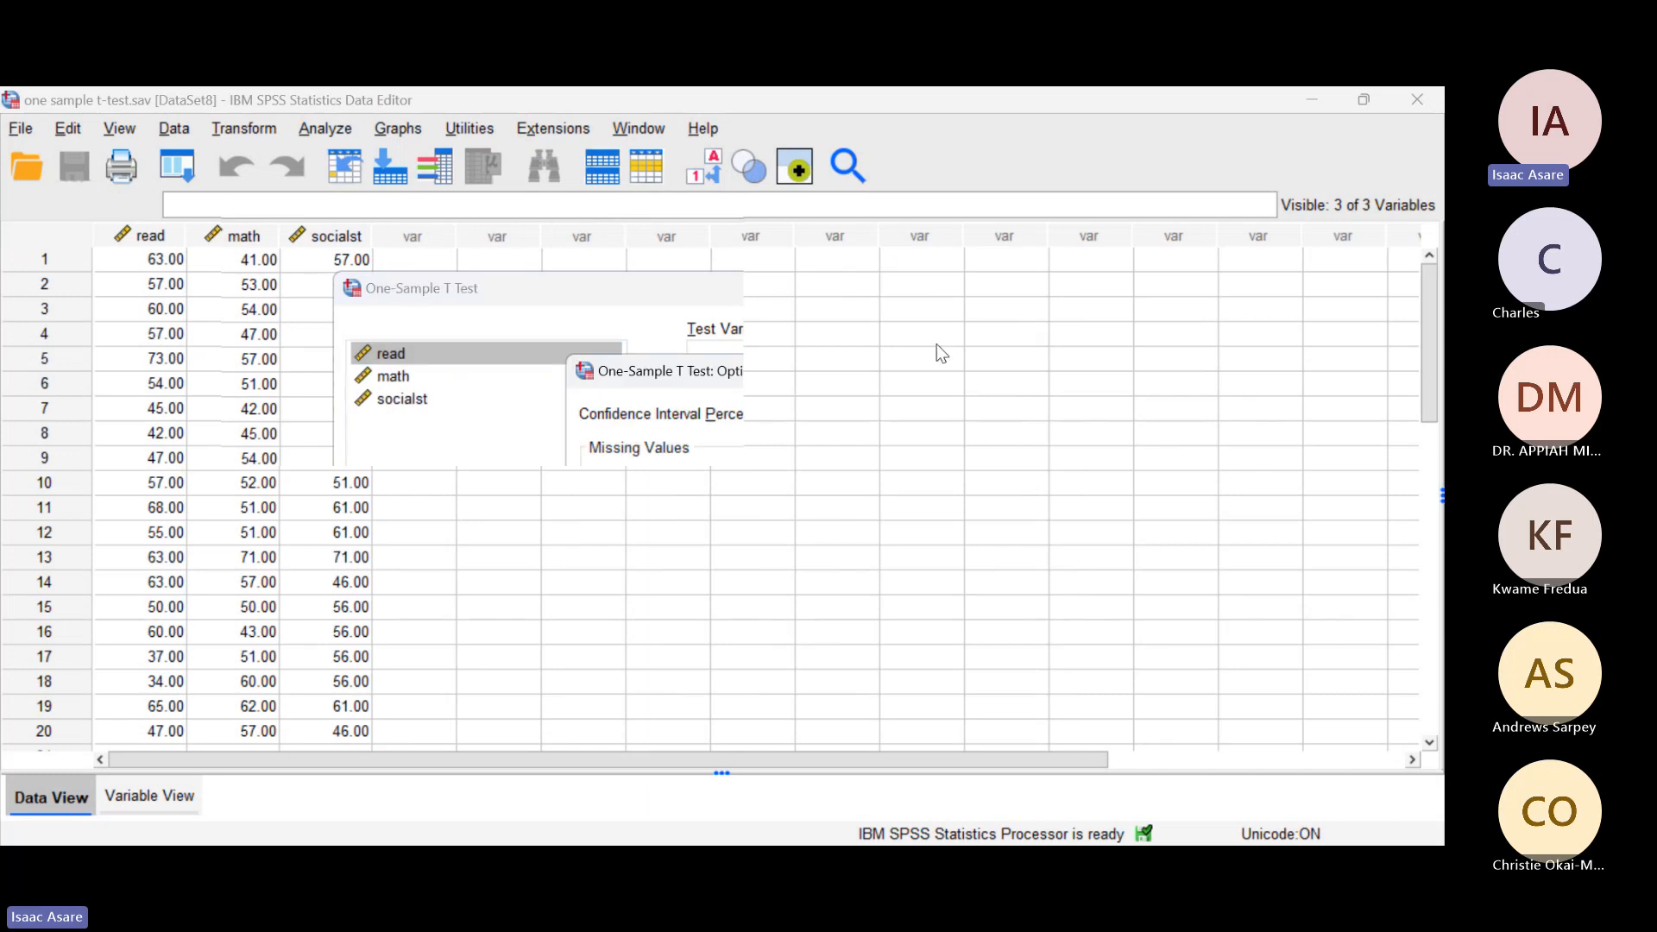
click(863, 370)
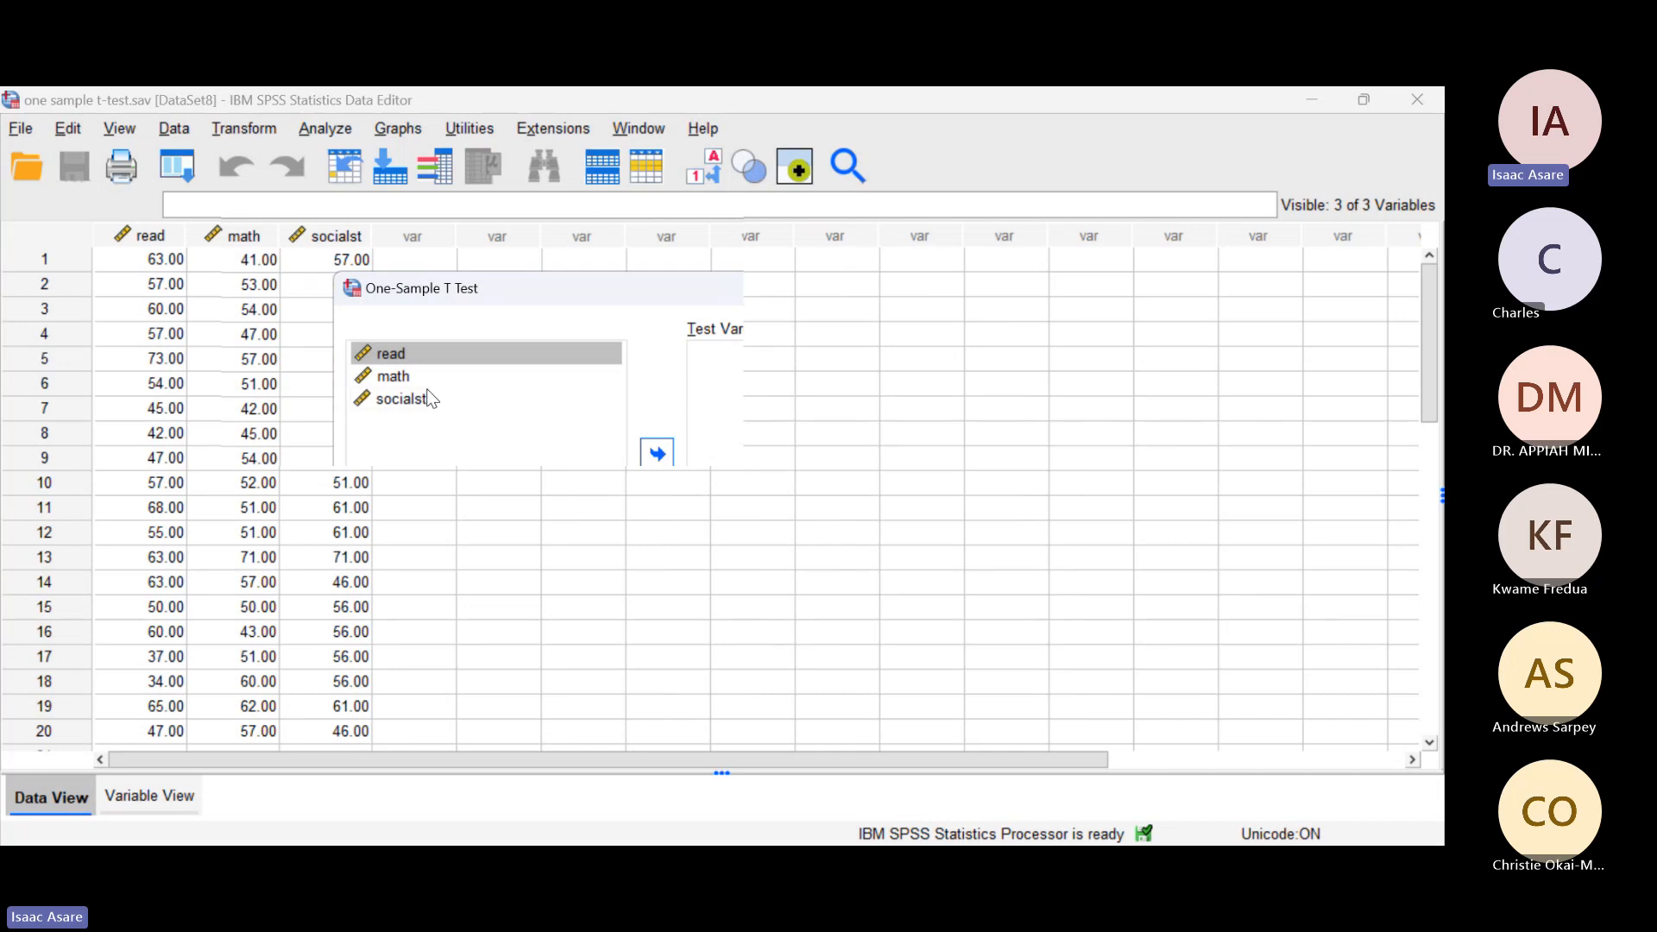
click(399, 412)
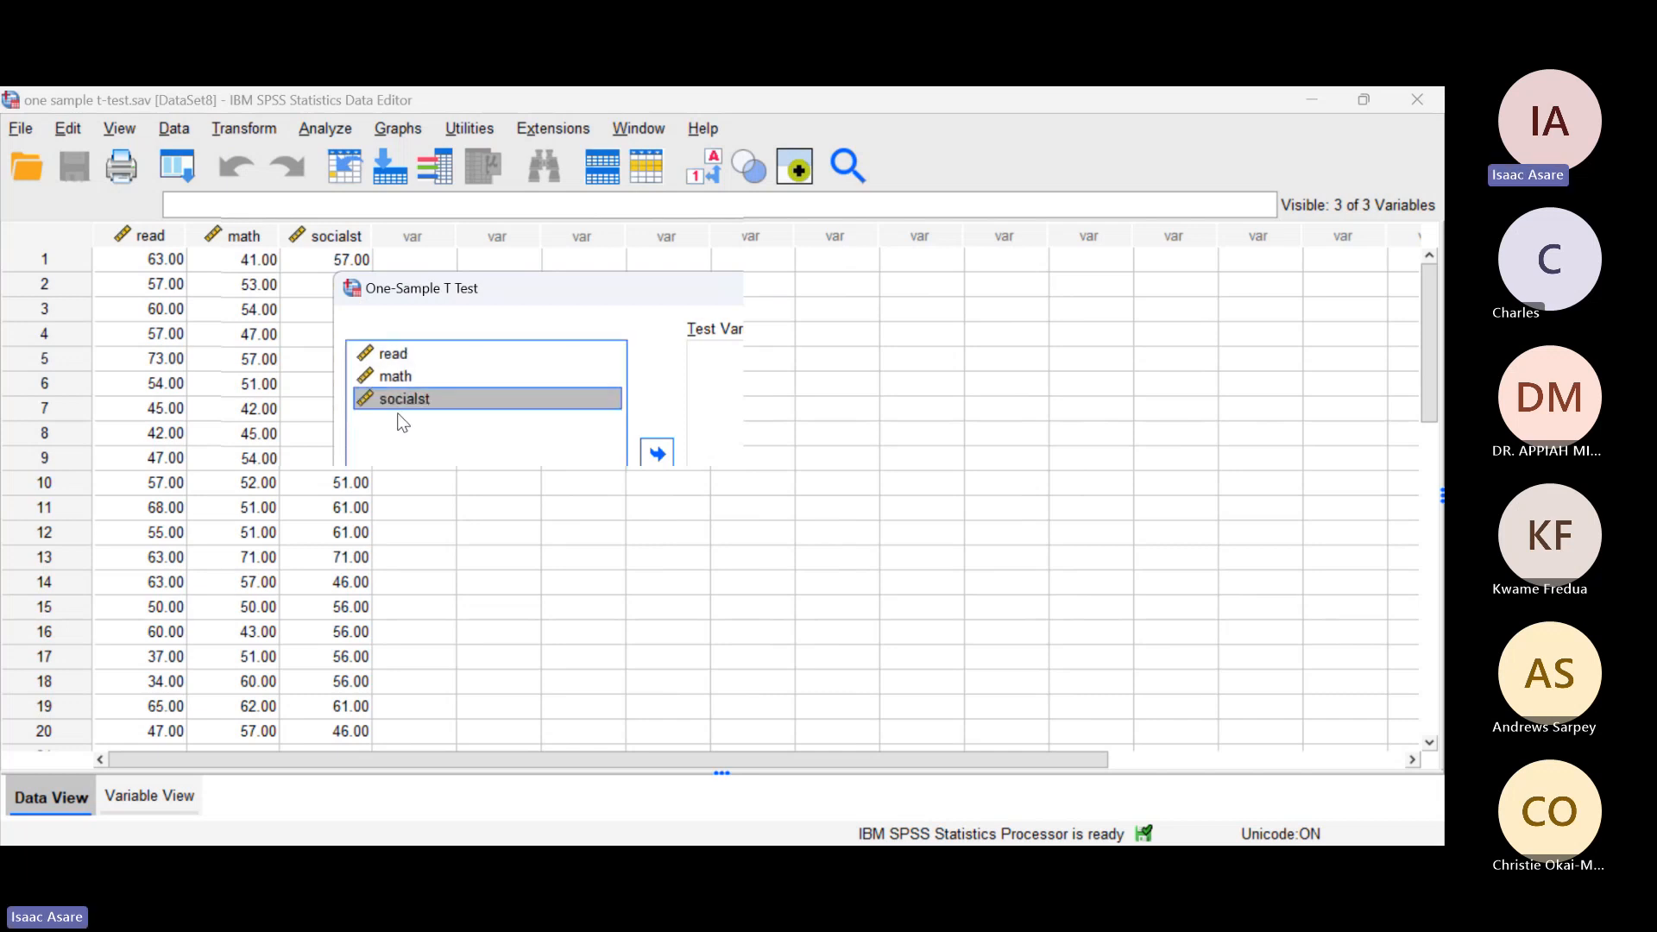
key(ctrl+a)
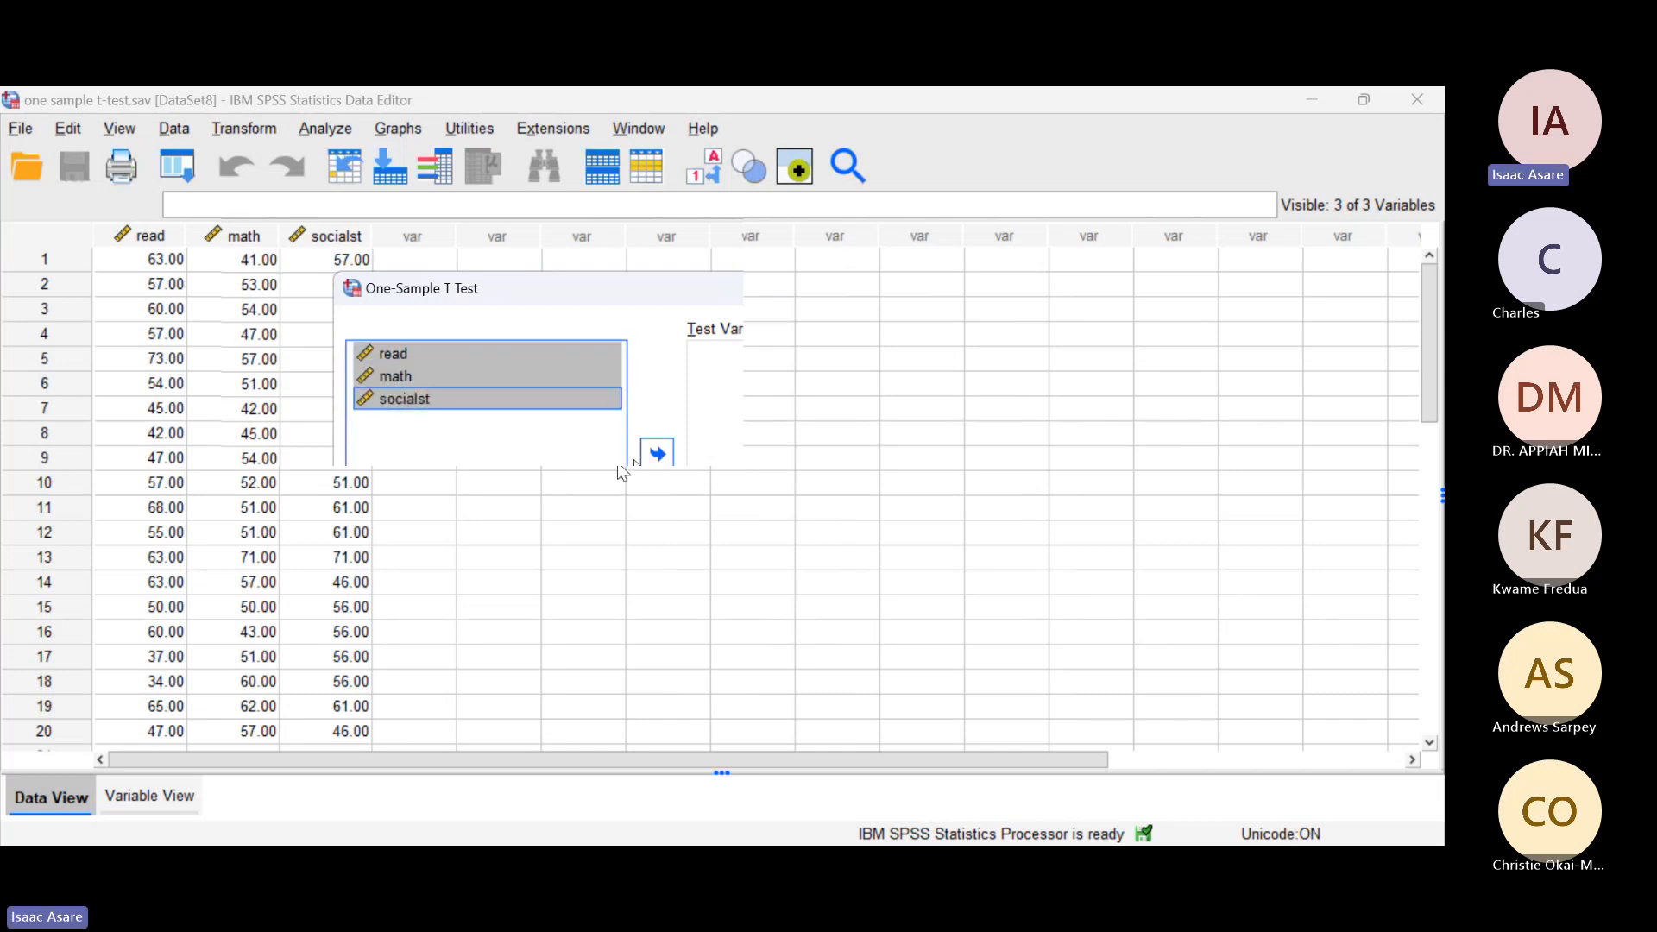
click(658, 453)
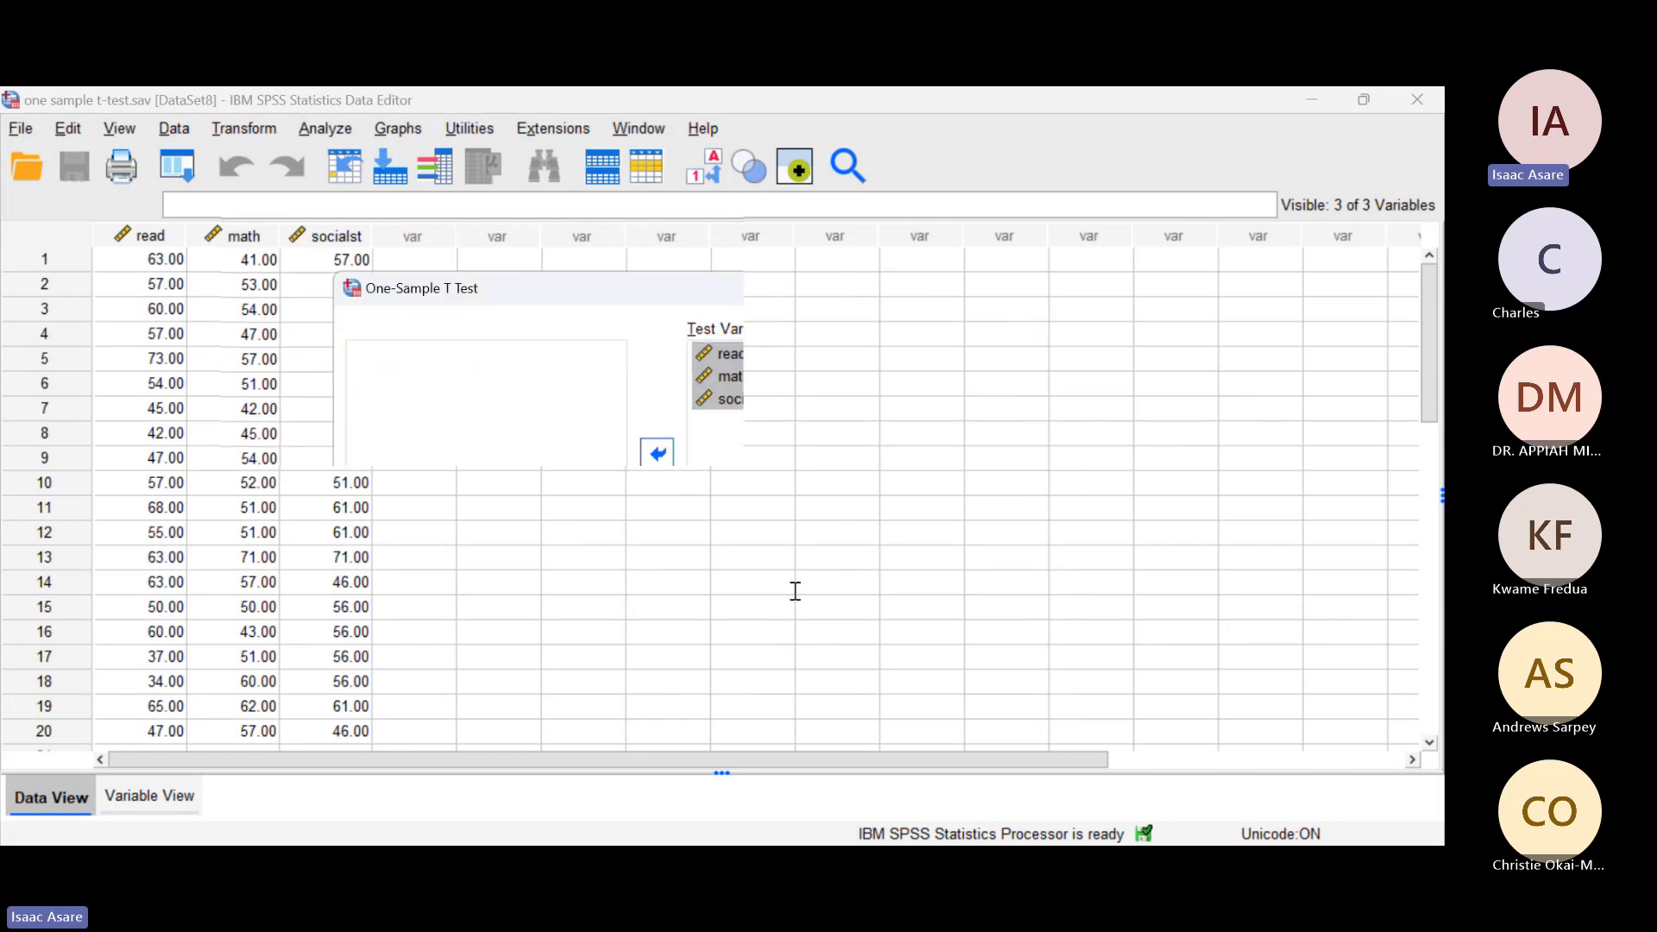
Step: Check the test's confidence interval and missing values options, and run it against a test value of 45 with effect sizes estimated
click(1035, 336)
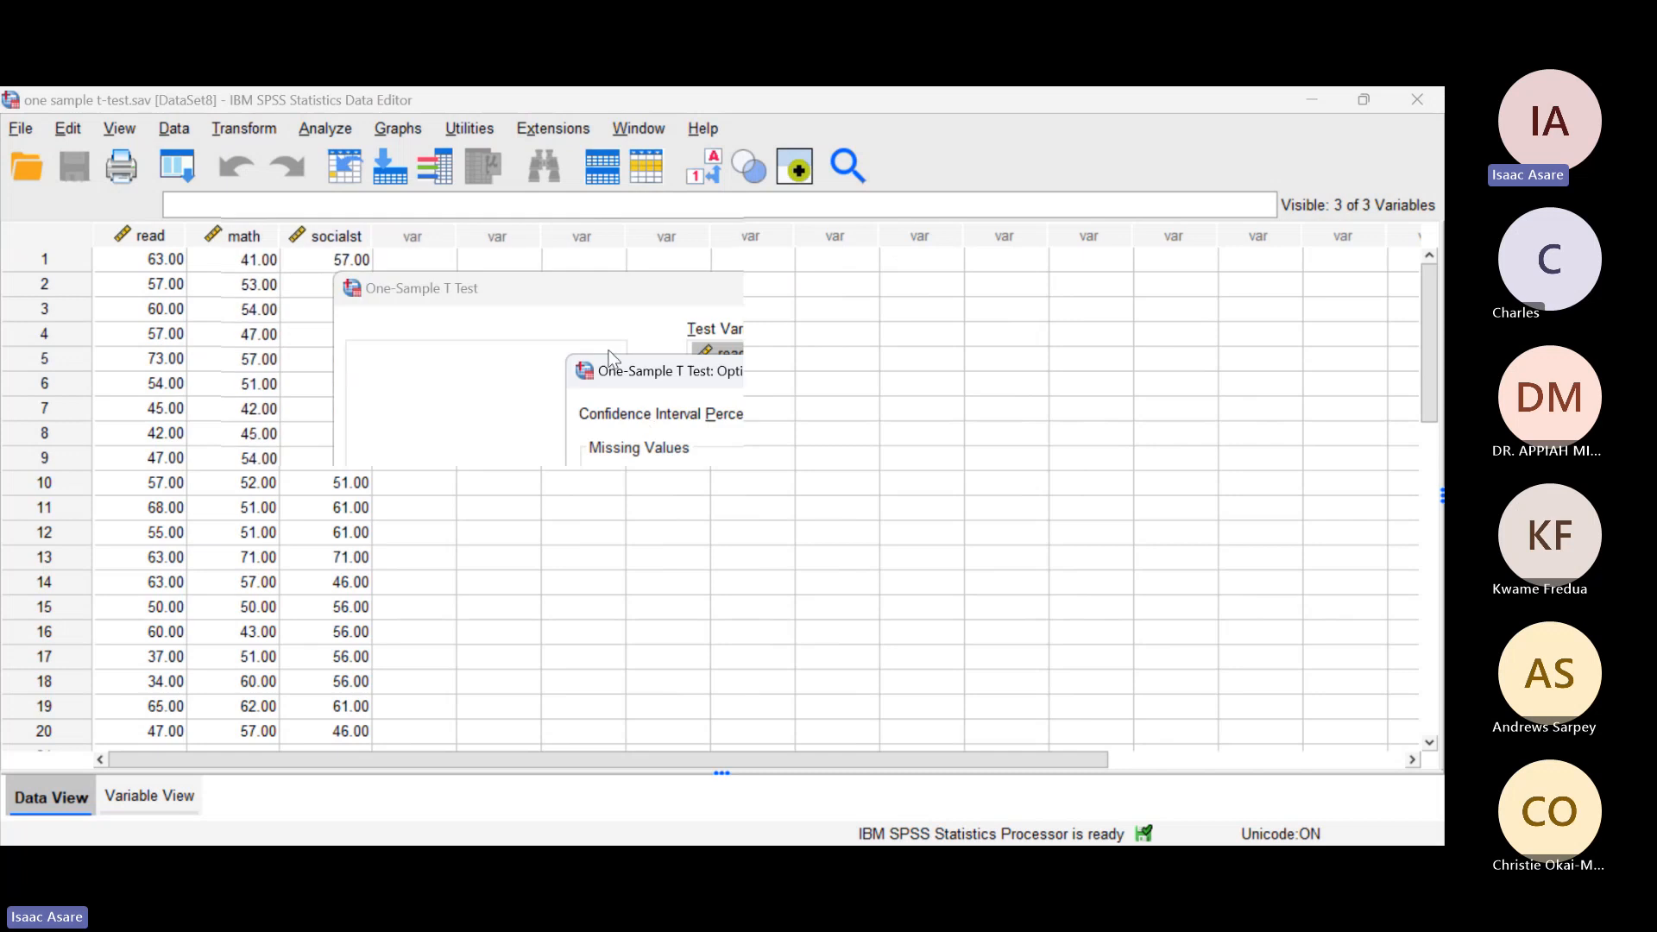
click(651, 546)
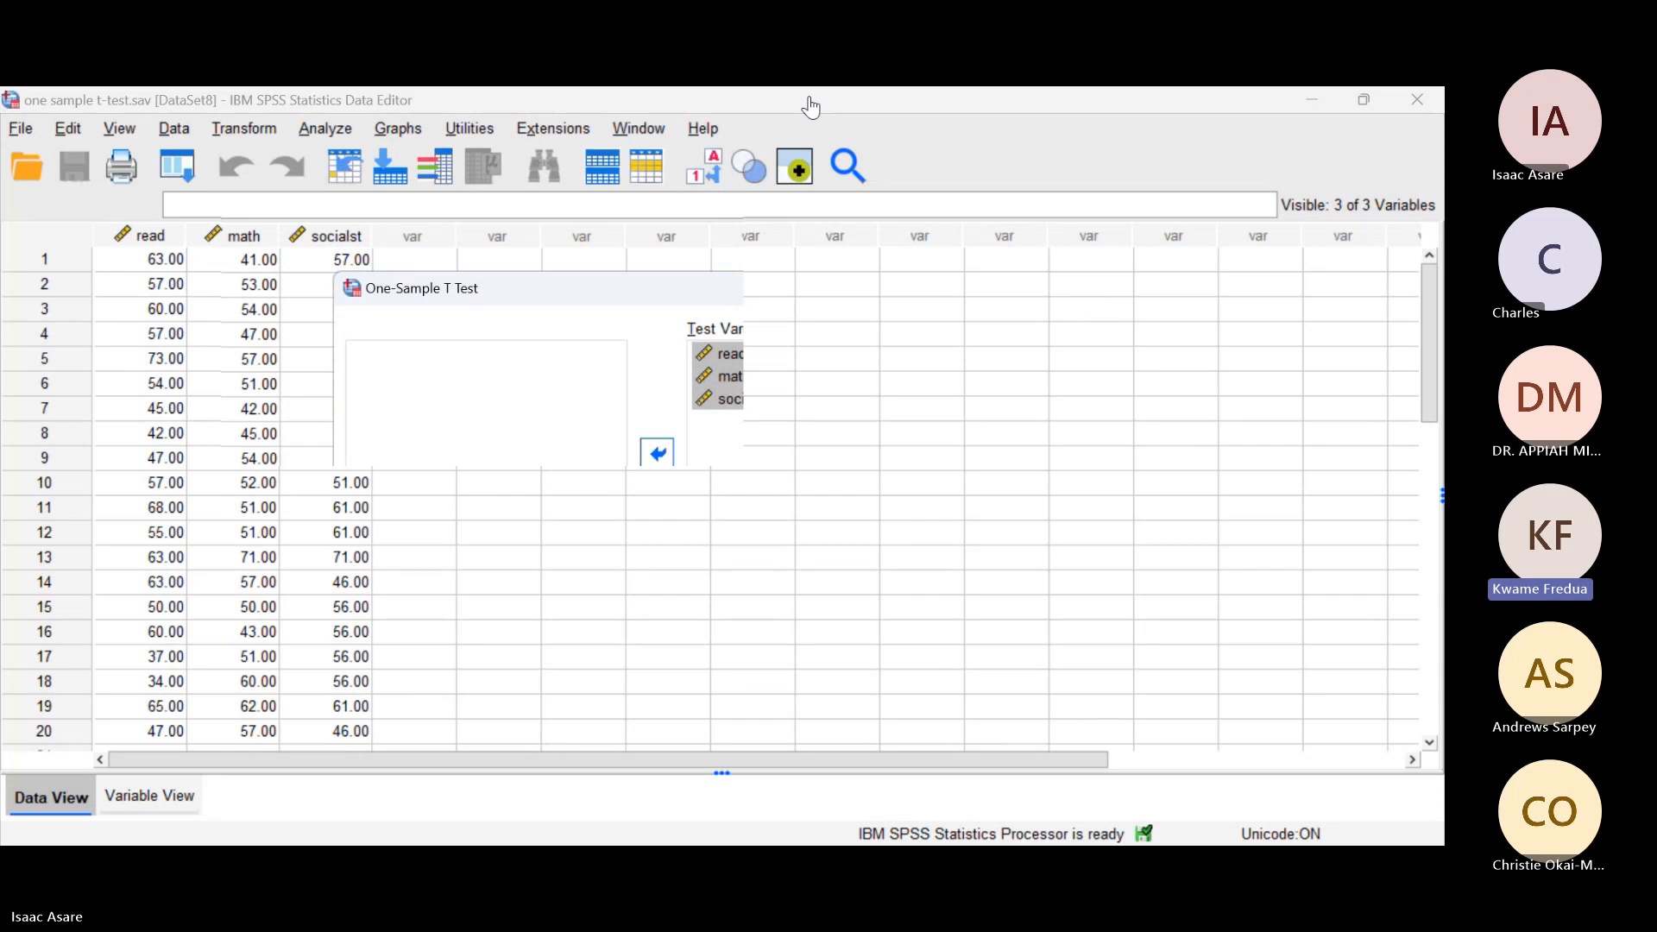
click(1065, 340)
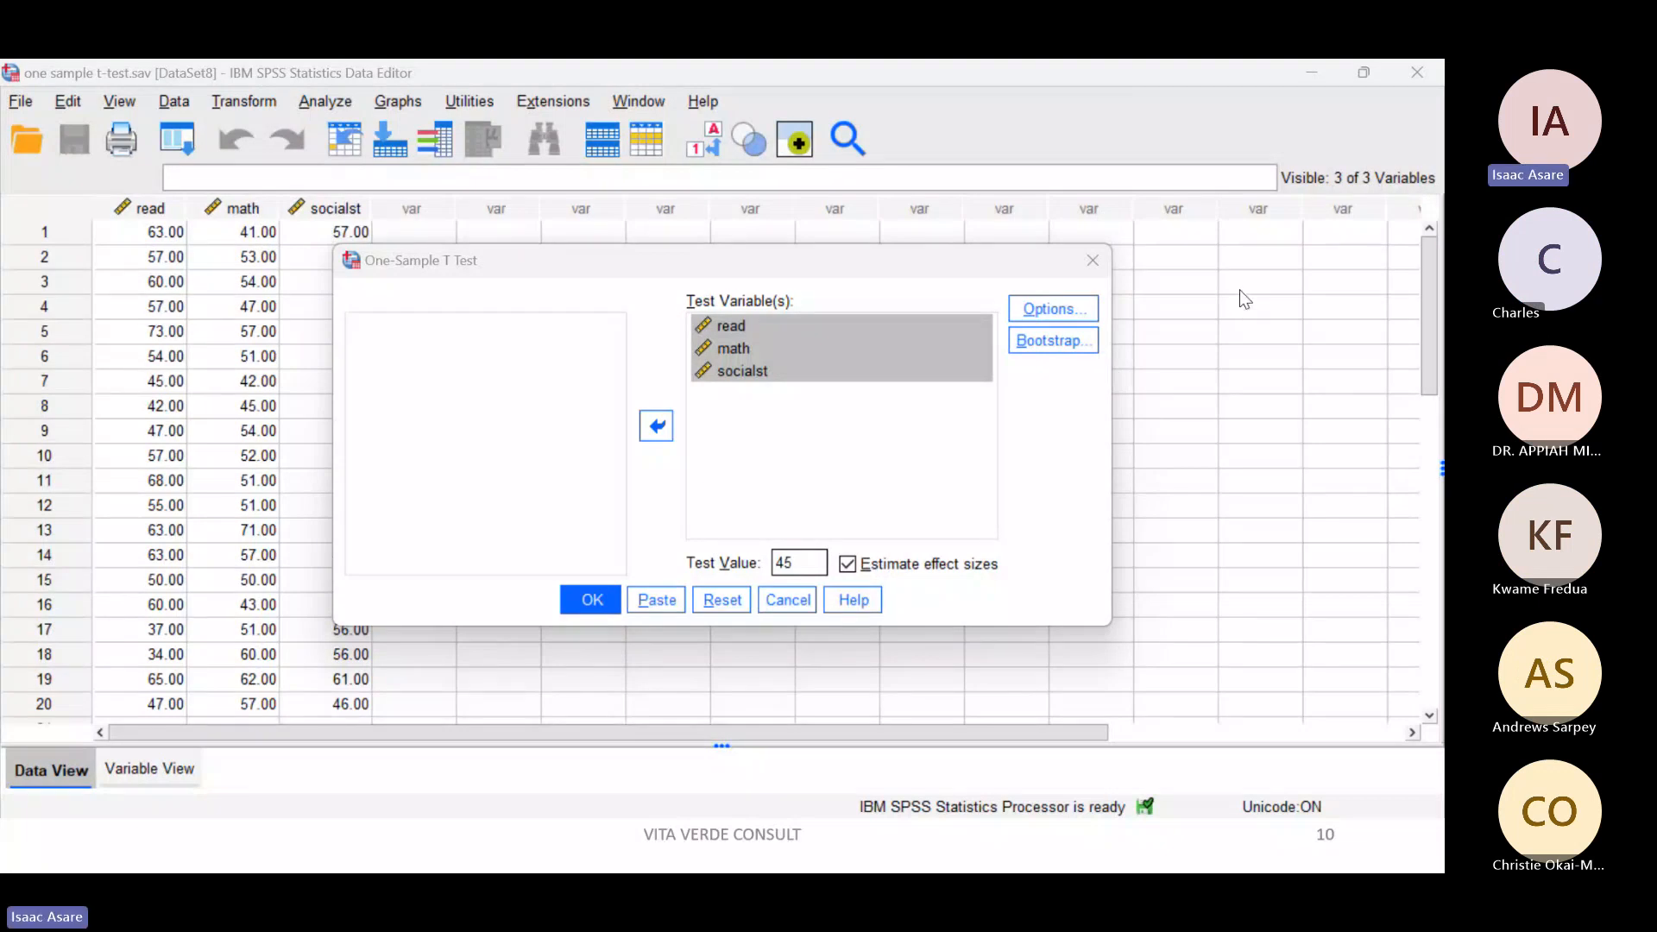
drag(983, 268, 859, 244)
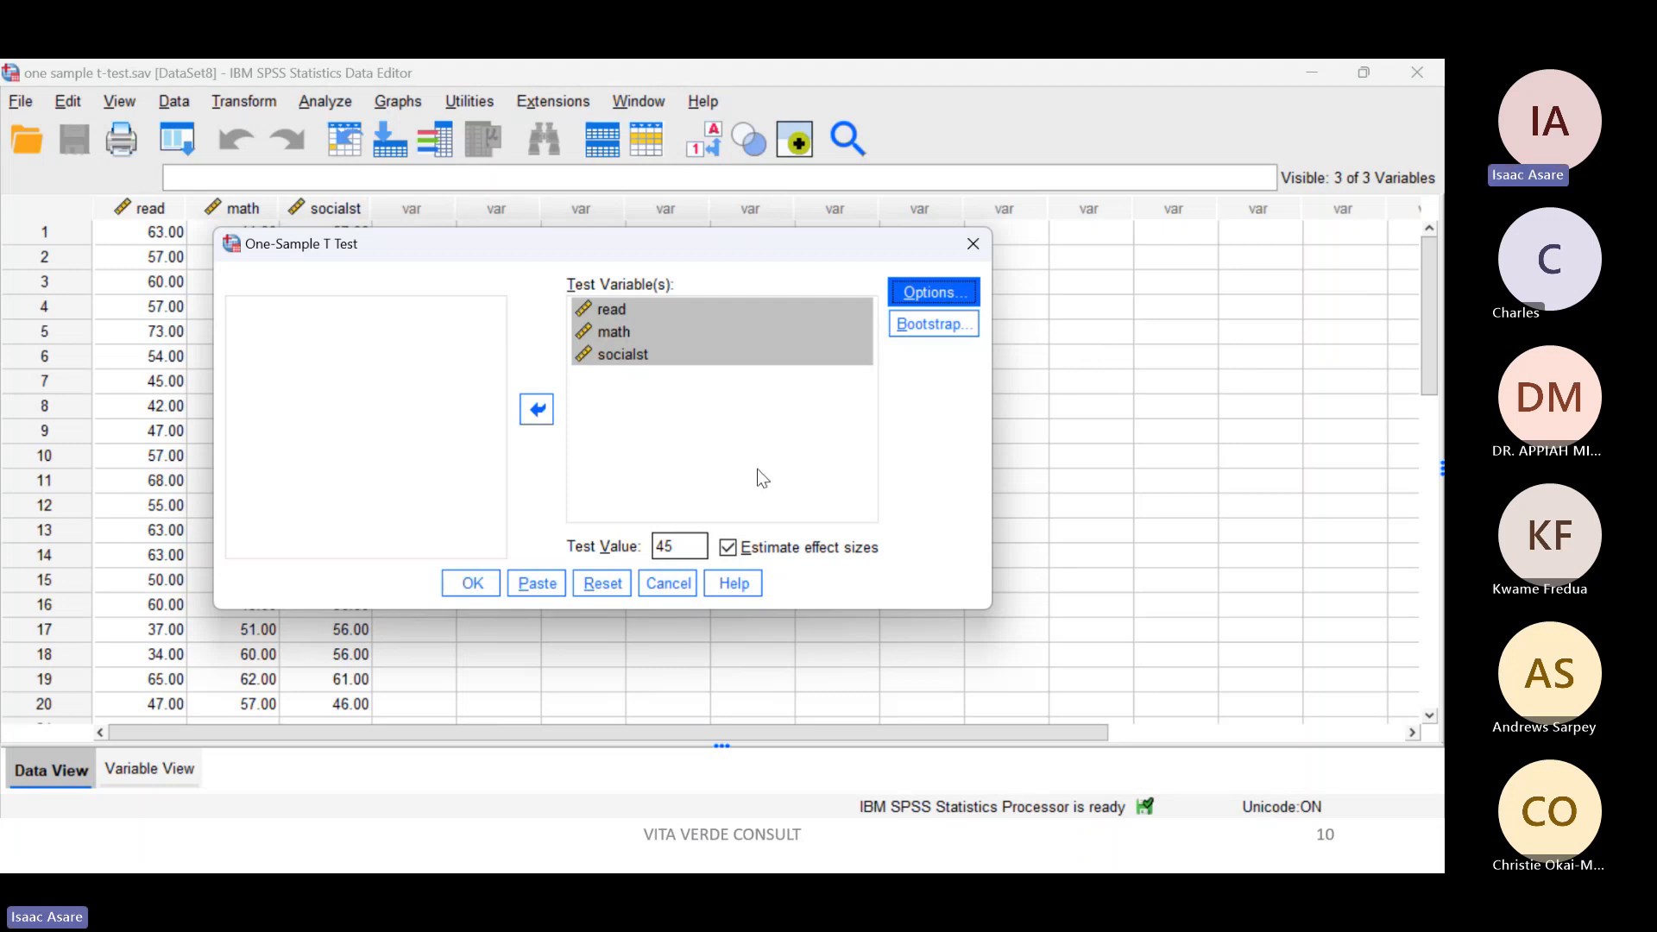
click(480, 588)
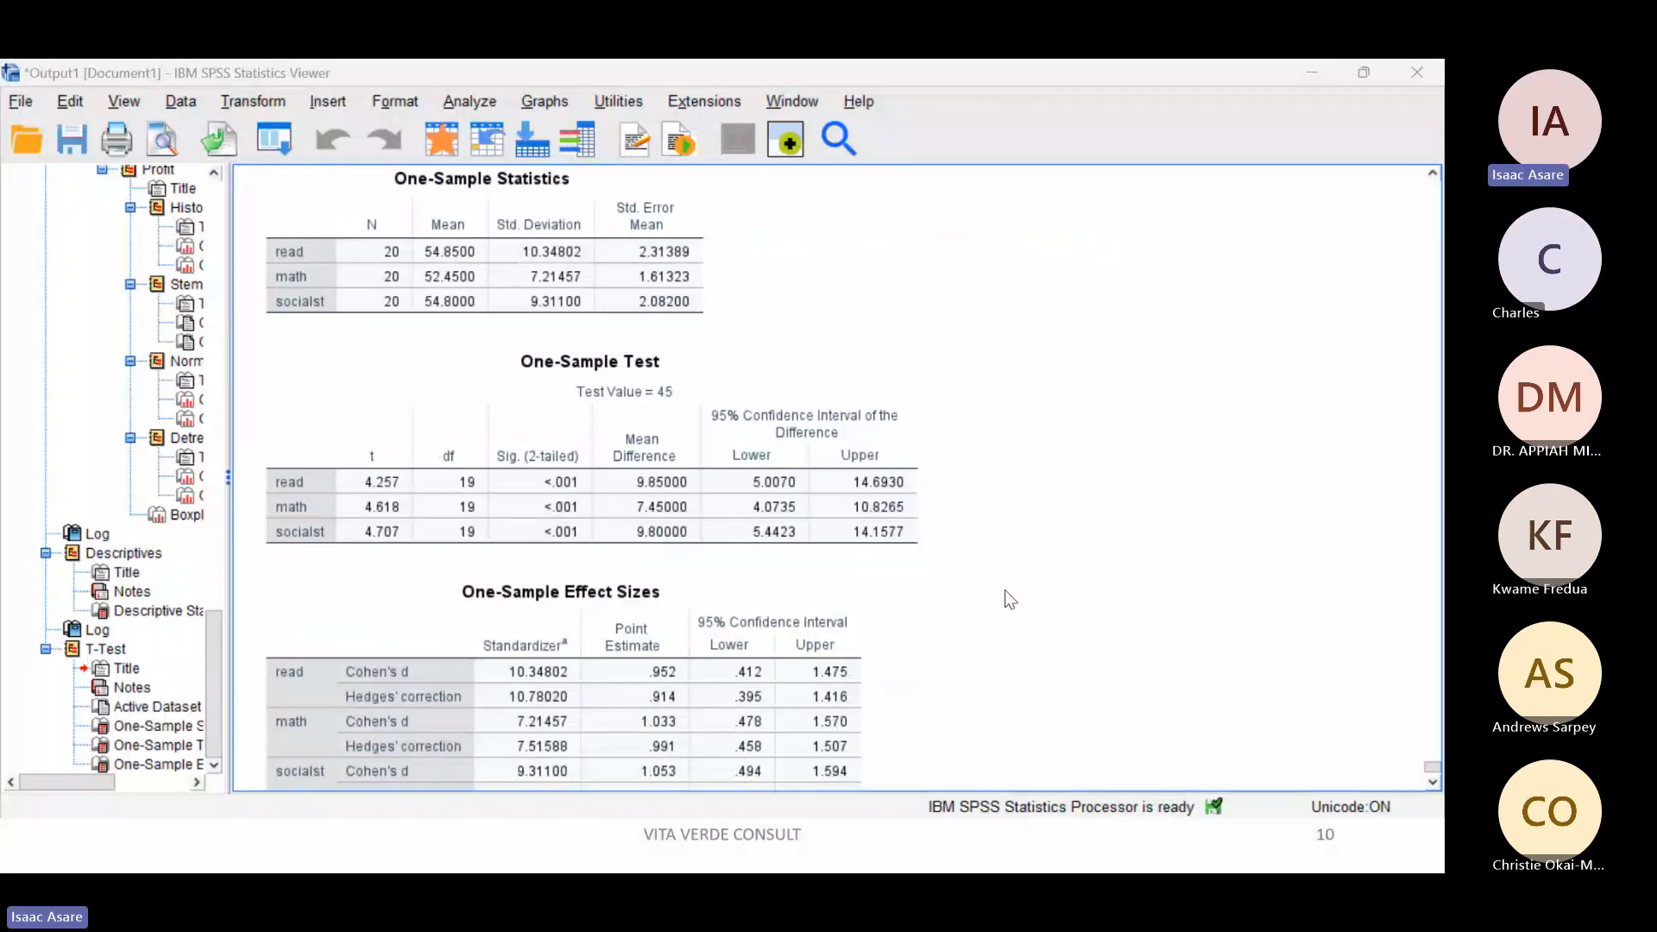
Step: Examine the One-Sample Statistics and One-Sample Test tables for read, math and socialst in the output
click(842, 471)
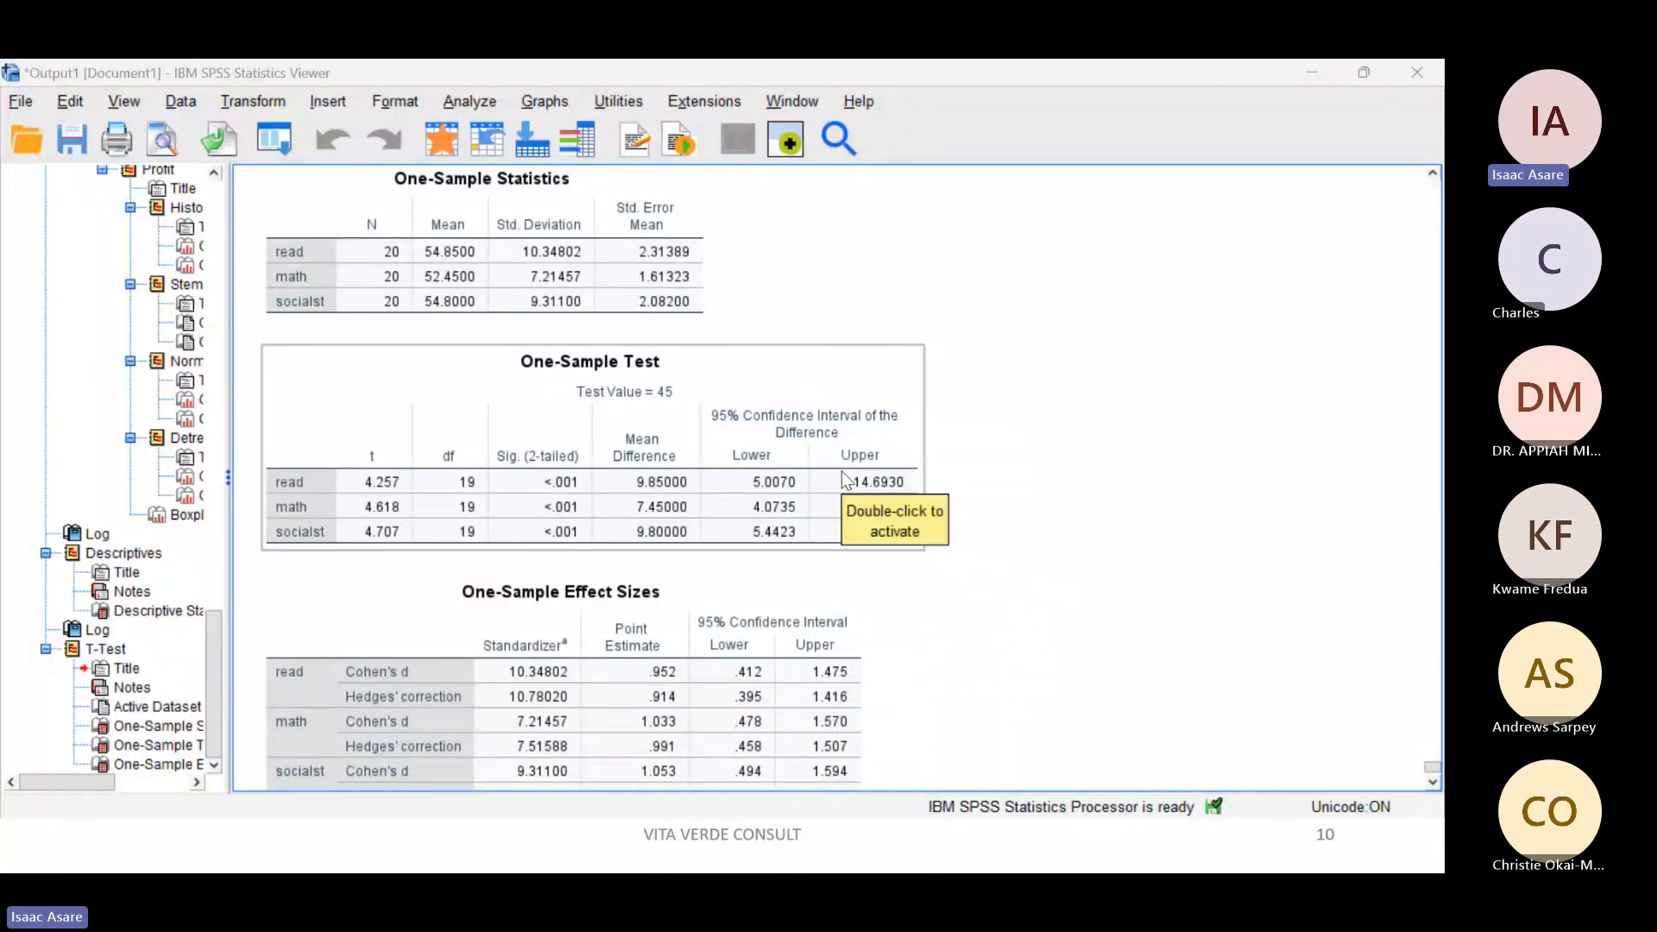
click(937, 453)
scroll(936, 453, up, 2)
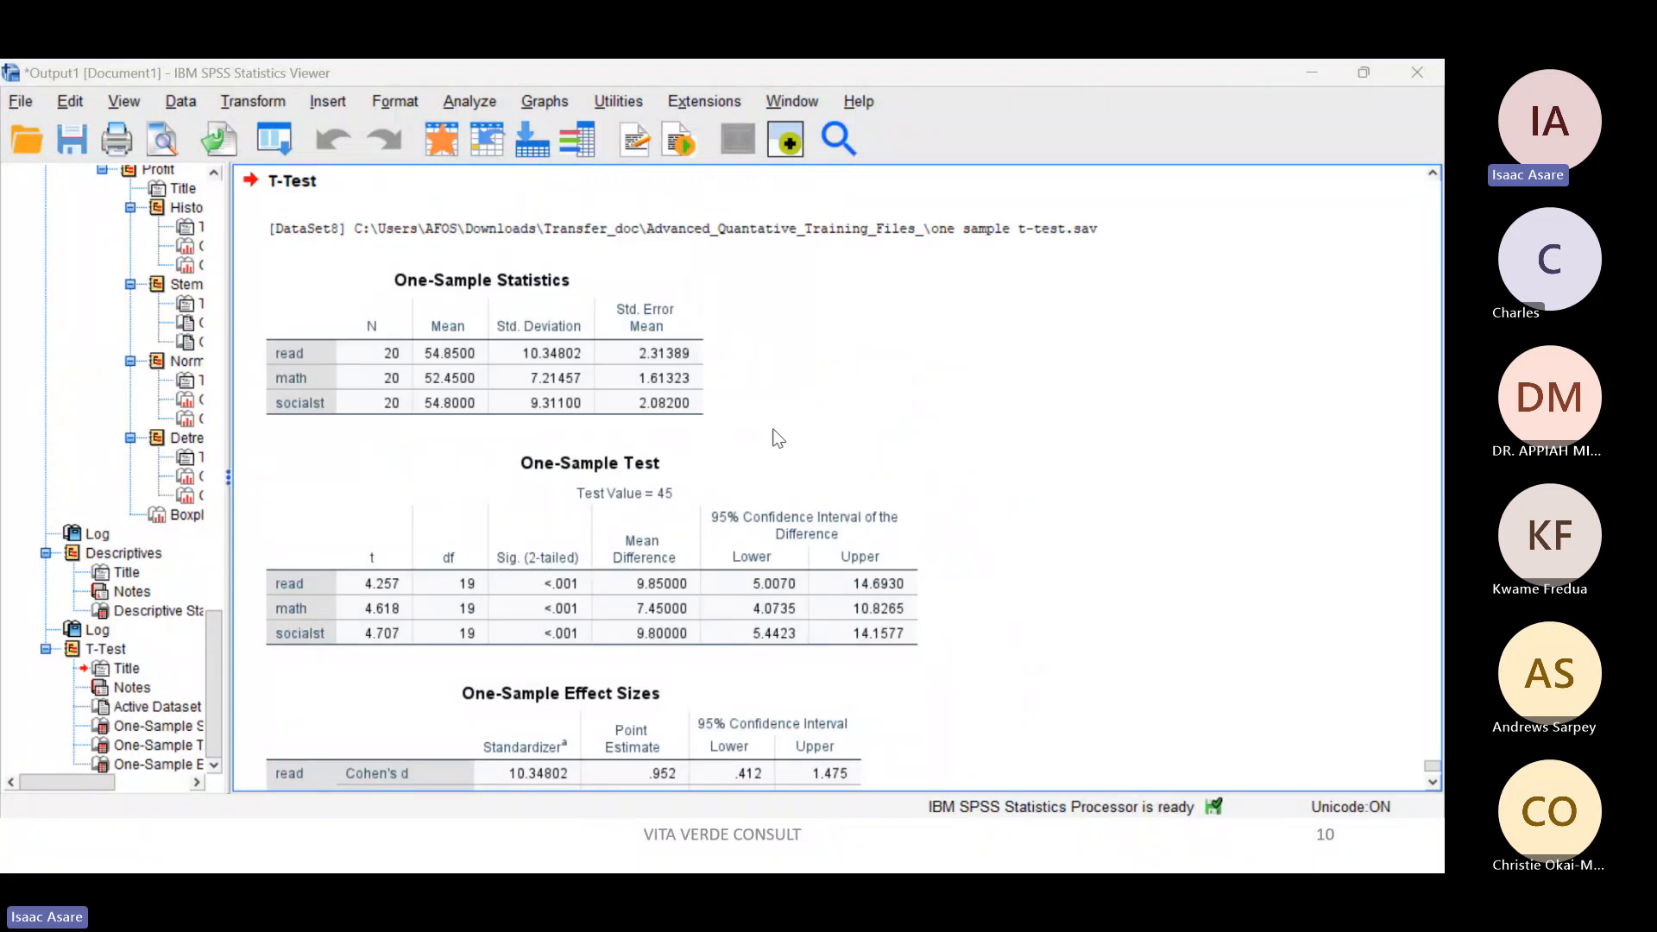
click(541, 328)
click(882, 327)
click(744, 463)
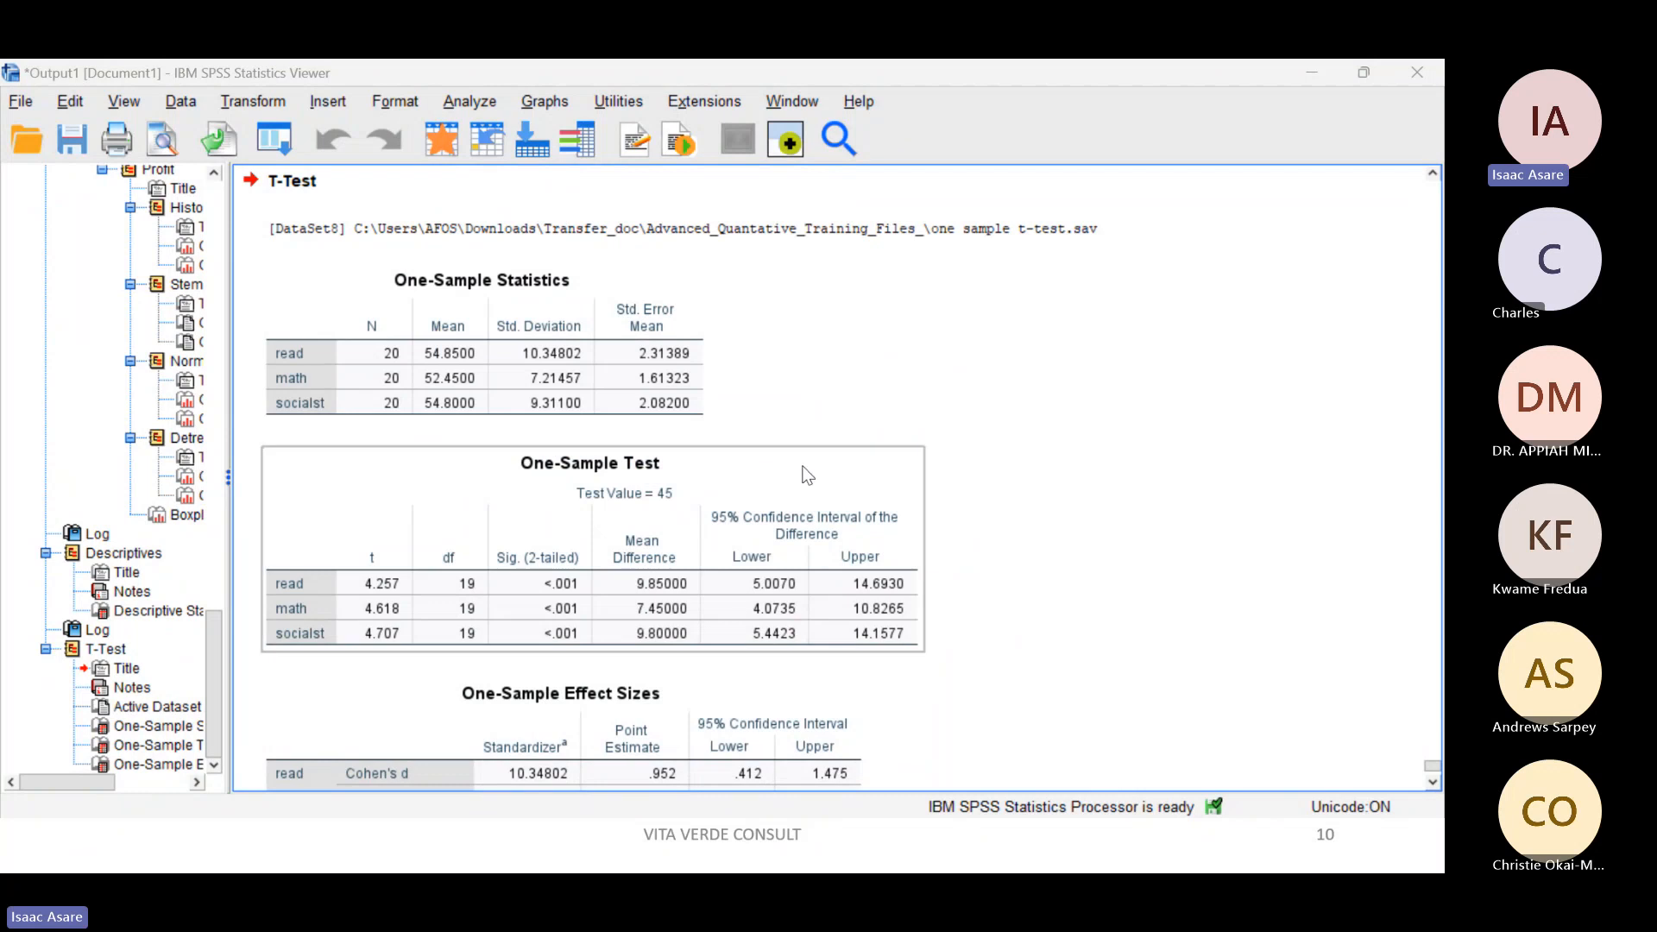